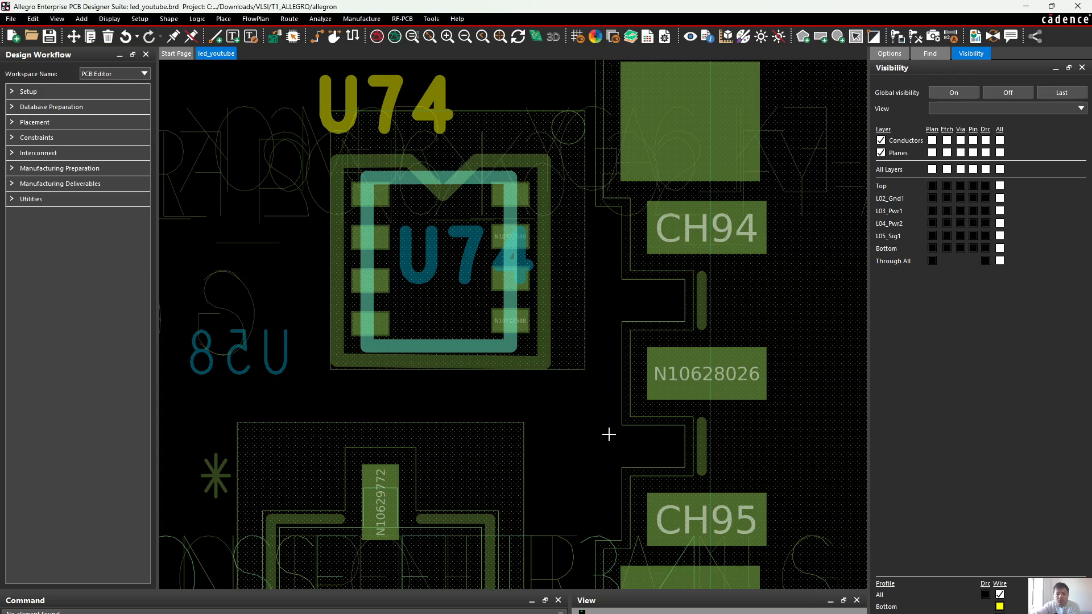
Examine the U74 sensor and the neighbouring U20 relay on the board, comparing their outlines, pads and reference designators
{"action": "scroll", "coordinate": [541, 377], "scroll_direction": "down", "scroll_amount": 1}
{"action": "middle_click_drag", "start_coordinate": [630, 347], "coordinate": [474, 382]}
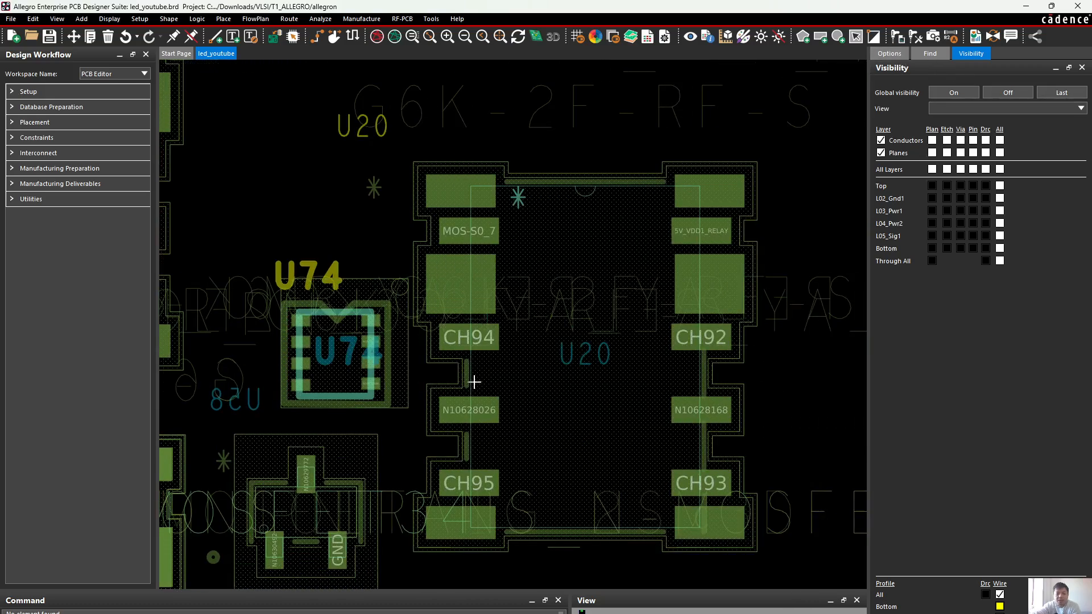
{"action": "scroll", "coordinate": [325, 414], "scroll_direction": "up", "scroll_amount": 1}
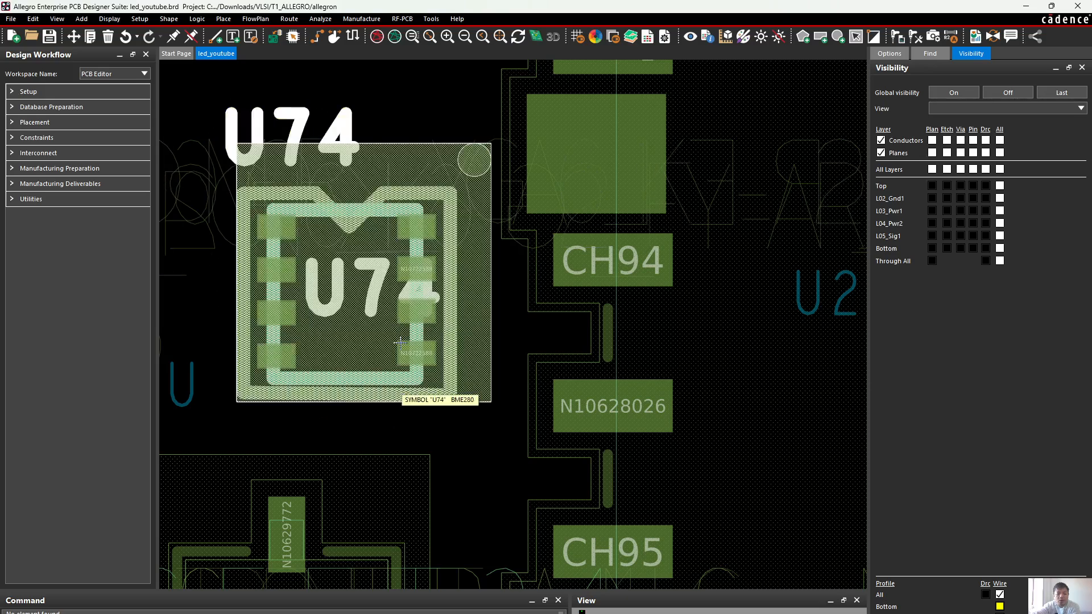
{"action": "scroll", "coordinate": [400, 342], "scroll_direction": "down", "scroll_amount": 2}
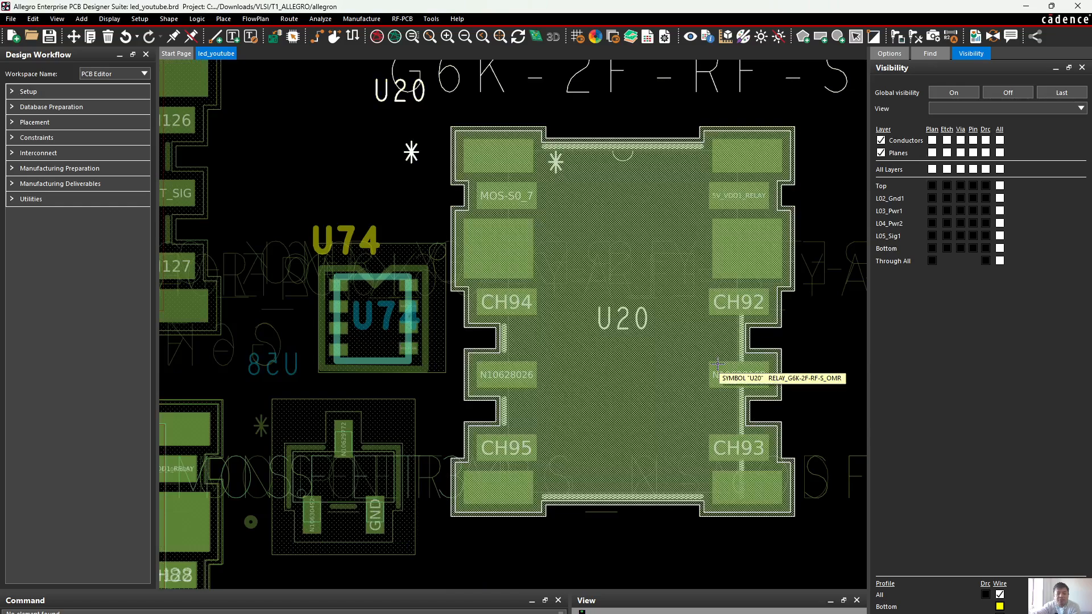
{"action": "scroll", "coordinate": [704, 360], "scroll_direction": "down", "scroll_amount": 2}
{"action": "scroll", "coordinate": [699, 207], "scroll_direction": "up", "scroll_amount": 2}
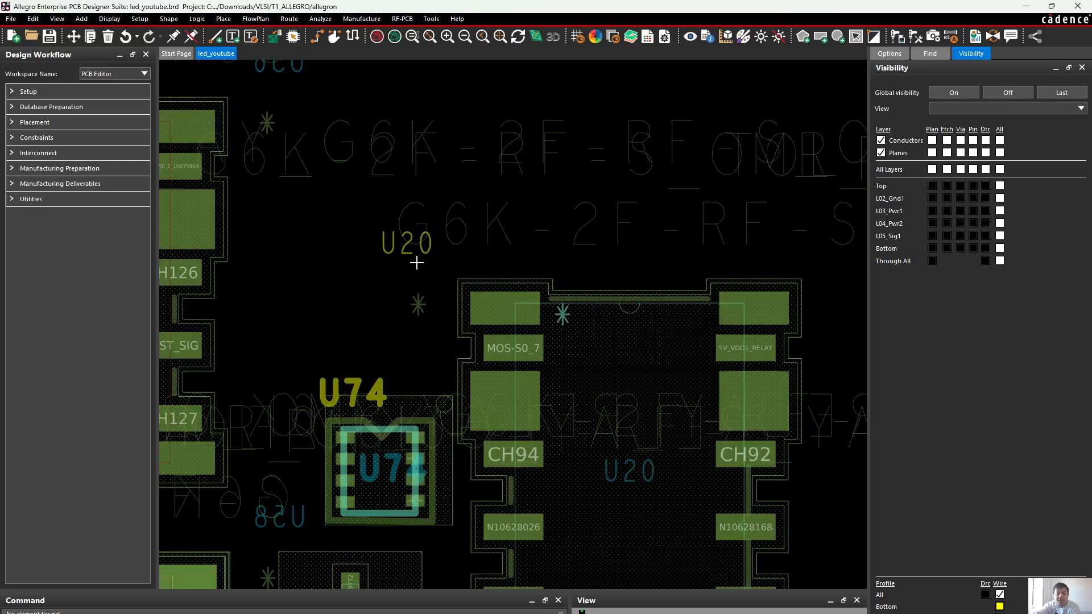
{"action": "scroll", "coordinate": [417, 263], "scroll_direction": "down", "scroll_amount": 2}
{"action": "scroll", "coordinate": [460, 312], "scroll_direction": "up", "scroll_amount": 2}
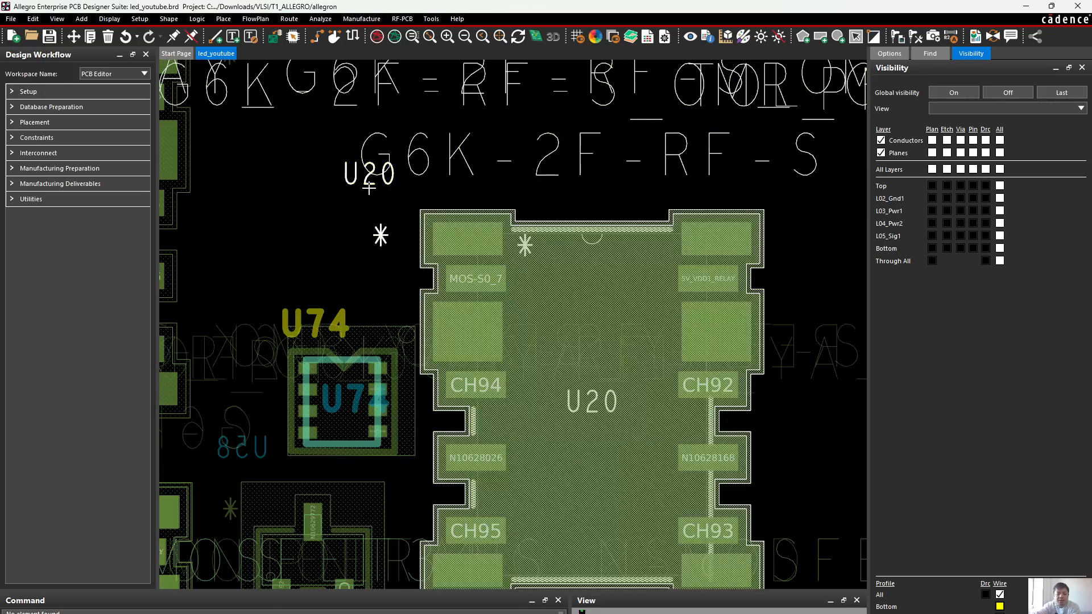
{"action": "scroll", "coordinate": [361, 428], "scroll_direction": "up", "scroll_amount": 3}
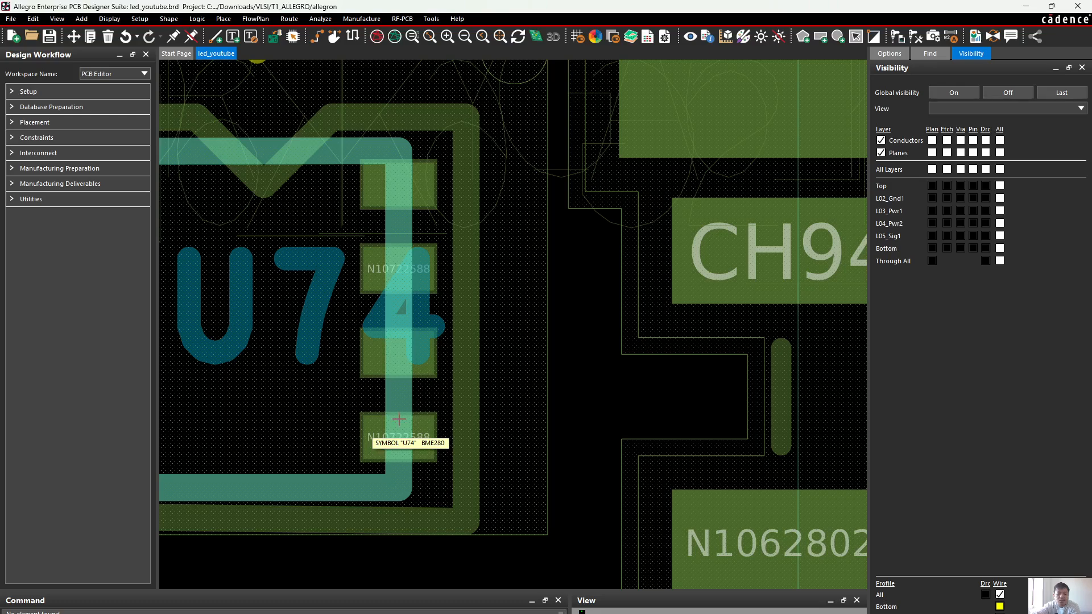
{"action": "scroll", "coordinate": [401, 428], "scroll_direction": "down", "scroll_amount": 1}
{"action": "scroll", "coordinate": [398, 386], "scroll_direction": "down", "scroll_amount": 1}
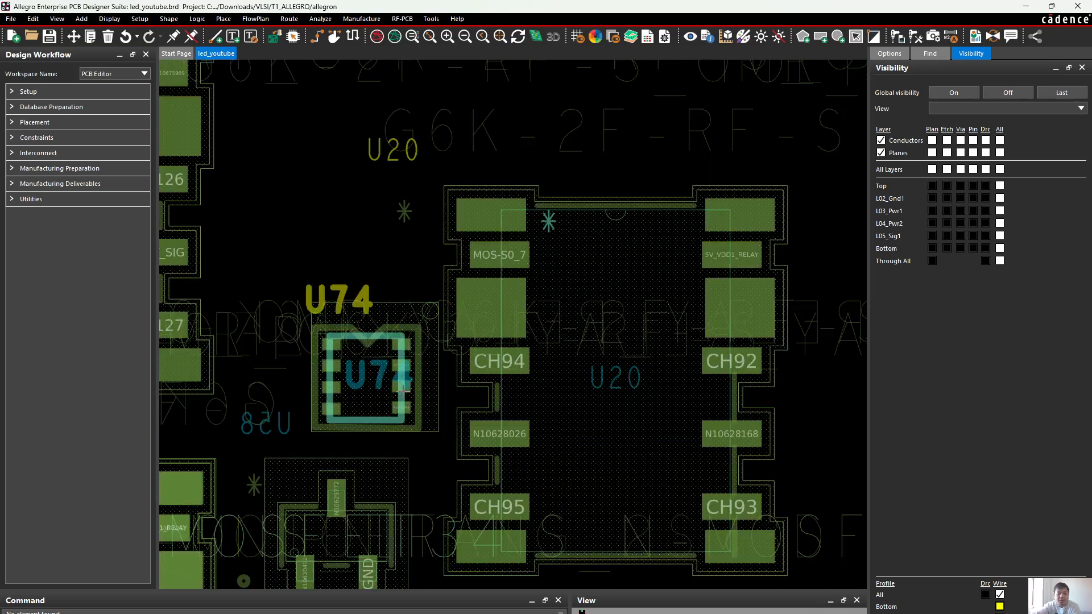
{"action": "scroll", "coordinate": [404, 393], "scroll_direction": "up", "scroll_amount": 1}
{"action": "scroll", "coordinate": [401, 393], "scroll_direction": "down", "scroll_amount": 1}
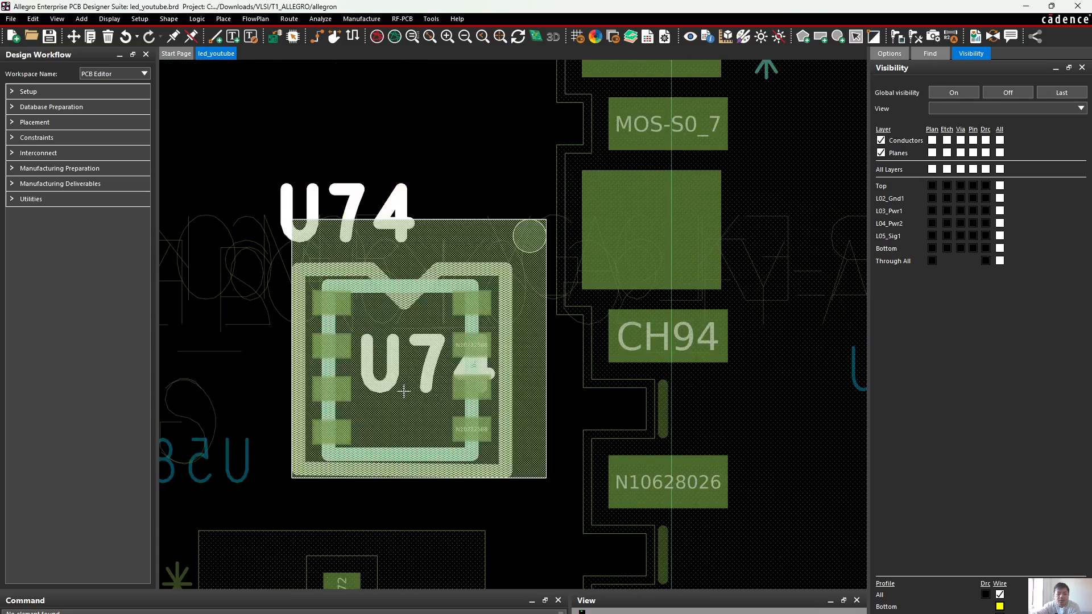
{"action": "scroll", "coordinate": [398, 390], "scroll_direction": "down", "scroll_amount": 1}
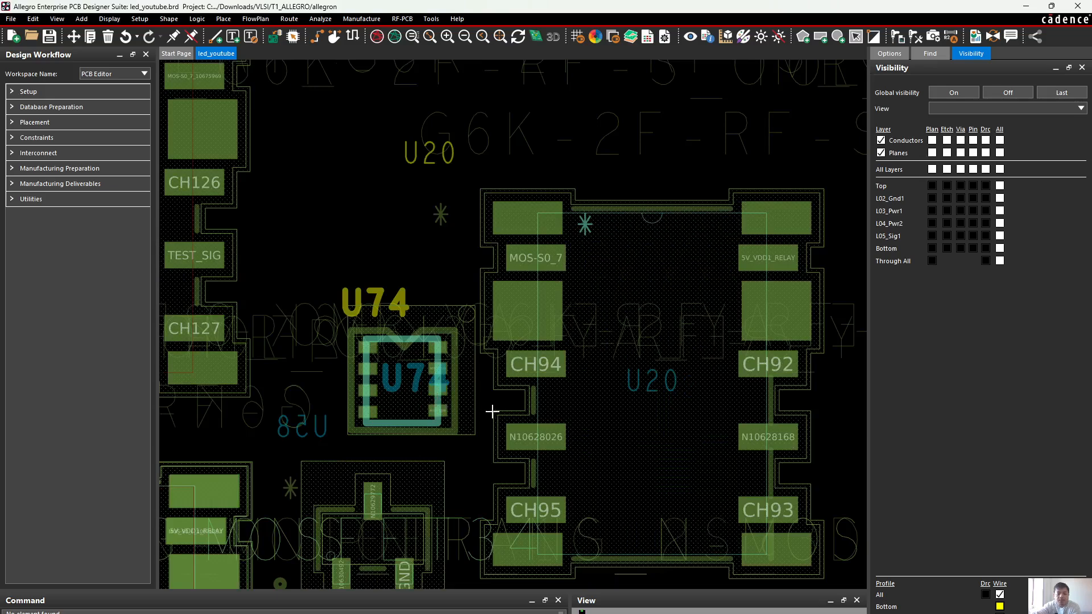
{"action": "scroll", "coordinate": [432, 393], "scroll_direction": "up", "scroll_amount": 1}
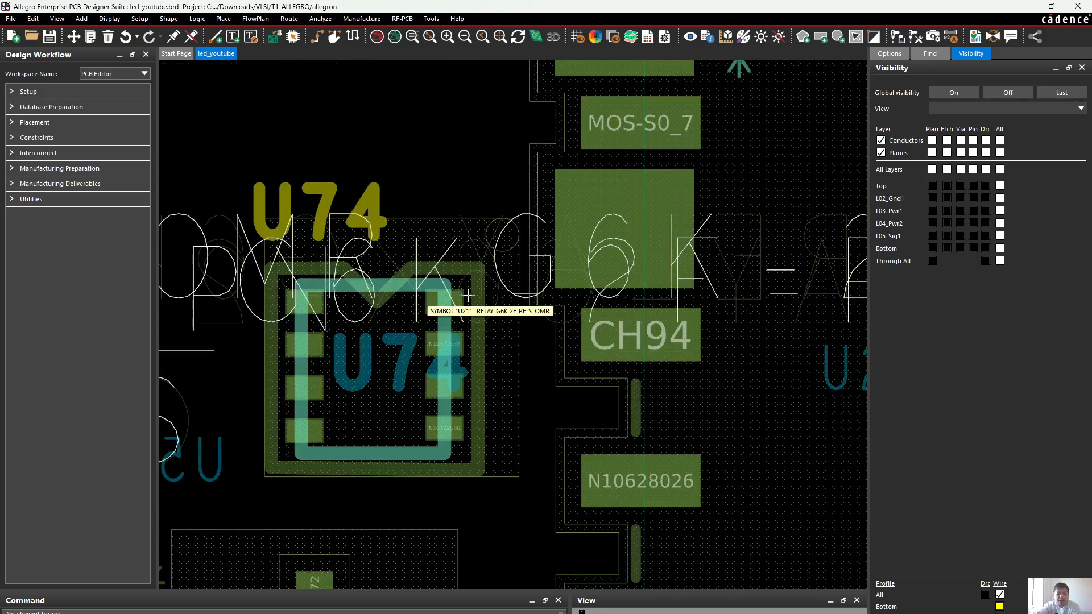
{"action": "left_click", "coordinate": [462, 431]}
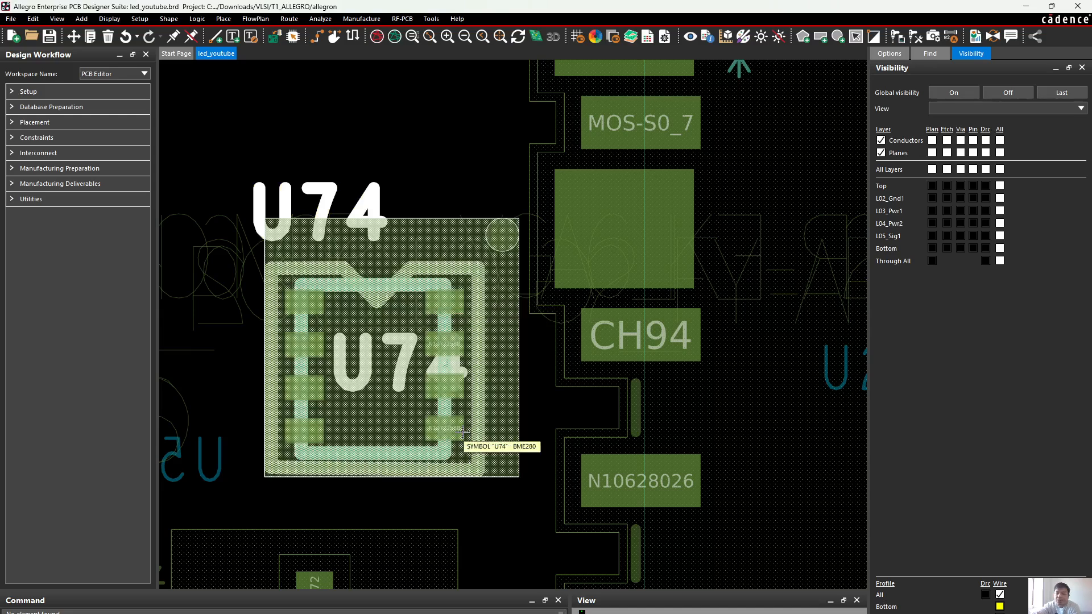
{"action": "left_click", "coordinate": [432, 161]}
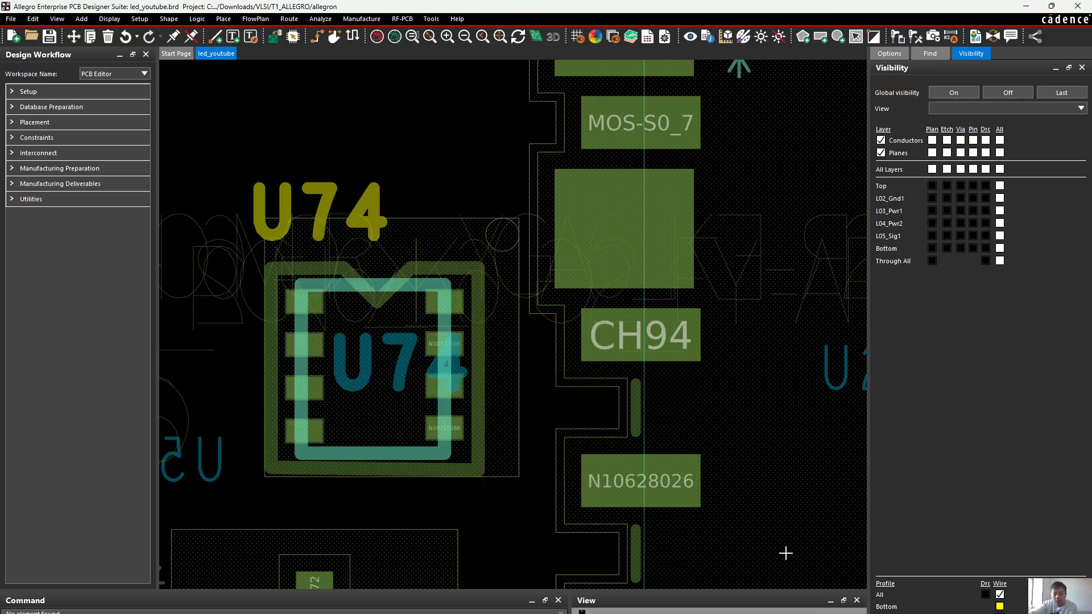
Switch to the bme280 footprint drawing and inspect its pads, outlines and reference designator text
{"action": "mouse_move", "coordinate": [722, 613]}
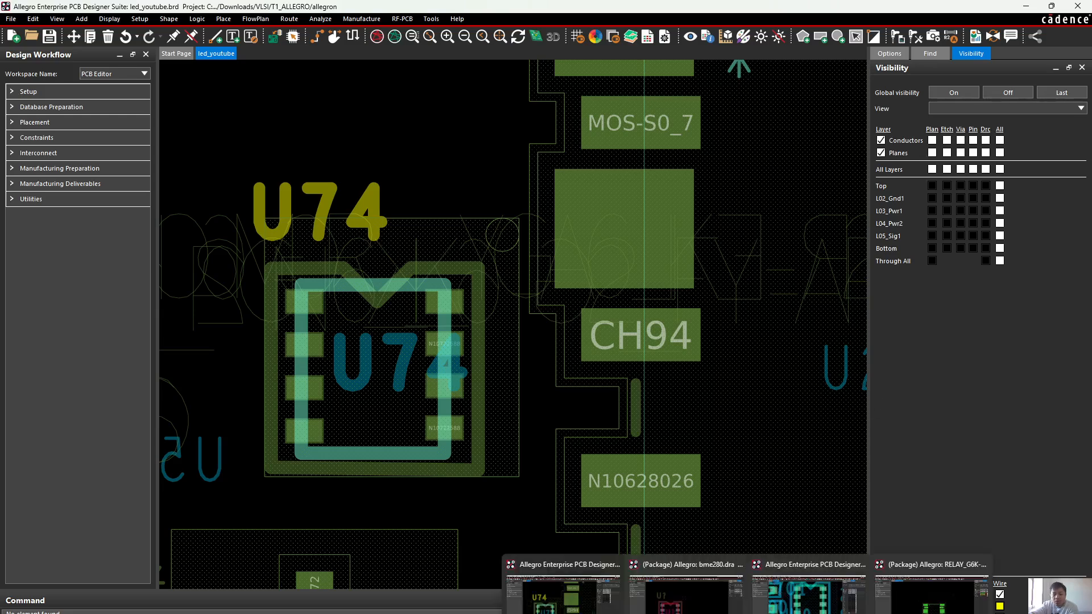
{"action": "left_click", "coordinate": [706, 597]}
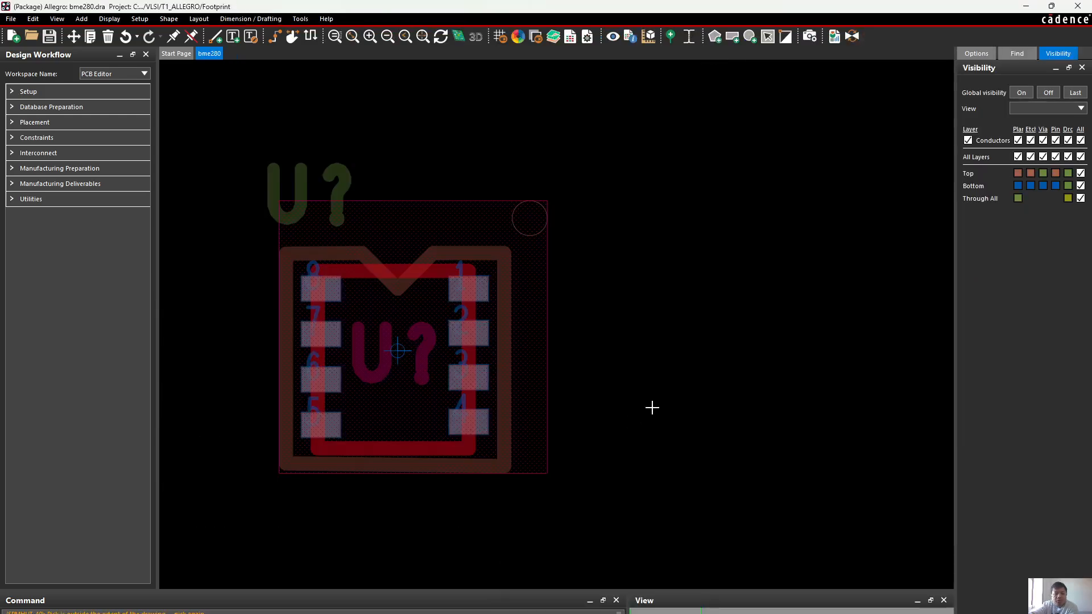
{"action": "left_click_drag", "start_coordinate": [570, 5], "coordinate": [490, 1]}
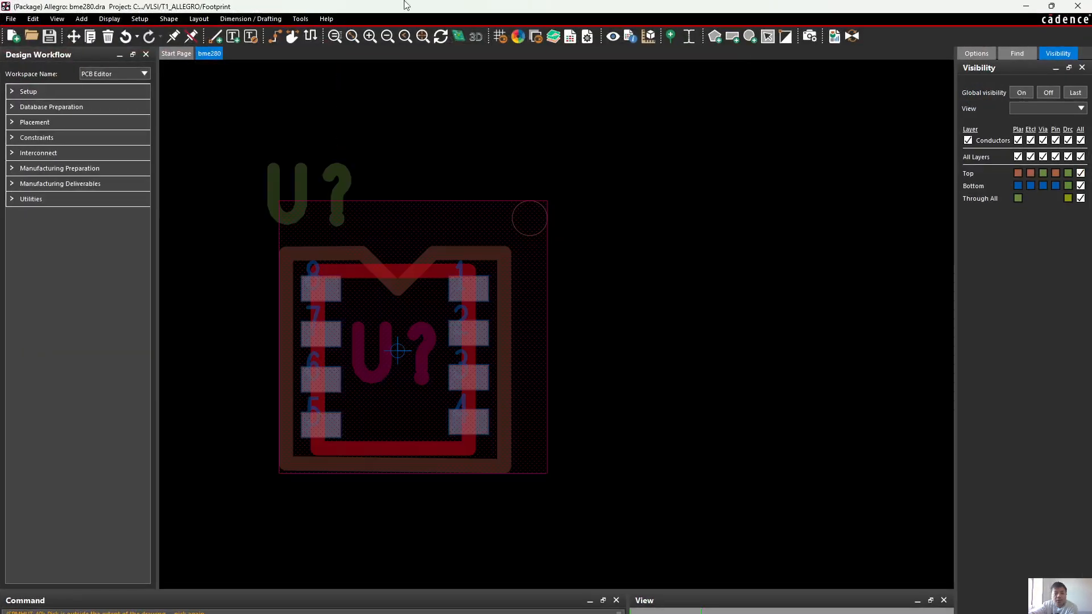
{"action": "left_click_drag", "start_coordinate": [404, 2], "coordinate": [662, 380]}
{"action": "double_click", "coordinate": [530, 382]}
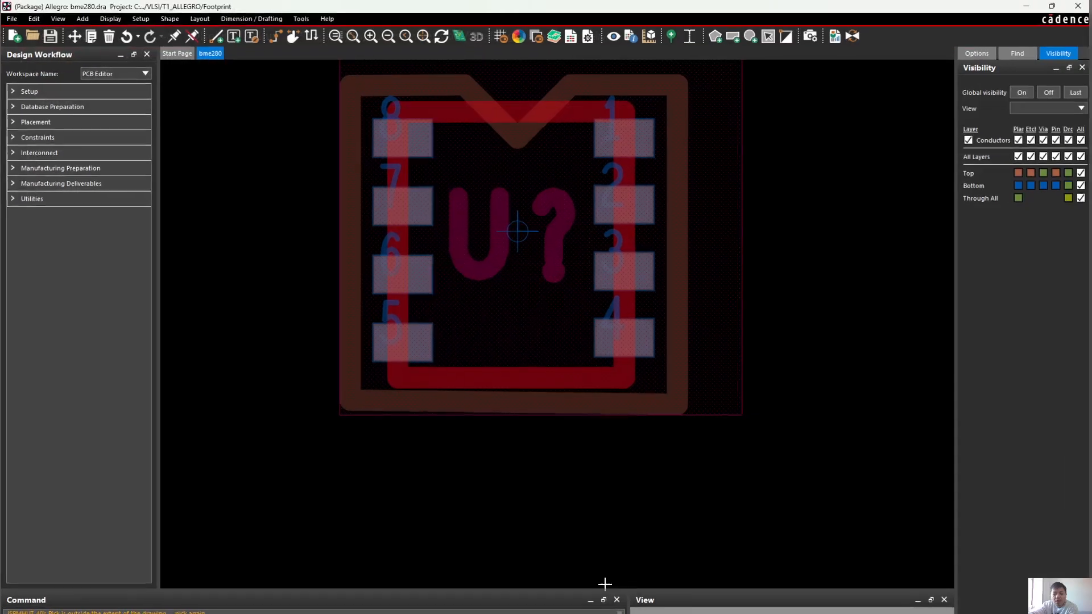
Switch to the RELAY_G6K-2F-RF-S_OMR footprint drawing and inspect the relay footprint
{"action": "mouse_move", "coordinate": [749, 613]}
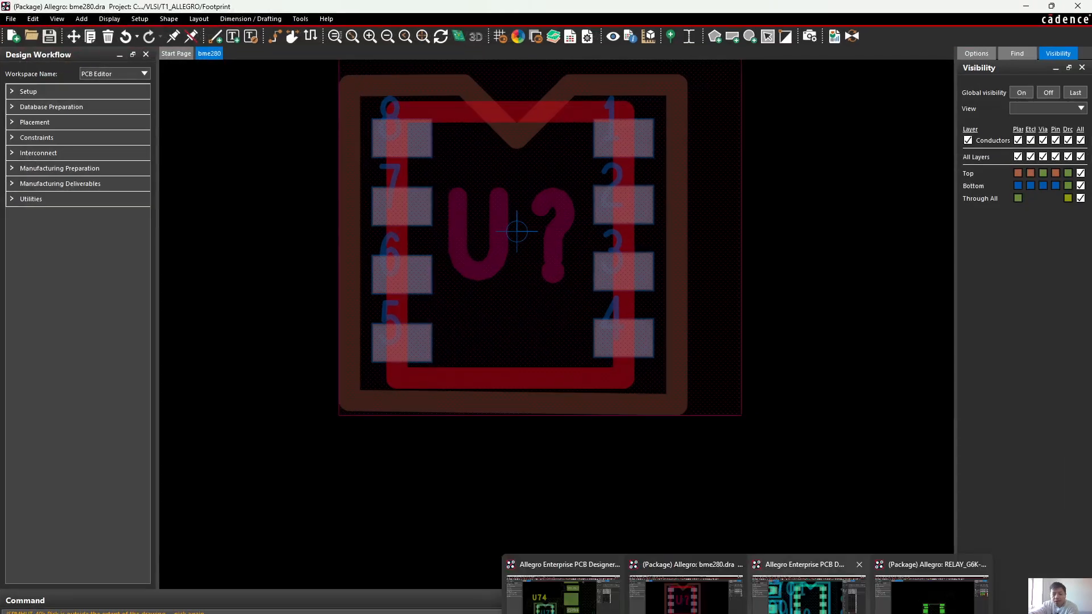
{"action": "left_click", "coordinate": [933, 591]}
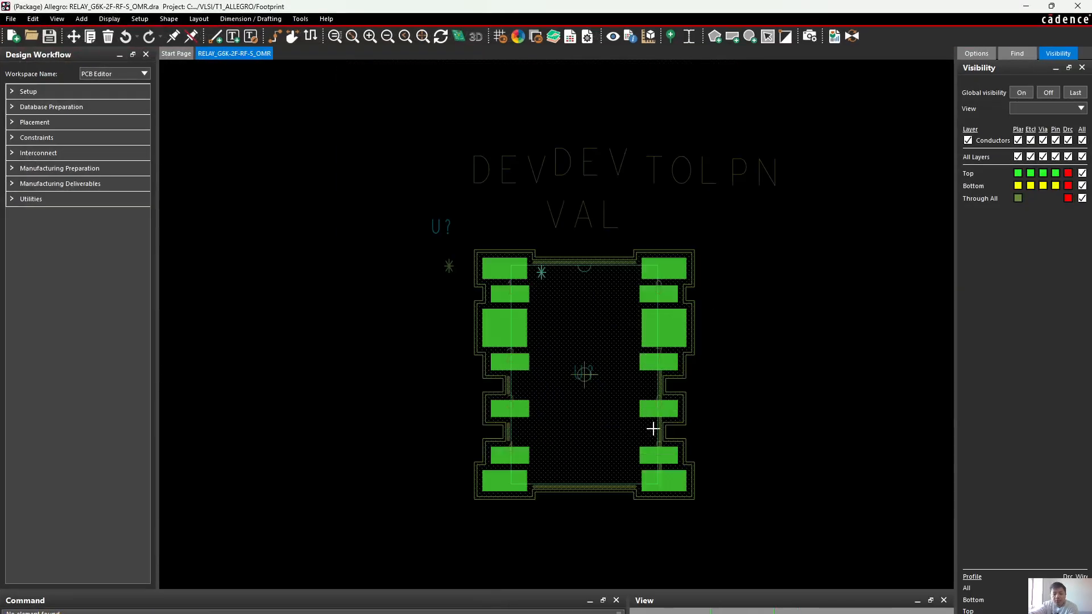
{"action": "left_click_drag", "start_coordinate": [640, 5], "coordinate": [705, 430]}
{"action": "double_click", "coordinate": [705, 430]}
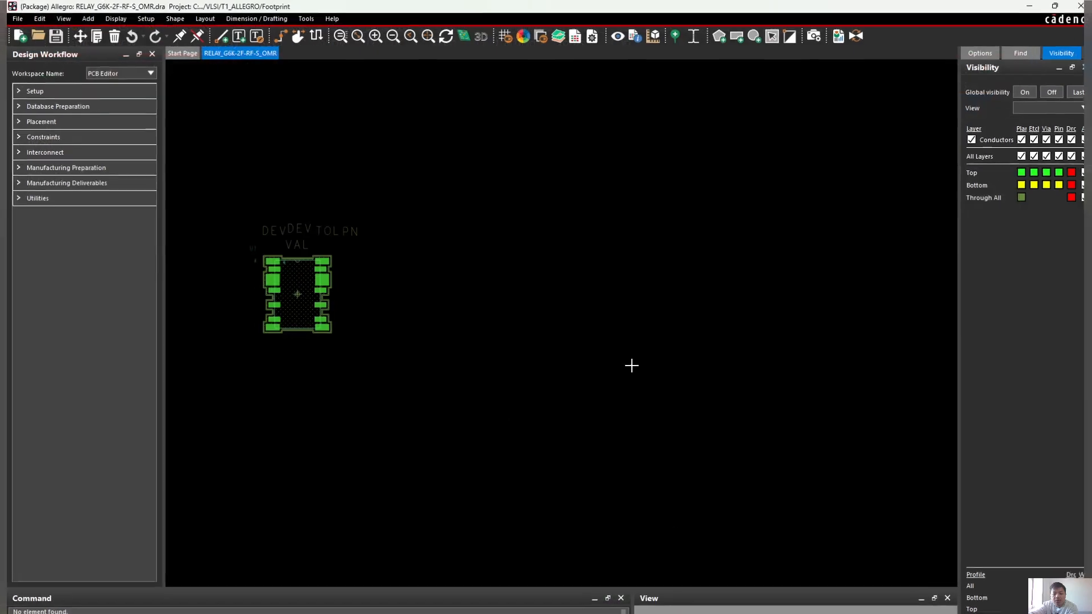
Return to the led_youtube board and review how the U74 and U20 footprints sit next to each other
{"action": "mouse_move", "coordinate": [698, 613]}
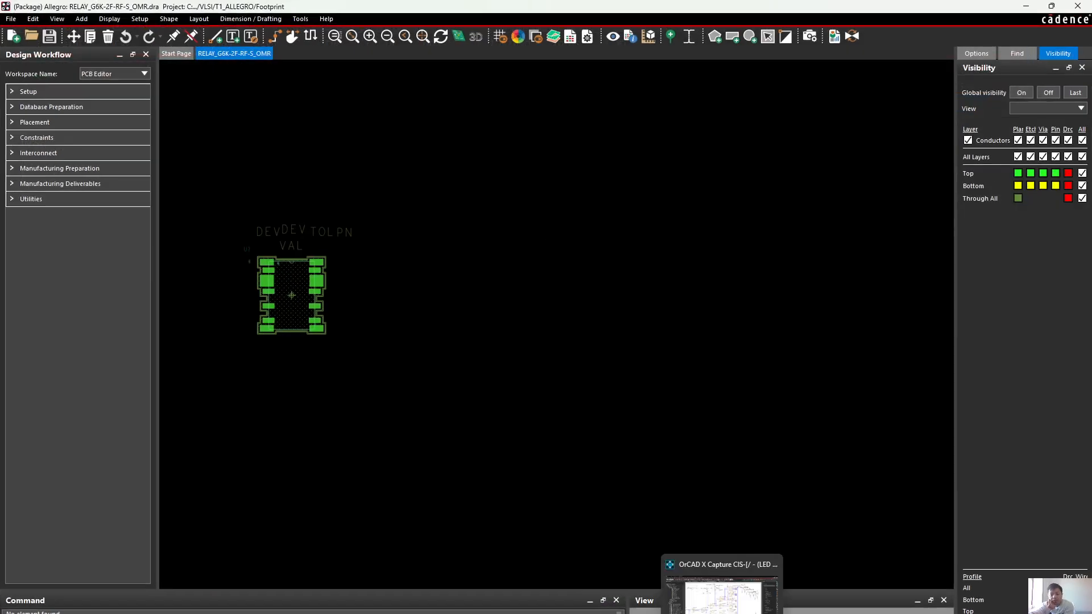
{"action": "mouse_move", "coordinate": [746, 612]}
{"action": "left_click", "coordinate": [567, 605]}
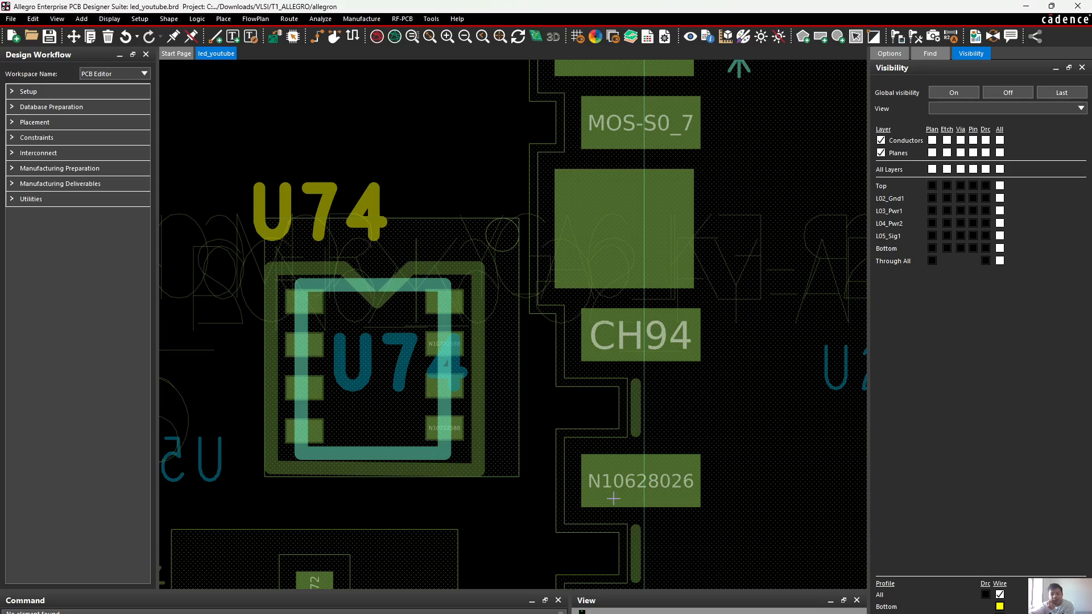
{"action": "scroll", "coordinate": [697, 449], "scroll_direction": "down", "scroll_amount": 3}
{"action": "scroll", "coordinate": [711, 473], "scroll_direction": "up", "scroll_amount": 2}
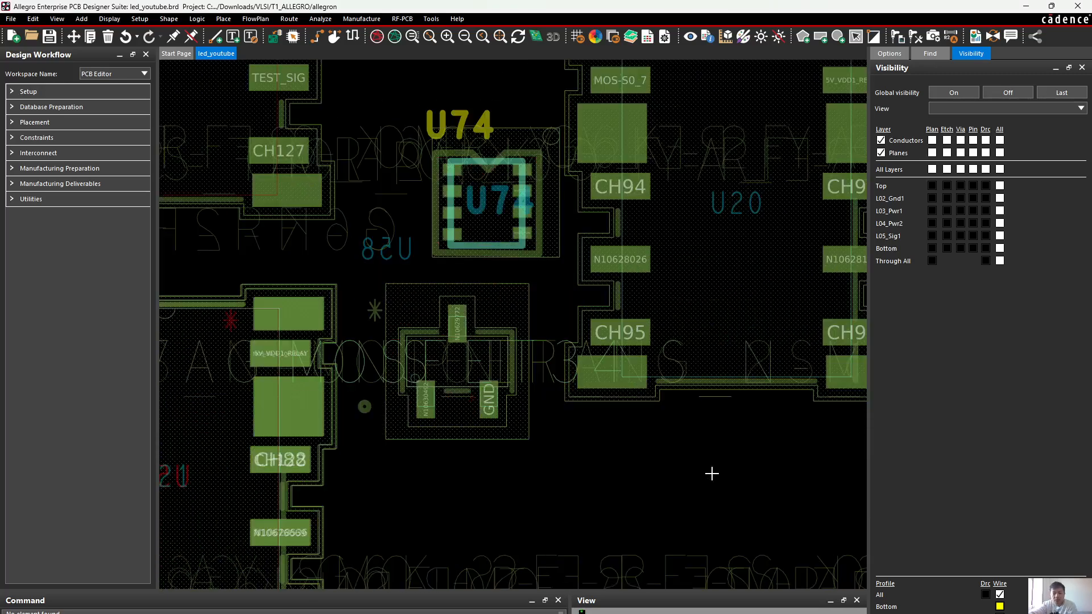
{"action": "mouse_move", "coordinate": [731, 472]}
{"action": "middle_mouse_down"}
{"action": "mouse_move", "coordinate": [743, 472]}
{"action": "mouse_move", "coordinate": [734, 473]}
{"action": "middle_mouse_up"}
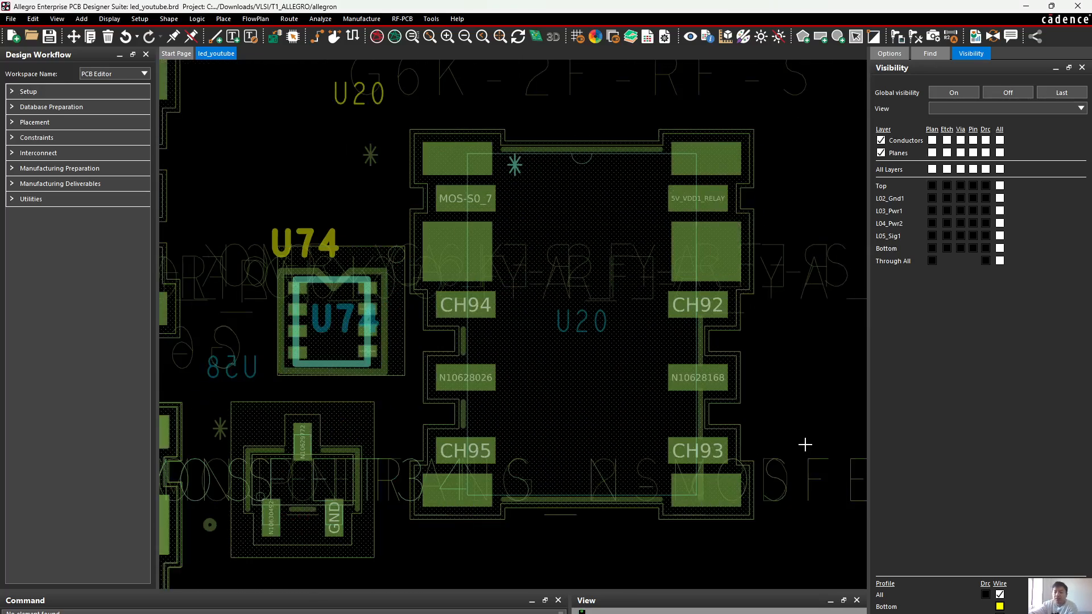
Minimize the led_youtube board window and bring the bme280 footprint drawing back to the front
{"action": "left_click", "coordinate": [1025, 7]}
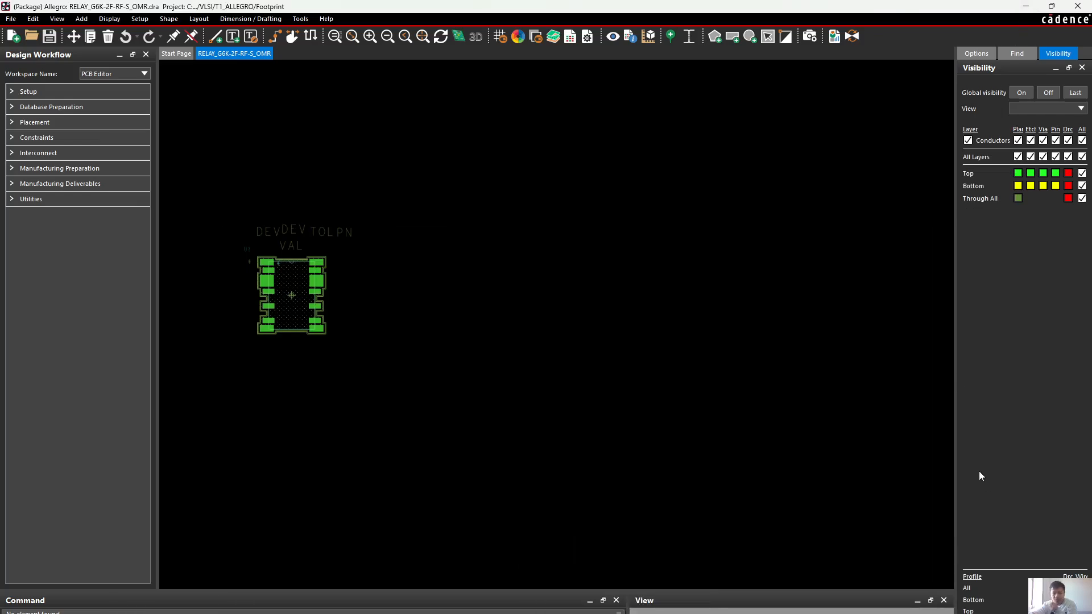
{"action": "mouse_move", "coordinate": [748, 613]}
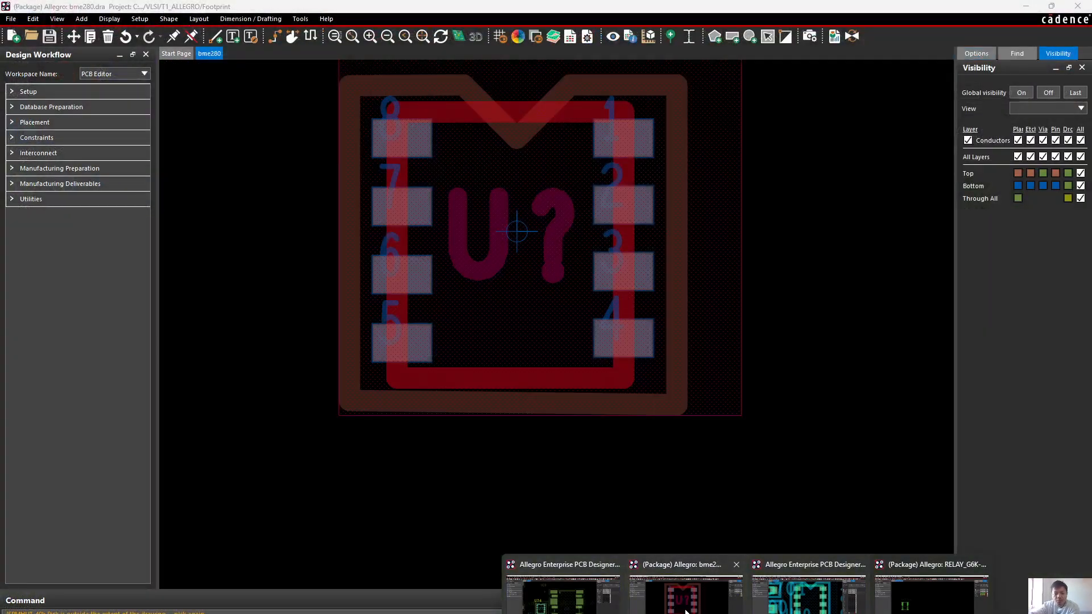
{"action": "left_click", "coordinate": [686, 609]}
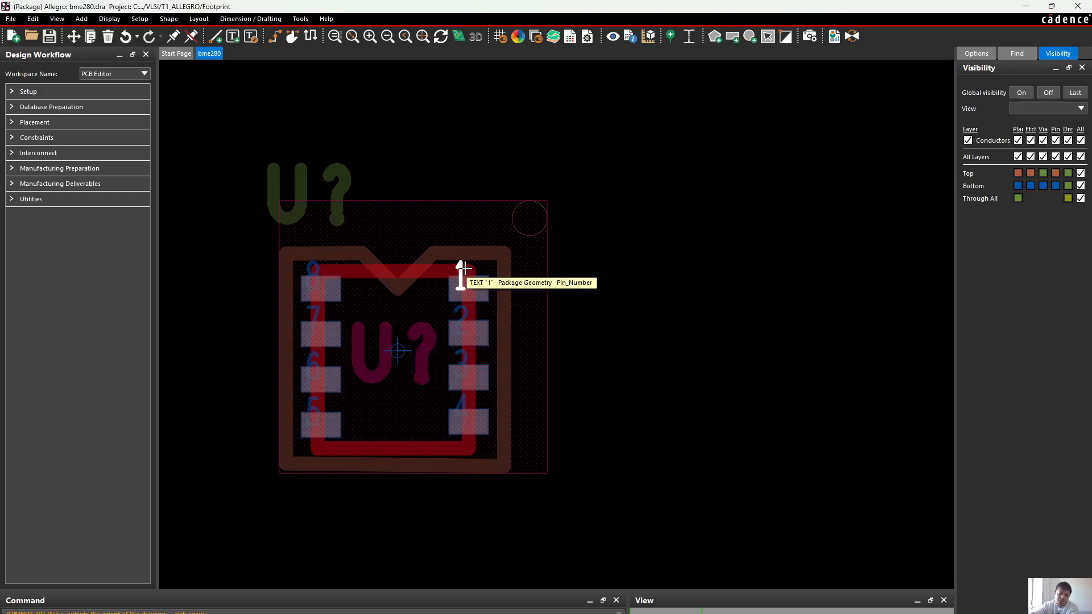
{"action": "left_click", "coordinate": [580, 233]}
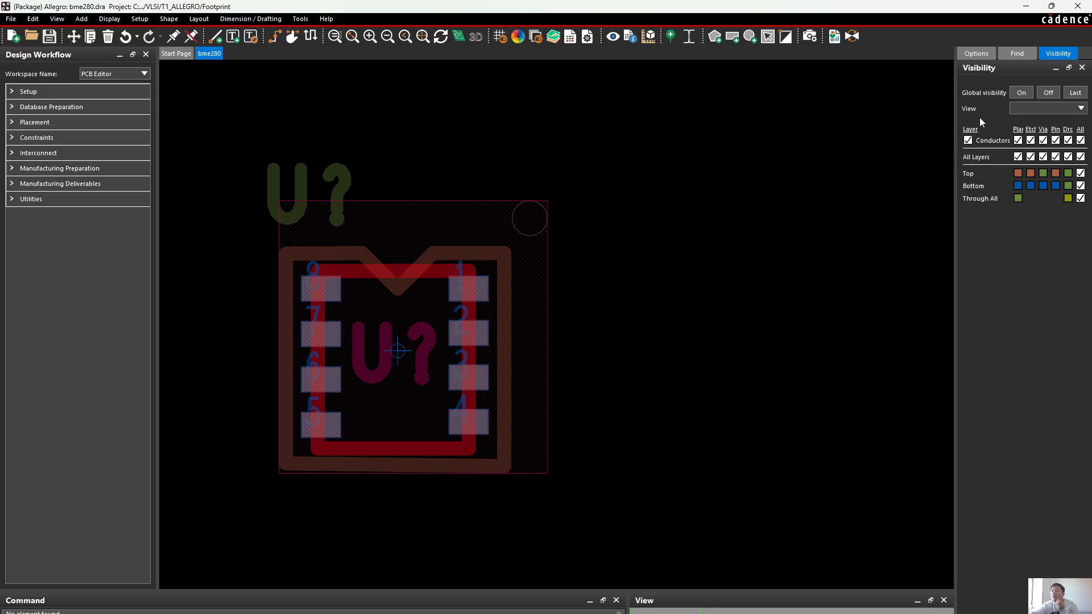
Make Ref Des with Silkscreen_Top the active class and subclass, and hide that layer in the bme280 footprint
{"action": "left_click", "coordinate": [977, 54]}
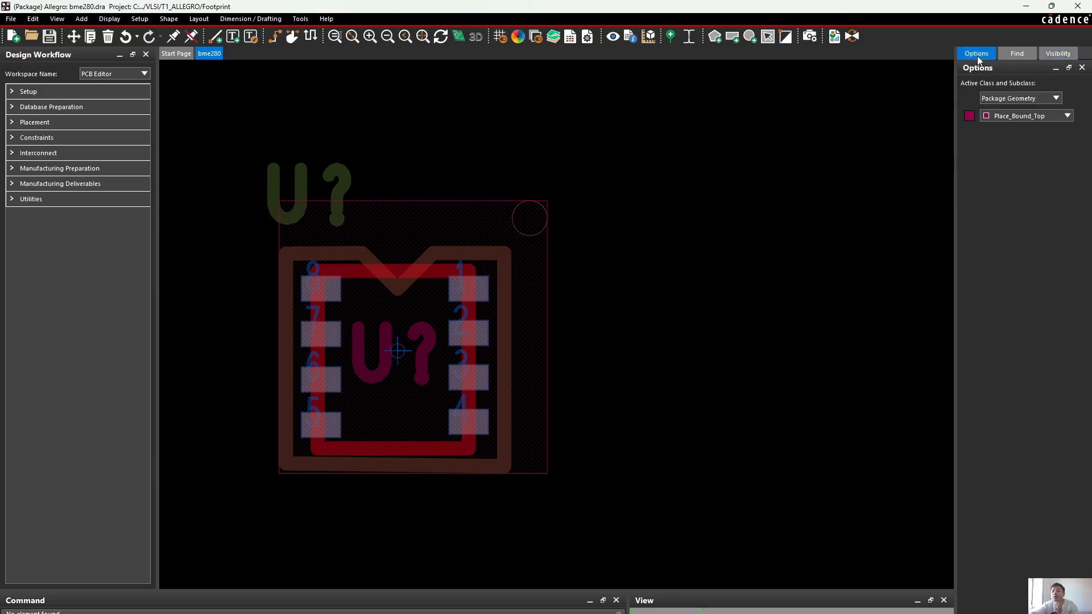
{"action": "left_click", "coordinate": [1005, 99]}
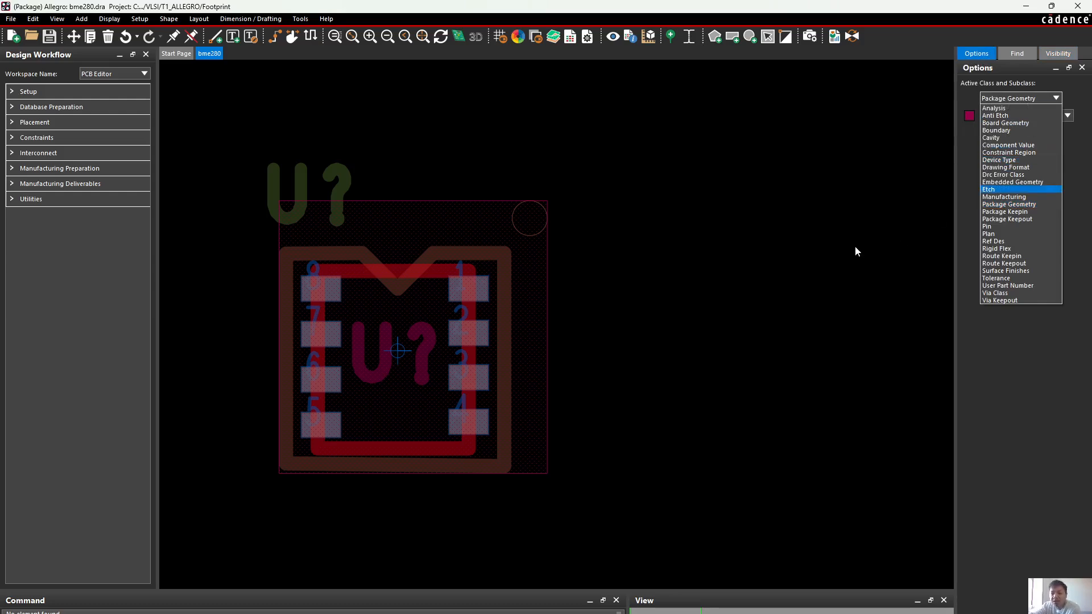
{"action": "left_click", "coordinate": [1016, 241]}
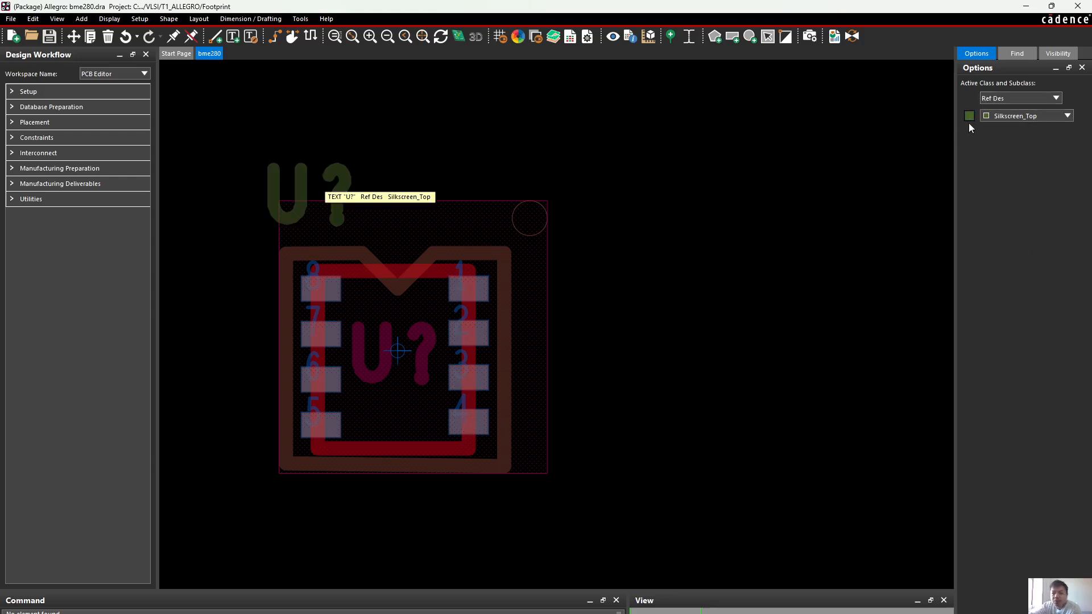
Select the Assembly_Top subclass of Ref Des and hide it
{"action": "left_click", "coordinate": [1005, 117]}
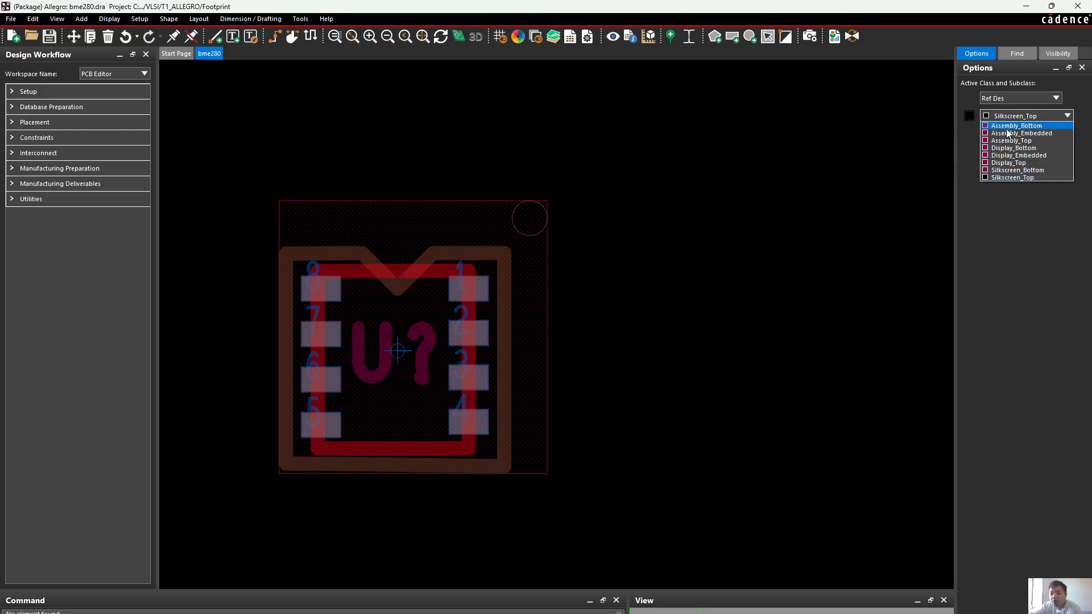
{"action": "left_click", "coordinate": [1009, 141]}
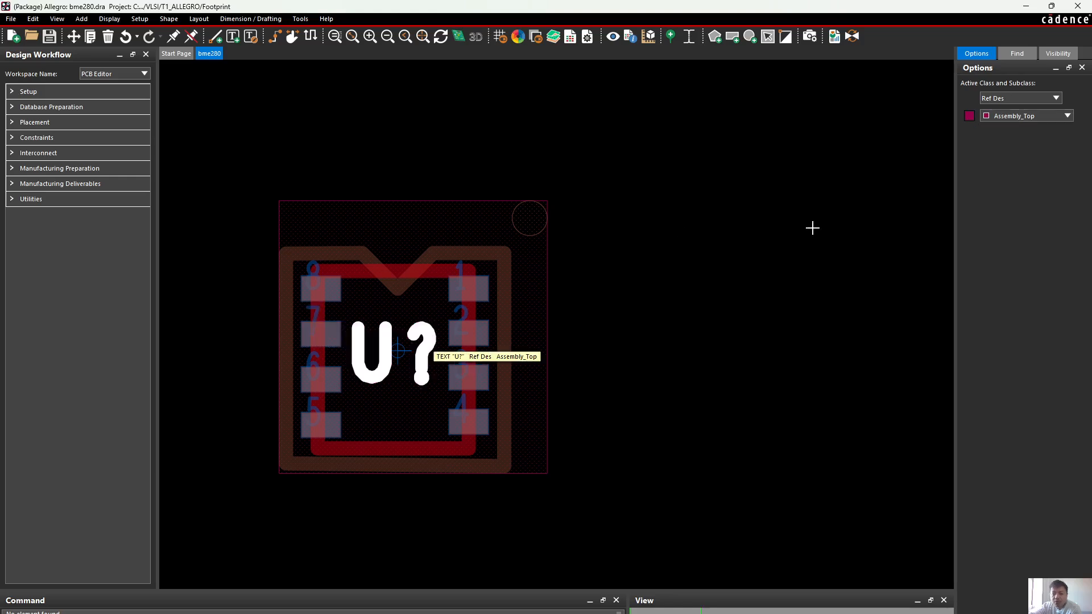
{"action": "left_click", "coordinate": [971, 116]}
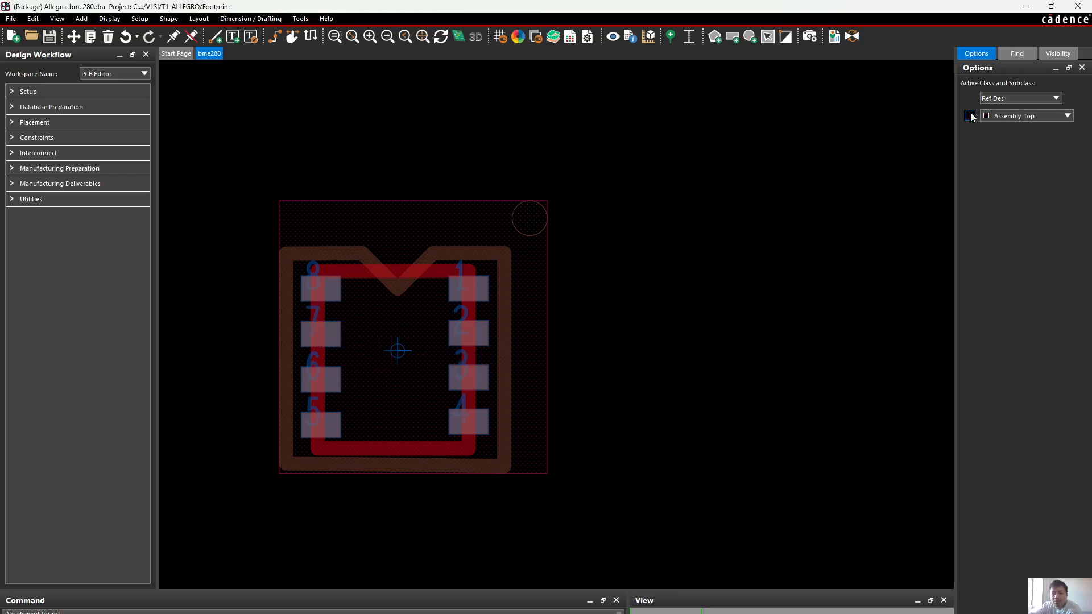
Make Package Geometry with Assembly_Top the active class and subclass, and hide that layer in the bme280 footprint
{"action": "left_click", "coordinate": [1035, 99]}
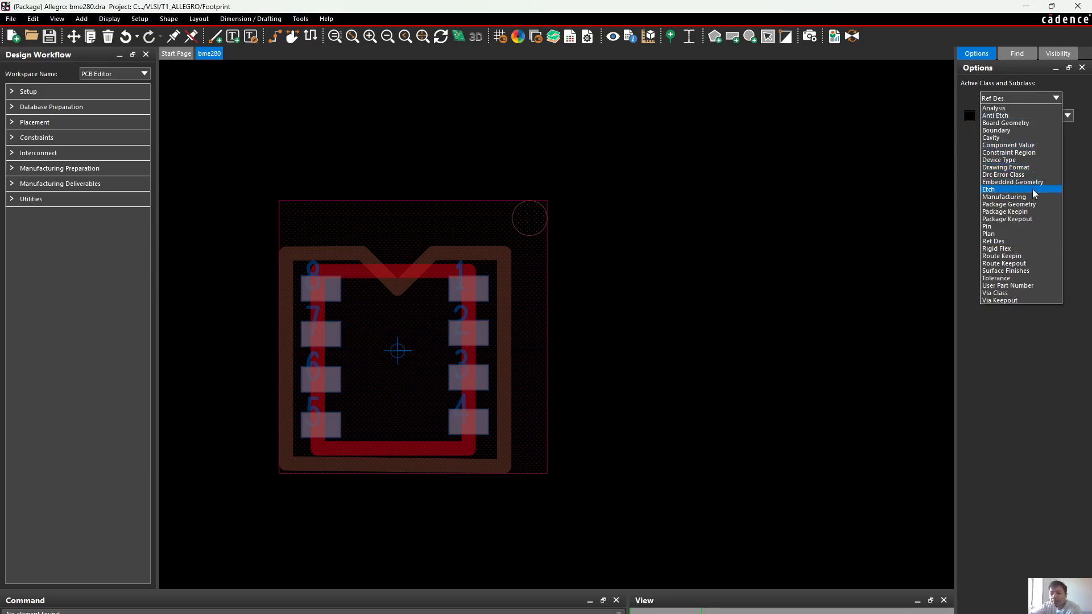
{"action": "left_click", "coordinate": [1031, 205]}
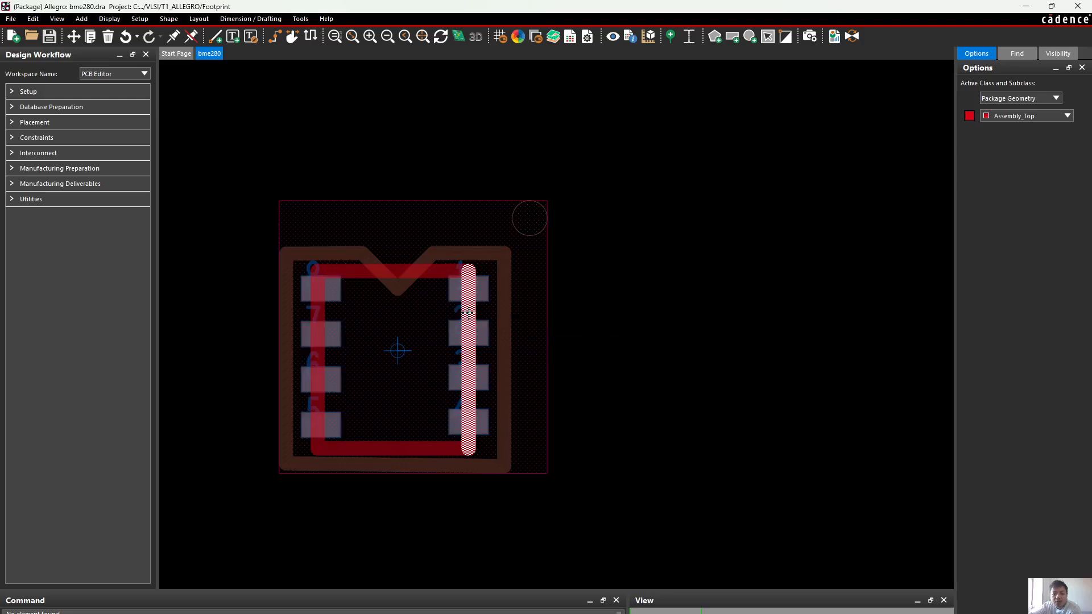
{"action": "left_click", "coordinate": [970, 116]}
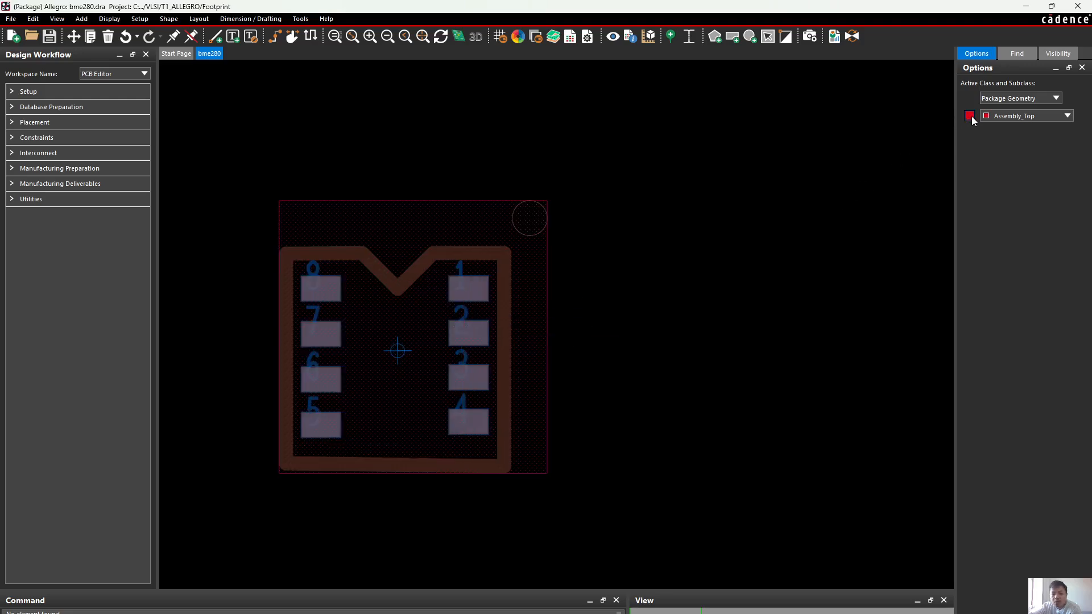
Hide the Silkscreen_Top and Pin_Number subclasses of Package Geometry
{"action": "left_click", "coordinate": [998, 115]}
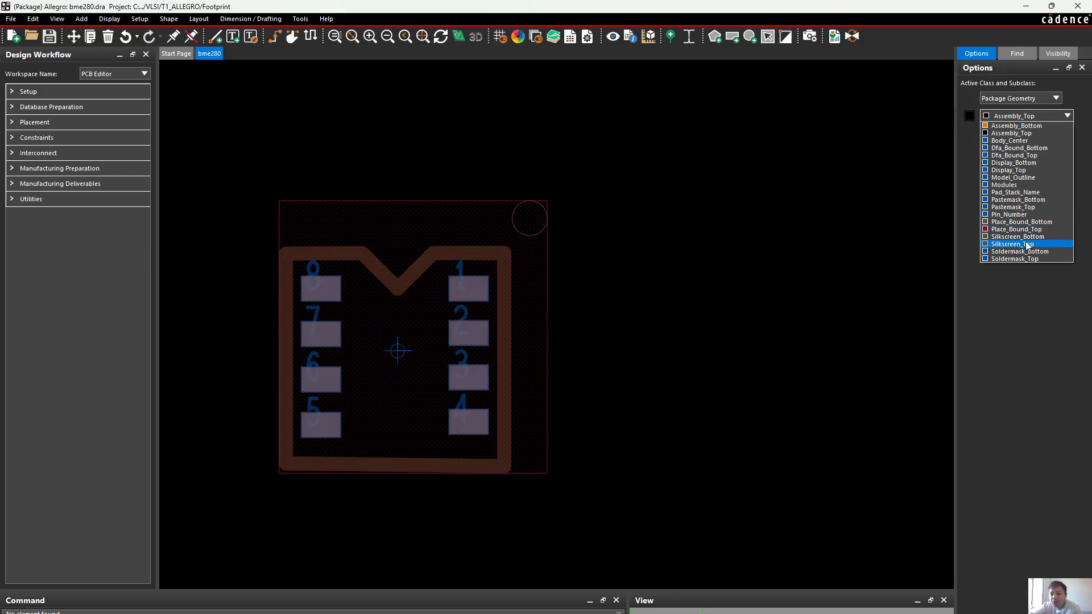
{"action": "left_click", "coordinate": [1031, 244]}
{"action": "left_click", "coordinate": [970, 117]}
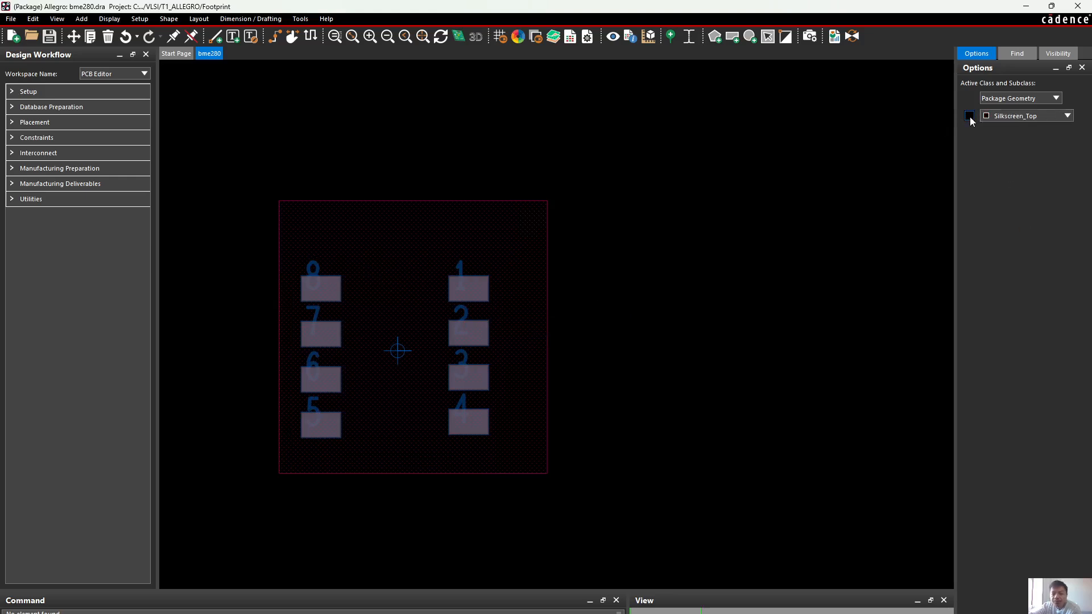
{"action": "left_click", "coordinate": [1014, 113]}
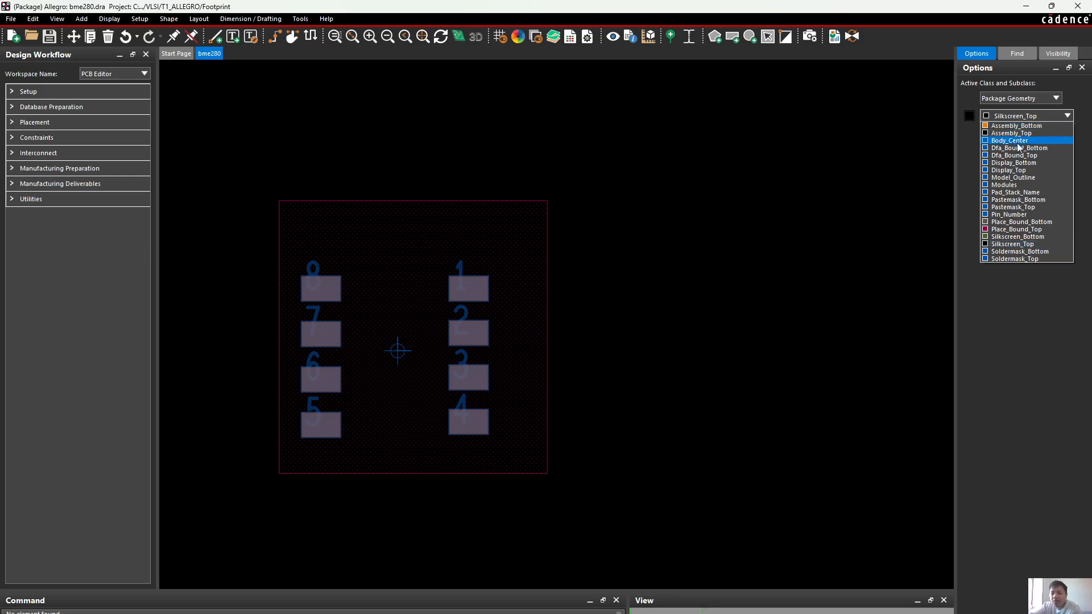
{"action": "left_click", "coordinate": [1011, 215]}
{"action": "left_click", "coordinate": [970, 117]}
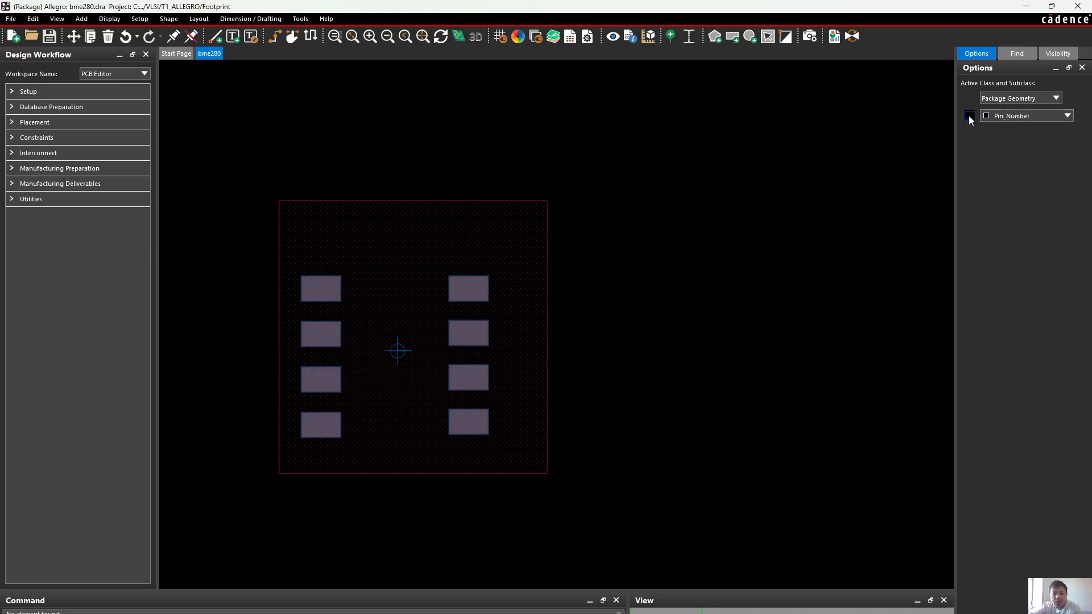
Make Pin with Top the active class and subclass, and examine the layers of the pin 1 pad up close
{"action": "left_click", "coordinate": [1022, 99]}
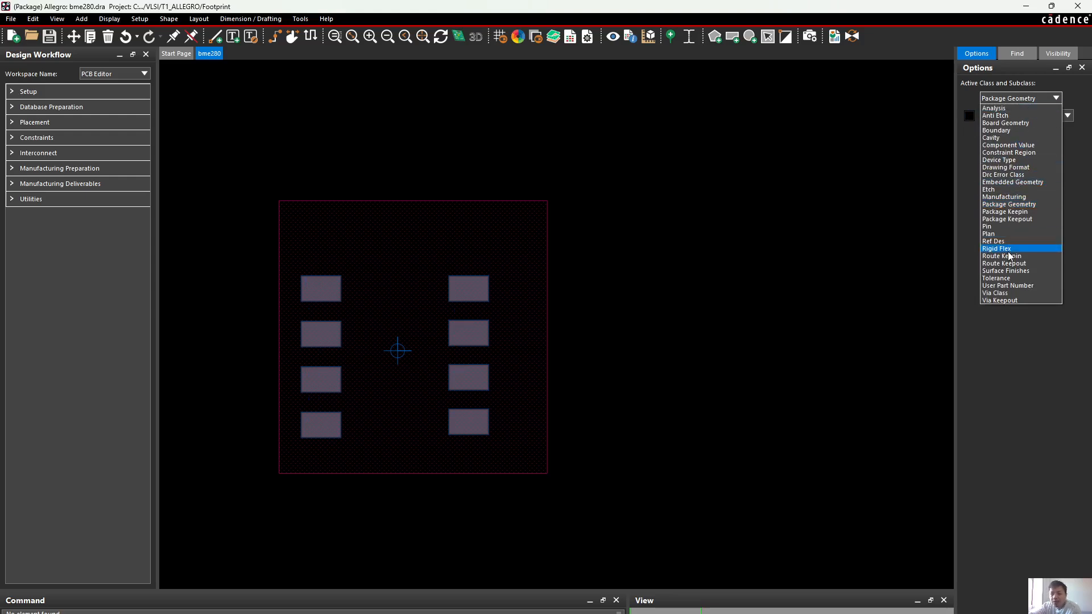
{"action": "left_click", "coordinate": [988, 227]}
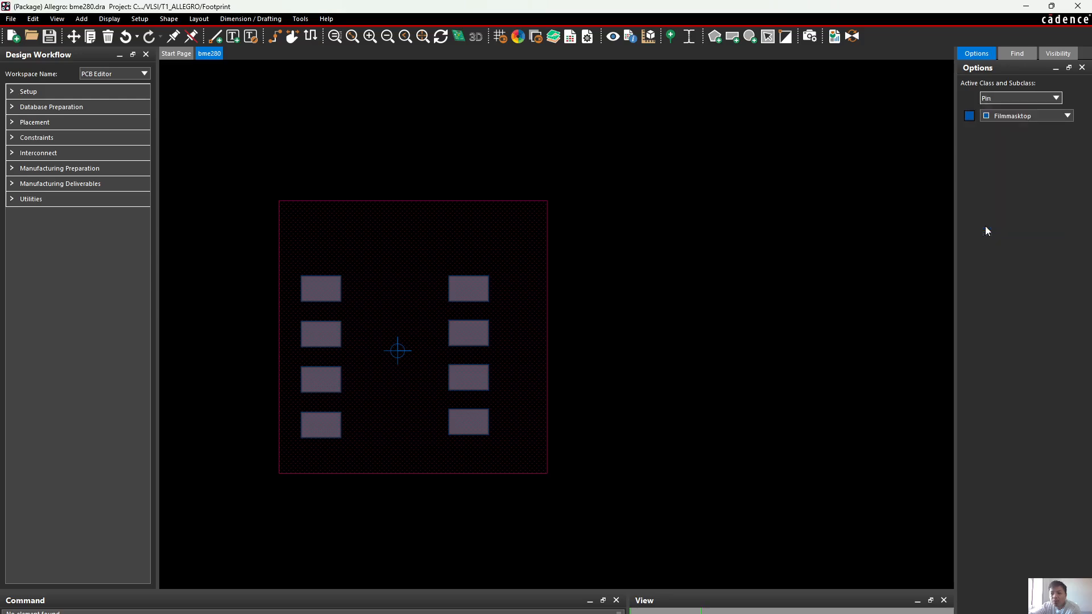
{"action": "left_click", "coordinate": [1010, 121]}
{"action": "left_click", "coordinate": [1009, 128]}
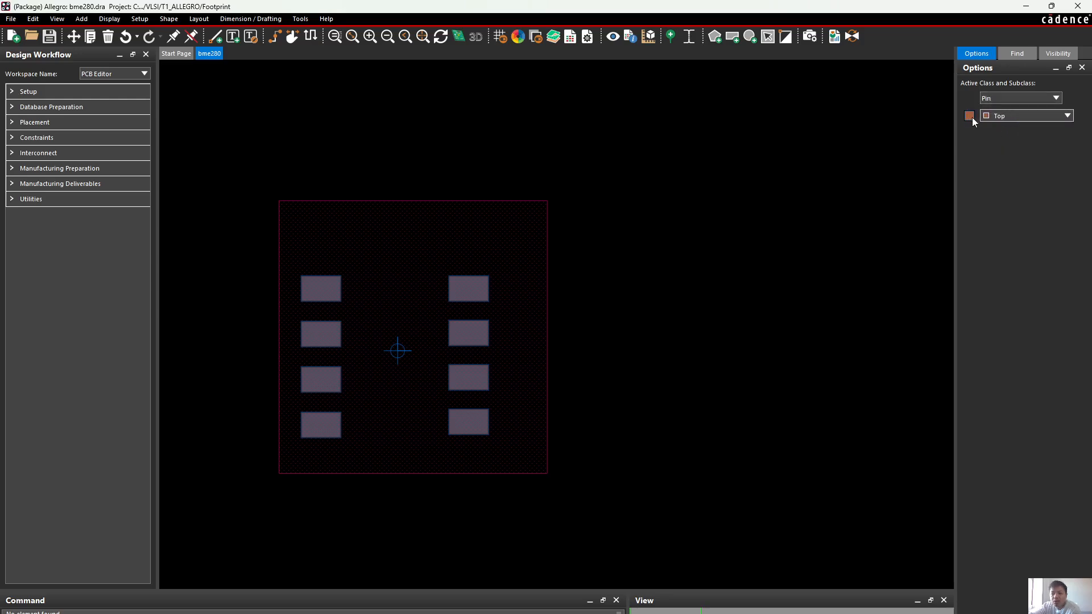
{"action": "scroll", "coordinate": [541, 286], "scroll_direction": "up", "scroll_amount": 4}
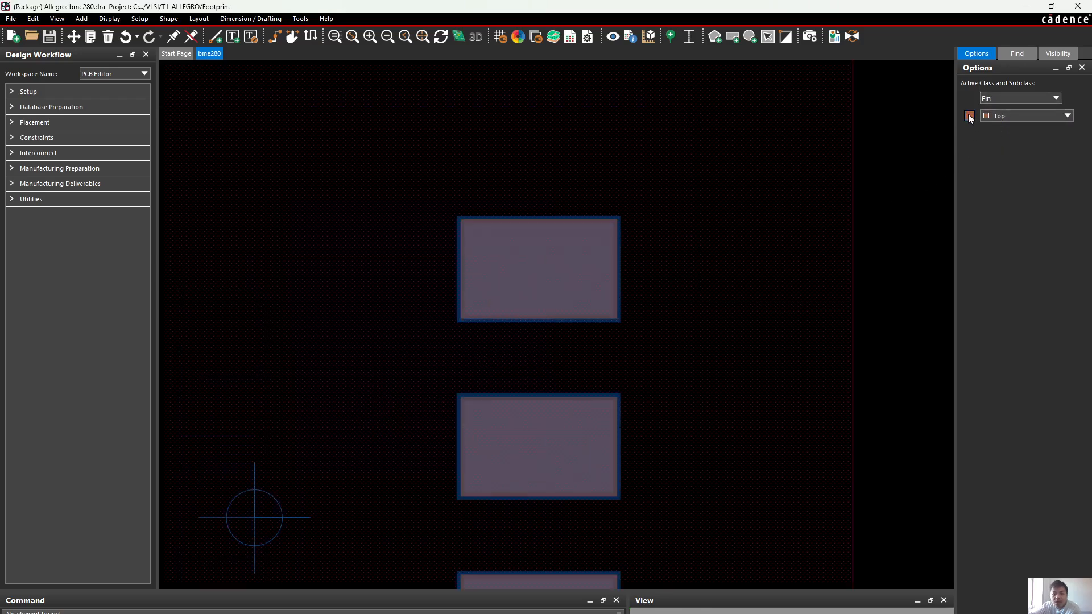
{"action": "scroll", "coordinate": [623, 205], "scroll_direction": "up", "scroll_amount": 2}
{"action": "scroll", "coordinate": [267, 313], "scroll_direction": "up", "scroll_amount": 2}
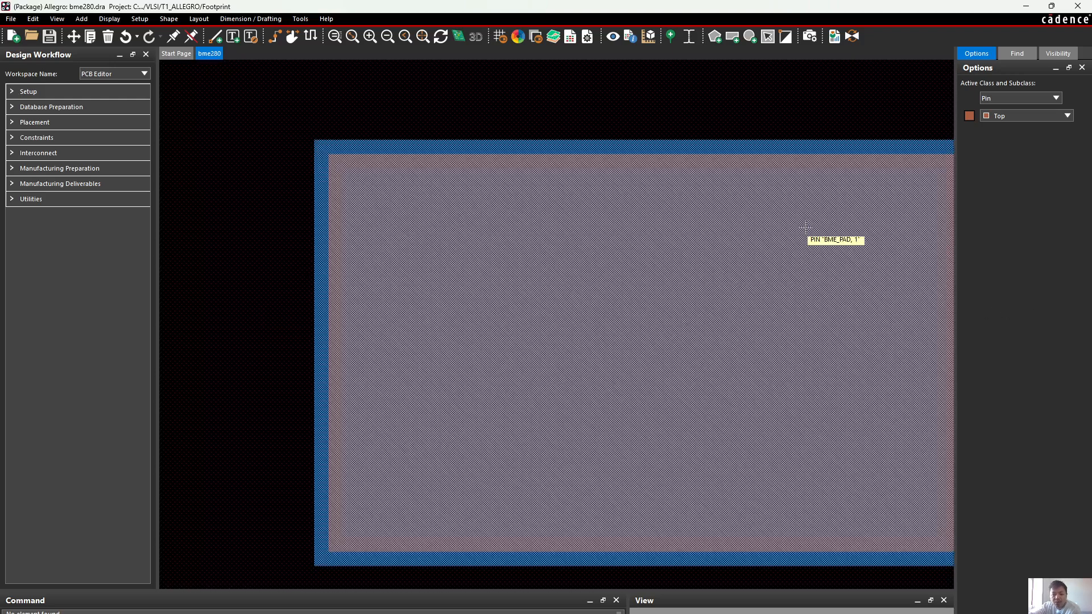
{"action": "scroll", "coordinate": [817, 227], "scroll_direction": "down", "scroll_amount": 2}
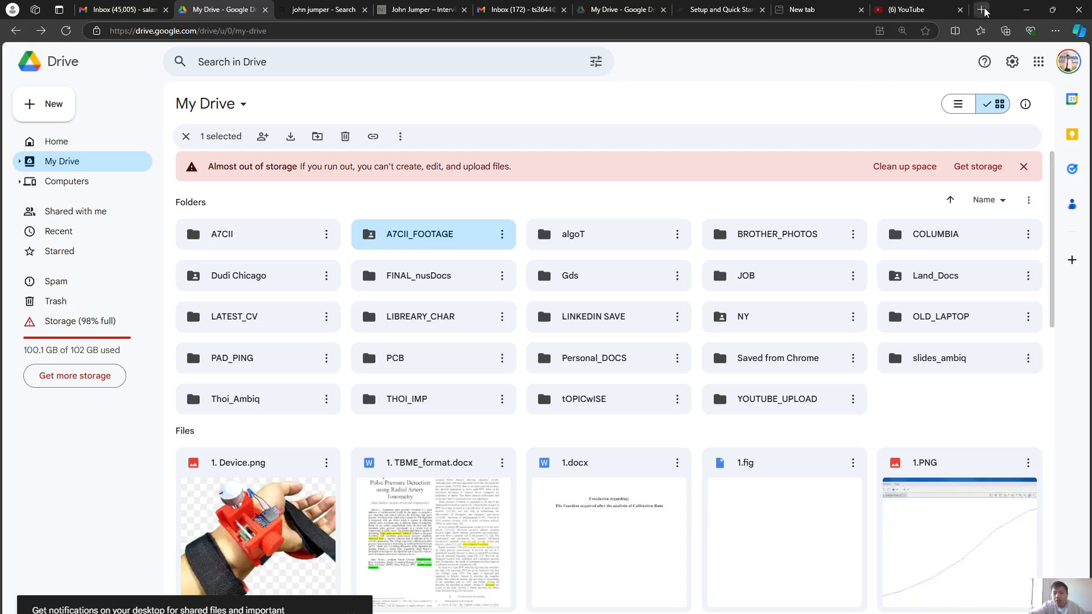
Search the web for "pcb" in a new browser tab
{"action": "left_click", "coordinate": [981, 10]}
{"action": "left_click", "coordinate": [907, 27]}
{"action": "type", "text": "pcb"}
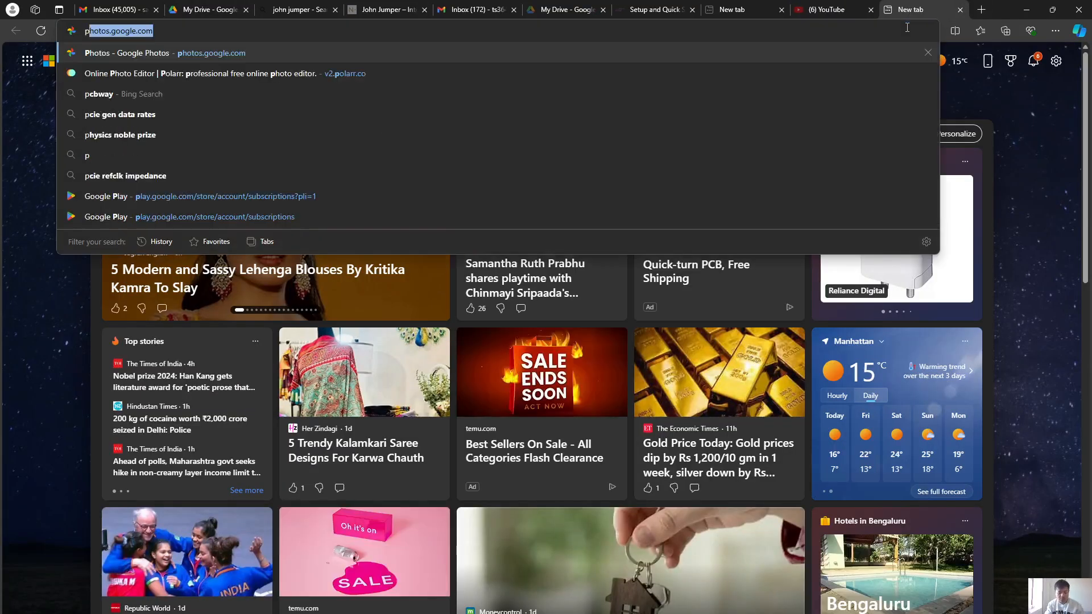
{"action": "key", "text": "Delete"}
{"action": "key", "text": "Return"}
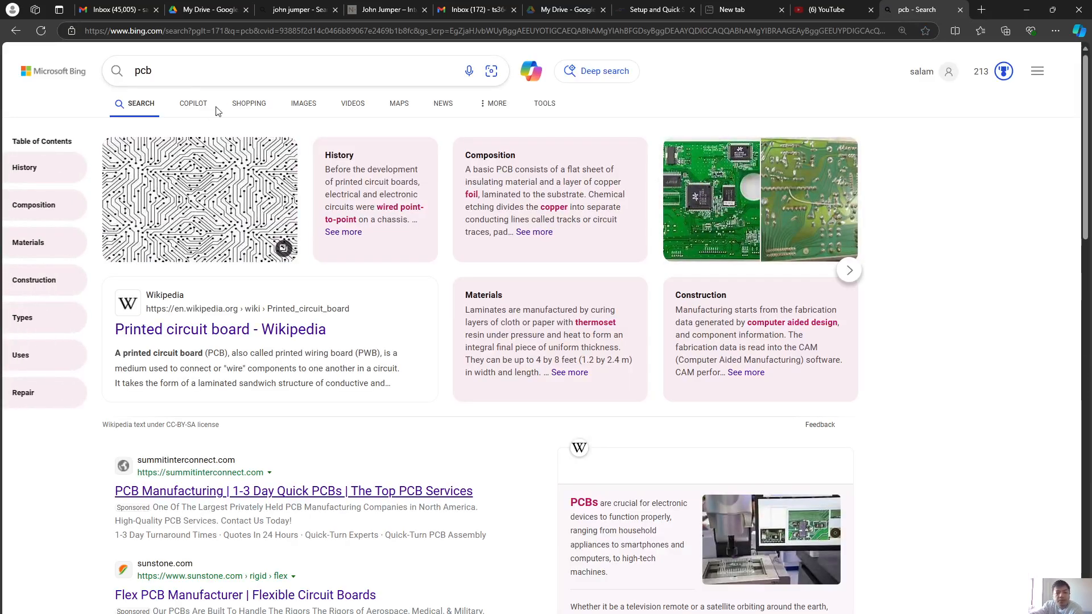
Browse the image results for pcb and open the Custom PCB Design Gallery board picture from cohenelec.com
{"action": "left_click", "coordinate": [310, 104]}
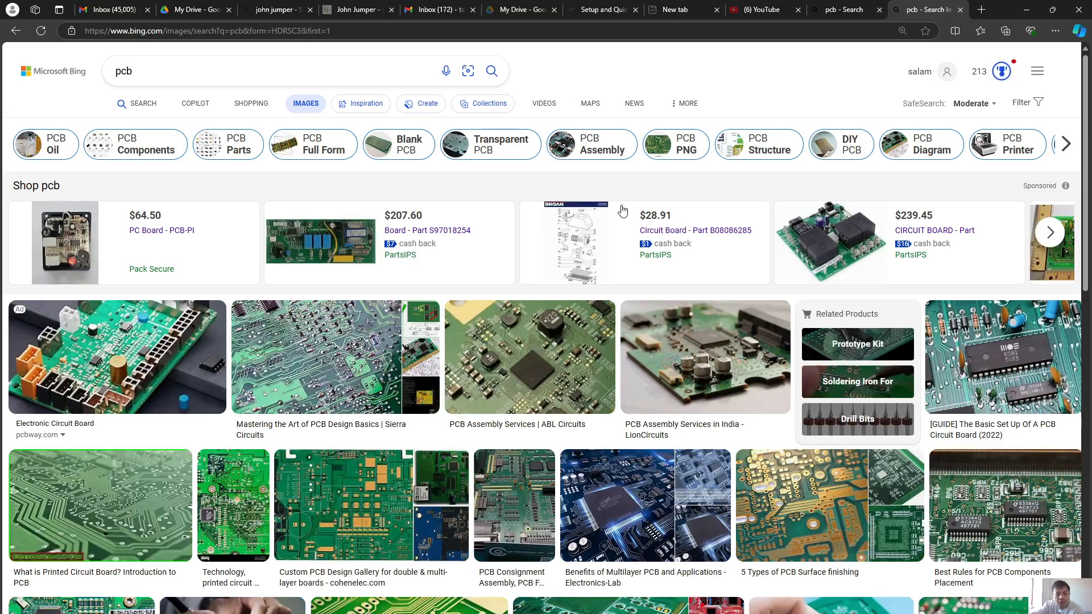
{"action": "scroll", "coordinate": [604, 284], "scroll_direction": "down", "scroll_amount": 3}
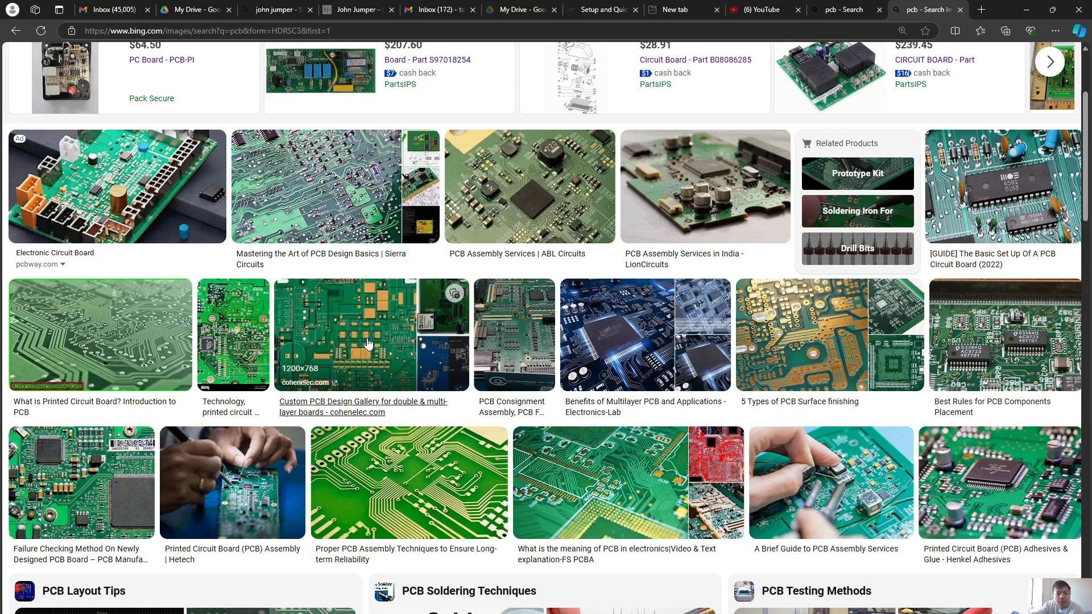
{"action": "scroll", "coordinate": [368, 343], "scroll_direction": "down", "scroll_amount": 4}
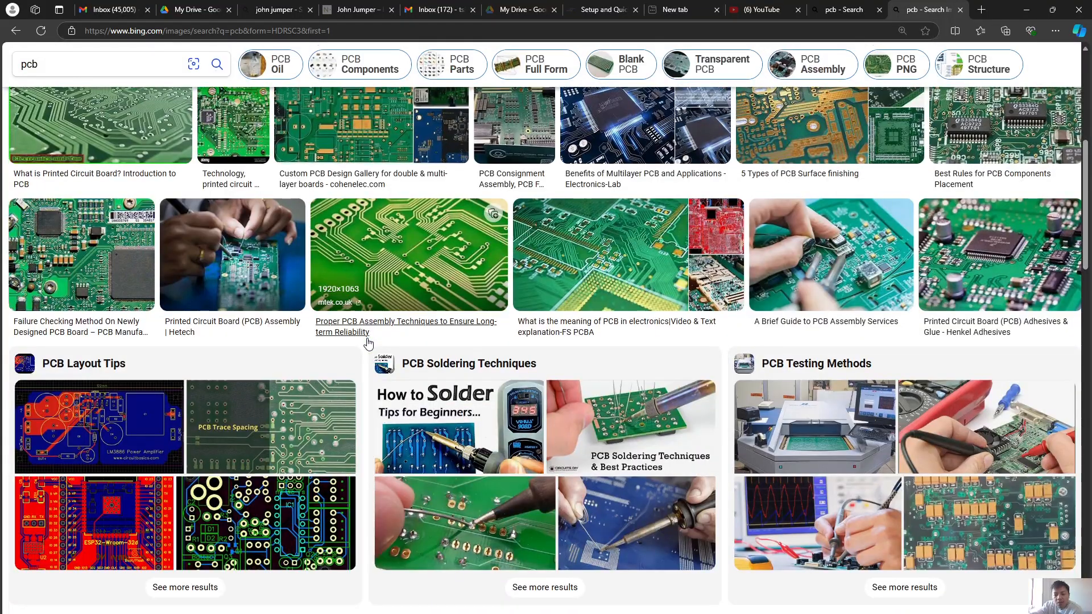
{"action": "scroll", "coordinate": [368, 343], "scroll_direction": "up", "scroll_amount": 4}
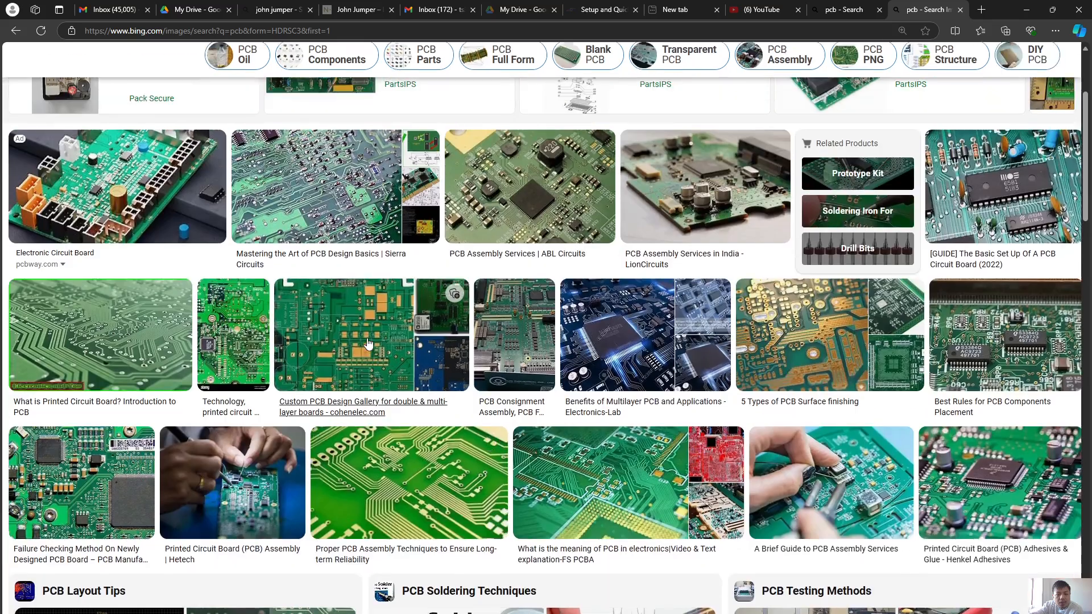
{"action": "left_click", "coordinate": [366, 335]}
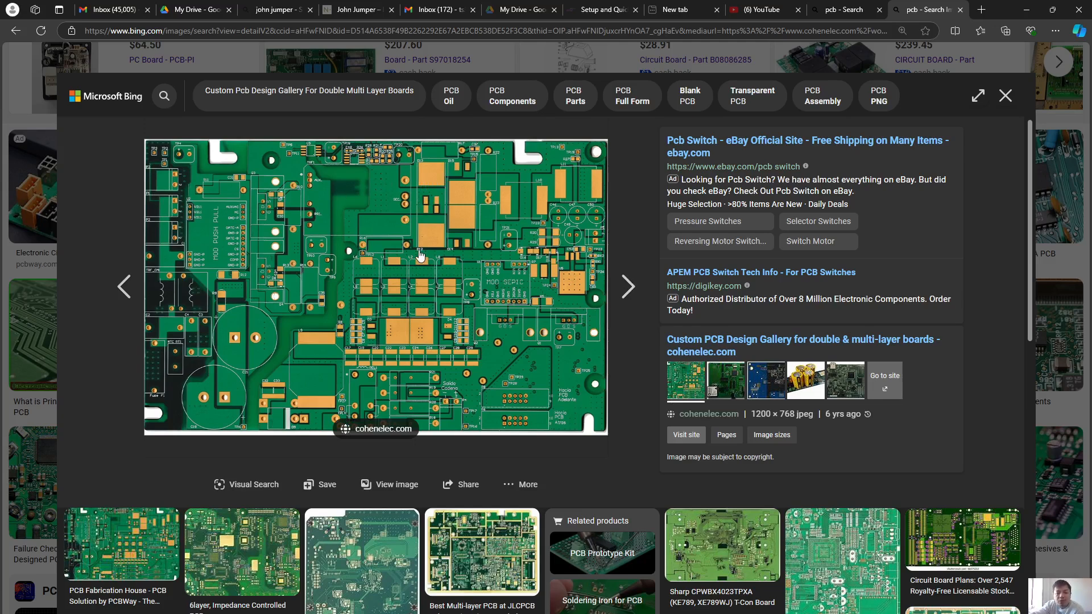
Return to the bme280 footprint drawing and compare the pad's Soldermask_Top and Top layers by making each the active Pin subclass
{"action": "left_click", "coordinate": [1024, 12]}
{"action": "left_click", "coordinate": [1017, 118]}
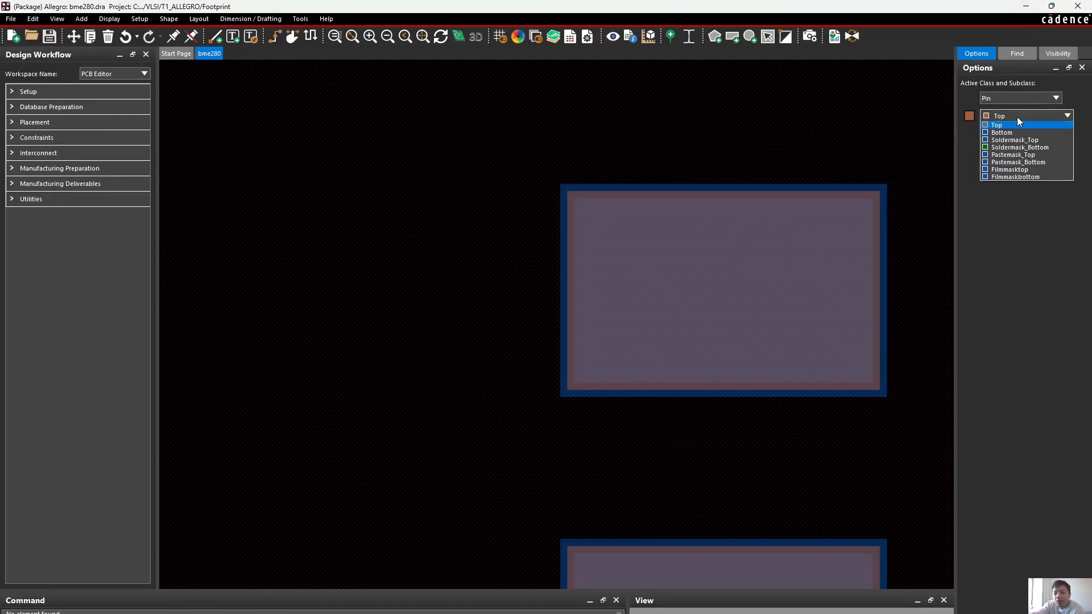
{"action": "left_click", "coordinate": [1031, 147]}
{"action": "scroll", "coordinate": [933, 296], "scroll_direction": "down", "scroll_amount": 2}
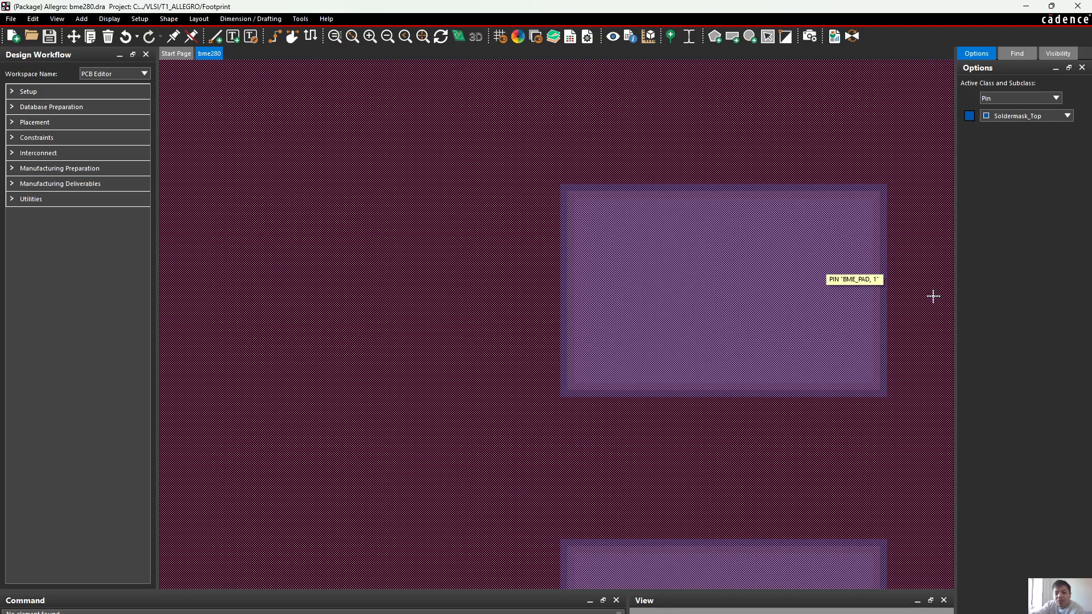
{"action": "scroll", "coordinate": [927, 234], "scroll_direction": "up", "scroll_amount": 1}
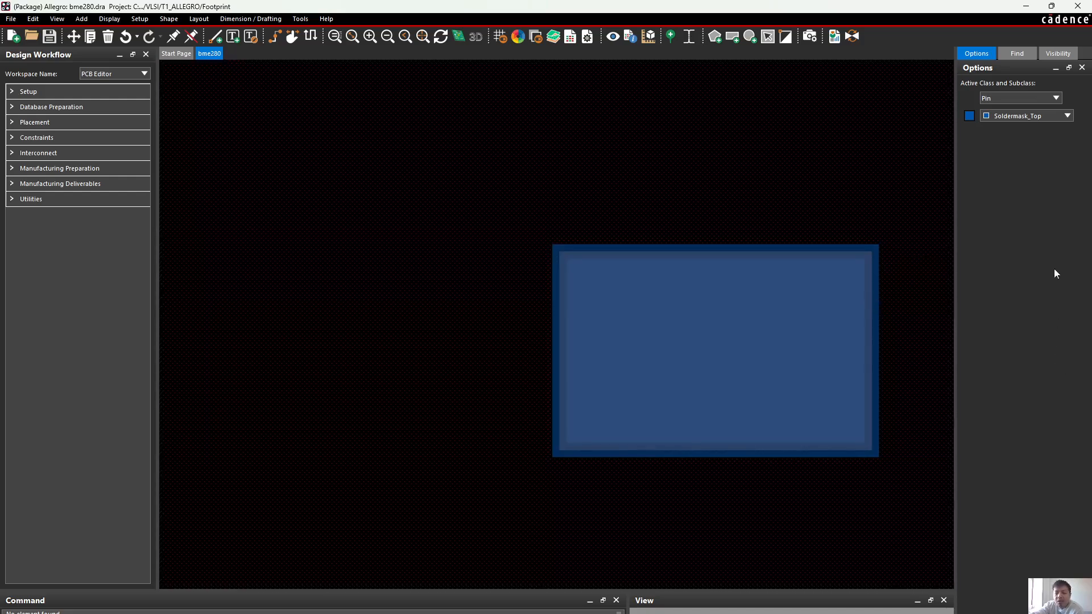
{"action": "left_click", "coordinate": [1002, 115]}
{"action": "left_click", "coordinate": [1001, 124]}
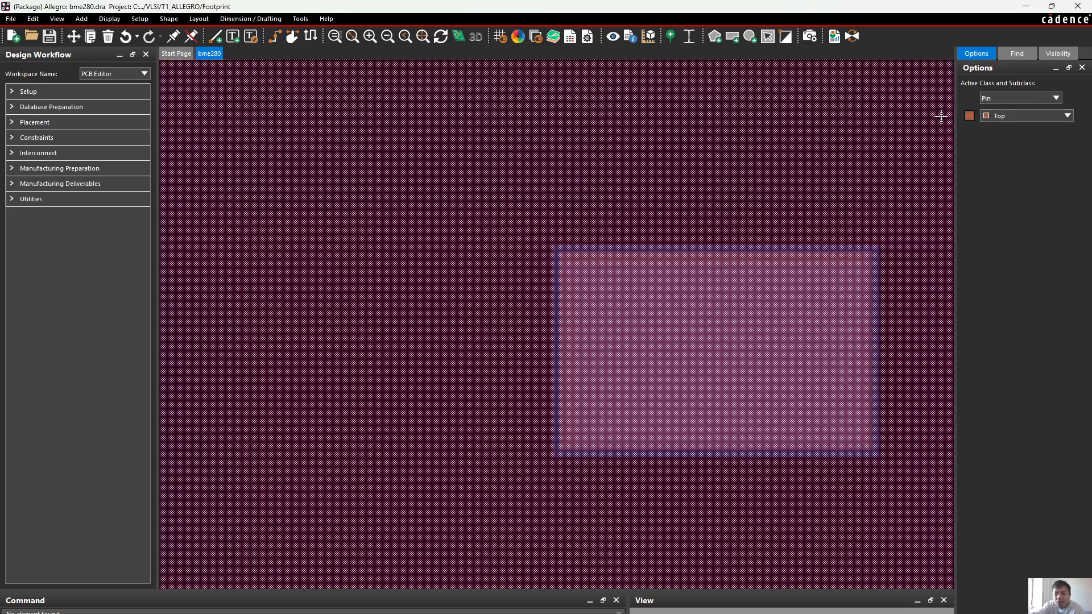
Select the Soldermask_Top subclass of Pin and hide it
{"action": "left_click", "coordinate": [999, 117]}
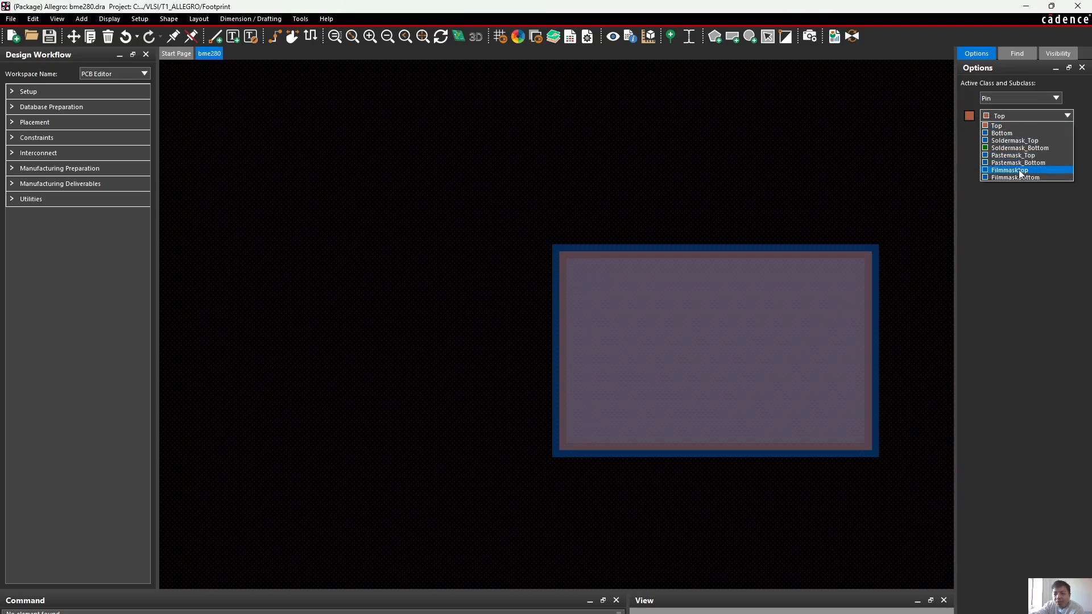
{"action": "left_click", "coordinate": [1023, 147]}
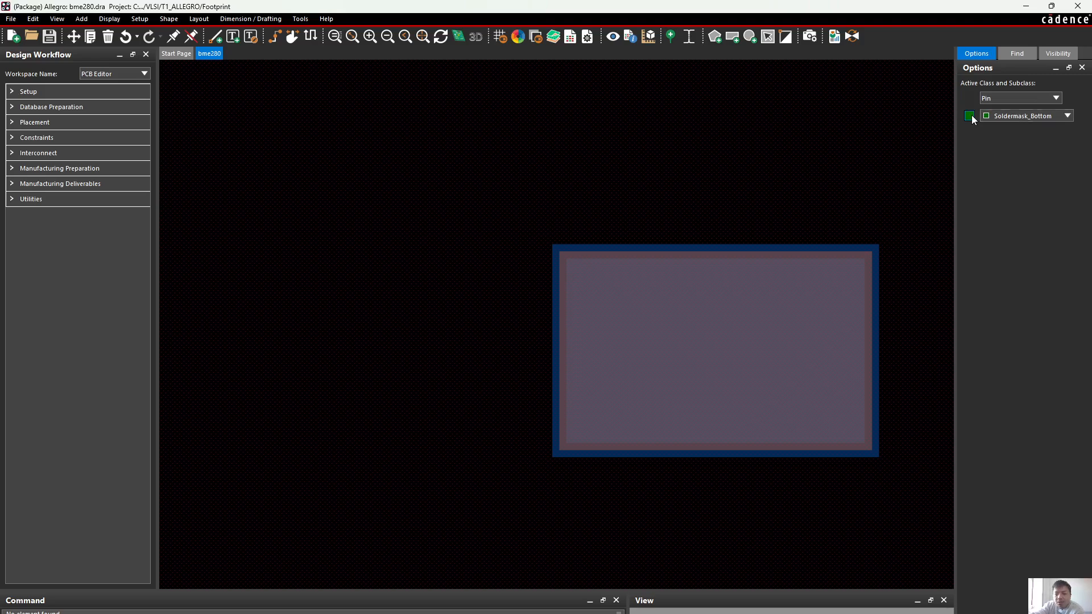
{"action": "left_click", "coordinate": [1004, 115]}
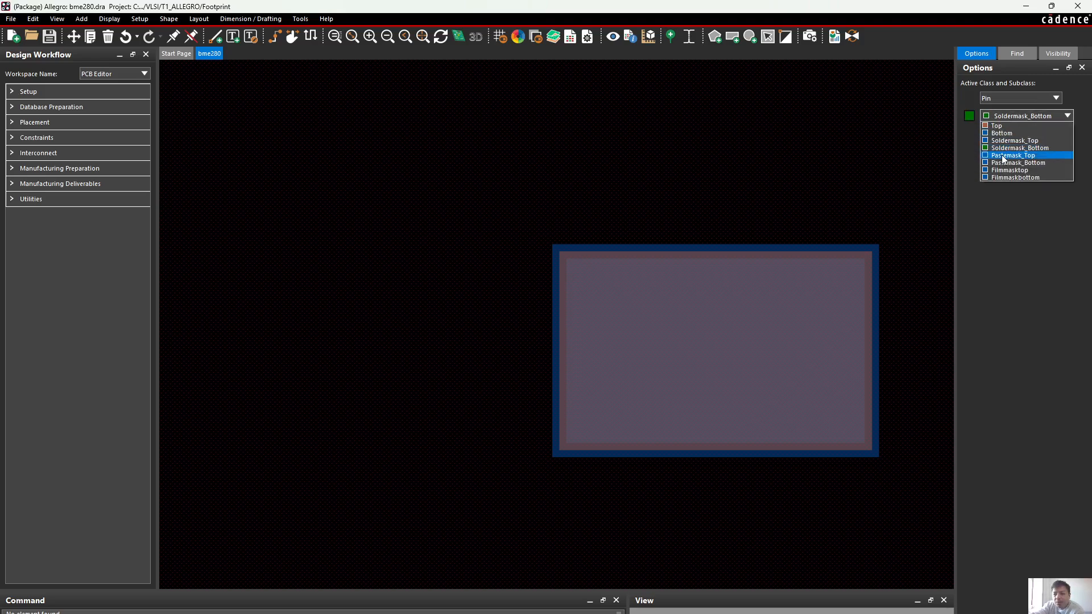
{"action": "left_click", "coordinate": [1013, 140]}
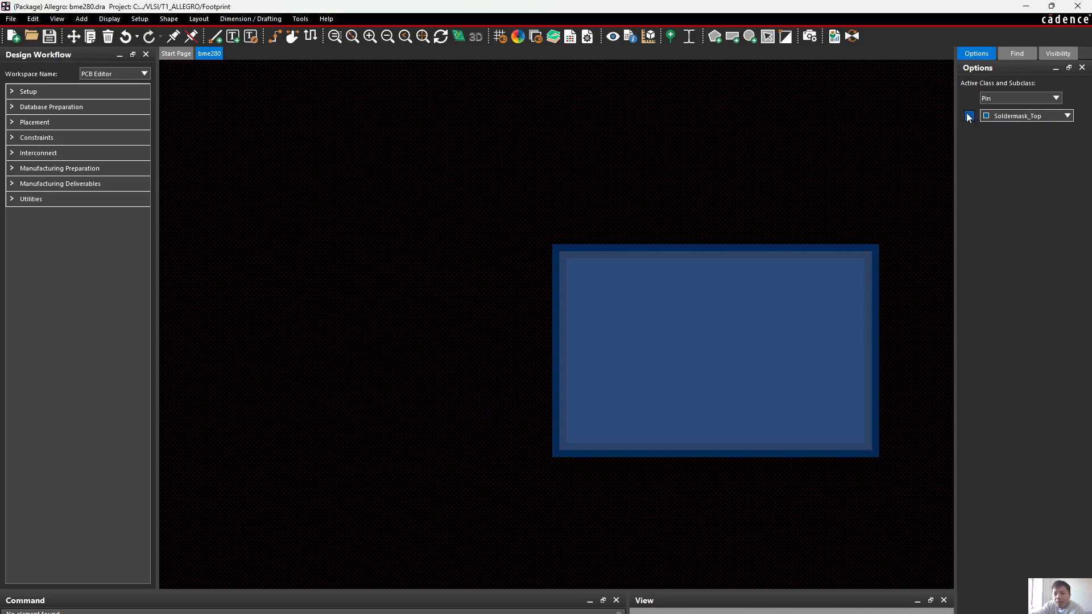
{"action": "left_click", "coordinate": [971, 114]}
{"action": "left_click", "coordinate": [971, 114]}
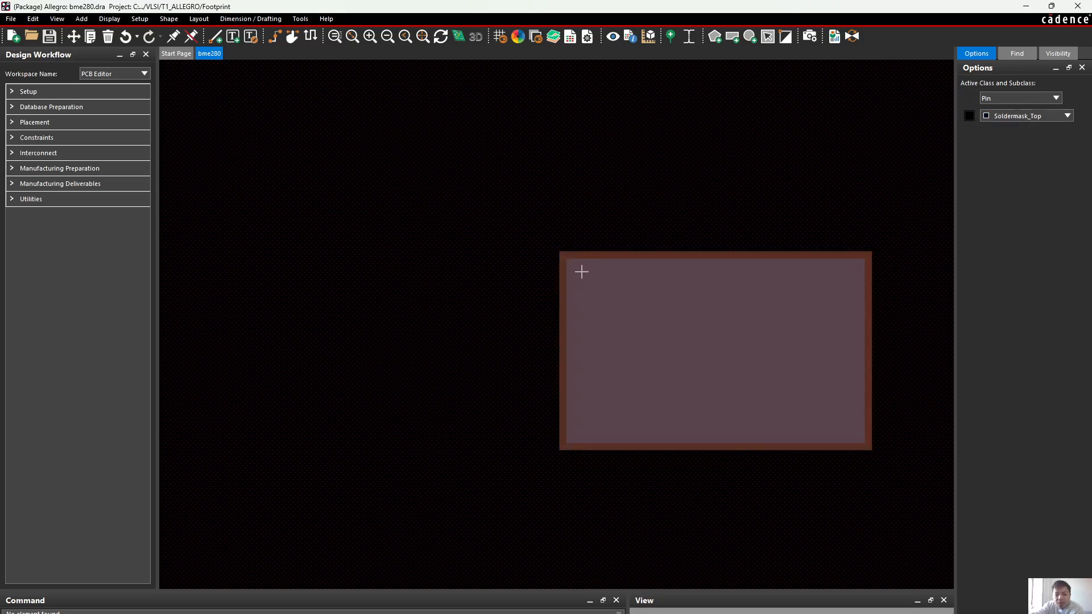
Select the Top subclass of Pin, hide it to examine the pad beneath, and show it again
{"action": "left_click", "coordinate": [1067, 116]}
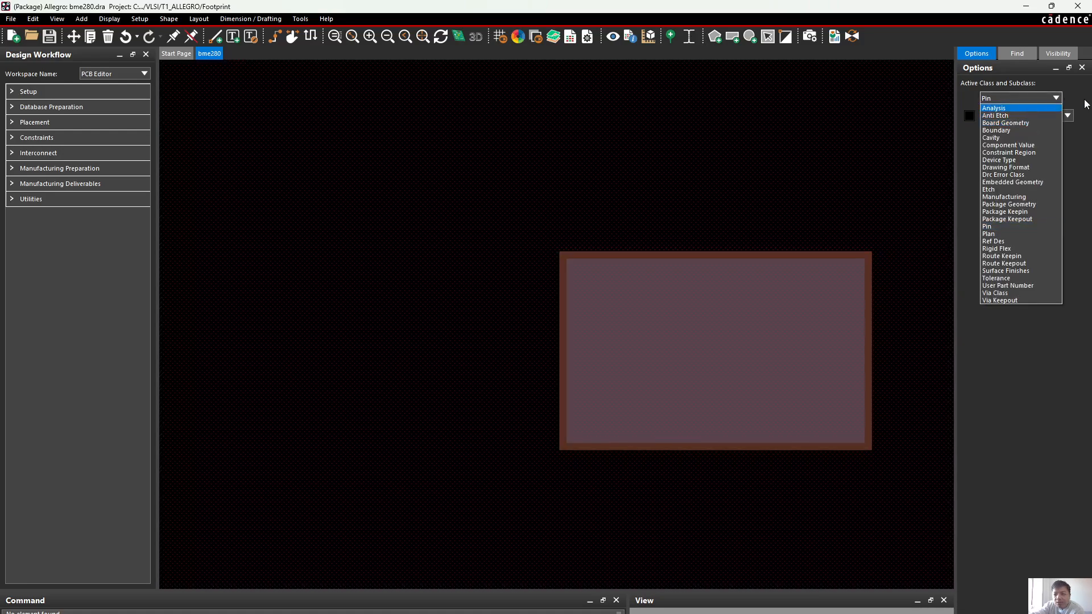
{"action": "left_click", "coordinate": [1051, 118]}
{"action": "left_click", "coordinate": [1049, 115]}
{"action": "left_click", "coordinate": [1019, 127]}
{"action": "left_click", "coordinate": [971, 115]}
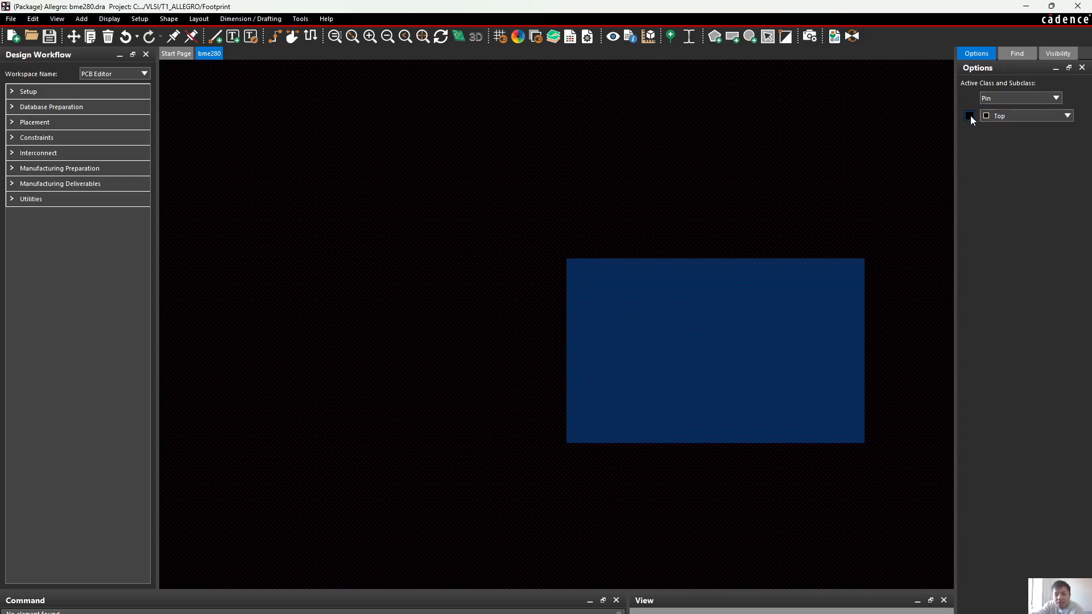
{"action": "left_click", "coordinate": [971, 115]}
Switch to the browser to review the pads on the circuit board picture, and minimize it to return to the footprint
{"action": "key", "text": "alt+Tab"}
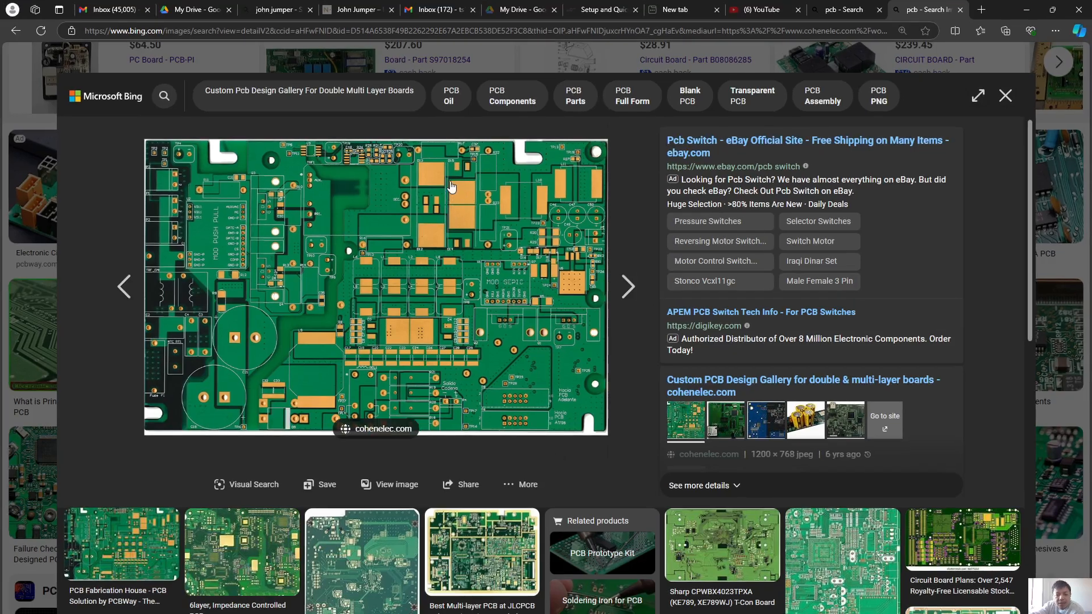
{"action": "right_click", "coordinate": [1016, 78]}
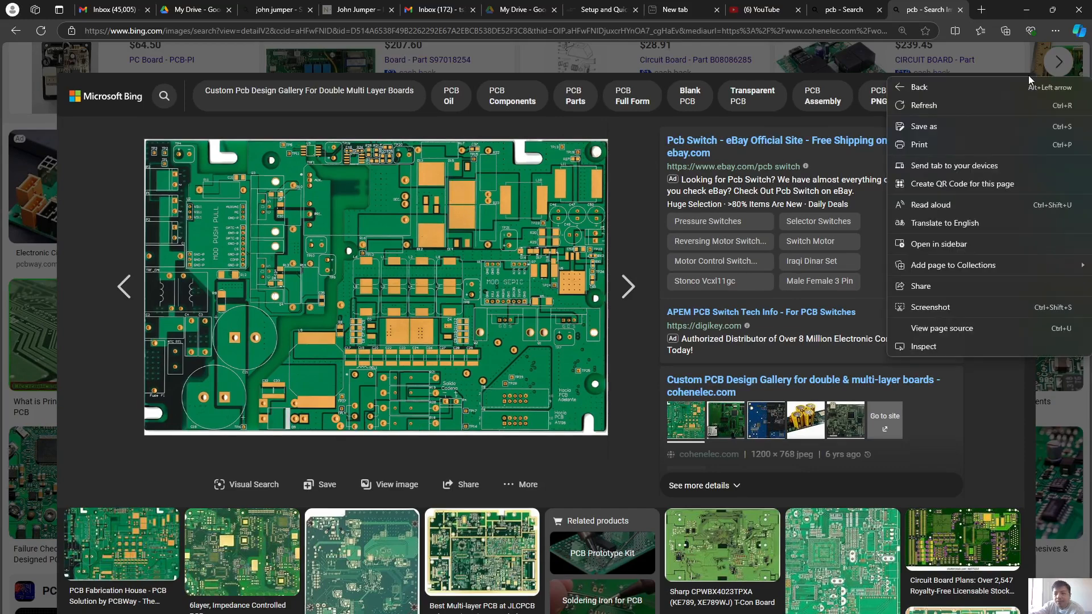
{"action": "left_click", "coordinate": [1027, 10]}
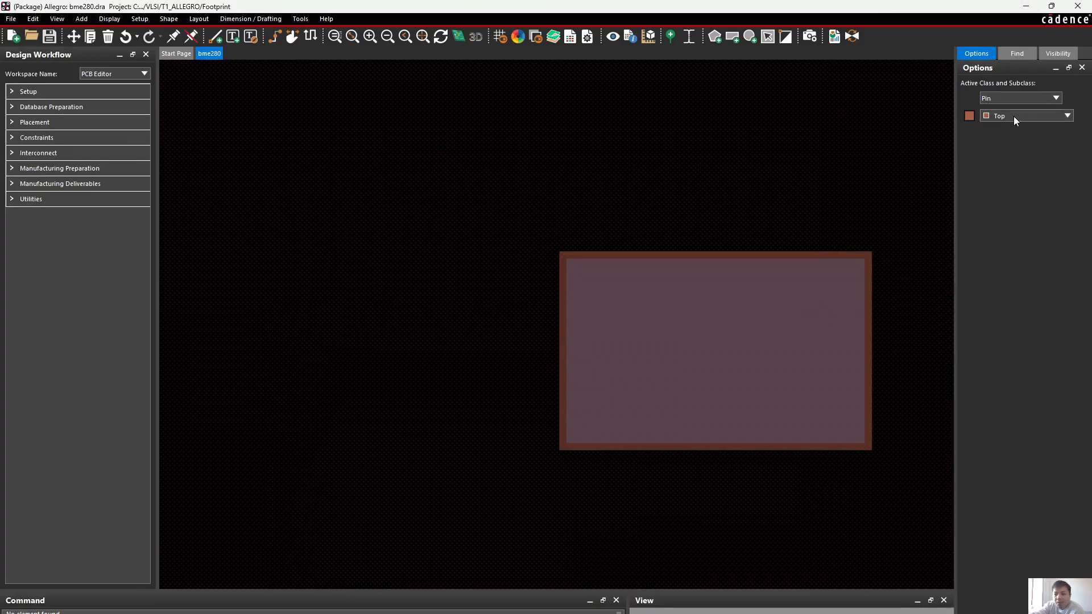
Show and hide the Soldermask_Top subclass of Pin, and toggle Top off and on to compare the pad's layers
{"action": "left_click", "coordinate": [1009, 116]}
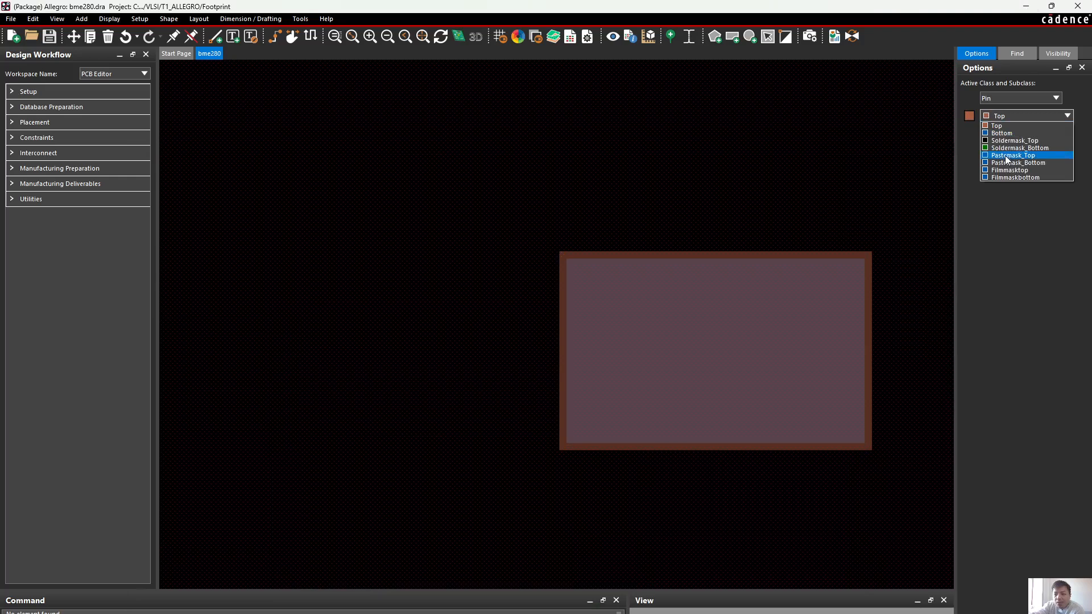
{"action": "left_click", "coordinate": [1002, 140]}
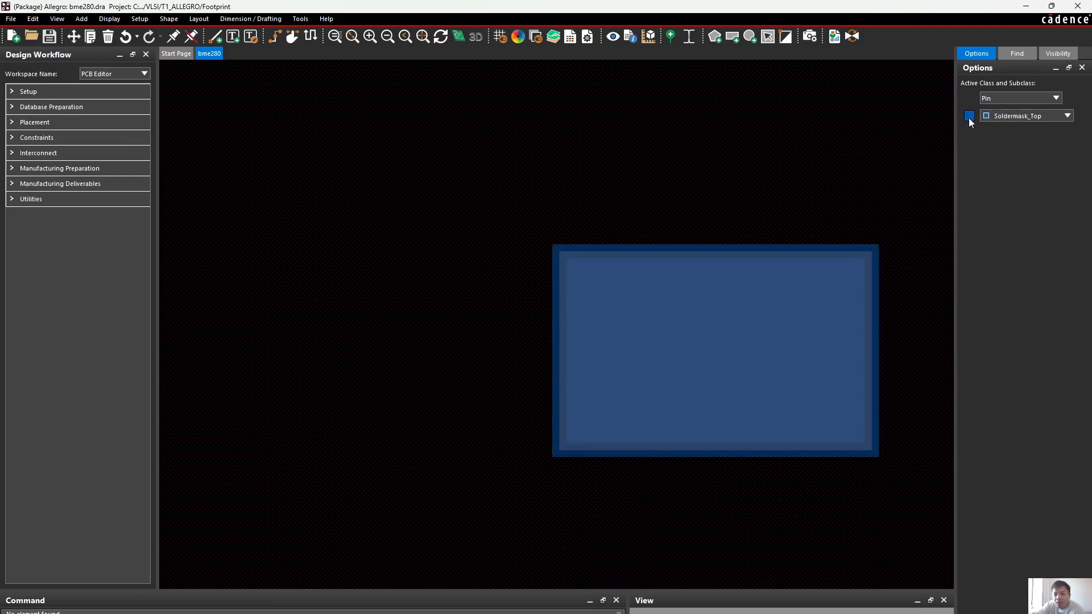
{"action": "left_click", "coordinate": [986, 118]}
{"action": "left_click", "coordinate": [1001, 125]}
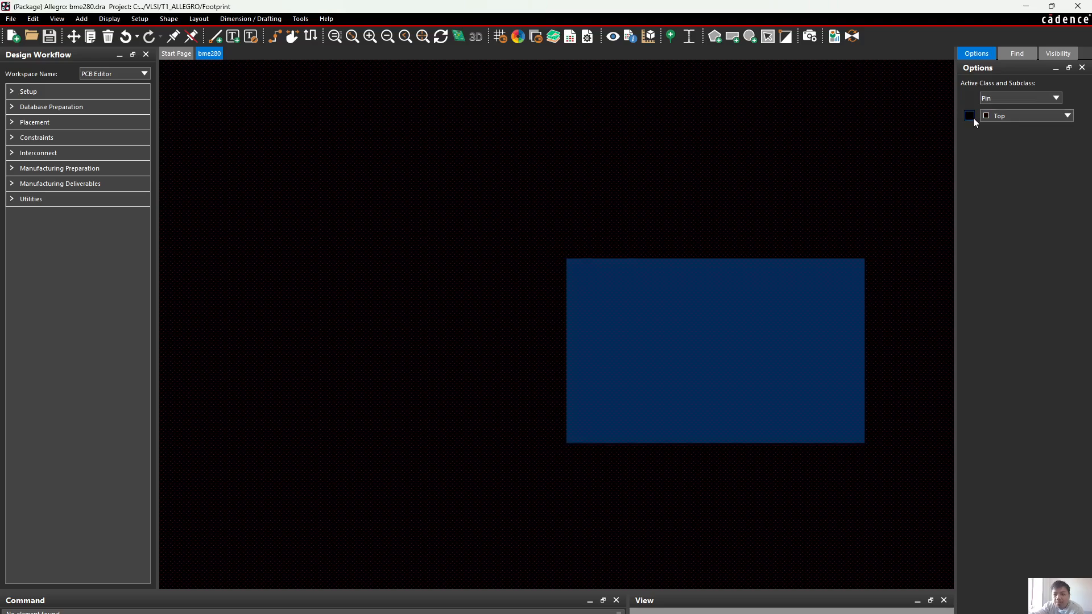
{"action": "left_click", "coordinate": [1016, 117]}
{"action": "left_click", "coordinate": [996, 126]}
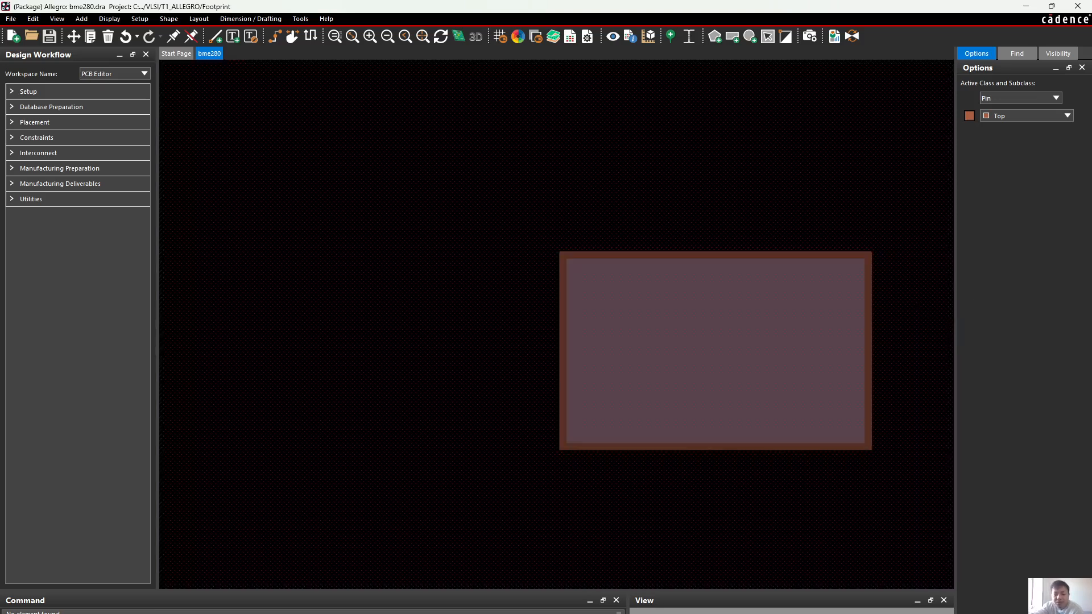
Switch to the browser and search for "stensil pcb" in a new tab, viewing the image results
{"action": "left_click", "coordinate": [576, 613]}
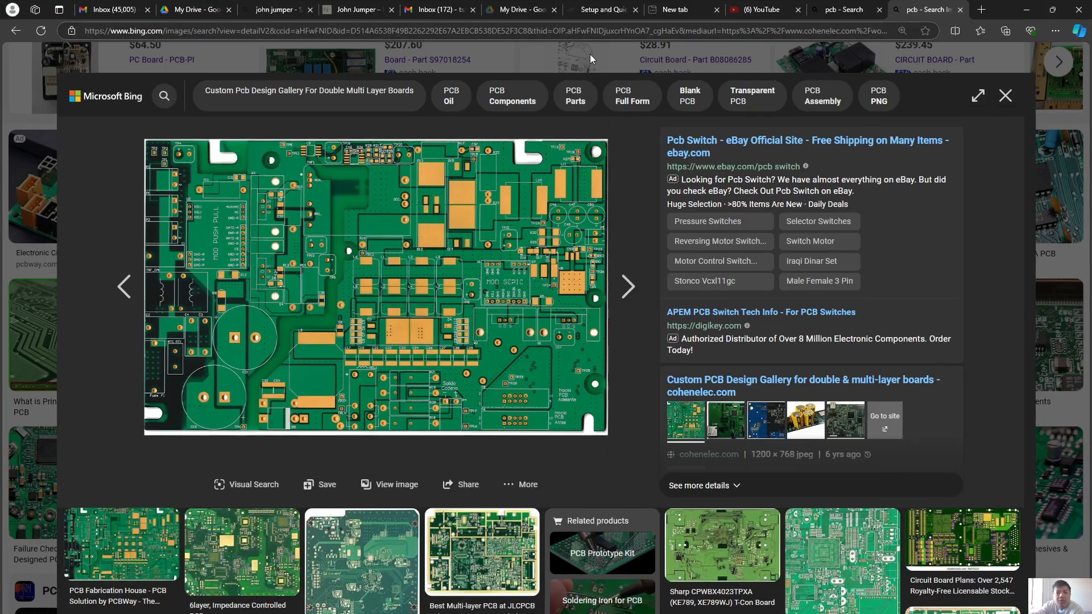
{"action": "left_click", "coordinate": [976, 12]}
{"action": "type", "text": "stensil"}
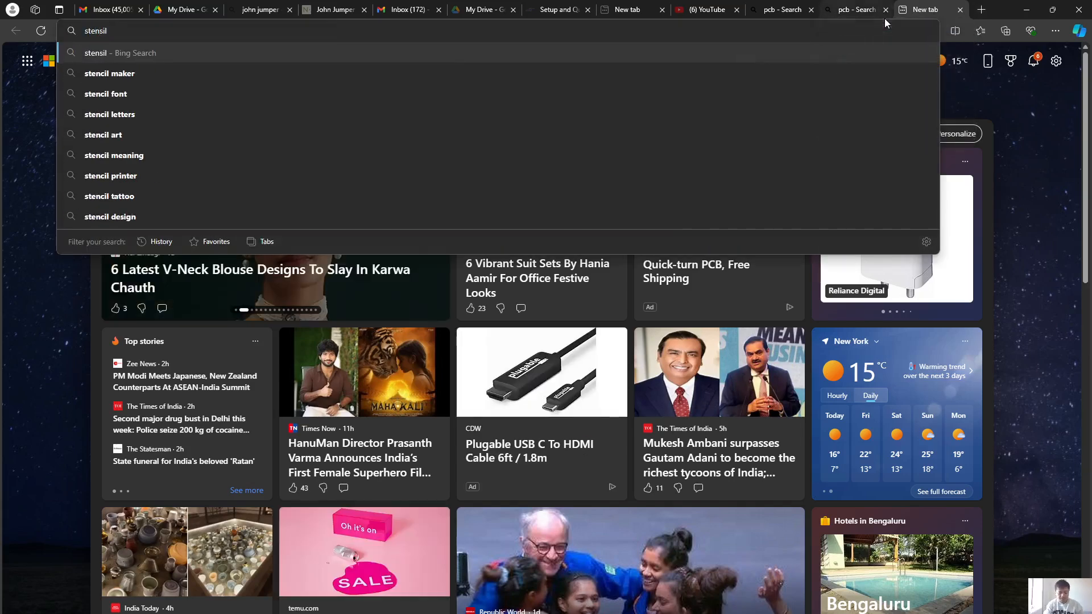
{"action": "type", "text": " pcb"}
{"action": "key", "text": "Return"}
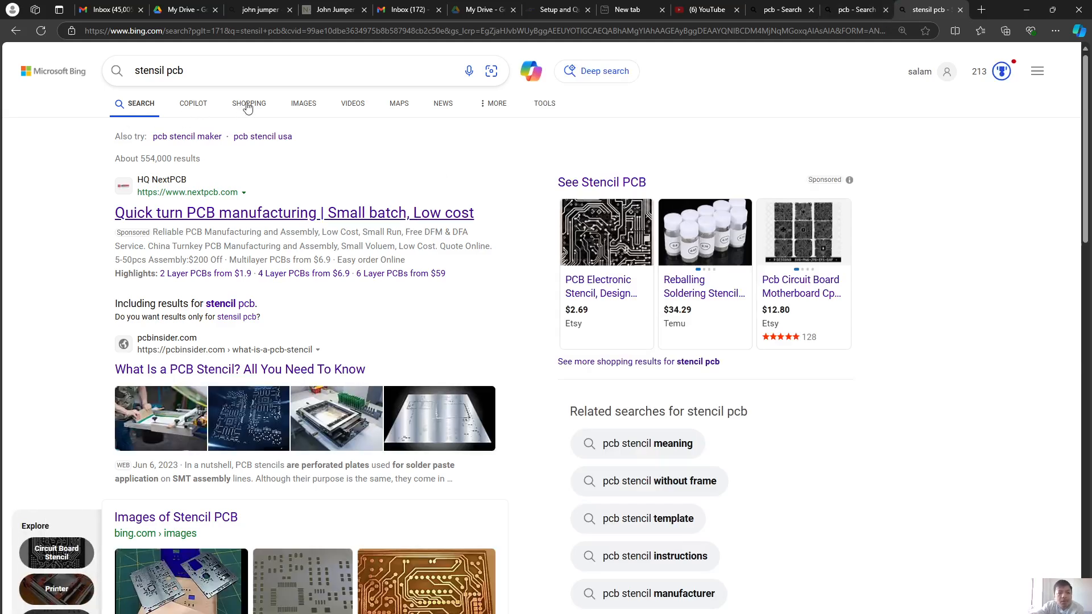
{"action": "left_click", "coordinate": [310, 109]}
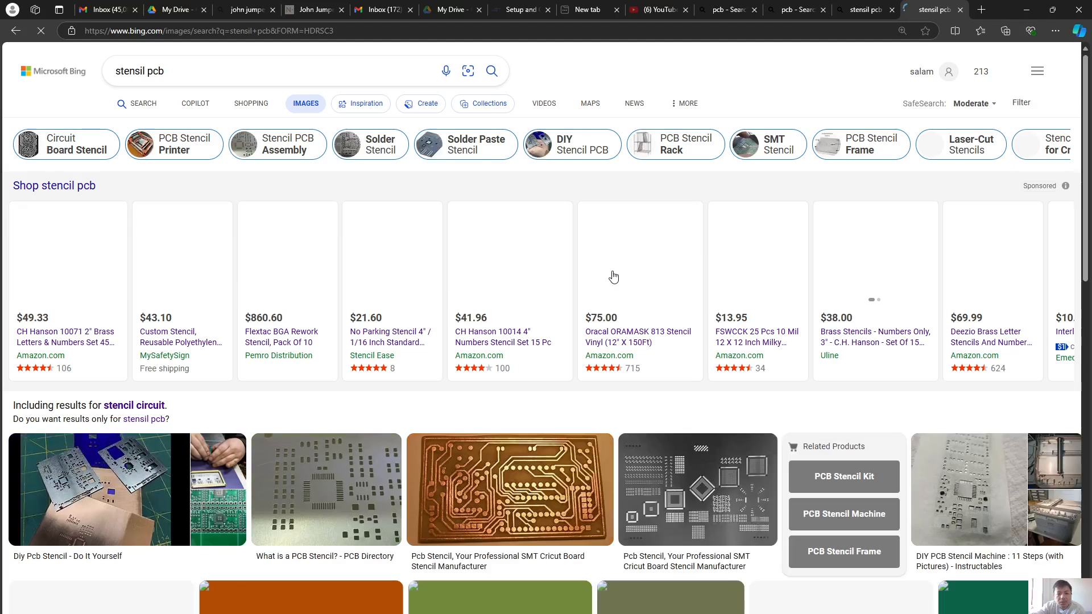
Examine the pictures of PCB stencils among the image results, and minimize the browser to return to the footprint
{"action": "scroll", "coordinate": [713, 311], "scroll_direction": "down", "scroll_amount": 2}
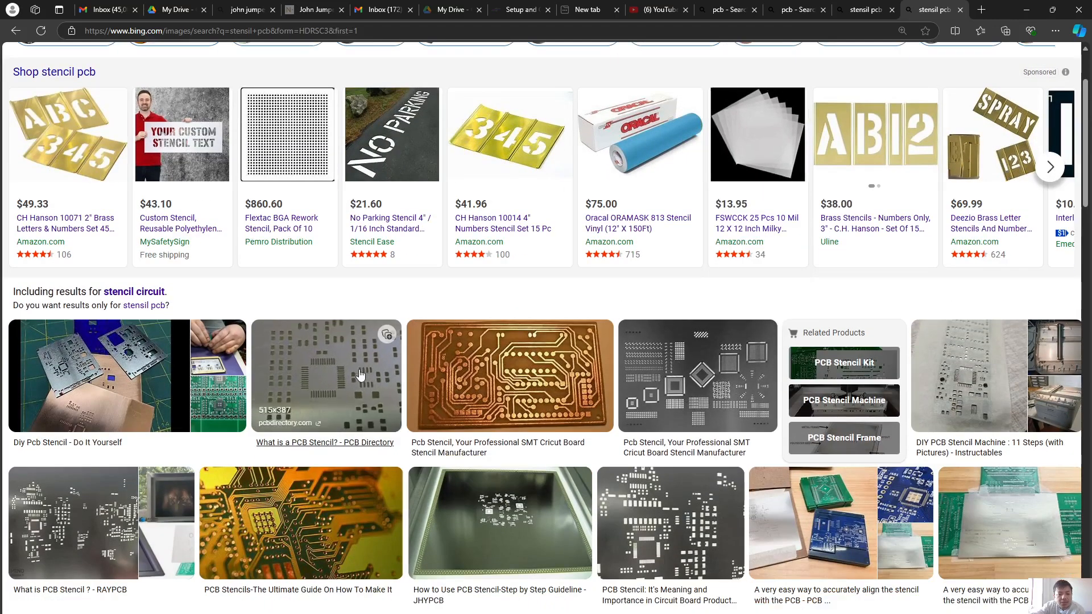
{"action": "left_click", "coordinate": [327, 376]}
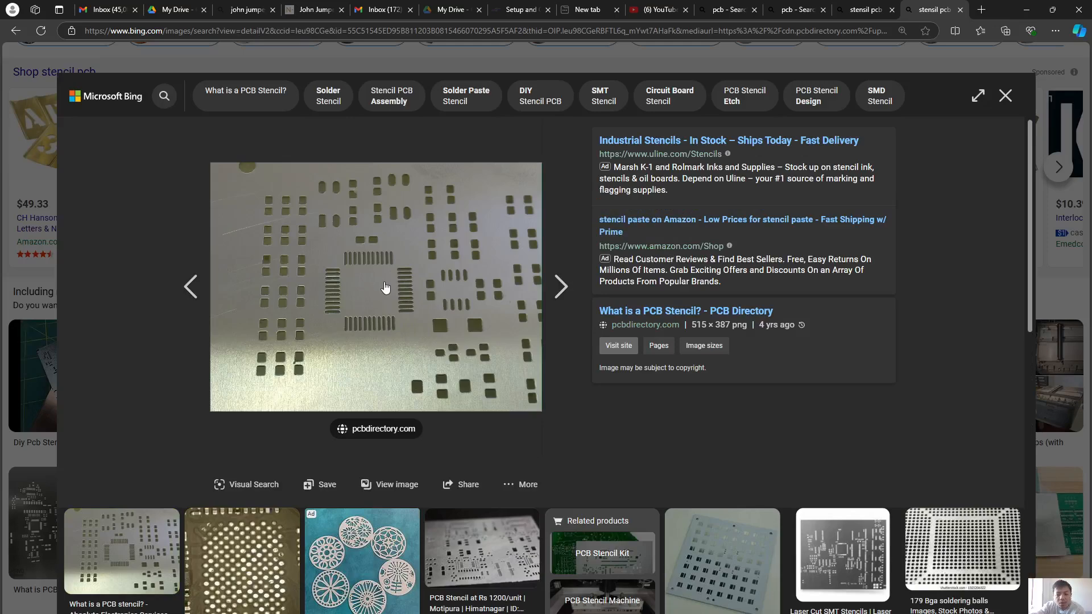
{"action": "scroll", "coordinate": [409, 287], "scroll_direction": "down", "scroll_amount": 5}
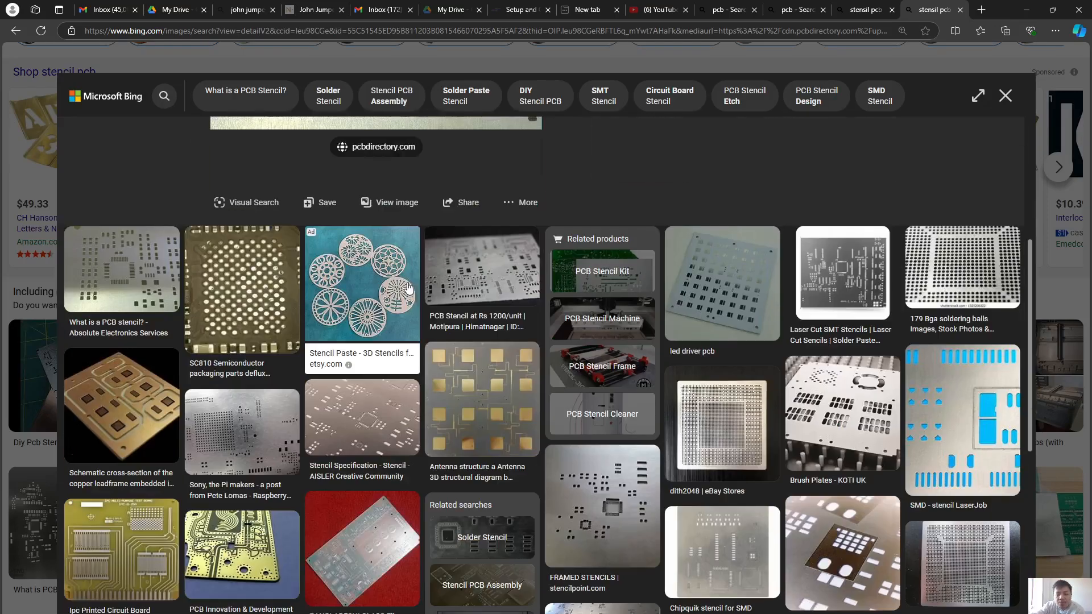
{"action": "scroll", "coordinate": [408, 286], "scroll_direction": "down", "scroll_amount": 8}
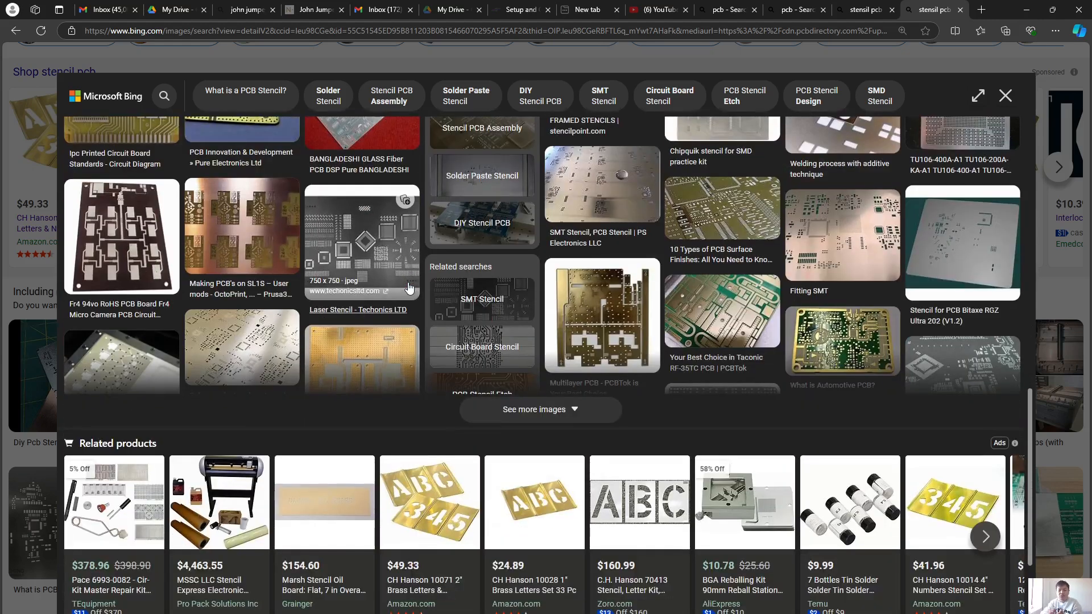
{"action": "left_click", "coordinate": [986, 249]}
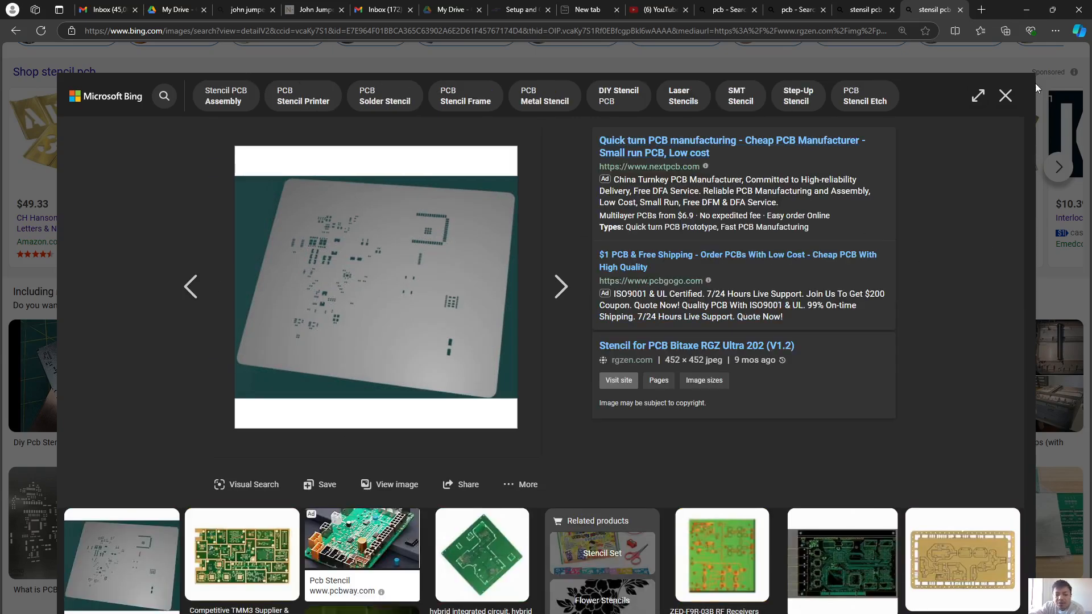
{"action": "left_click", "coordinate": [1026, 9]}
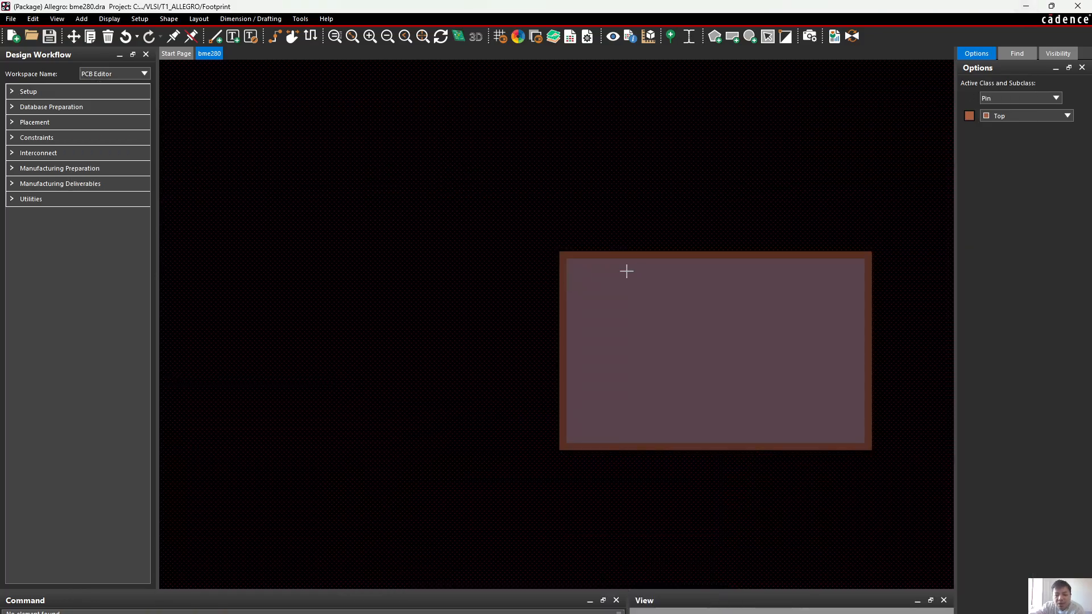
Hide the Pastemask_Top and Top subclasses of Pin and examine what remains of the whole footprint
{"action": "scroll", "coordinate": [683, 244], "scroll_direction": "up", "scroll_amount": 2}
{"action": "scroll", "coordinate": [639, 248], "scroll_direction": "down", "scroll_amount": 1}
{"action": "middle_click_drag", "start_coordinate": [640, 248], "coordinate": [713, 258]}
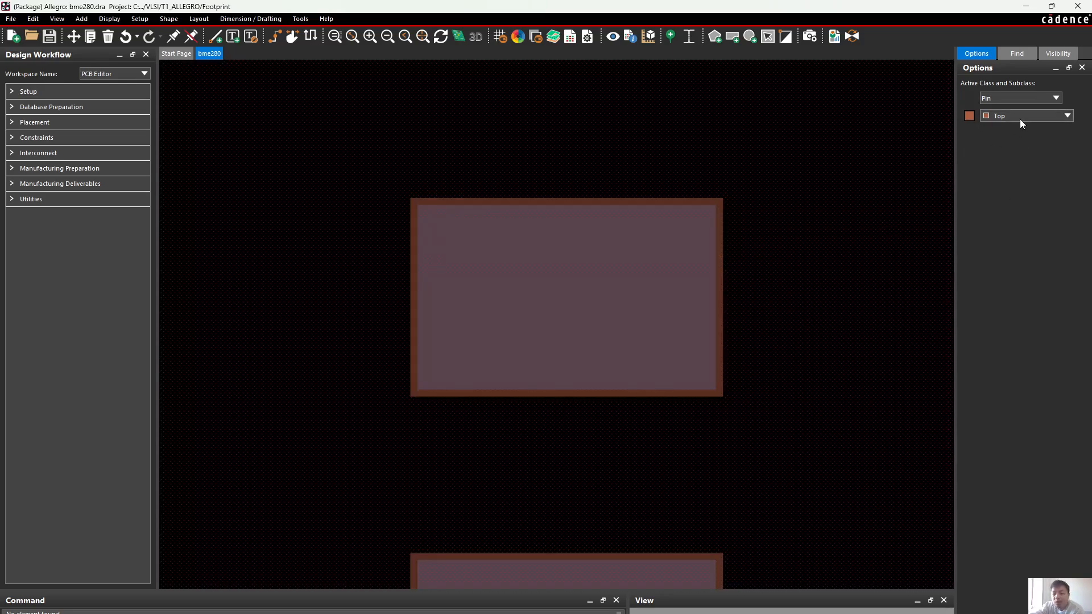
{"action": "left_click", "coordinate": [1019, 117]}
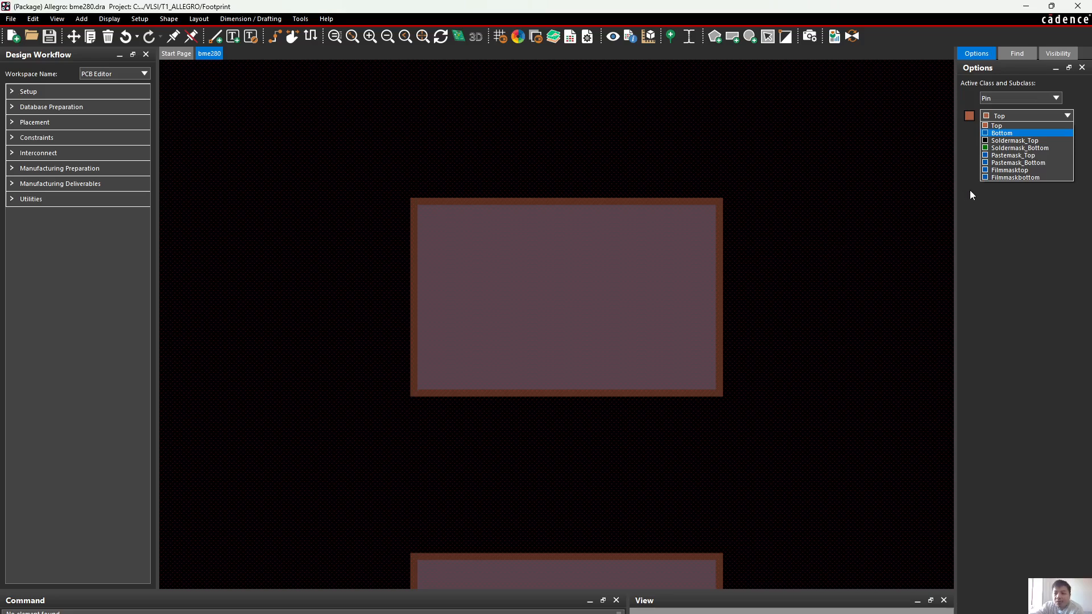
{"action": "left_click", "coordinate": [1014, 156]}
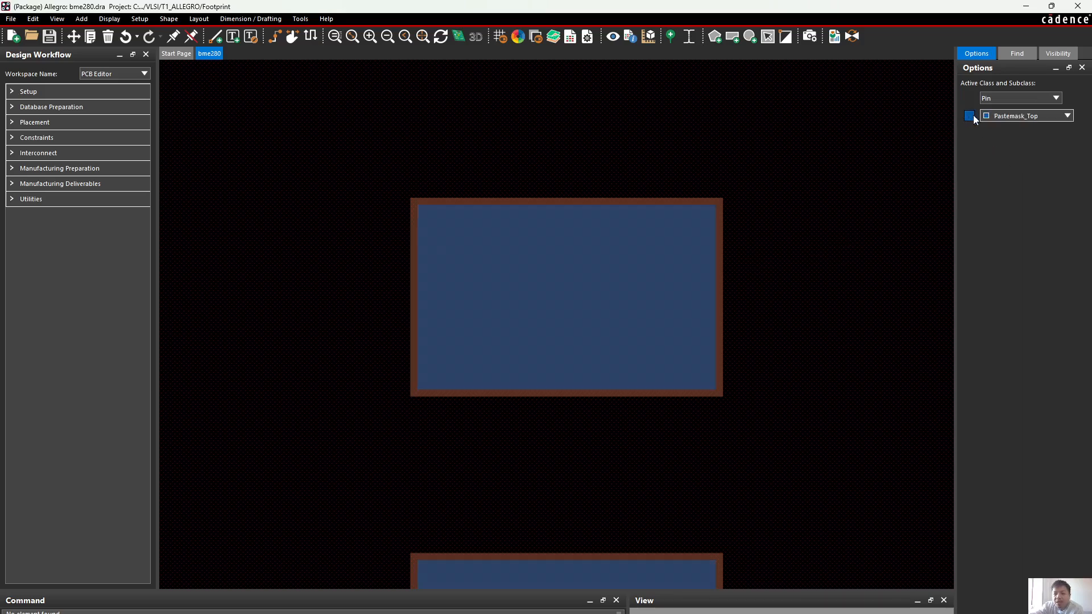
{"action": "left_click", "coordinate": [1008, 117]}
{"action": "left_click", "coordinate": [1001, 126]}
{"action": "left_click", "coordinate": [970, 116]}
{"action": "scroll", "coordinate": [733, 244], "scroll_direction": "down", "scroll_amount": 3}
{"action": "scroll", "coordinate": [324, 431], "scroll_direction": "up", "scroll_amount": 1}
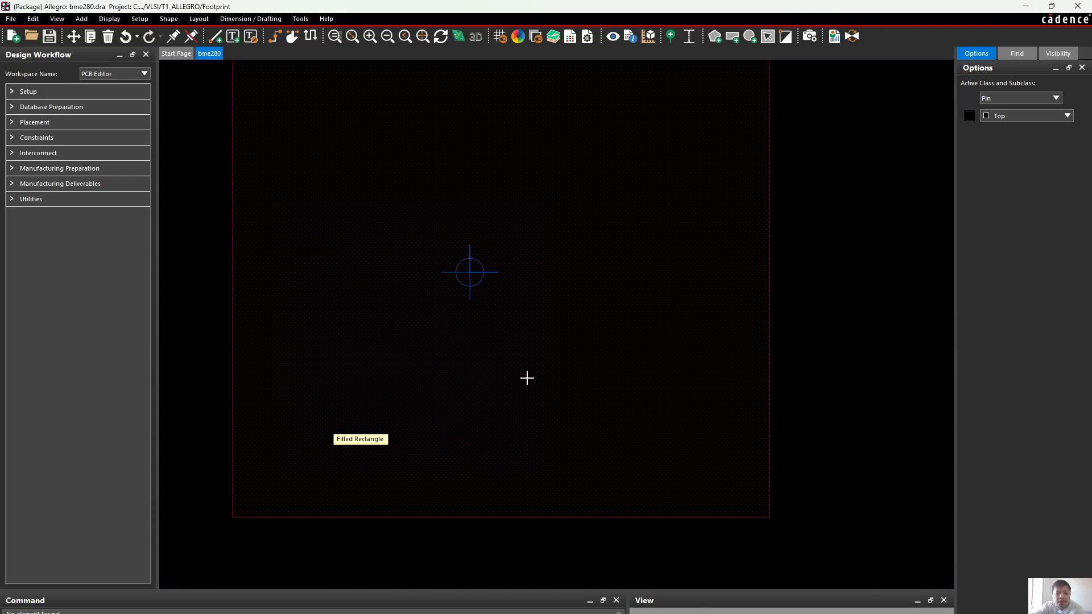
{"action": "scroll", "coordinate": [779, 372], "scroll_direction": "down", "scroll_amount": 1}
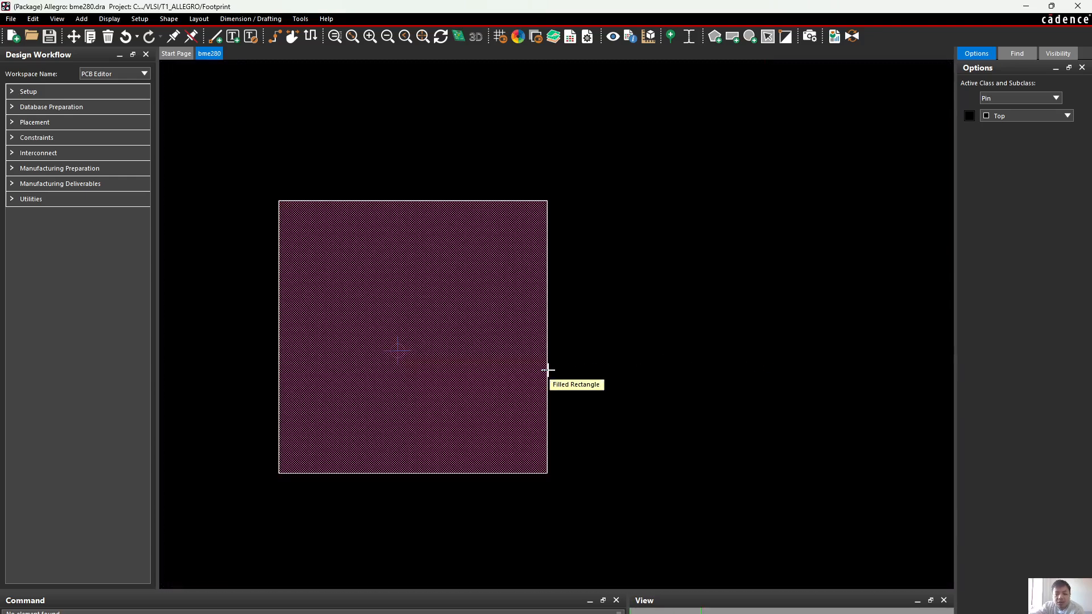
Make Package Geometry the active class with the Assembly_Top subclass, and show that layer
{"action": "left_click", "coordinate": [997, 117]}
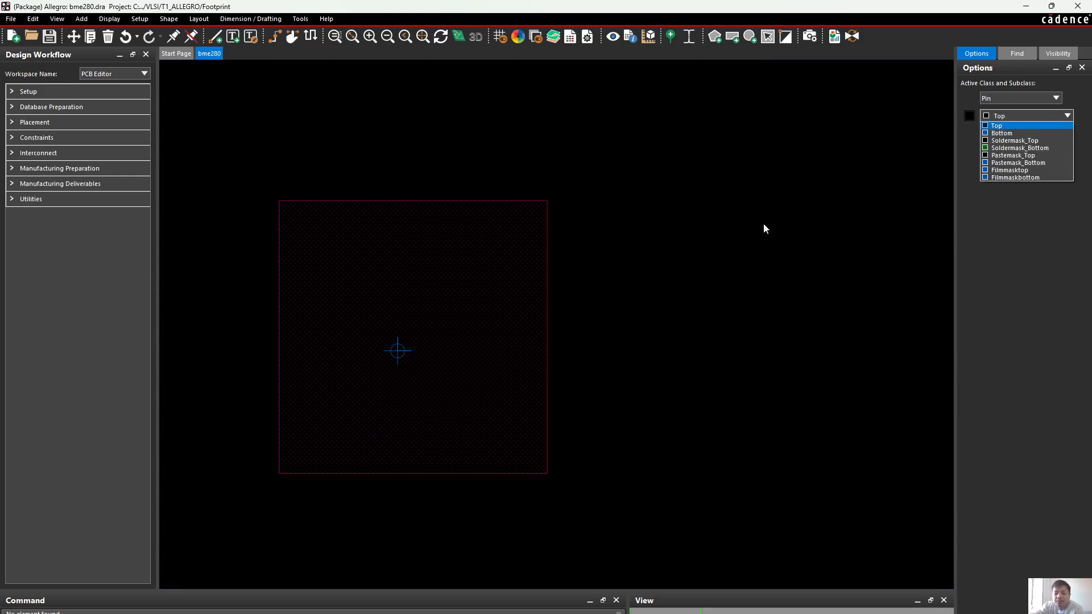
{"action": "left_click", "coordinate": [644, 291]}
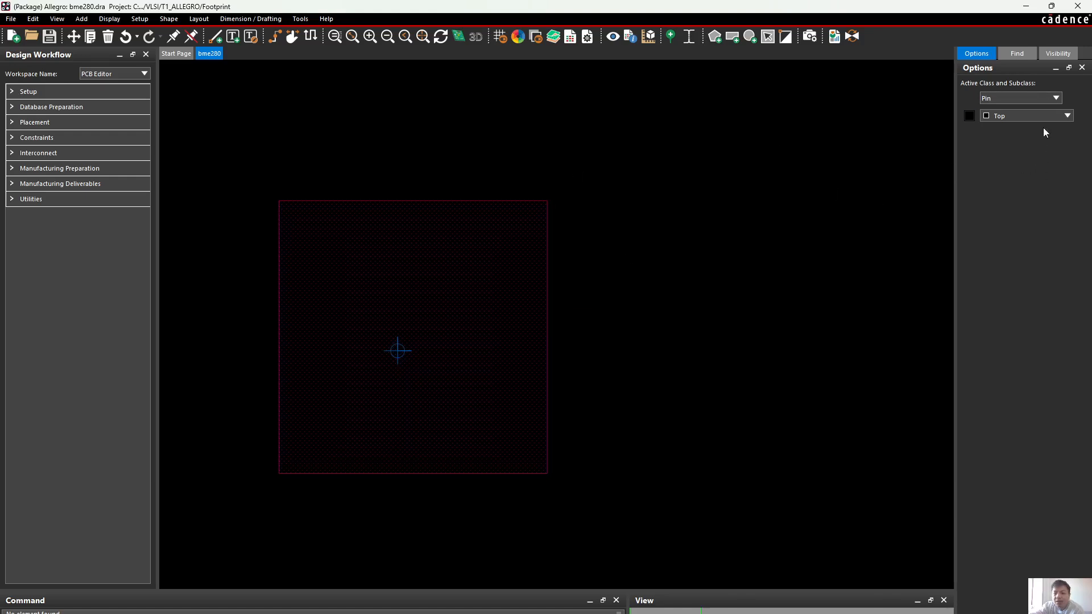
{"action": "left_click", "coordinate": [1038, 117]}
{"action": "left_click", "coordinate": [1019, 94]}
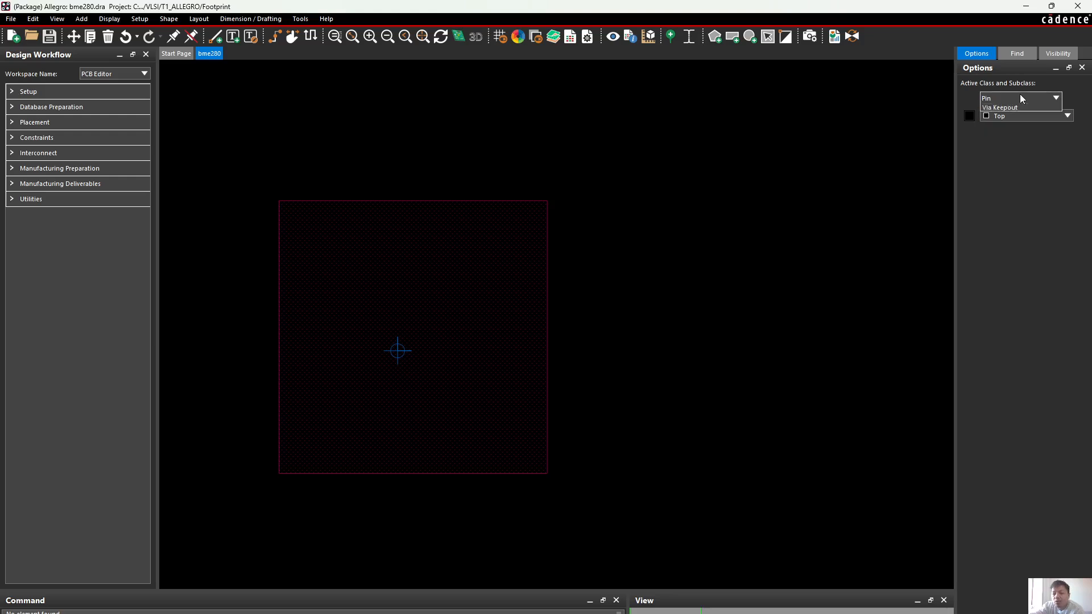
{"action": "left_click", "coordinate": [1019, 94]}
{"action": "left_click", "coordinate": [1019, 204]}
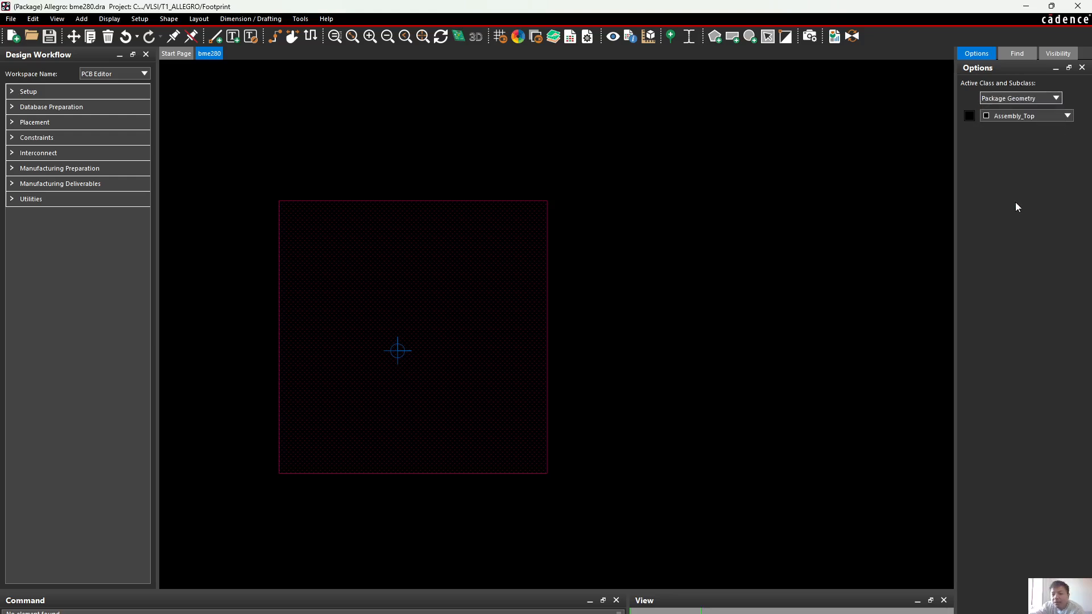
{"action": "left_click", "coordinate": [970, 115]}
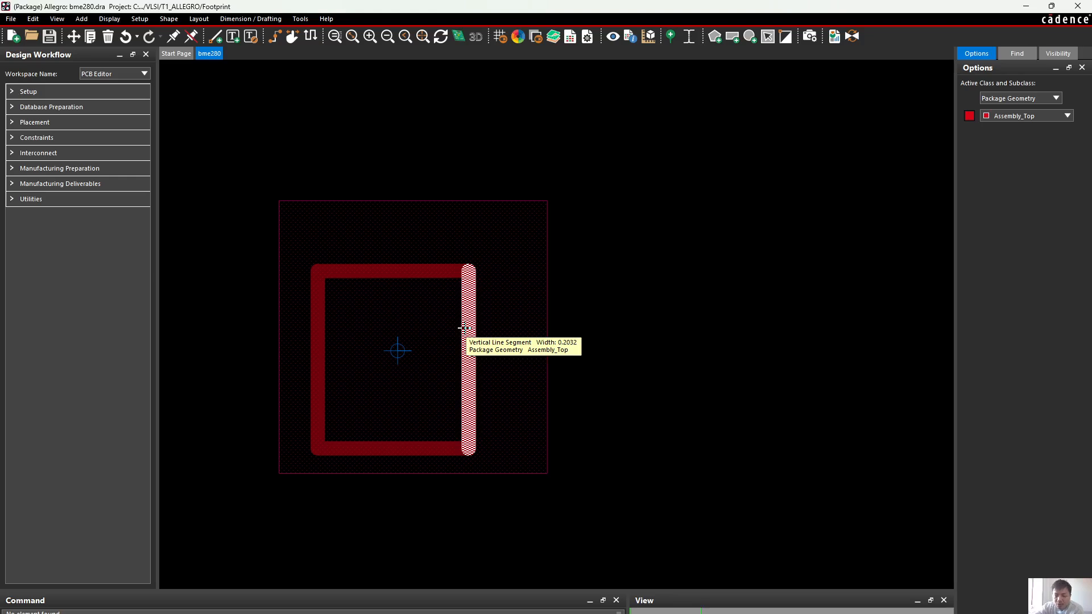
{"action": "left_click", "coordinate": [733, 36]}
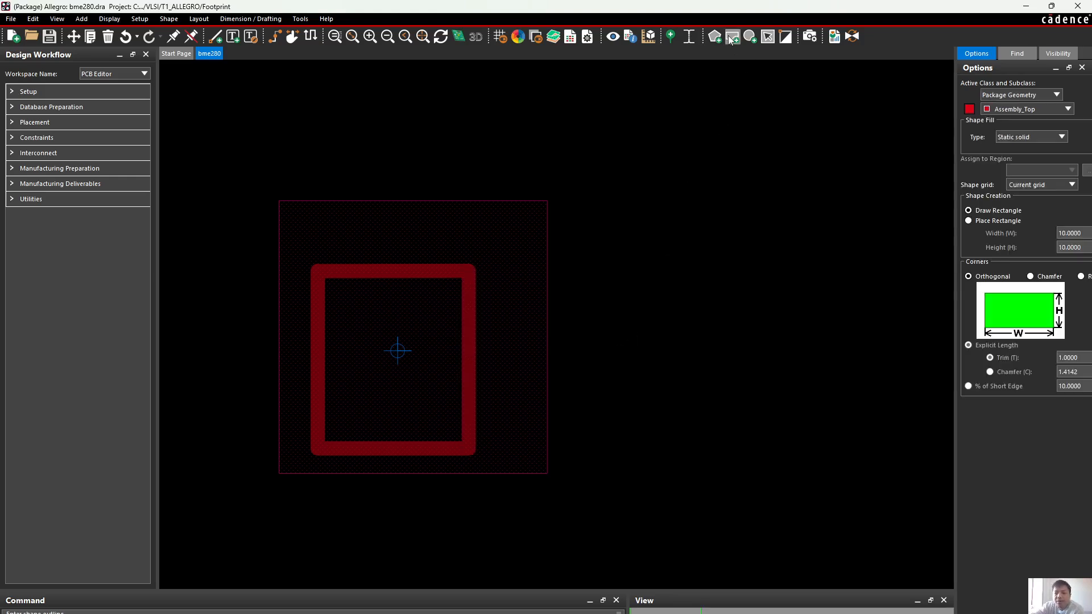
{"action": "left_click", "coordinate": [1043, 95]}
{"action": "left_click", "coordinate": [1039, 101]}
{"action": "left_click", "coordinate": [1030, 109]}
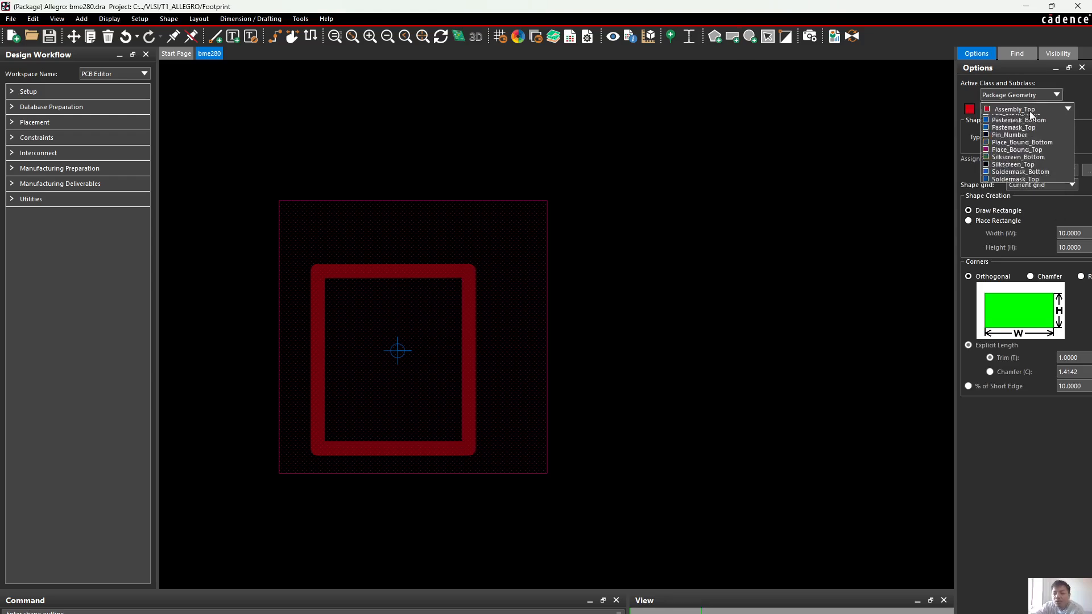
{"action": "left_click", "coordinate": [1030, 114]}
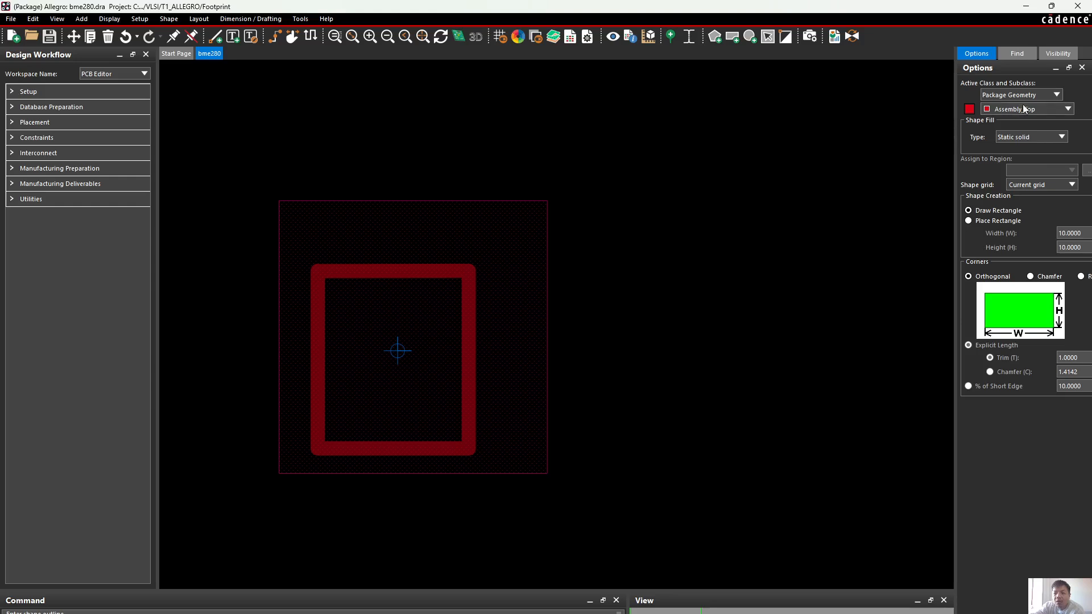
{"action": "left_click", "coordinate": [594, 204]}
{"action": "key", "text": "Escape"}
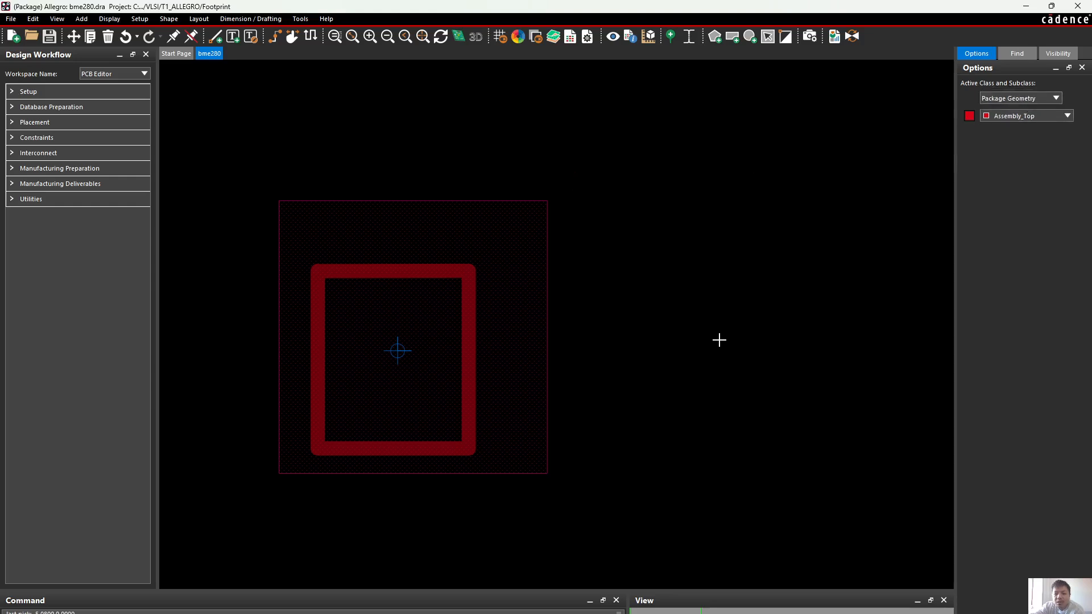
{"action": "right_click", "coordinate": [719, 341]}
{"action": "left_click", "coordinate": [734, 255]}
{"action": "right_click", "coordinate": [654, 218]}
{"action": "left_click", "coordinate": [695, 193]}
Try to draw a static solid rectangle on Package Geometry's Assembly_Top beside the footprint outline, and leave the command
{"action": "left_click", "coordinate": [732, 37]}
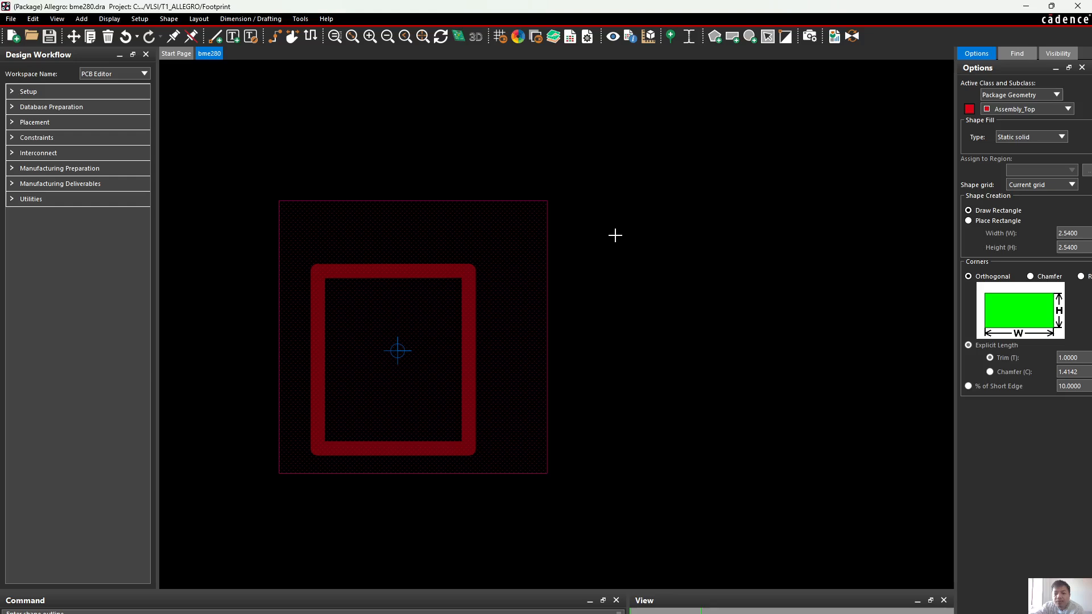
{"action": "left_click", "coordinate": [638, 256]}
{"action": "left_click", "coordinate": [833, 476]}
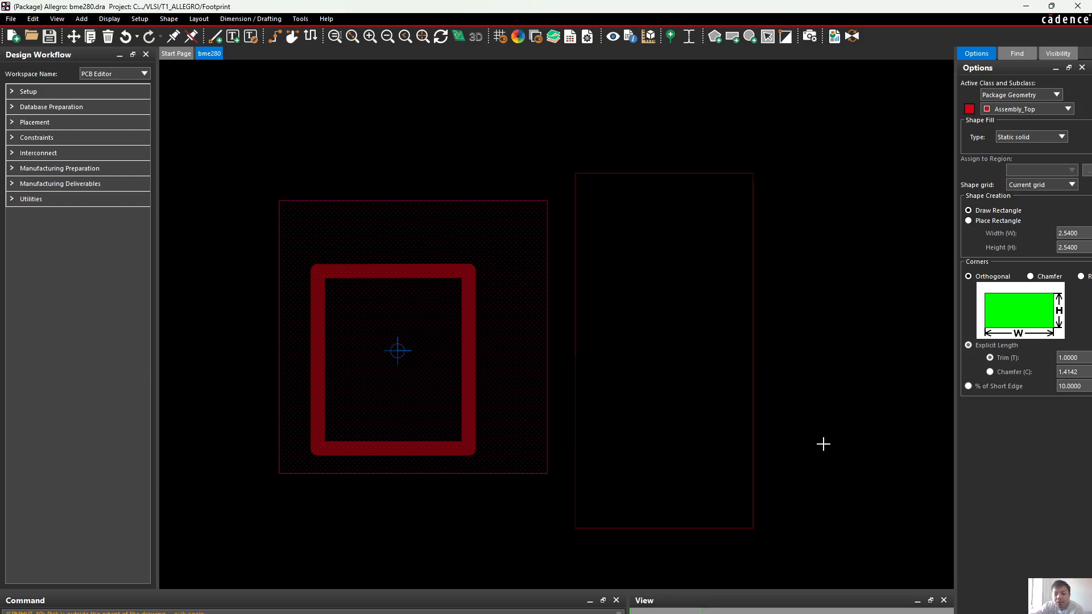
{"action": "right_click", "coordinate": [869, 410]}
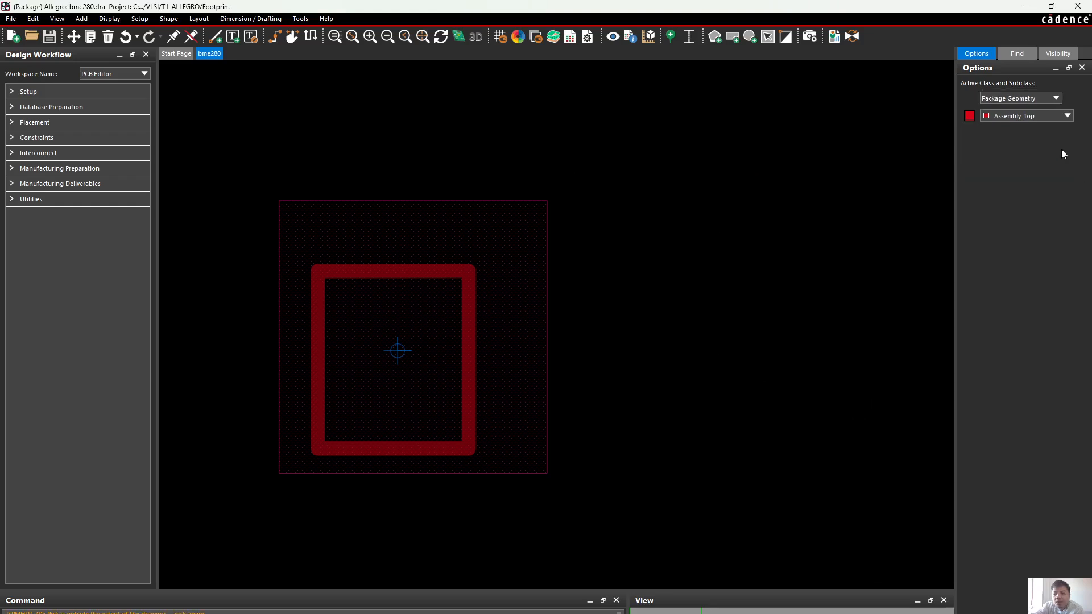
Toggle the Assembly_Top layer off and on, and review the list of Package Geometry subclasses
{"action": "left_click", "coordinate": [972, 117]}
{"action": "left_click", "coordinate": [971, 116]}
{"action": "left_click", "coordinate": [1002, 119]}
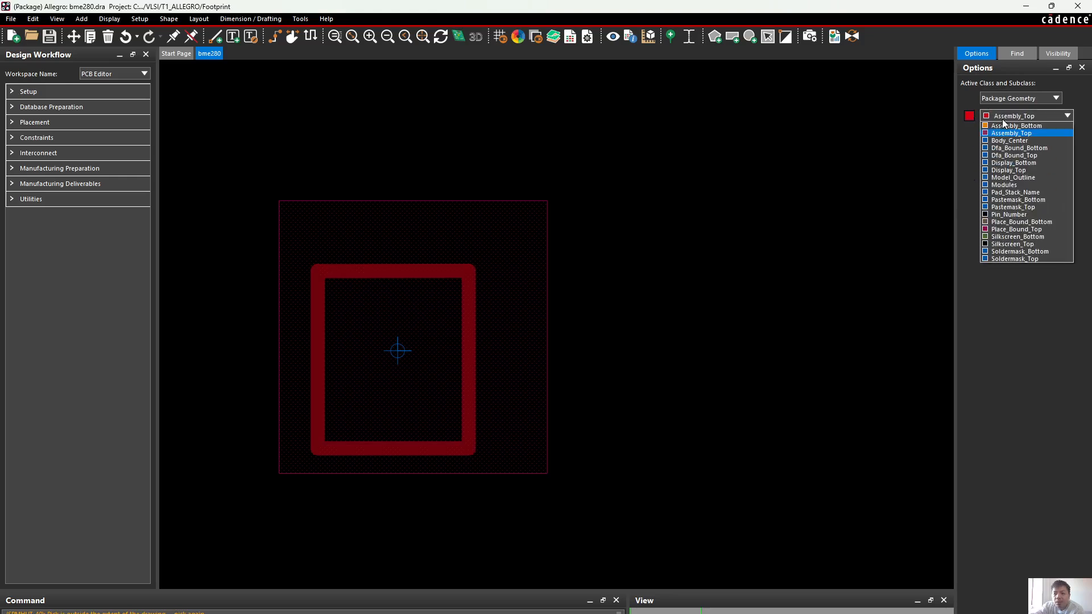
{"action": "left_click", "coordinate": [1003, 119]}
Try again to draw a larger rectangle on Assembly_Top in the empty area beside the footprint, and cancel the command
{"action": "left_click", "coordinate": [732, 38]}
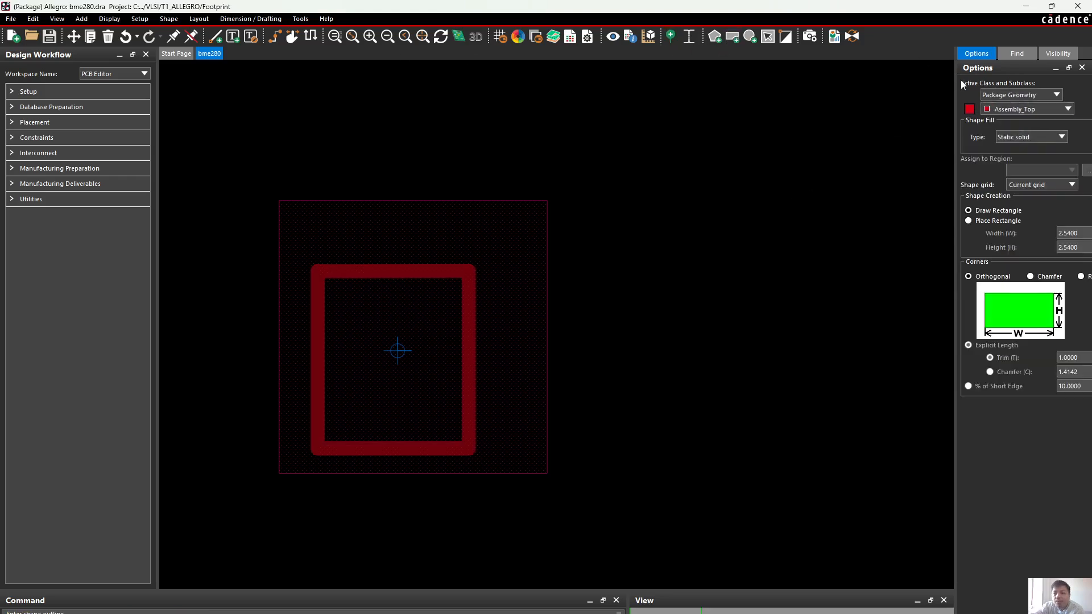
{"action": "left_click", "coordinate": [597, 134]}
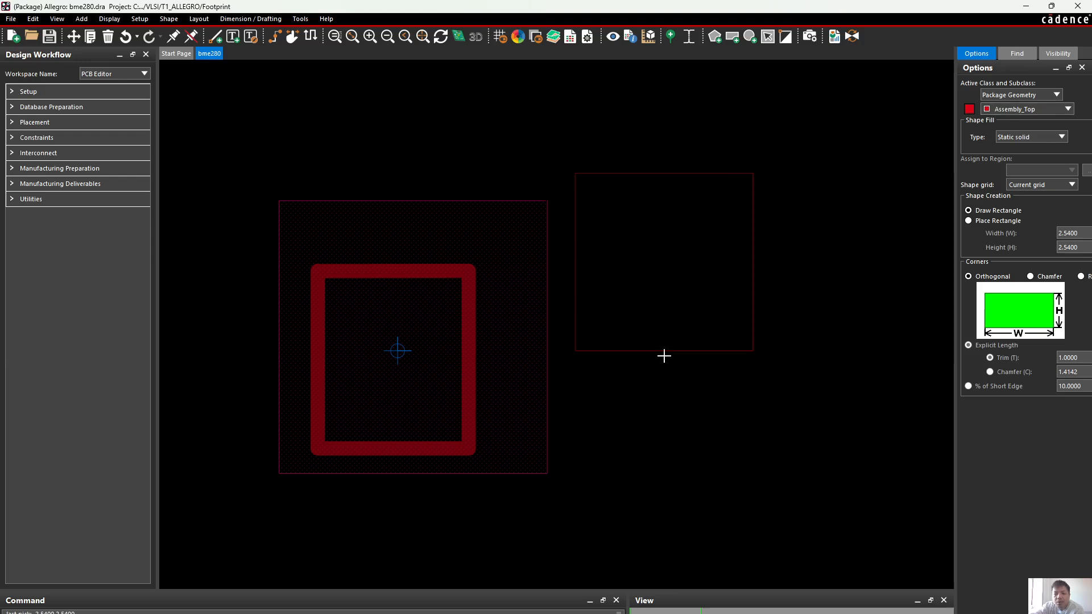
{"action": "left_click", "coordinate": [870, 475]}
{"action": "key", "text": "Escape"}
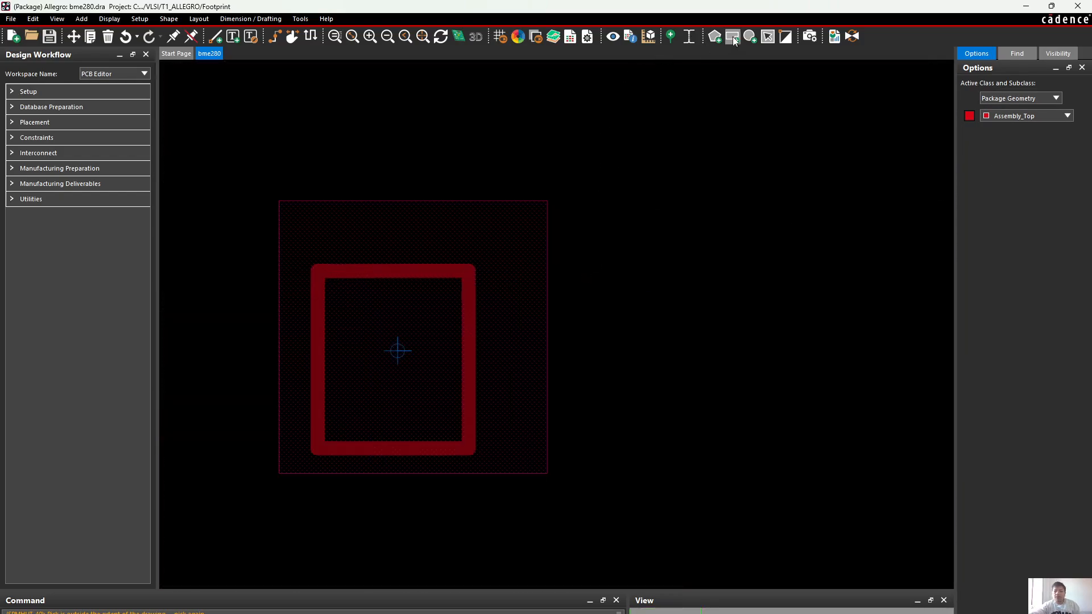
Draw a static solid rectangle about 2.54 mm square on Assembly_Top, with one corner at the footprint origin, and finish the command
{"action": "left_click", "coordinate": [732, 37]}
{"action": "left_click", "coordinate": [302, 216]}
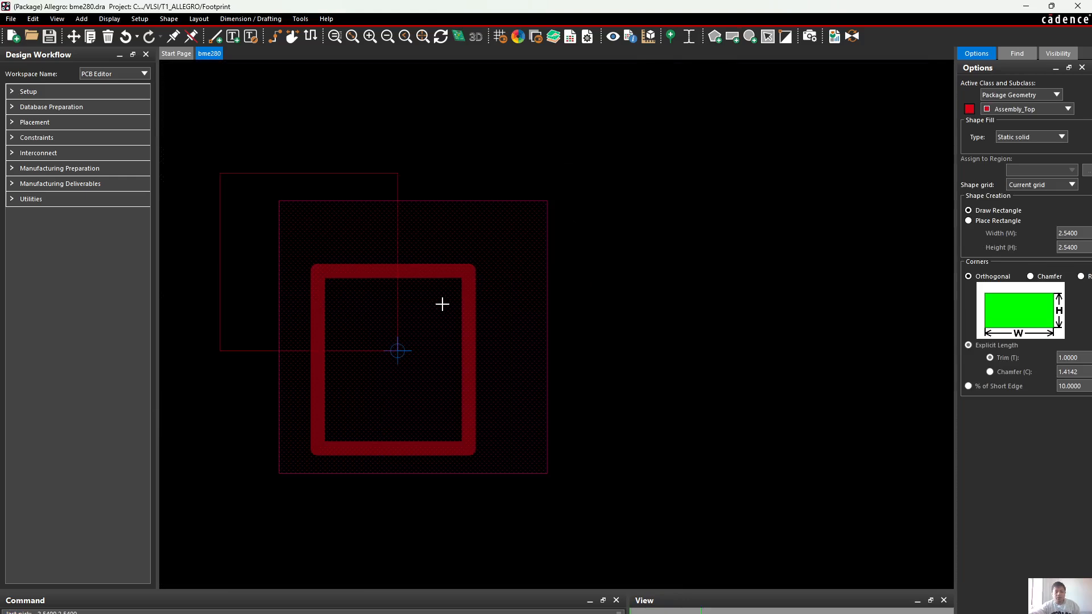
{"action": "right_click", "coordinate": [664, 173]}
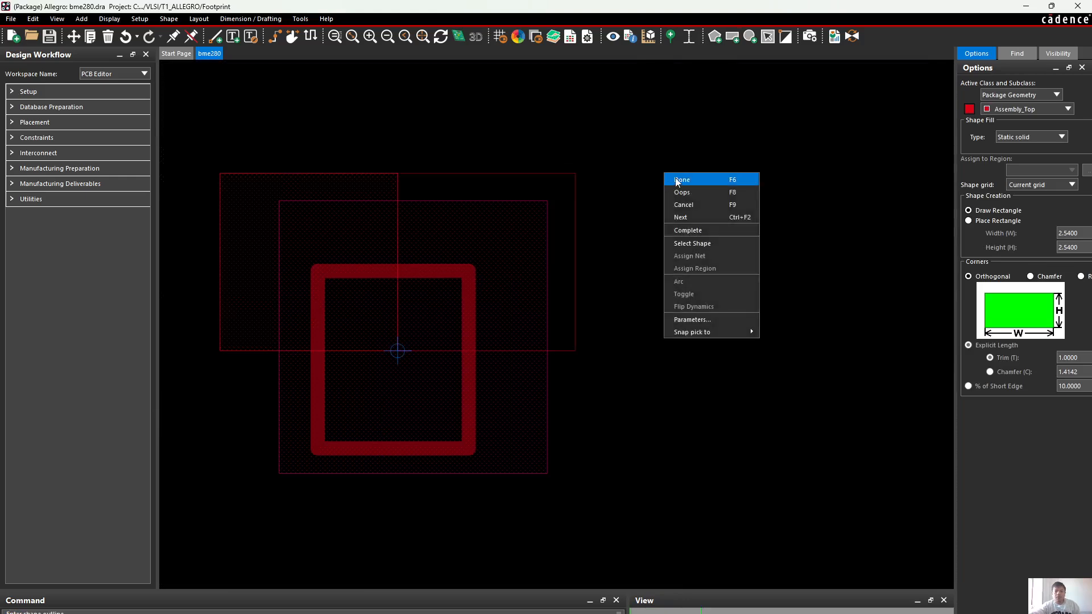
{"action": "left_click", "coordinate": [678, 179]}
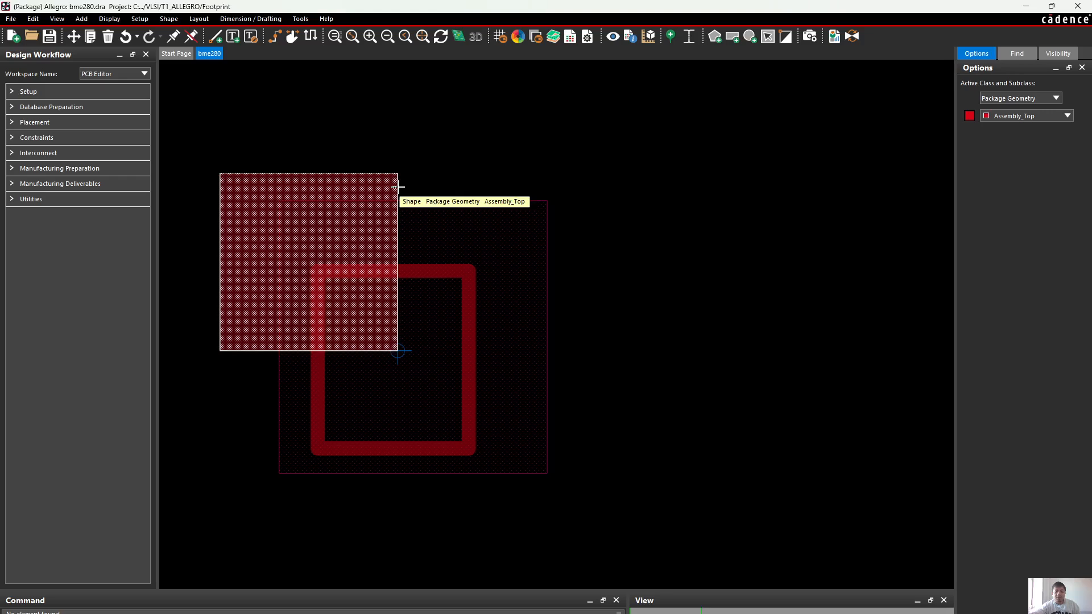
Delete the newly drawn rectangle from Package Geometry's Assembly_Top layer
{"action": "right_click", "coordinate": [432, 169]}
{"action": "left_click", "coordinate": [460, 173]}
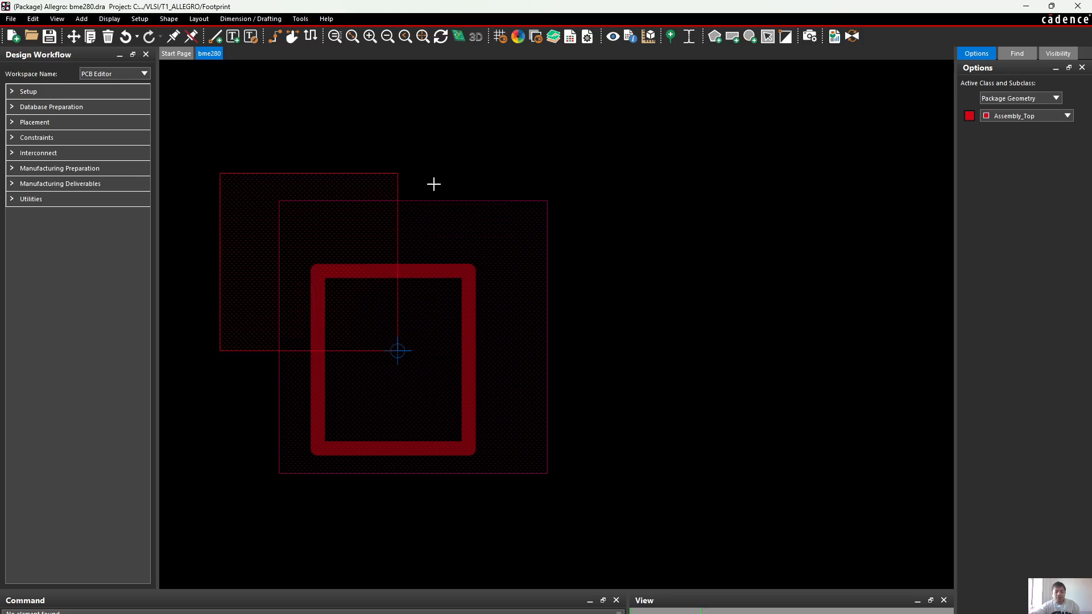
{"action": "left_click", "coordinate": [397, 183]}
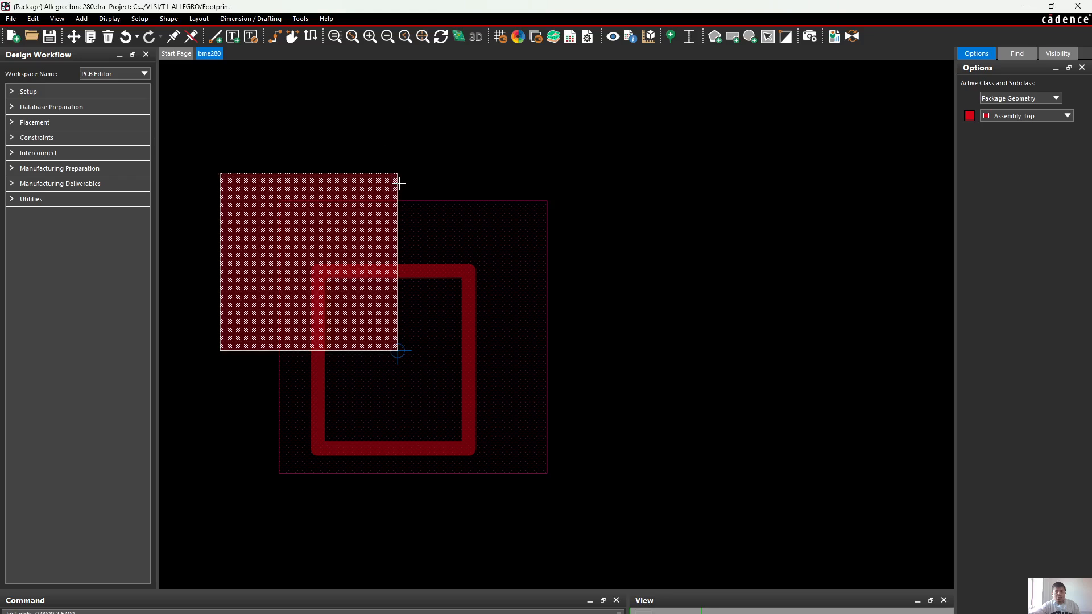
{"action": "left_click", "coordinate": [110, 37]}
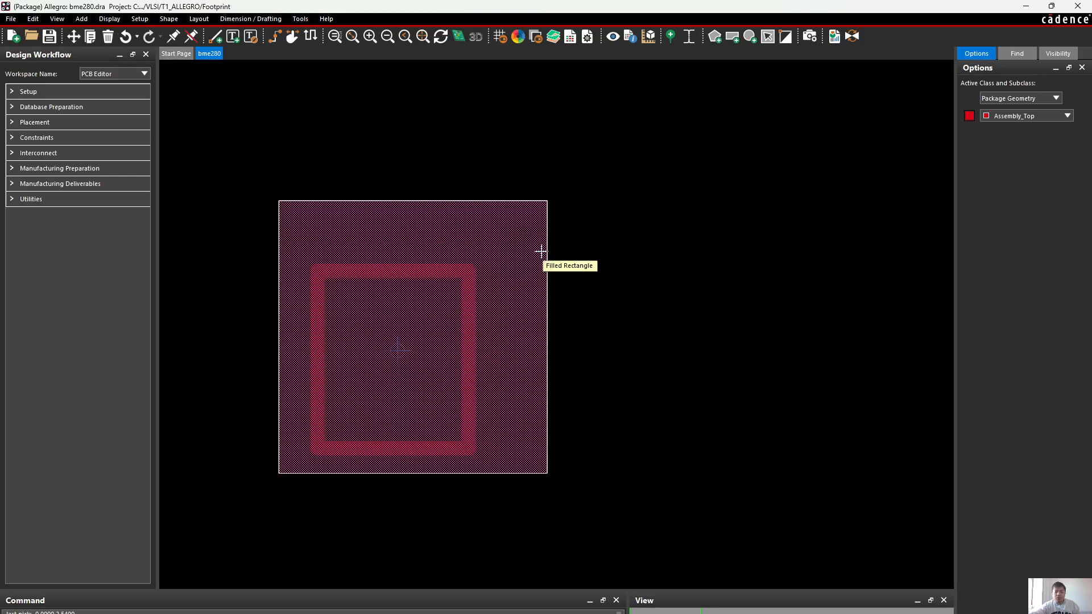
Hide the Assembly_Top layer, and inspect the class and subclass of the large filled rectangle with Show Element
{"action": "left_click", "coordinate": [710, 271]}
{"action": "left_click", "coordinate": [966, 117]}
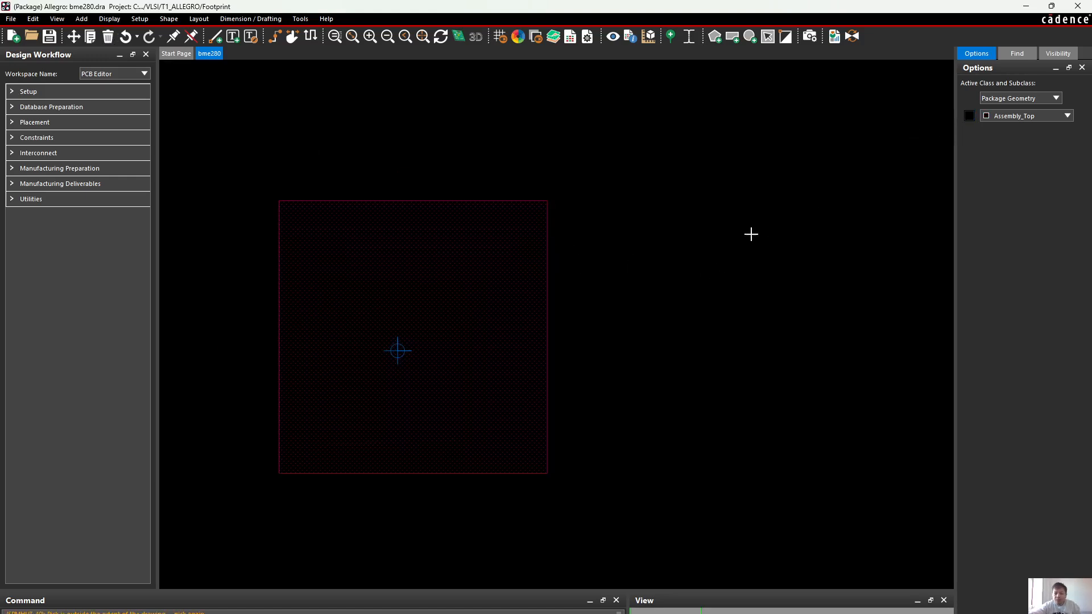
{"action": "right_click", "coordinate": [544, 266]}
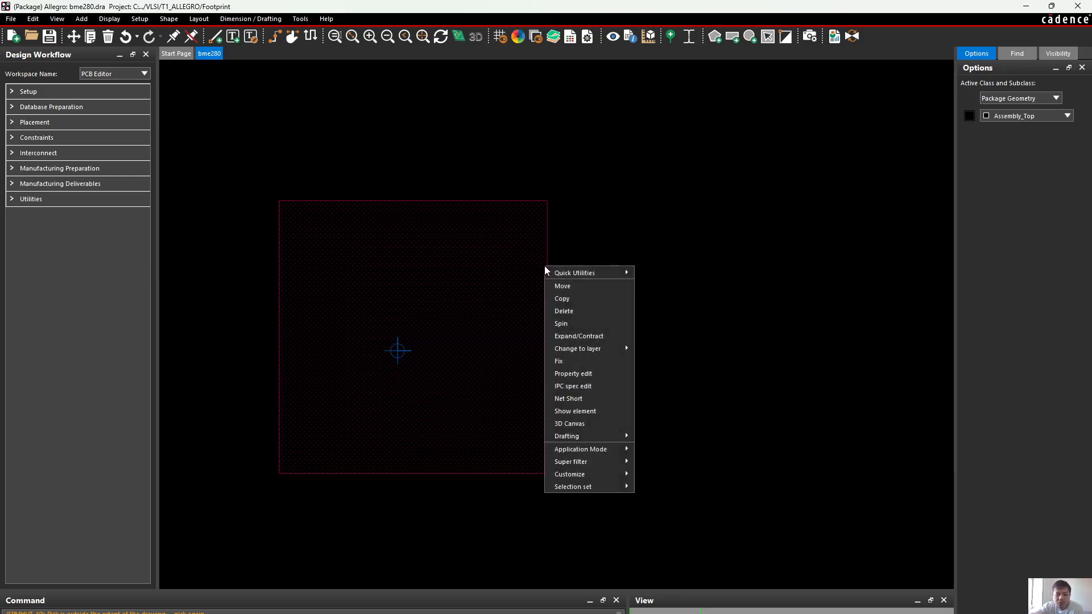
{"action": "left_click", "coordinate": [574, 411]}
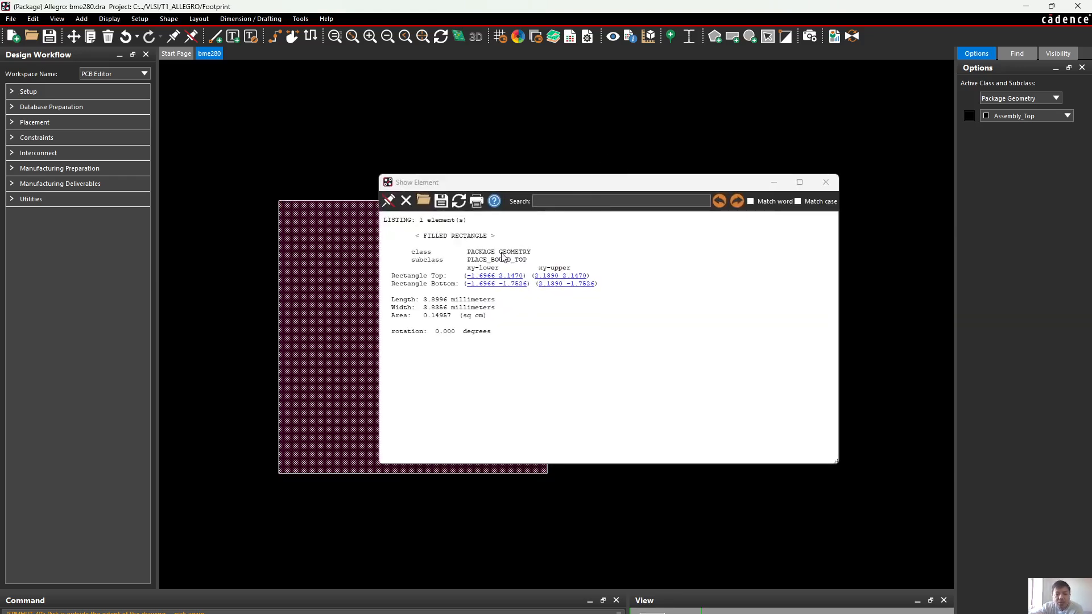
{"action": "double_click", "coordinate": [502, 252]}
{"action": "left_click", "coordinate": [502, 256]}
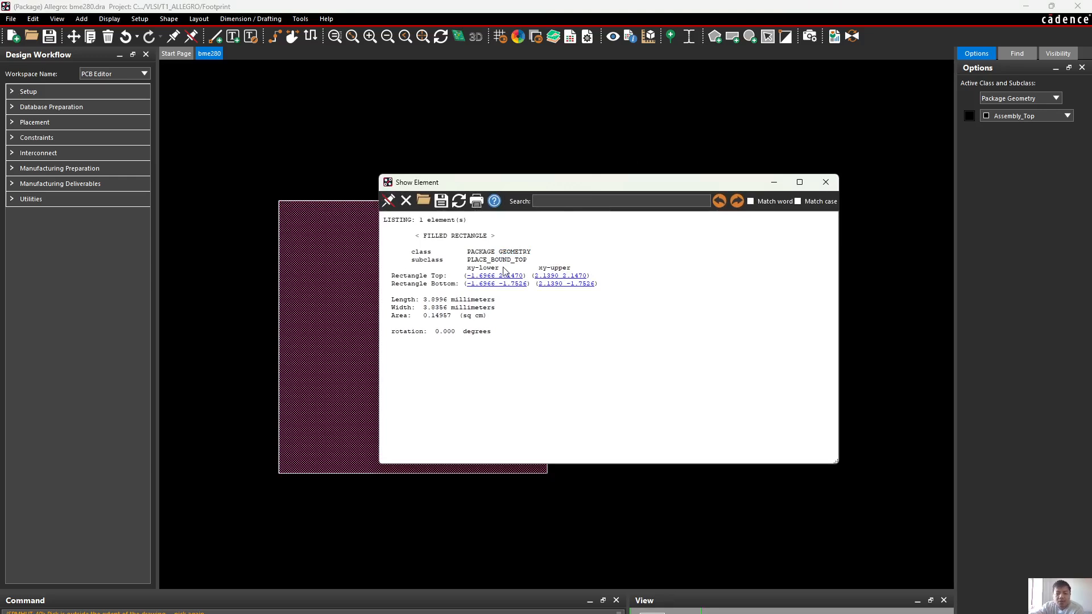
{"action": "double_click", "coordinate": [504, 259]}
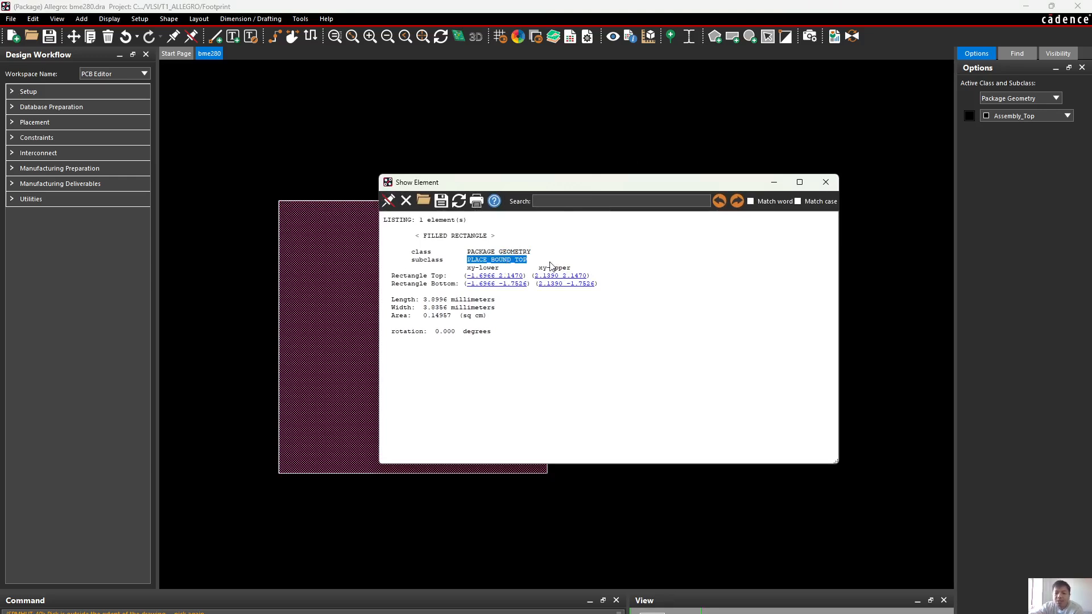
{"action": "left_click", "coordinate": [826, 182]}
Hide Package Geometry's Place_Bound_Top layer, and turn global visibility on for all layers
{"action": "left_click", "coordinate": [1017, 53]}
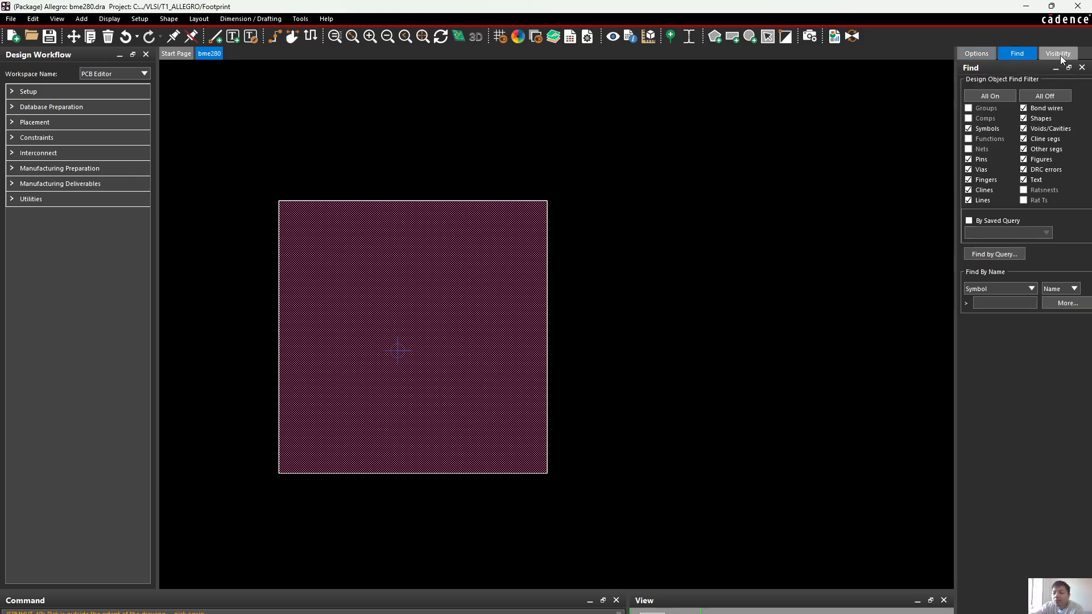
{"action": "left_click", "coordinate": [985, 53]}
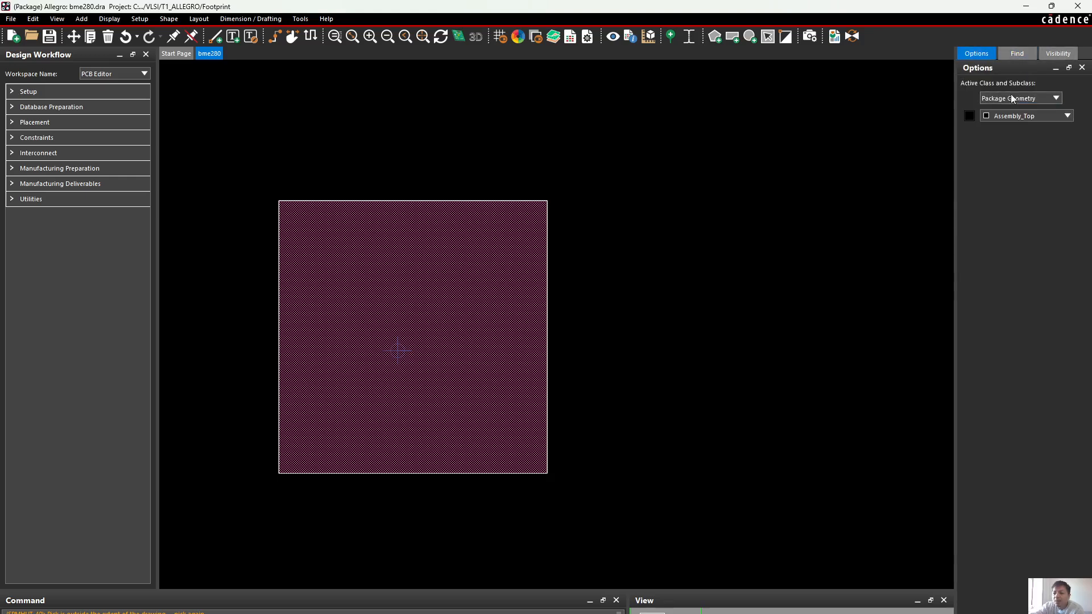
{"action": "left_click", "coordinate": [1029, 119]}
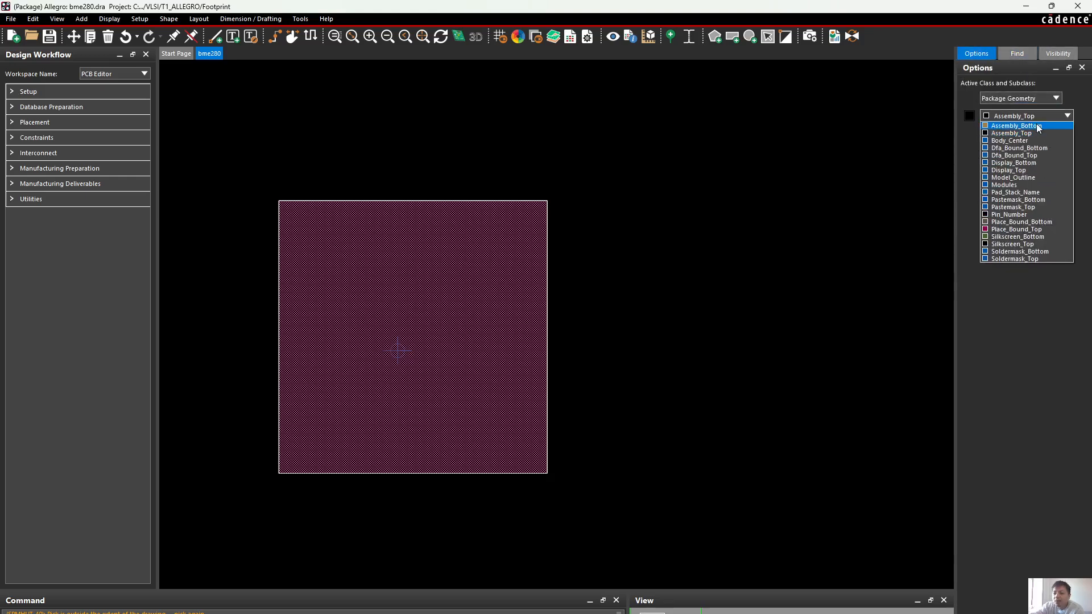
{"action": "left_click", "coordinate": [1018, 229]}
{"action": "left_click", "coordinate": [968, 116]}
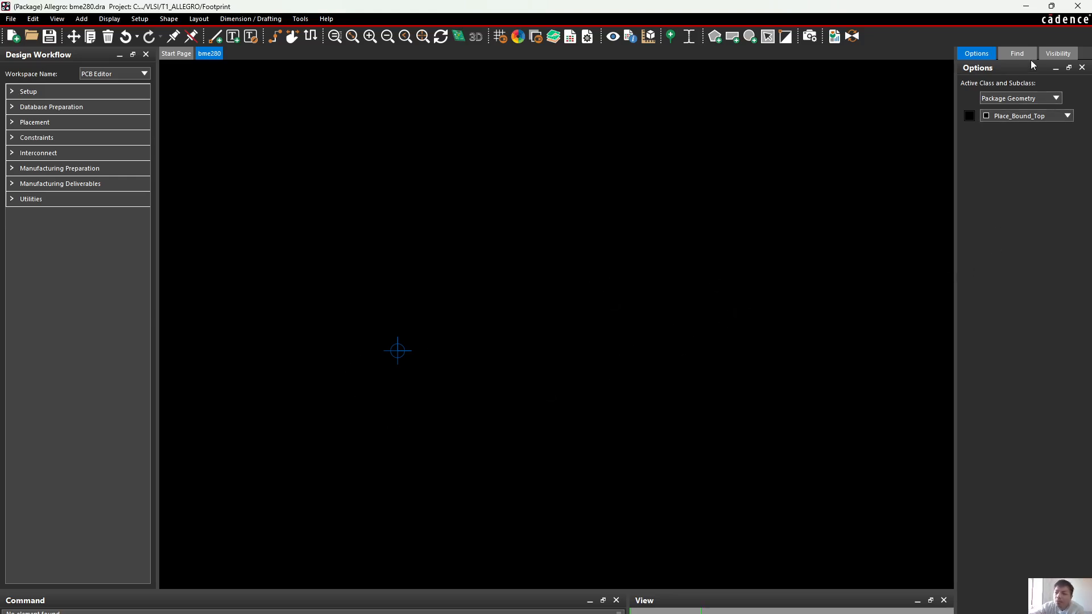
{"action": "left_click", "coordinate": [1049, 55]}
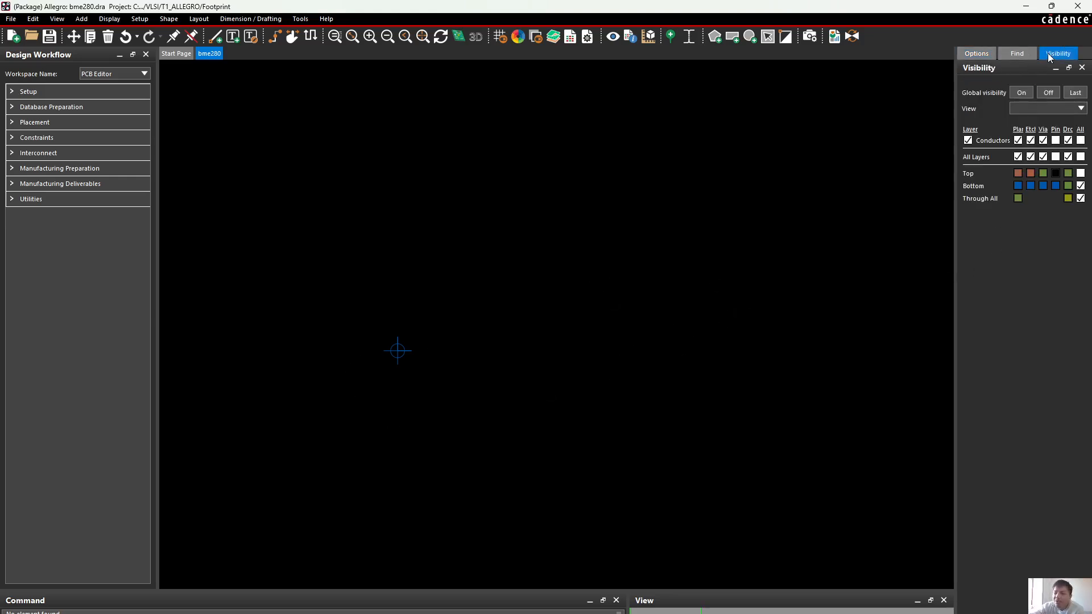
{"action": "left_click", "coordinate": [1021, 93]}
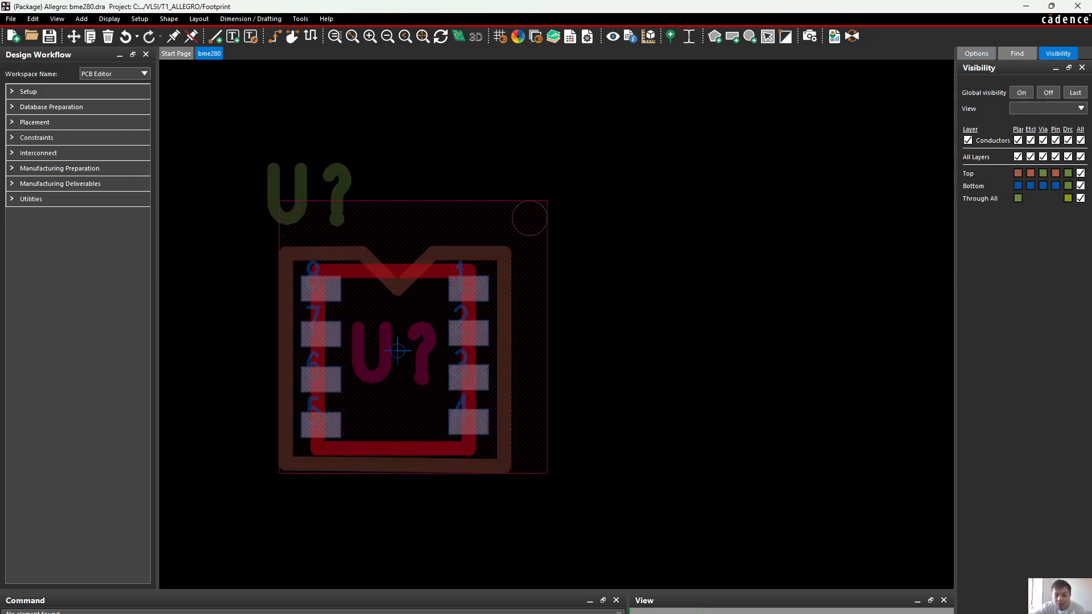
Switch to the RELAY_G6K-2F-RF-S_OMR footprint window and fit the whole footprint in view
{"action": "mouse_move", "coordinate": [745, 613]}
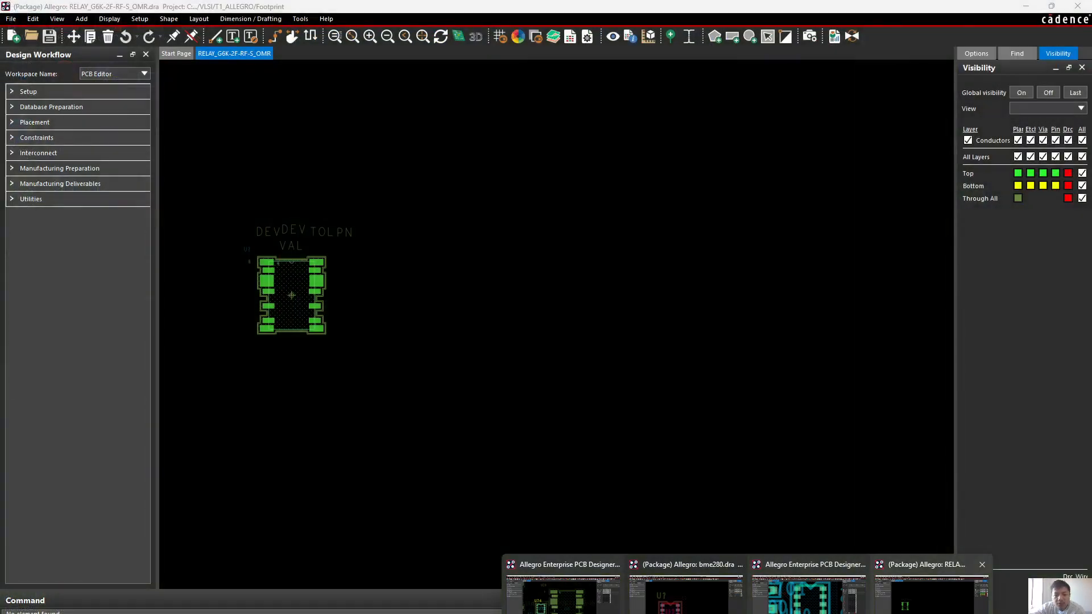
{"action": "left_click", "coordinate": [931, 611]}
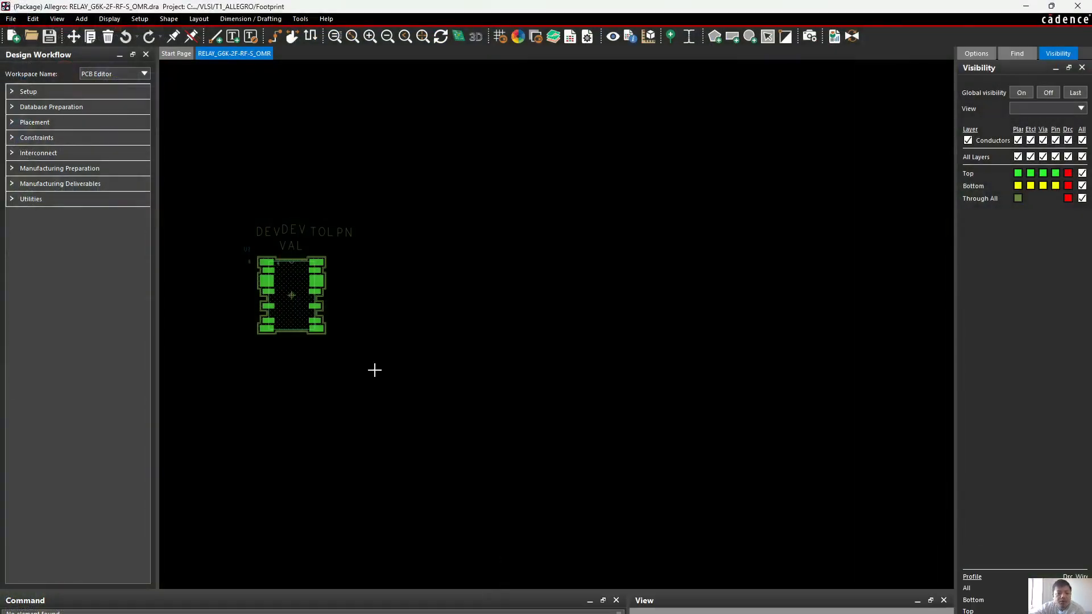
{"action": "scroll", "coordinate": [223, 254], "scroll_direction": "up", "scroll_amount": 5}
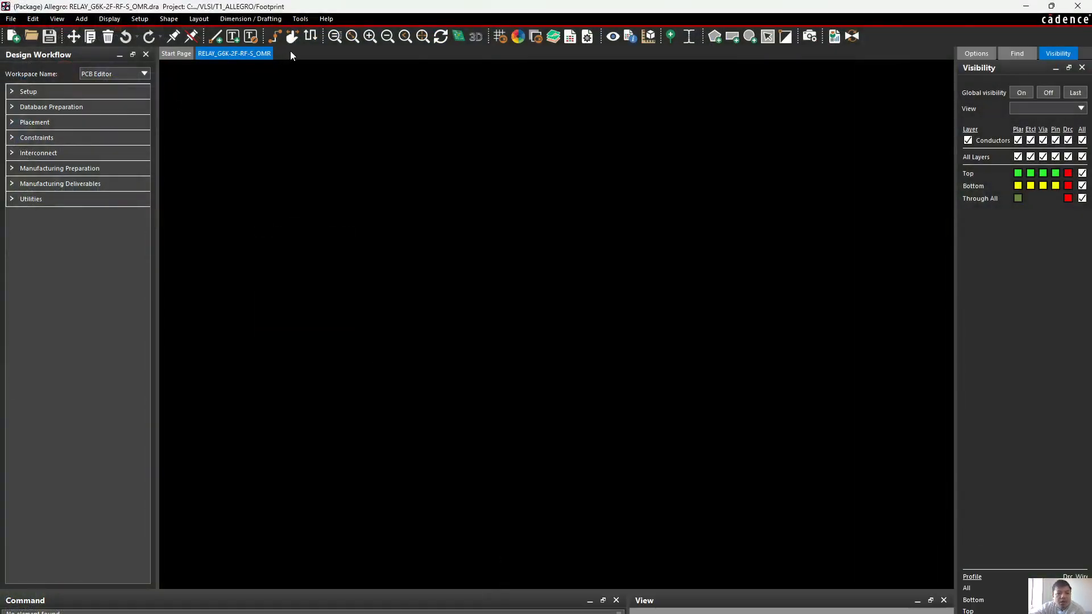
{"action": "left_click", "coordinate": [353, 36]}
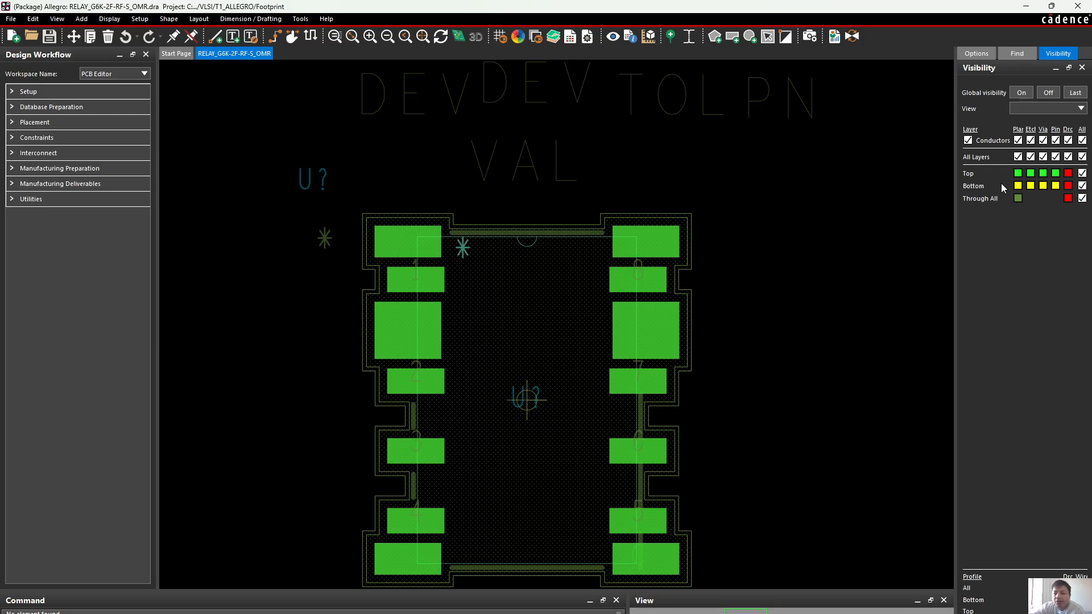
Hide the relay footprint's reference designators on the Assembly_Top and Silkscreen_Top subclasses of Ref Des
{"action": "left_click", "coordinate": [976, 53]}
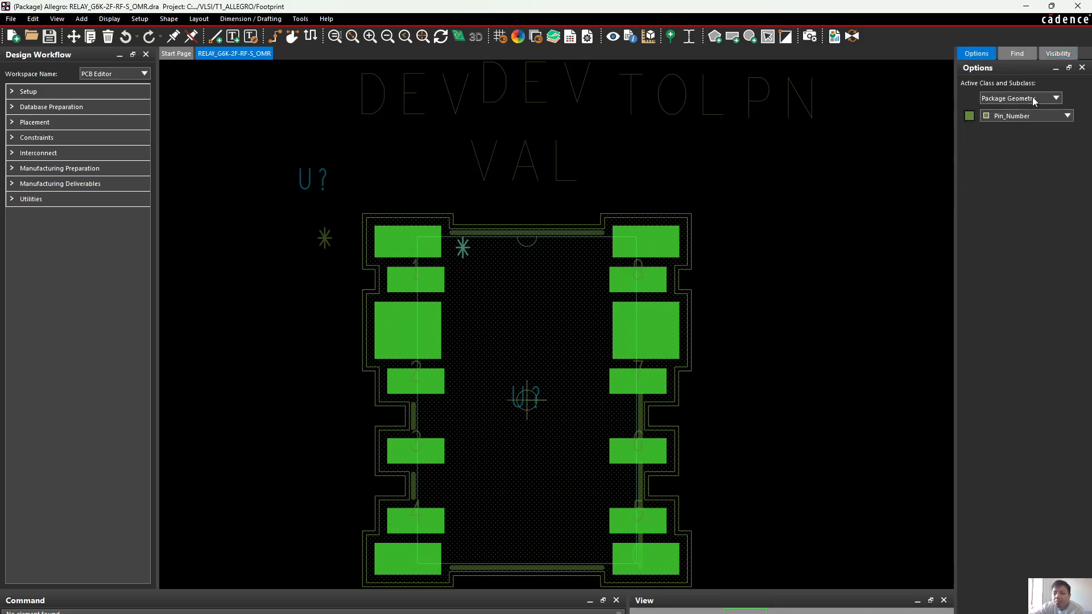
{"action": "left_click", "coordinate": [1032, 98]}
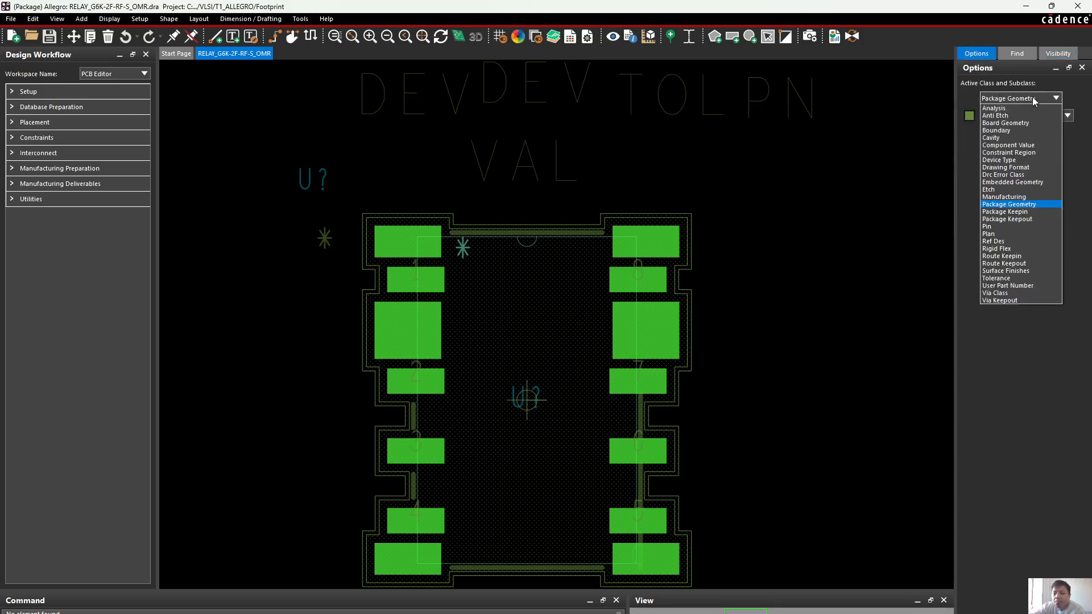
{"action": "left_click", "coordinate": [1006, 242]}
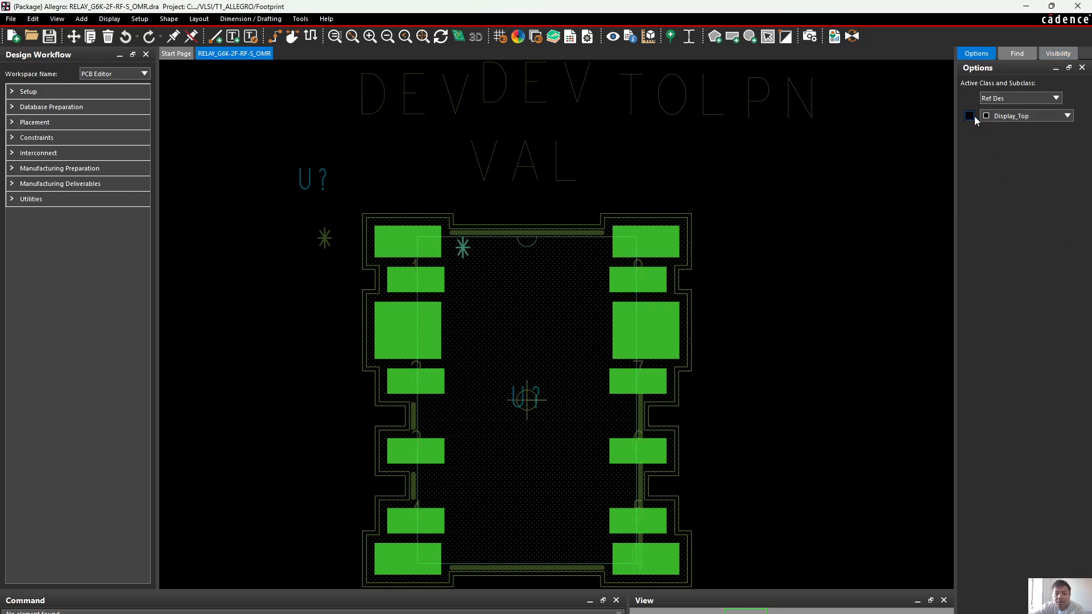
{"action": "left_click", "coordinate": [1006, 116]}
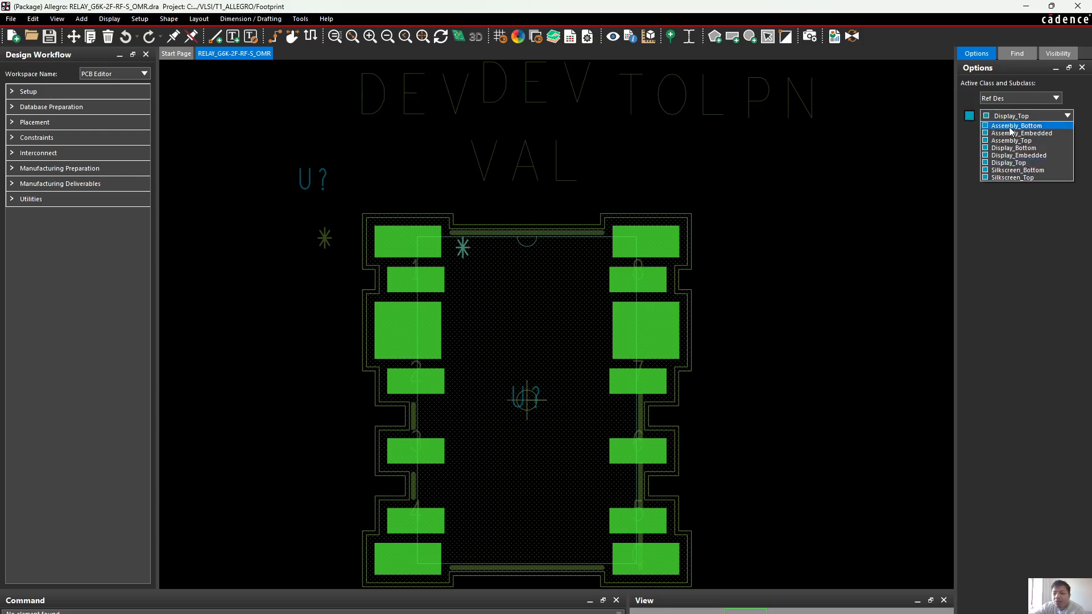
{"action": "left_click", "coordinate": [1011, 140]}
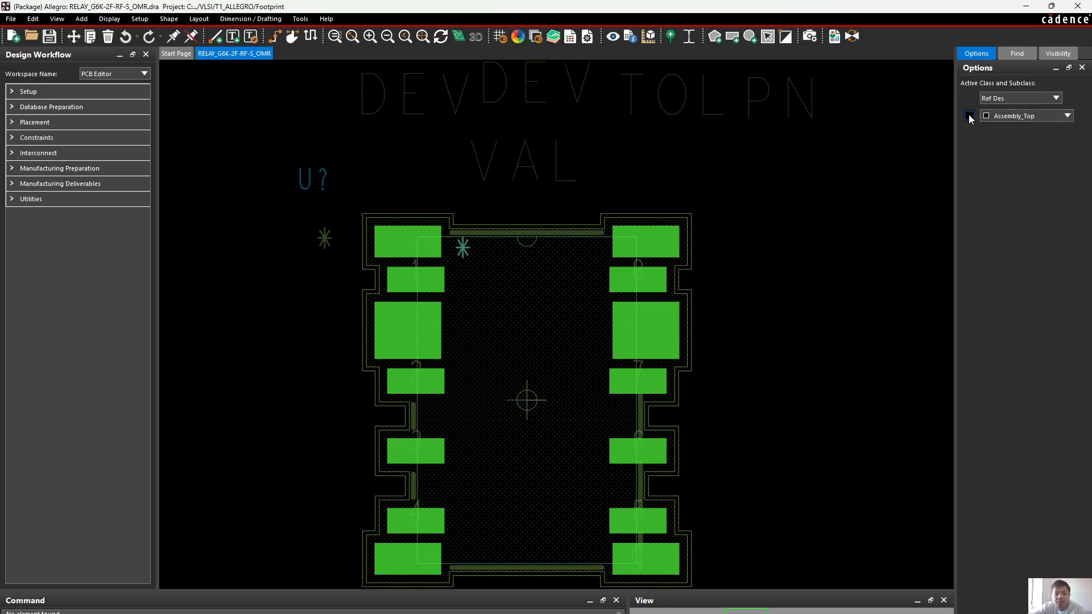
{"action": "left_click", "coordinate": [1016, 116]}
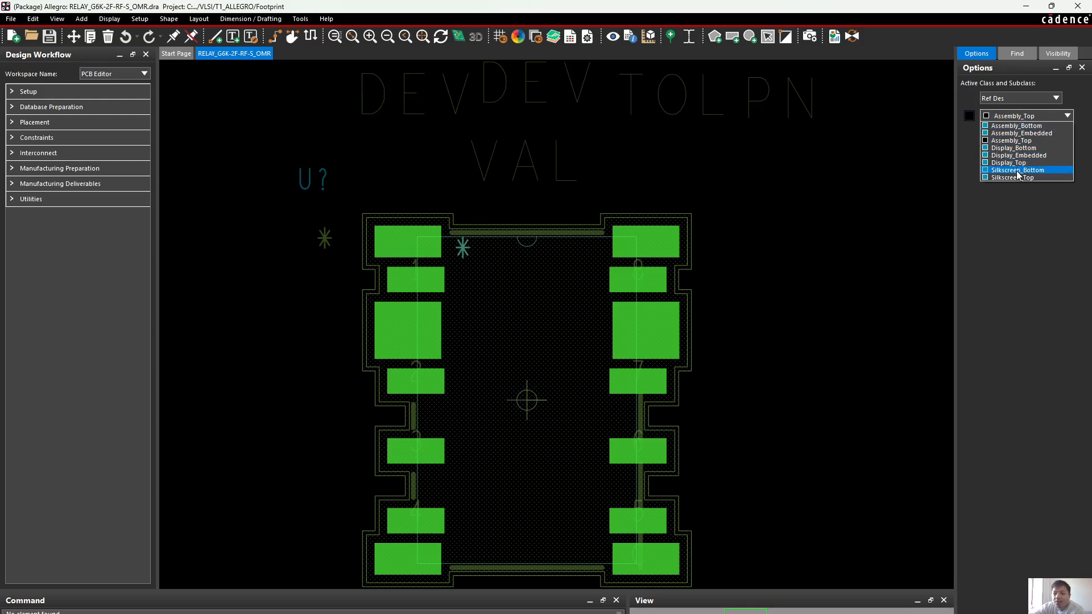
{"action": "left_click", "coordinate": [1012, 178]}
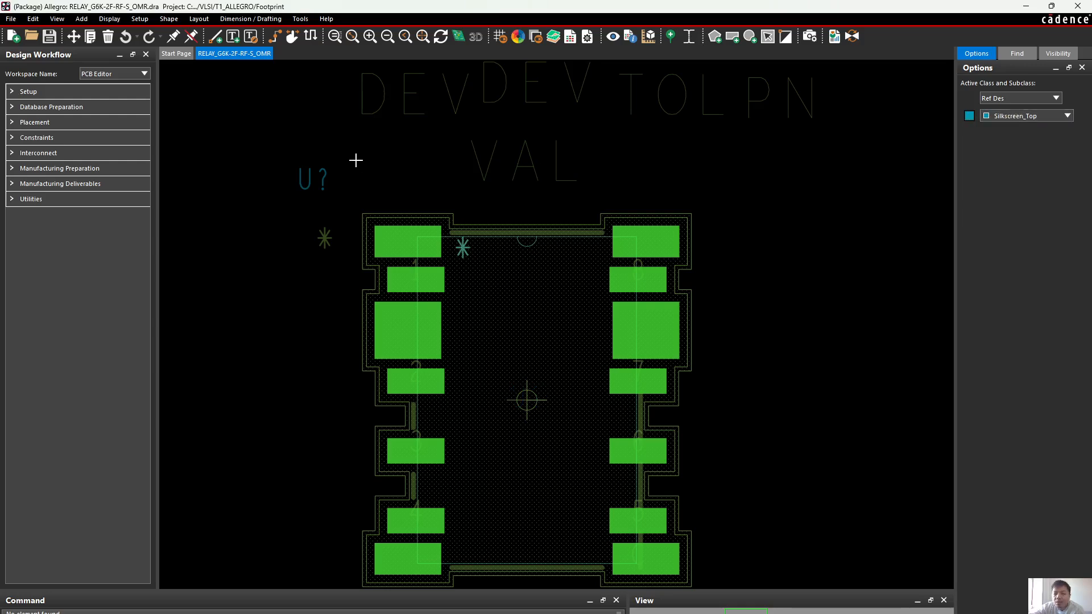
{"action": "left_click", "coordinate": [969, 116]}
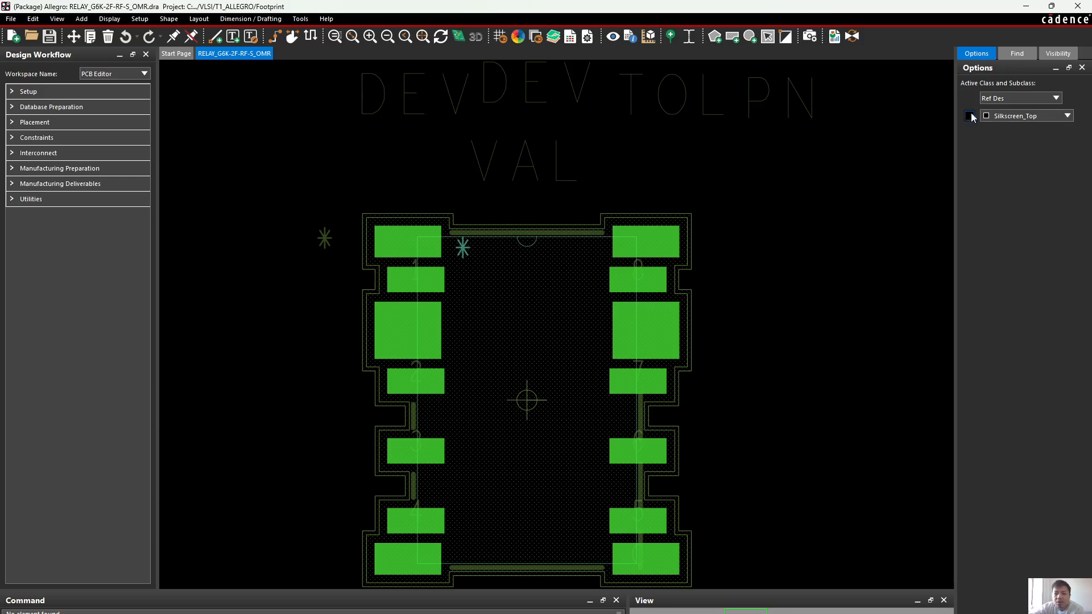
Hide the Assembly_Top and Silkscreen_Top subclasses of Package Geometry on the relay footprint
{"action": "left_click", "coordinate": [1004, 100]}
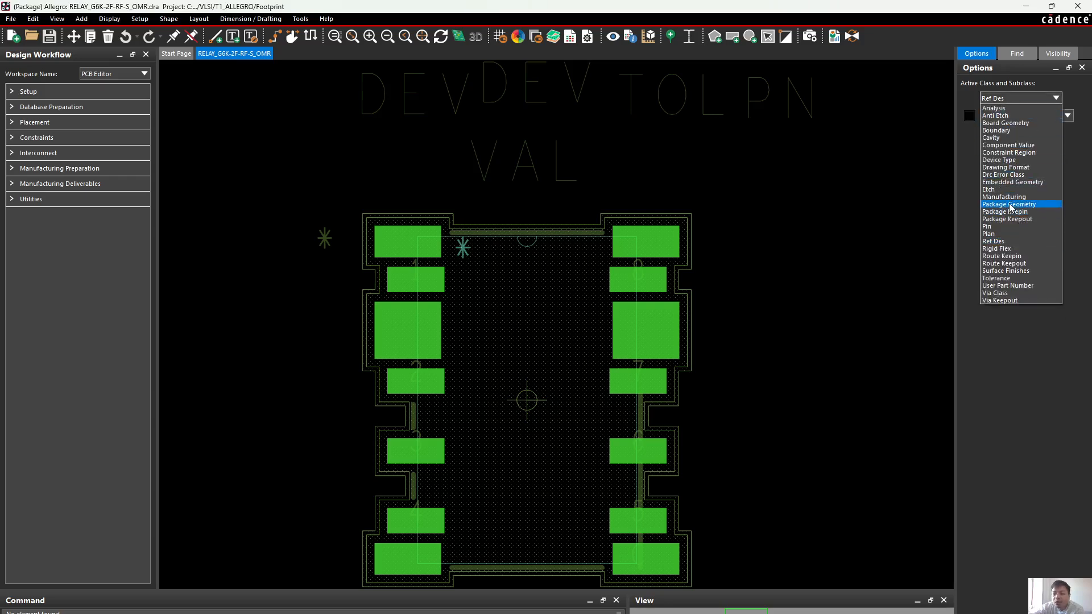
{"action": "left_click", "coordinate": [1010, 205]}
{"action": "left_click", "coordinate": [1009, 117]}
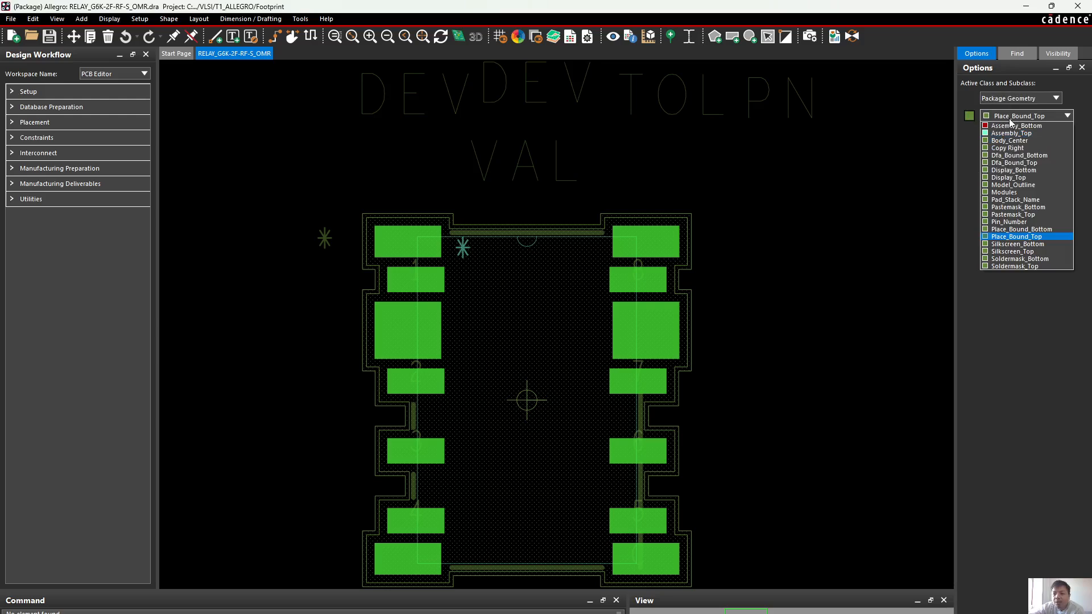
{"action": "left_click", "coordinate": [1011, 133]}
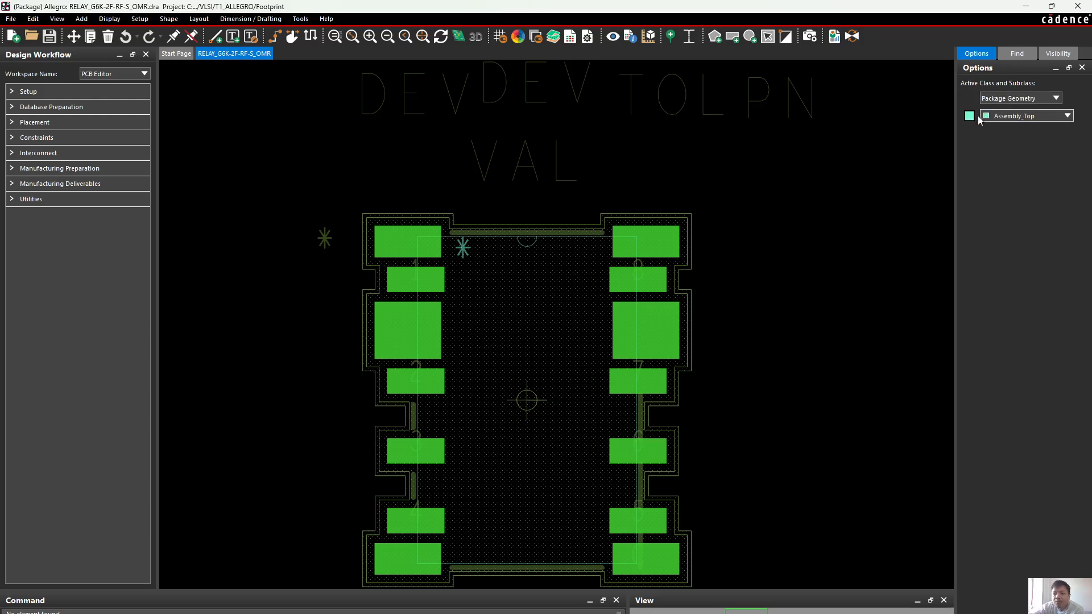
{"action": "left_click", "coordinate": [1012, 116]}
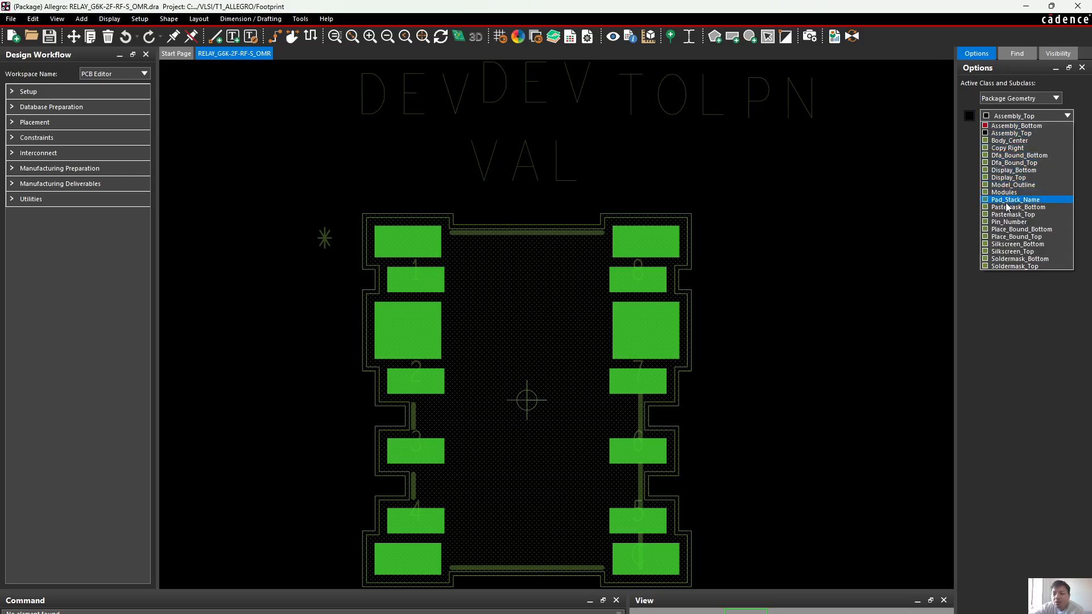
{"action": "left_click", "coordinate": [1012, 251]}
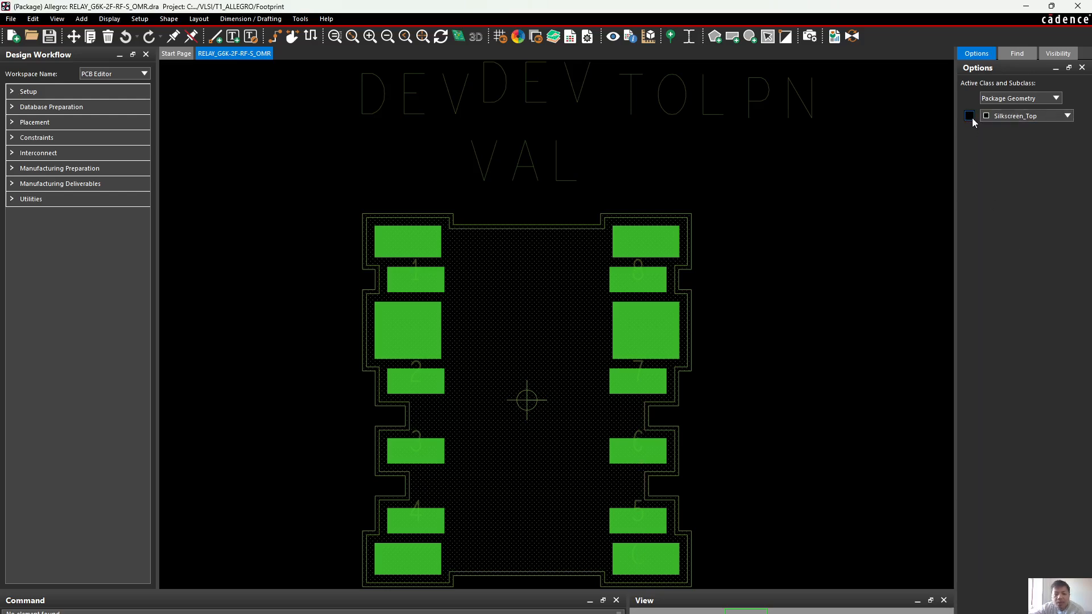
Hide the Soldermask_Top subclass of the Pin class on the relay footprint and inspect the upper pads up close
{"action": "left_click", "coordinate": [1022, 115]}
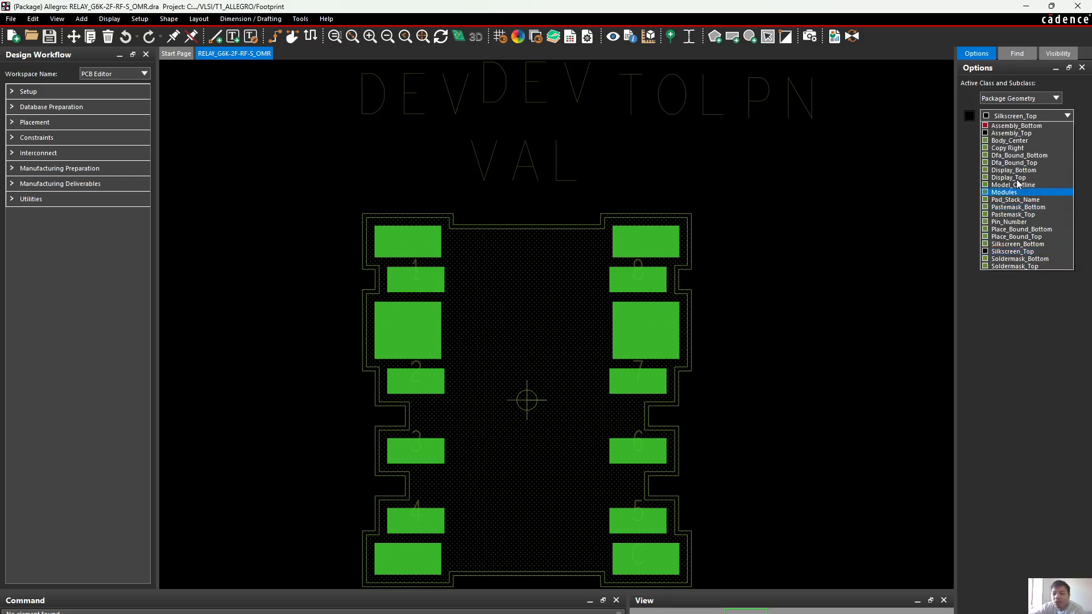
{"action": "left_click", "coordinate": [1010, 98]}
{"action": "left_click", "coordinate": [1018, 159]}
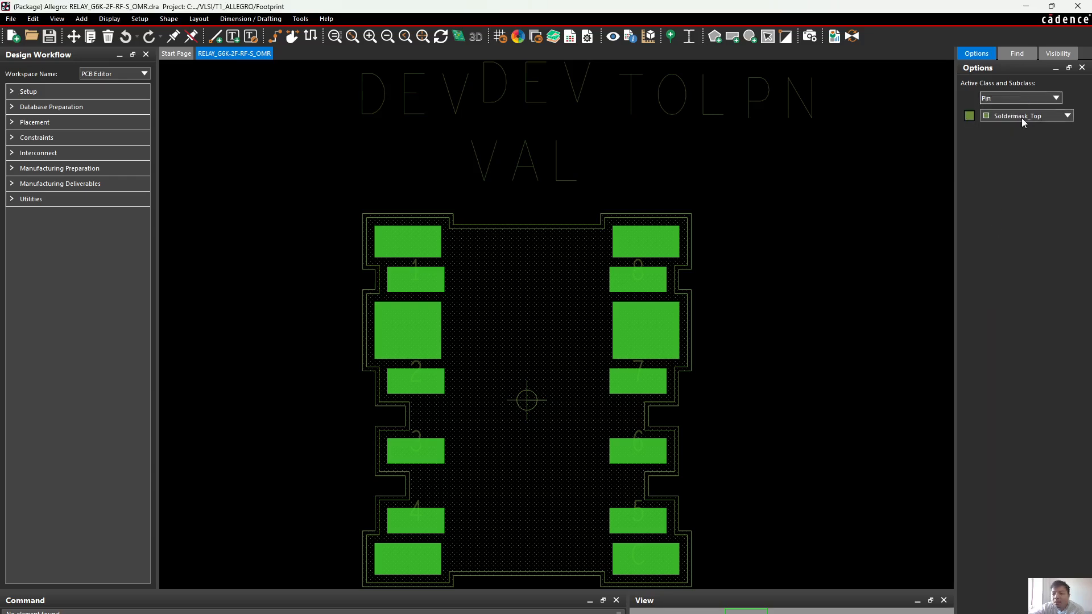
{"action": "left_click", "coordinate": [971, 116]}
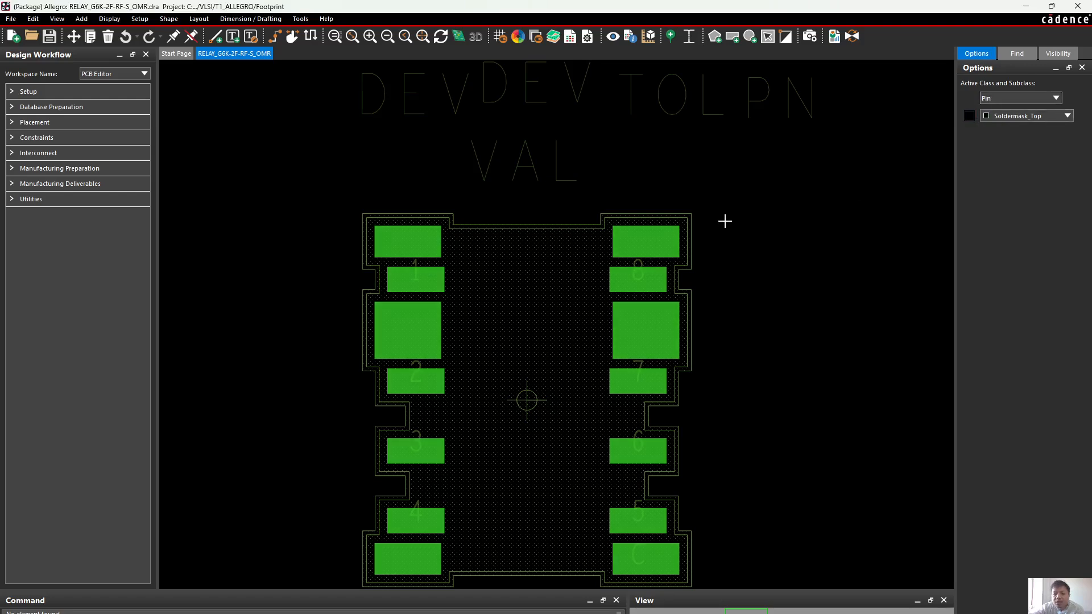
{"action": "scroll", "coordinate": [700, 235], "scroll_direction": "up", "scroll_amount": 4}
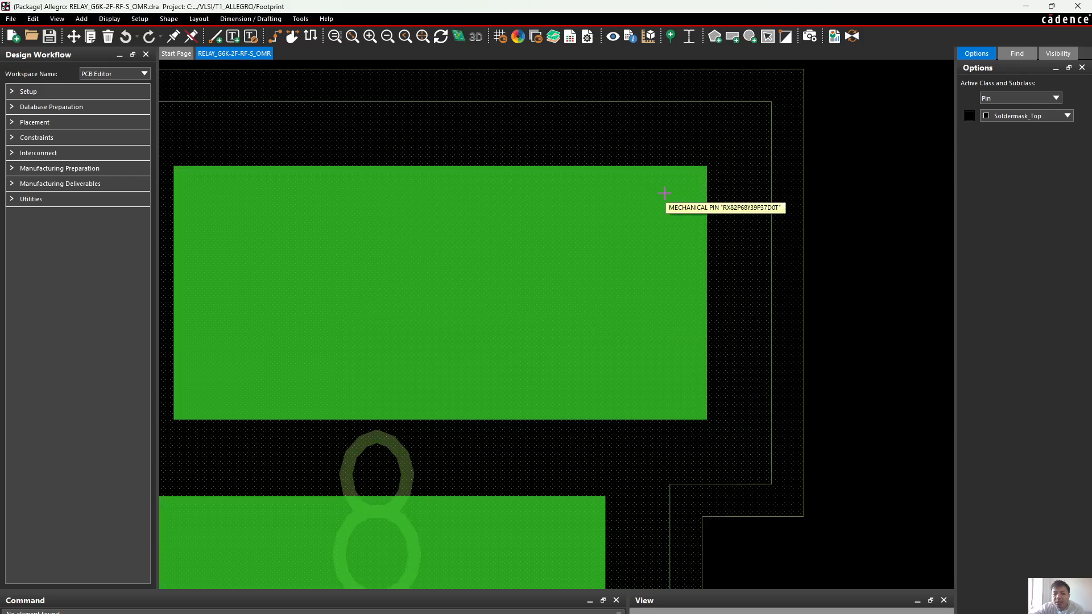
{"action": "scroll", "coordinate": [665, 194], "scroll_direction": "down", "scroll_amount": 2}
Hide the Top and Pastemask_Top subclasses of the Pin class on the relay footprint
{"action": "left_click", "coordinate": [1031, 116]}
{"action": "left_click", "coordinate": [1018, 125]}
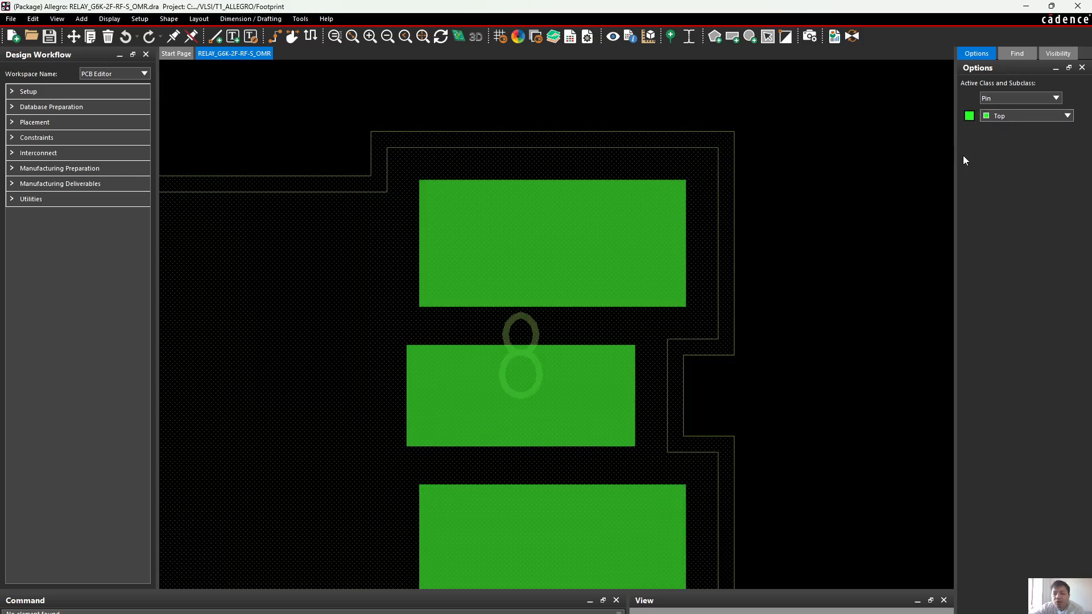
{"action": "left_click", "coordinate": [972, 116]}
{"action": "left_click", "coordinate": [1006, 115]}
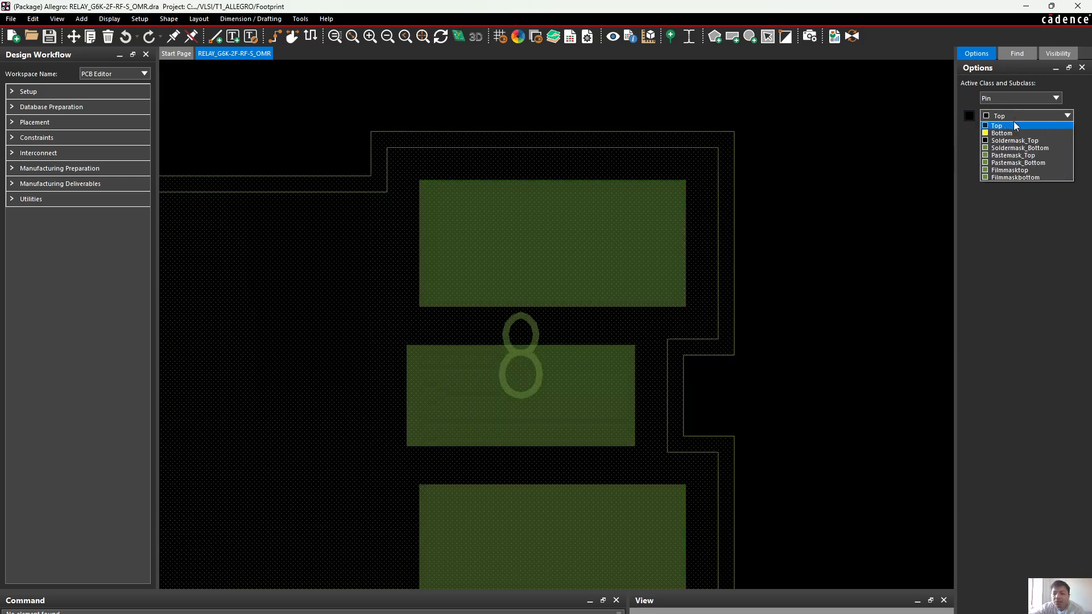
{"action": "left_click", "coordinate": [1018, 154]}
{"action": "left_click", "coordinate": [970, 115]}
{"action": "scroll", "coordinate": [863, 178], "scroll_direction": "down", "scroll_amount": 4}
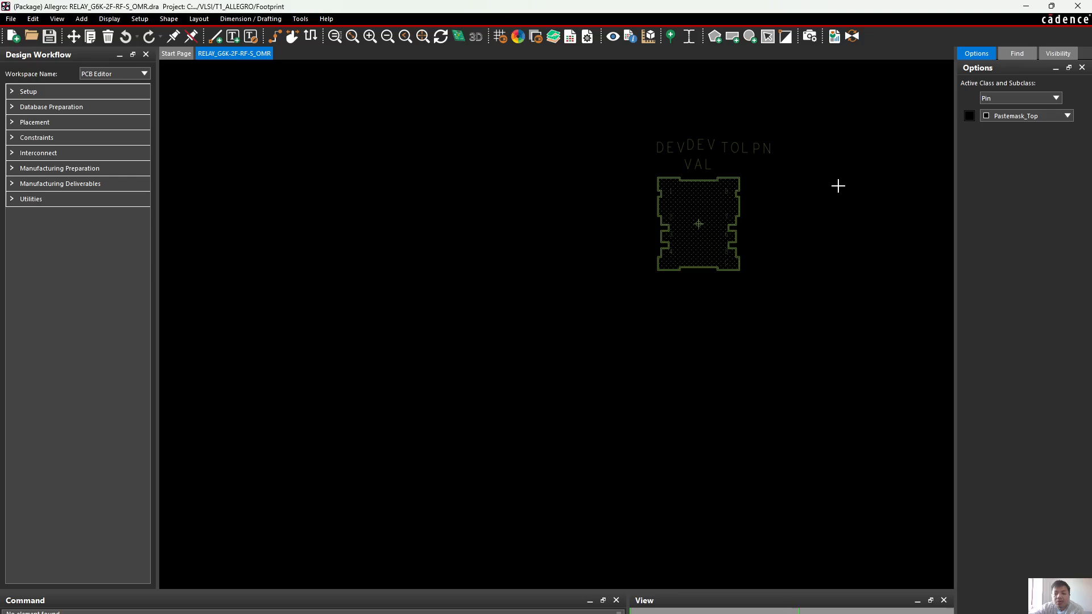
{"action": "scroll", "coordinate": [838, 185], "scroll_direction": "up", "scroll_amount": 2}
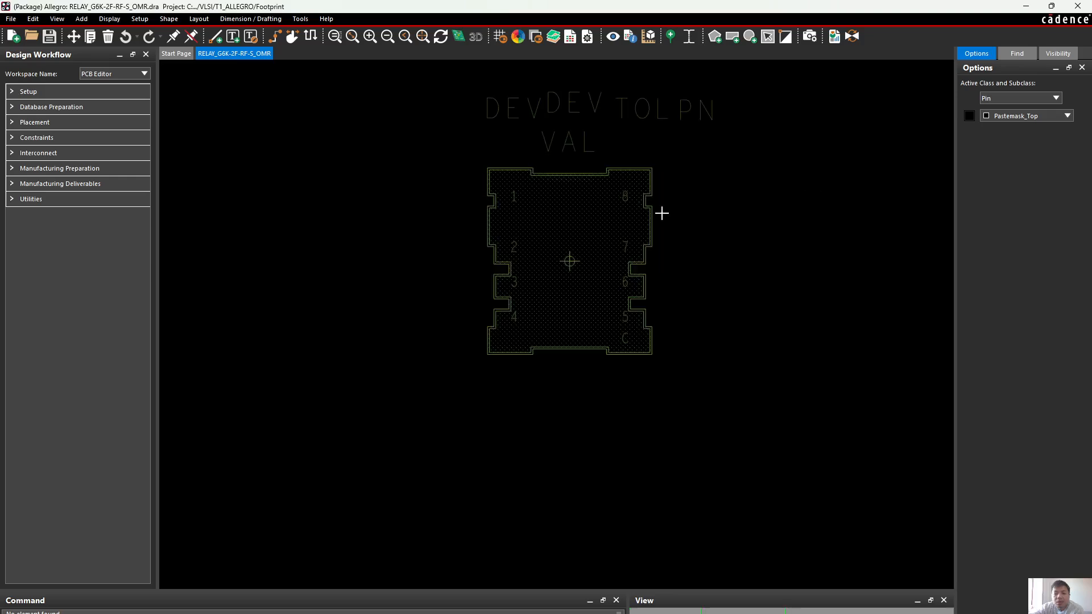
Hide Package Geometry's Pin_Number subclass and check which subclass the remaining letter C belongs to
{"action": "left_click", "coordinate": [1024, 99]}
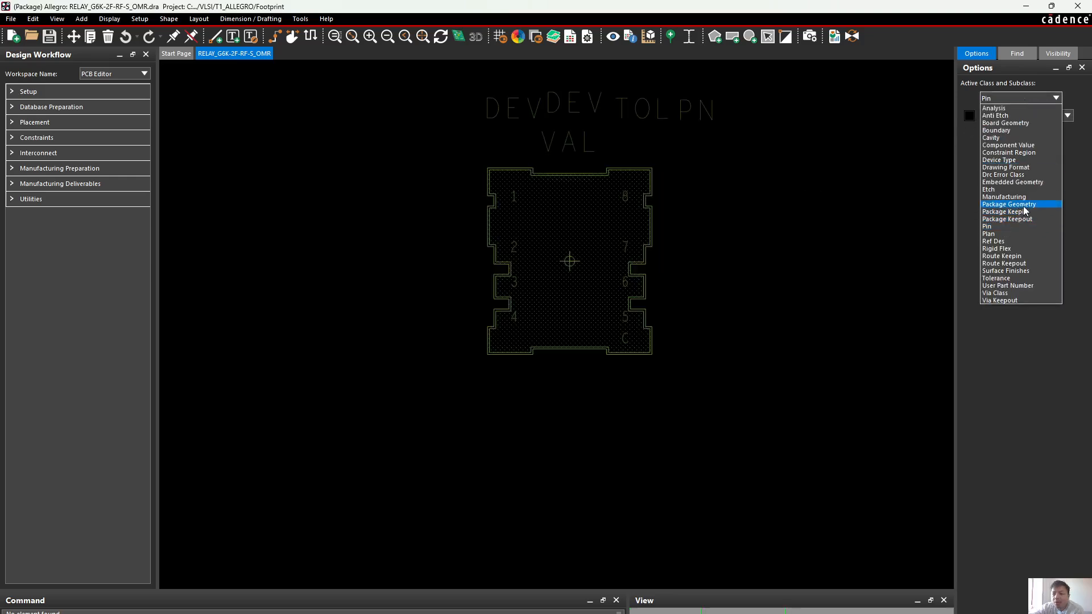
{"action": "left_click", "coordinate": [1023, 206]}
{"action": "left_click", "coordinate": [1021, 118]}
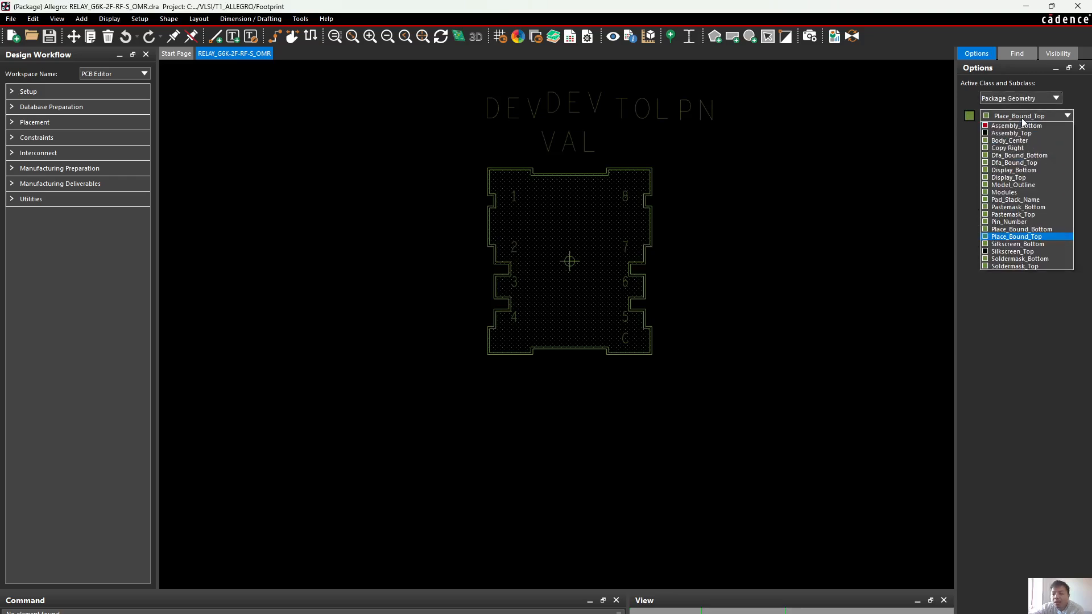
{"action": "left_click", "coordinate": [1010, 223]}
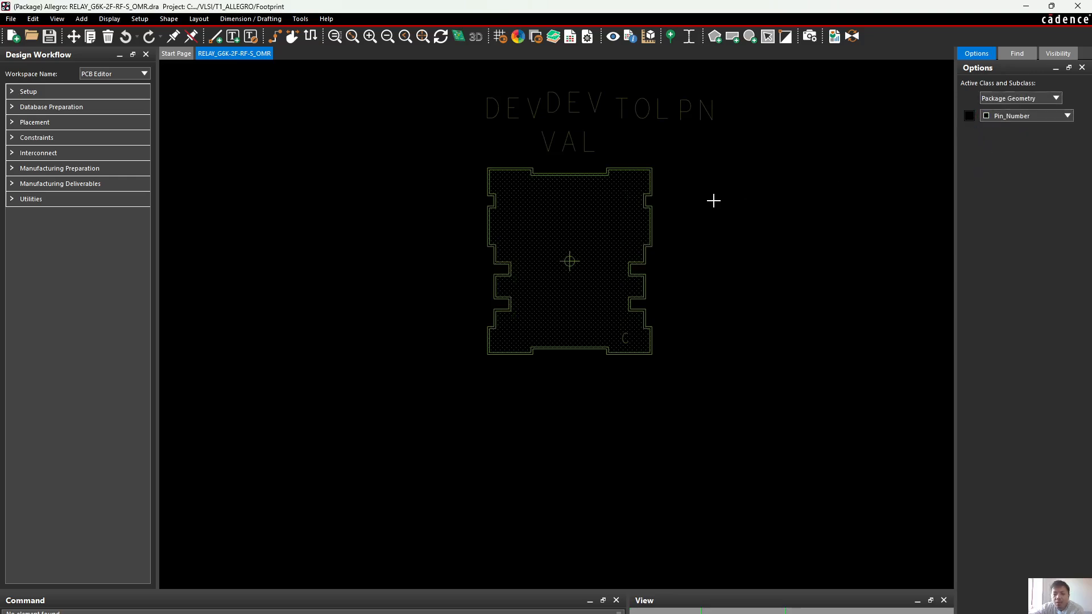
{"action": "scroll", "coordinate": [663, 206], "scroll_direction": "up", "scroll_amount": 3}
{"action": "scroll", "coordinate": [664, 206], "scroll_direction": "down", "scroll_amount": 3}
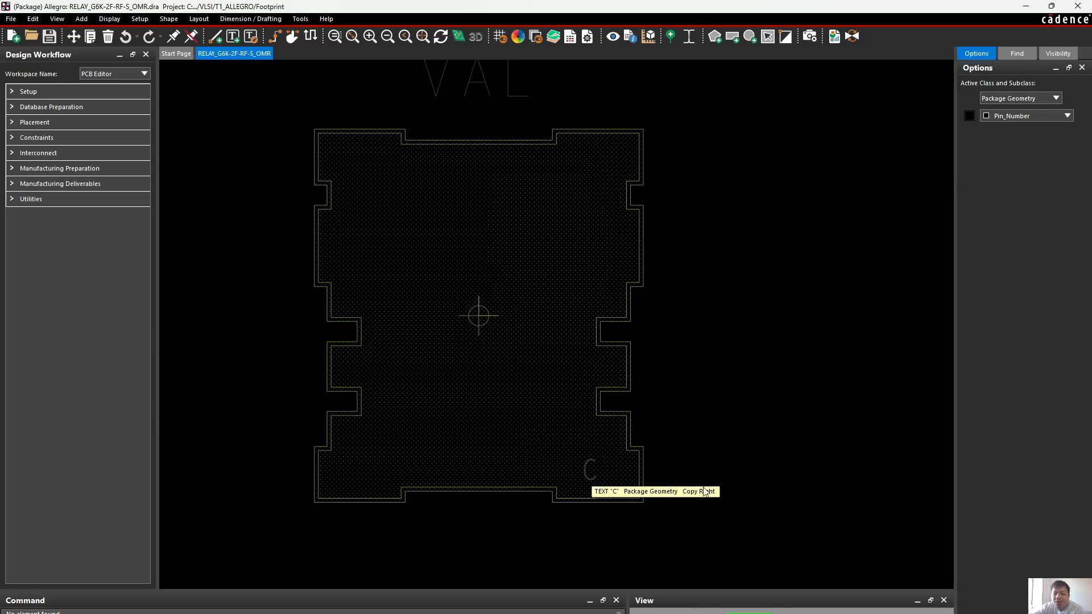
Toggle Package Geometry's Place_Bound_Top subclass to compare the outlines, leave it hidden, and check the class of the remaining texts
{"action": "left_click", "coordinate": [1027, 115]}
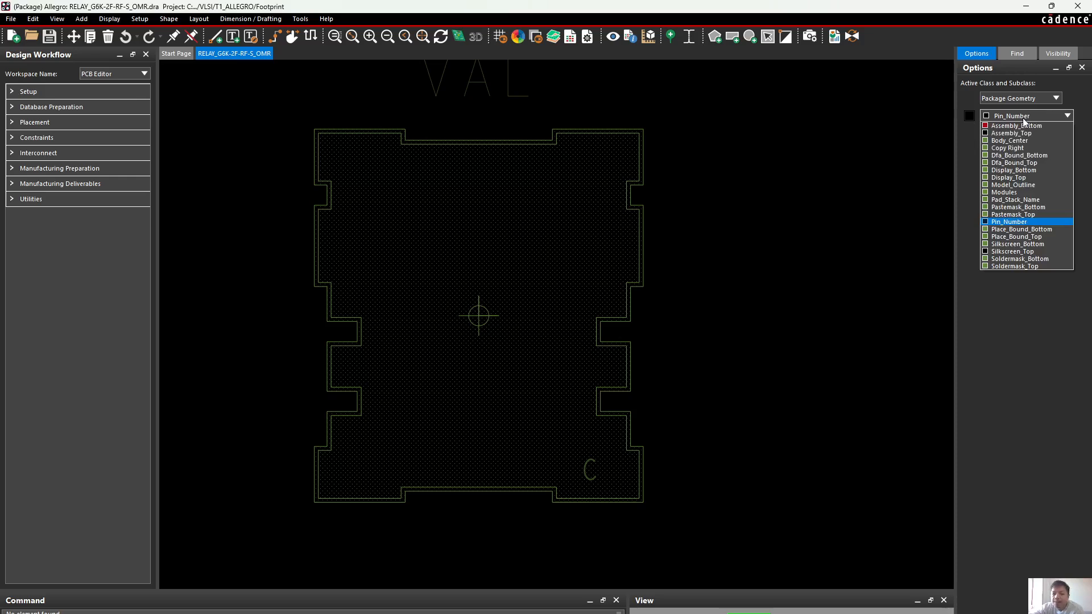
{"action": "left_click", "coordinate": [1027, 237]}
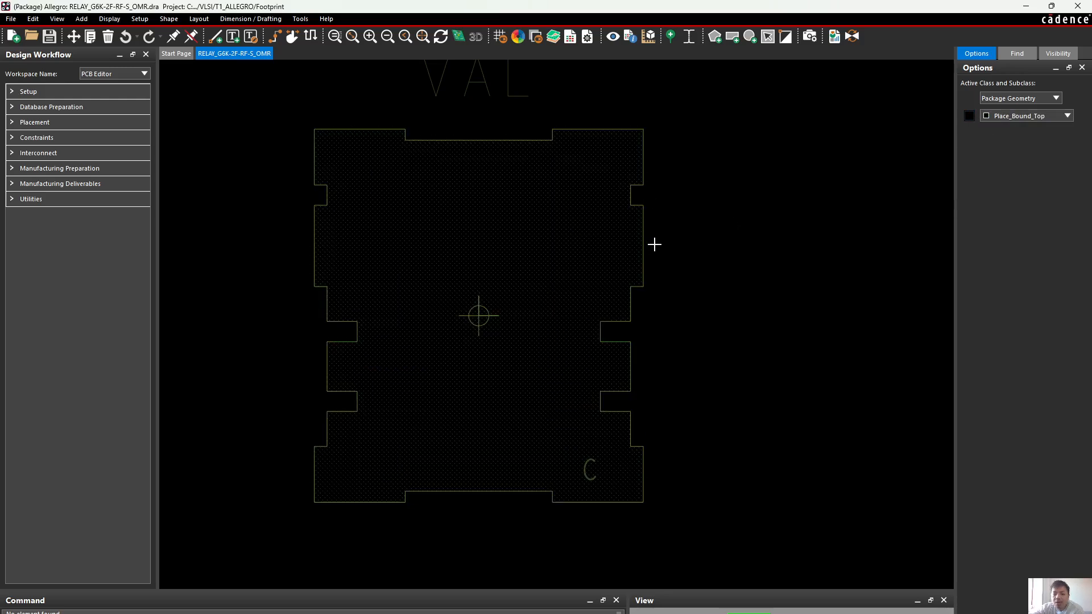
{"action": "left_click", "coordinate": [971, 115]}
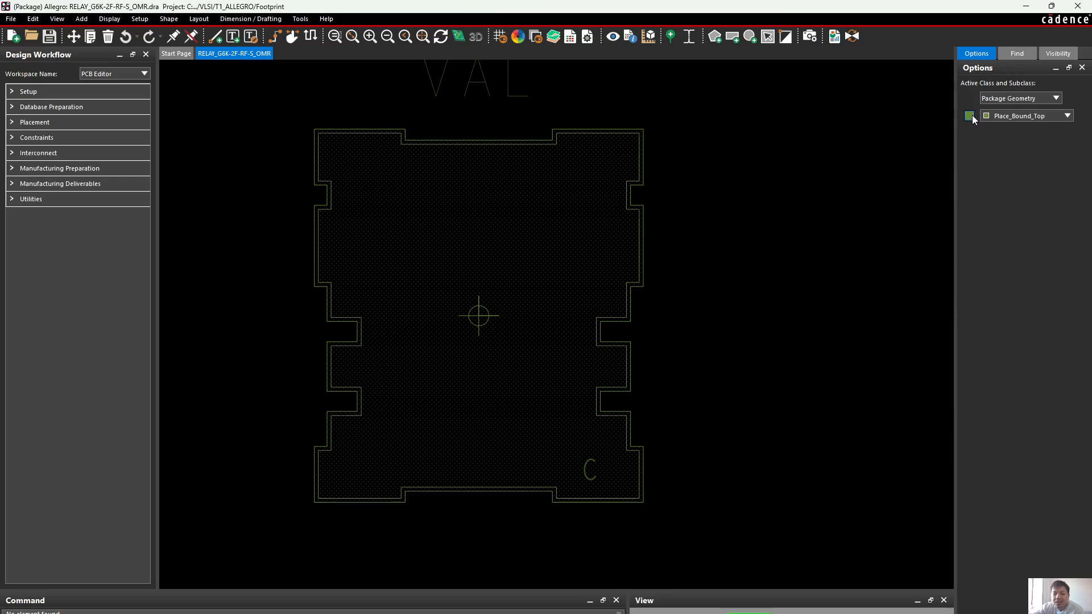
{"action": "left_click", "coordinate": [969, 116]}
{"action": "scroll", "coordinate": [821, 222], "scroll_direction": "down", "scroll_amount": 2}
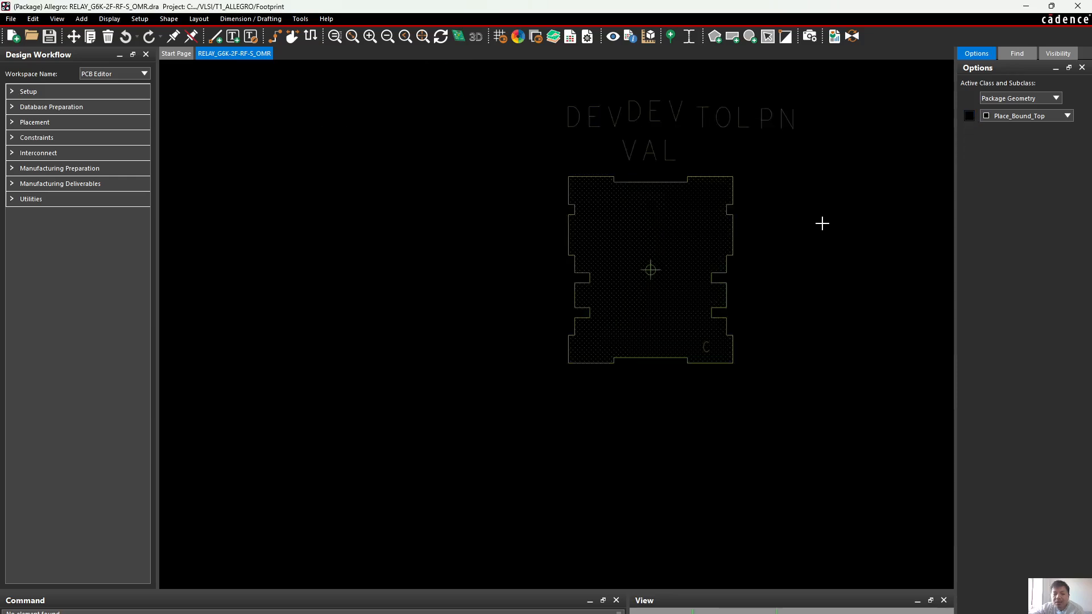
{"action": "scroll", "coordinate": [759, 182], "scroll_direction": "up", "scroll_amount": 1}
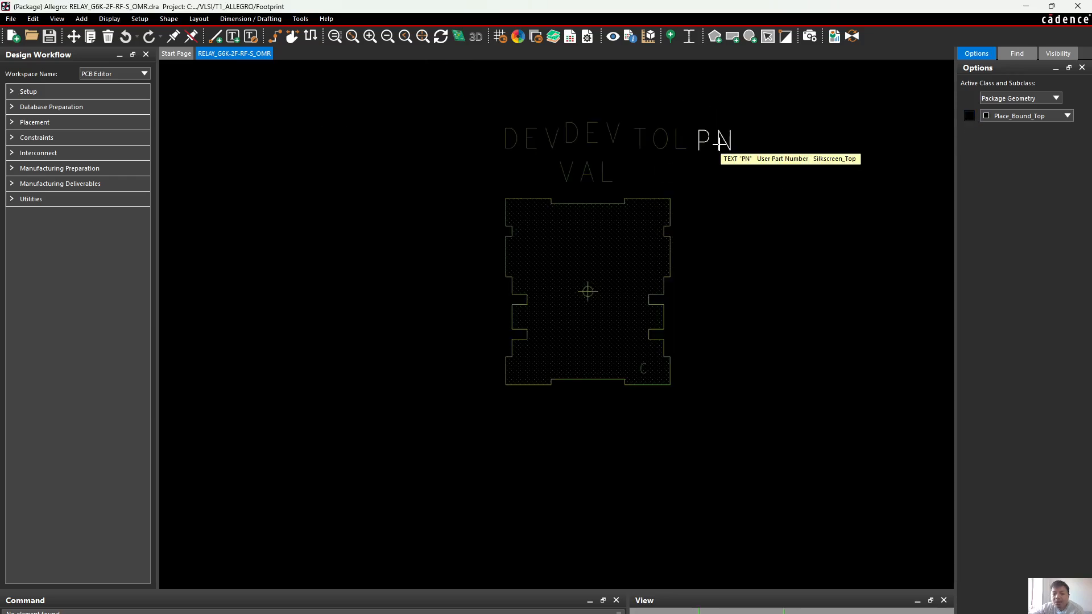
{"action": "left_click", "coordinate": [1000, 98]}
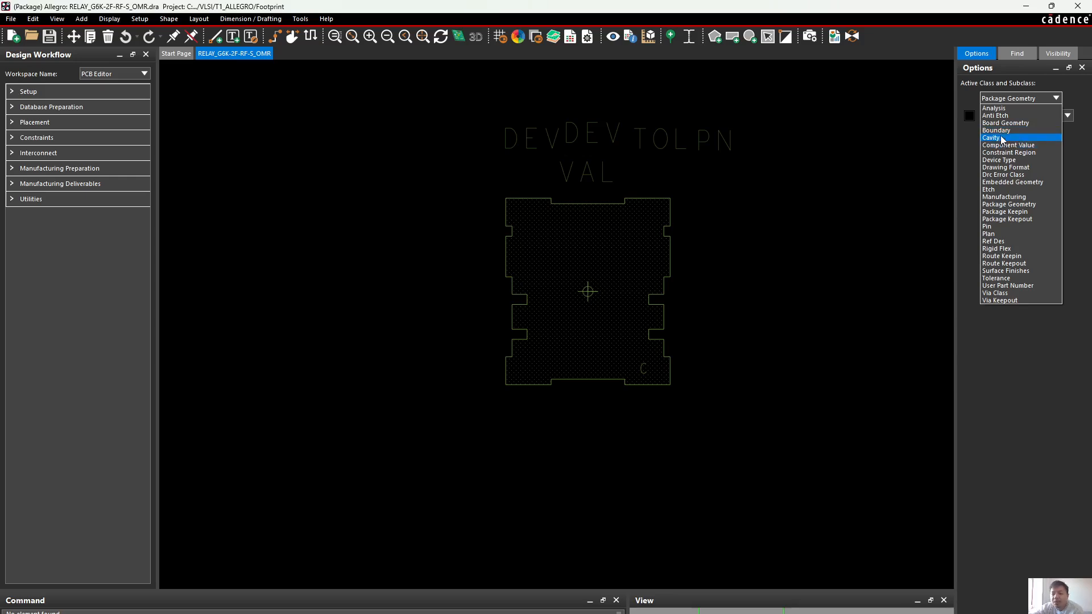
{"action": "left_click", "coordinate": [908, 234]}
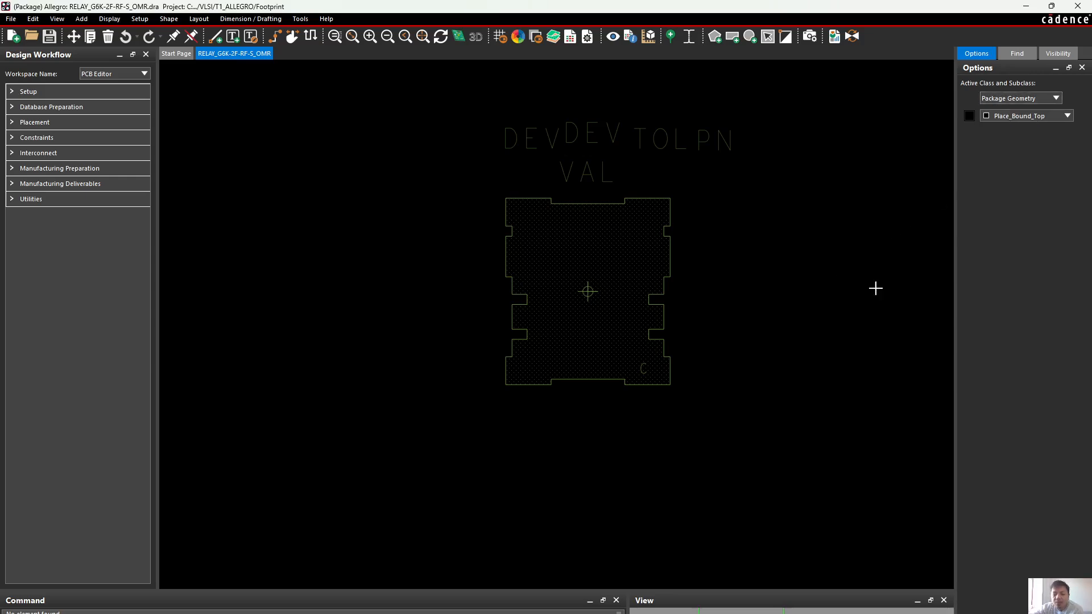
Switch to OrCAD X Capture CIS and open the Bill of Materials settings for the LED Project design
{"action": "left_click", "coordinate": [723, 585]}
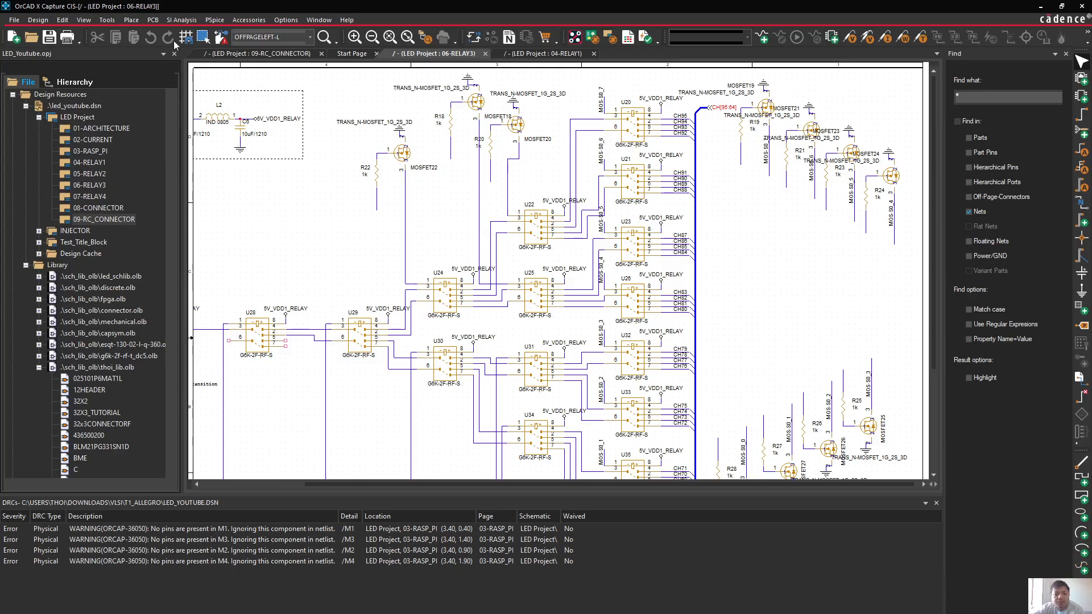
{"action": "left_click", "coordinate": [14, 20]}
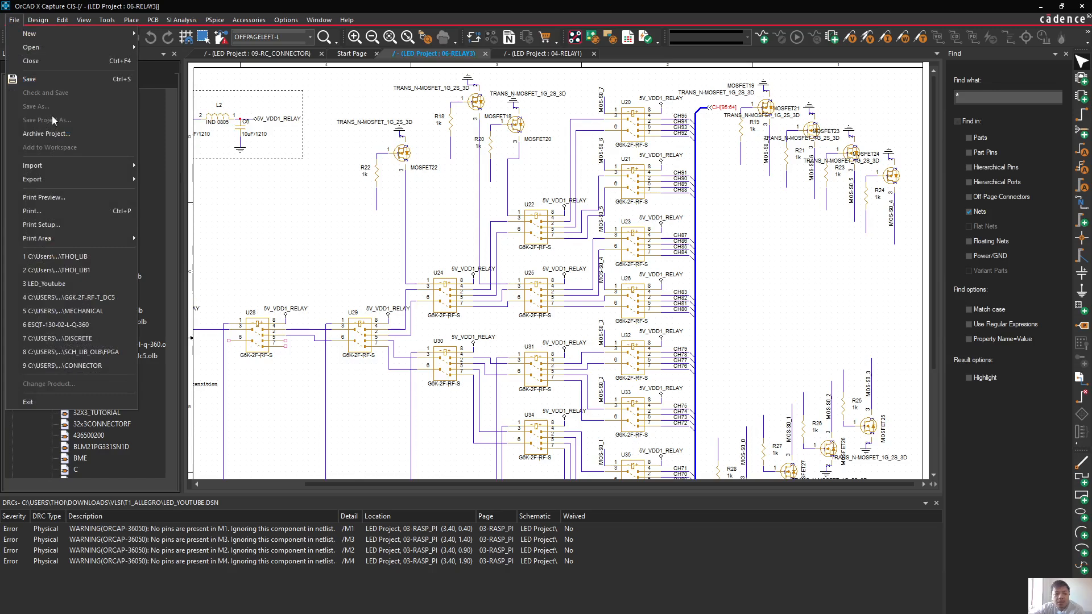
{"action": "mouse_move", "coordinate": [64, 21]}
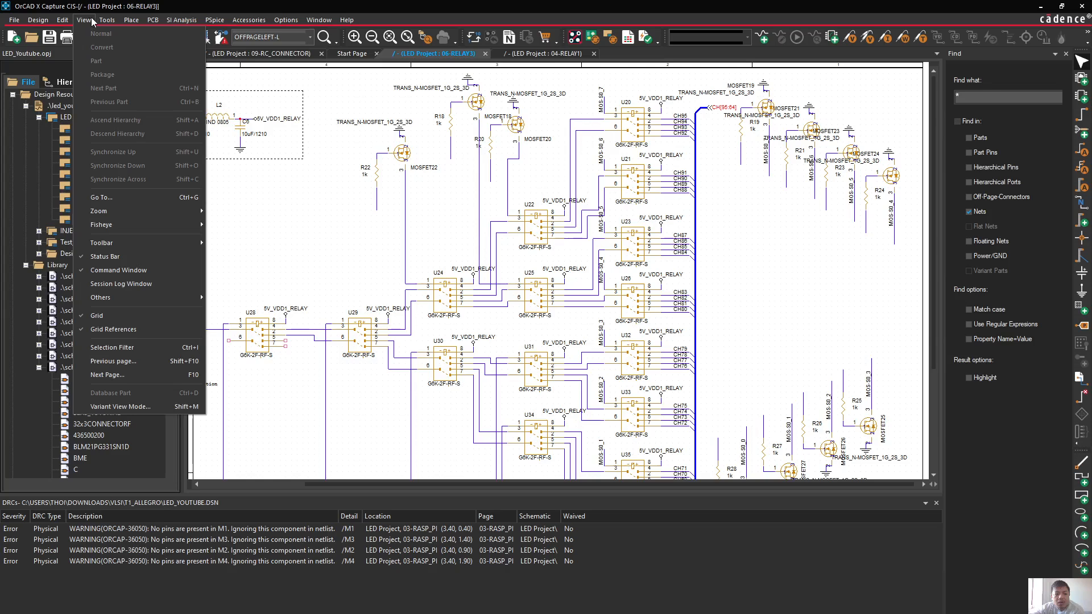
{"action": "mouse_move", "coordinate": [100, 22]}
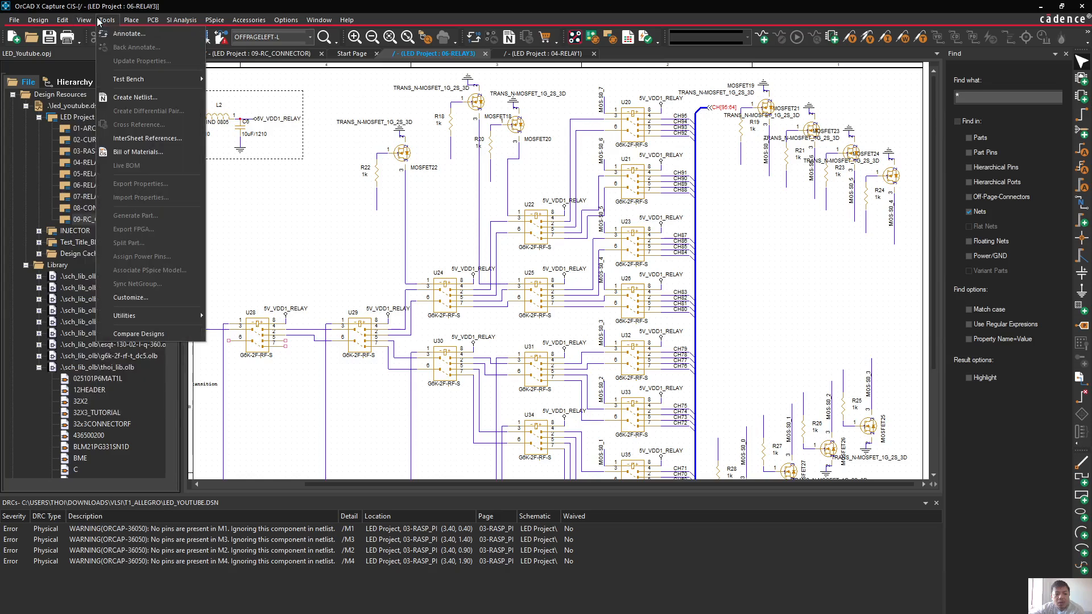
{"action": "left_click", "coordinate": [128, 152]}
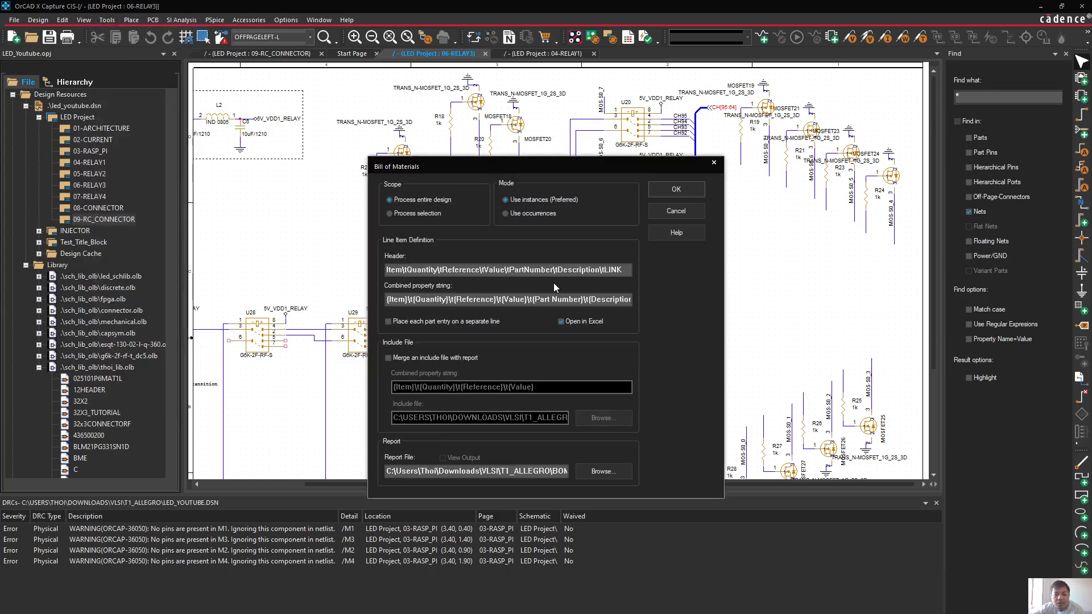
Review the BOM header, combined property string and report file, generate BOM_rpt4.BOM for the entire design, and view the session log messages
{"action": "left_click", "coordinate": [552, 270]}
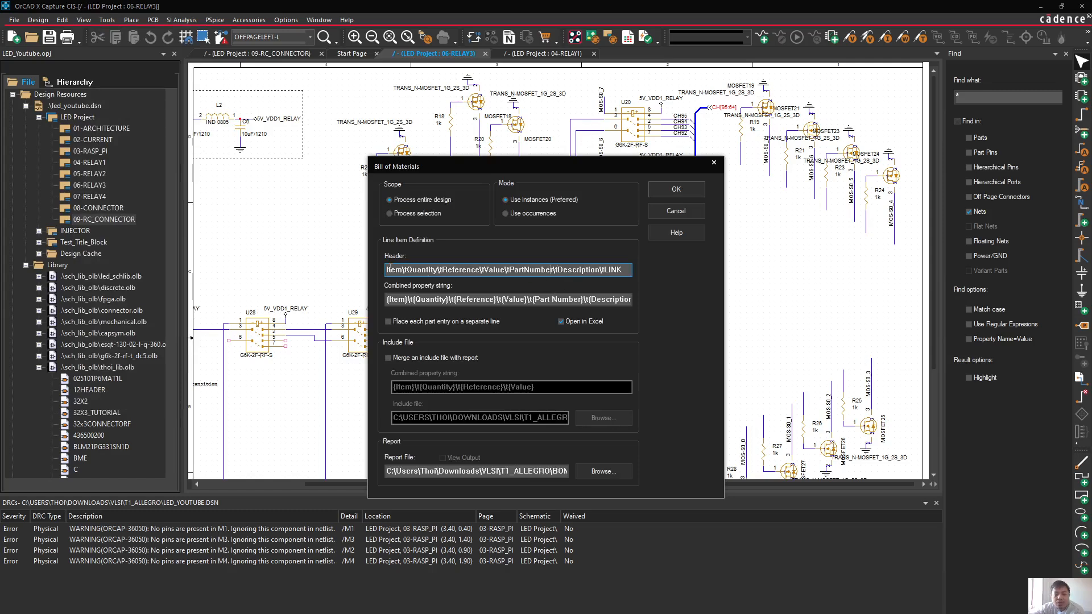
{"action": "left_click_drag", "start_coordinate": [388, 269], "coordinate": [627, 272]}
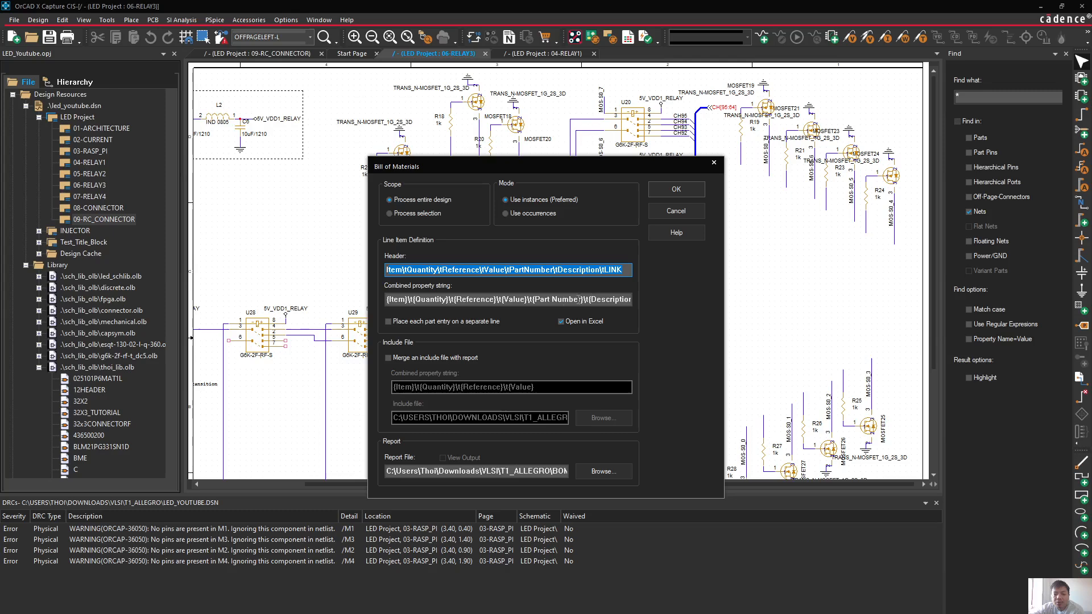
{"action": "left_click", "coordinate": [553, 303]}
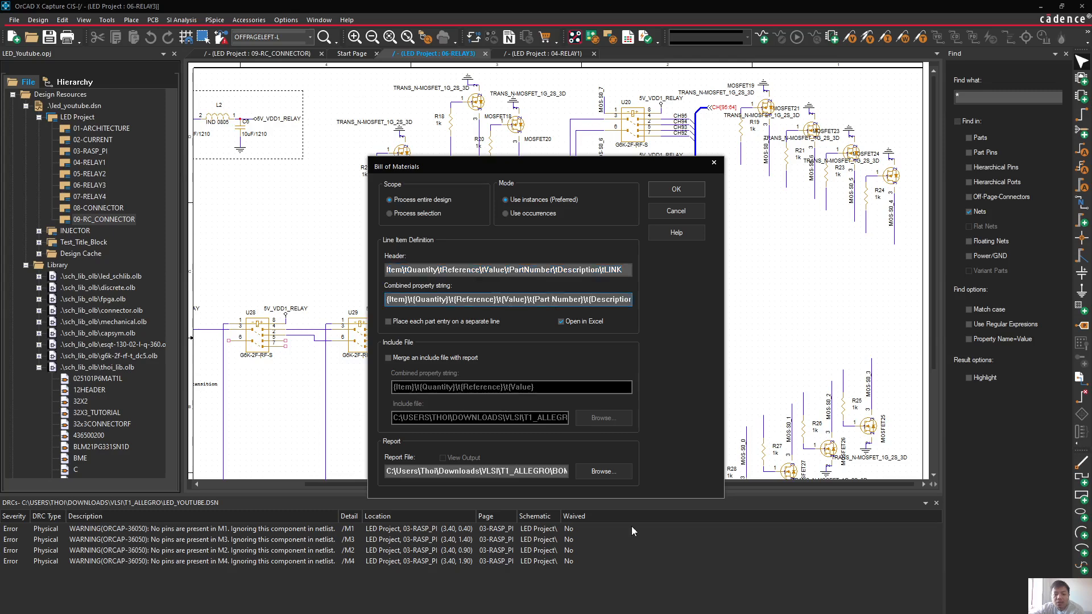
{"action": "left_click_drag", "start_coordinate": [498, 472], "coordinate": [611, 473]}
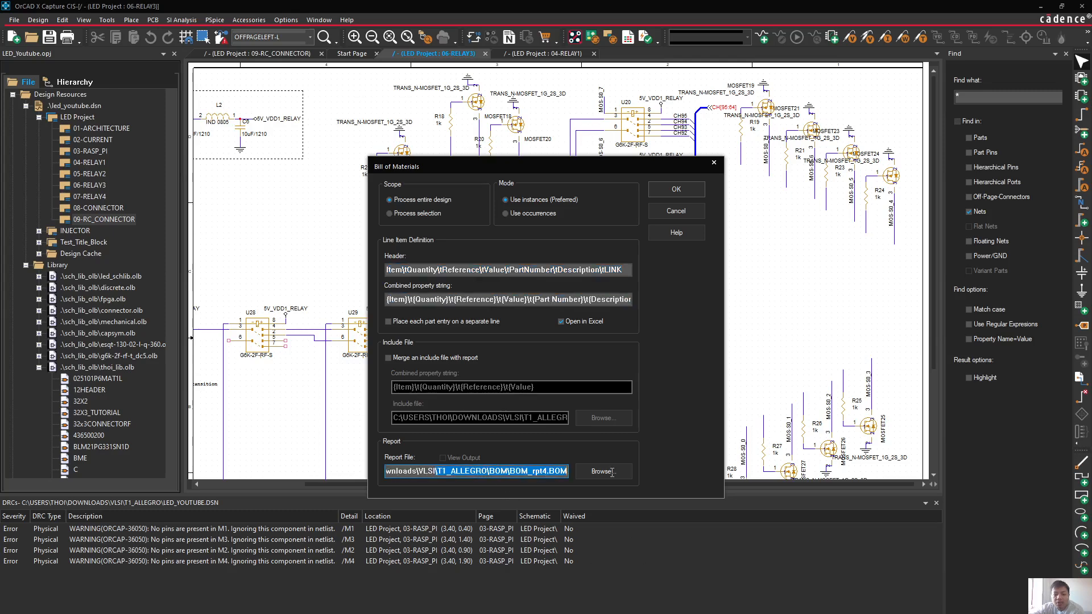
{"action": "left_click", "coordinate": [542, 471]}
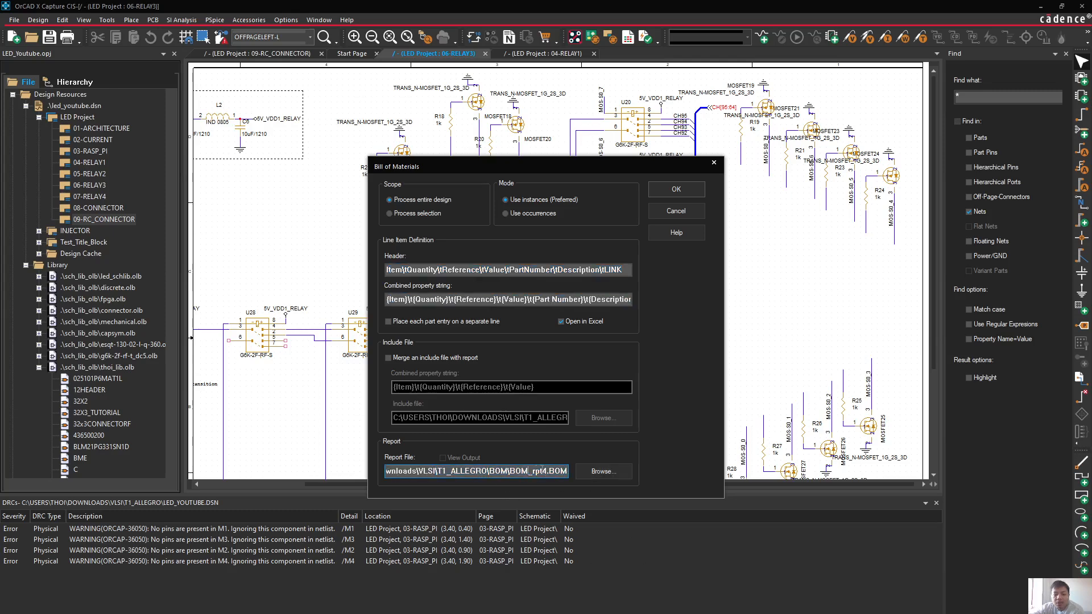
{"action": "left_click", "coordinate": [684, 190]}
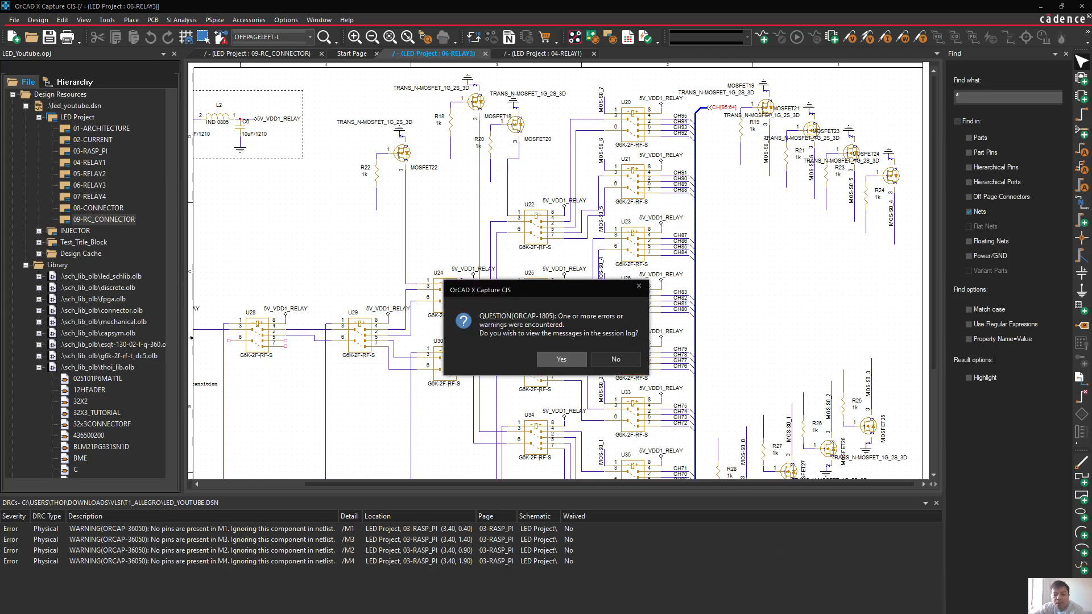
{"action": "left_click", "coordinate": [561, 359]}
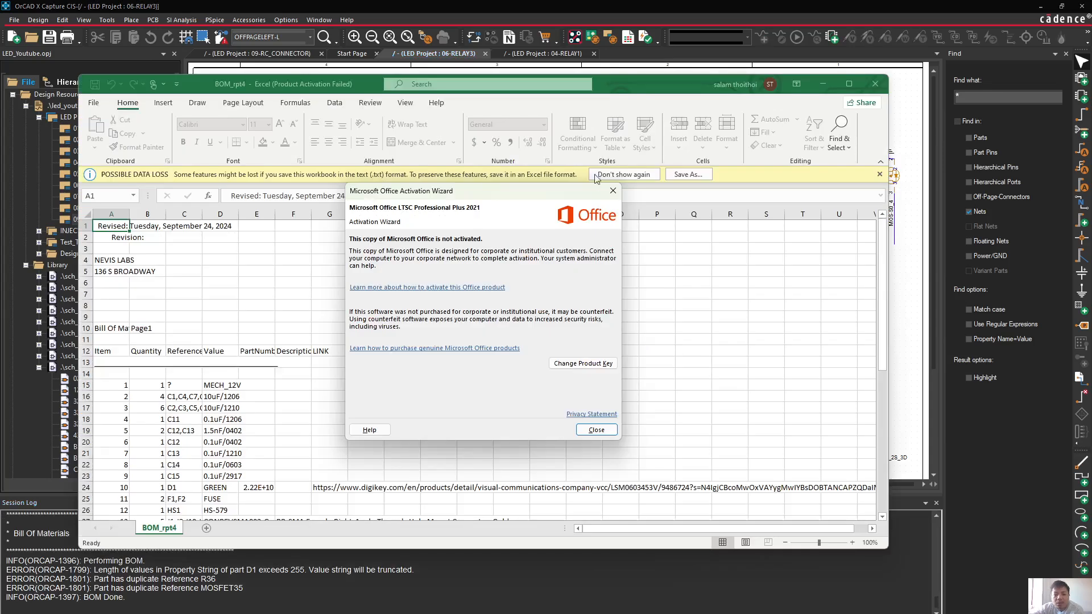
Dismiss the Office activation wizard and look through the BOM_rpt4 parts list in Excel, including its part number and description columns
{"action": "left_click", "coordinate": [614, 190]}
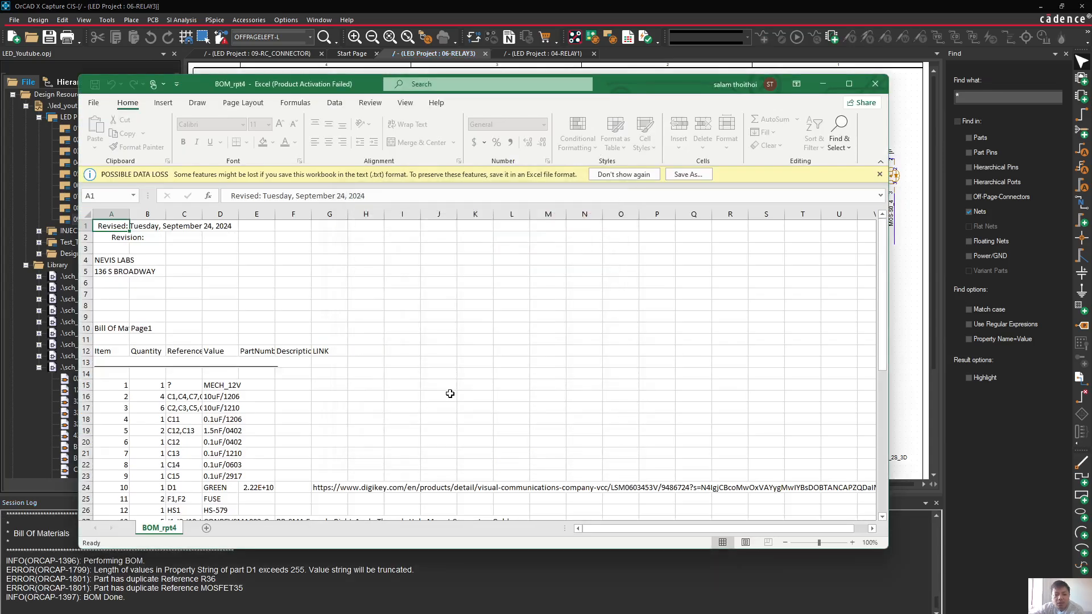
{"action": "scroll", "coordinate": [450, 394], "scroll_direction": "down", "scroll_amount": 6}
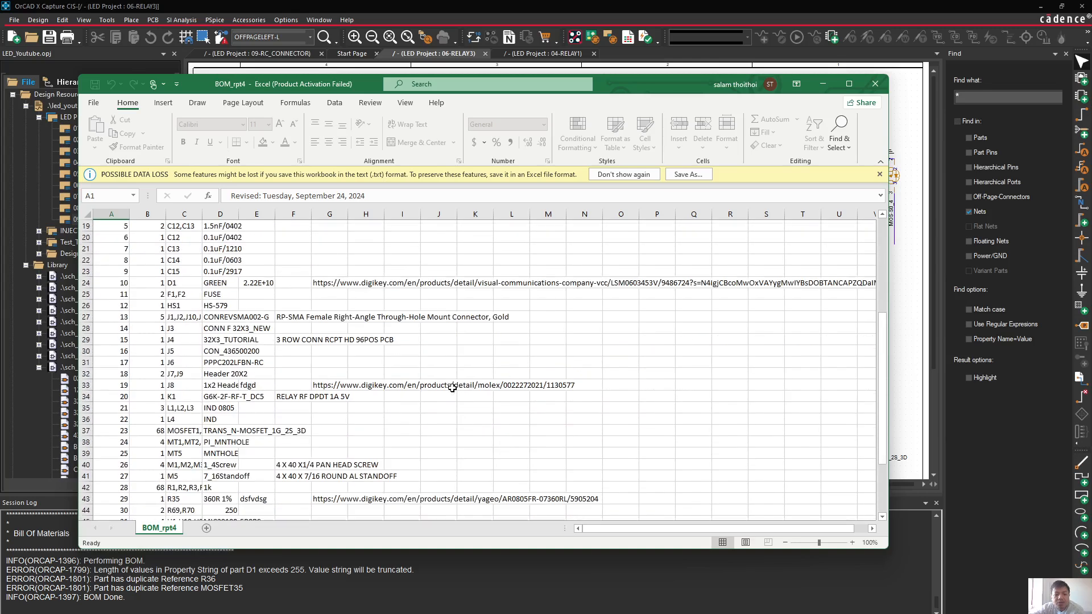
{"action": "scroll", "coordinate": [283, 423], "scroll_direction": "down", "scroll_amount": 6}
{"action": "scroll", "coordinate": [282, 422], "scroll_direction": "up", "scroll_amount": 4}
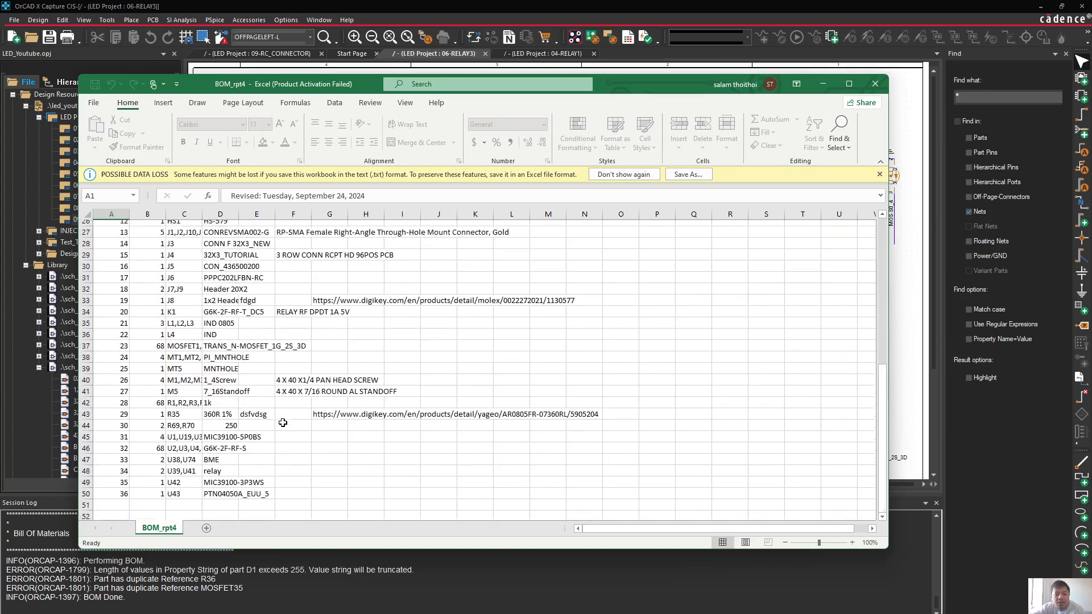
{"action": "scroll", "coordinate": [283, 422], "scroll_direction": "up", "scroll_amount": 8}
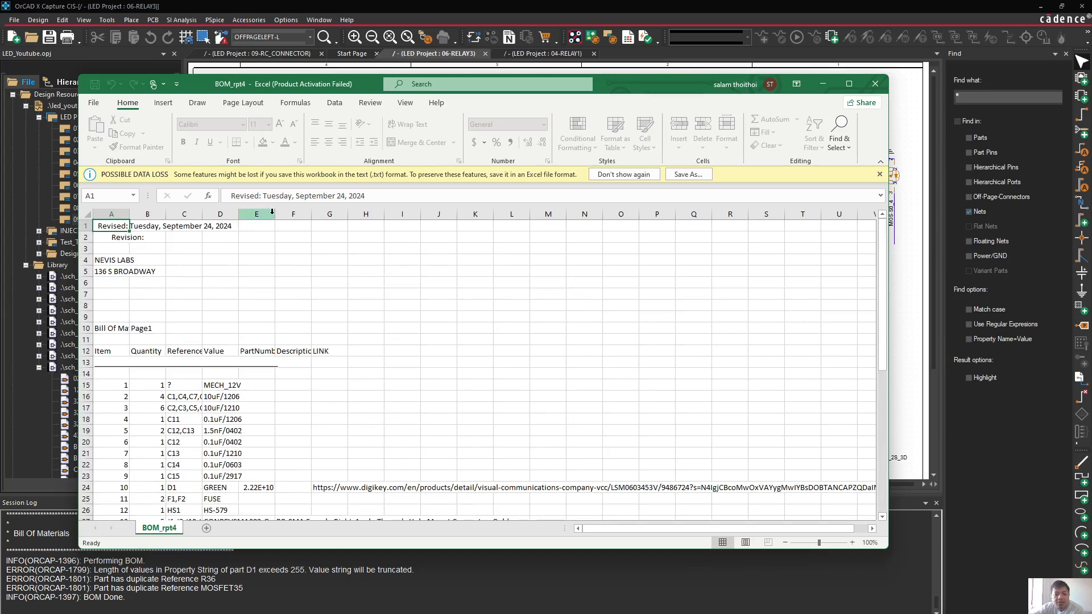
{"action": "left_click", "coordinate": [275, 213]}
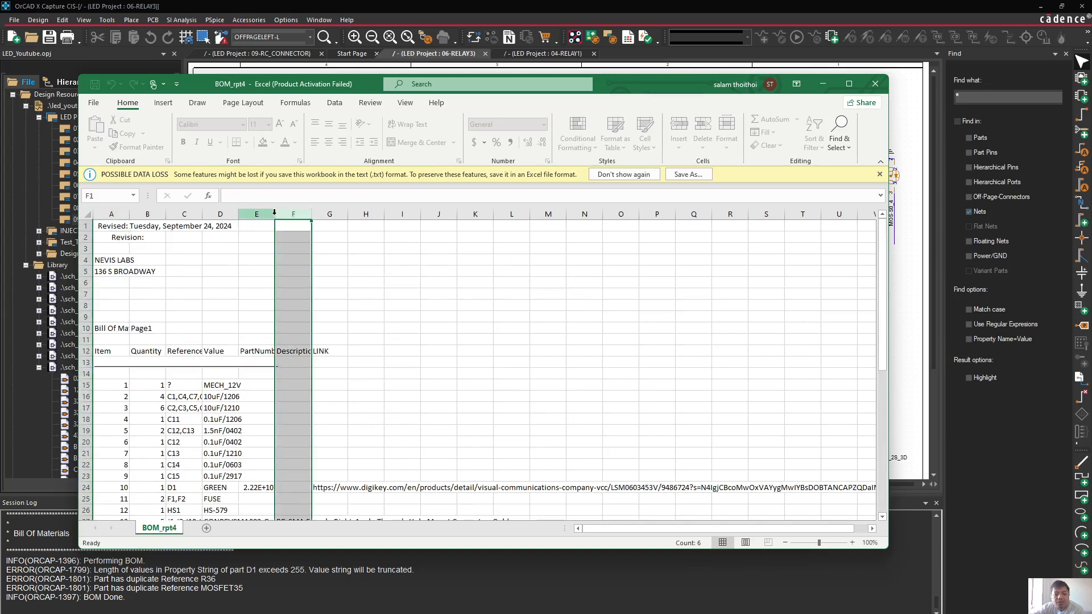
Look through the remaining BOM_rpt4 rows down to item 36, checking the part number column, and close the workbook
{"action": "scroll", "coordinate": [414, 317], "scroll_direction": "down", "scroll_amount": 6}
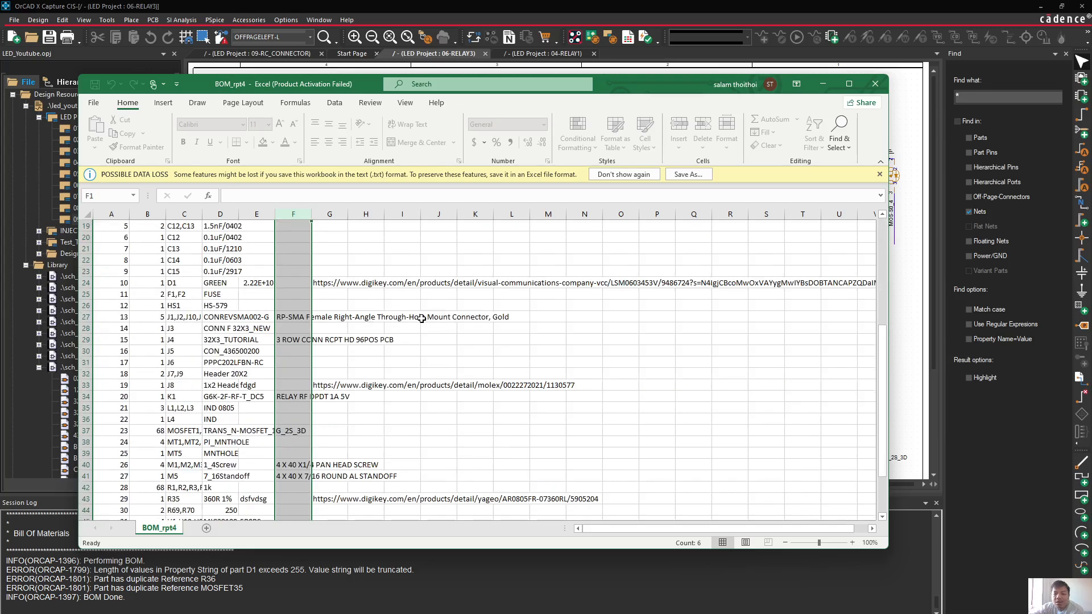
{"action": "scroll", "coordinate": [397, 387], "scroll_direction": "down", "scroll_amount": 2}
{"action": "scroll", "coordinate": [334, 402], "scroll_direction": "down", "scroll_amount": 3}
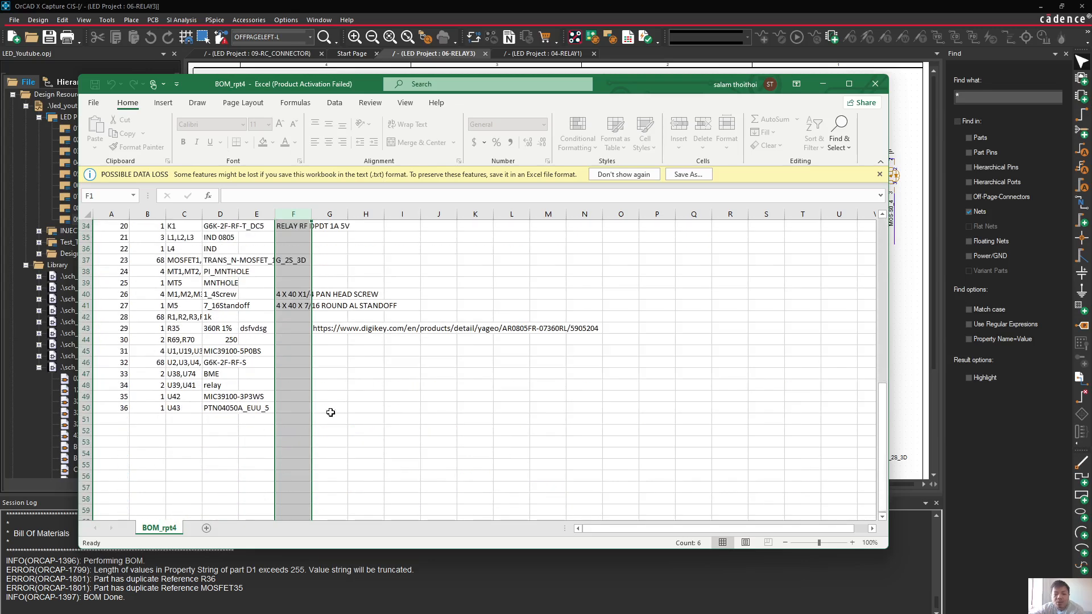
{"action": "scroll", "coordinate": [332, 406], "scroll_direction": "up", "scroll_amount": 7}
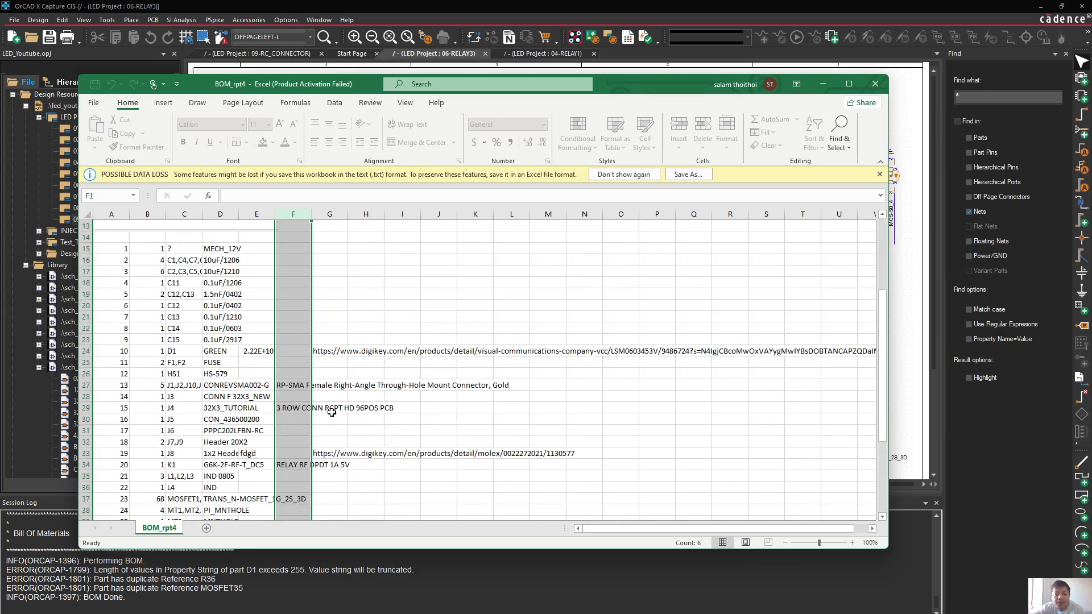
{"action": "scroll", "coordinate": [331, 412], "scroll_direction": "down", "scroll_amount": 1}
{"action": "scroll", "coordinate": [310, 402], "scroll_direction": "up", "scroll_amount": 3}
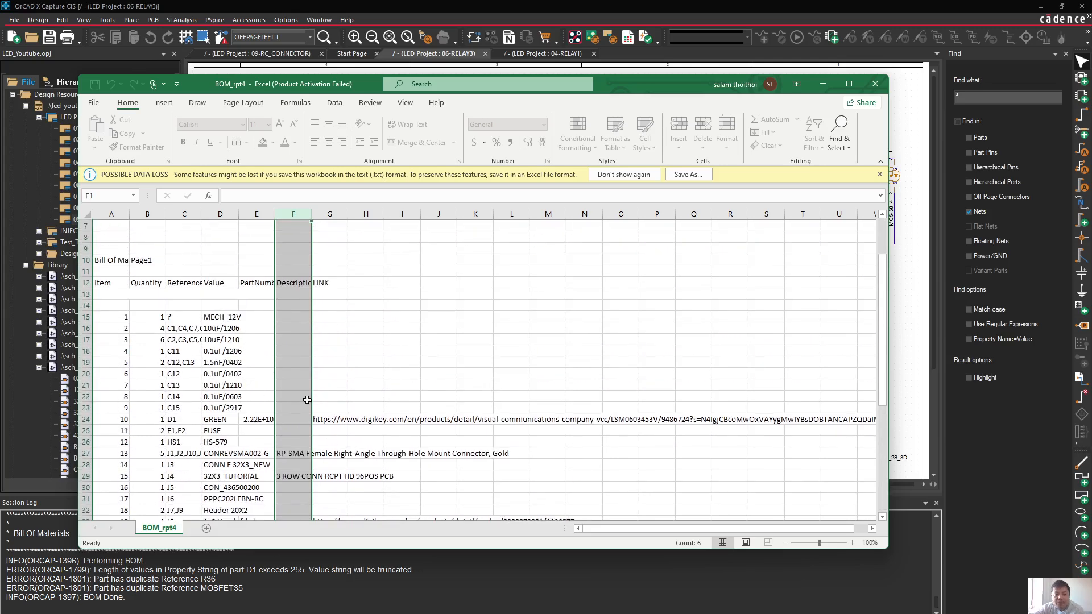
{"action": "scroll", "coordinate": [307, 401], "scroll_direction": "down", "scroll_amount": 3}
{"action": "left_click_drag", "start_coordinate": [262, 283], "coordinate": [273, 455]}
{"action": "scroll", "coordinate": [275, 449], "scroll_direction": "down", "scroll_amount": 5}
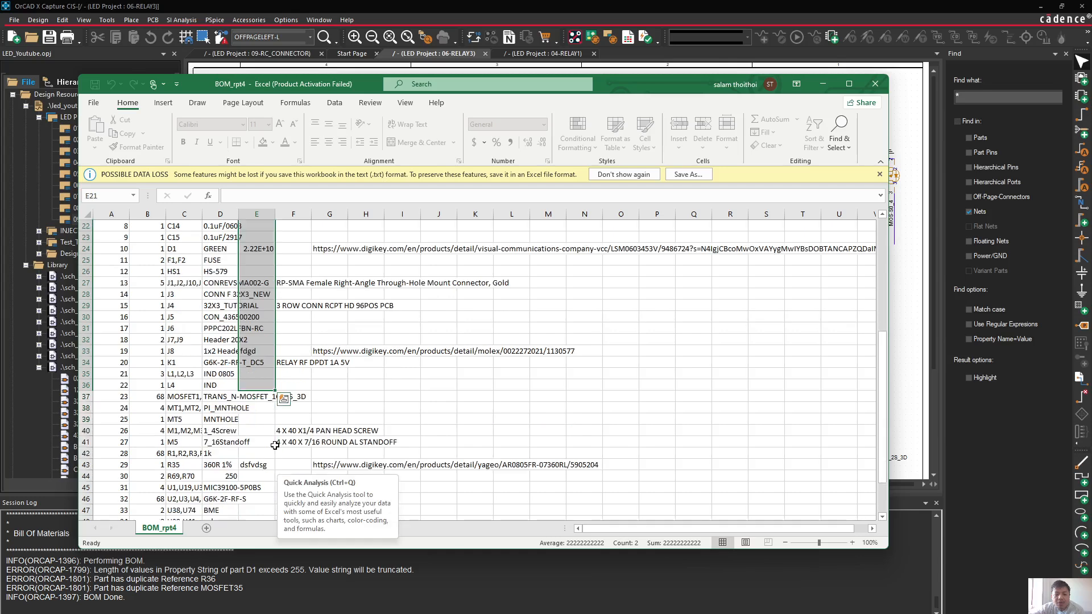
{"action": "left_click", "coordinate": [257, 447]}
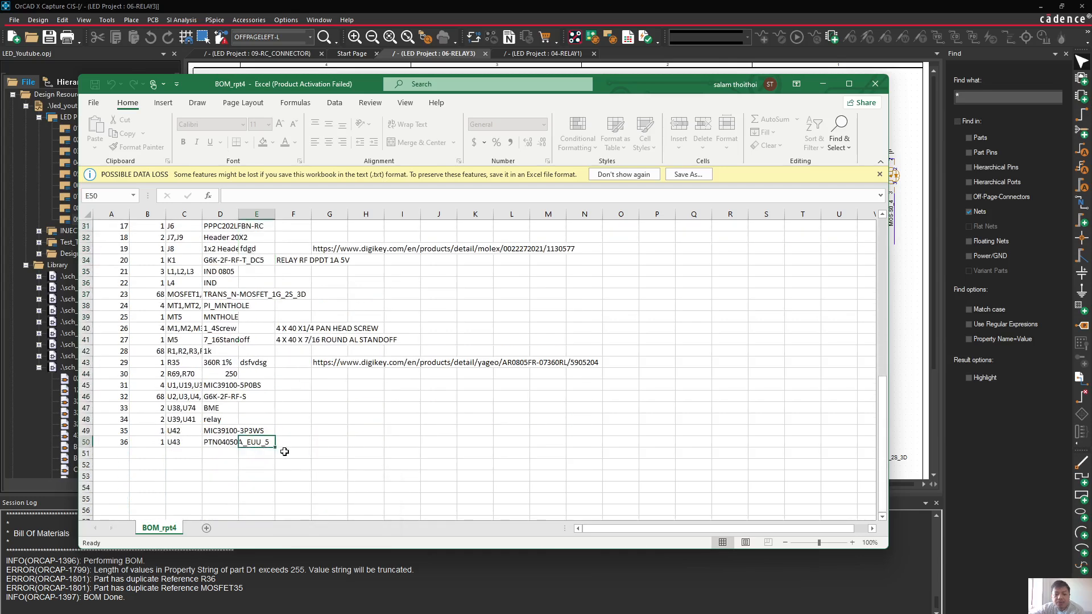
{"action": "left_click", "coordinate": [236, 444]}
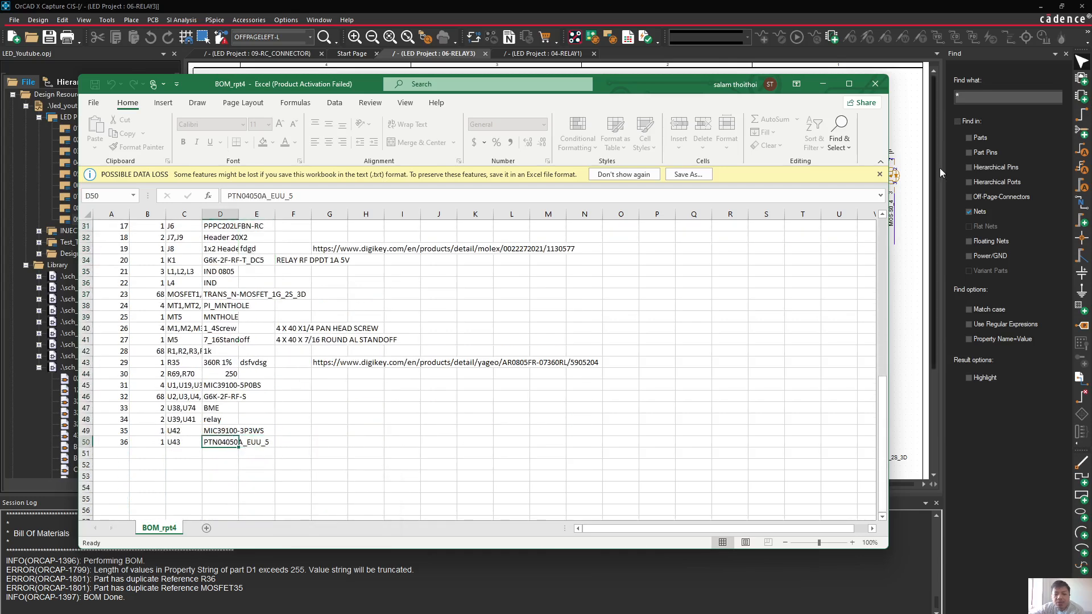
{"action": "left_click", "coordinate": [872, 85]}
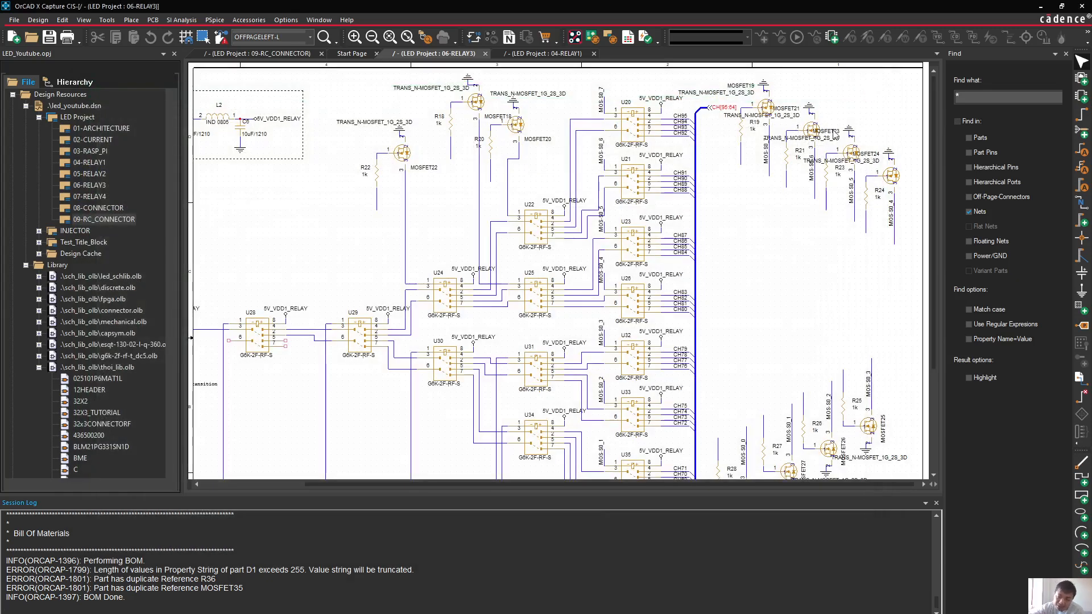
Switch to the RELAY_G6K-2F-RF-S_OMR footprint in Allegro and delete the DEV, TOL, PN and VAL texts above the outline
{"action": "left_click", "coordinate": [1037, 8]}
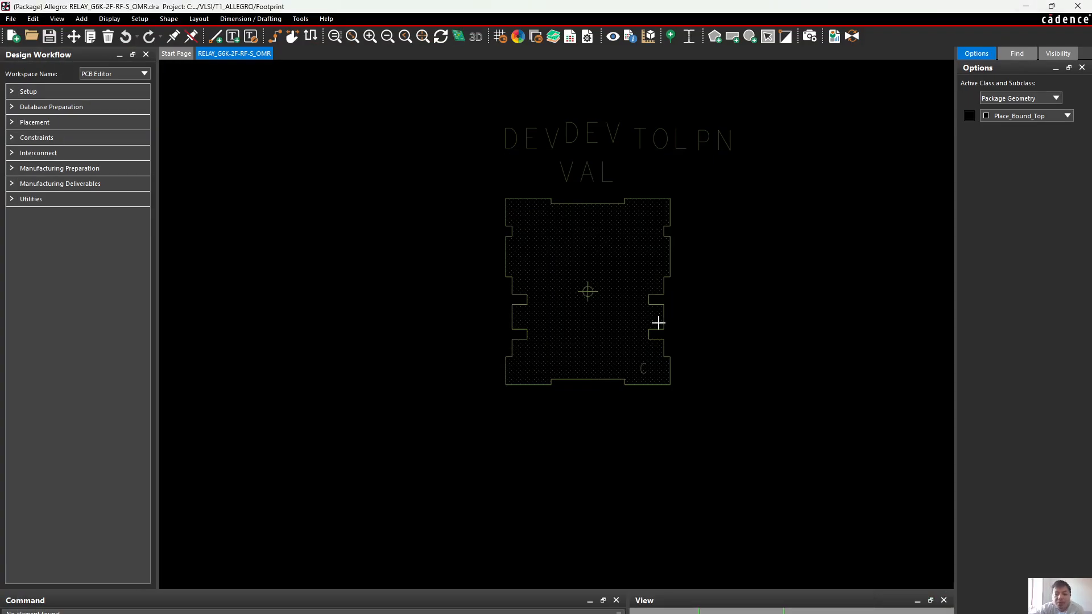
{"action": "scroll", "coordinate": [697, 357], "scroll_direction": "up", "scroll_amount": 2}
{"action": "scroll", "coordinate": [677, 335], "scroll_direction": "down", "scroll_amount": 2}
{"action": "scroll", "coordinate": [651, 196], "scroll_direction": "up", "scroll_amount": 2}
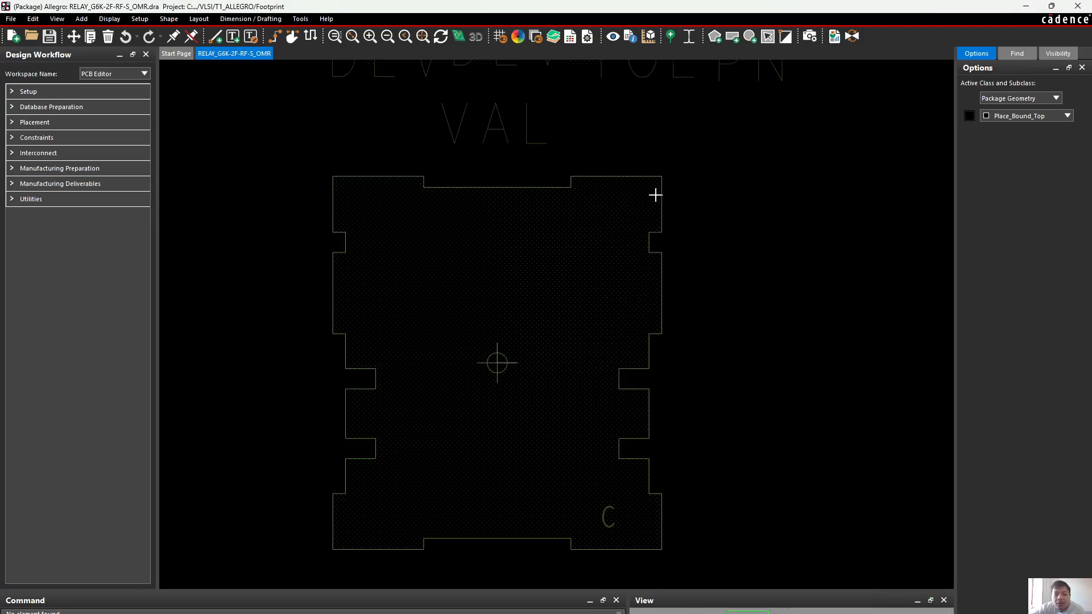
{"action": "scroll", "coordinate": [652, 190], "scroll_direction": "down", "scroll_amount": 2}
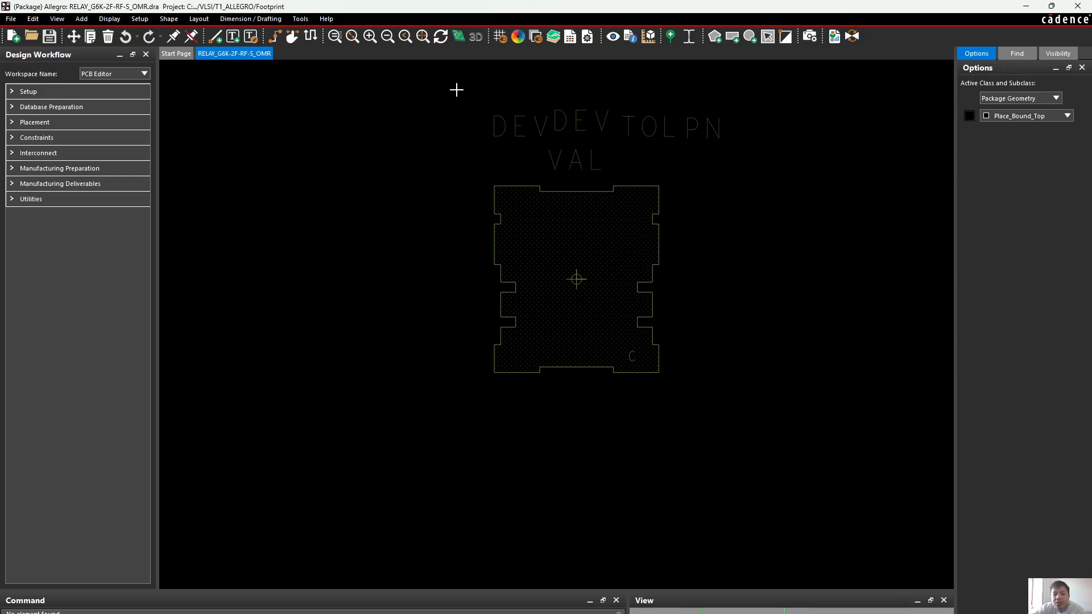
{"action": "left_click_drag", "start_coordinate": [455, 87], "coordinate": [725, 173]}
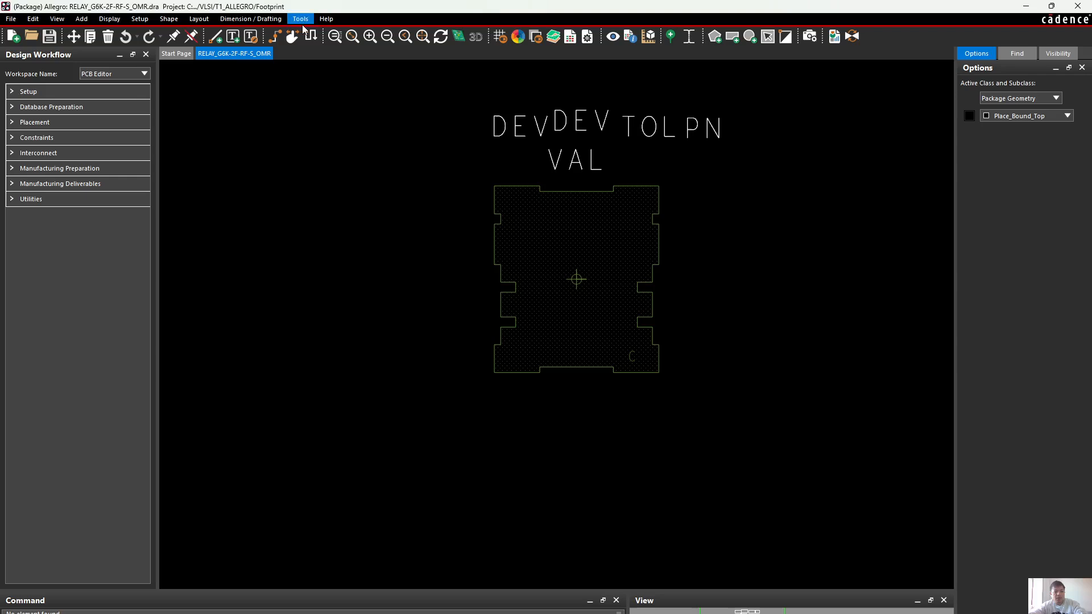
{"action": "left_click", "coordinate": [109, 37]}
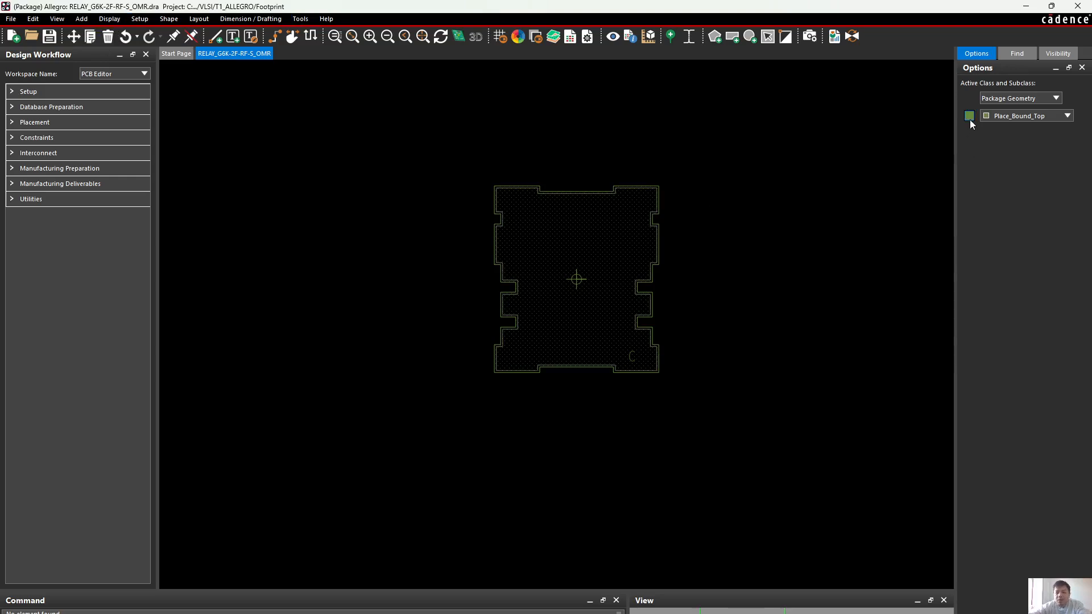
Save the RELAY_G6K-2F-RF-S_OMR footprint over the existing file
{"action": "left_click", "coordinate": [49, 36]}
{"action": "left_click", "coordinate": [609, 347]}
{"action": "left_click_drag", "start_coordinate": [458, 86], "coordinate": [778, 182]}
Switch to the led_youtube board in Allegro PCB Designer and examine the texts around the placed relays
{"action": "key", "text": "alt+Tab"}
{"action": "mouse_move", "coordinate": [747, 613]}
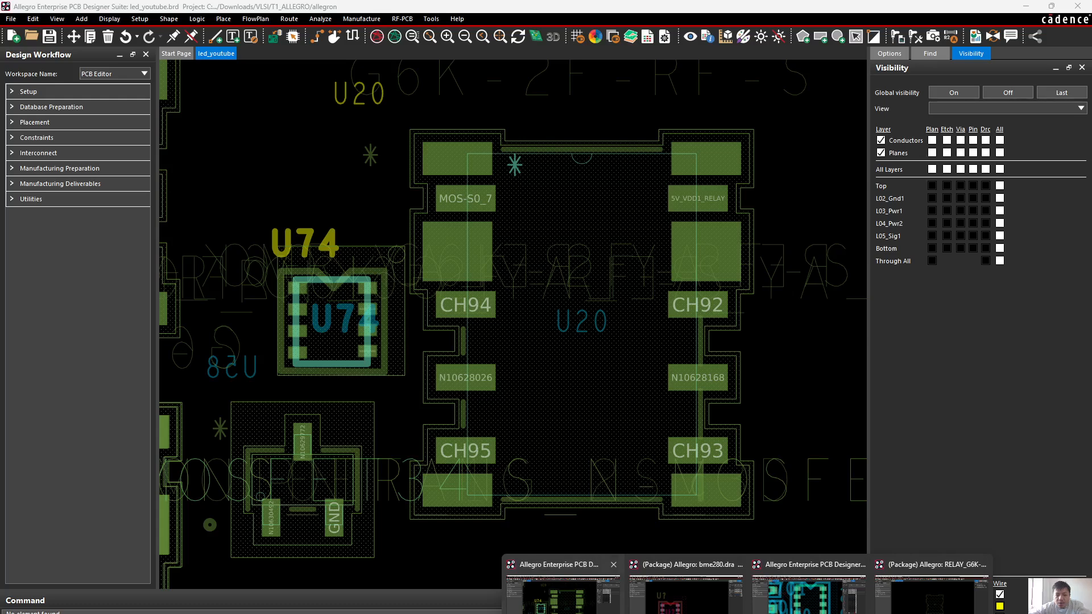
{"action": "left_click", "coordinate": [563, 594]}
{"action": "scroll", "coordinate": [541, 229], "scroll_direction": "down", "scroll_amount": 6}
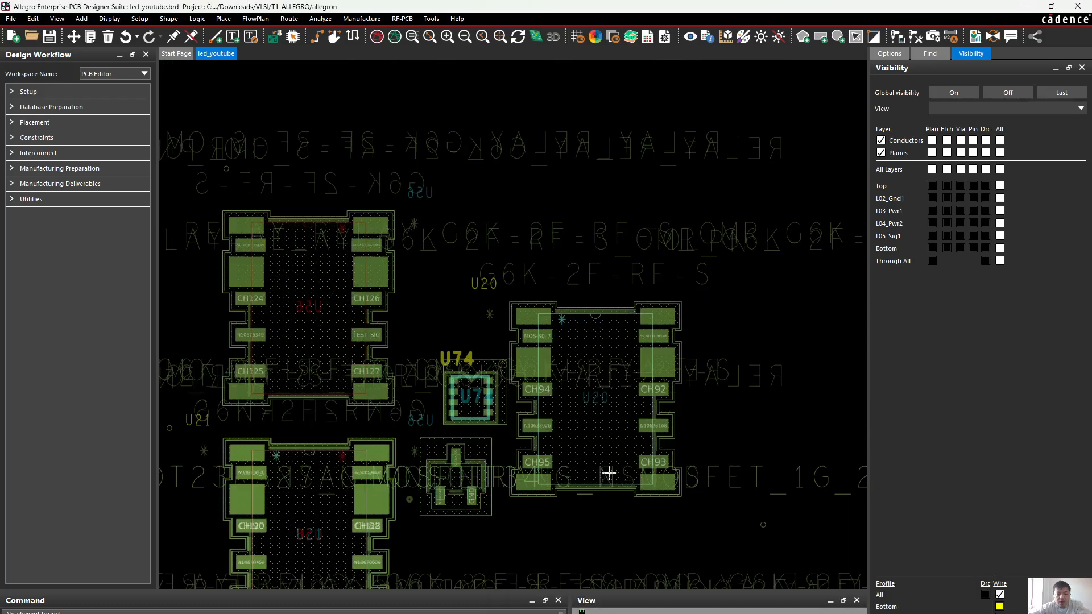
{"action": "scroll", "coordinate": [495, 236], "scroll_direction": "down", "scroll_amount": 1}
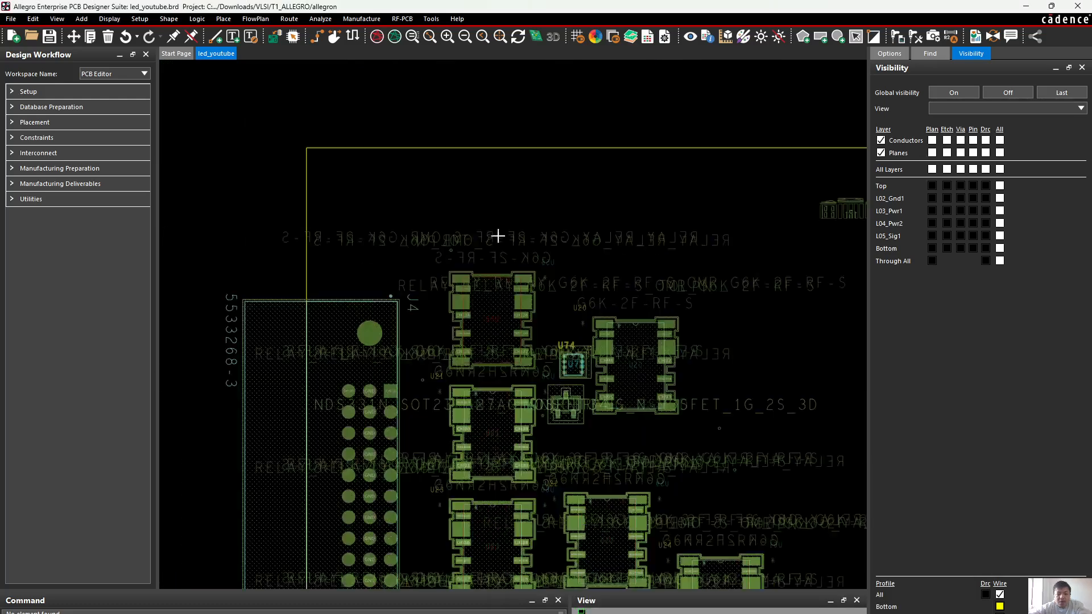
{"action": "scroll", "coordinate": [492, 248], "scroll_direction": "up", "scroll_amount": 3}
{"action": "scroll", "coordinate": [405, 232], "scroll_direction": "down", "scroll_amount": 3}
{"action": "scroll", "coordinate": [487, 285], "scroll_direction": "down", "scroll_amount": 2}
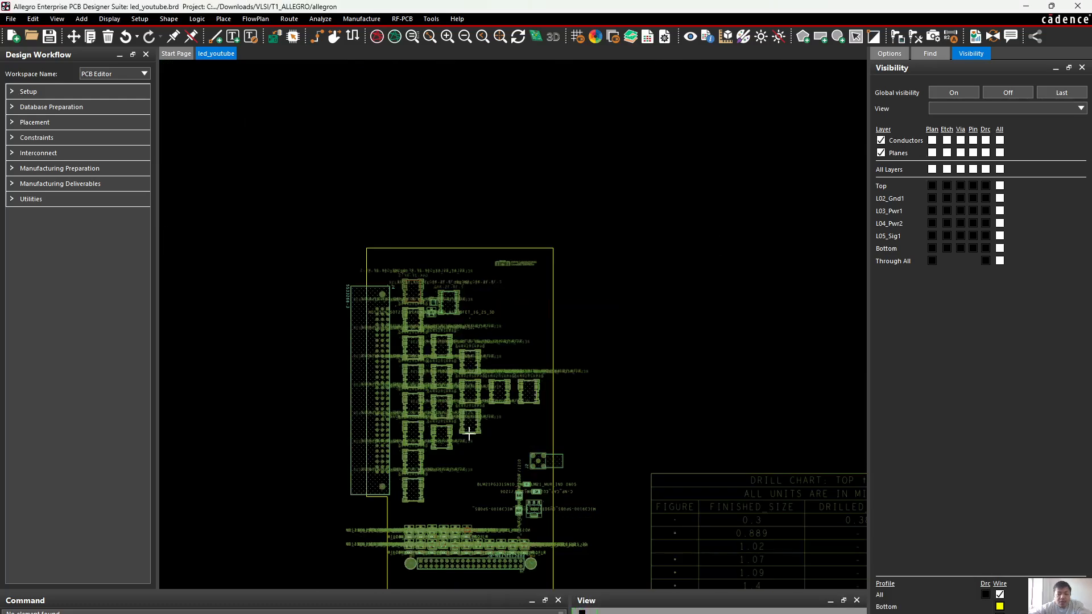
{"action": "scroll", "coordinate": [421, 446], "scroll_direction": "up", "scroll_amount": 3}
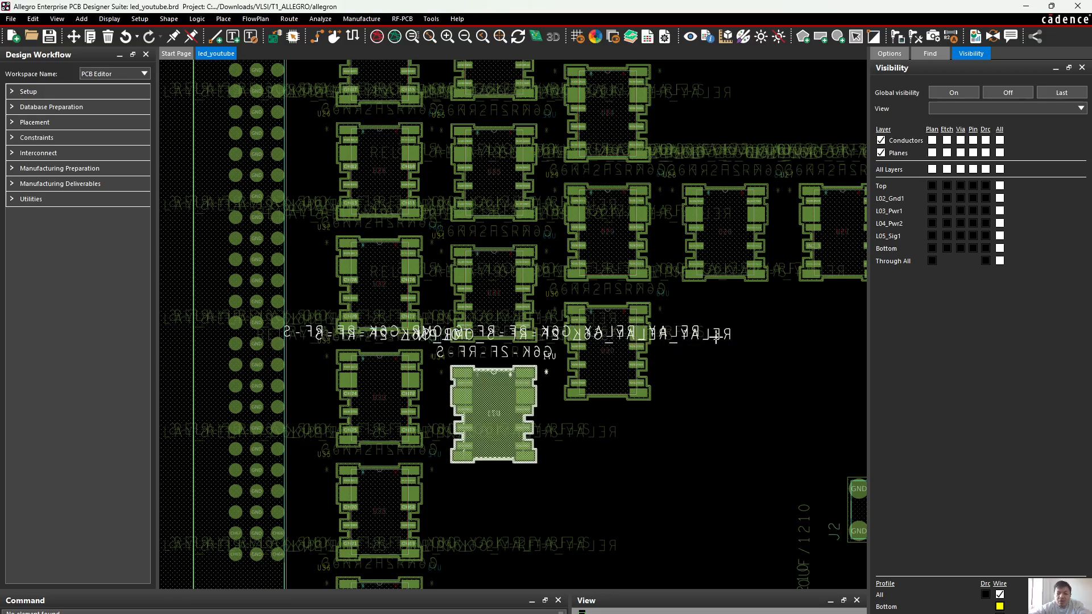
{"action": "scroll", "coordinate": [716, 337], "scroll_direction": "down", "scroll_amount": 1}
{"action": "middle_click_drag", "start_coordinate": [715, 336], "coordinate": [695, 326]}
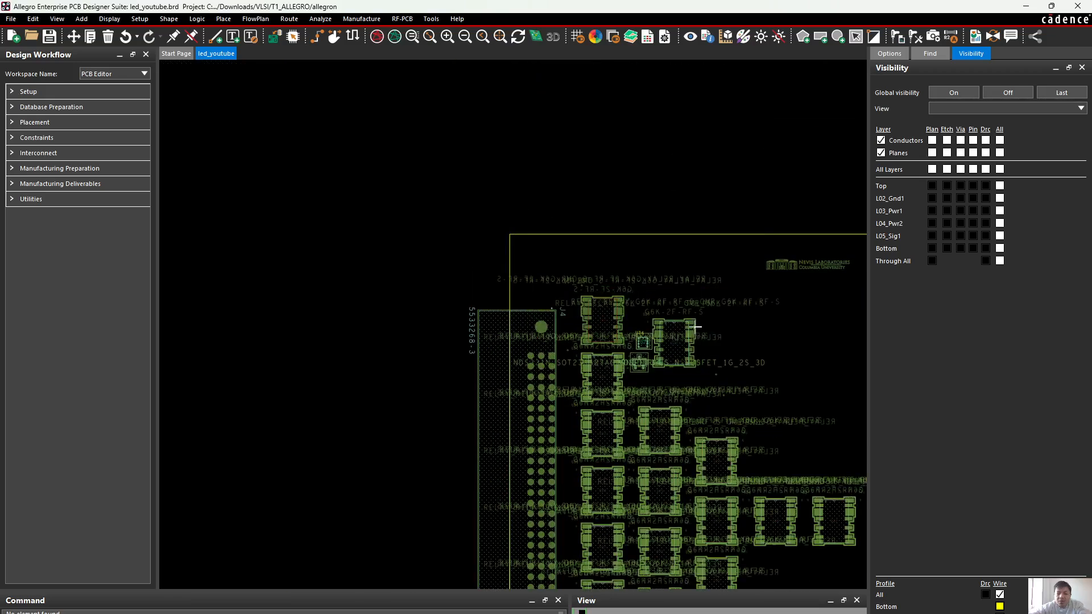
{"action": "scroll", "coordinate": [715, 297], "scroll_direction": "up", "scroll_amount": 1}
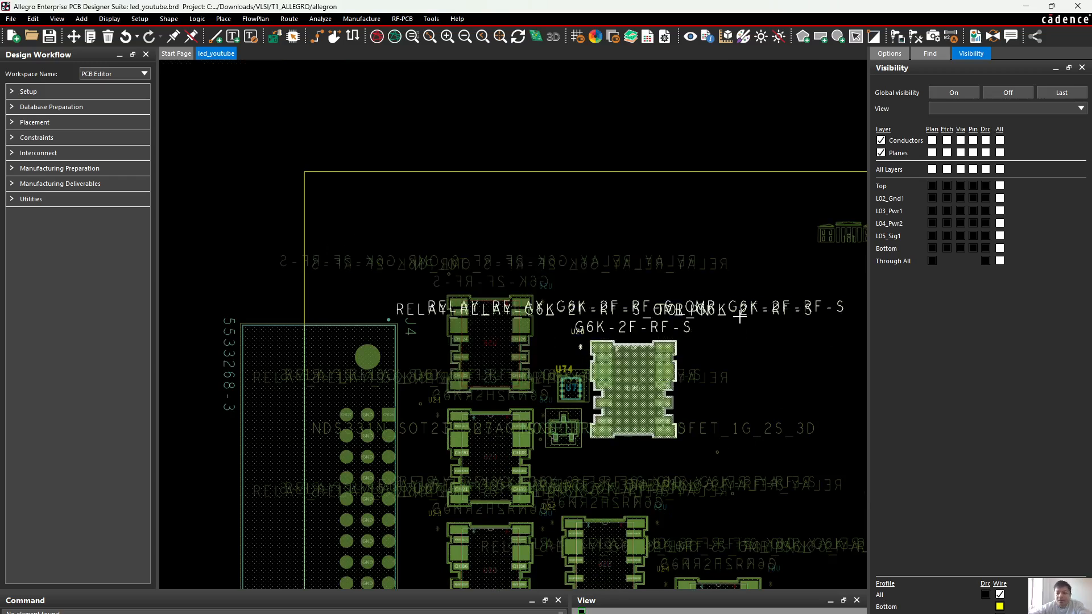
{"action": "scroll", "coordinate": [506, 213], "scroll_direction": "down", "scroll_amount": 1}
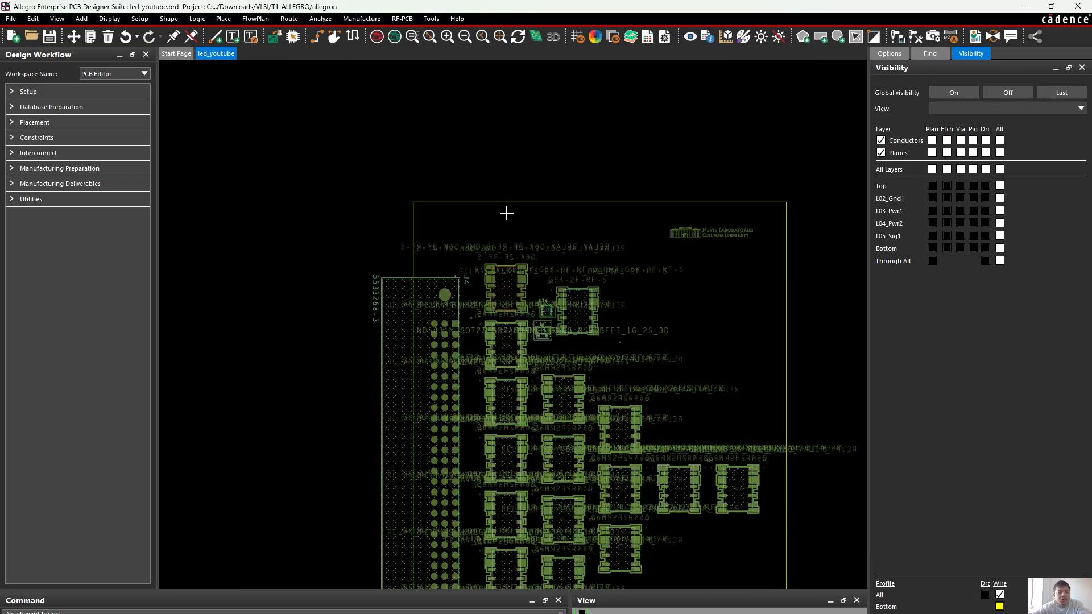
Refresh the board's package and mechanical symbols, updating symbol padstacks from the library and resetting symbol text location and size
{"action": "left_click_drag", "start_coordinate": [352, 5], "coordinate": [433, 0]}
{"action": "left_click", "coordinate": [223, 19]}
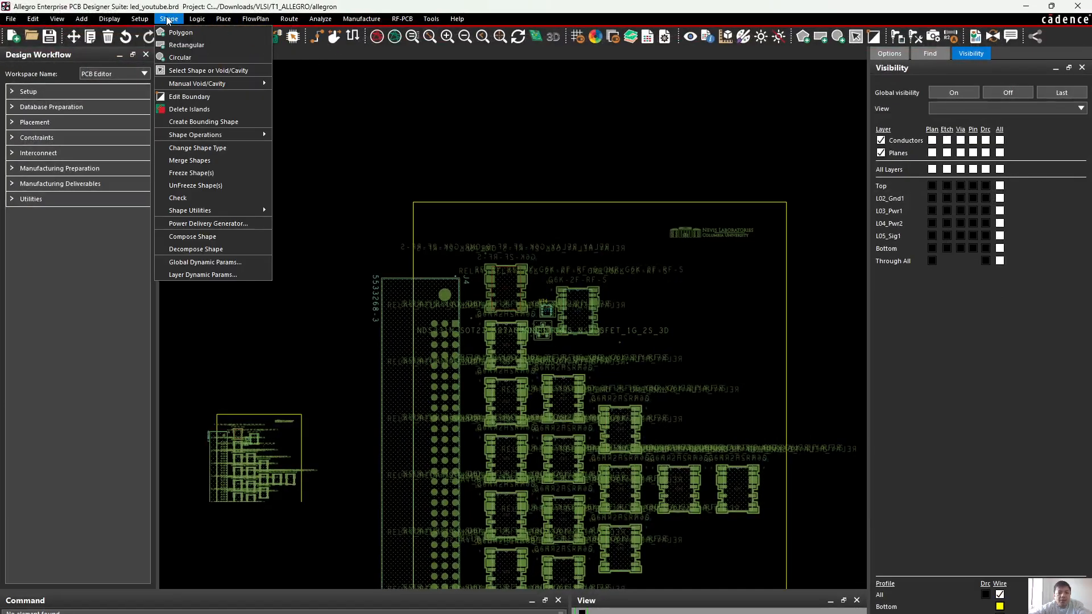
{"action": "mouse_move", "coordinate": [188, 21]}
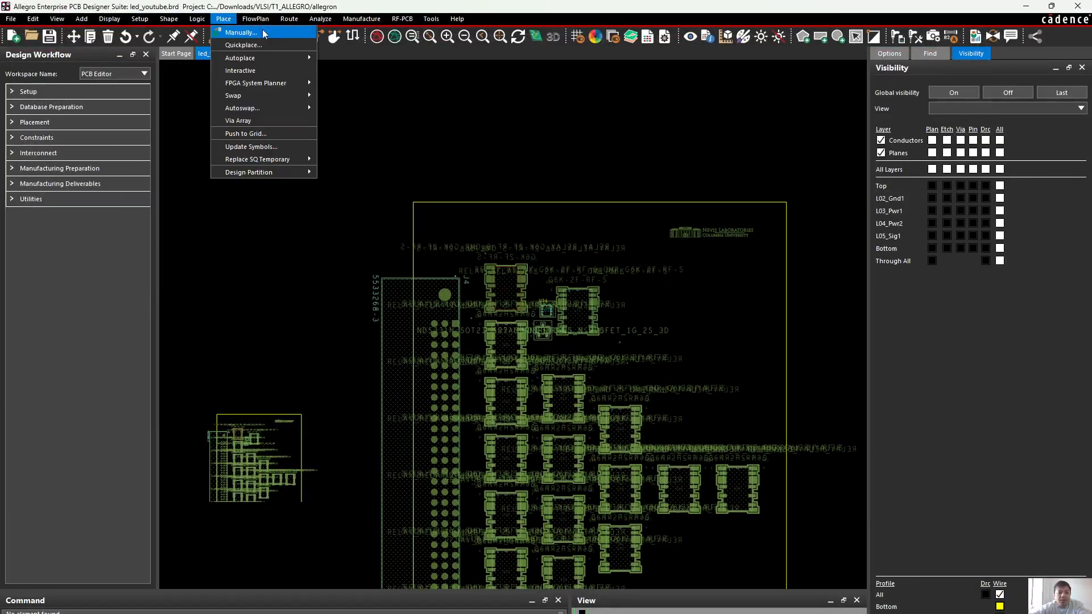
{"action": "mouse_move", "coordinate": [226, 21]}
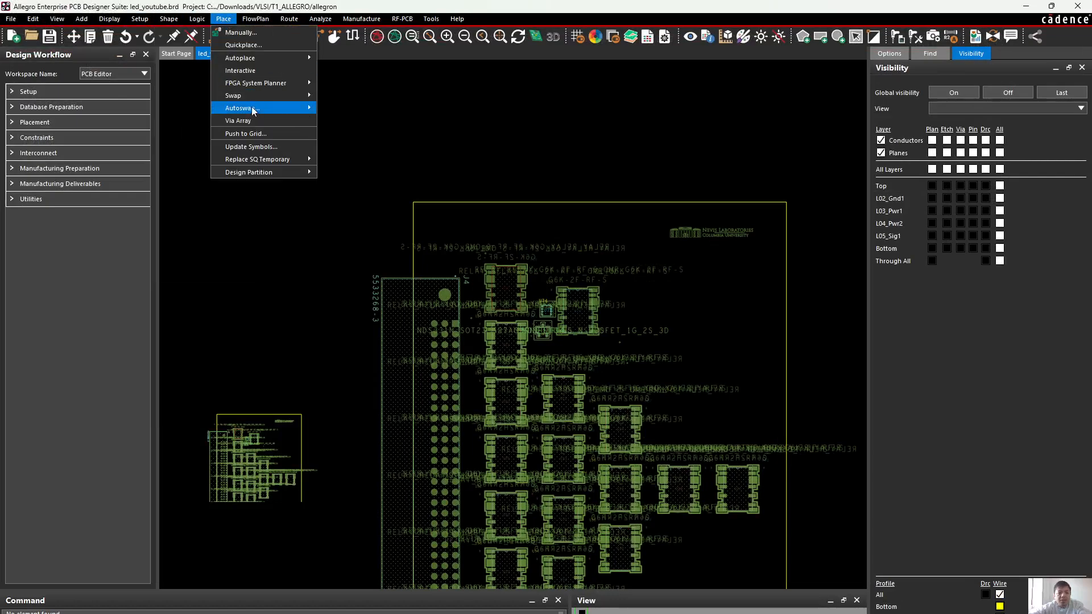
{"action": "left_click", "coordinate": [248, 147]}
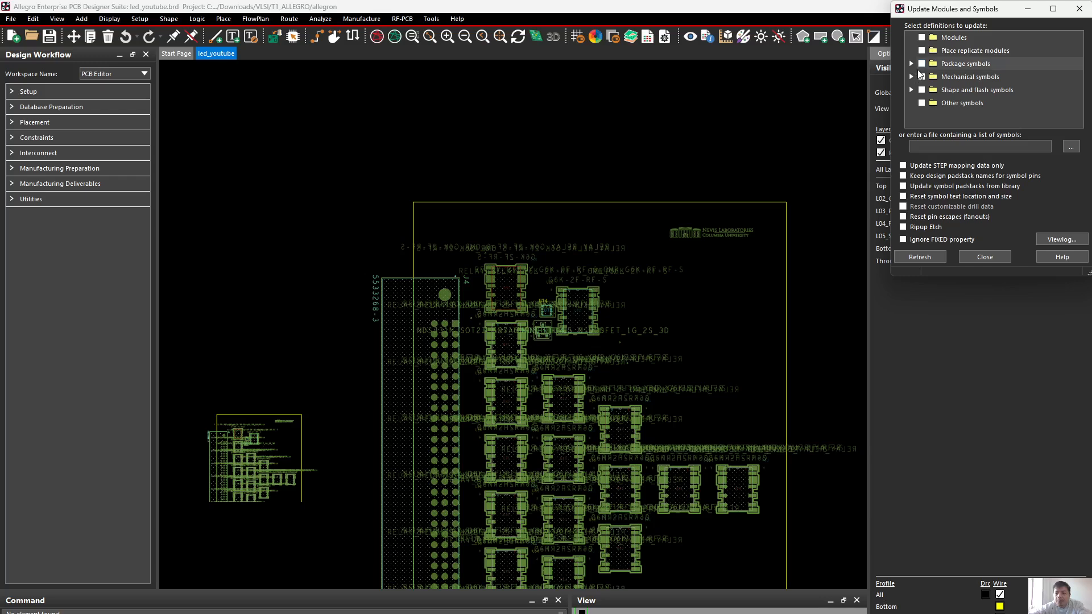
{"action": "left_click_drag", "start_coordinate": [961, 10], "coordinate": [838, 86]}
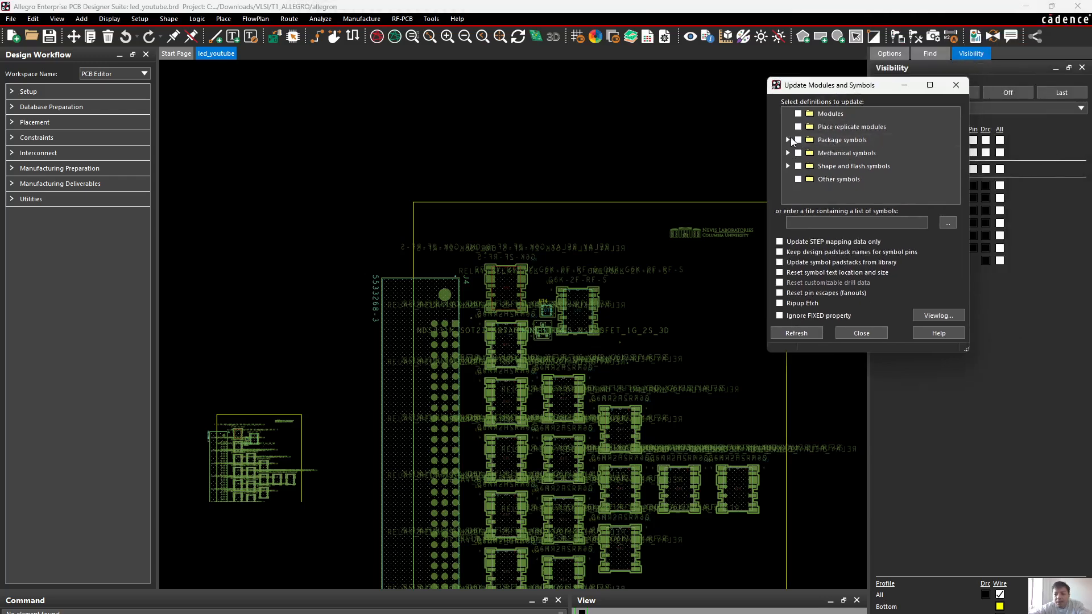
{"action": "left_click", "coordinate": [798, 140]}
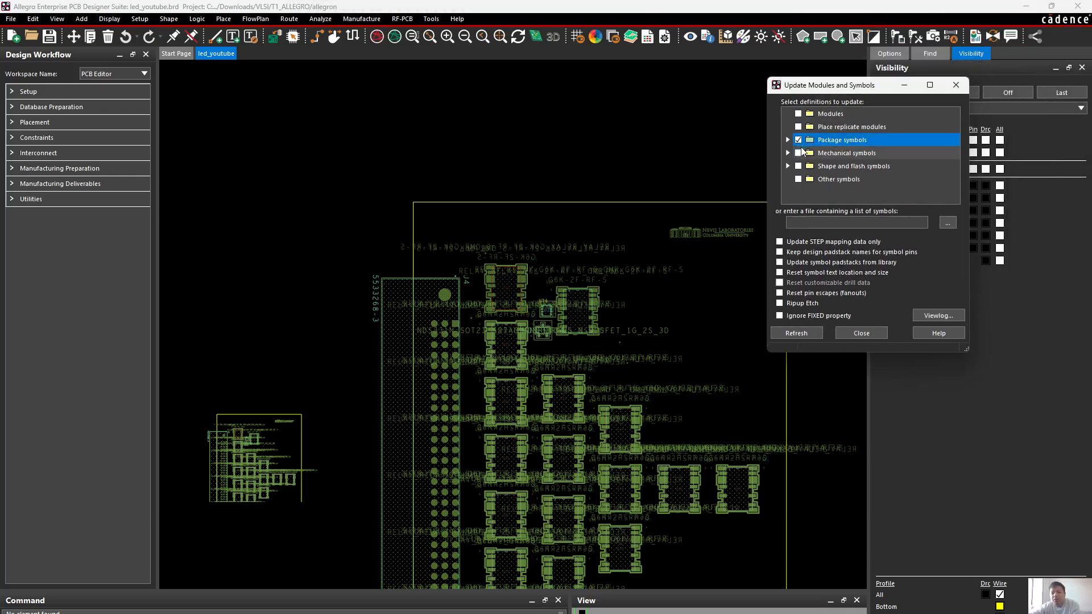
{"action": "left_click", "coordinate": [799, 153]}
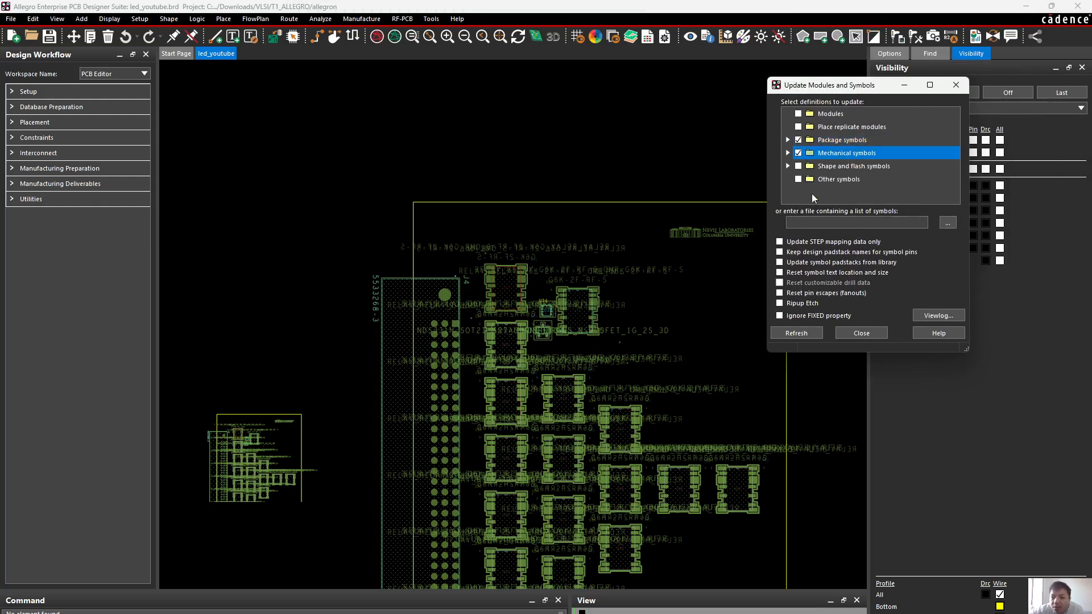
{"action": "left_click", "coordinate": [780, 263]}
{"action": "left_click", "coordinate": [779, 272]}
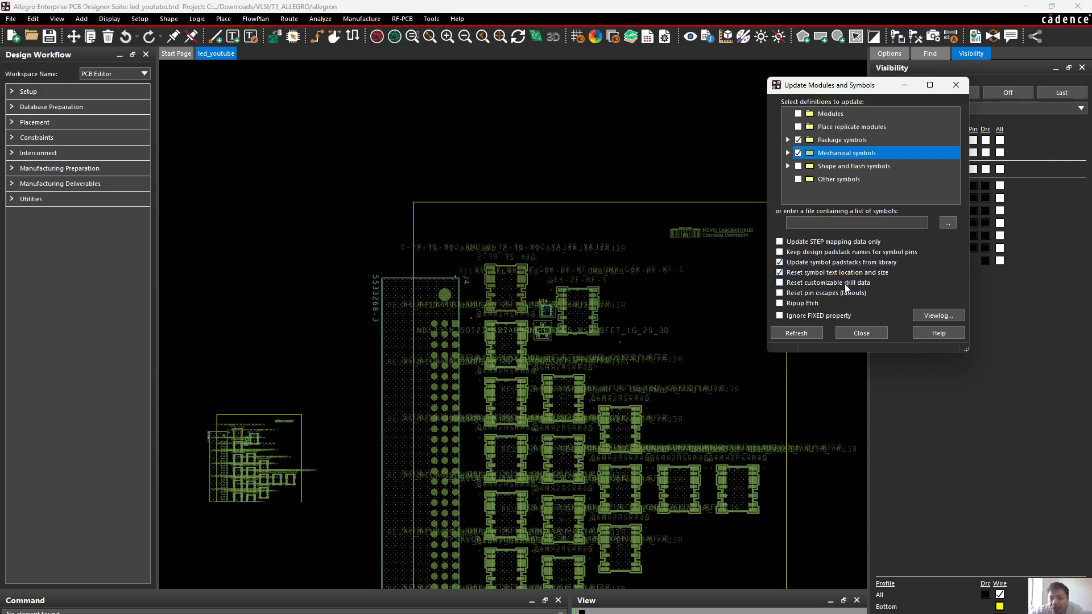
{"action": "left_click", "coordinate": [791, 334]}
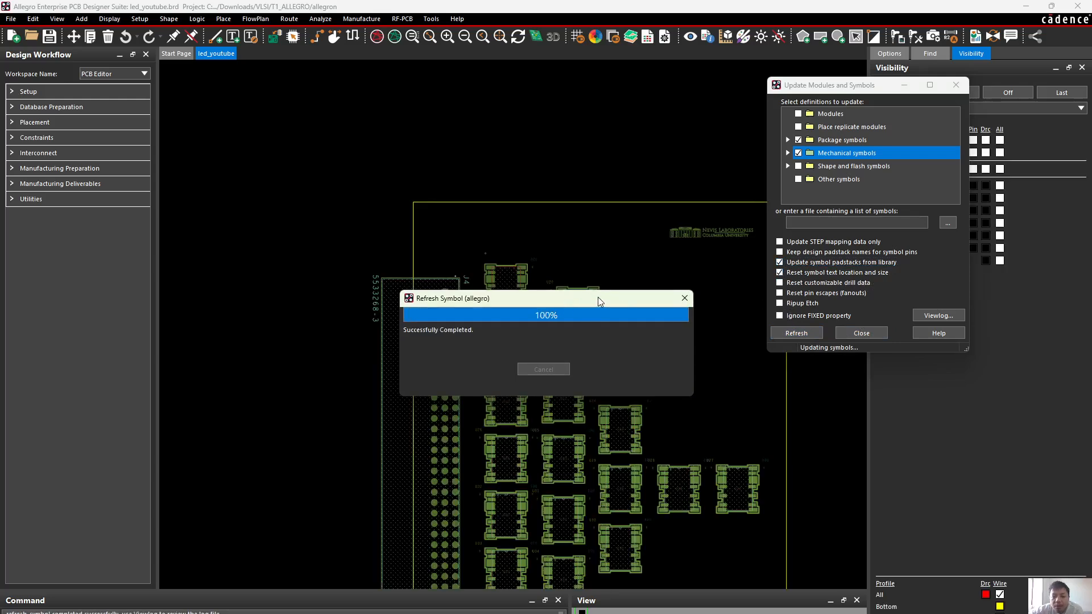
Inspect the refreshed relays and the MOSFET near U20, U21 and U74 for leftover label texts
{"action": "scroll", "coordinate": [637, 359], "scroll_direction": "up", "scroll_amount": 2}
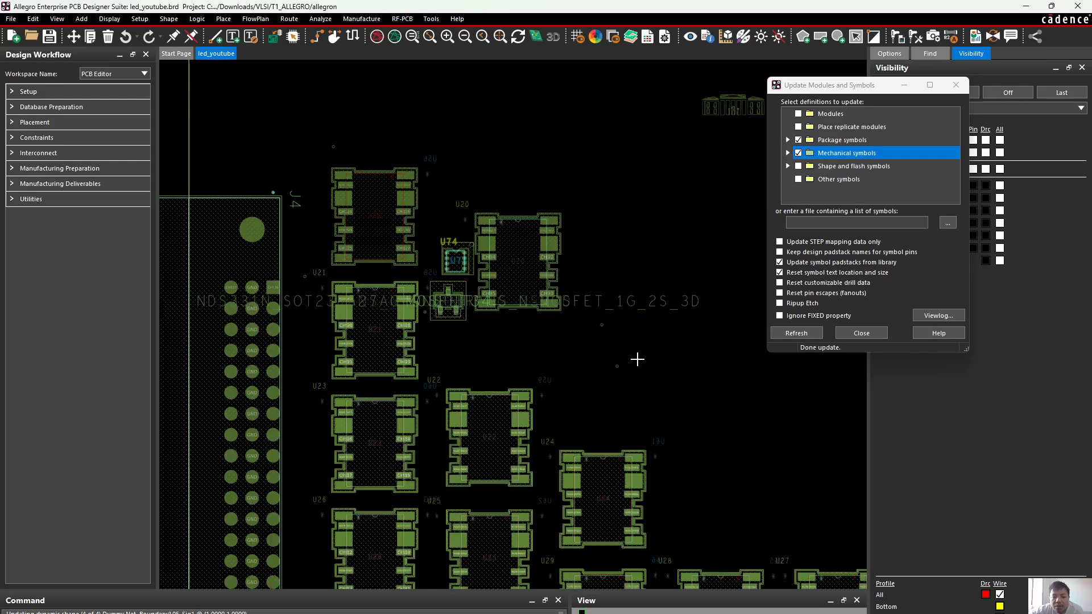
{"action": "scroll", "coordinate": [638, 359], "scroll_direction": "down", "scroll_amount": 3}
{"action": "scroll", "coordinate": [592, 321], "scroll_direction": "up", "scroll_amount": 5}
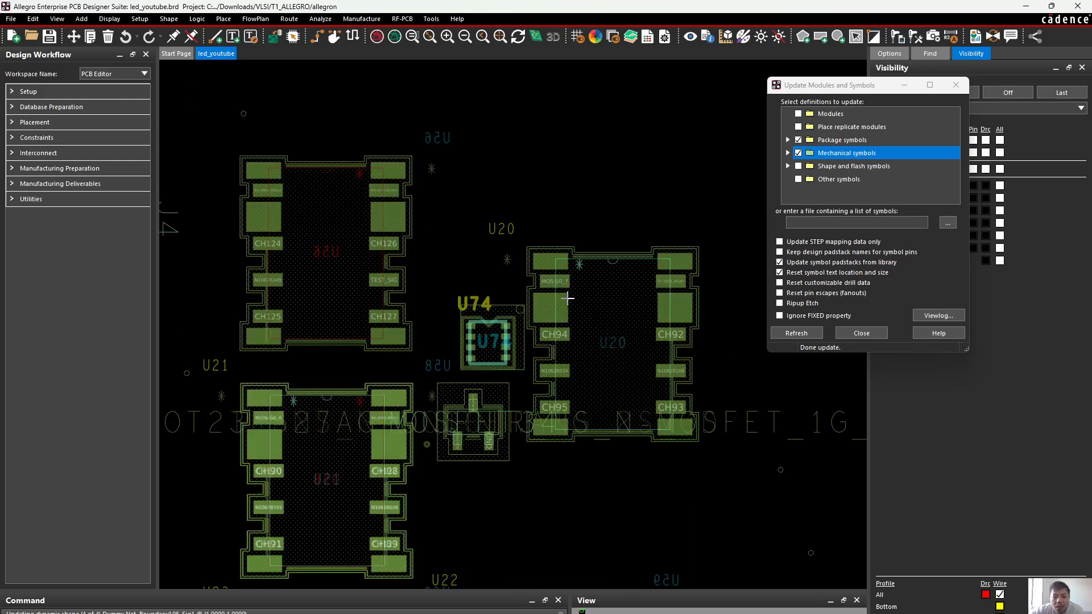
{"action": "scroll", "coordinate": [567, 297], "scroll_direction": "down", "scroll_amount": 2}
{"action": "scroll", "coordinate": [514, 247], "scroll_direction": "up", "scroll_amount": 3}
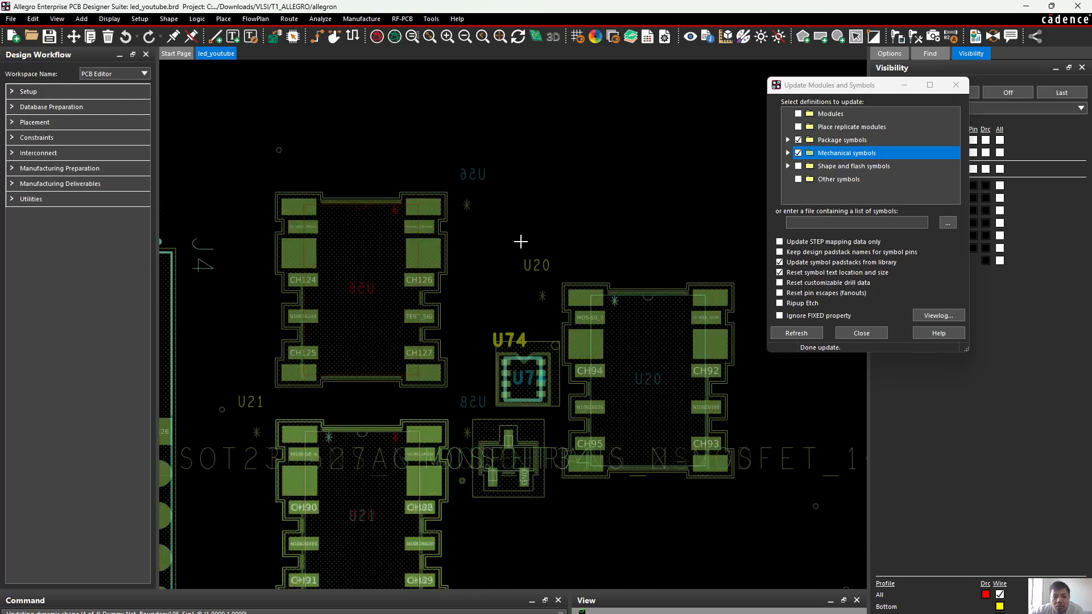
{"action": "scroll", "coordinate": [520, 239], "scroll_direction": "down", "scroll_amount": 3}
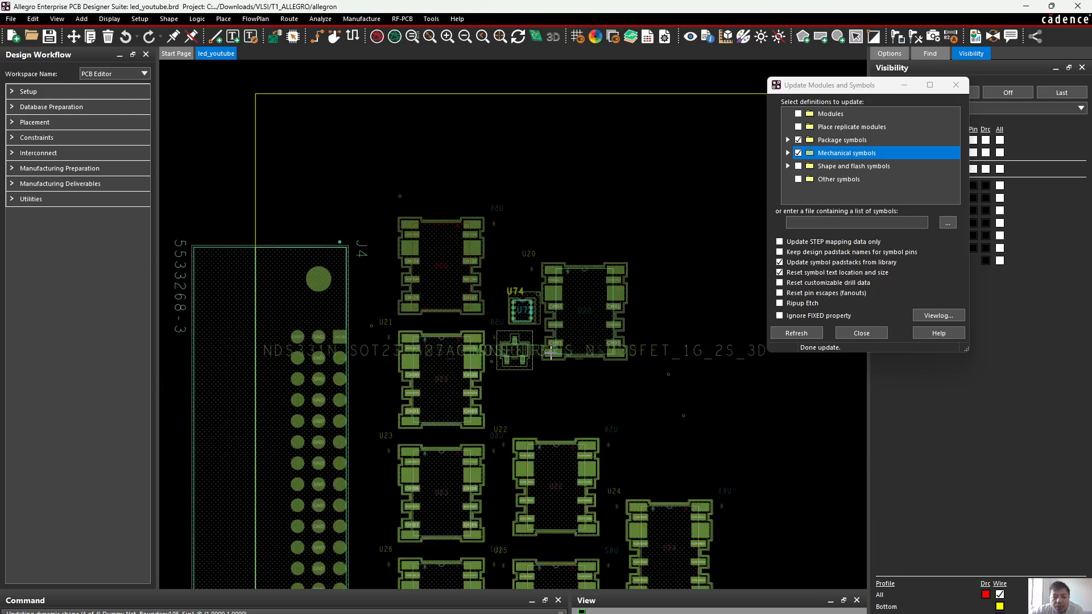
{"action": "scroll", "coordinate": [551, 353], "scroll_direction": "down", "scroll_amount": 2}
{"action": "scroll", "coordinate": [567, 329], "scroll_direction": "up", "scroll_amount": 4}
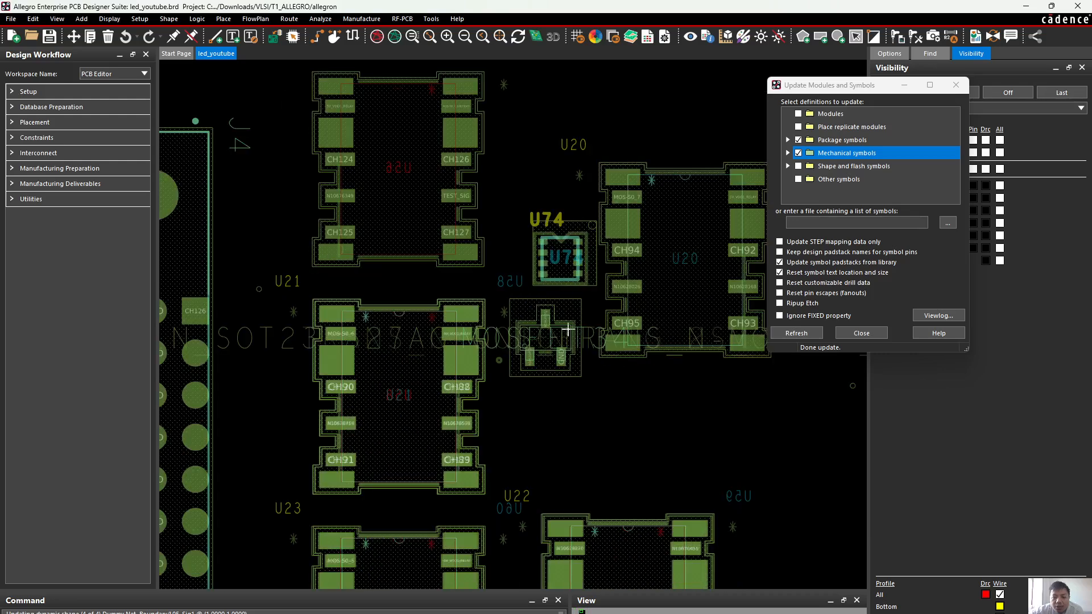
Recheck the label texts around the MOSFET near U74 and close the module and symbol update window
{"action": "scroll", "coordinate": [560, 318], "scroll_direction": "up", "scroll_amount": 2}
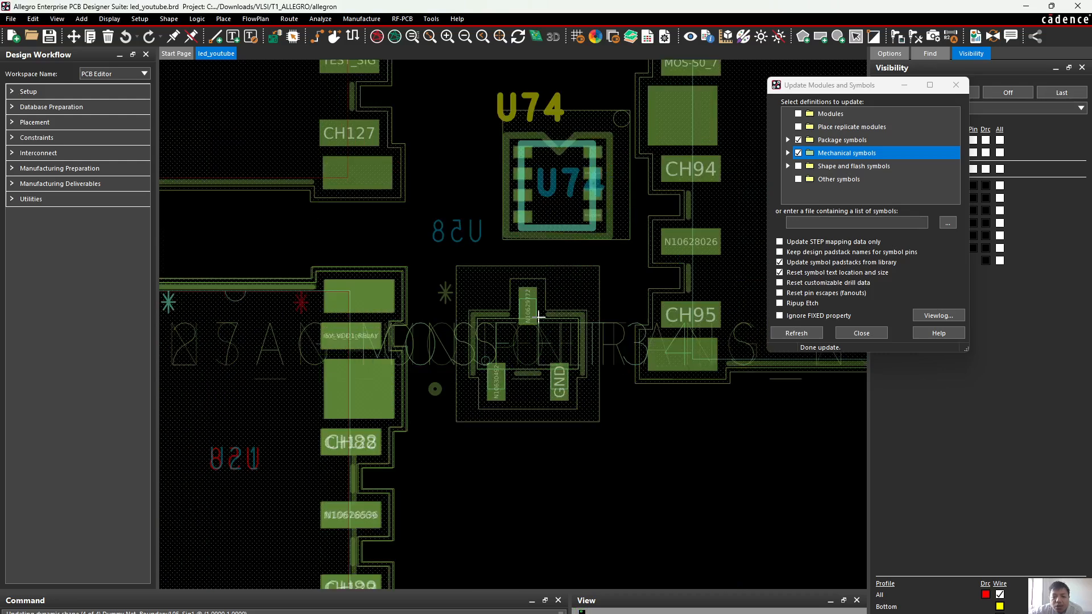
{"action": "scroll", "coordinate": [540, 316], "scroll_direction": "down", "scroll_amount": 3}
{"action": "scroll", "coordinate": [569, 278], "scroll_direction": "up", "scroll_amount": 2}
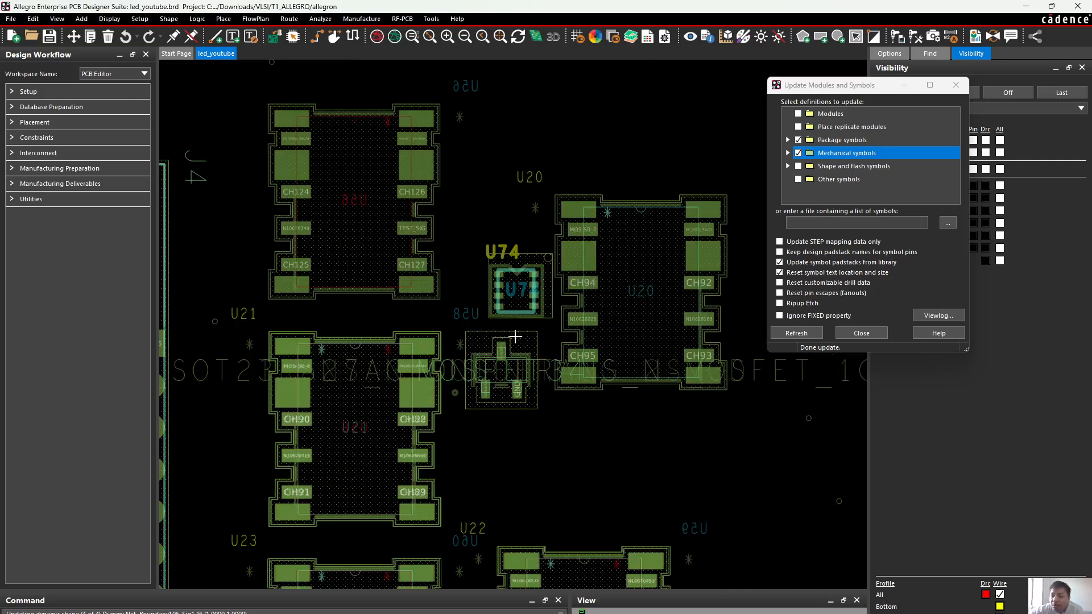
{"action": "left_click", "coordinate": [861, 333]}
Inspect U74, relay U20 and the neighbouring MOSFET outlines on the refreshed board
{"action": "scroll", "coordinate": [526, 275], "scroll_direction": "up", "scroll_amount": 3}
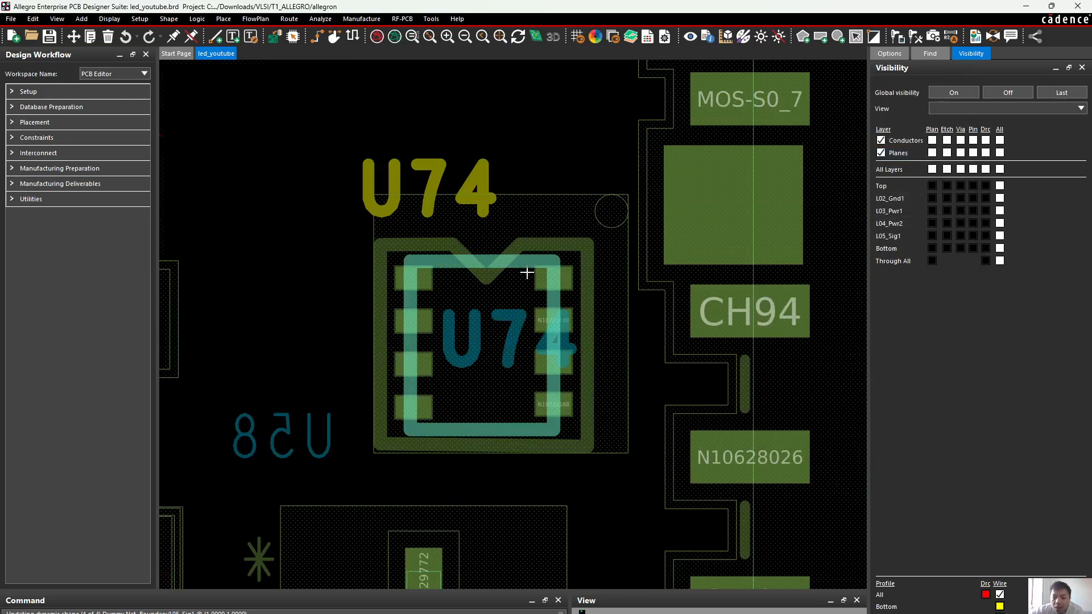
{"action": "scroll", "coordinate": [527, 273], "scroll_direction": "down", "scroll_amount": 3}
{"action": "scroll", "coordinate": [531, 274], "scroll_direction": "right", "scroll_amount": 3}
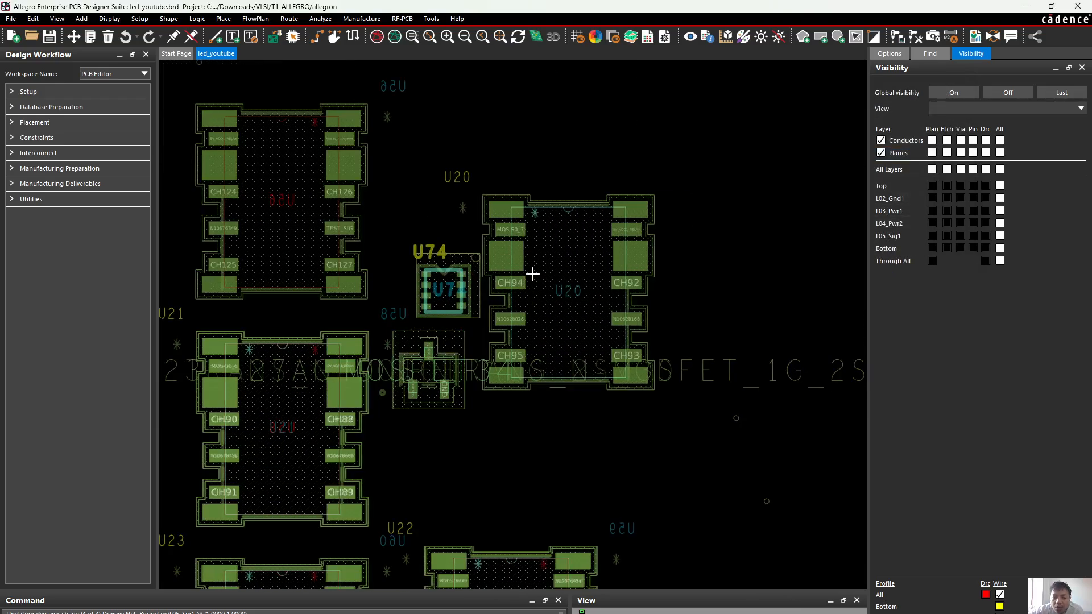
{"action": "scroll", "coordinate": [530, 273], "scroll_direction": "left", "scroll_amount": 2}
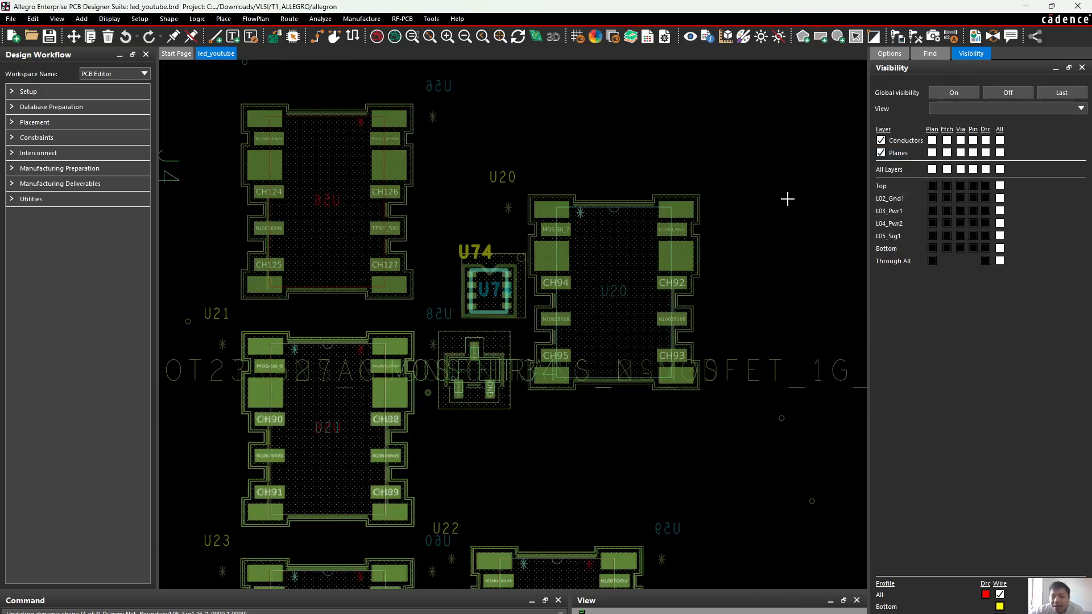
{"action": "scroll", "coordinate": [722, 200], "scroll_direction": "up", "scroll_amount": 2}
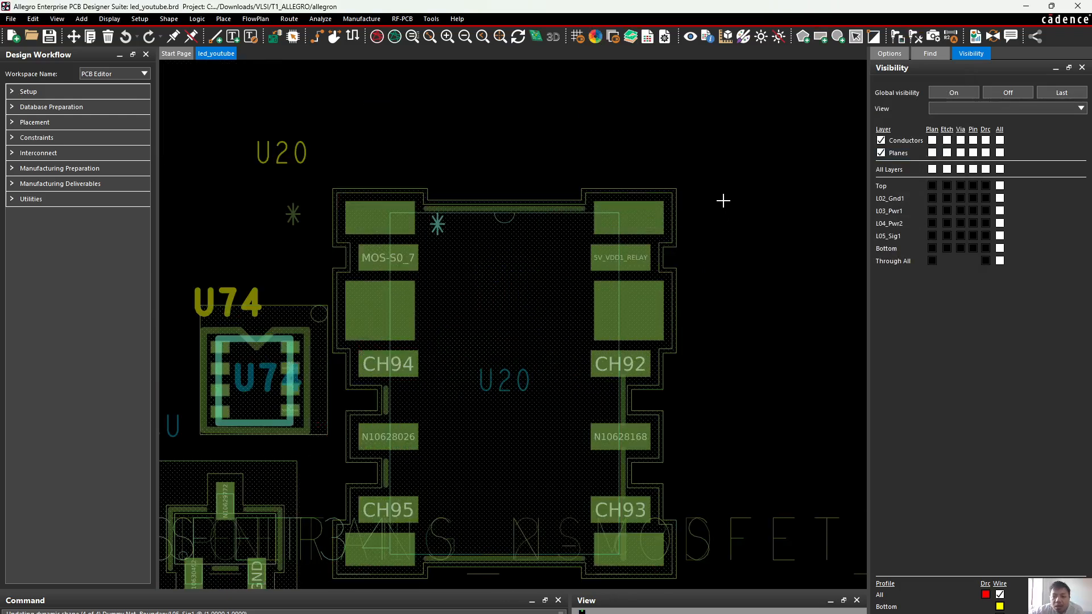
{"action": "scroll", "coordinate": [723, 201], "scroll_direction": "down", "scroll_amount": 2}
{"action": "scroll", "coordinate": [582, 275], "scroll_direction": "up", "scroll_amount": 2}
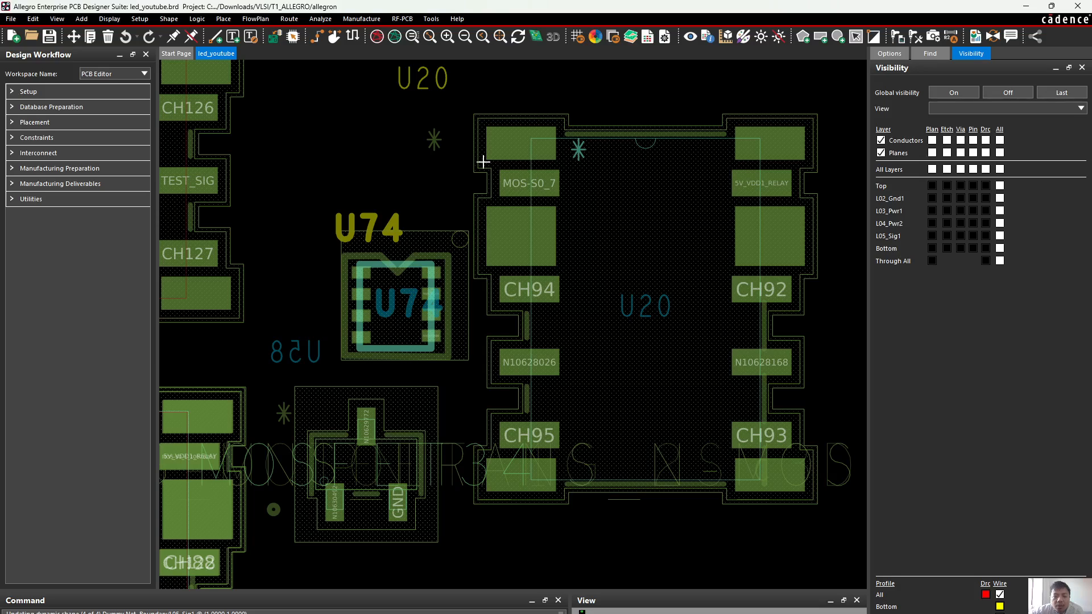
Open the board in Allegro 3D Canvas with all layers, all objects and primary models, and maximize the view
{"action": "left_click", "coordinate": [537, 37]}
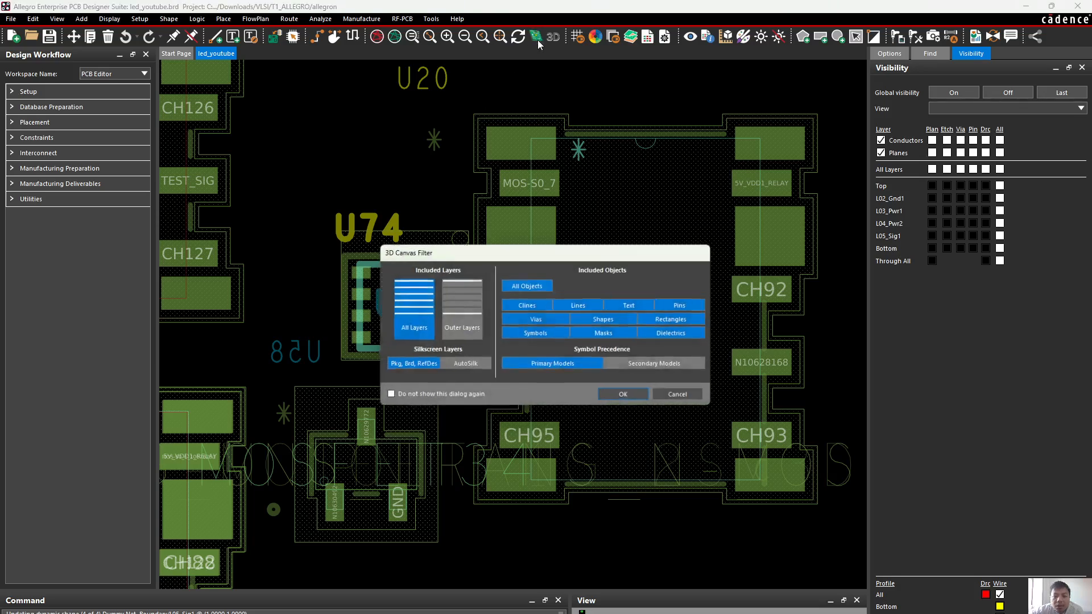
{"action": "left_click", "coordinate": [624, 397]}
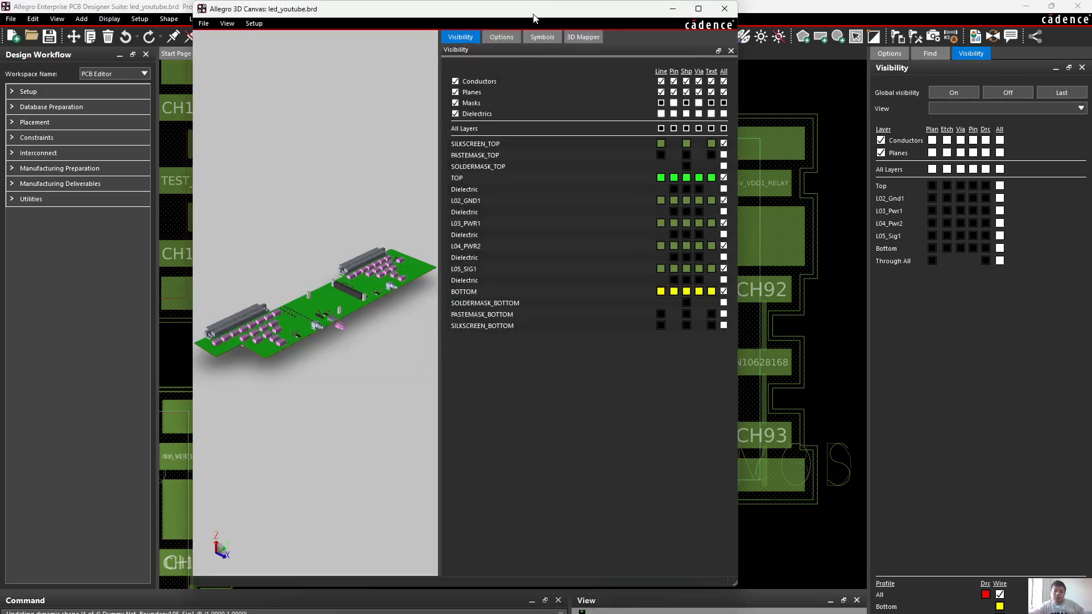
{"action": "double_click", "coordinate": [533, 15]}
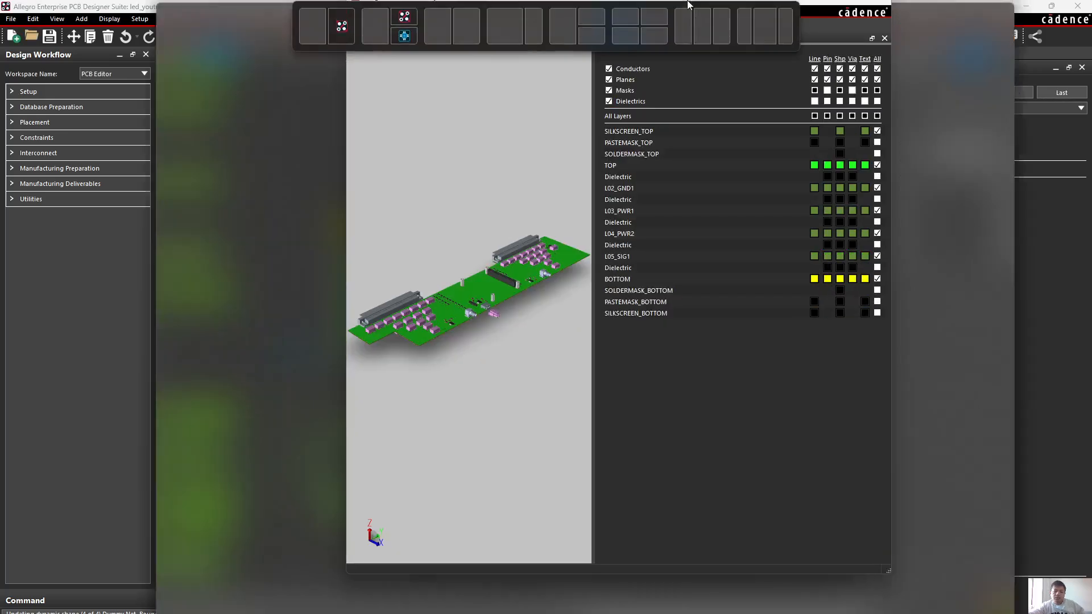
Examine the 3D models of U74, the MOSFET beside it and relay U20 for silkscreen and placement
{"action": "scroll", "coordinate": [520, 355], "scroll_direction": "up", "scroll_amount": 5}
{"action": "middle_click_drag", "start_coordinate": [685, 379], "coordinate": [112, 192], "text": "shift"}
{"action": "scroll", "coordinate": [696, 420], "scroll_direction": "up", "scroll_amount": 4}
{"action": "middle_click_drag", "start_coordinate": [386, 196], "coordinate": [545, 273], "text": "shift"}
{"action": "scroll", "coordinate": [551, 312], "scroll_direction": "up", "scroll_amount": 3}
{"action": "middle_click_drag", "start_coordinate": [631, 276], "coordinate": [494, 265]}
{"action": "scroll", "coordinate": [507, 246], "scroll_direction": "up", "scroll_amount": 2}
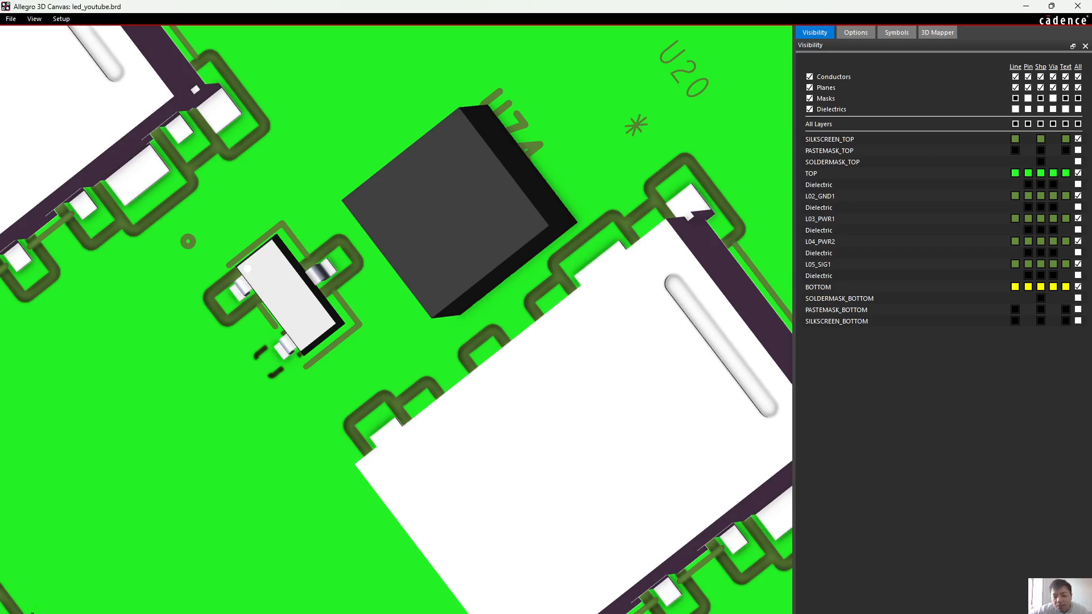
Check the pads and outline of the bme280 package drawing, and return to the 3D board view
{"action": "mouse_move", "coordinate": [745, 613]}
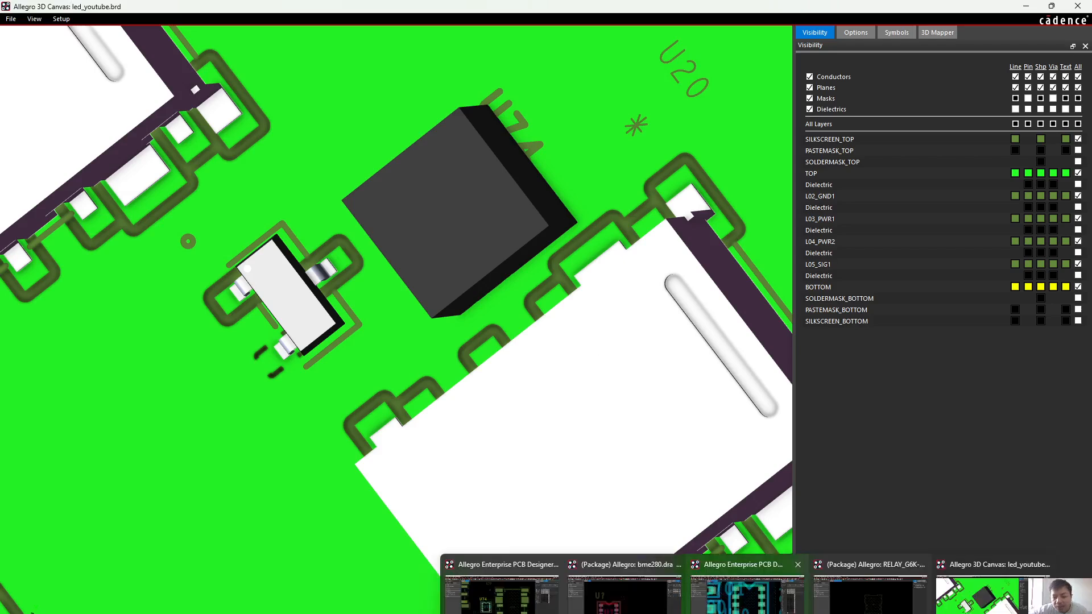
{"action": "left_click", "coordinate": [624, 594]}
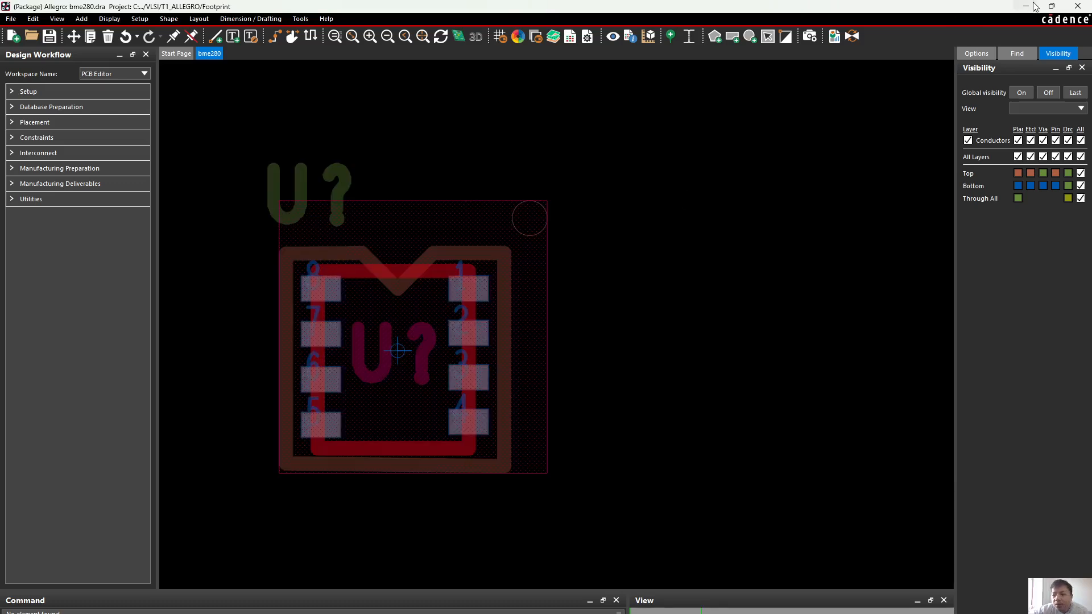
{"action": "left_click", "coordinate": [1033, 5]}
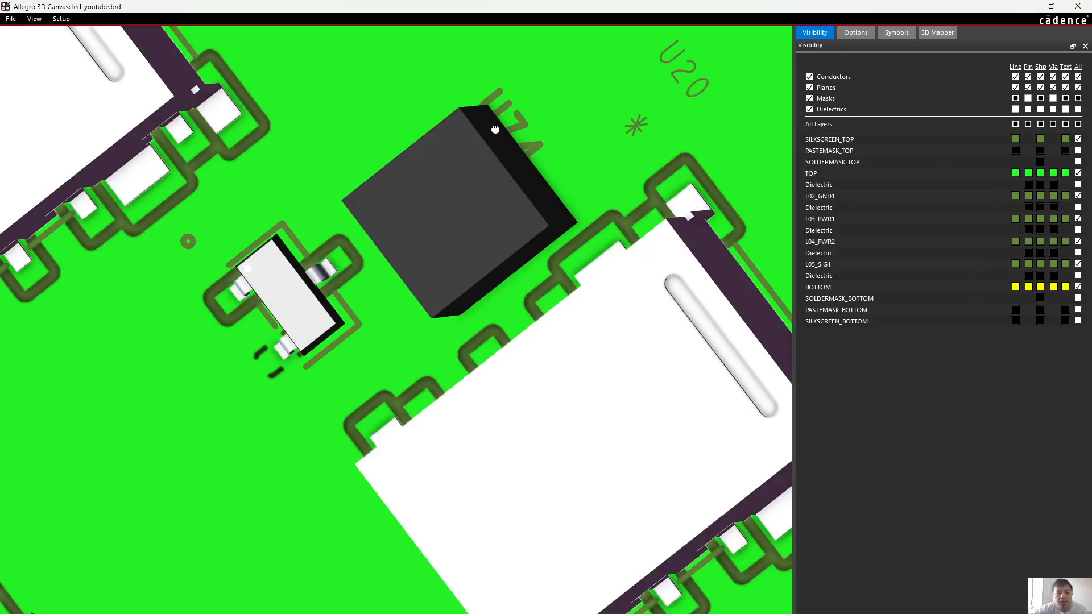
Examine U74's 3D body and its reference designator silkscreen from above and from the side
{"action": "middle_click_drag", "start_coordinate": [495, 128], "coordinate": [528, 141], "text": "shift"}
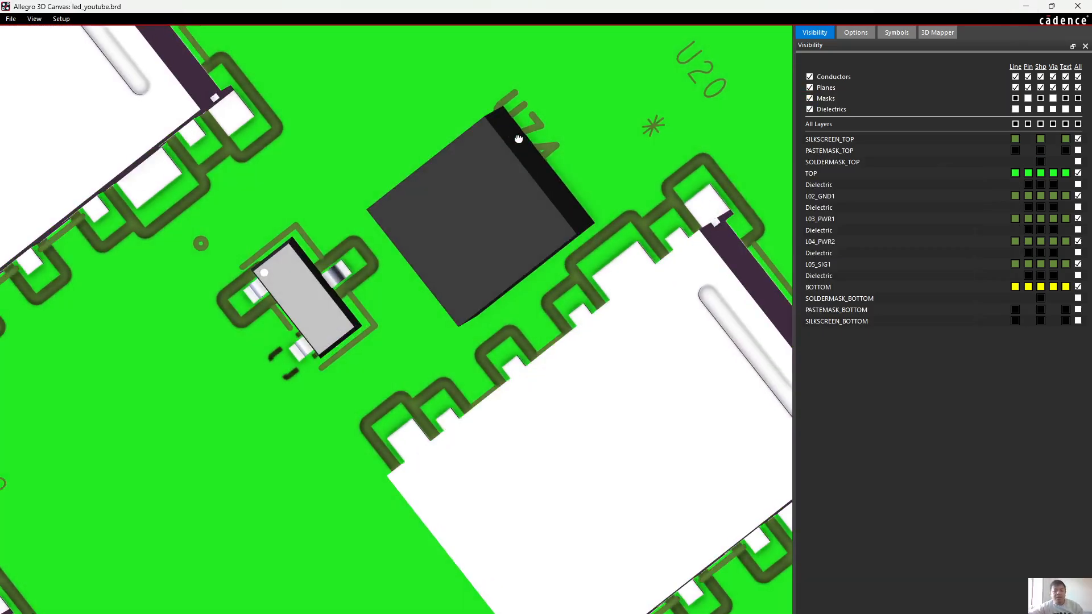
{"action": "scroll", "coordinate": [319, 296], "scroll_direction": "up", "scroll_amount": 3}
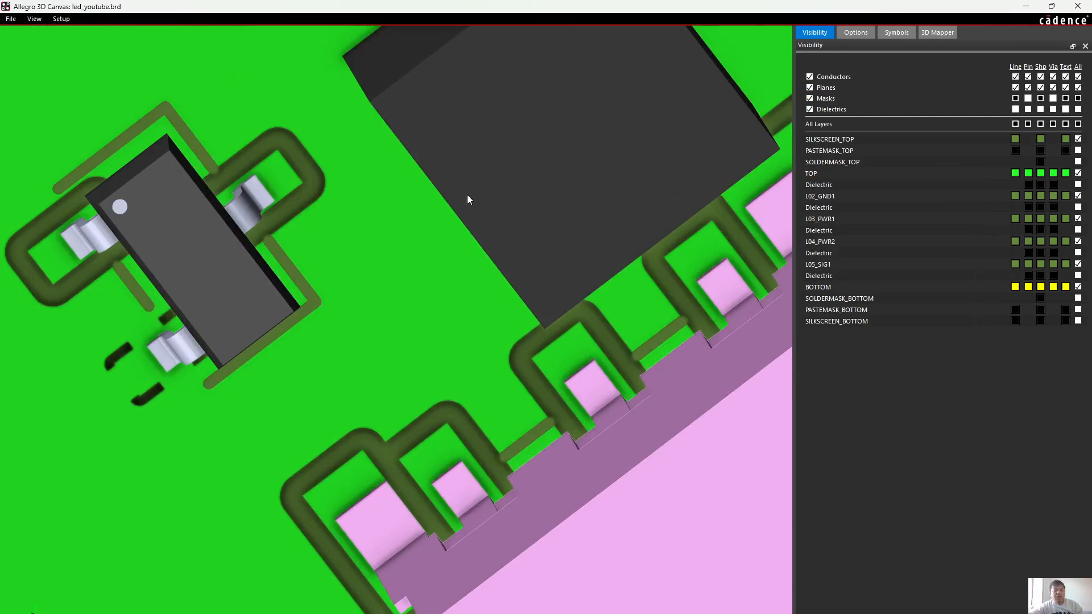
{"action": "scroll", "coordinate": [468, 197], "scroll_direction": "down", "scroll_amount": 3}
{"action": "mouse_move", "coordinate": [468, 197]}
{"action": "middle_mouse_down", "text": "shift"}
{"action": "mouse_move", "coordinate": [499, 173]}
{"action": "mouse_move", "coordinate": [453, 215]}
{"action": "middle_mouse_up", "text": "shift"}
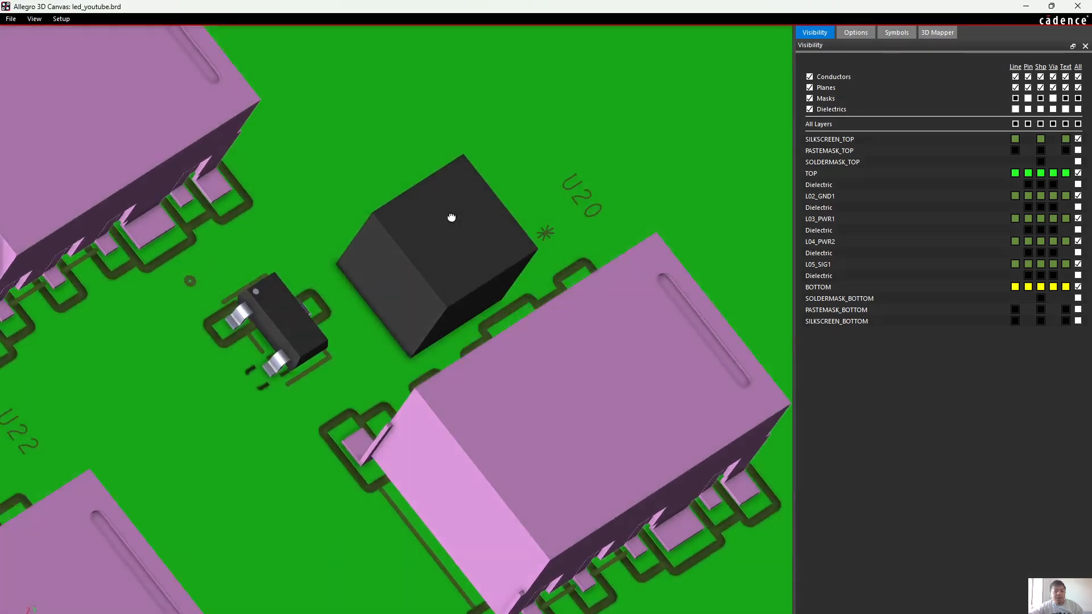
{"action": "scroll", "coordinate": [452, 213], "scroll_direction": "up", "scroll_amount": 5}
{"action": "scroll", "coordinate": [437, 291], "scroll_direction": "up", "scroll_amount": 2}
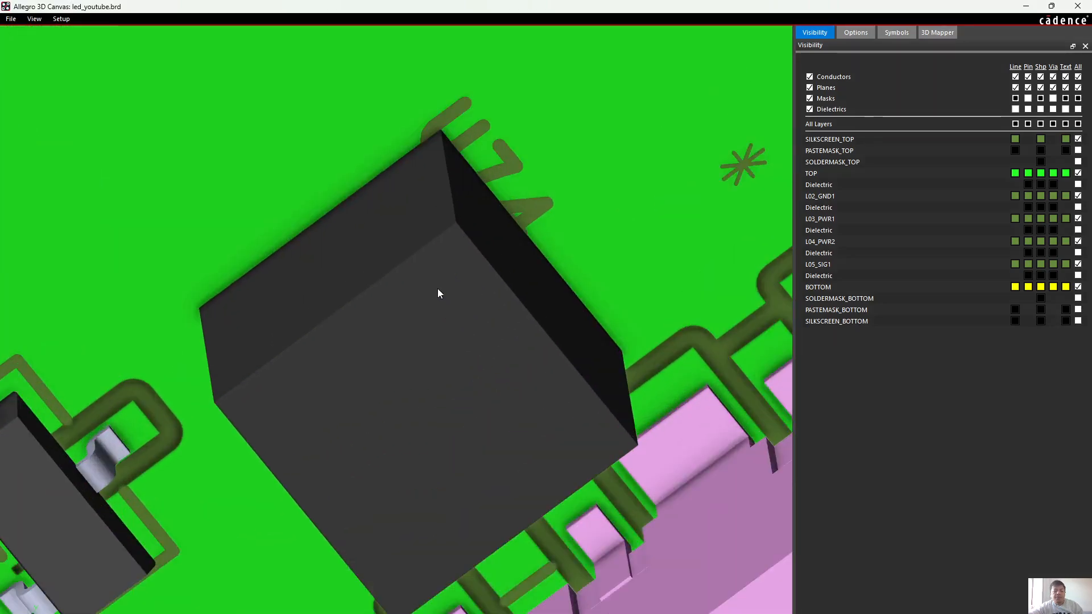
{"action": "scroll", "coordinate": [446, 287], "scroll_direction": "down", "scroll_amount": 3}
Compare U74's 3D model and silkscreen with its footprint on the led_youtube board, and return to the board layout
{"action": "left_click_drag", "start_coordinate": [546, 6], "coordinate": [718, 270]}
{"action": "mouse_move", "coordinate": [721, 613]}
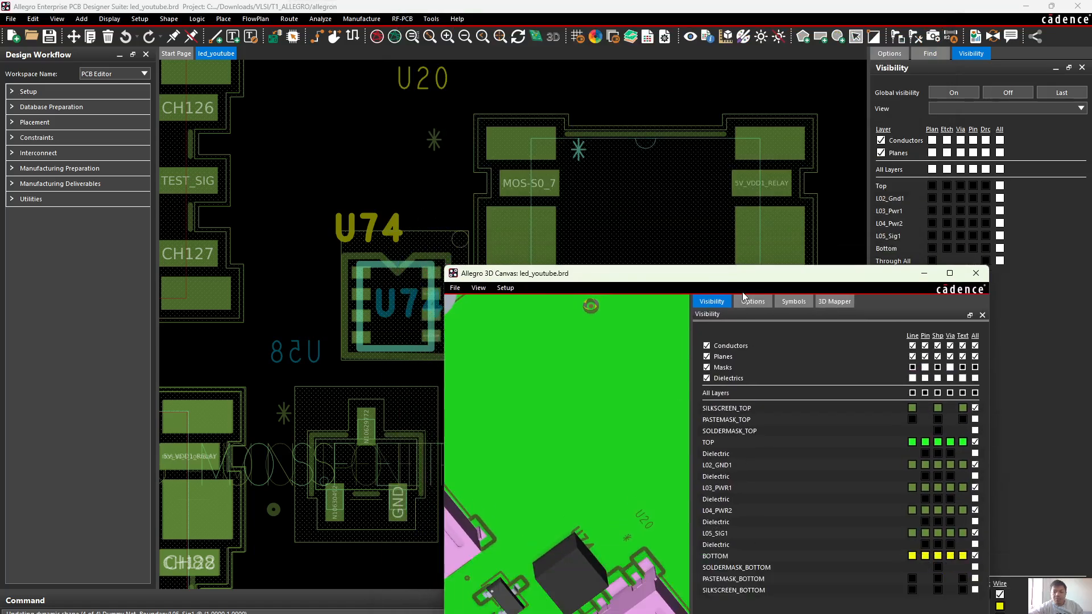
{"action": "left_click_drag", "start_coordinate": [759, 277], "coordinate": [728, 418]}
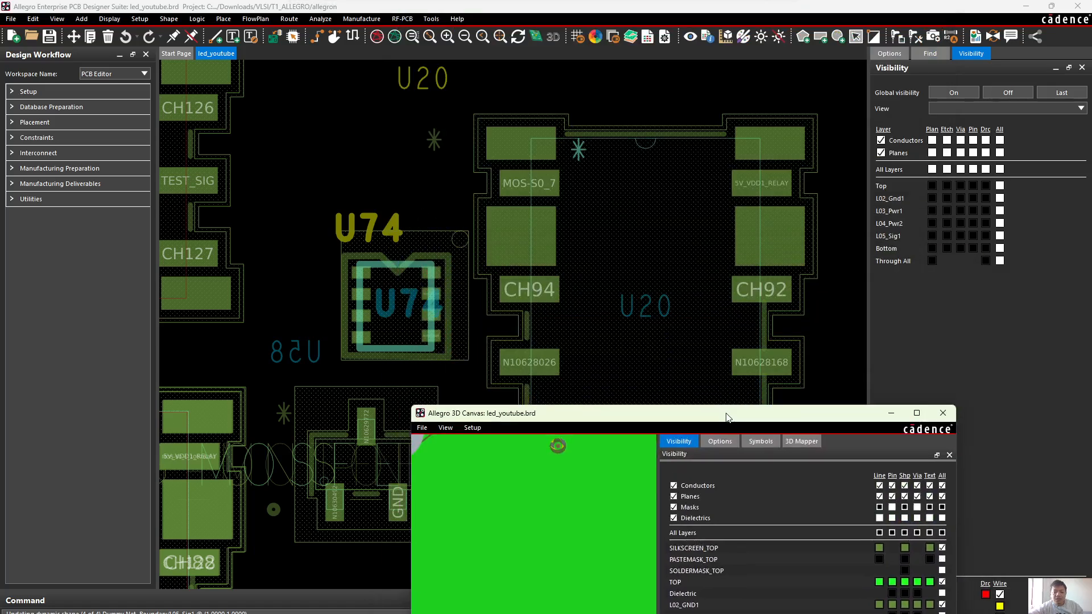
{"action": "double_click", "coordinate": [728, 417]}
{"action": "scroll", "coordinate": [494, 335], "scroll_direction": "up", "scroll_amount": 10}
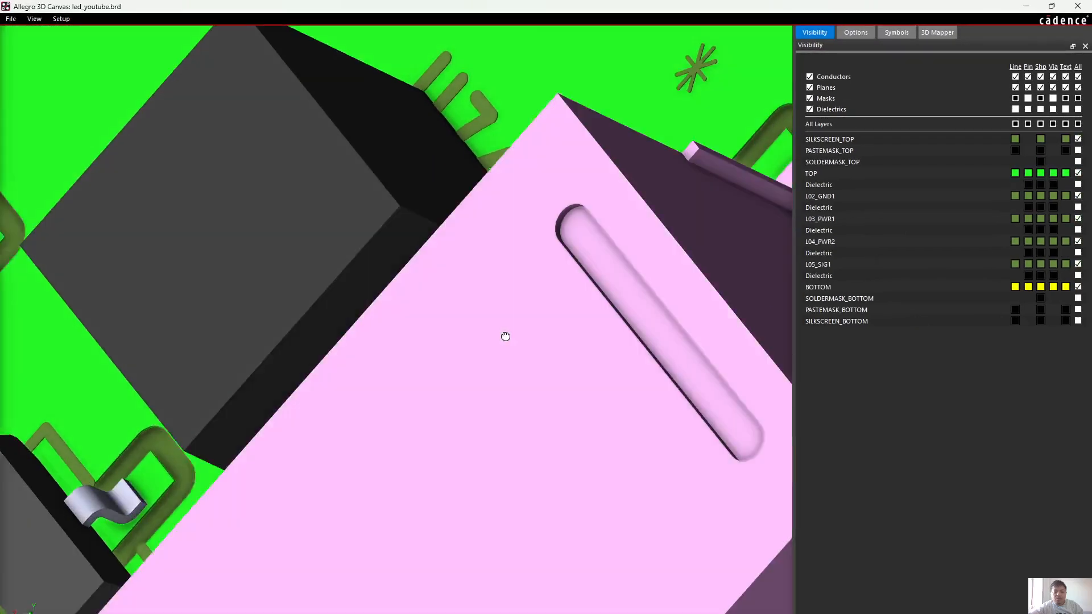
{"action": "middle_click_drag", "start_coordinate": [505, 336], "coordinate": [534, 357]}
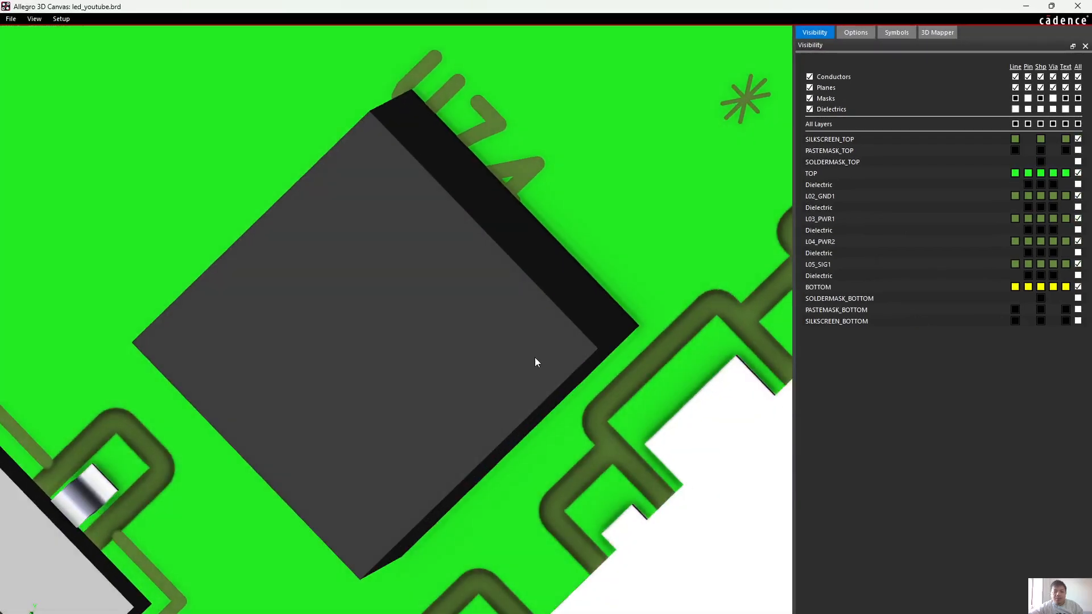
{"action": "scroll", "coordinate": [622, 174], "scroll_direction": "down", "scroll_amount": 5}
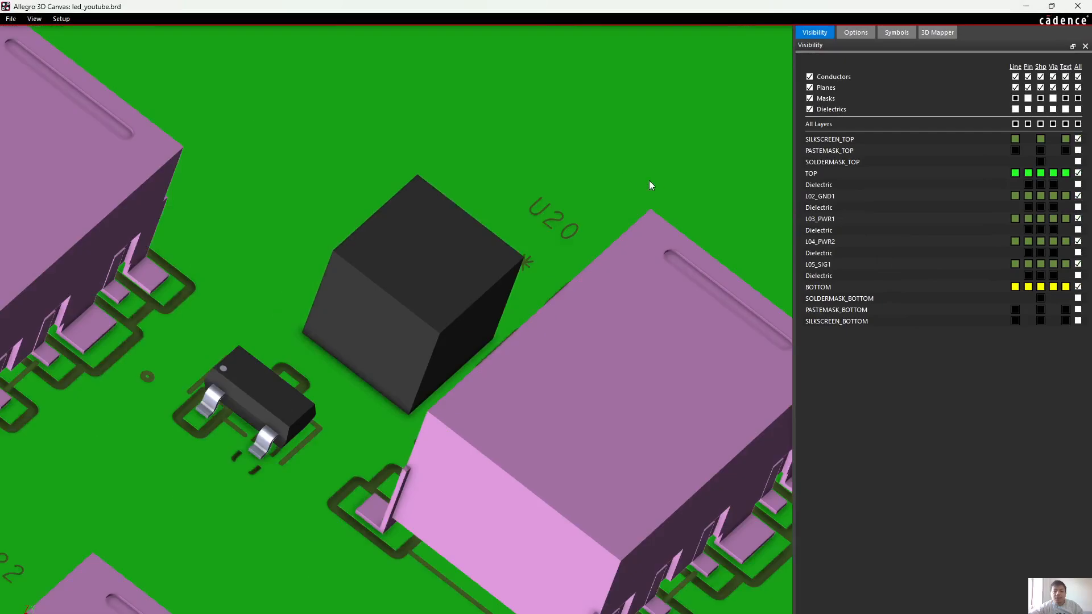
{"action": "scroll", "coordinate": [650, 183], "scroll_direction": "up", "scroll_amount": 3}
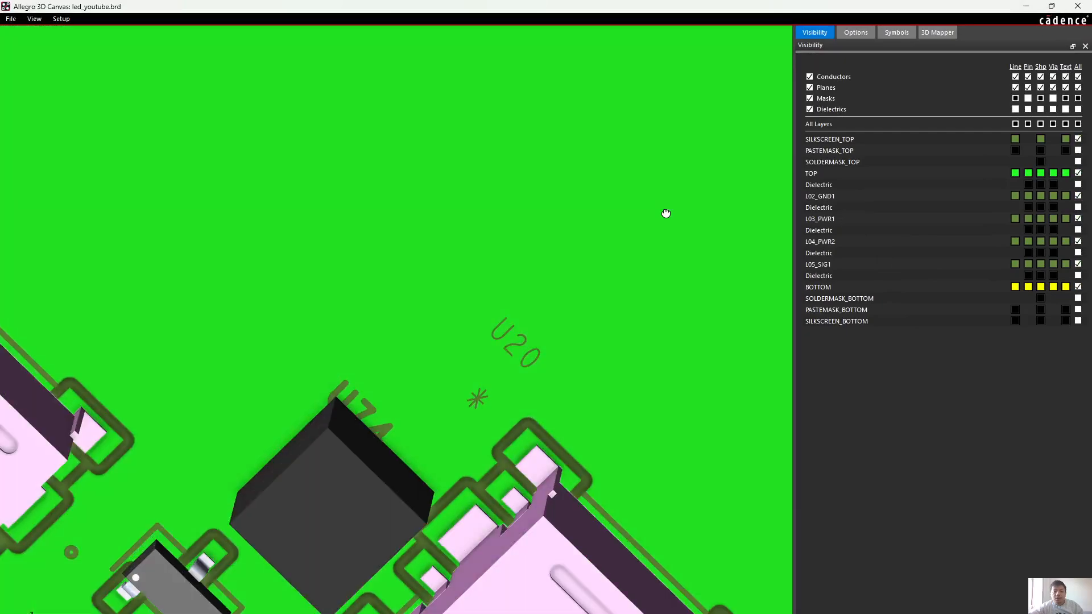
{"action": "left_click", "coordinate": [1028, 7]}
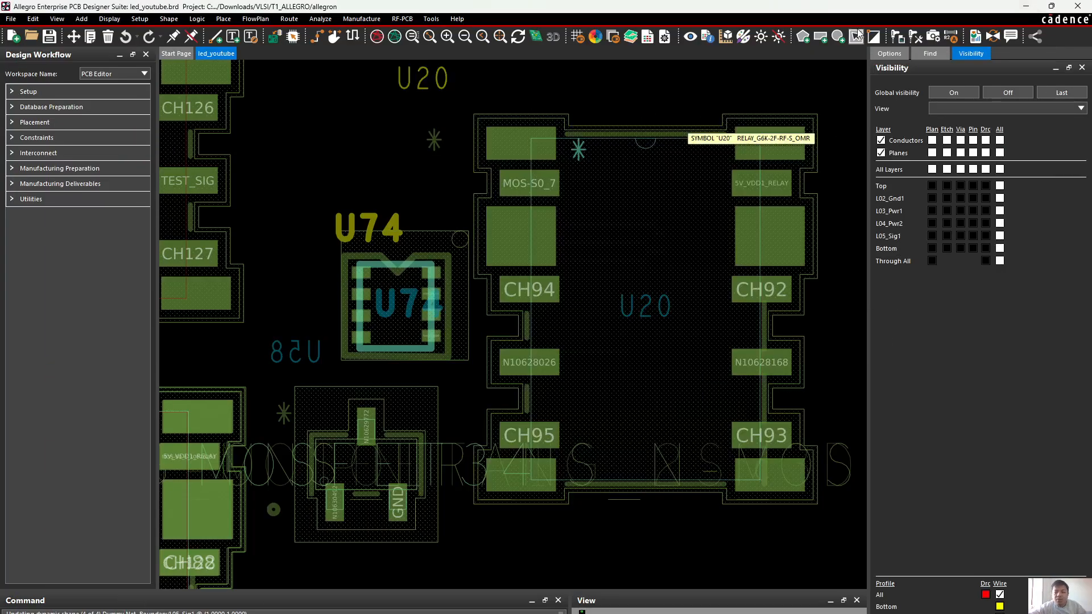
Switch to the RELAY_G6K-2F-RF-S_OMR footprint drawing and hide its Place_Bound_Top geometry
{"action": "left_click", "coordinate": [563, 114]}
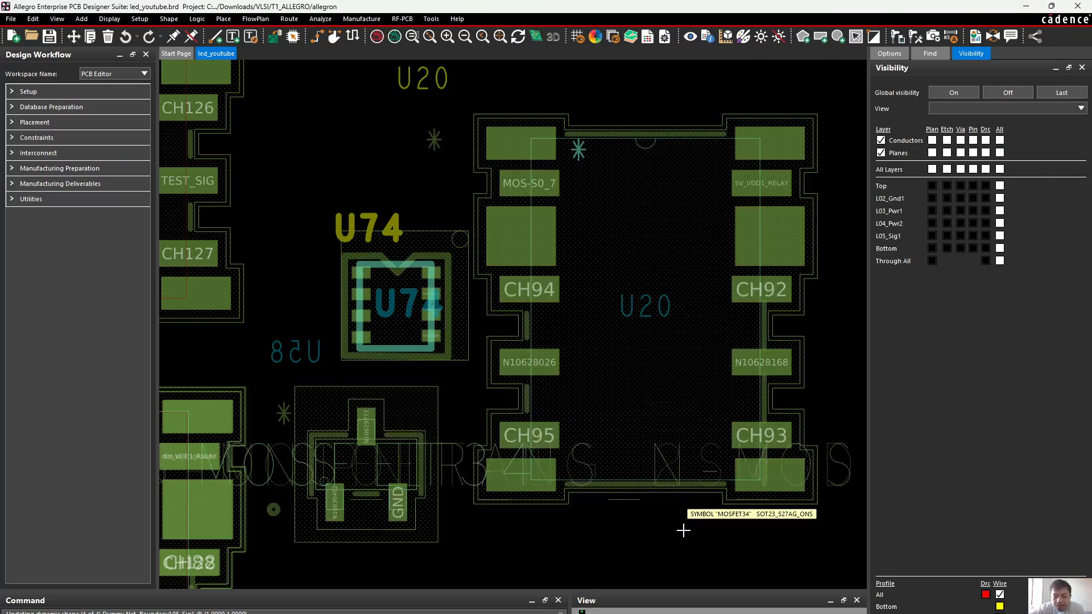
{"action": "mouse_move", "coordinate": [722, 613]}
{"action": "mouse_move", "coordinate": [503, 612]}
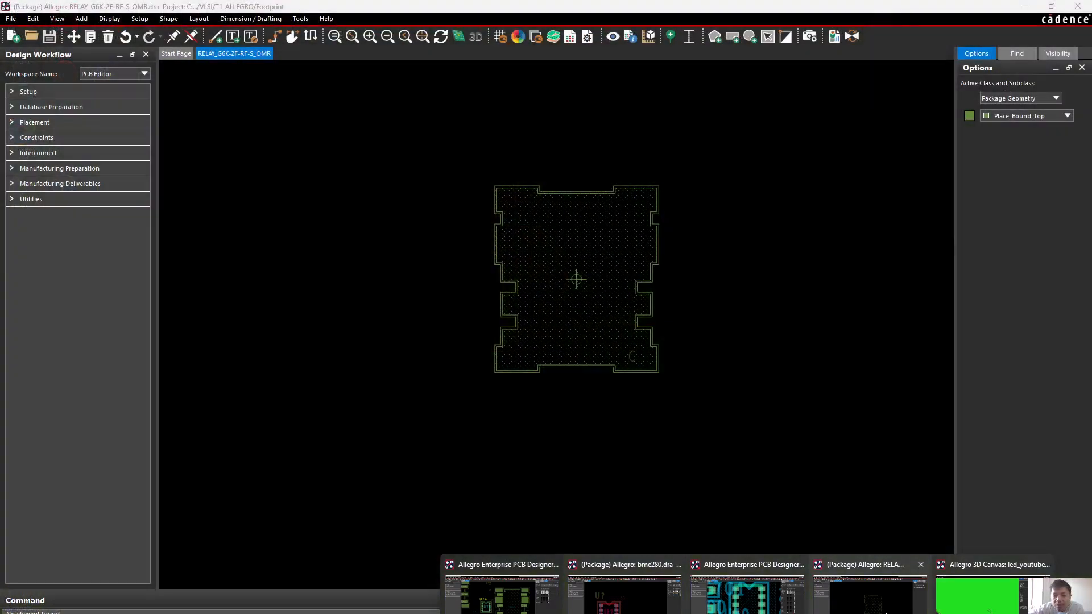
{"action": "left_click", "coordinate": [870, 594]}
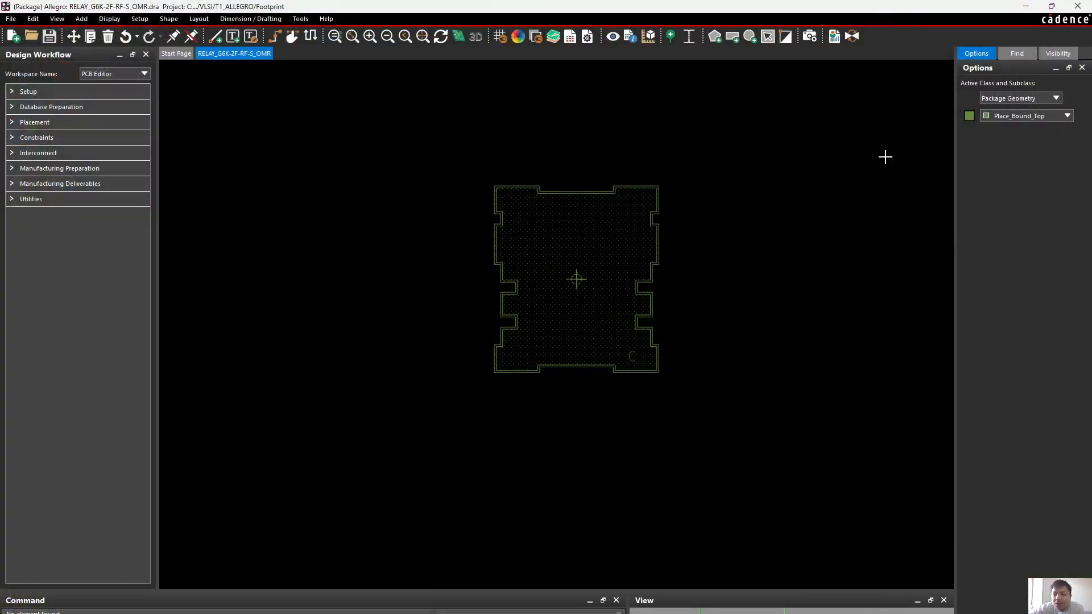
{"action": "left_click", "coordinate": [1007, 115]}
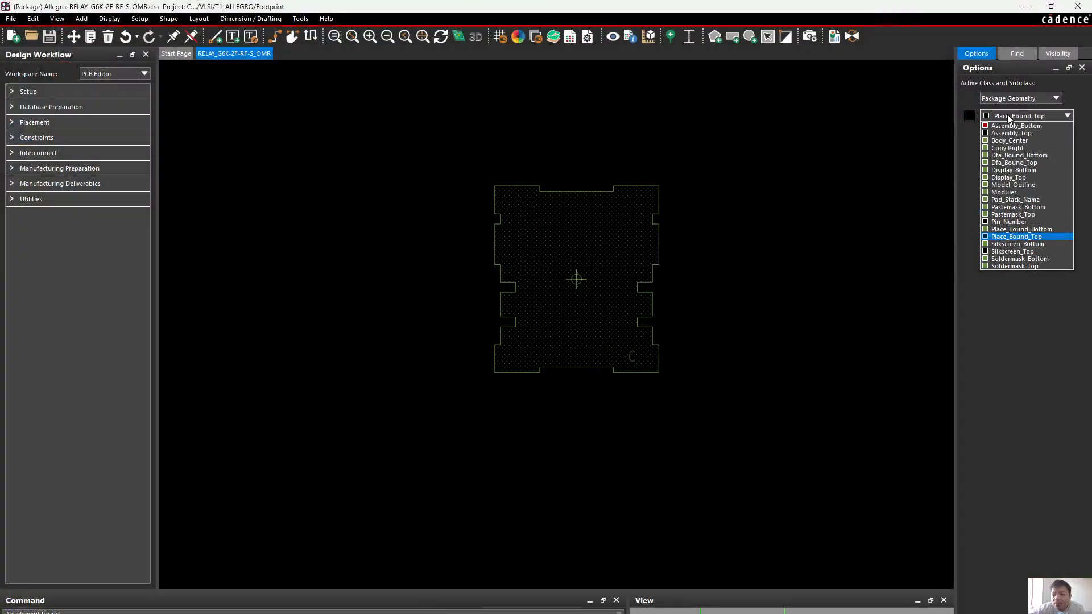
{"action": "left_click", "coordinate": [684, 278]}
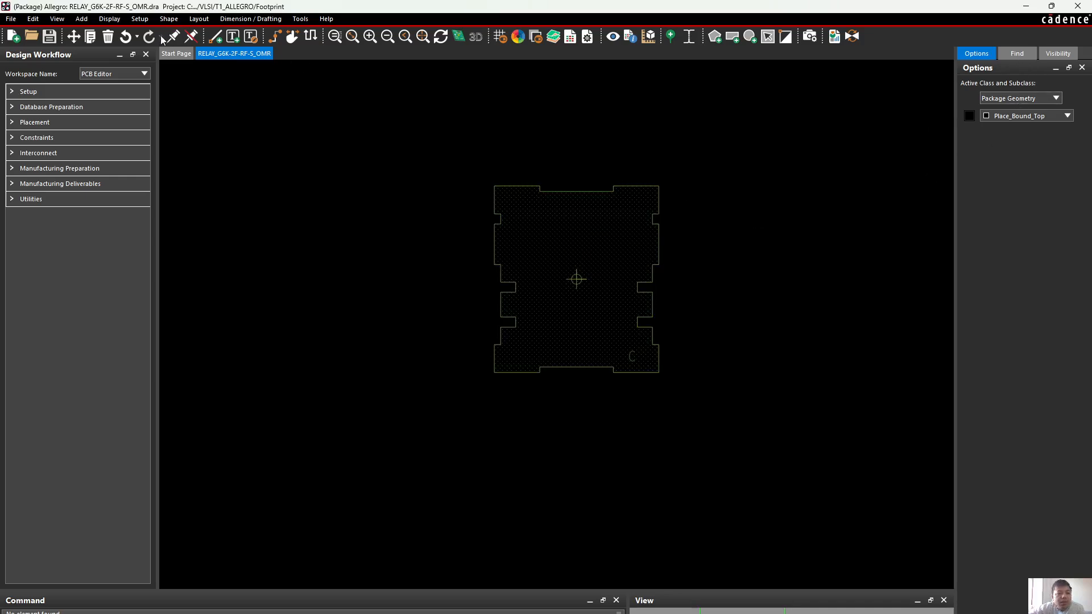
Delete the Manufacturing/No_Probe_Top shape from the relay footprint and finish the command
{"action": "left_click", "coordinate": [107, 36]}
{"action": "left_click", "coordinate": [657, 198]}
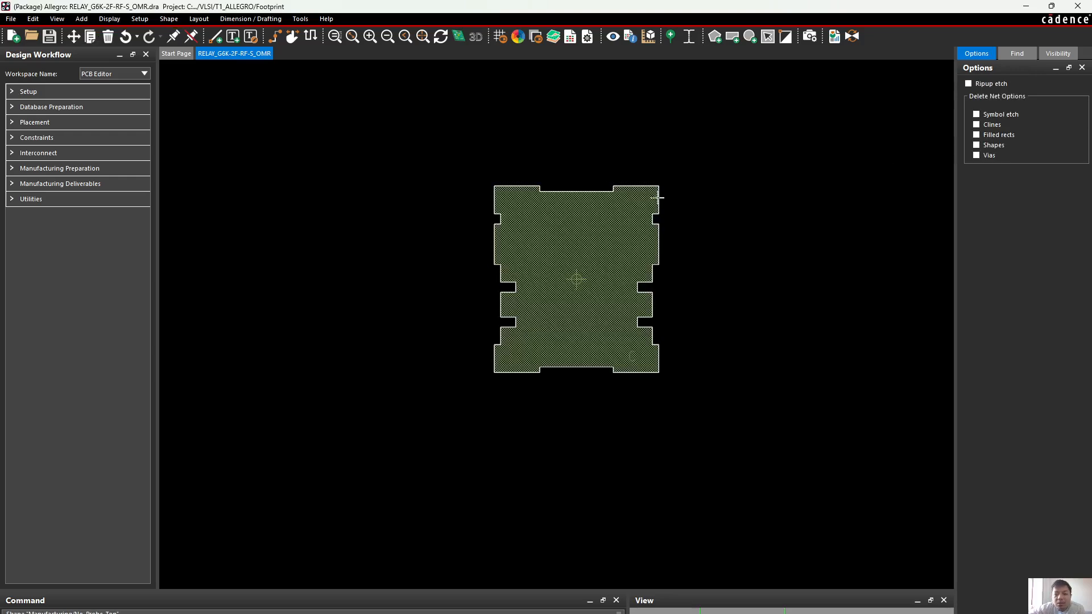
{"action": "right_click", "coordinate": [664, 204]}
{"action": "left_click", "coordinate": [691, 213]}
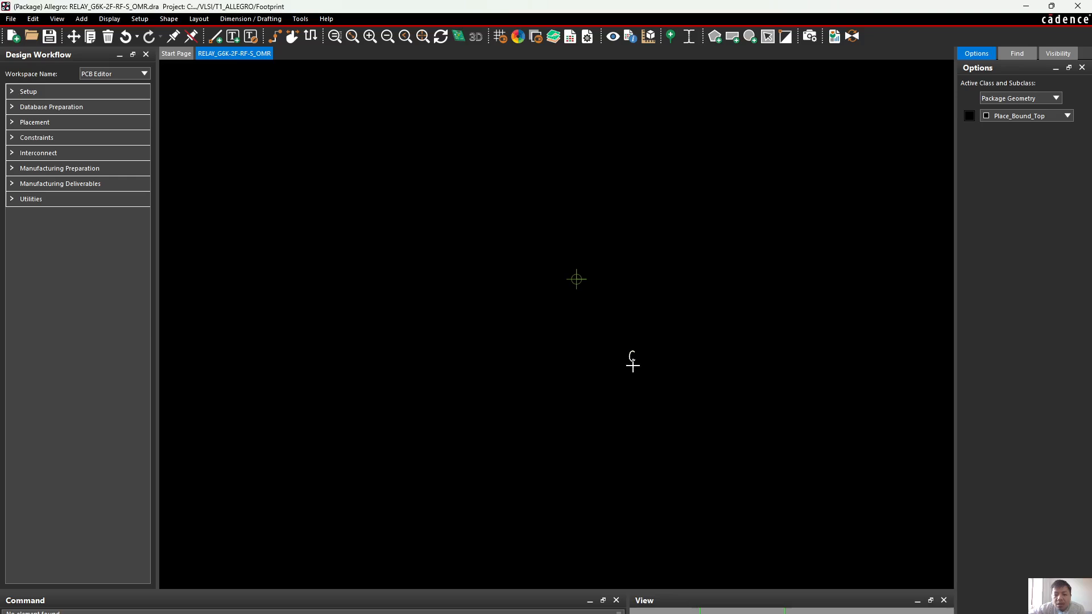
Delete the "C" text on the Package Geometry Copy Right subclass from the relay footprint
{"action": "left_click", "coordinate": [107, 36]}
{"action": "scroll", "coordinate": [640, 372], "scroll_direction": "up", "scroll_amount": 2}
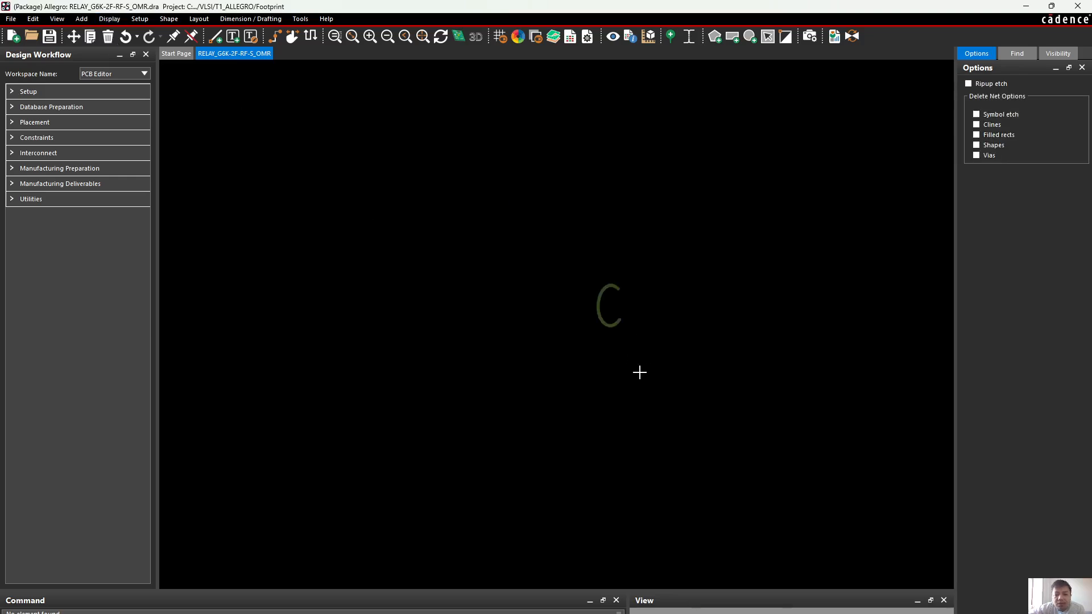
{"action": "left_click", "coordinate": [597, 327]}
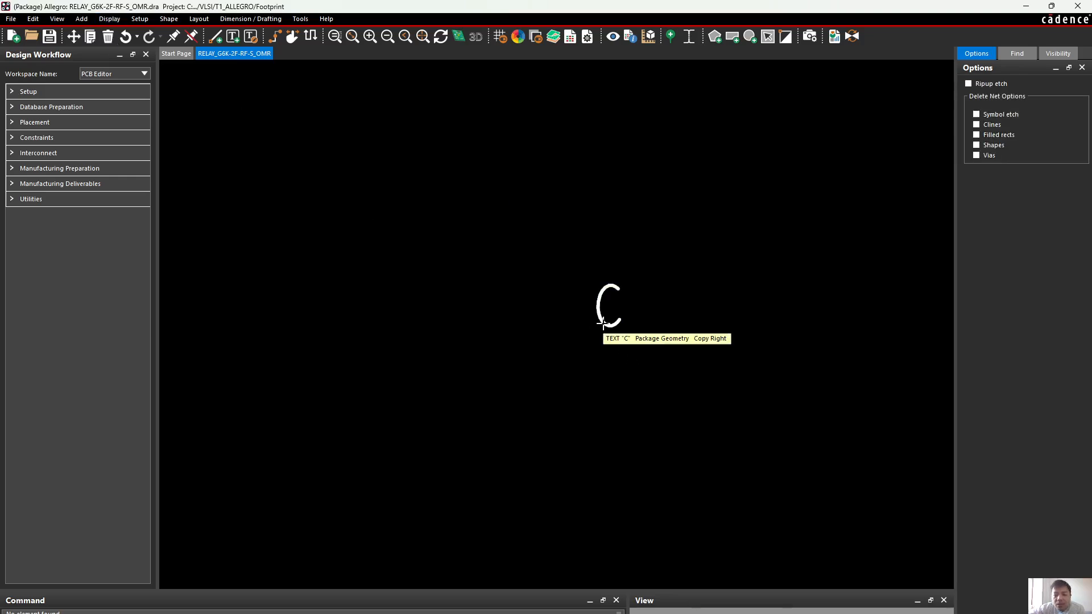
{"action": "left_click", "coordinate": [602, 323]}
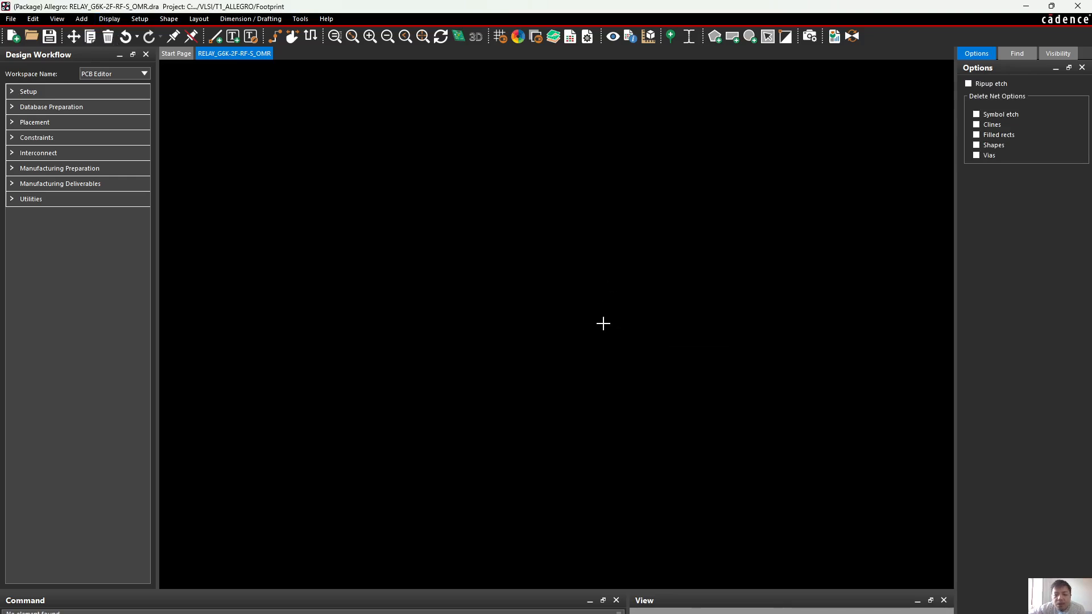
Save the relay footprint drawing and turn its global visibility on to show every layer
{"action": "left_click", "coordinate": [50, 37]}
{"action": "left_click", "coordinate": [615, 350]}
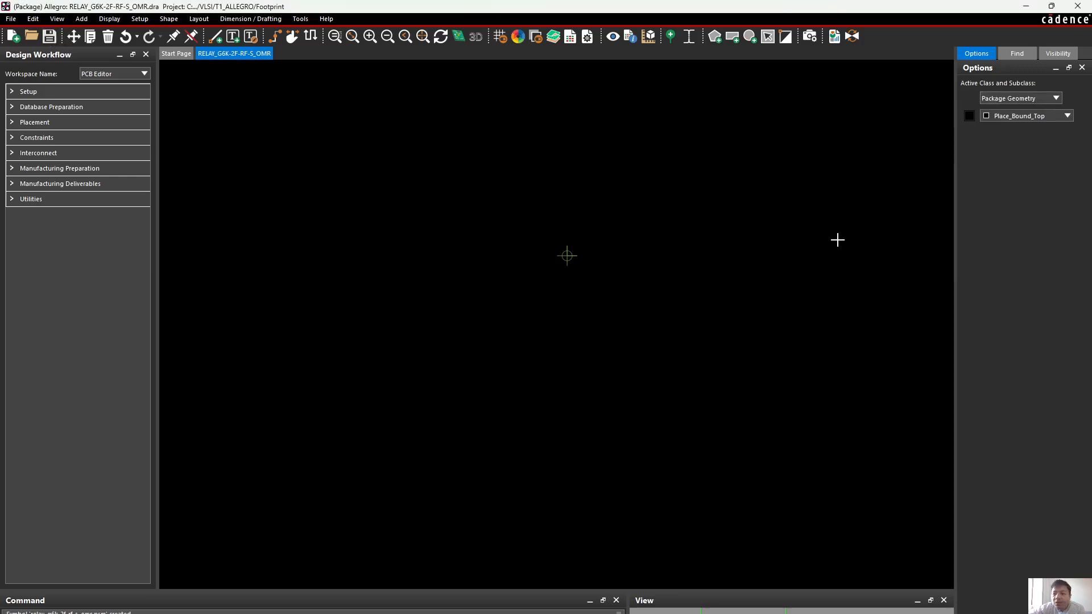
{"action": "left_click", "coordinate": [1057, 54]}
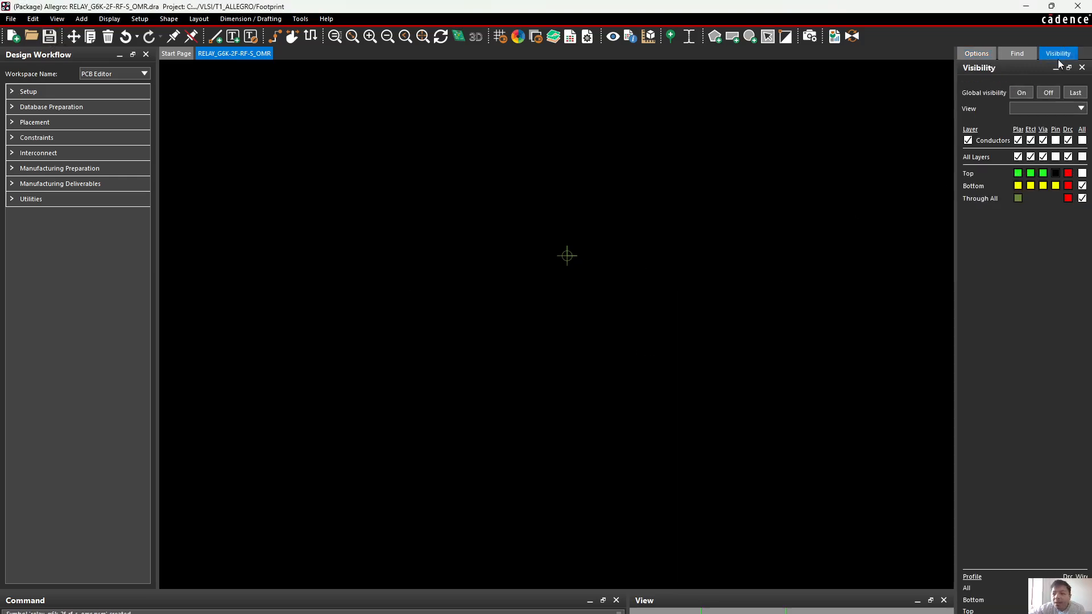
{"action": "left_click", "coordinate": [1022, 93]}
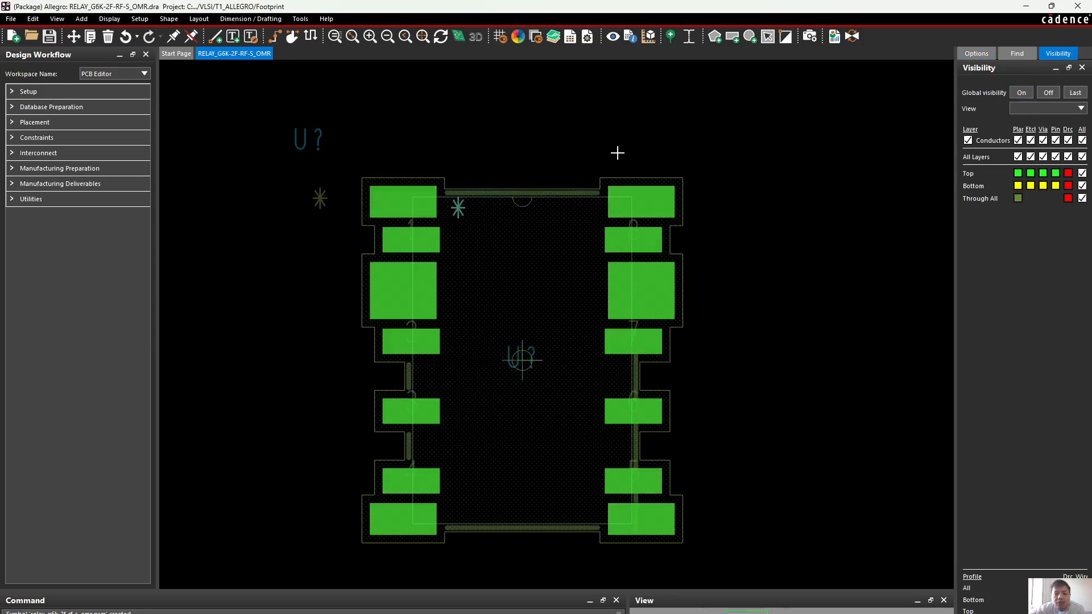
{"action": "middle_click_drag", "start_coordinate": [622, 157], "coordinate": [622, 157]}
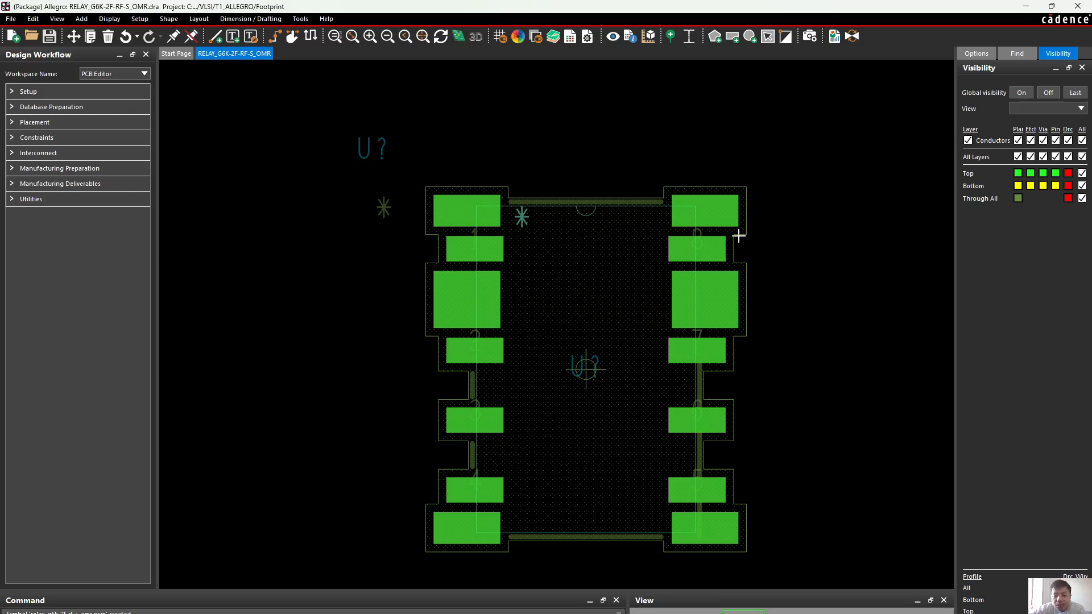
{"action": "middle_click_drag", "start_coordinate": [779, 330], "coordinate": [792, 328]}
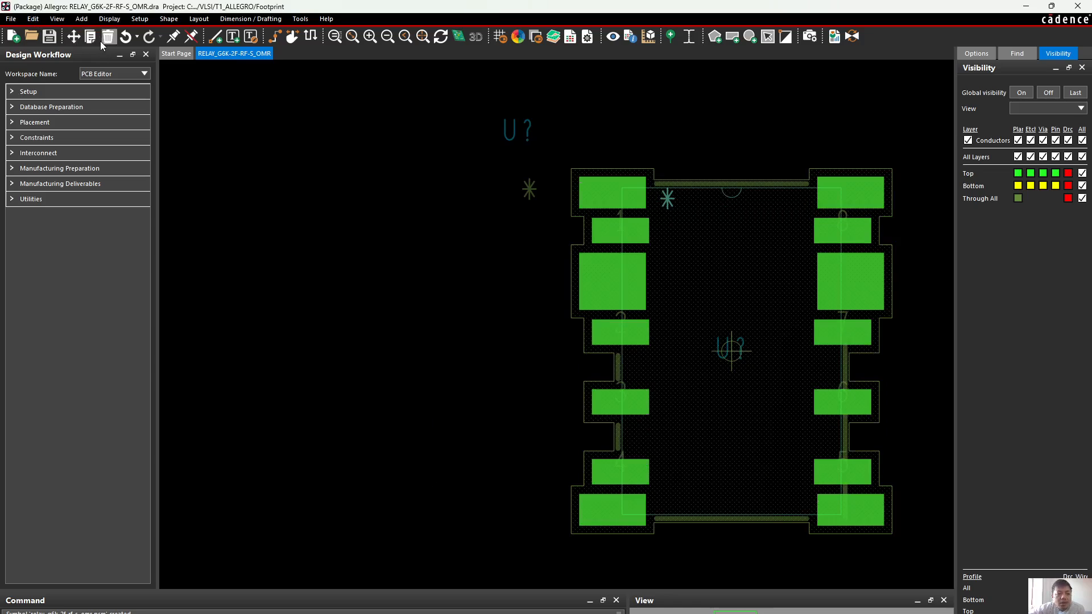
Switch to the led_youtube board and refresh its package and mechanical symbols, updating padstacks from the library and resetting symbol text location and size
{"action": "mouse_move", "coordinate": [647, 613]}
{"action": "mouse_move", "coordinate": [746, 613]}
{"action": "left_click", "coordinate": [503, 597]}
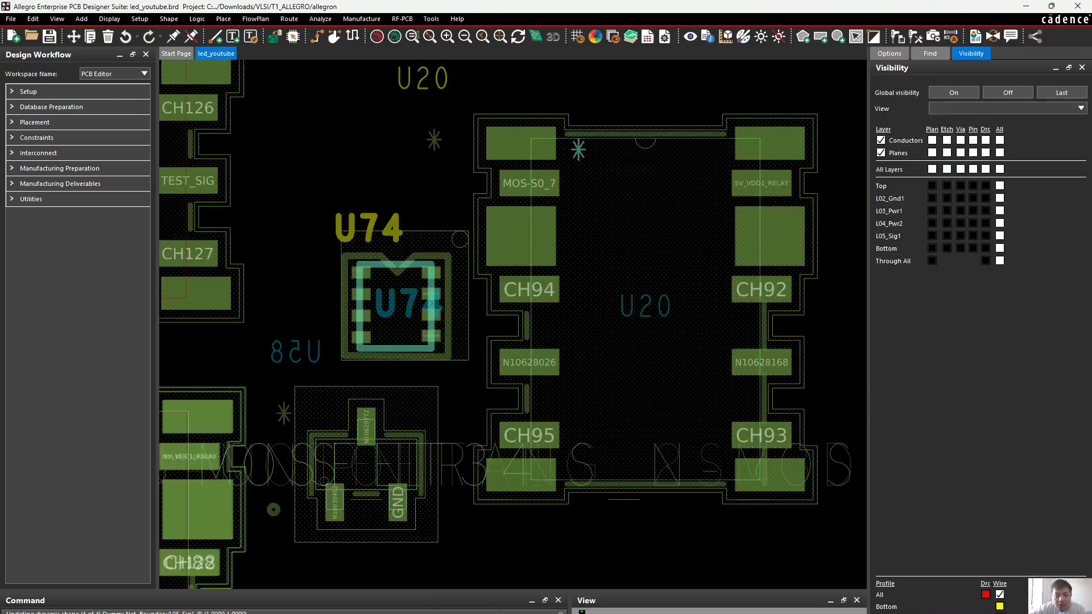
{"action": "scroll", "coordinate": [552, 268], "scroll_direction": "down", "scroll_amount": 2}
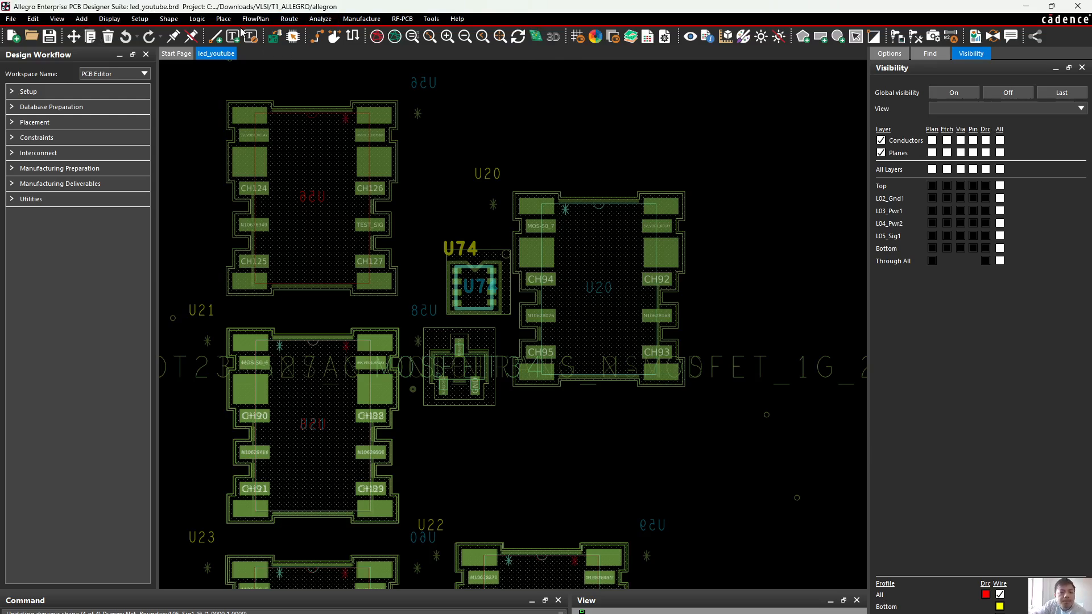
{"action": "left_click", "coordinate": [224, 19]}
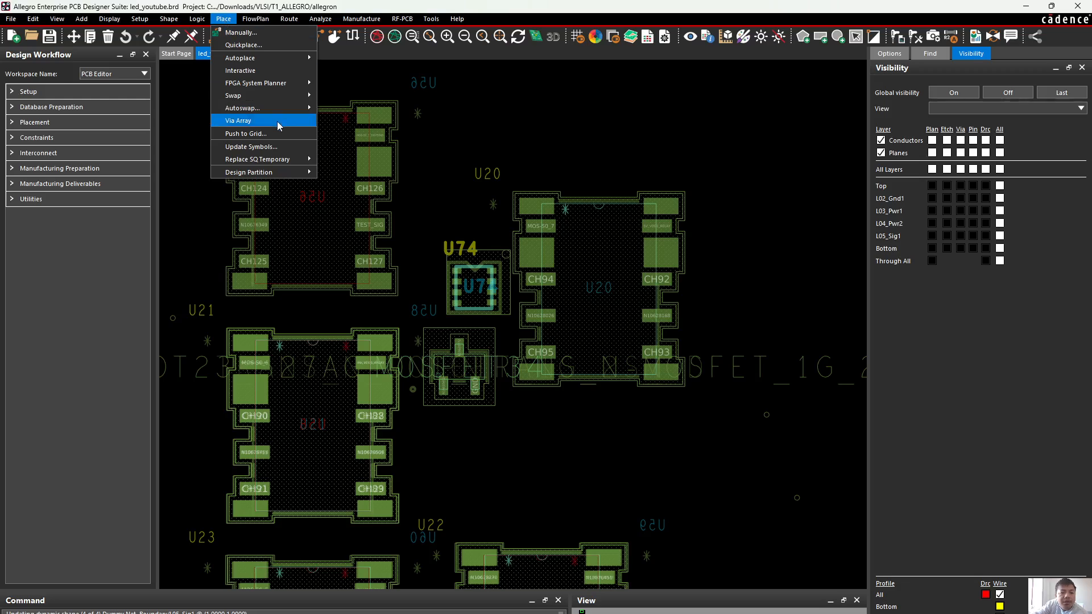
{"action": "left_click", "coordinate": [275, 147]}
{"action": "left_click", "coordinate": [798, 139]}
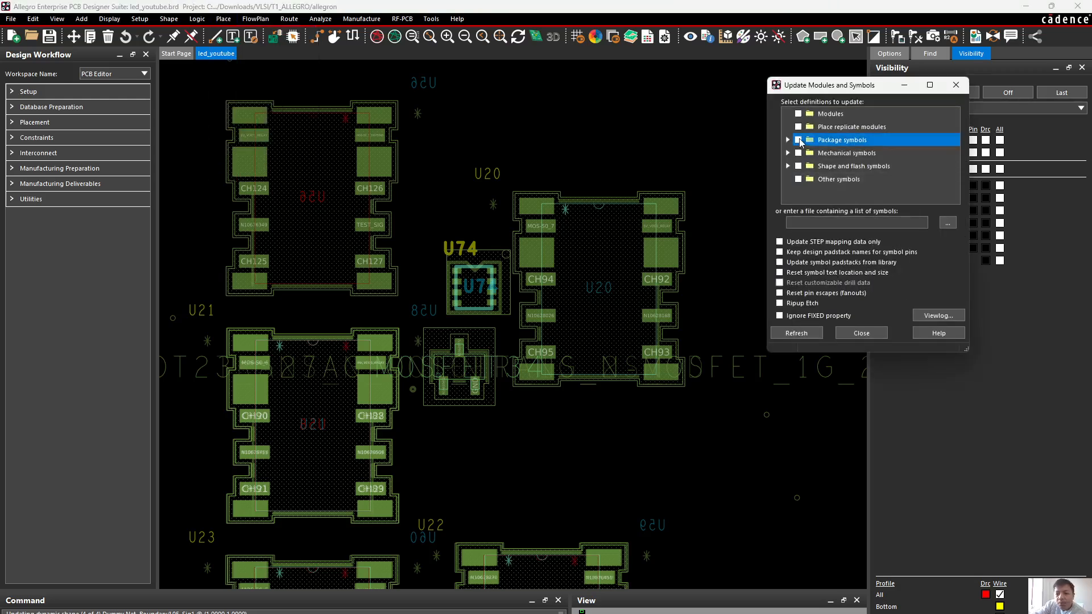
{"action": "left_click", "coordinate": [800, 153]}
{"action": "left_click", "coordinate": [799, 153]}
{"action": "left_click", "coordinate": [780, 262]}
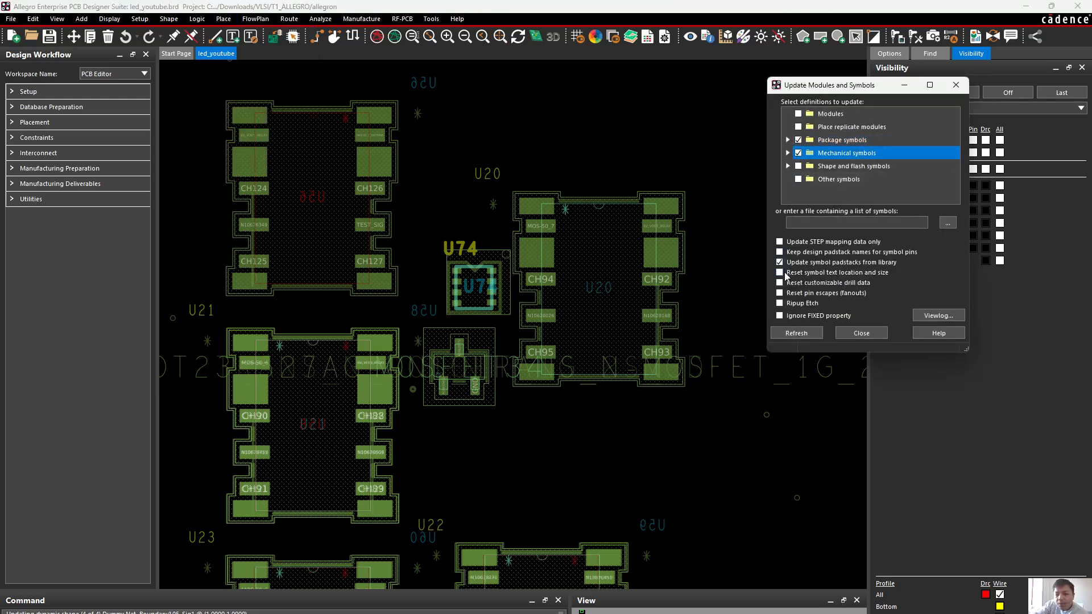
{"action": "left_click", "coordinate": [812, 335]}
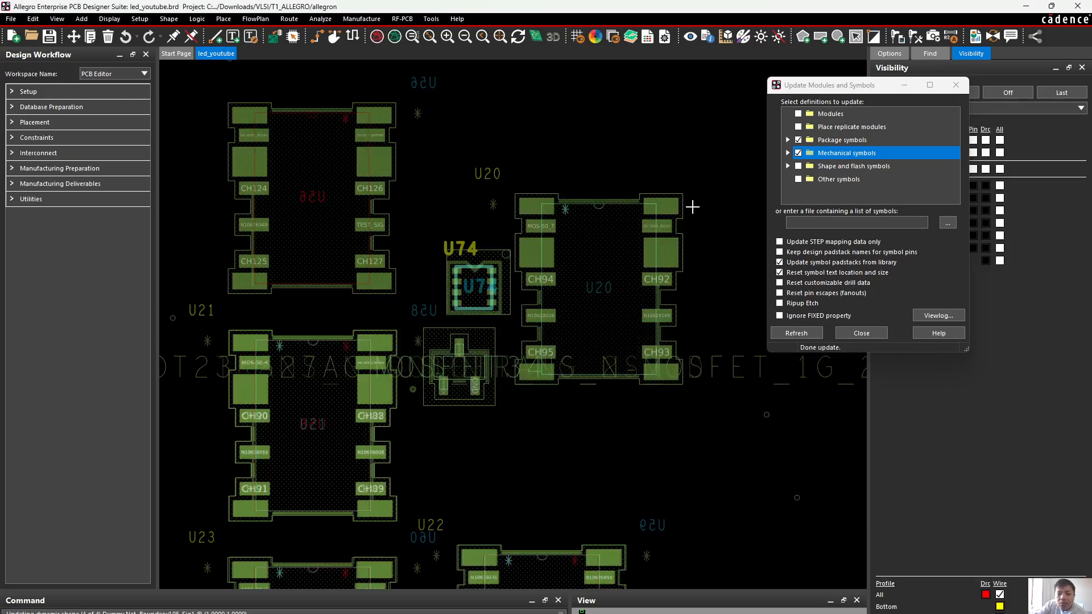
Inspect the refreshed U20 relay on the board and close the symbol update dialog
{"action": "scroll", "coordinate": [692, 202], "scroll_direction": "up", "scroll_amount": 1}
{"action": "scroll", "coordinate": [698, 216], "scroll_direction": "down", "scroll_amount": 1}
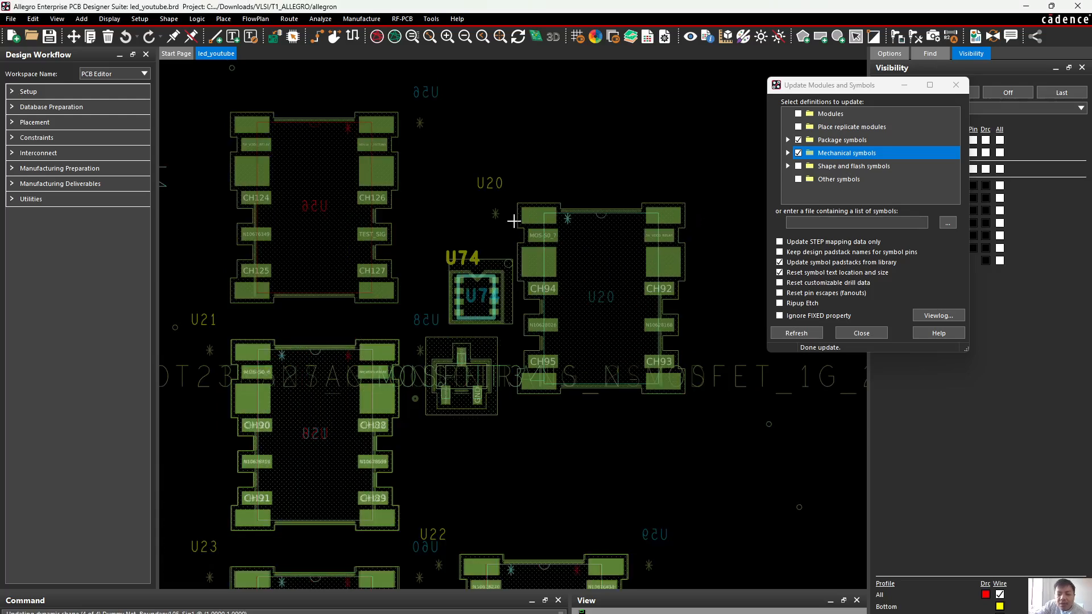
{"action": "scroll", "coordinate": [543, 211], "scroll_direction": "up", "scroll_amount": 1}
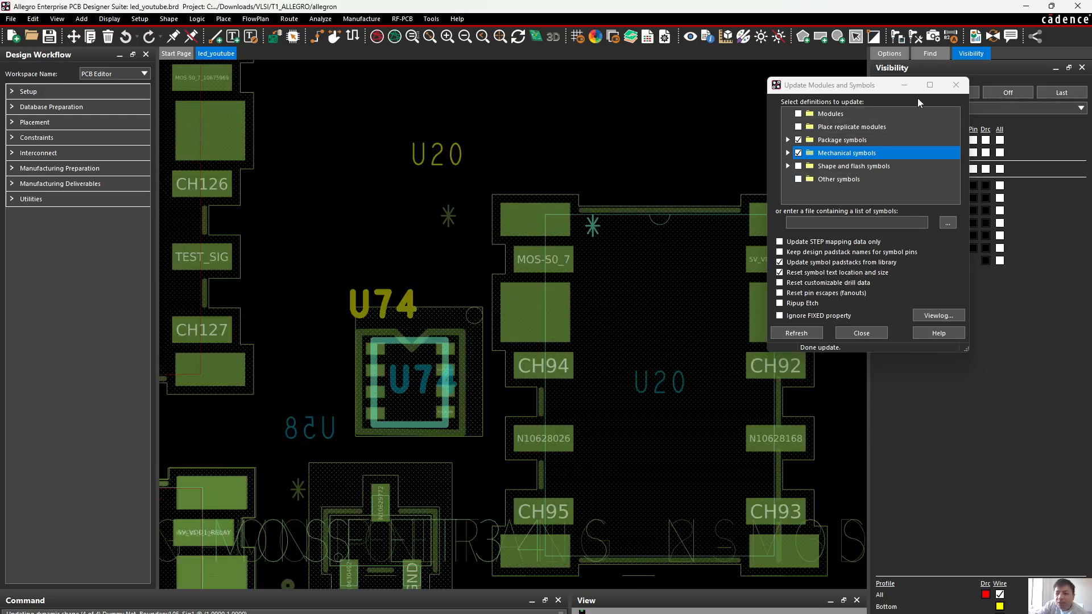
{"action": "left_click", "coordinate": [960, 86]}
Return to the relay footprint drawing and examine its pads, outline and reference texts
{"action": "left_click", "coordinate": [1026, 6]}
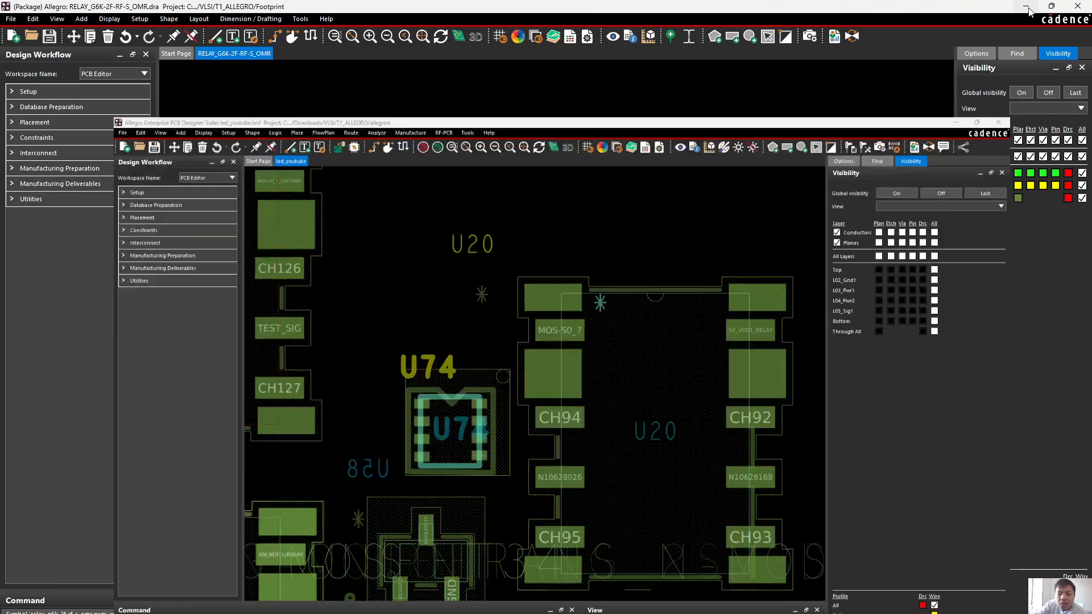
{"action": "scroll", "coordinate": [674, 165], "scroll_direction": "up", "scroll_amount": 2}
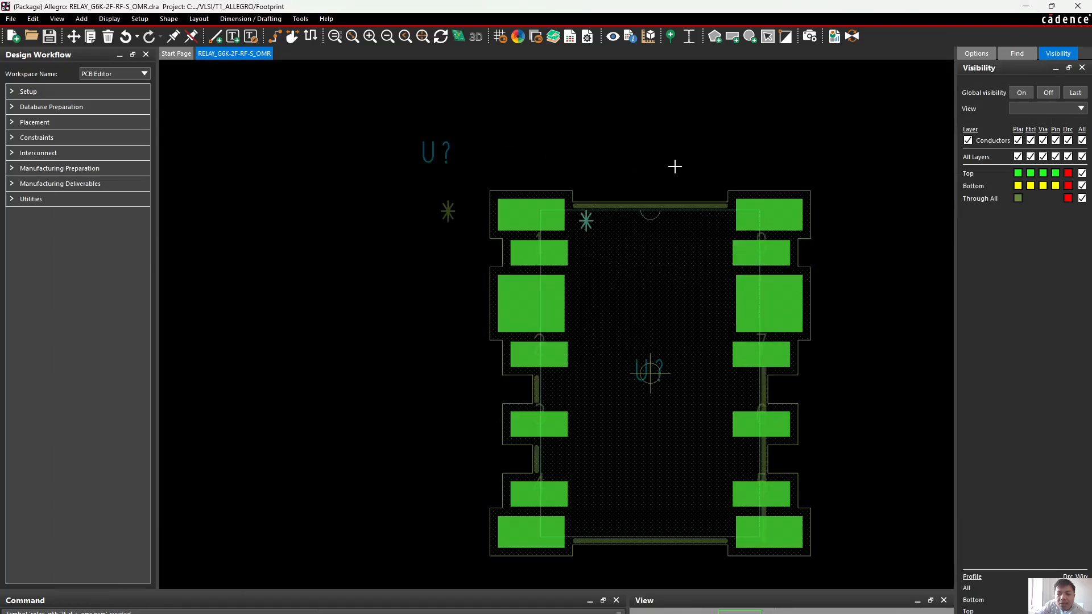
{"action": "middle_click_drag", "start_coordinate": [741, 192], "coordinate": [687, 174]}
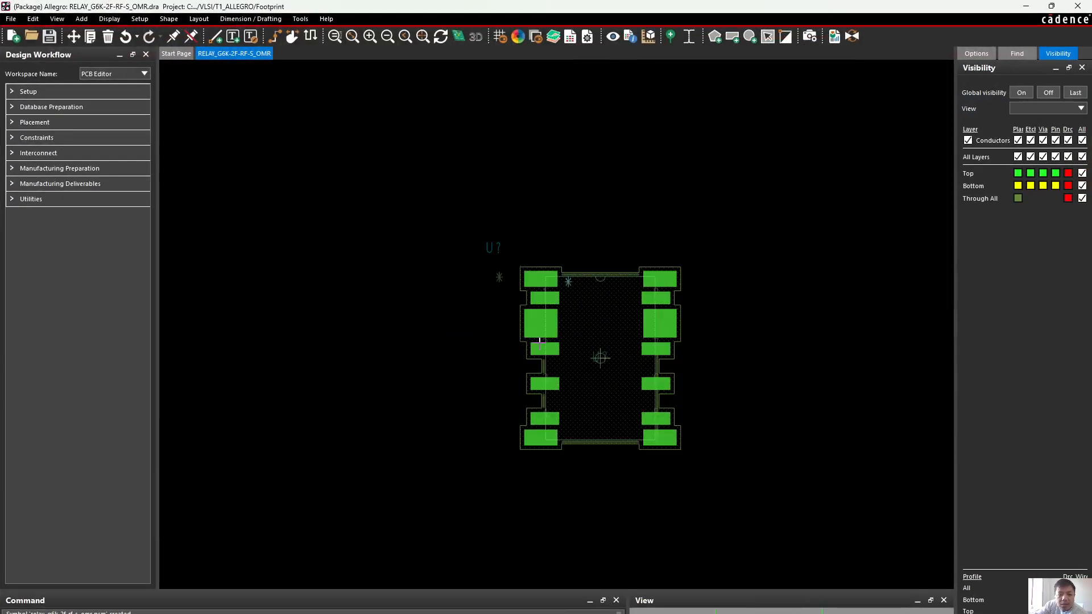
{"action": "scroll", "coordinate": [539, 308], "scroll_direction": "up", "scroll_amount": 1}
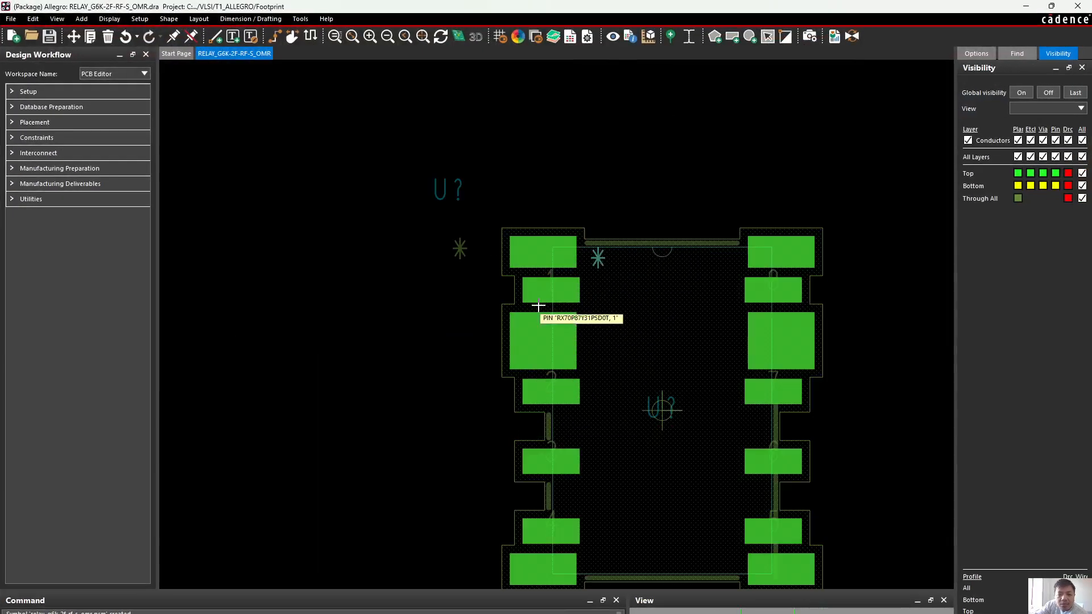
{"action": "scroll", "coordinate": [546, 311], "scroll_direction": "down", "scroll_amount": 1}
{"action": "scroll", "coordinate": [558, 431], "scroll_direction": "up", "scroll_amount": 1}
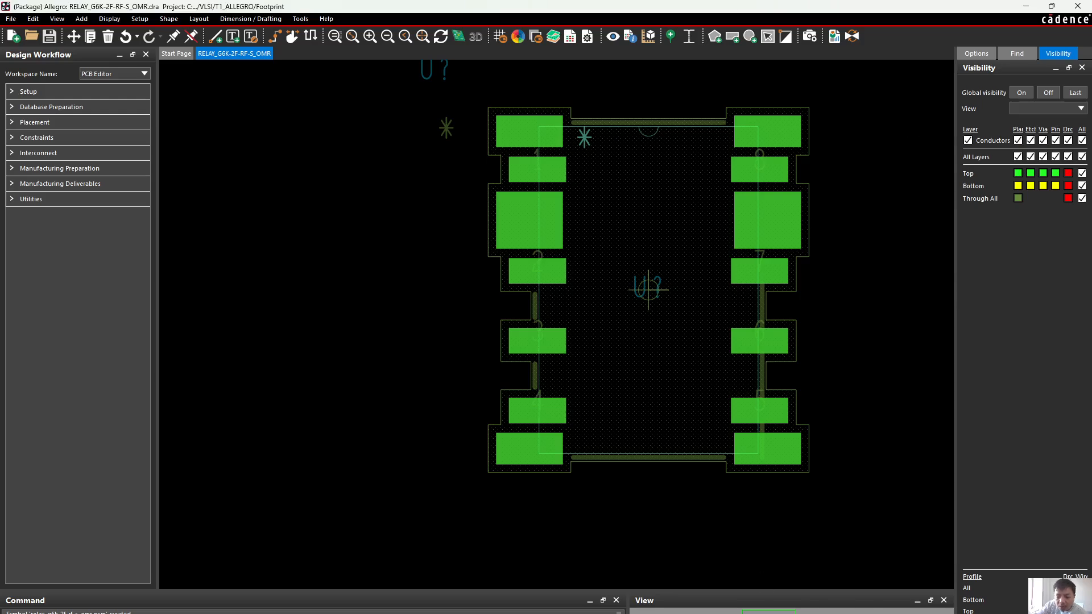
Switch to the RPC-DAQ_06-08-2018 board and display only the SLT film in the area around U50
{"action": "mouse_move", "coordinate": [685, 611]}
{"action": "left_click", "coordinate": [686, 592]}
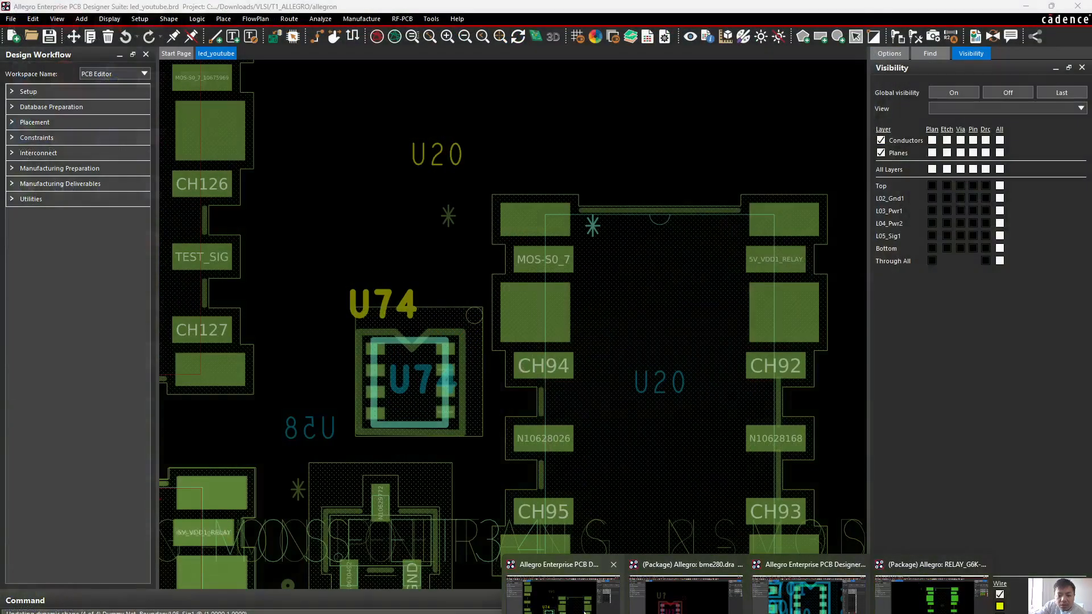
{"action": "left_click", "coordinate": [563, 595]}
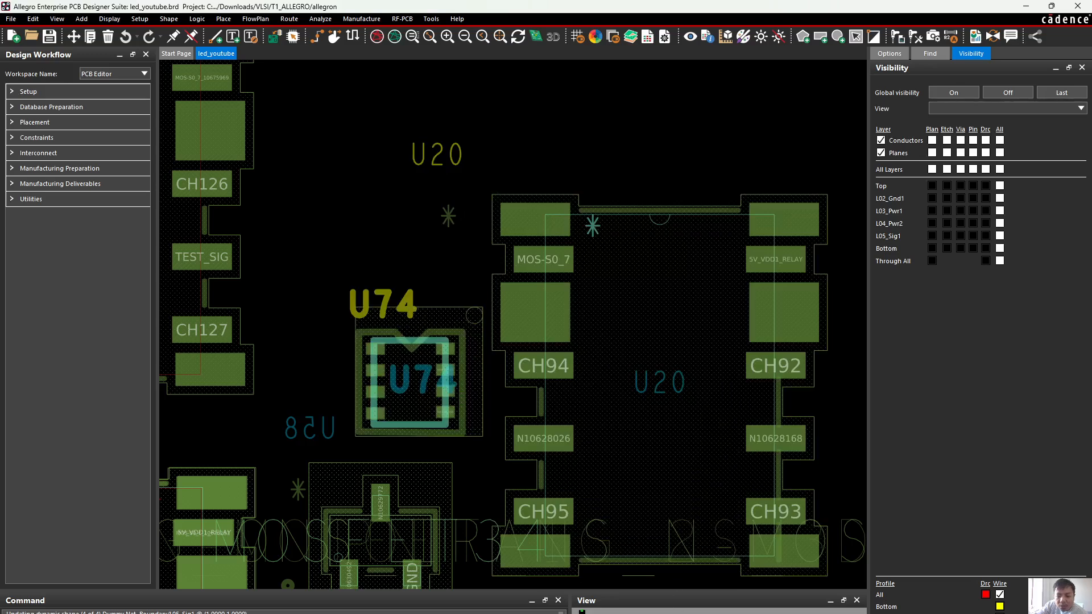
{"action": "mouse_move", "coordinate": [722, 613]}
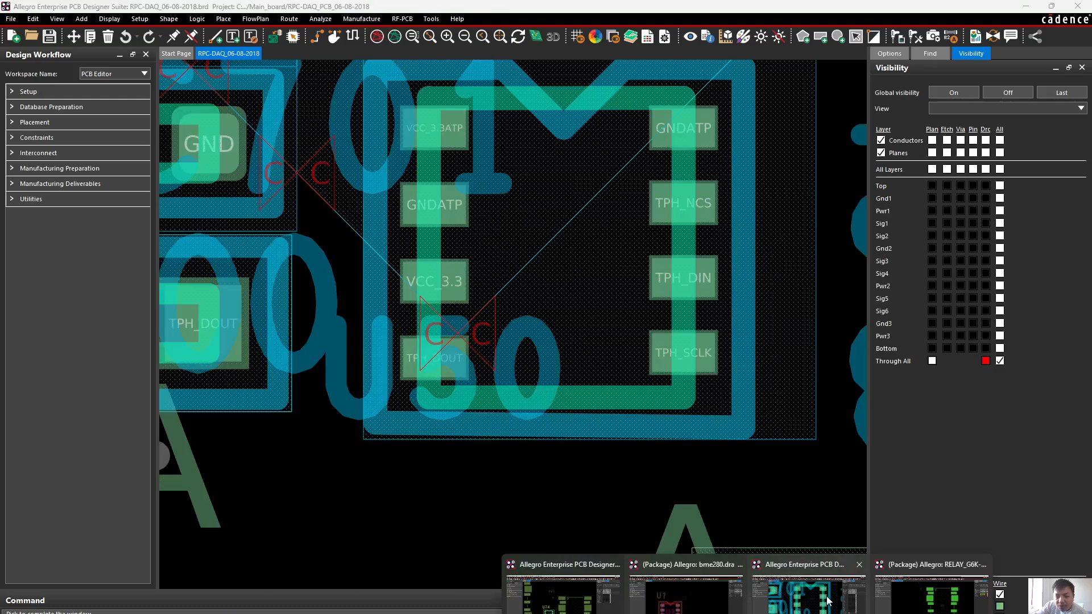
{"action": "left_click", "coordinate": [629, 602]}
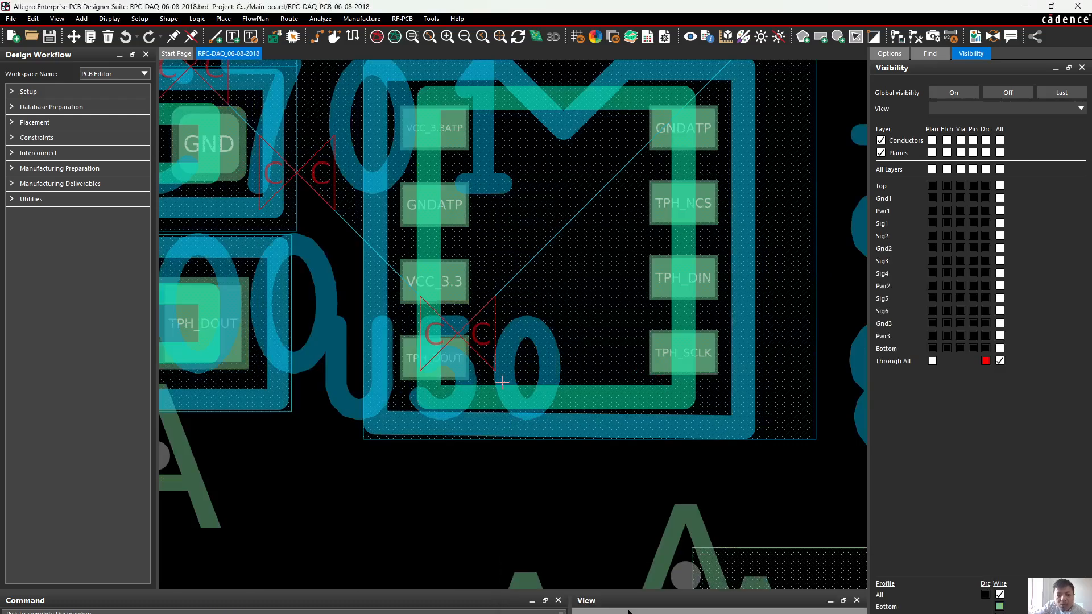
{"action": "scroll", "coordinate": [502, 382], "scroll_direction": "down", "scroll_amount": 2}
{"action": "scroll", "coordinate": [502, 380], "scroll_direction": "down", "scroll_amount": 3}
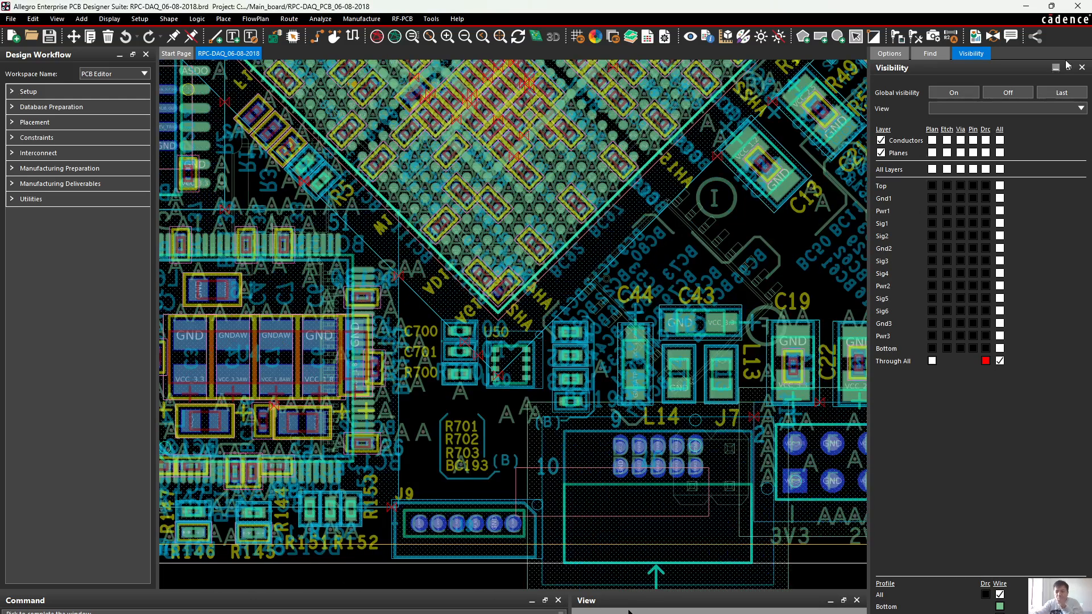
{"action": "left_click", "coordinate": [1056, 107]}
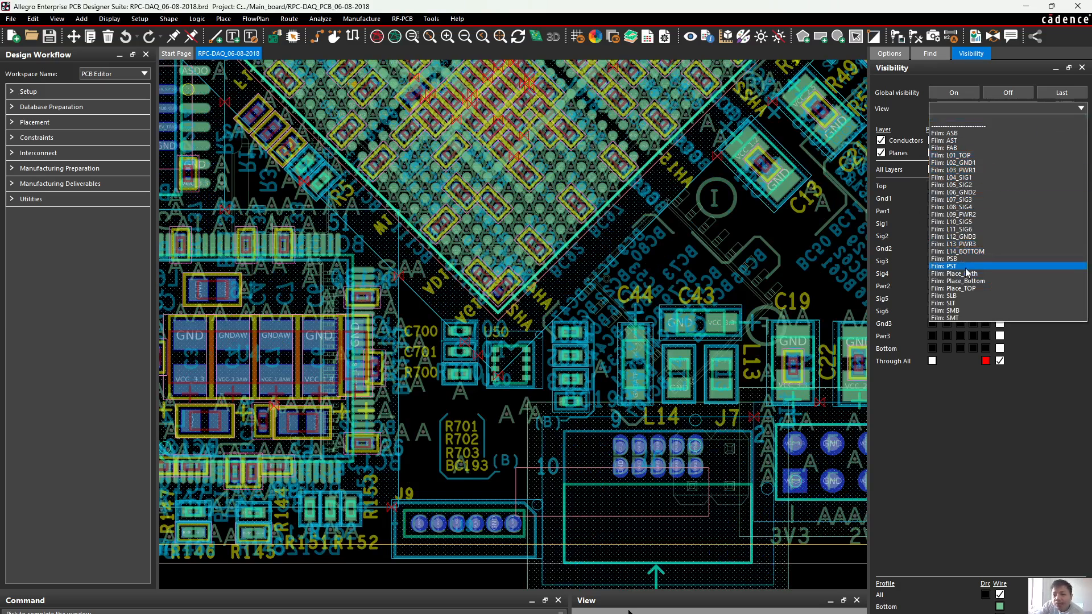
{"action": "left_click", "coordinate": [964, 302]}
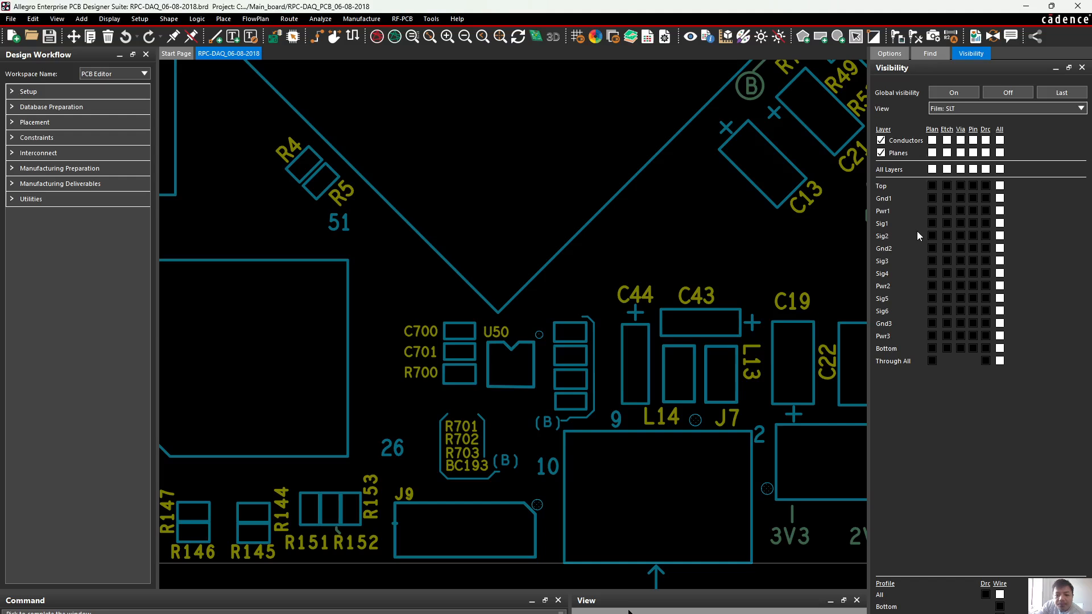
Examine the top silkscreen outlines, pin-1 marks and reference designators across the RPC-DAQ board as a reference
{"action": "middle_click_drag", "start_coordinate": [524, 392], "coordinate": [669, 355]}
{"action": "scroll", "coordinate": [523, 392], "scroll_direction": "down", "scroll_amount": 3}
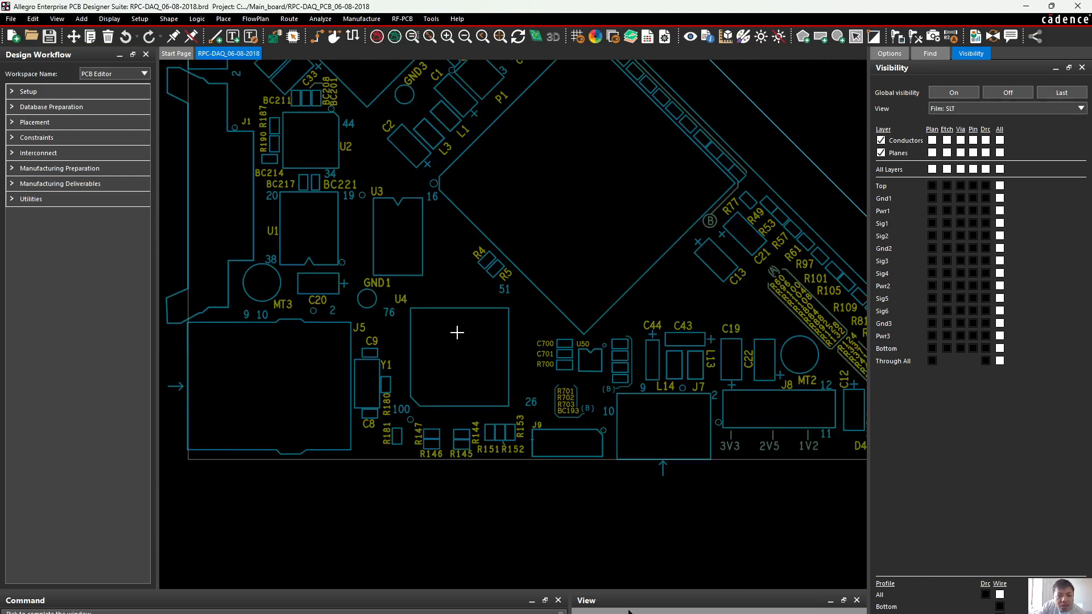
{"action": "scroll", "coordinate": [611, 349], "scroll_direction": "up", "scroll_amount": 3}
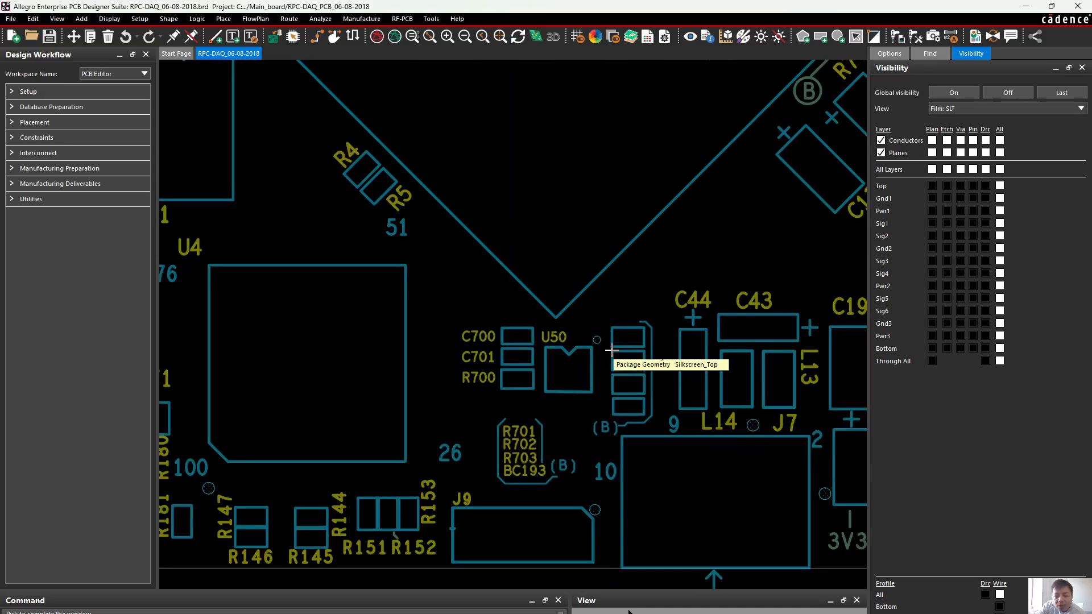
{"action": "scroll", "coordinate": [557, 333], "scroll_direction": "up", "scroll_amount": 2}
{"action": "scroll", "coordinate": [557, 335], "scroll_direction": "down", "scroll_amount": 3}
{"action": "scroll", "coordinate": [572, 339], "scroll_direction": "up", "scroll_amount": 1}
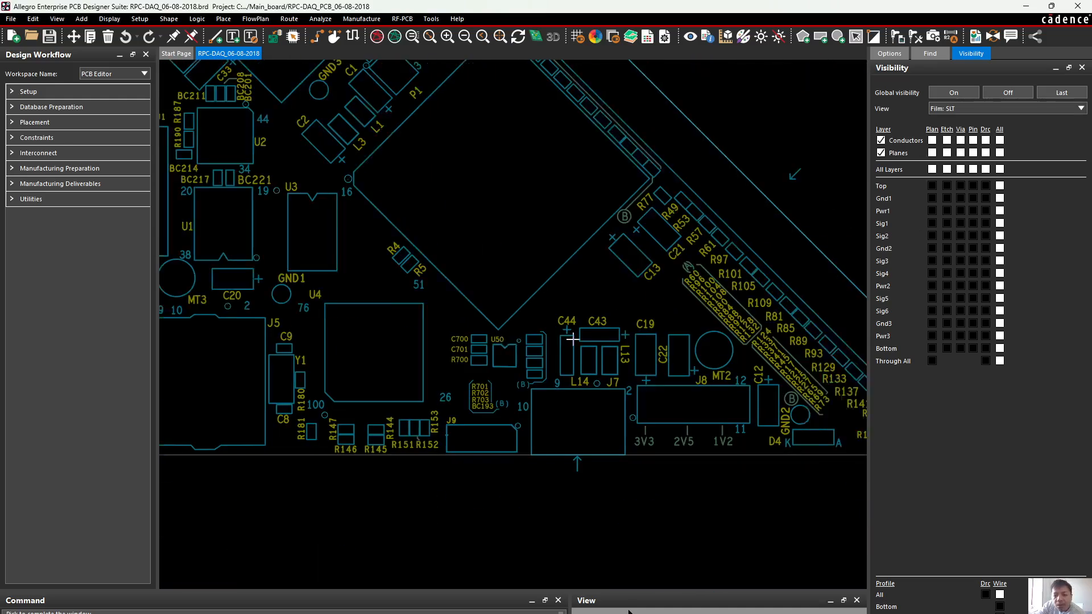
{"action": "middle_click_drag", "start_coordinate": [709, 312], "coordinate": [573, 339]}
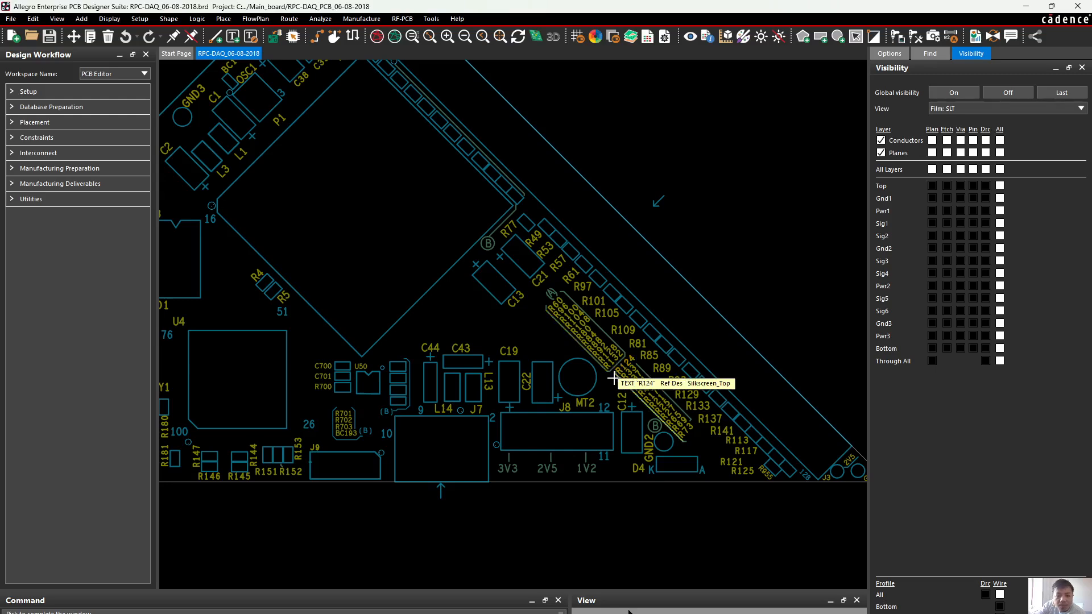
{"action": "scroll", "coordinate": [364, 368], "scroll_direction": "up", "scroll_amount": 4}
{"action": "scroll", "coordinate": [385, 370], "scroll_direction": "down", "scroll_amount": 2}
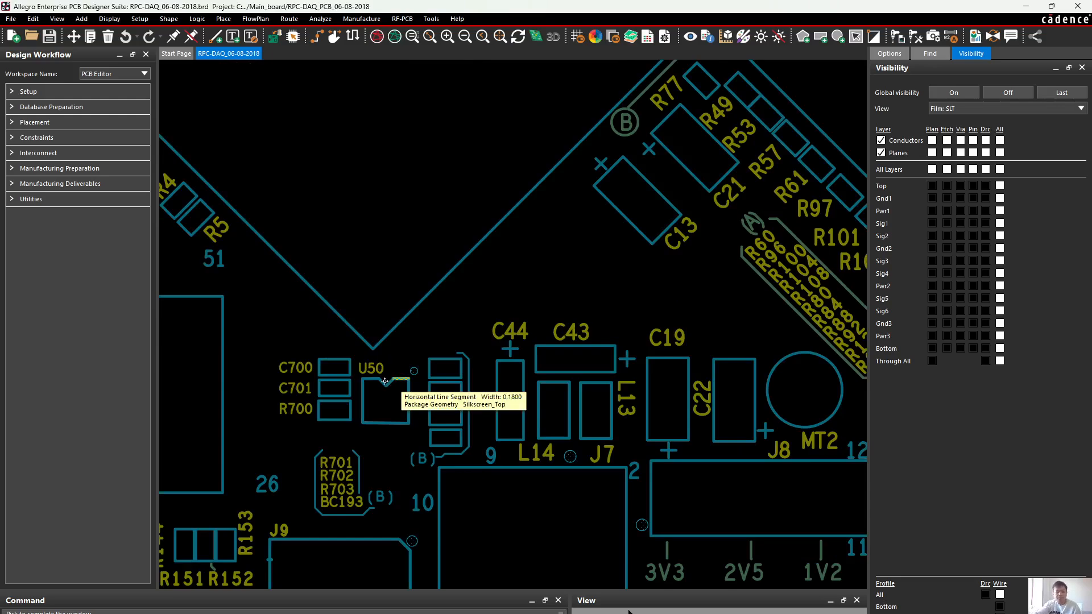
{"action": "scroll", "coordinate": [380, 380], "scroll_direction": "down", "scroll_amount": 4}
{"action": "scroll", "coordinate": [379, 377], "scroll_direction": "down", "scroll_amount": 1}
{"action": "scroll", "coordinate": [382, 377], "scroll_direction": "down", "scroll_amount": 1}
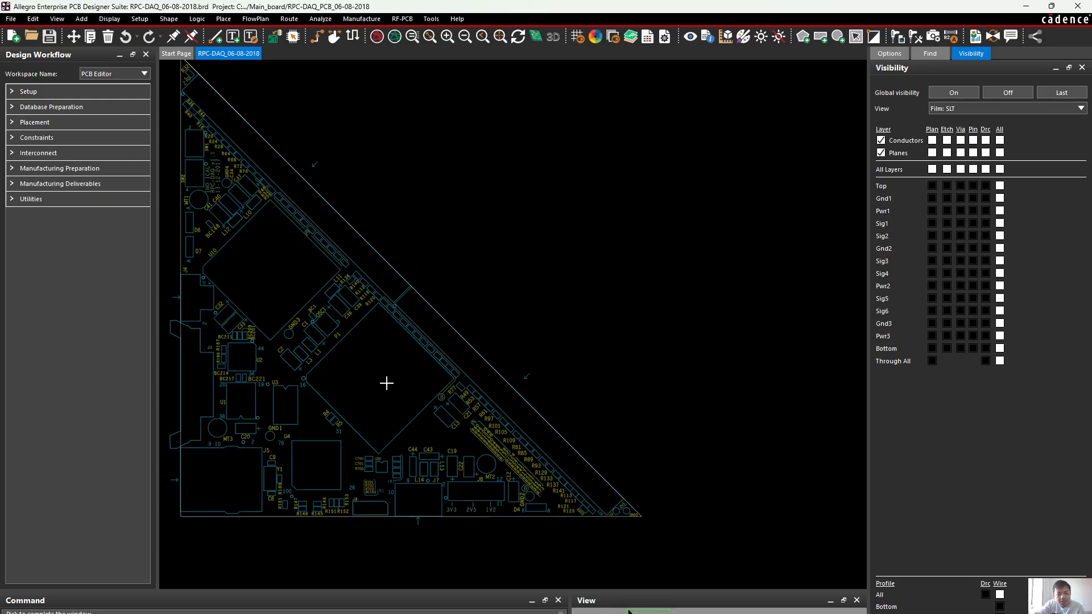
{"action": "scroll", "coordinate": [356, 307], "scroll_direction": "up", "scroll_amount": 4}
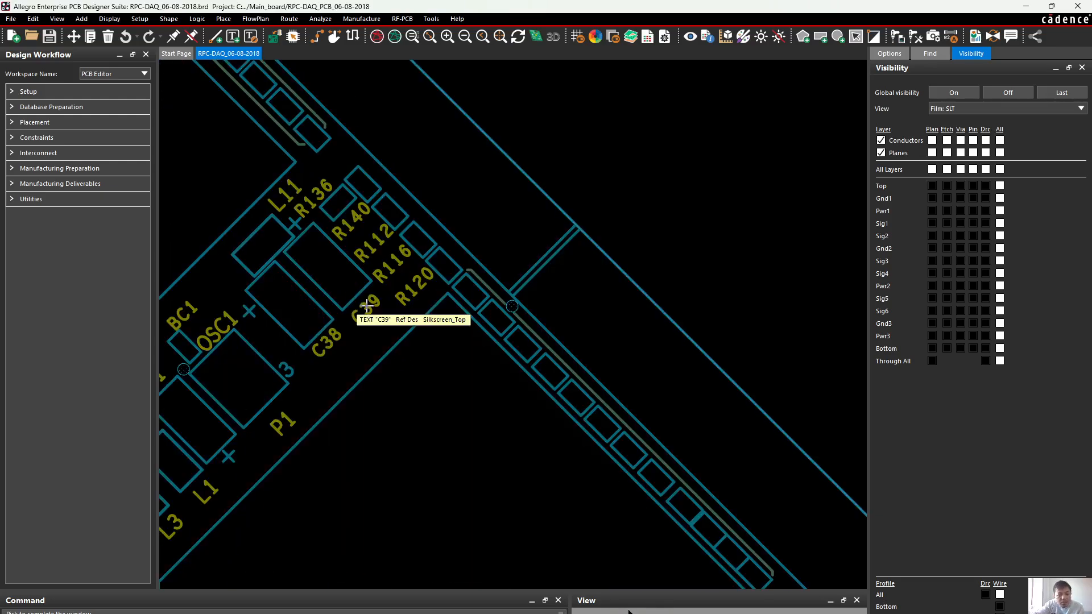
{"action": "middle_click_drag", "start_coordinate": [368, 310], "coordinate": [367, 306]}
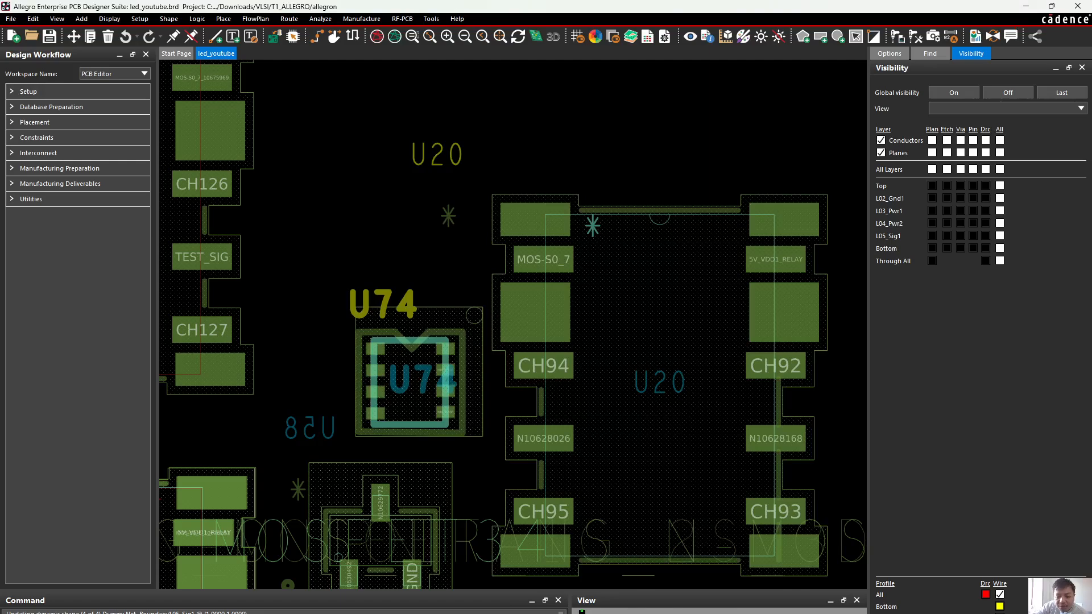
Switch back to the RELAY_G6K-2F-RF-S_OMR footprint drawing and bring the whole footprint into view
{"action": "mouse_move", "coordinate": [747, 613]}
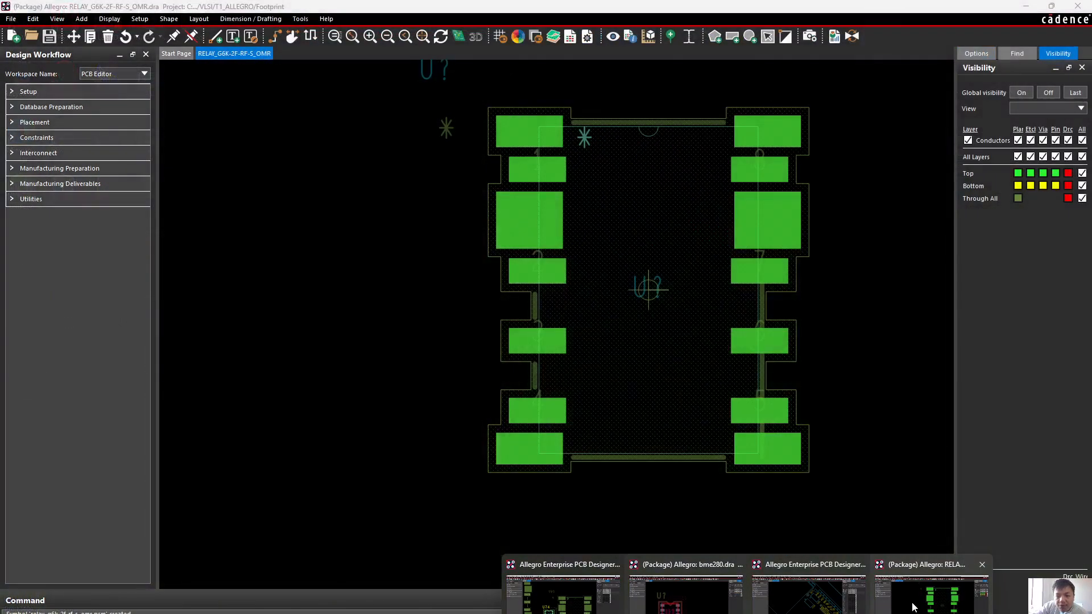
{"action": "left_click", "coordinate": [931, 595]}
{"action": "scroll", "coordinate": [483, 312], "scroll_direction": "down", "scroll_amount": 2}
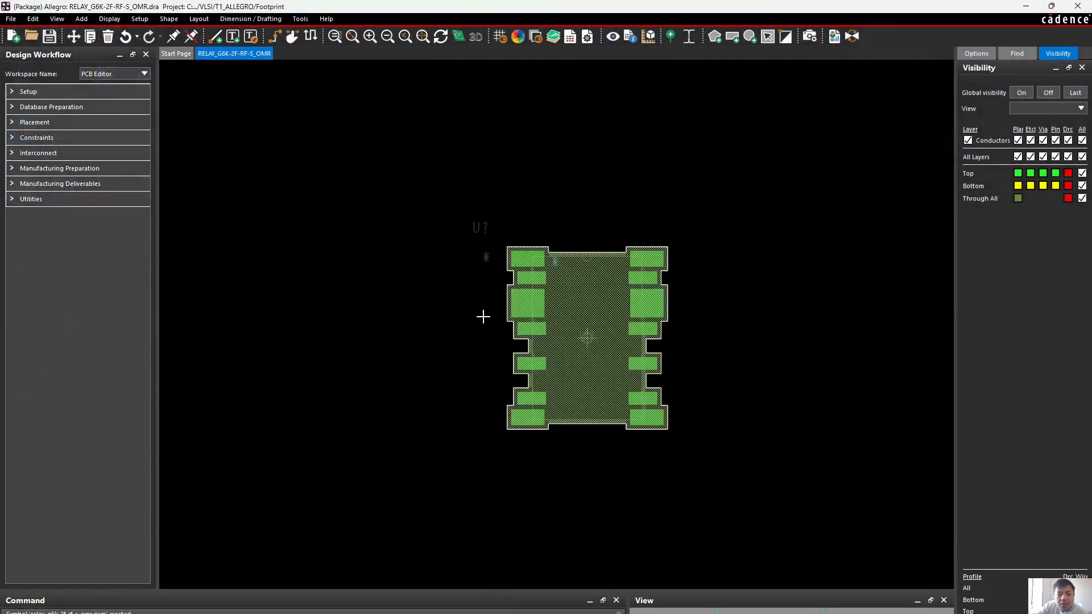
Change the top silkscreen reference designator U? outside the relay outline to text block 2 (23.000,31.000)
{"action": "scroll", "coordinate": [500, 237], "scroll_direction": "up", "scroll_amount": 2}
{"action": "right_click", "coordinate": [466, 196]}
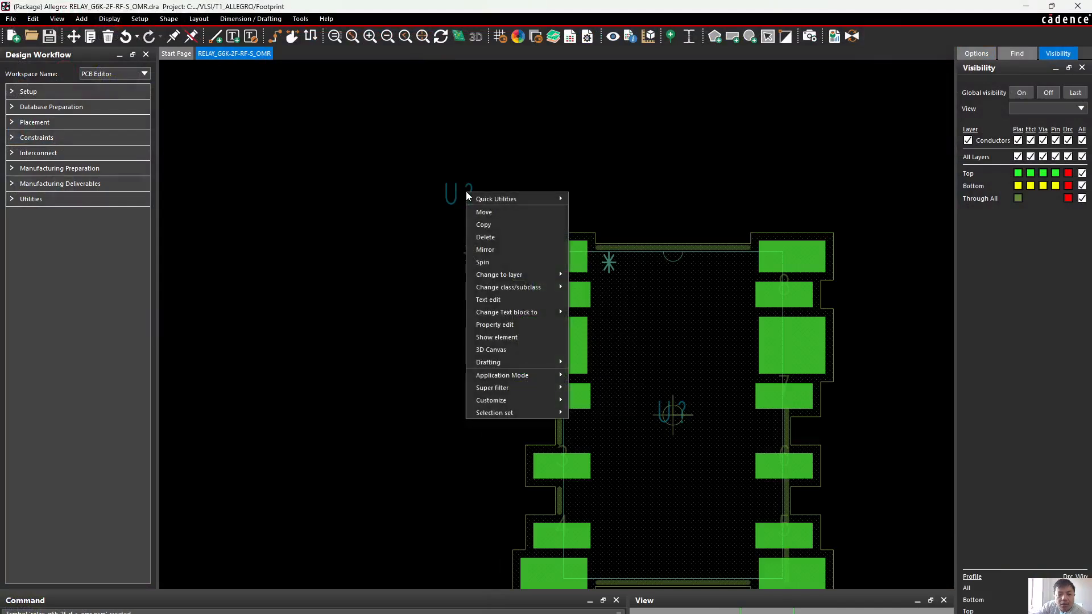
{"action": "mouse_move", "coordinate": [531, 291]}
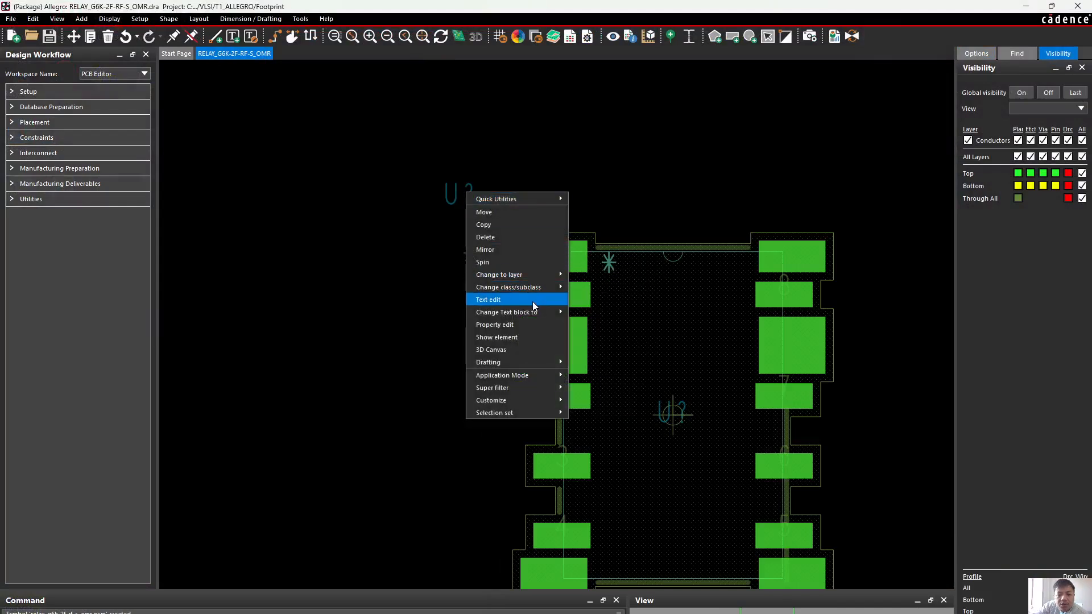
{"action": "mouse_move", "coordinate": [535, 313]}
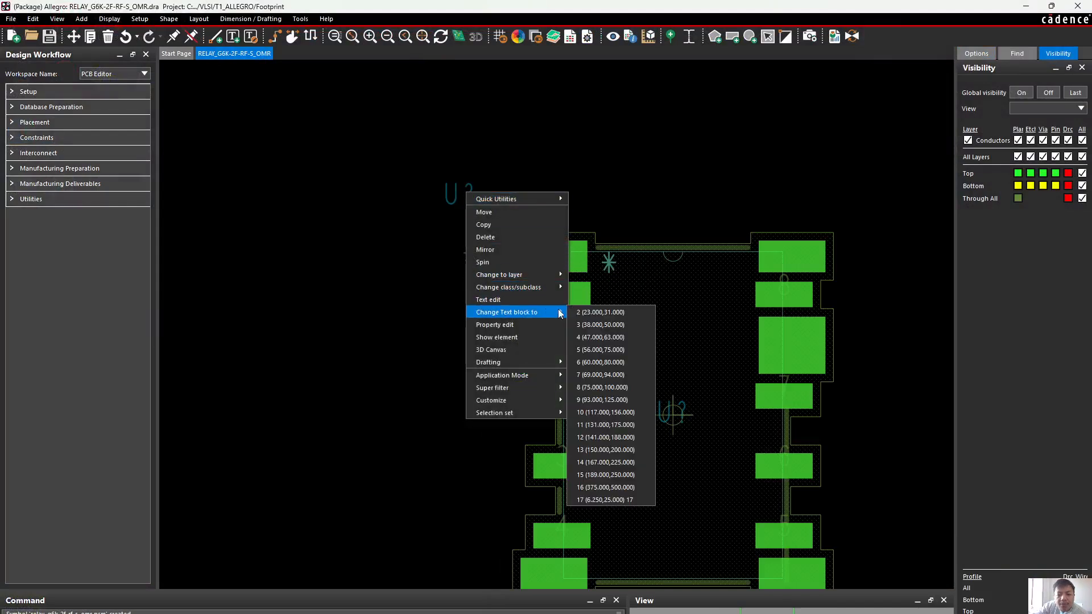
{"action": "left_click", "coordinate": [592, 312]}
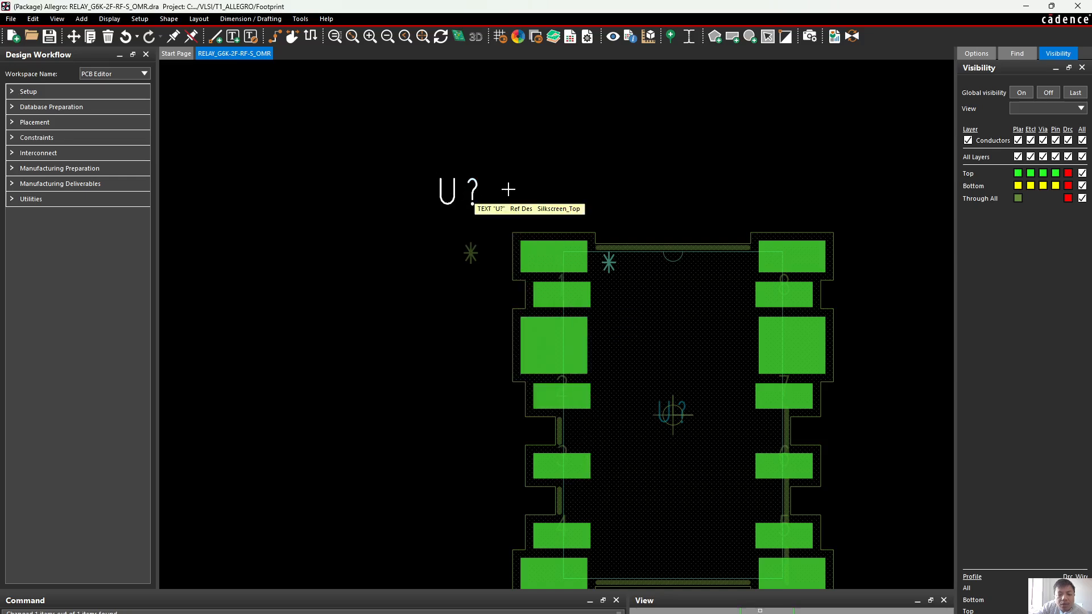
{"action": "right_click", "coordinate": [472, 194]}
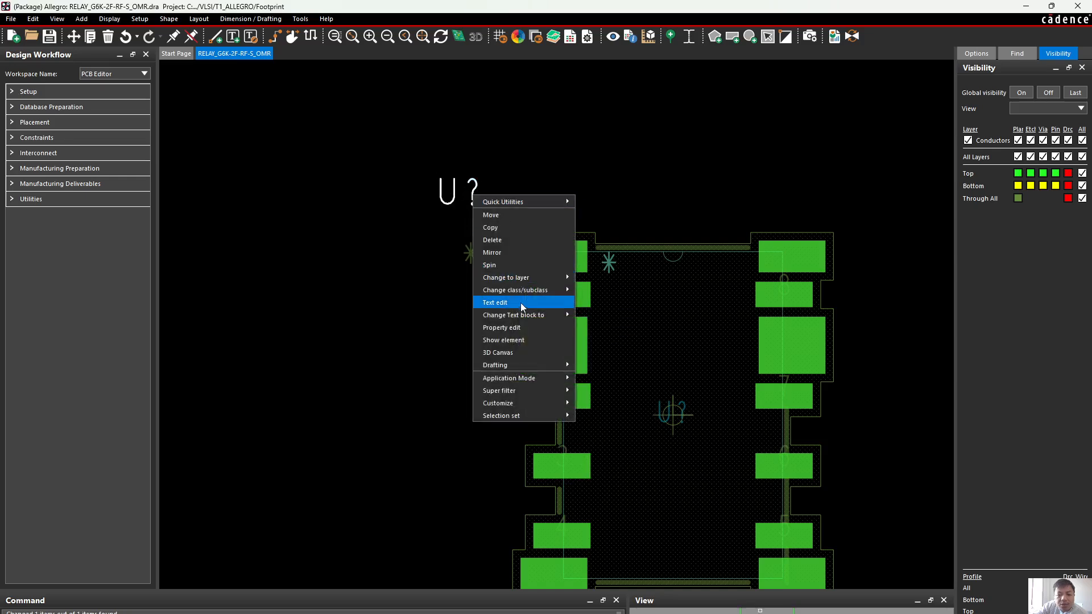
{"action": "mouse_move", "coordinate": [530, 315]}
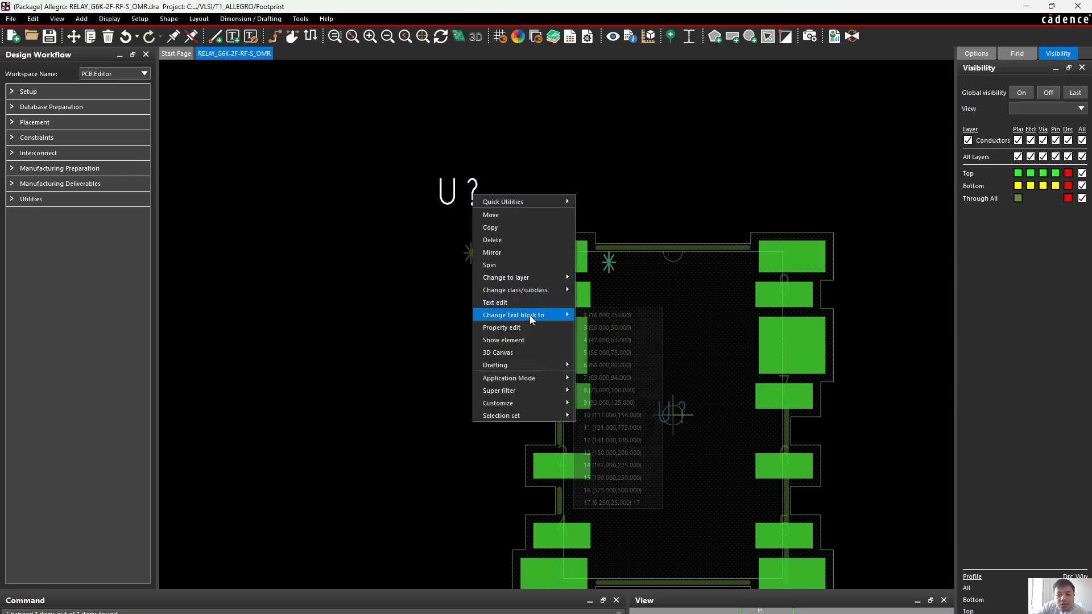
{"action": "left_click", "coordinate": [634, 213]}
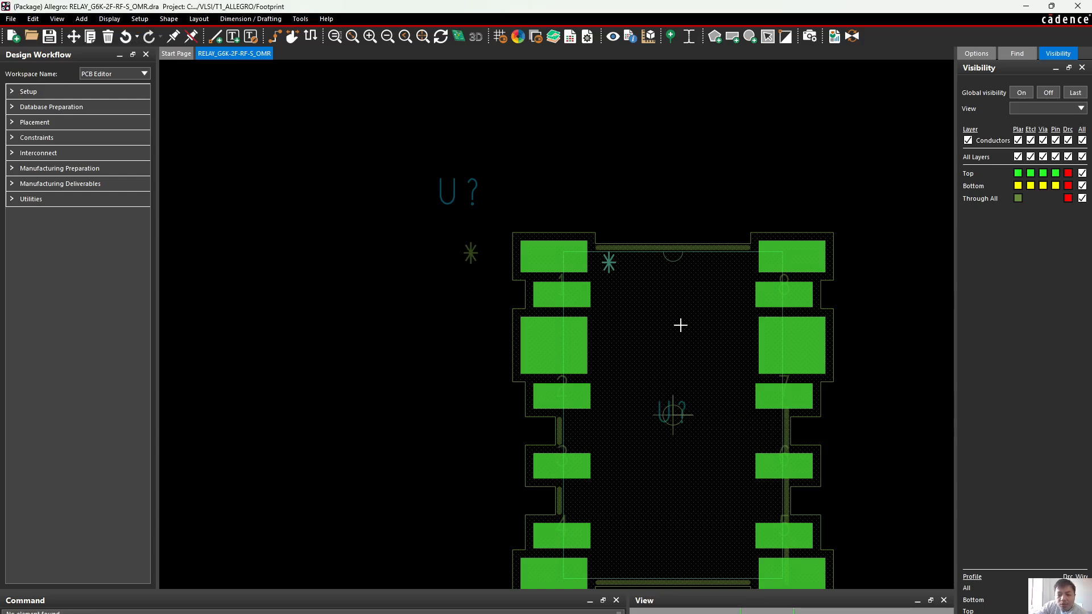
{"action": "middle_click_drag", "start_coordinate": [676, 328], "coordinate": [679, 331]}
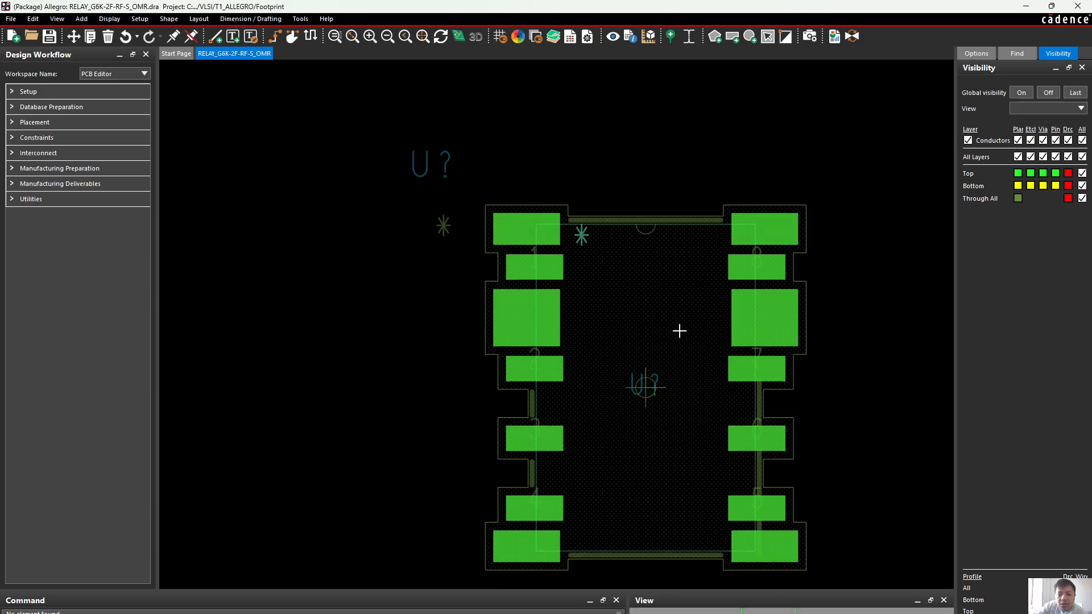
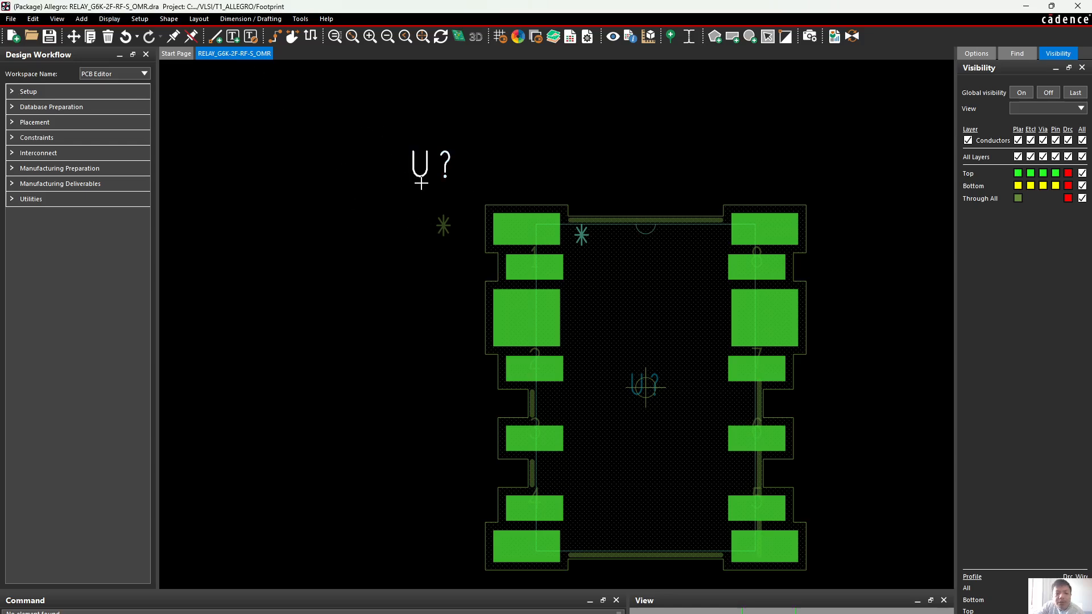
{"action": "right_click", "coordinate": [422, 181]}
{"action": "mouse_move", "coordinate": [486, 298]}
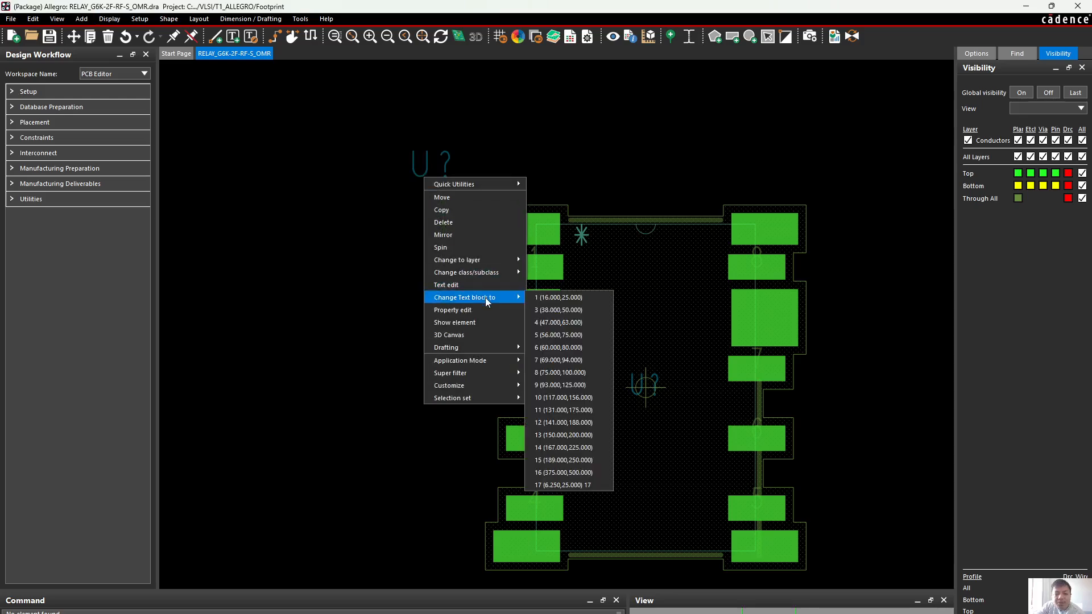
{"action": "left_click", "coordinate": [559, 309]}
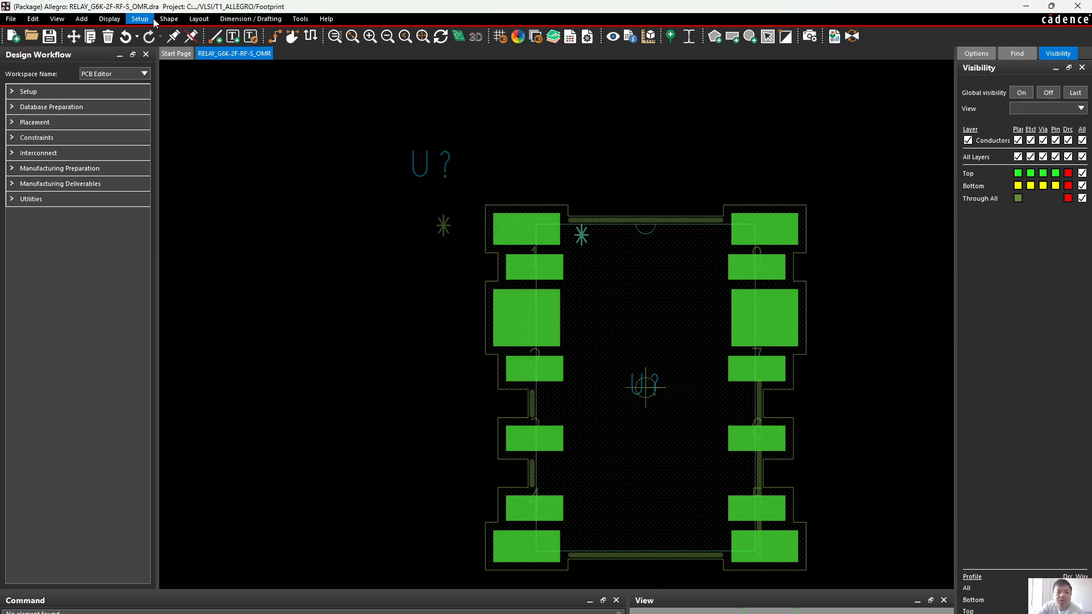
{"action": "left_click", "coordinate": [110, 19]}
{"action": "mouse_move", "coordinate": [140, 19]}
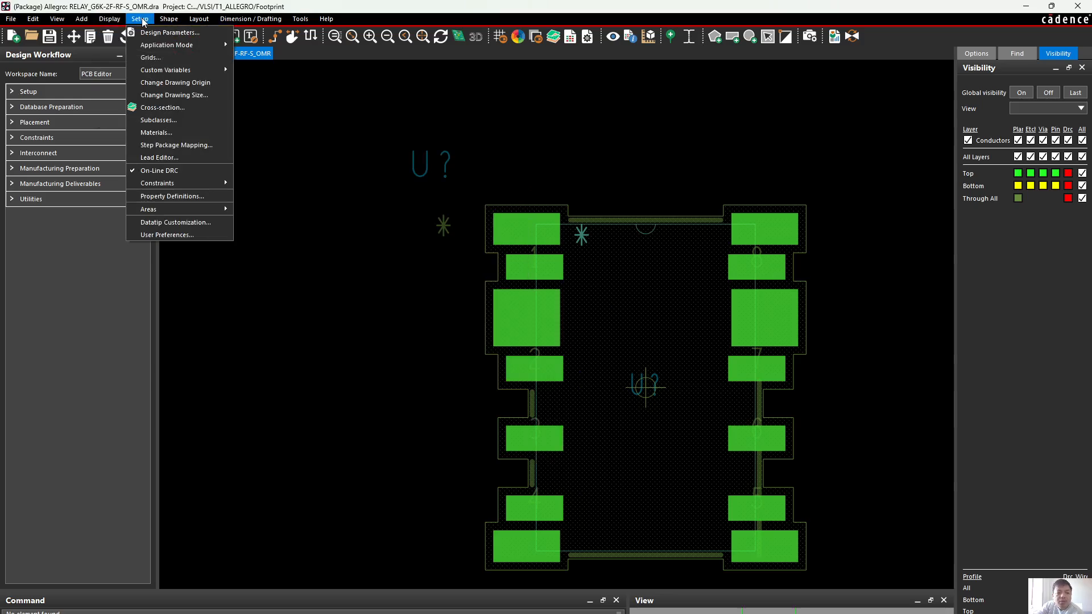
{"action": "left_click", "coordinate": [178, 234]}
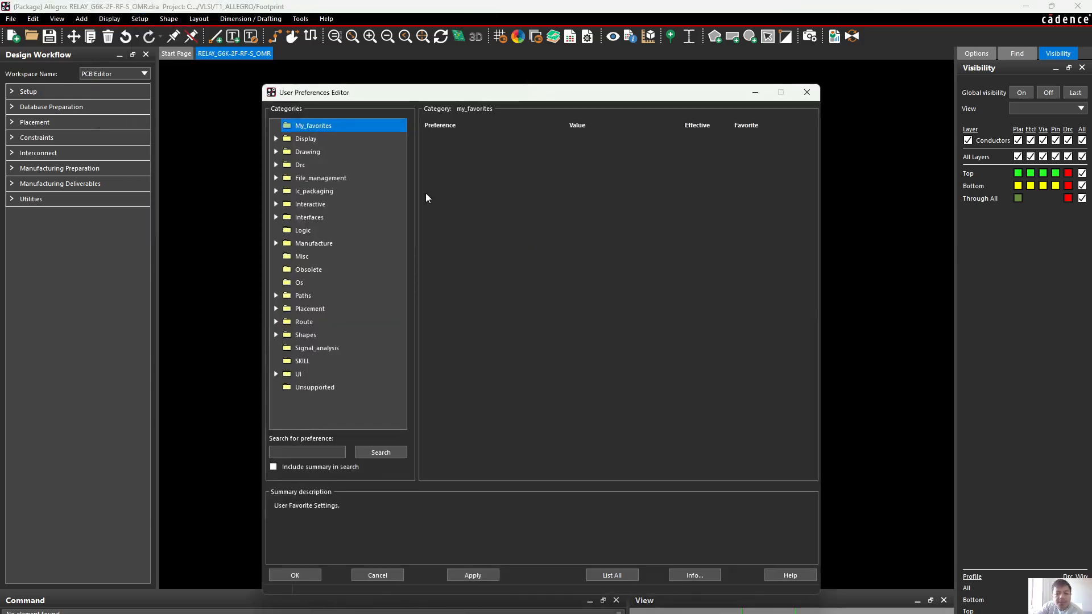
{"action": "left_click", "coordinate": [807, 92]}
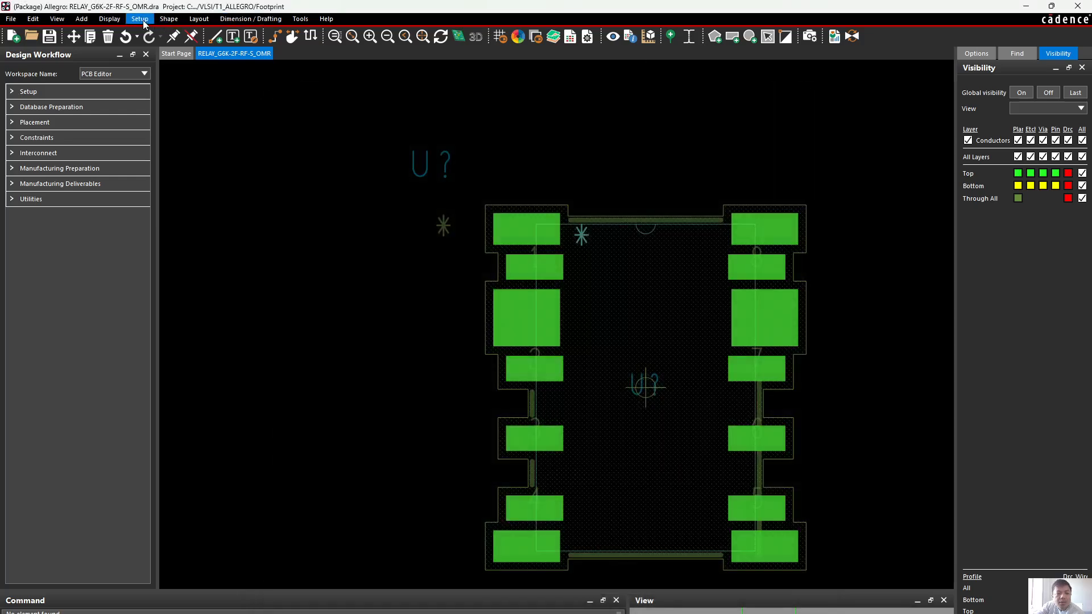
Set the photo width of text block 2 to 4 mils in the design's text size setup
{"action": "left_click", "coordinate": [142, 20]}
{"action": "left_click", "coordinate": [168, 32]}
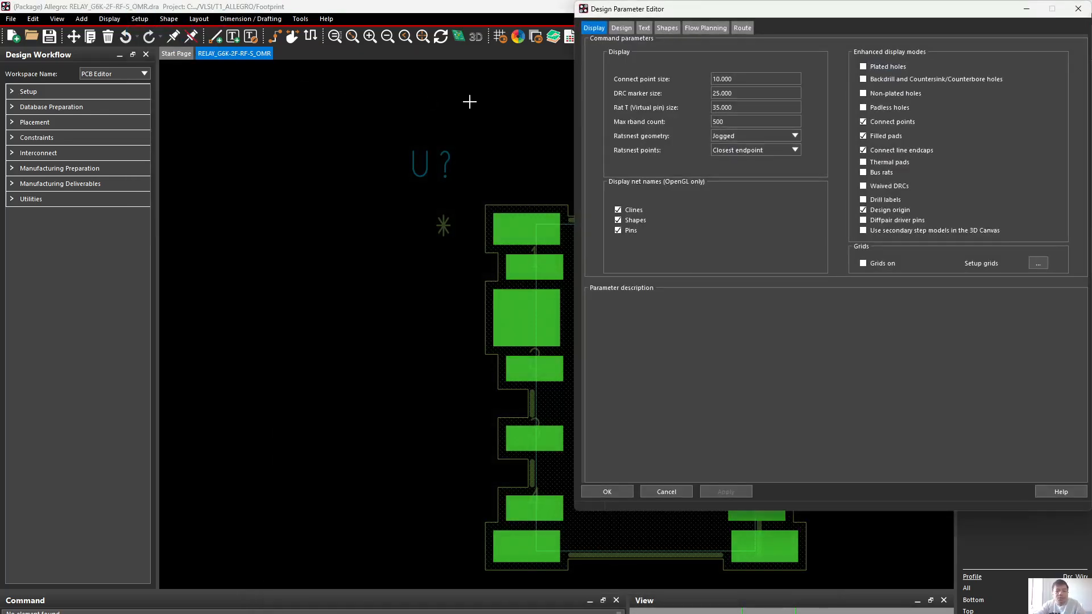
{"action": "left_click", "coordinate": [643, 28]}
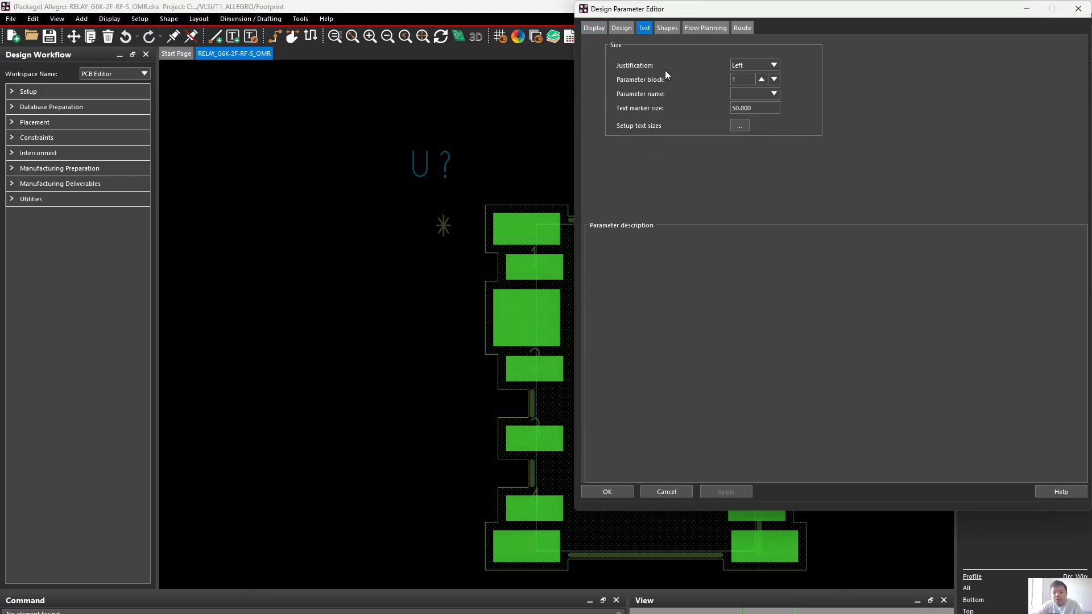
{"action": "left_click", "coordinate": [739, 126]}
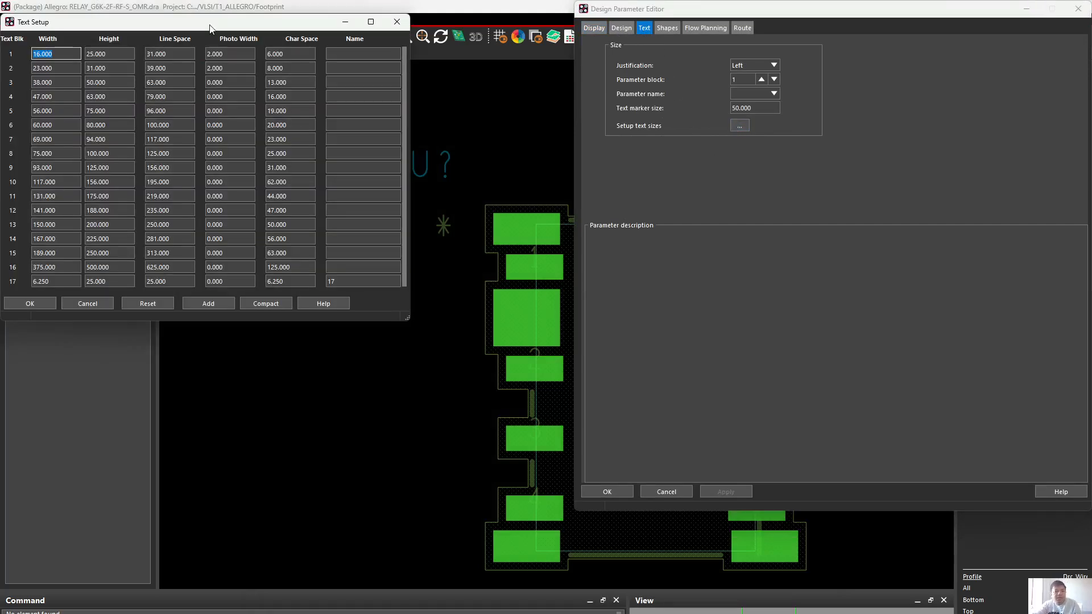
{"action": "left_click_drag", "start_coordinate": [216, 26], "coordinate": [760, 199]}
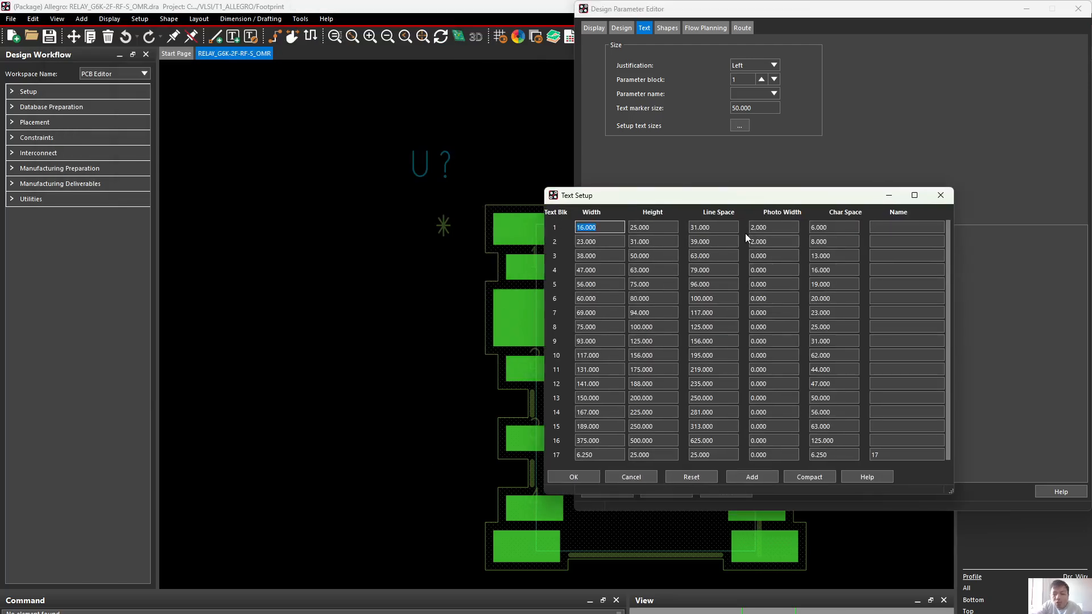
{"action": "left_click", "coordinate": [775, 241]}
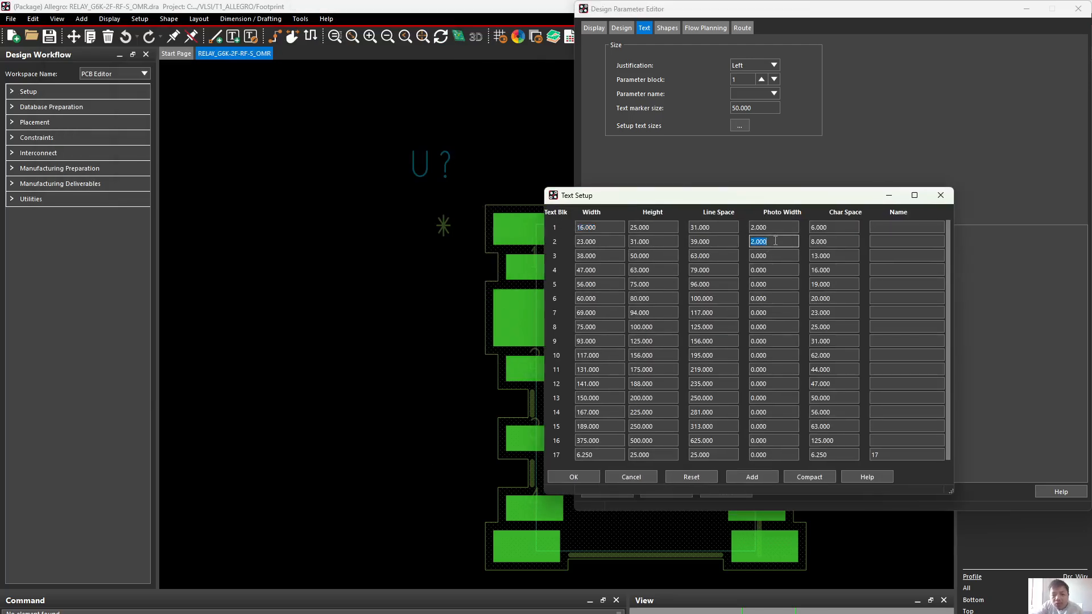
{"action": "mouse_move", "coordinate": [697, 612]}
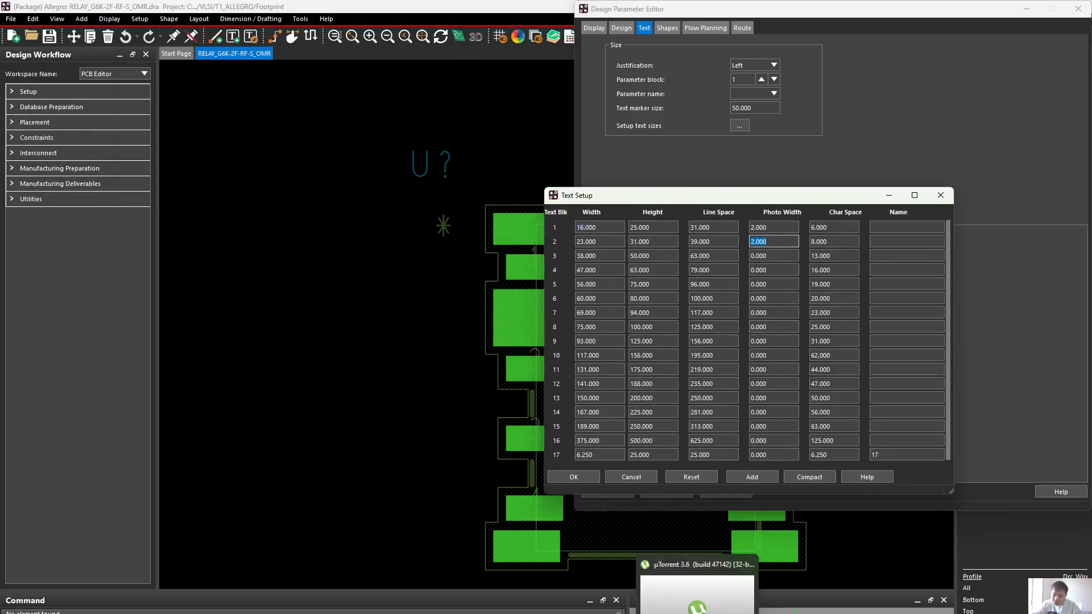
{"action": "mouse_move", "coordinate": [748, 612]}
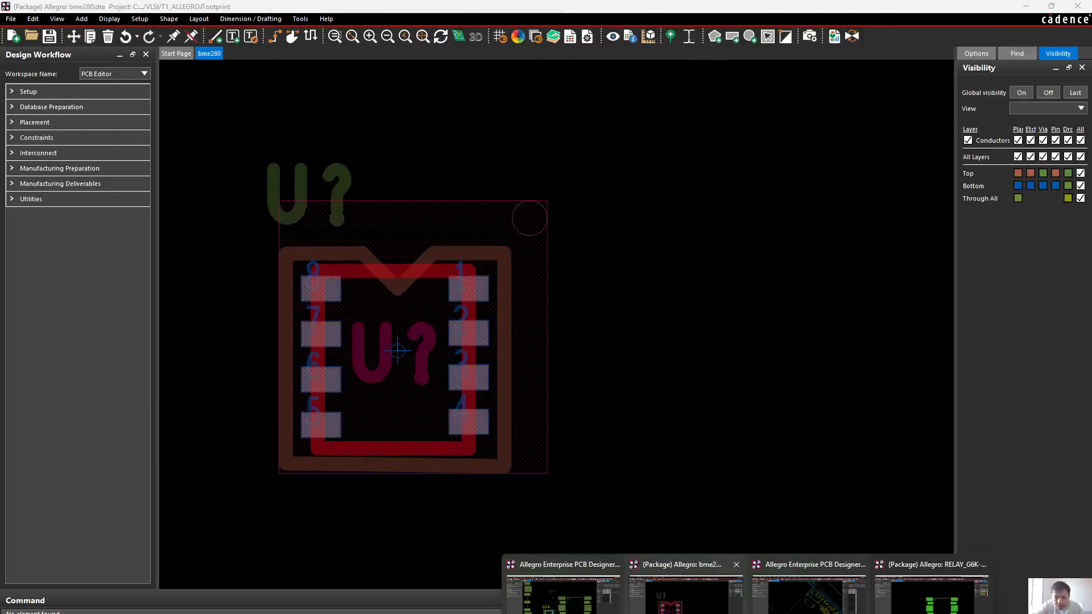
{"action": "mouse_move", "coordinate": [563, 594]}
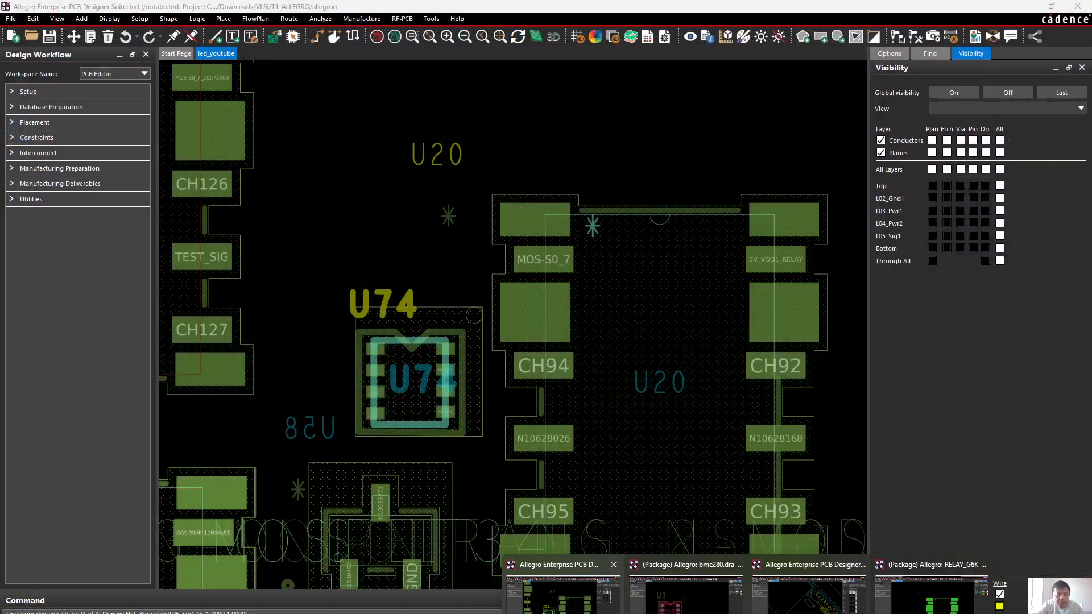
{"action": "left_click", "coordinate": [933, 592]}
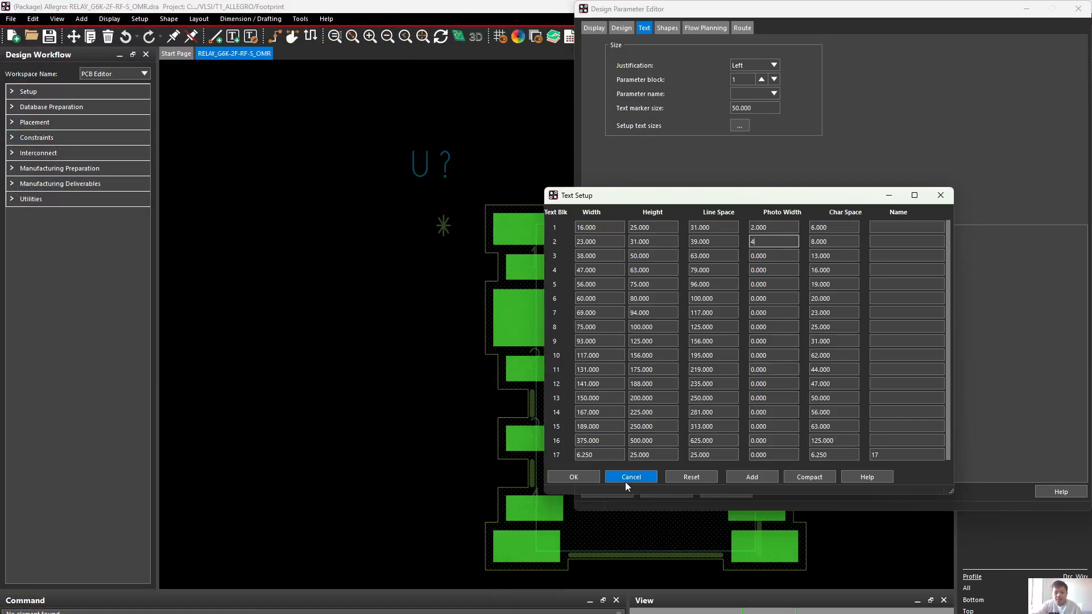
{"action": "left_click", "coordinate": [574, 480]}
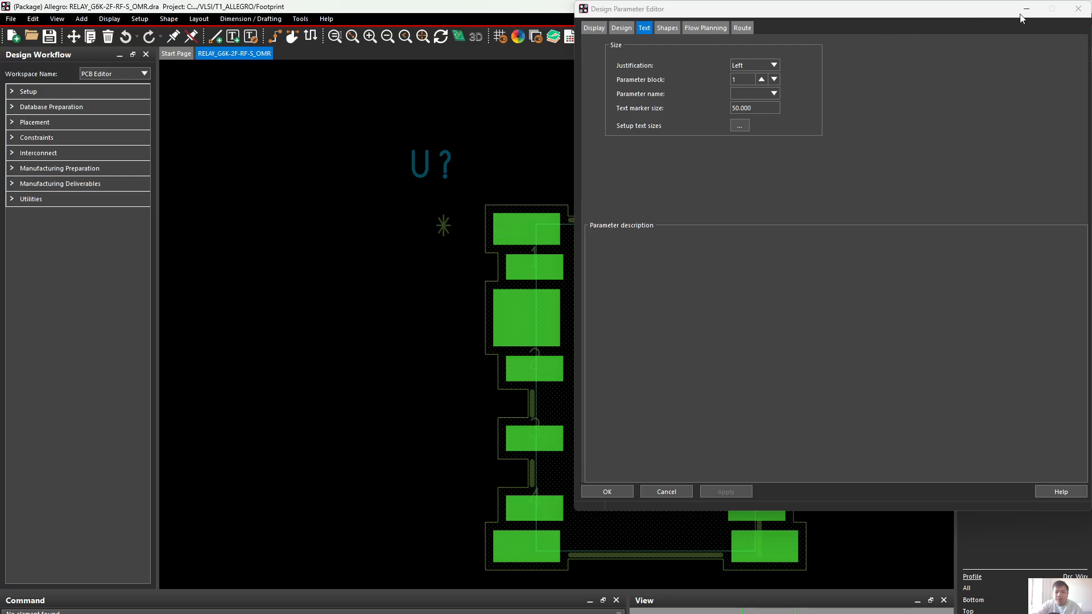
{"action": "left_click", "coordinate": [618, 493]}
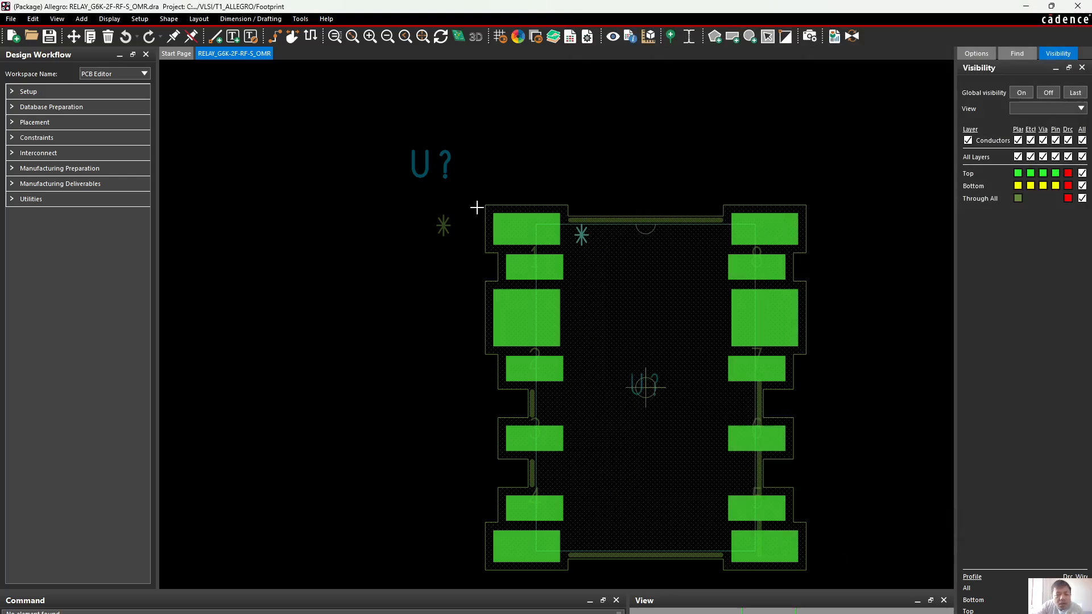
Set the photo width of text block 2 to 6 mils to thicken the reference designator strokes
{"action": "scroll", "coordinate": [459, 163], "scroll_direction": "up", "scroll_amount": 3}
{"action": "scroll", "coordinate": [459, 163], "scroll_direction": "down", "scroll_amount": 2}
{"action": "scroll", "coordinate": [455, 164], "scroll_direction": "up", "scroll_amount": 2}
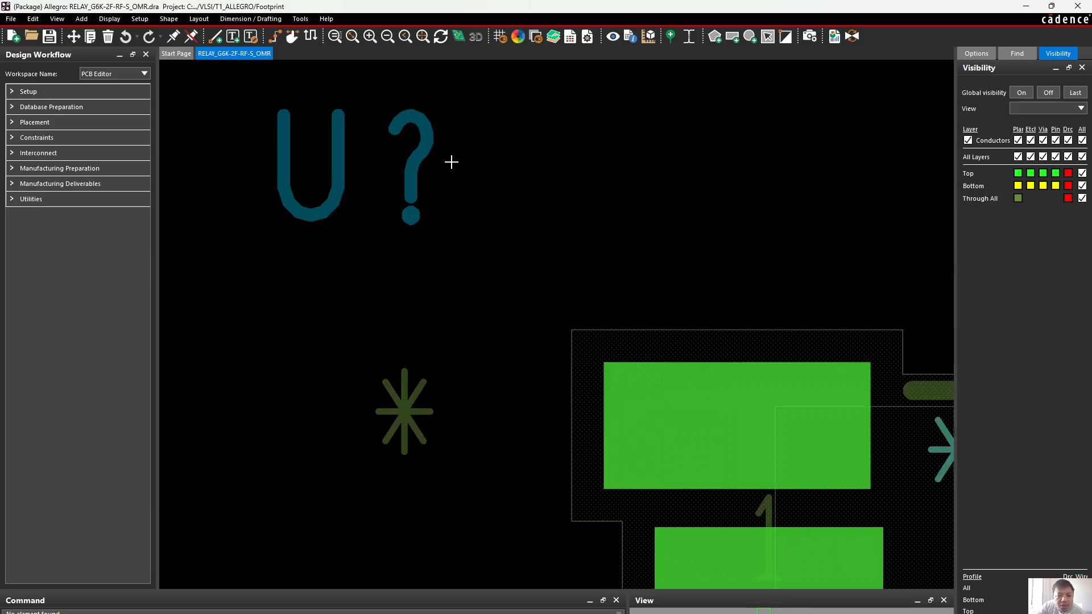
{"action": "left_click", "coordinate": [128, 20]}
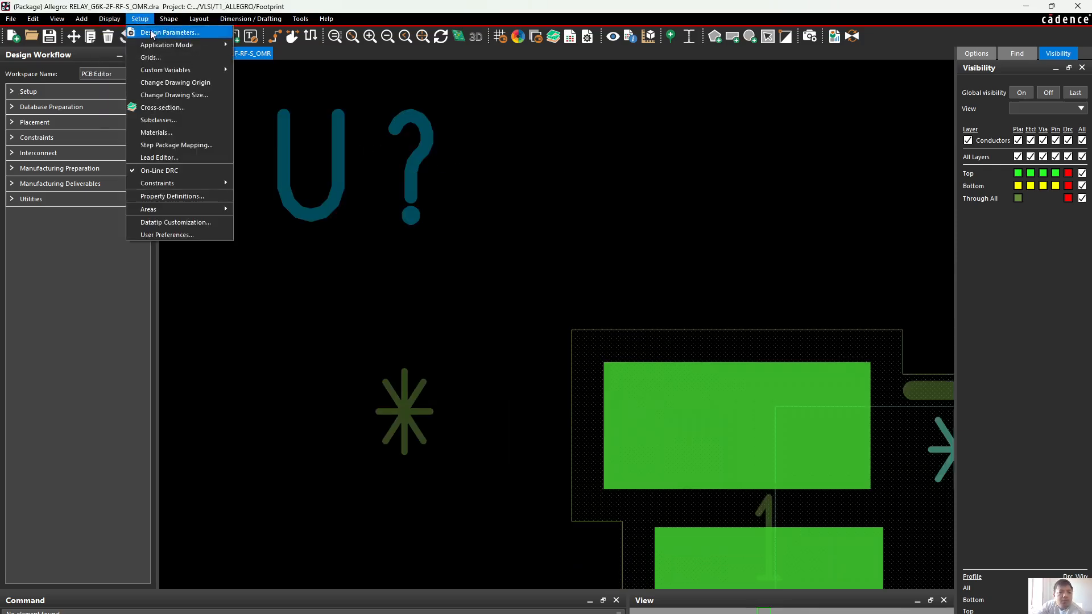
{"action": "left_click", "coordinate": [155, 33]}
{"action": "left_click", "coordinate": [739, 126]}
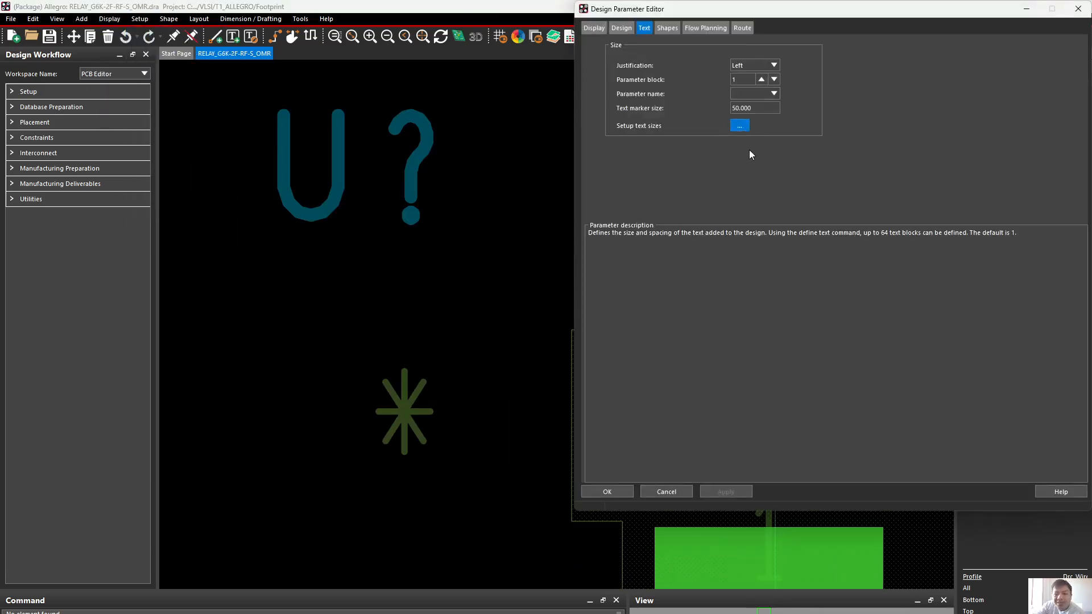
{"action": "left_click", "coordinate": [775, 242]}
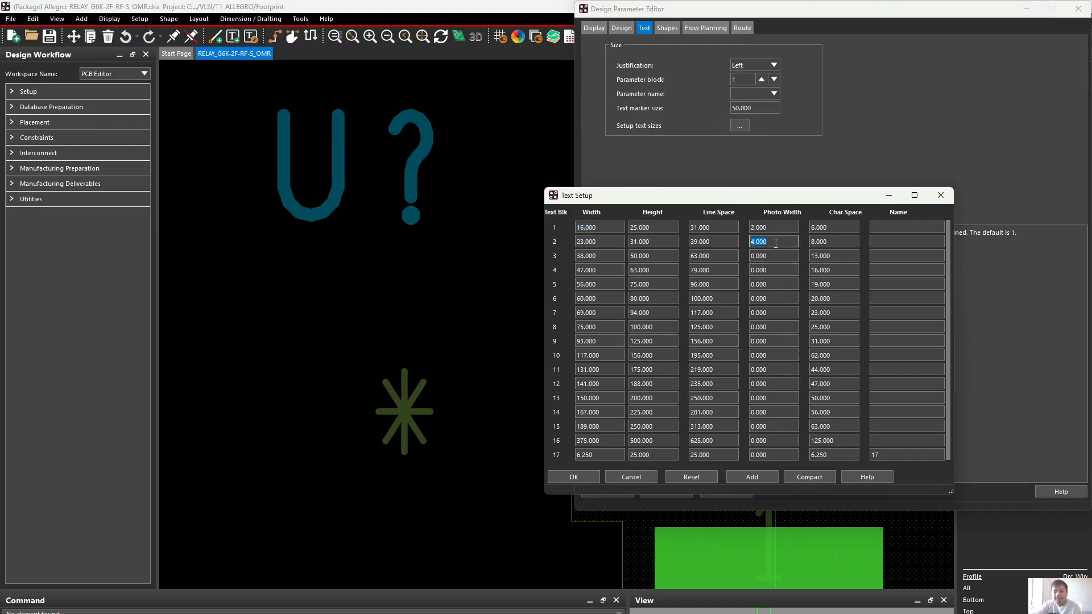
{"action": "type", "text": "6"}
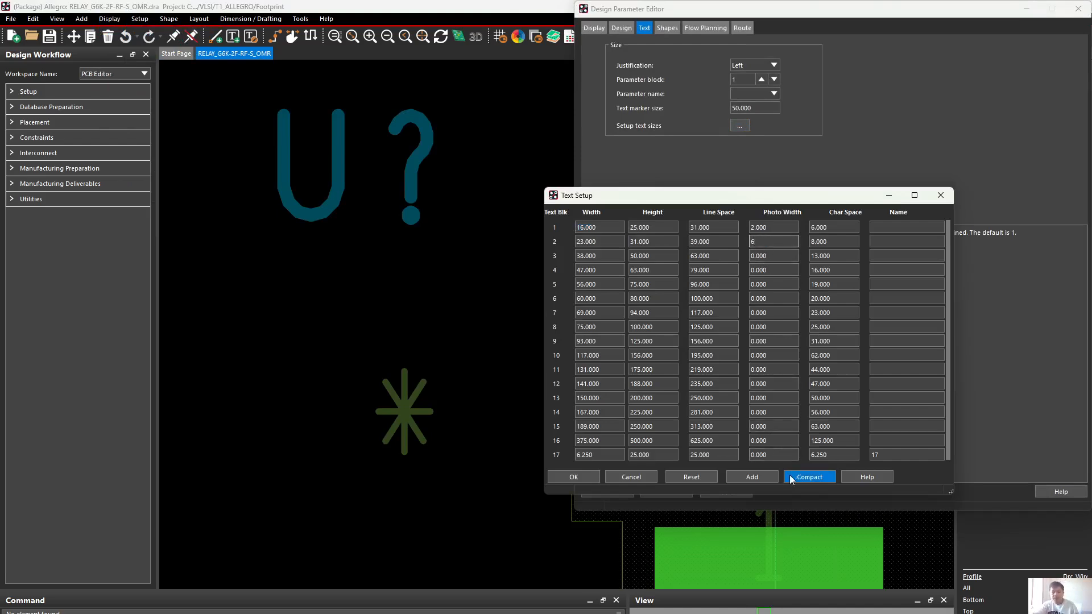
{"action": "left_click", "coordinate": [573, 477]}
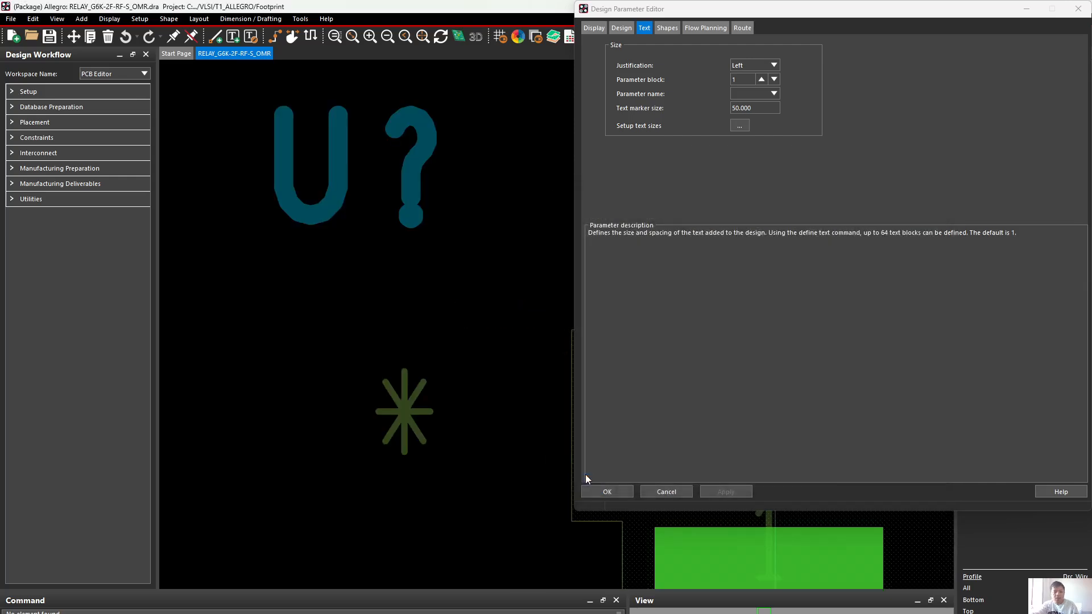
{"action": "scroll", "coordinate": [463, 340], "scroll_direction": "down", "scroll_amount": 3}
{"action": "scroll", "coordinate": [472, 309], "scroll_direction": "up", "scroll_amount": 2}
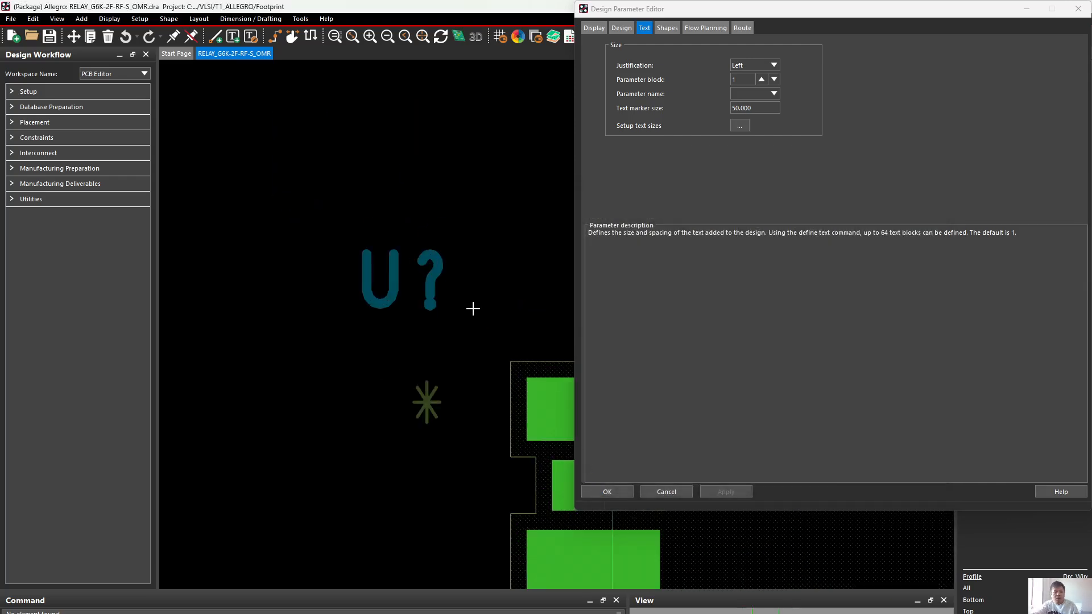
{"action": "scroll", "coordinate": [473, 309], "scroll_direction": "up", "scroll_amount": 2}
{"action": "scroll", "coordinate": [473, 309], "scroll_direction": "down", "scroll_amount": 2}
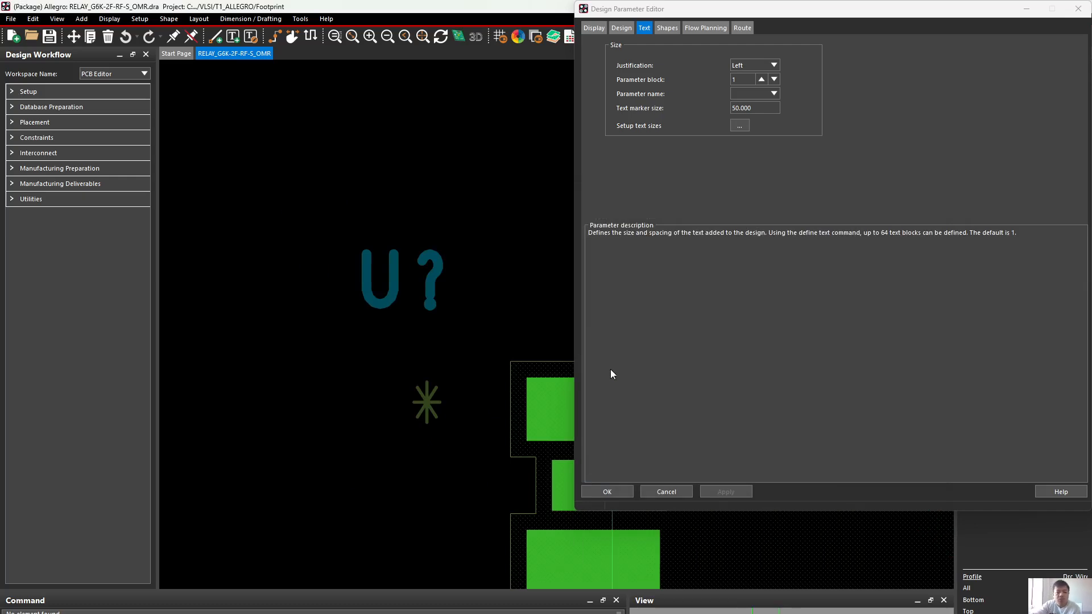
{"action": "left_click", "coordinate": [622, 493]}
Try to move the U? reference designator outside the relay outline closer to the footprint
{"action": "scroll", "coordinate": [523, 347], "scroll_direction": "down", "scroll_amount": 3}
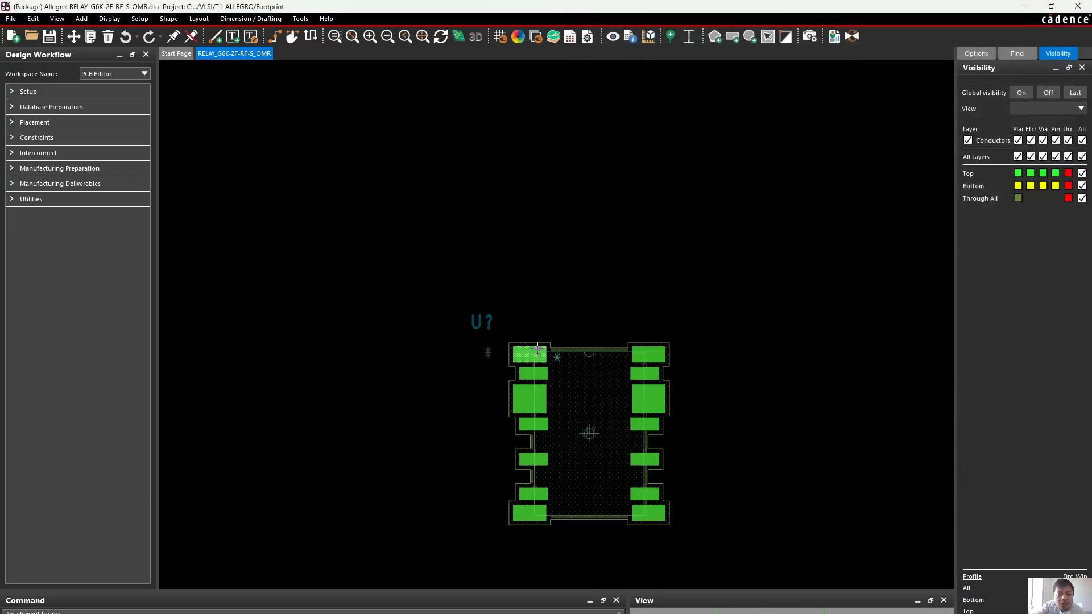
{"action": "middle_click_drag", "start_coordinate": [538, 348], "coordinate": [437, 271]}
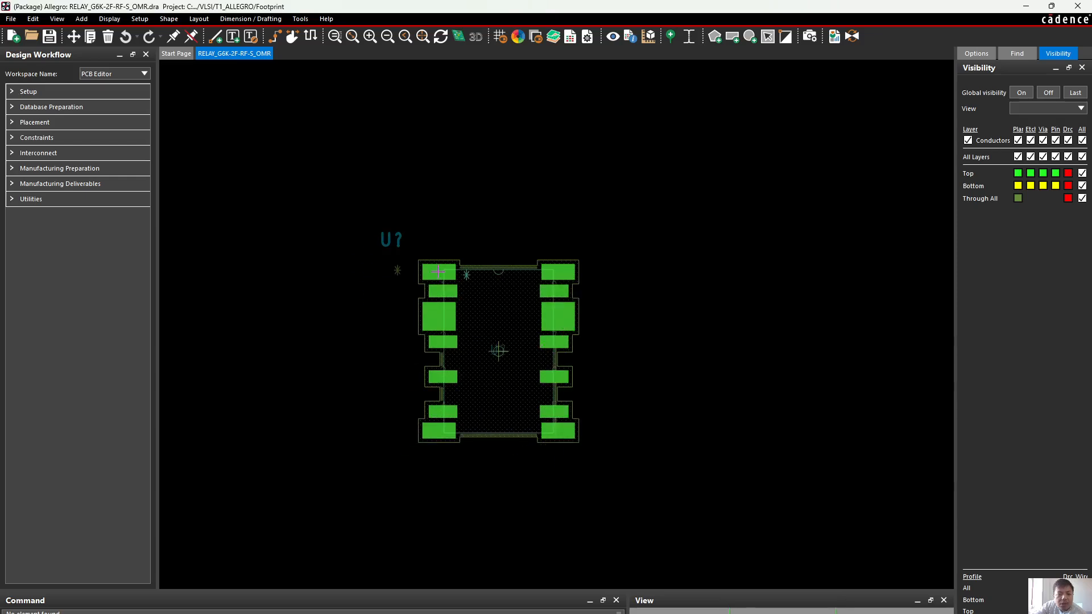
{"action": "left_click", "coordinate": [76, 39]}
{"action": "scroll", "coordinate": [432, 264], "scroll_direction": "up", "scroll_amount": 1}
{"action": "left_click", "coordinate": [361, 225]}
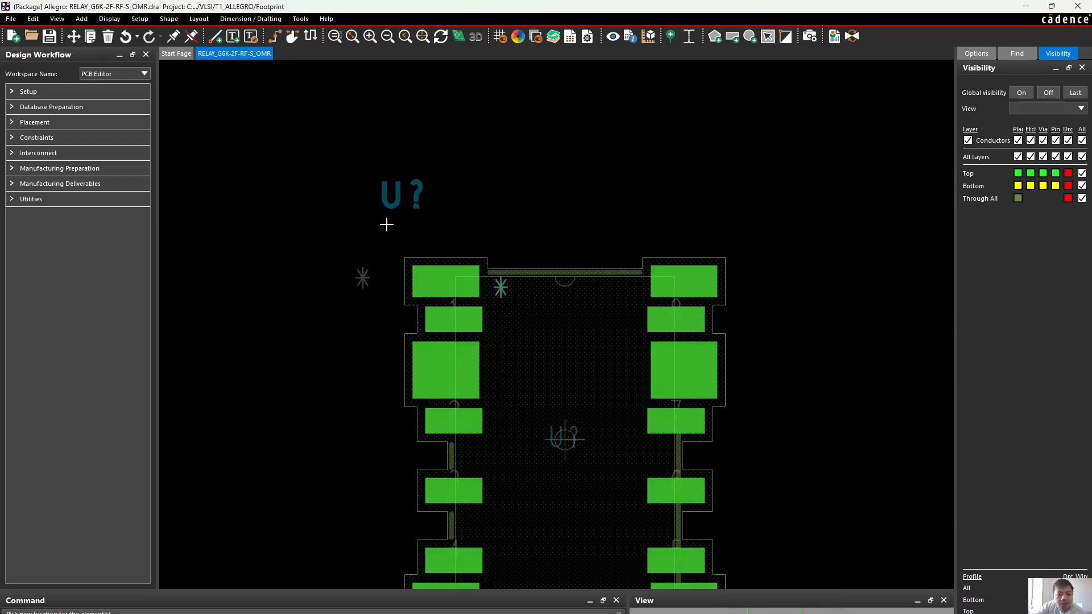
{"action": "left_click", "coordinate": [385, 222]}
{"action": "right_click", "coordinate": [522, 149]}
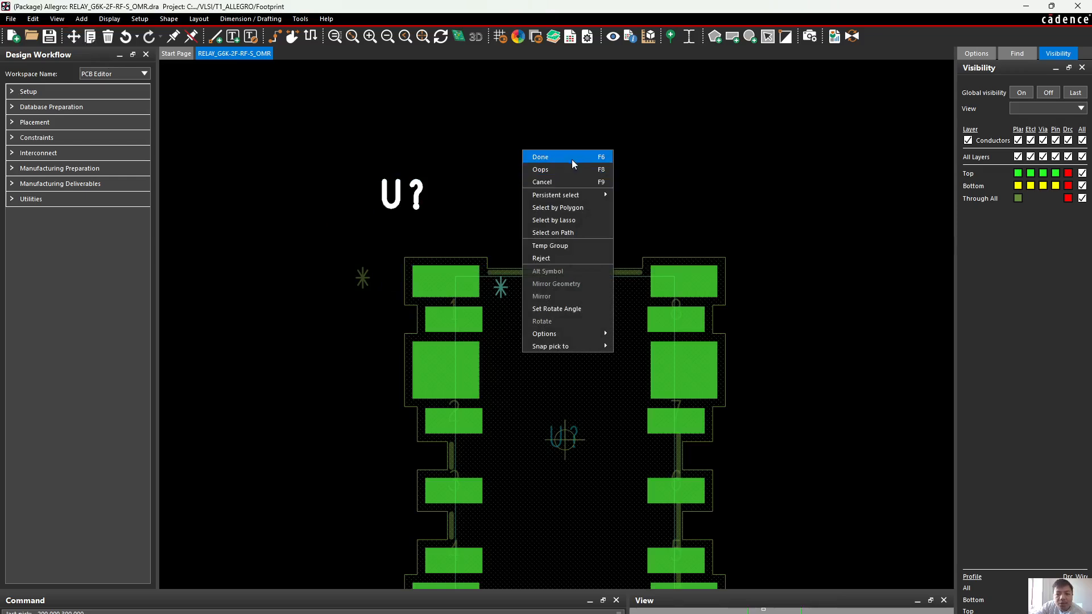
{"action": "left_click", "coordinate": [572, 159]}
Check the non-etch and etch grid spacing of the footprint drawing without changing it
{"action": "right_click", "coordinate": [522, 149]}
{"action": "mouse_move", "coordinate": [597, 162]}
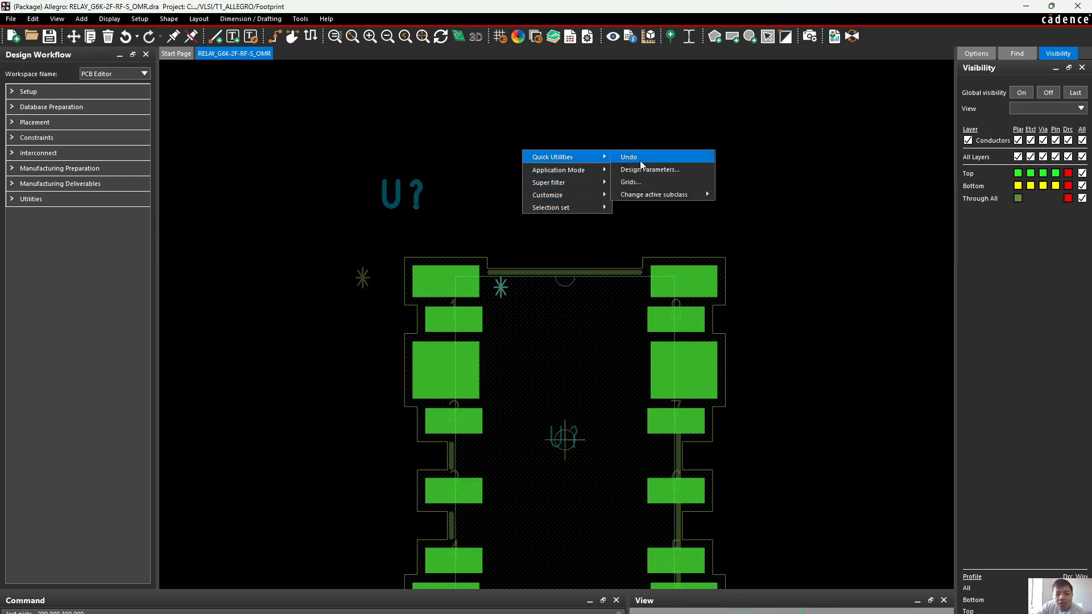
{"action": "left_click", "coordinate": [631, 182]}
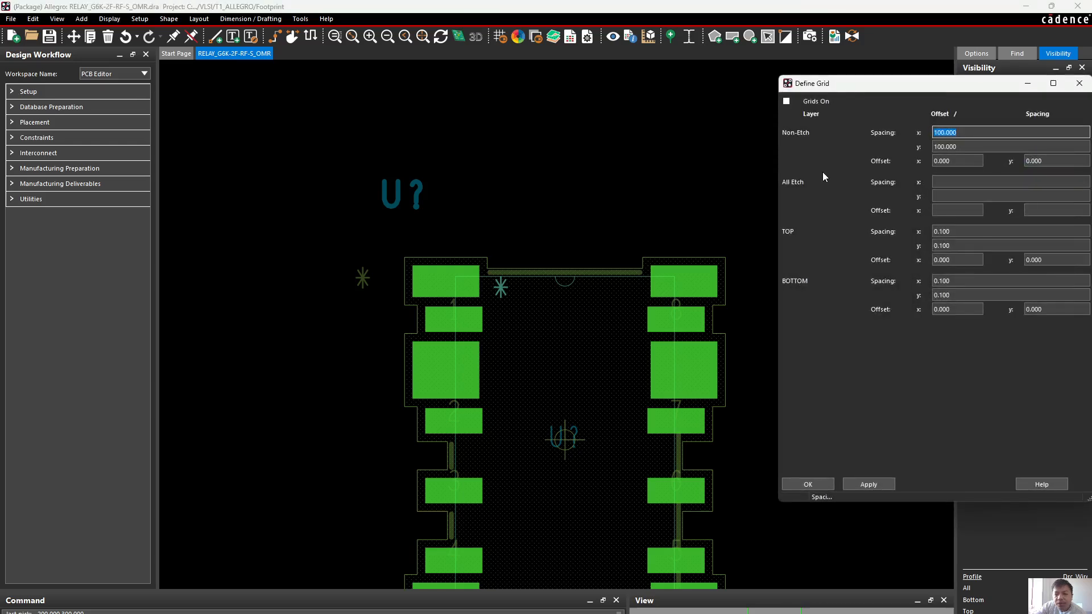
{"action": "left_click_drag", "start_coordinate": [904, 91], "coordinate": [695, 97]}
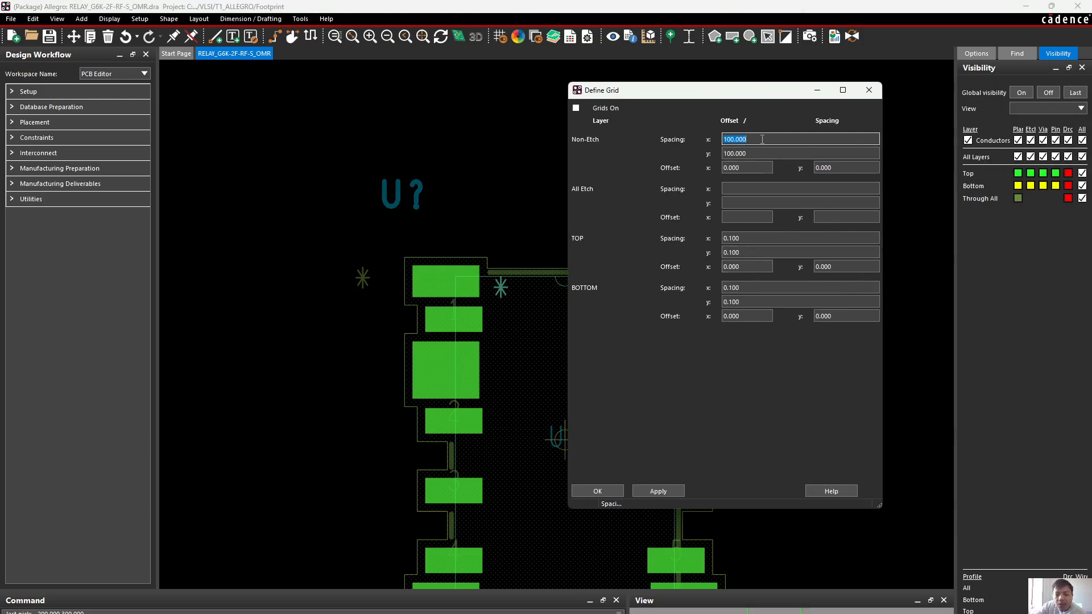
{"action": "left_click", "coordinate": [869, 91]}
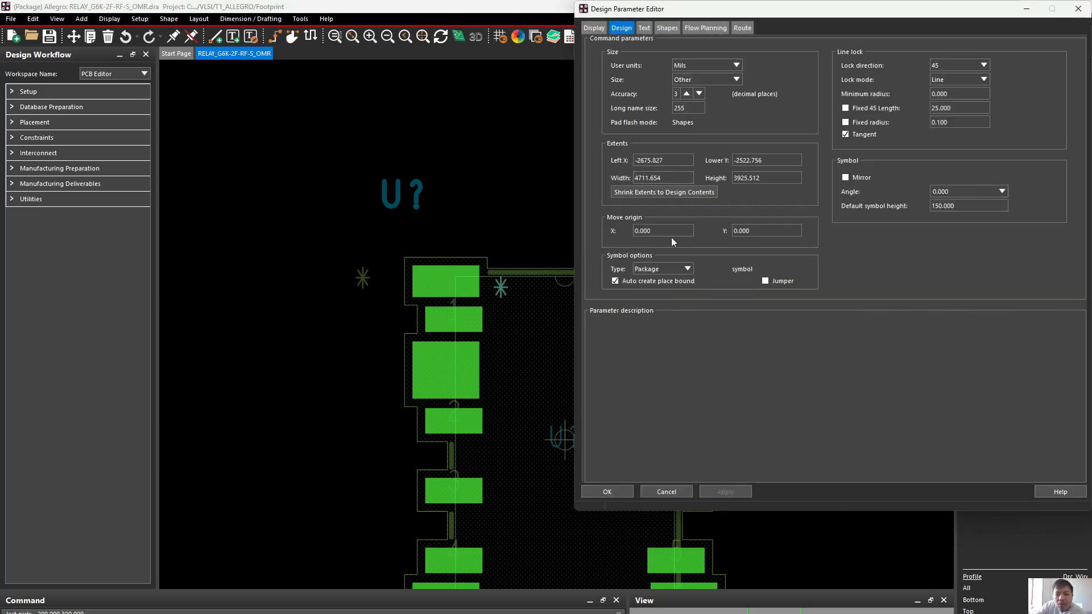
Change the relay footprint's user units to Millimeter in the design parameters, accepting the round-off notice
{"action": "left_click", "coordinate": [724, 68]}
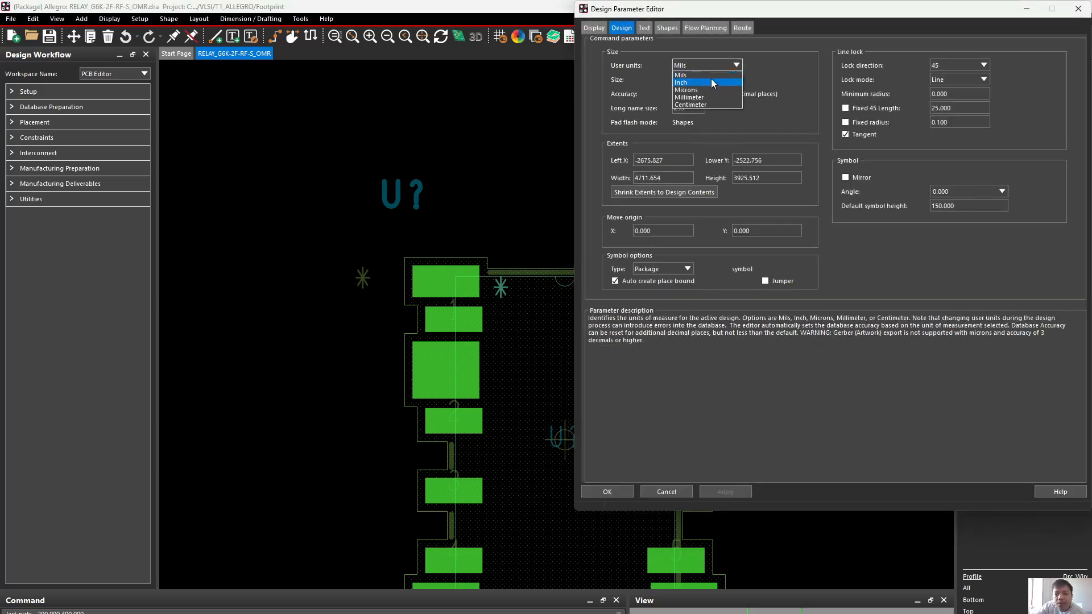
{"action": "left_click", "coordinate": [704, 97]}
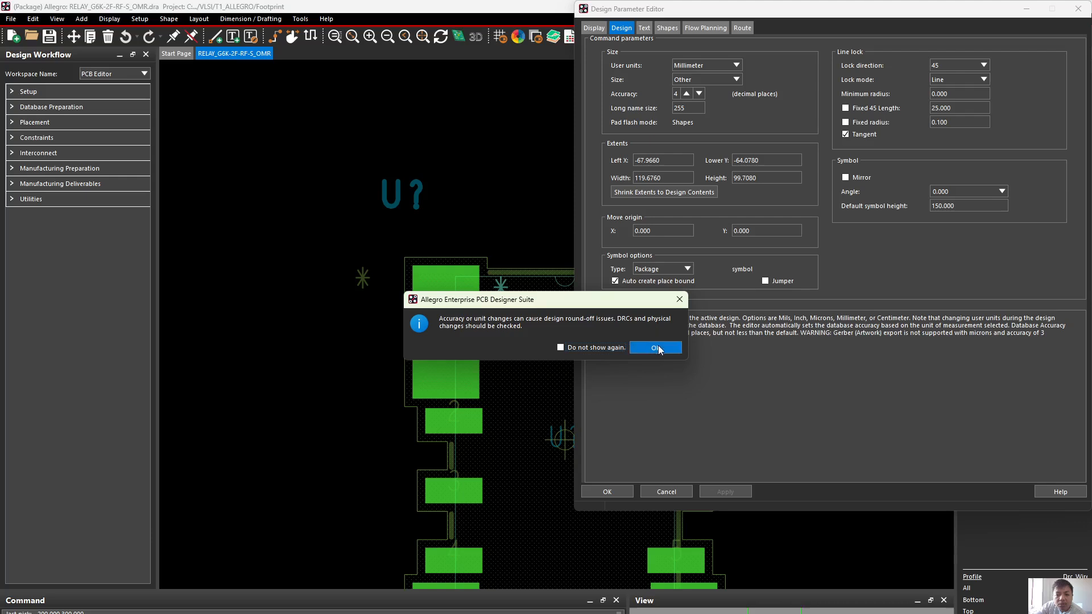
{"action": "left_click", "coordinate": [657, 345]}
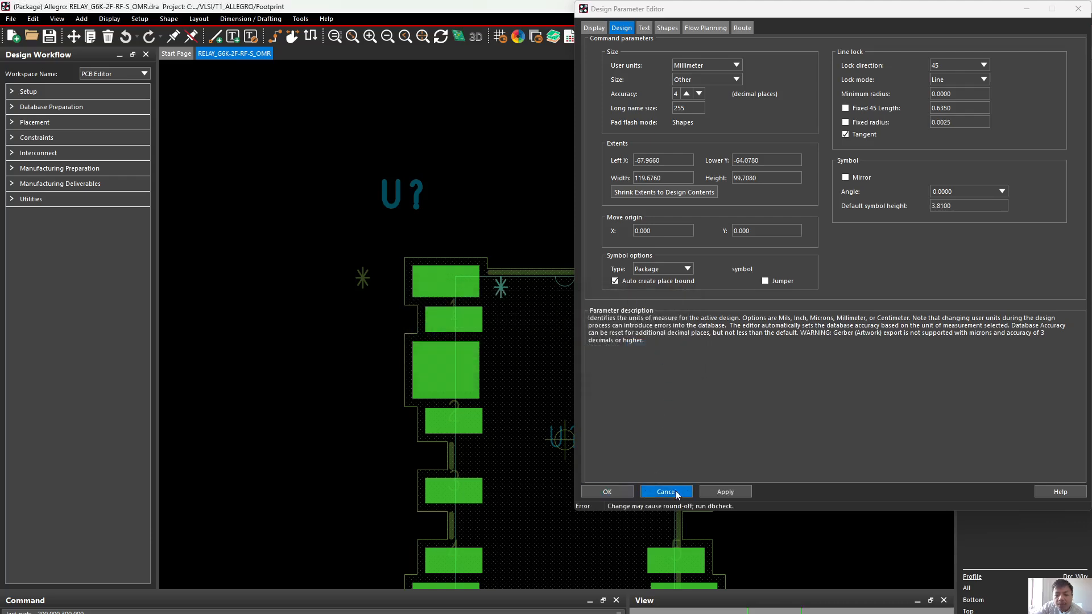
{"action": "left_click", "coordinate": [726, 492]}
{"action": "left_click", "coordinate": [604, 491]}
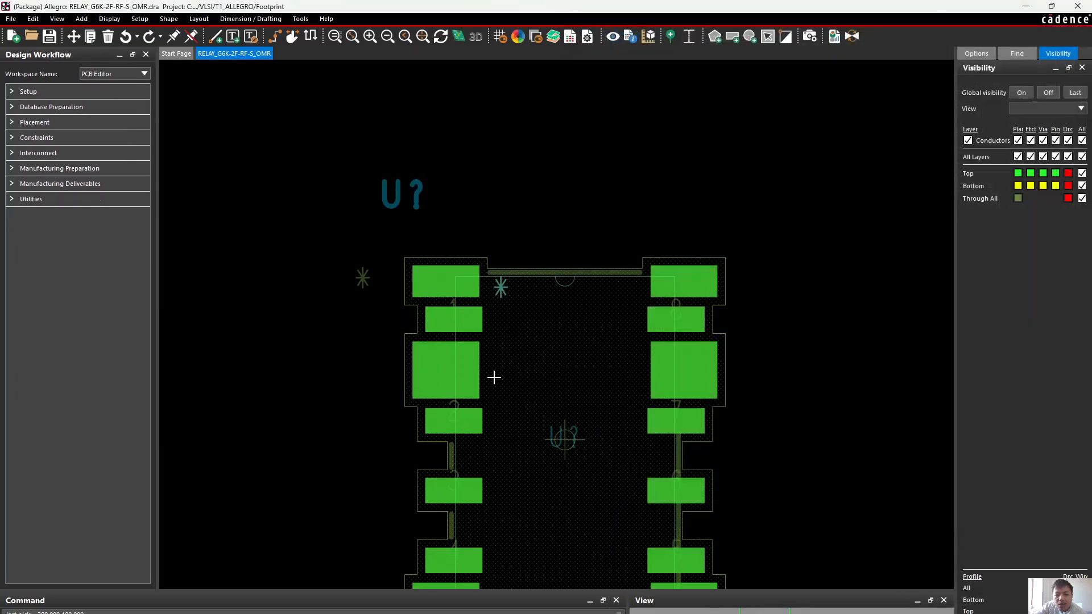
Open the grid definition of the relay footprint with the non-etch spacing ready for editing
{"action": "right_click", "coordinate": [603, 119]}
{"action": "left_click", "coordinate": [705, 138]}
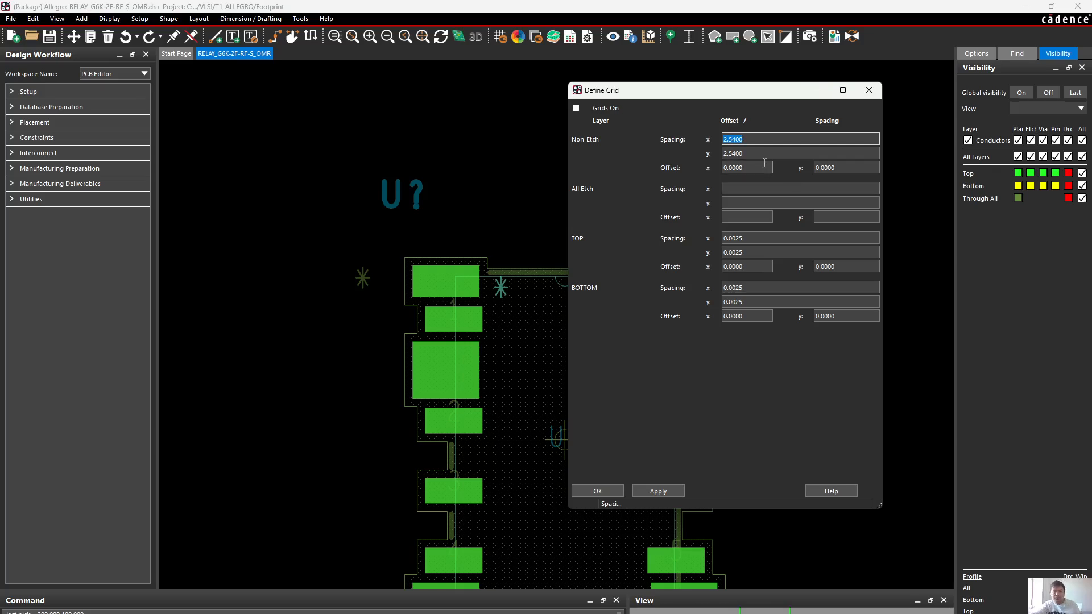
{"action": "type", "text": "0."}
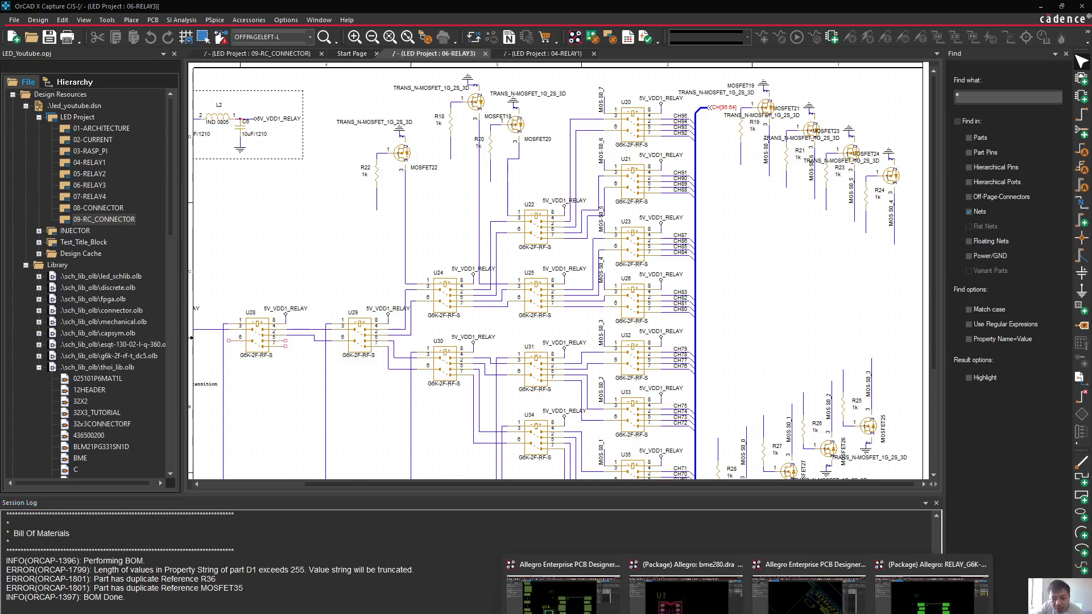
Switch to the led_youtube board, copy the non-etch x spacing from its grid definition, and minimize the board
{"action": "left_click", "coordinate": [564, 594]}
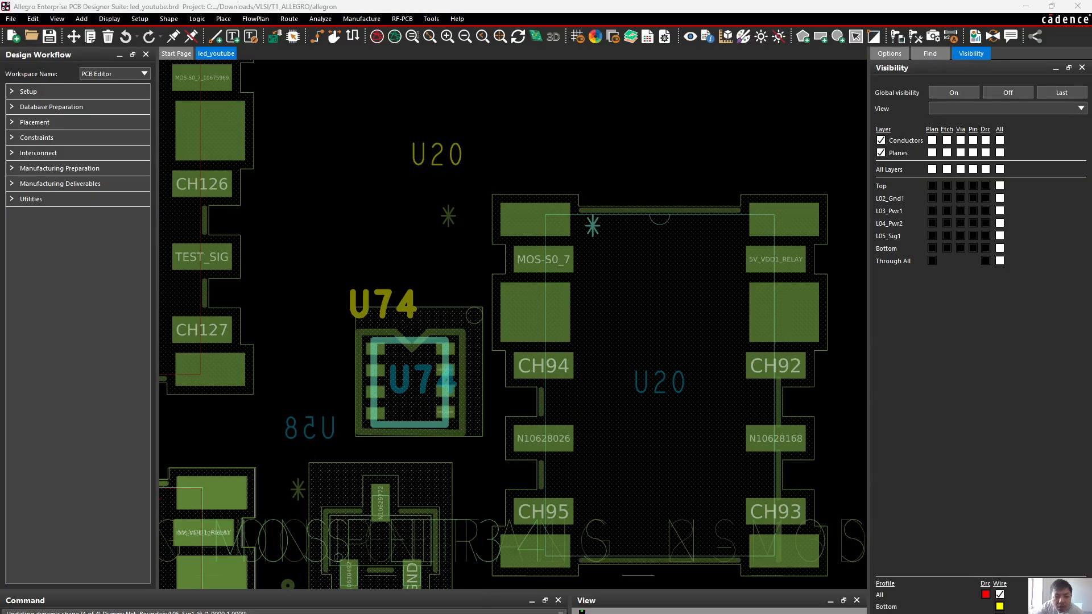
{"action": "right_click", "coordinate": [557, 112]}
{"action": "mouse_move", "coordinate": [588, 122]}
{"action": "left_click", "coordinate": [688, 145]}
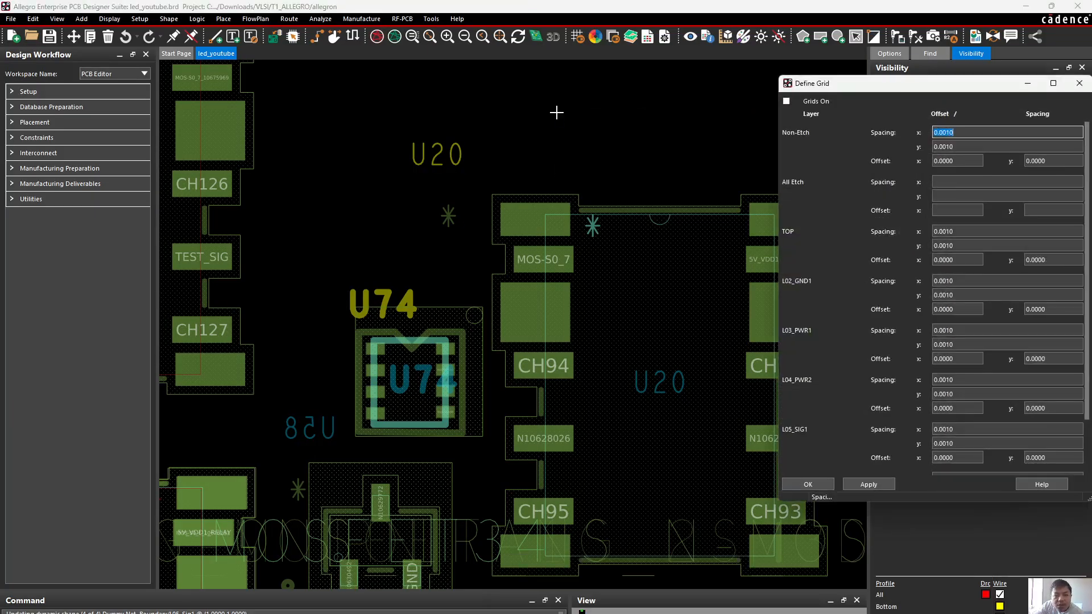
{"action": "right_click", "coordinate": [944, 133]}
{"action": "left_click", "coordinate": [965, 181]}
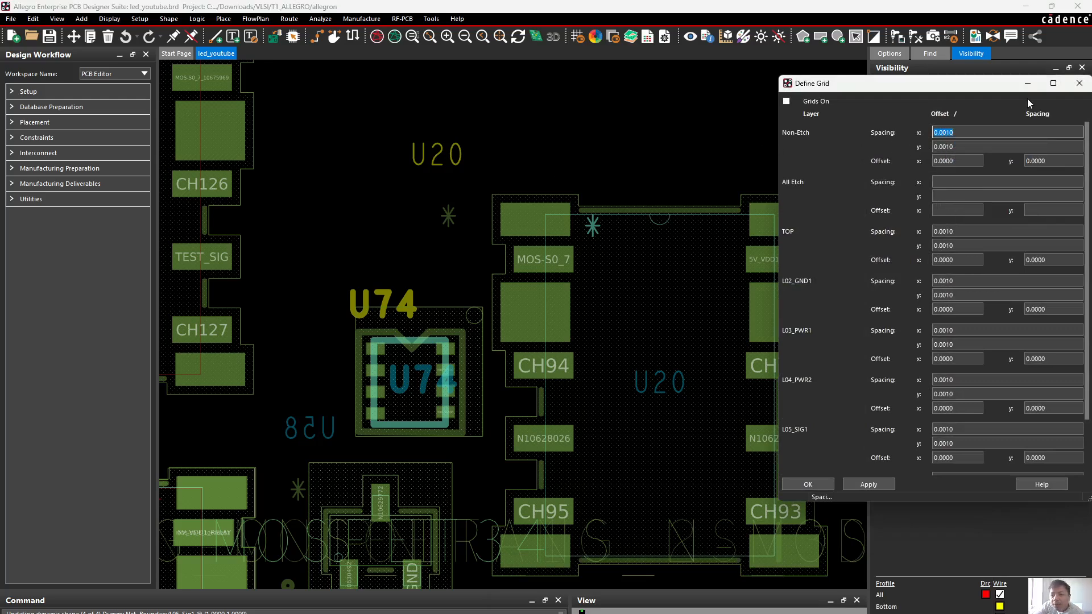
{"action": "left_click", "coordinate": [1027, 83]}
{"action": "left_click", "coordinate": [1026, 7]}
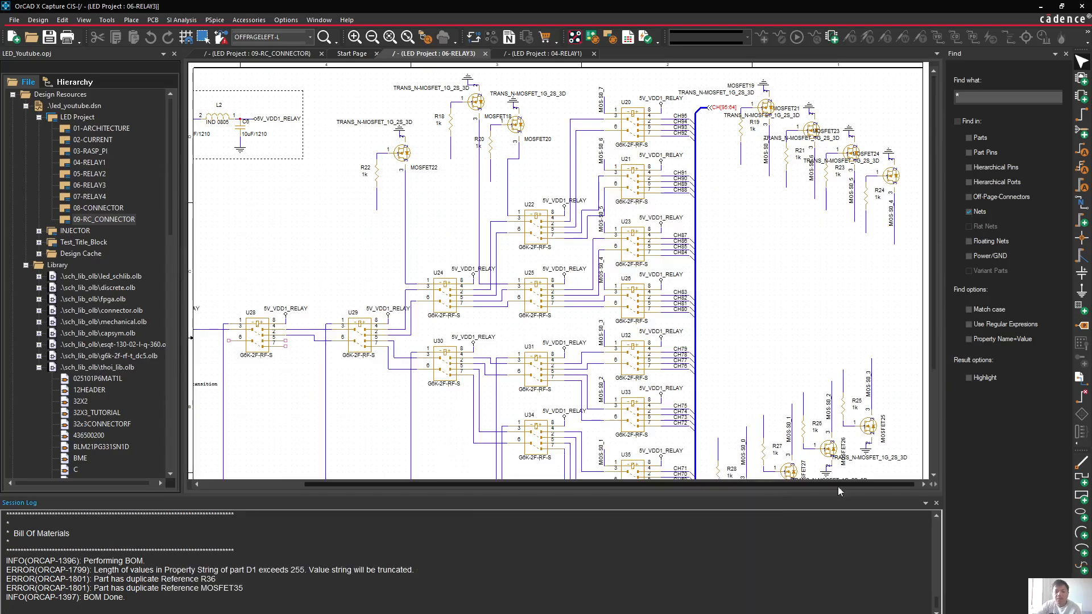
Return to the relay footprint and set its non-etch grid spacing to 0.0010 in x and y
{"action": "mouse_move", "coordinate": [748, 613]}
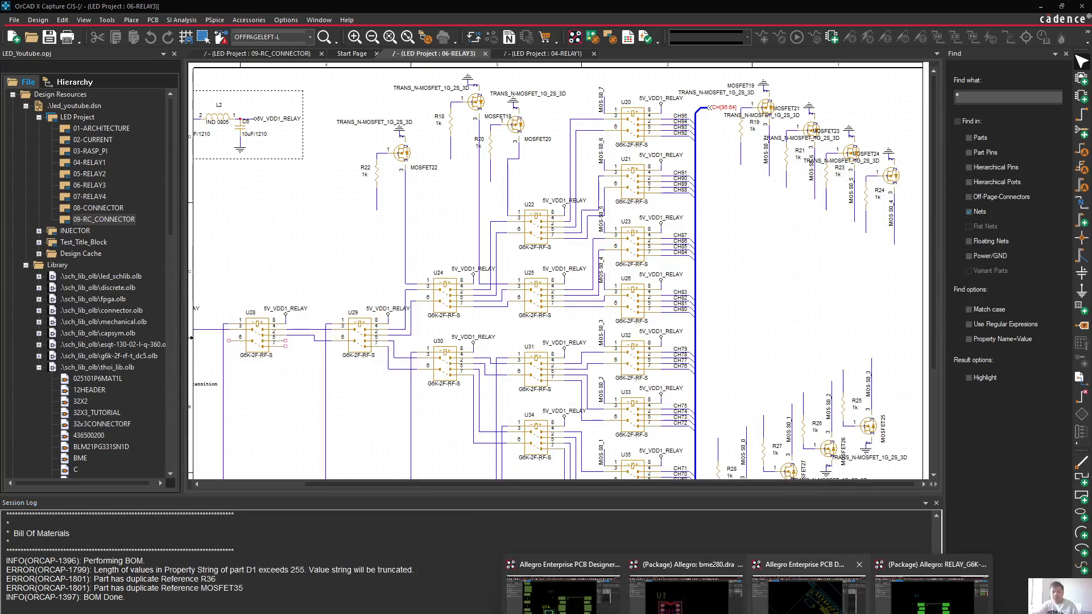
{"action": "left_click", "coordinate": [932, 591]}
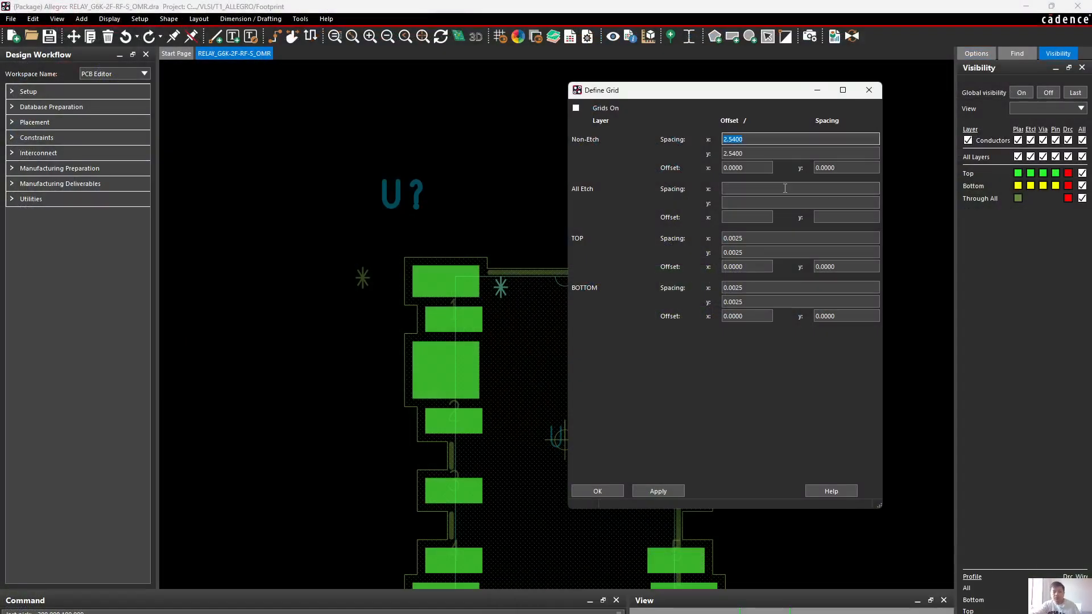
{"action": "type", "text": "0.0010"}
{"action": "key", "text": "Tab"}
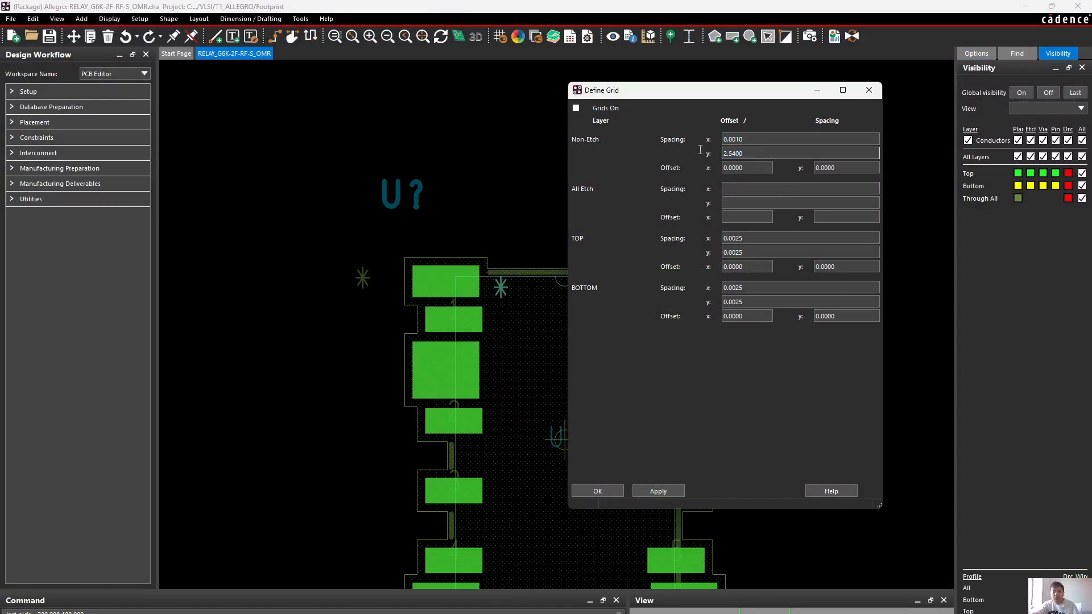
{"action": "type", "text": "0.0010"}
Set the all-etch grid spacing to 0.0010 in x and y, then apply and close the grid definition
{"action": "left_click", "coordinate": [753, 190]}
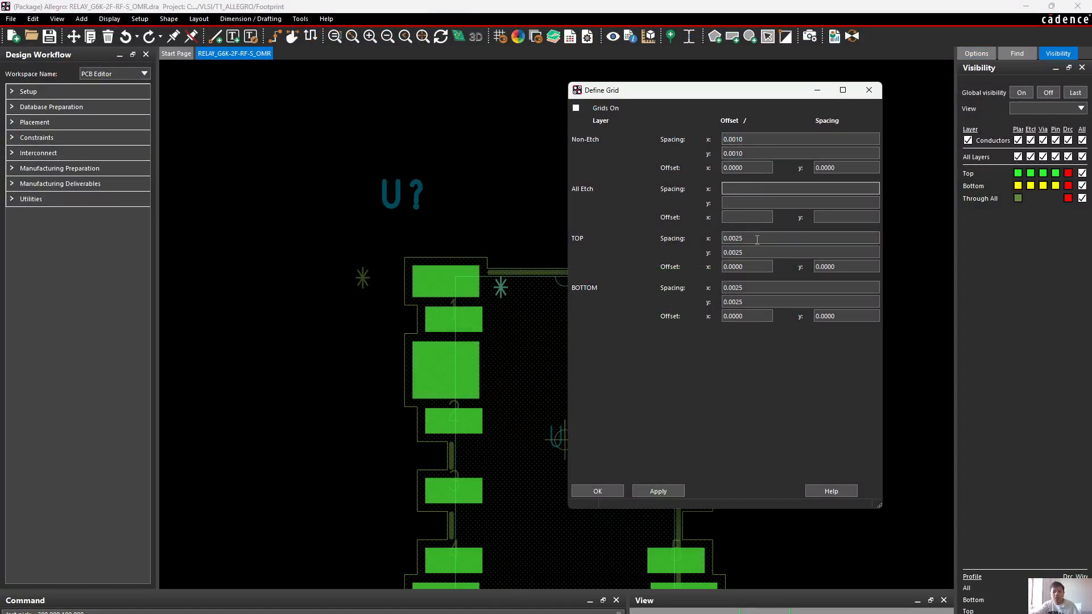
{"action": "type", "text": "0.0010"}
{"action": "key", "text": "Tab"}
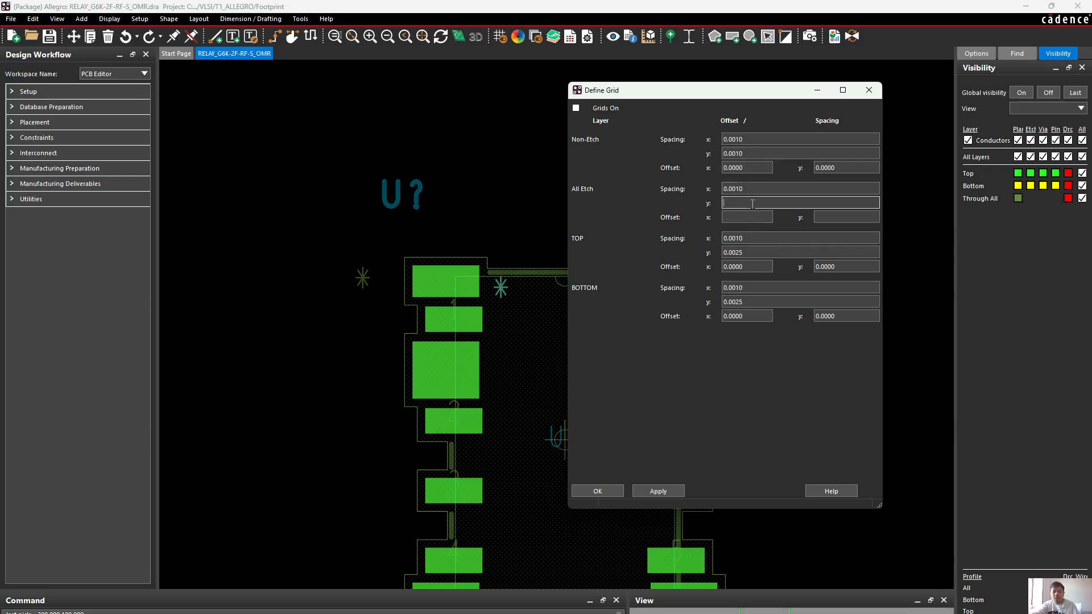
{"action": "key", "text": "Tab"}
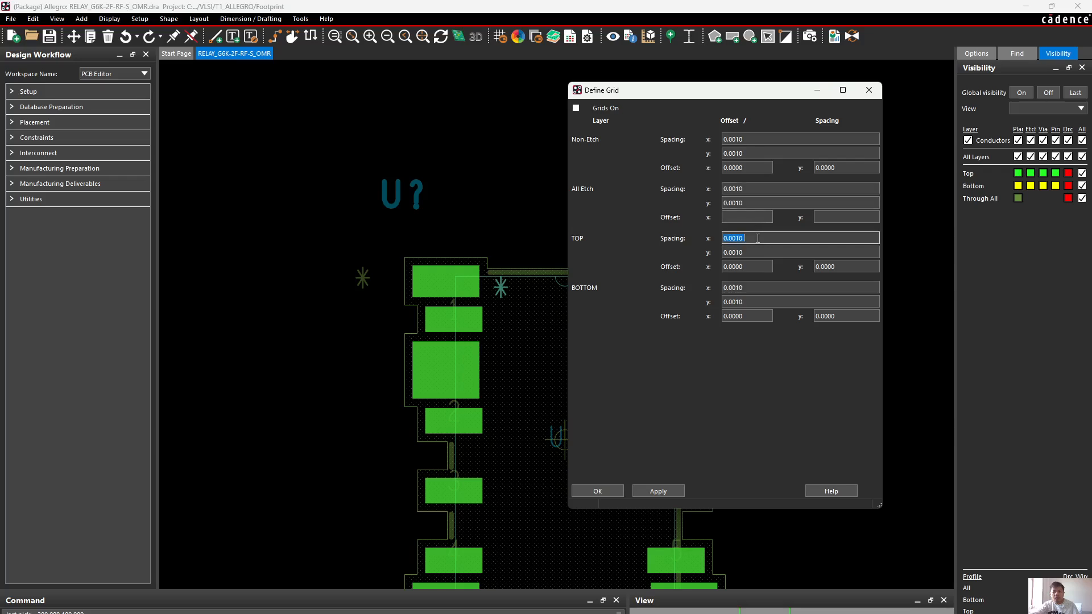
{"action": "left_click", "coordinate": [669, 493]}
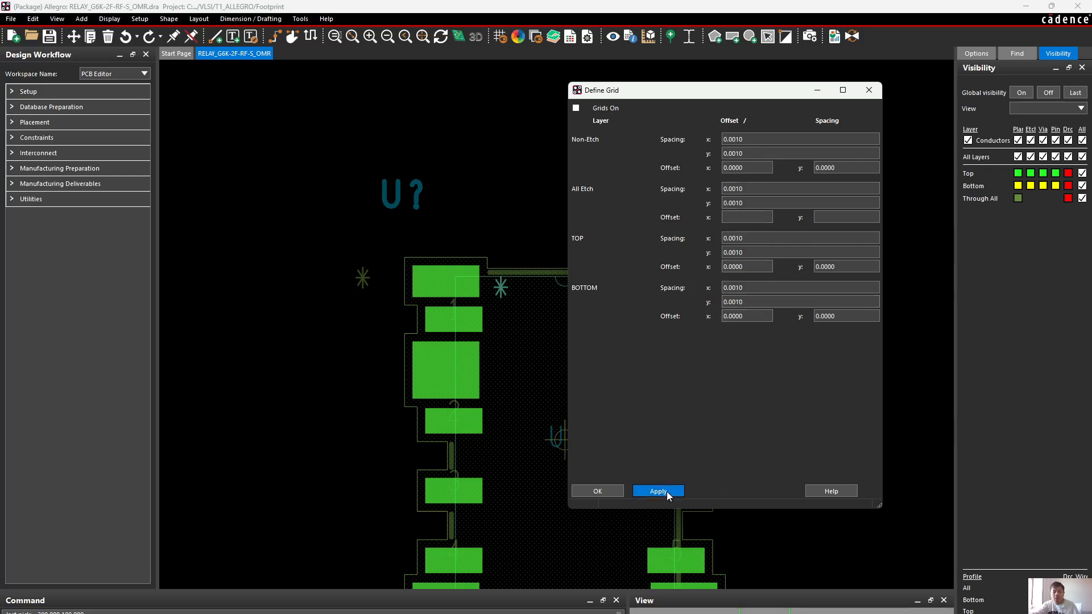
{"action": "left_click", "coordinate": [595, 492]}
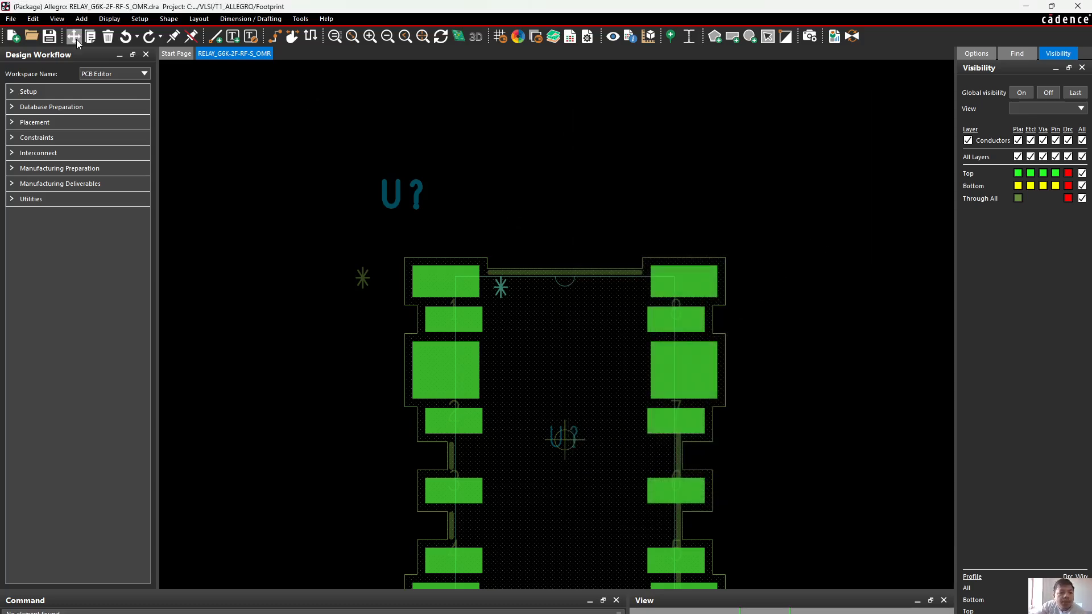
Move the U? reference designator outside the relay outline down to just above the pin 1 corner
{"action": "left_click", "coordinate": [405, 196]}
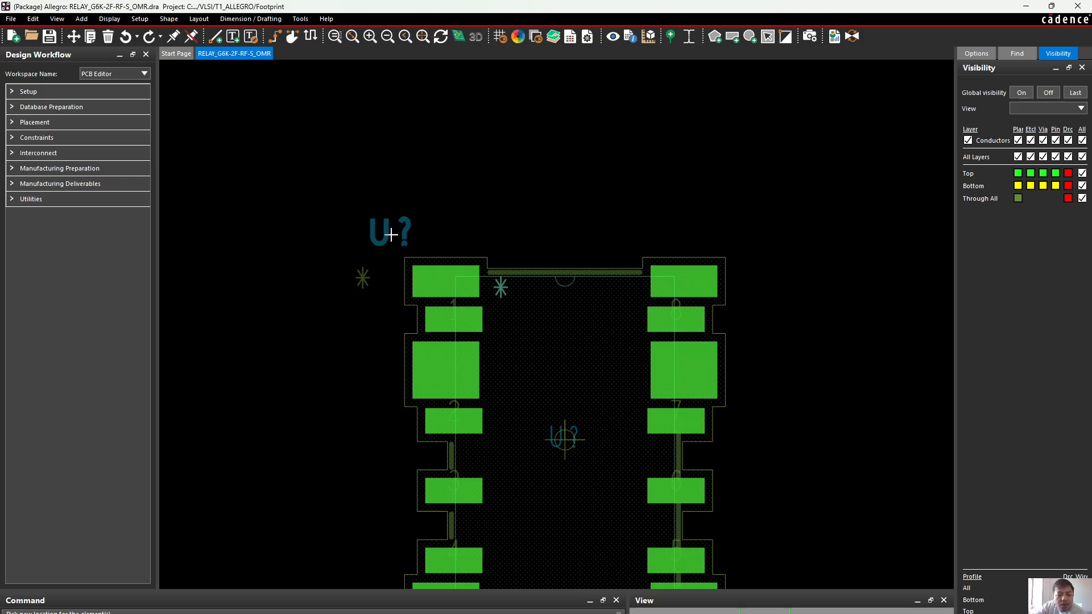
{"action": "left_click", "coordinate": [391, 231]}
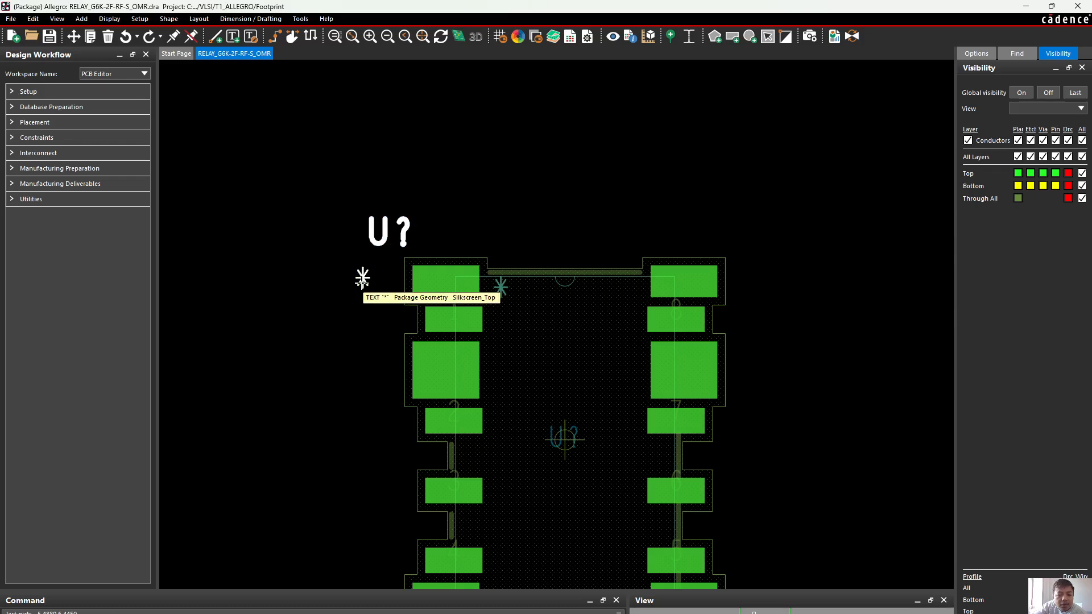
{"action": "right_click", "coordinate": [362, 278]}
{"action": "mouse_move", "coordinate": [414, 327]}
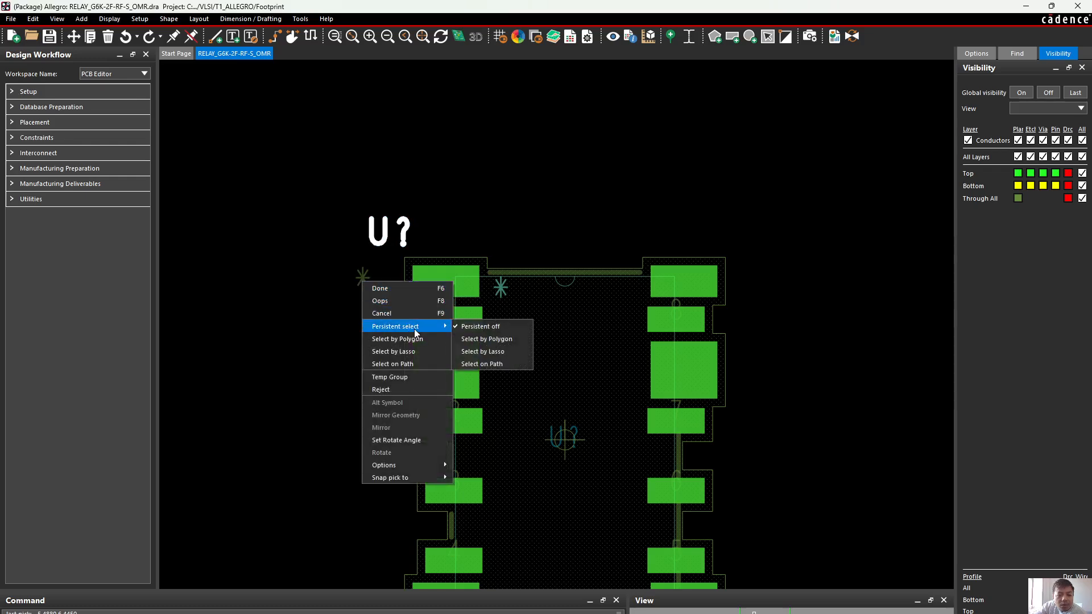
{"action": "left_click", "coordinate": [278, 264]}
{"action": "right_click", "coordinate": [278, 263]}
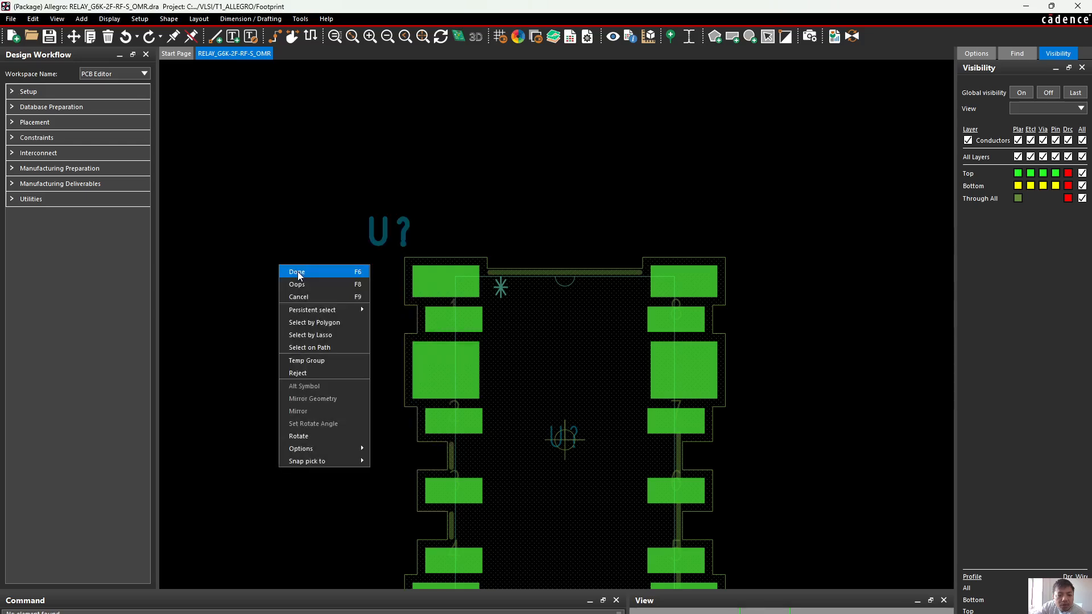
{"action": "left_click", "coordinate": [298, 271]}
Change the silkscreen asterisk outside the relay outline to text block 2
{"action": "right_click", "coordinate": [367, 278]}
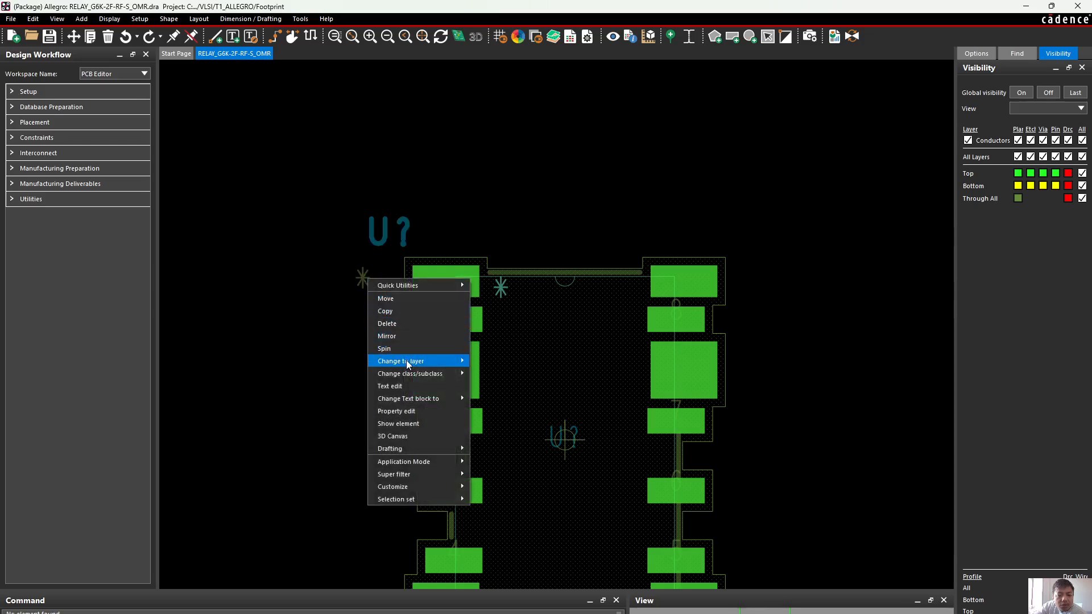
{"action": "mouse_move", "coordinate": [428, 397]}
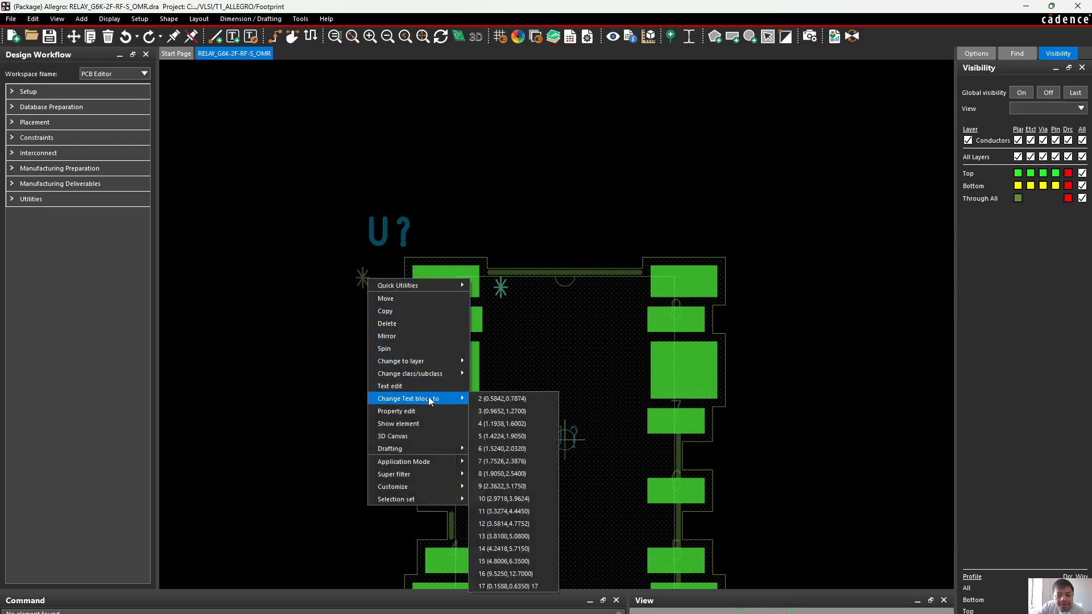
{"action": "left_click", "coordinate": [494, 397]}
{"action": "left_click", "coordinate": [442, 186]}
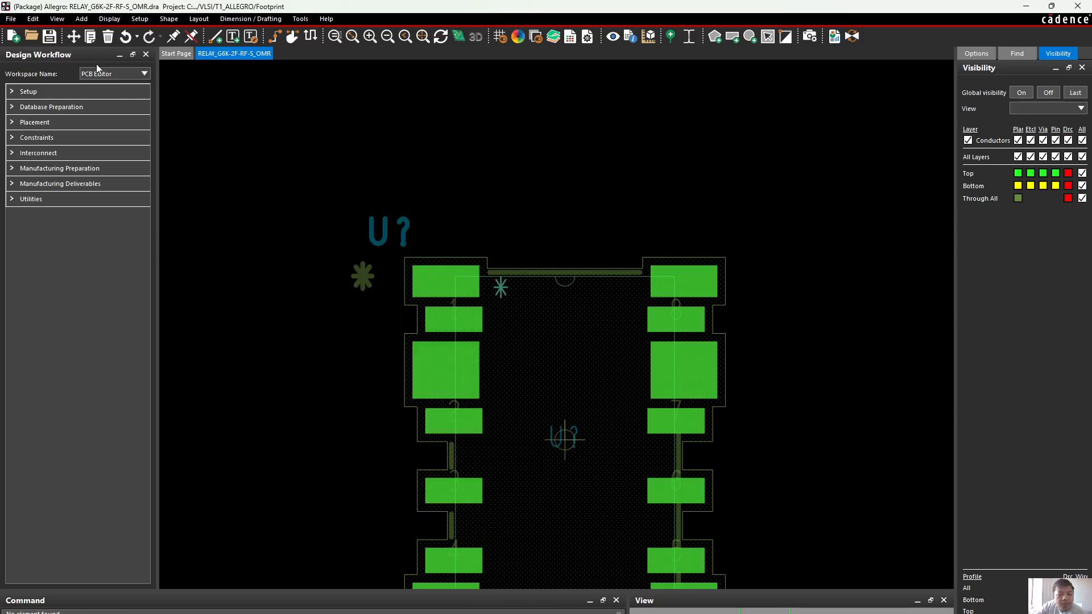
Move the outer silkscreen asterisk closer to the relay's upper-left pad and finish the Move command
{"action": "left_click", "coordinate": [362, 277]}
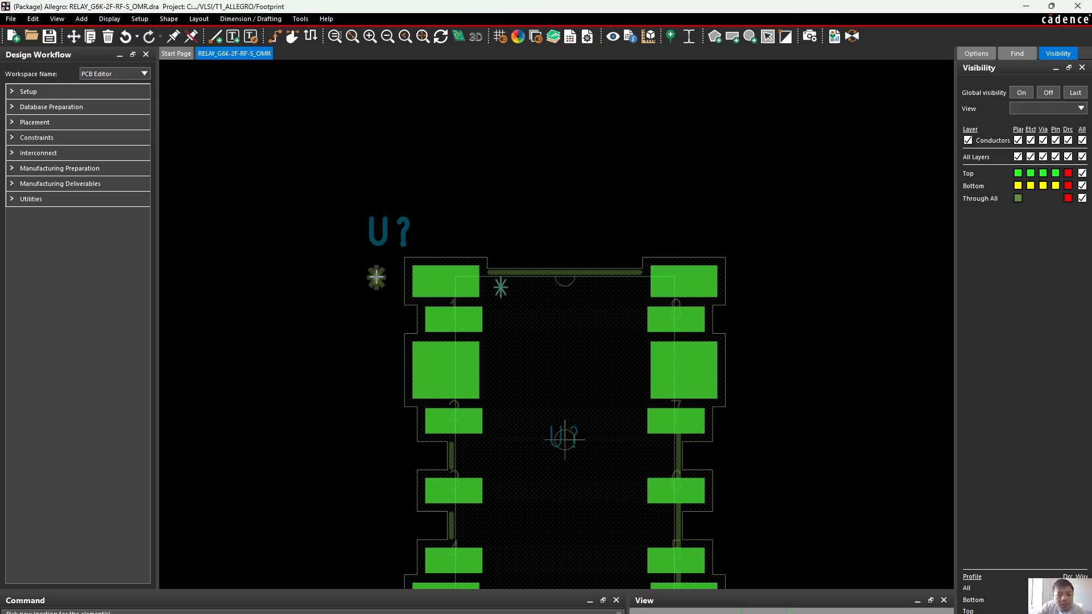
{"action": "left_click", "coordinate": [379, 277]}
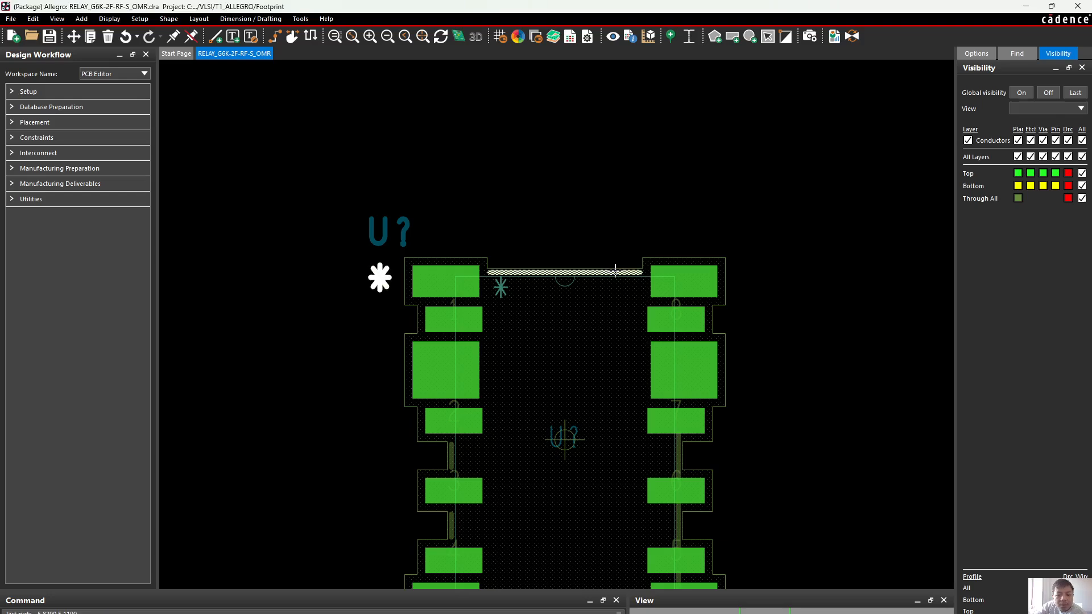
{"action": "left_click", "coordinate": [556, 188]}
{"action": "right_click", "coordinate": [503, 286]}
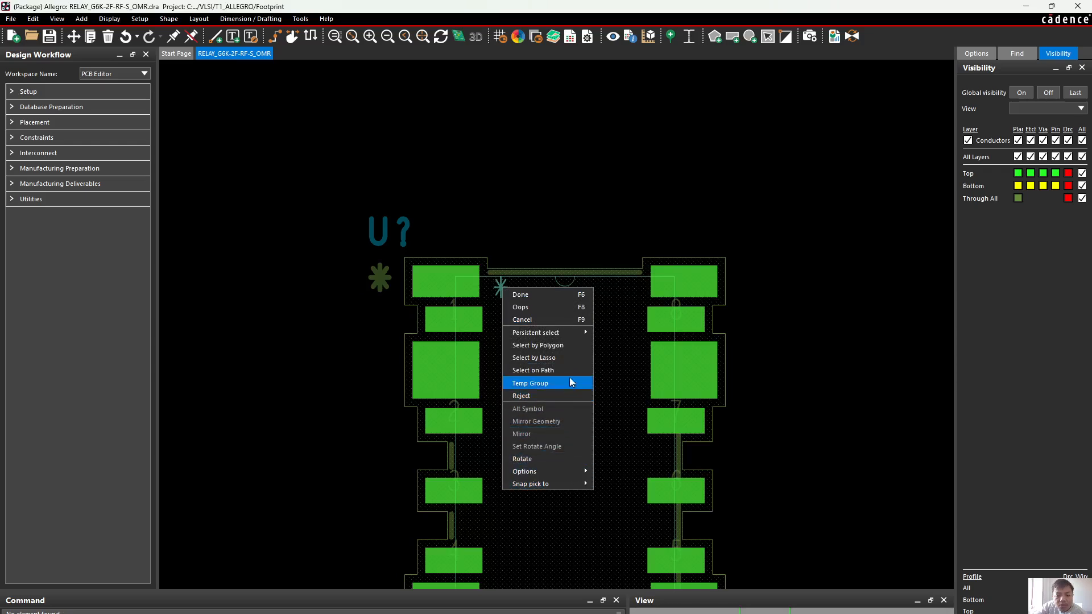
{"action": "left_click", "coordinate": [531, 295]}
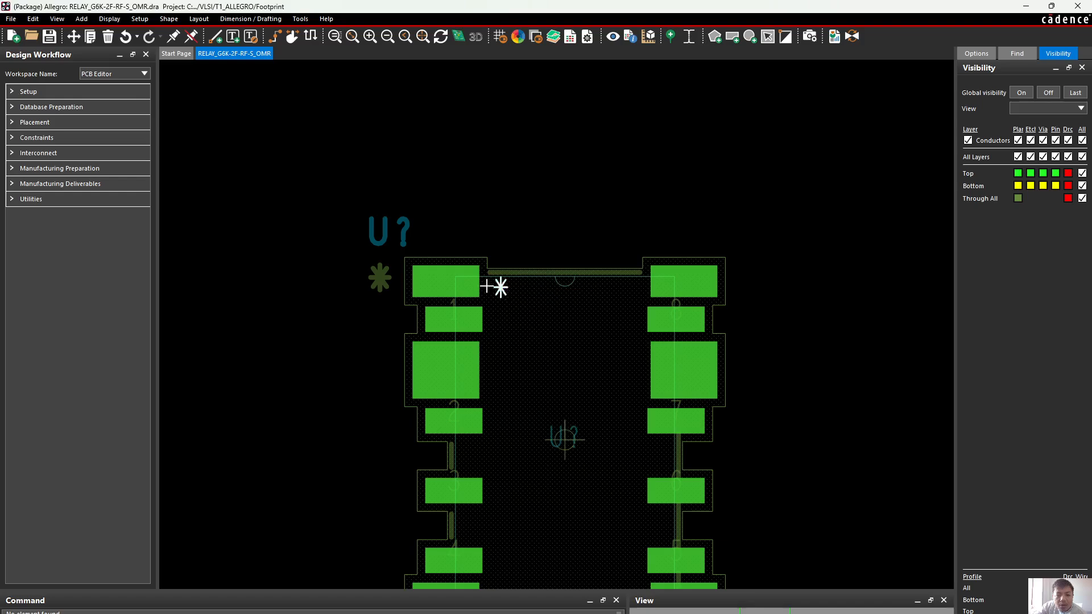
{"action": "right_click", "coordinate": [500, 286]}
{"action": "left_click", "coordinate": [609, 318]}
{"action": "left_click_drag", "start_coordinate": [487, 250], "coordinate": [606, 472]}
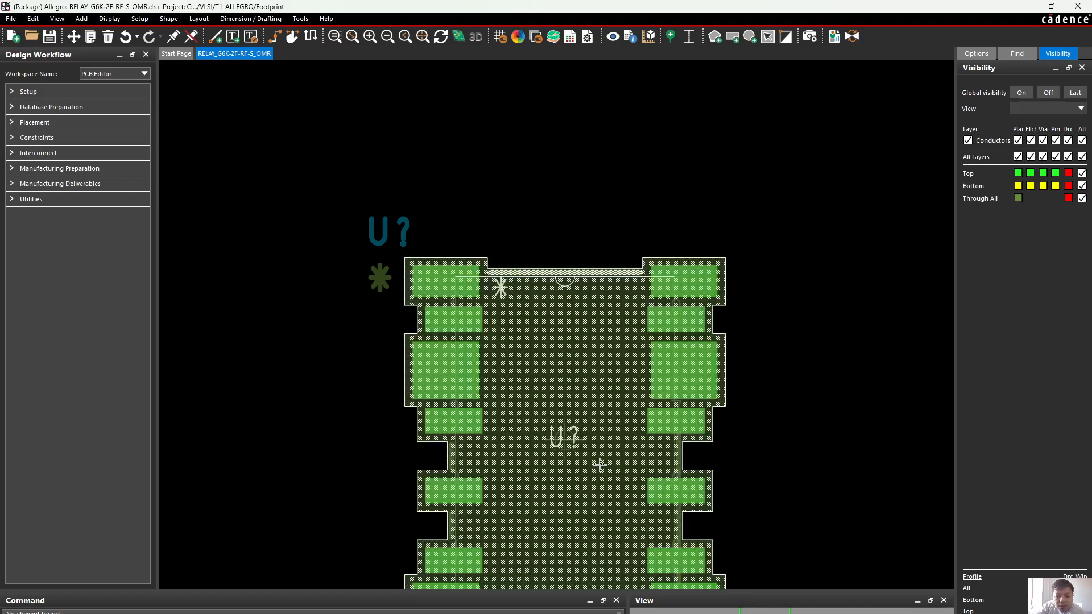
Limit the find filter to Text and change the asterisk and U? inside the relay outline to text block 2
{"action": "left_click", "coordinate": [1004, 55]}
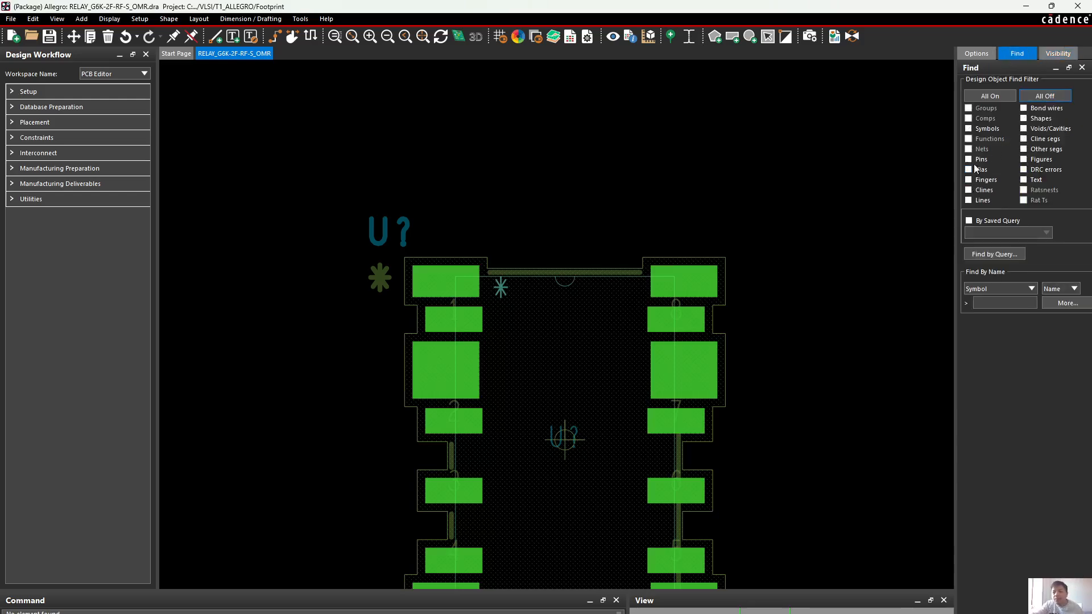
{"action": "left_click", "coordinate": [1024, 180]}
{"action": "left_click_drag", "start_coordinate": [487, 235], "coordinate": [585, 451]}
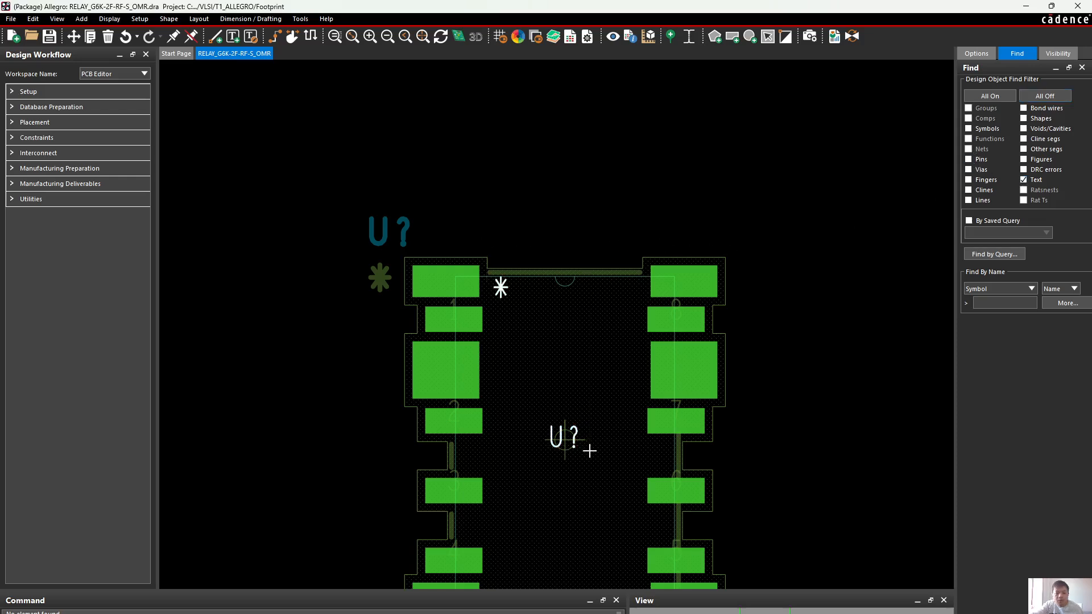
{"action": "right_click", "coordinate": [501, 288]}
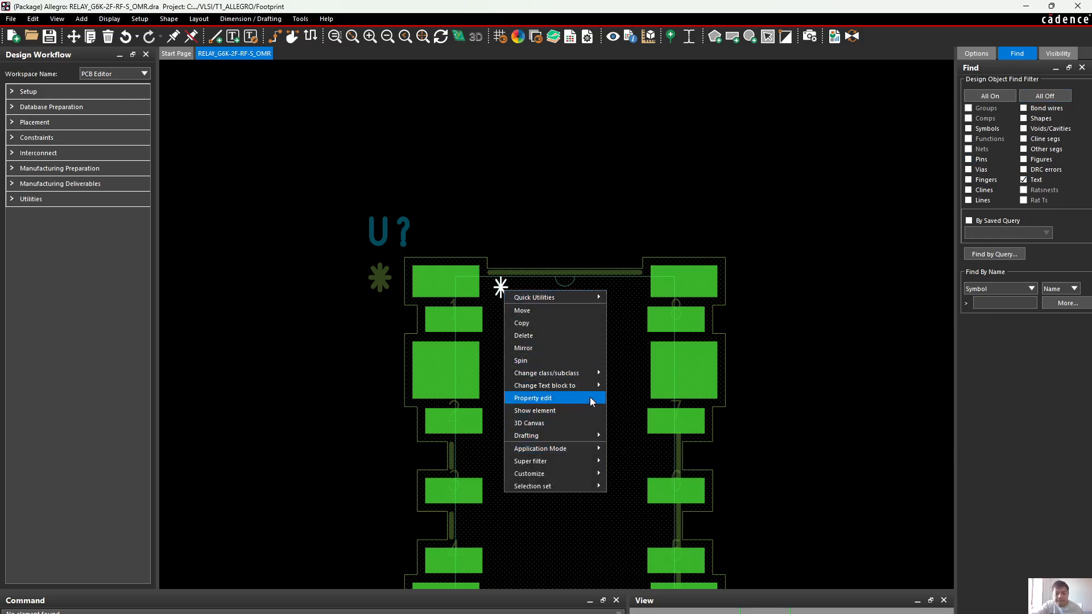
{"action": "mouse_move", "coordinate": [591, 387]}
{"action": "left_click", "coordinate": [629, 395]}
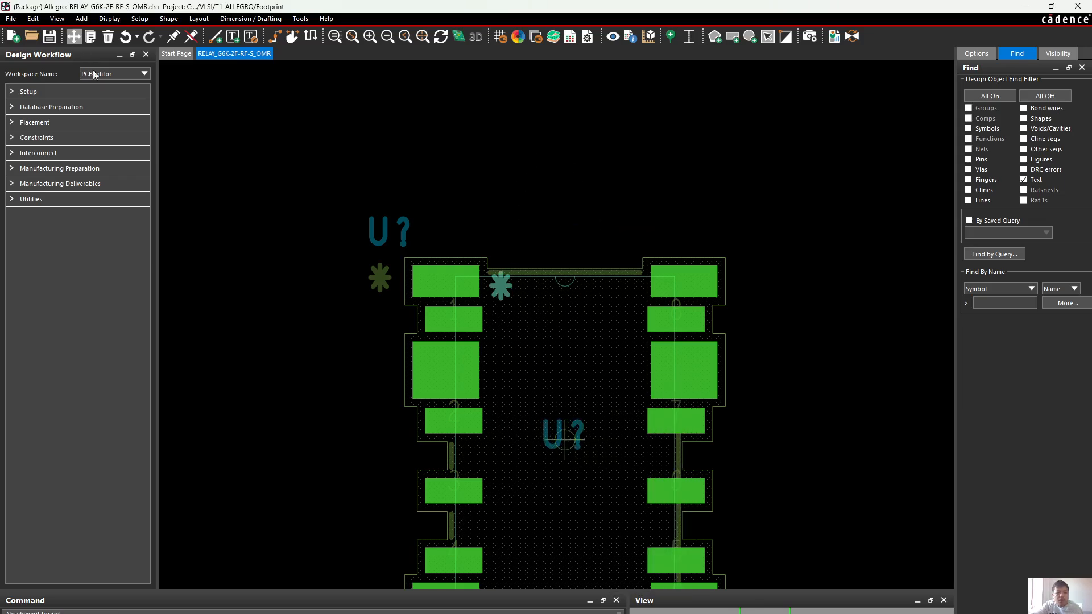
Move the U? inside the relay outline onto the footprint origin, using Body Center as its rotation point
{"action": "left_click", "coordinate": [563, 435]}
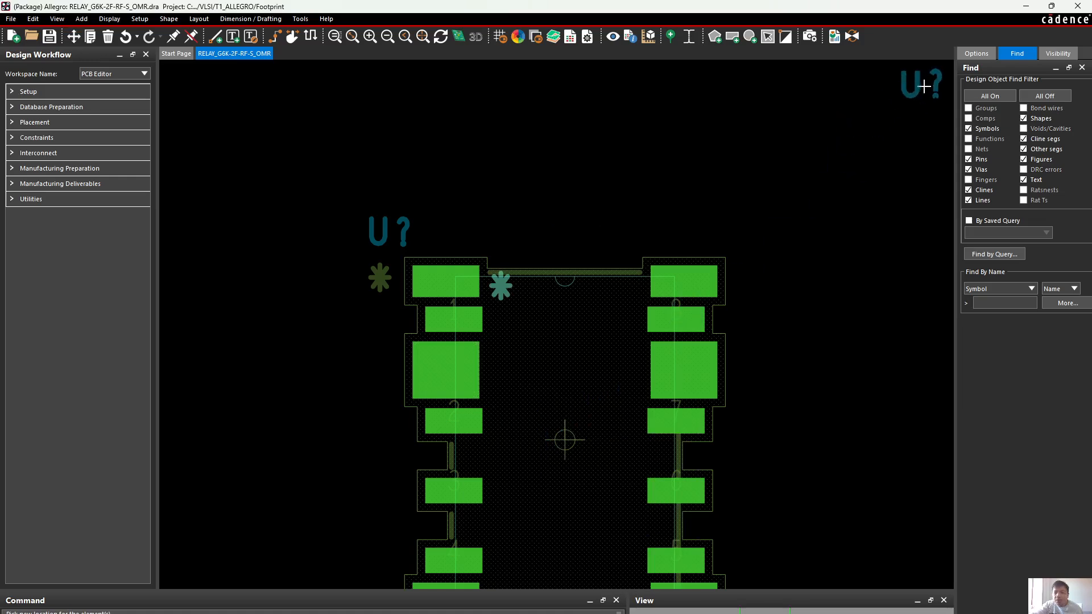
{"action": "left_click", "coordinate": [975, 54]}
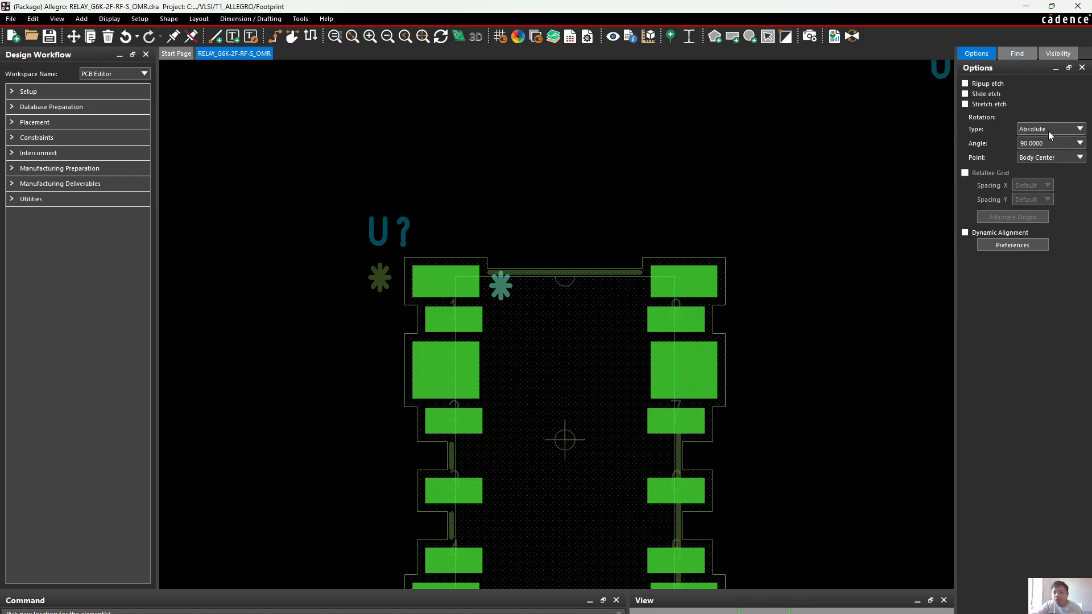
{"action": "left_click", "coordinate": [1048, 176]}
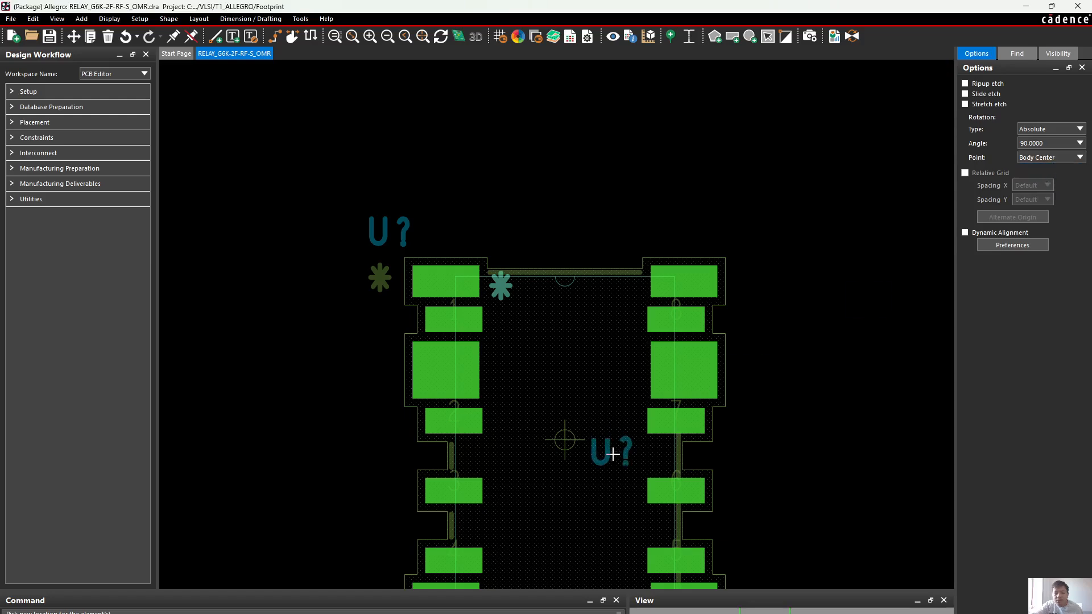
{"action": "scroll", "coordinate": [560, 453], "scroll_direction": "up", "scroll_amount": 1}
{"action": "scroll", "coordinate": [560, 453], "scroll_direction": "up", "scroll_amount": 5}
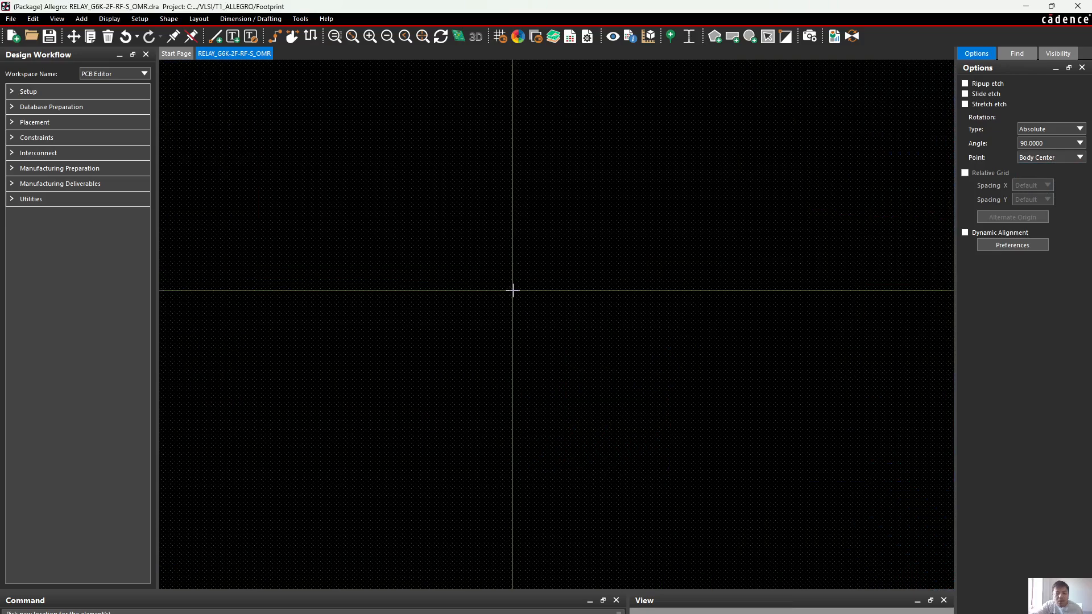
{"action": "scroll", "coordinate": [581, 310], "scroll_direction": "down", "scroll_amount": 3}
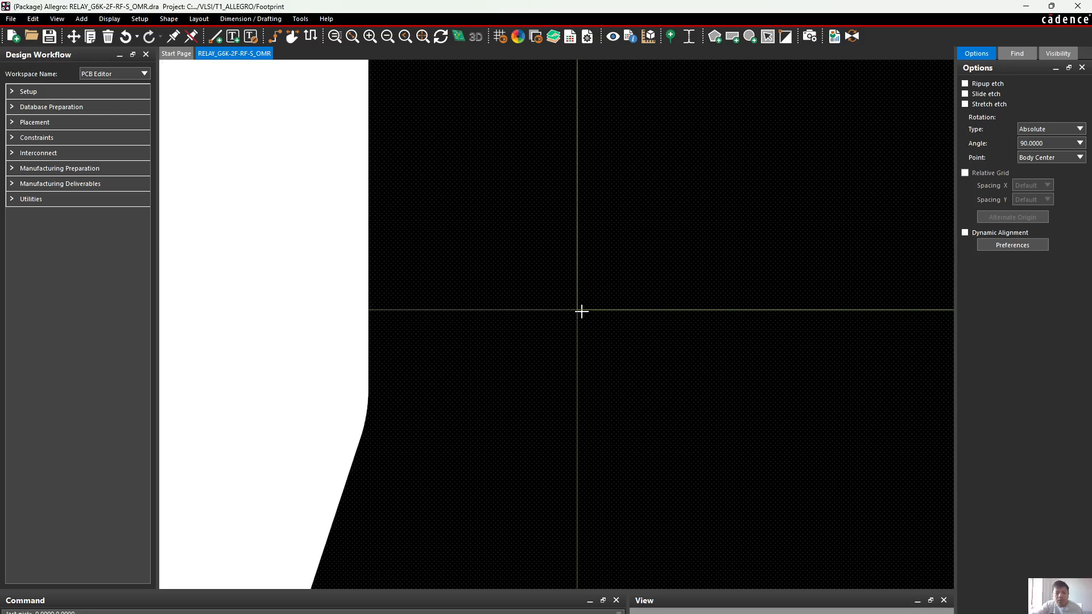
{"action": "scroll", "coordinate": [623, 313], "scroll_direction": "down", "scroll_amount": 5}
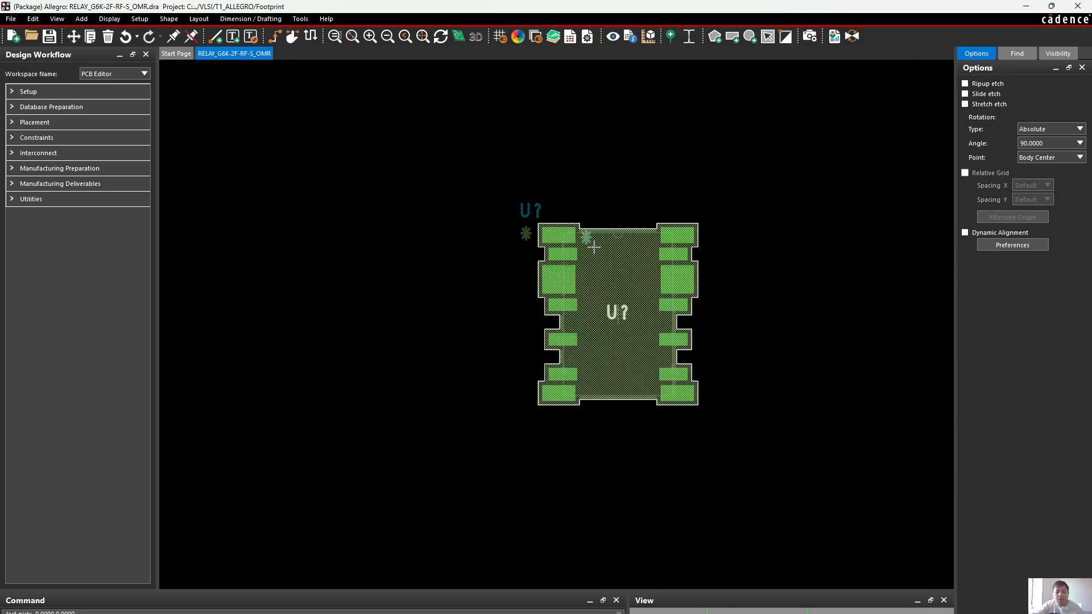
{"action": "scroll", "coordinate": [592, 243], "scroll_direction": "up", "scroll_amount": 2}
{"action": "left_click", "coordinate": [642, 393]}
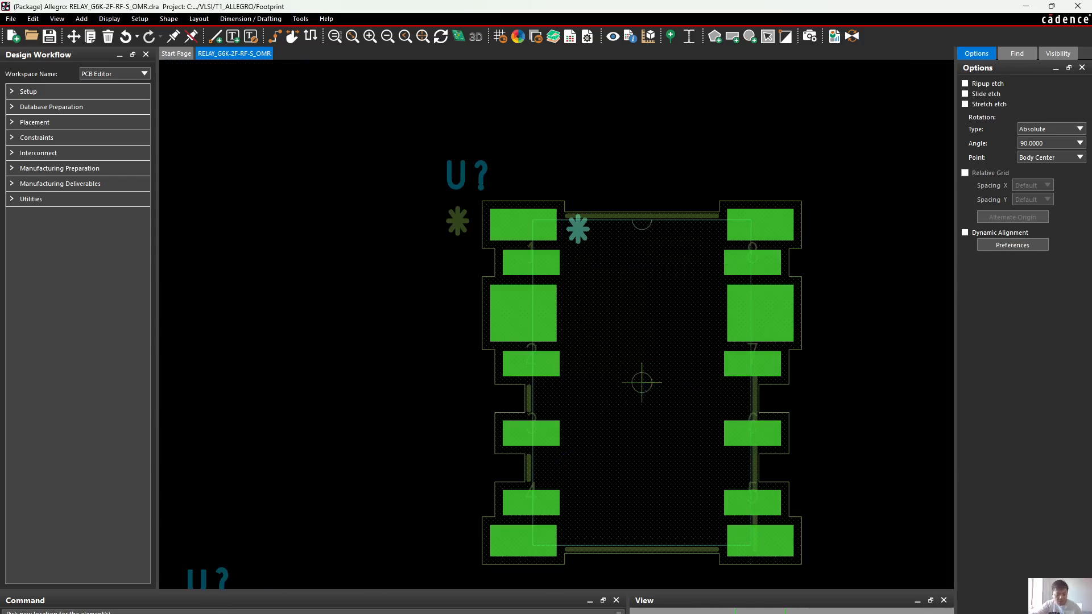
{"action": "type", "text": "x"}
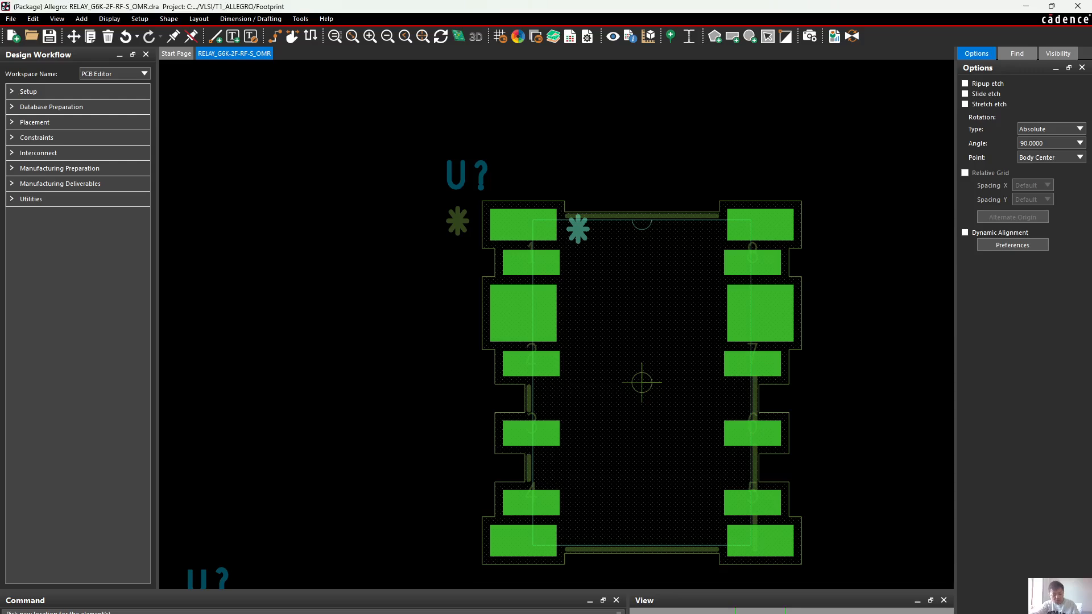
{"action": "key", "text": "Return"}
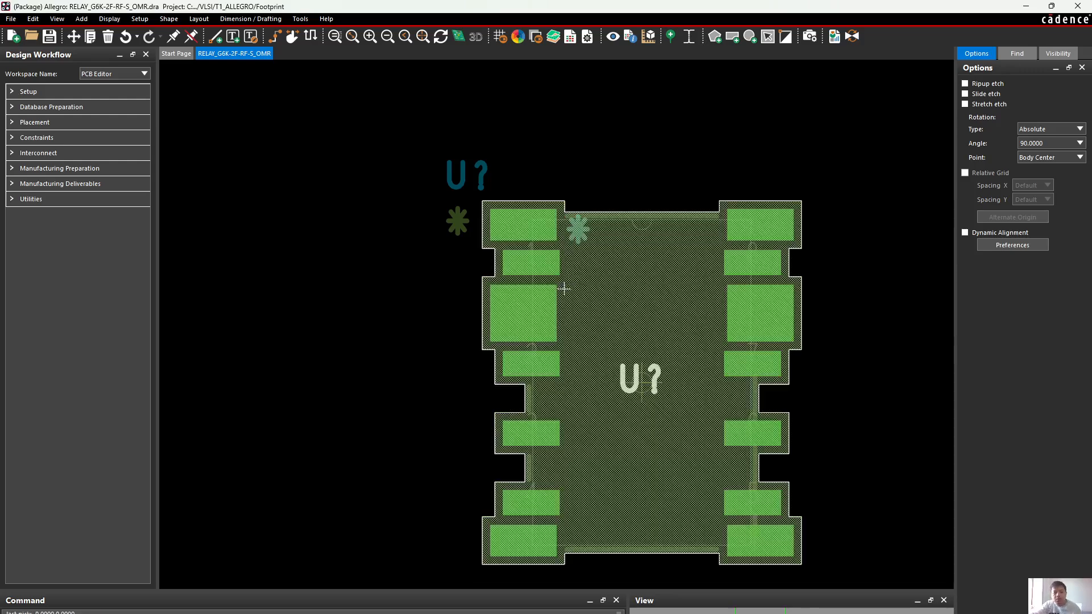
Move the asterisk inside the relay outline closer to the upper-left pad and finish the Move command
{"action": "left_click", "coordinate": [583, 239]}
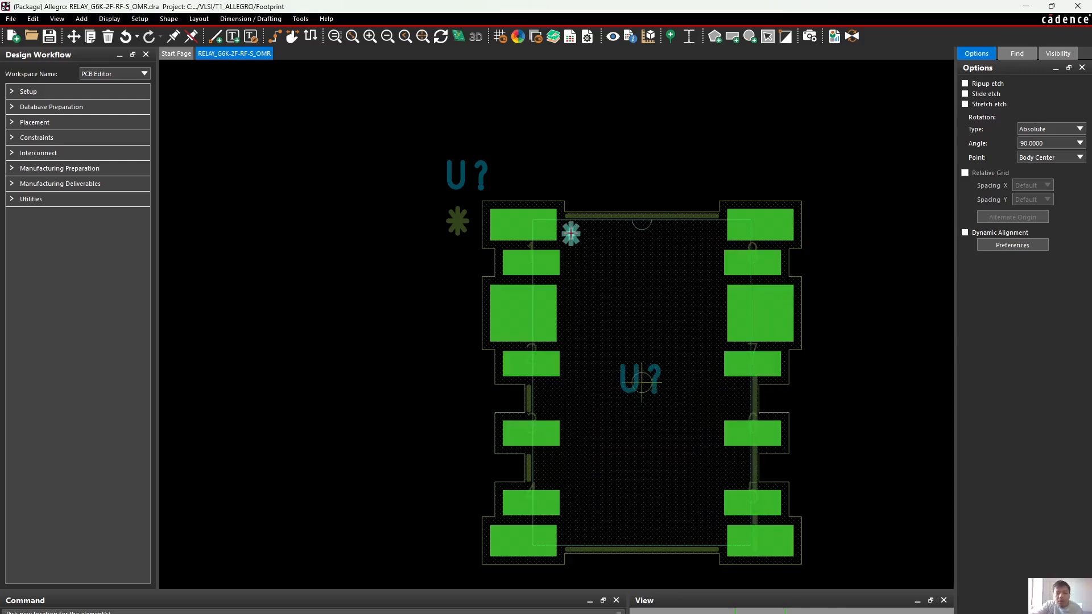
{"action": "left_click", "coordinate": [570, 233]}
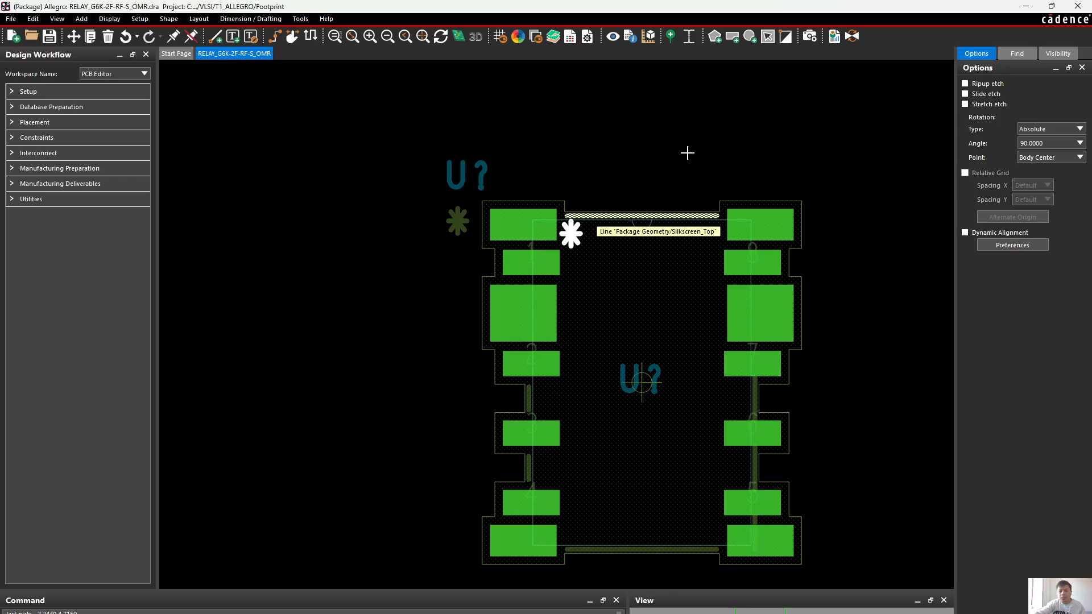
{"action": "left_click", "coordinate": [835, 197]}
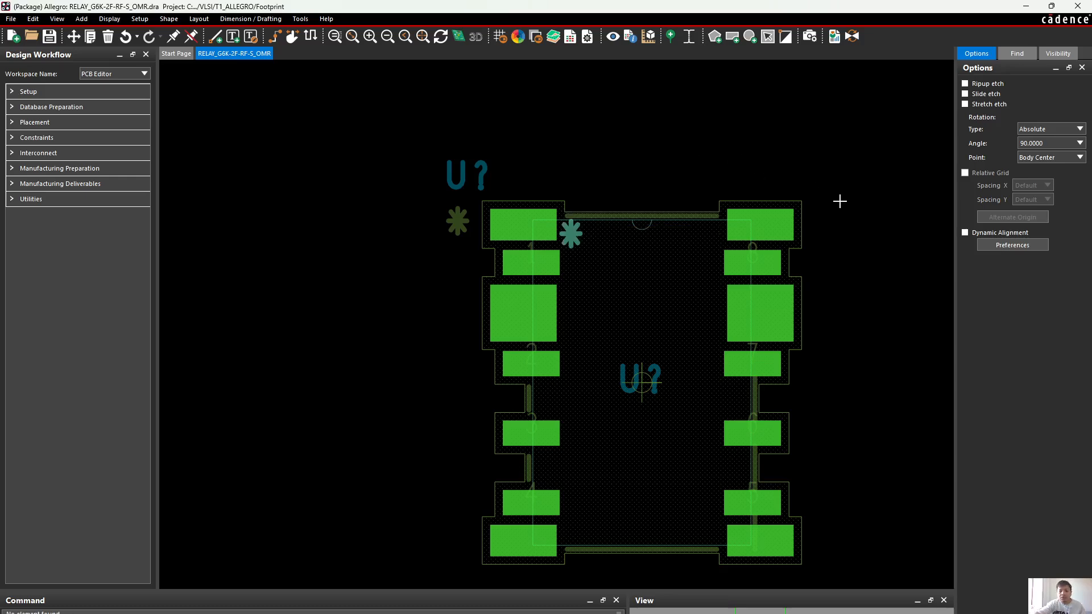
{"action": "right_click", "coordinate": [667, 73]}
{"action": "left_click", "coordinate": [705, 88]}
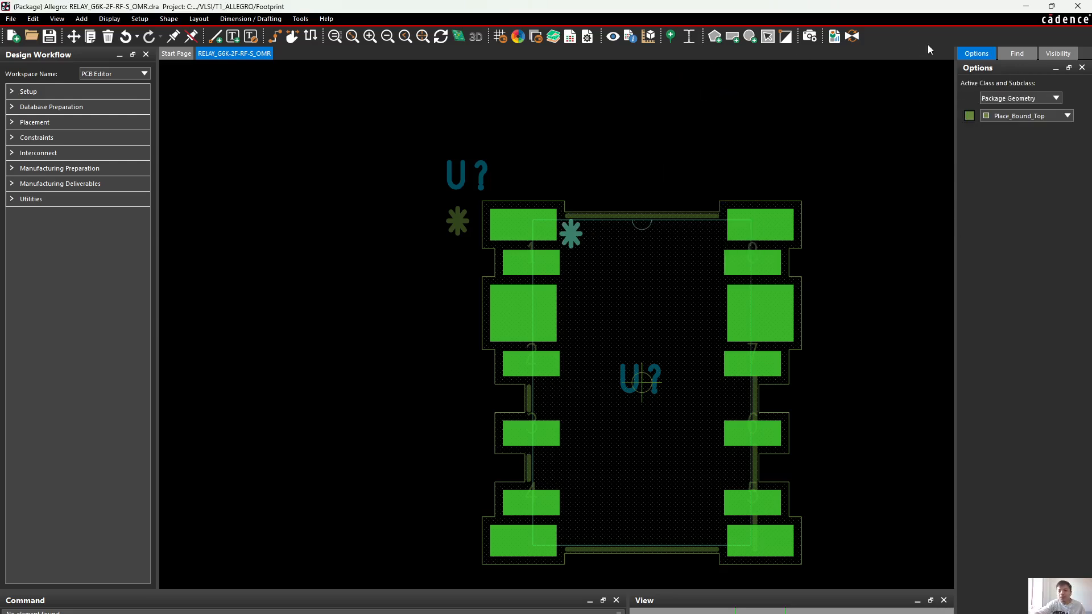
{"action": "left_click", "coordinate": [1015, 54]}
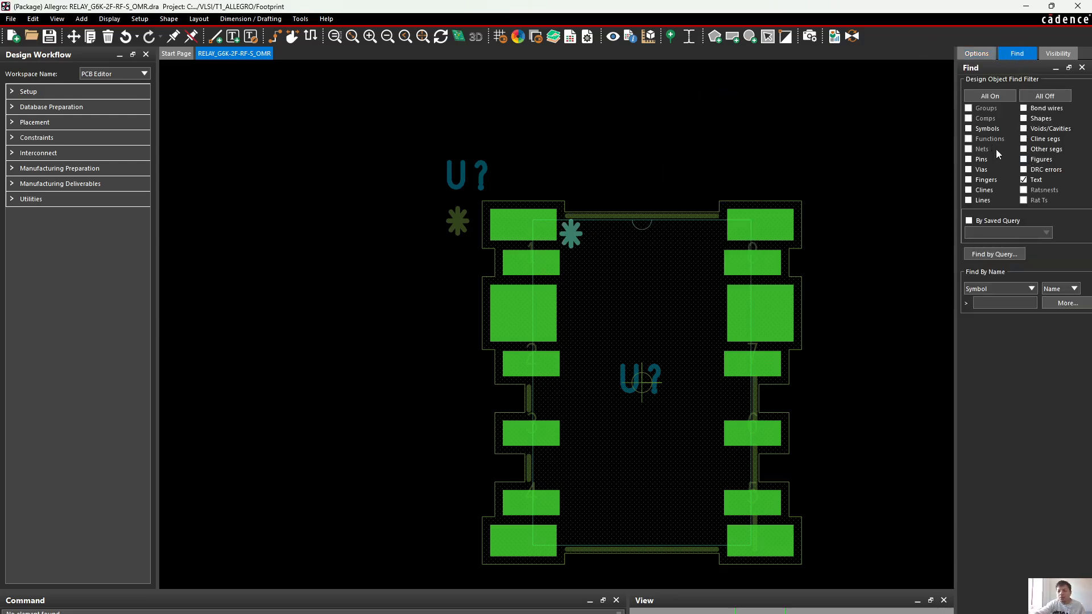
{"action": "left_click_drag", "start_coordinate": [516, 178], "coordinate": [546, 575]}
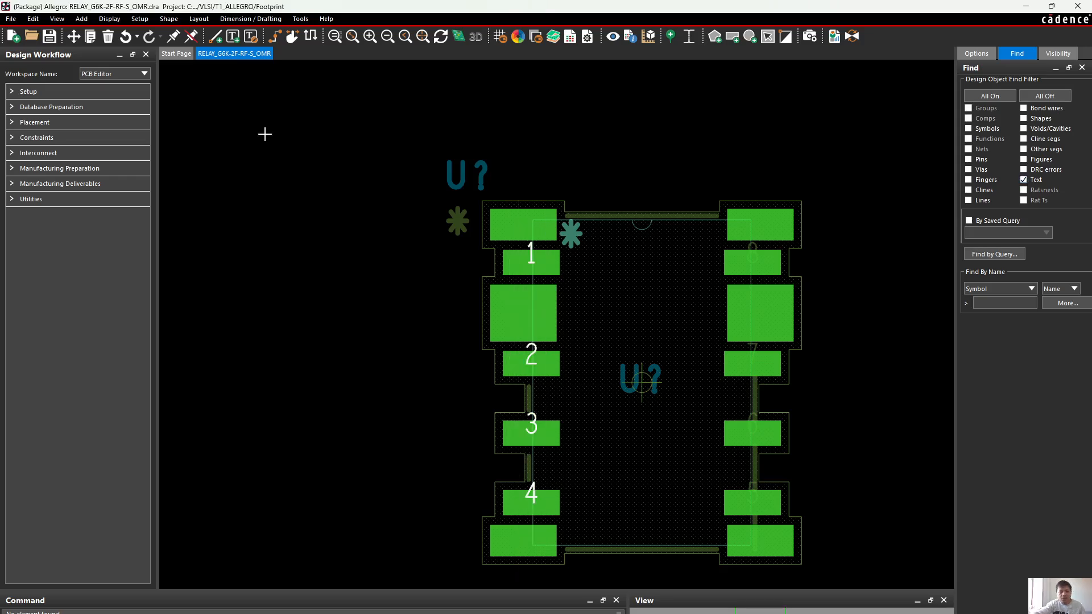
{"action": "left_click", "coordinate": [73, 36]}
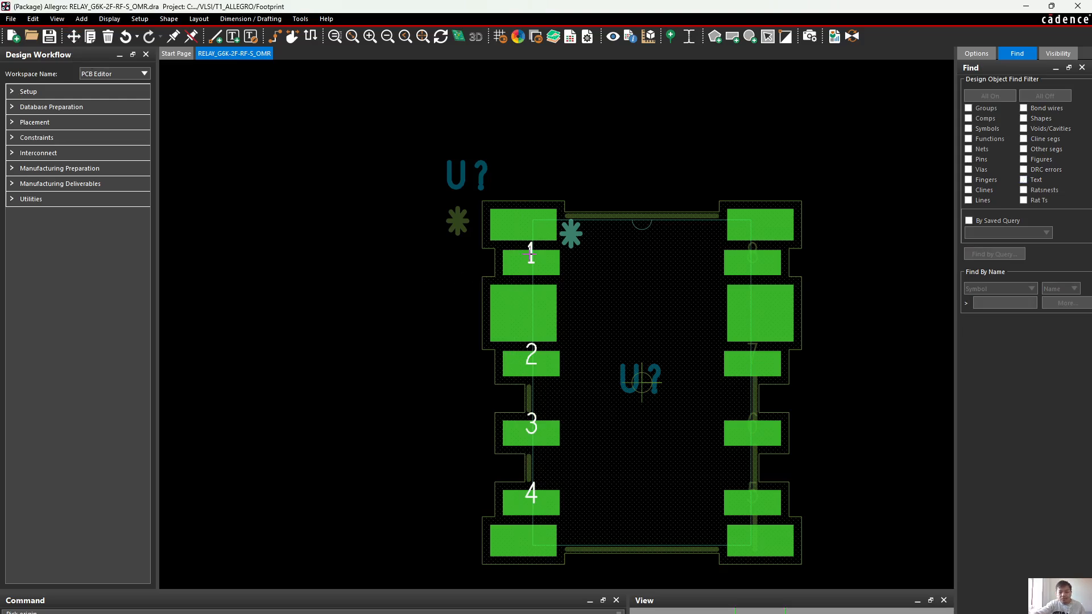
{"action": "left_click", "coordinate": [531, 253]}
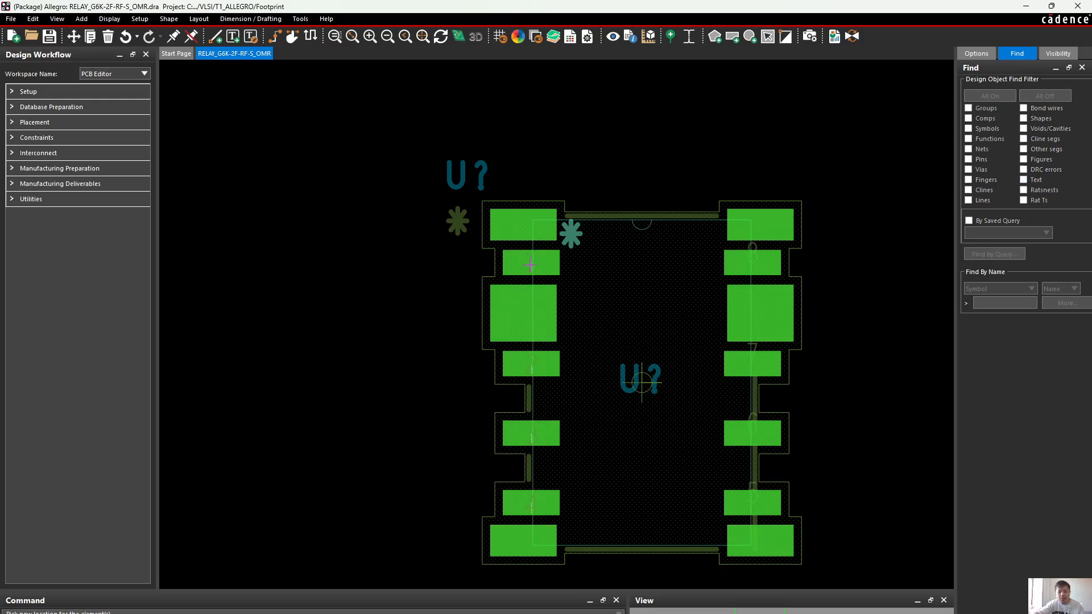
{"action": "right_click", "coordinate": [530, 265]}
{"action": "left_click", "coordinate": [555, 294]}
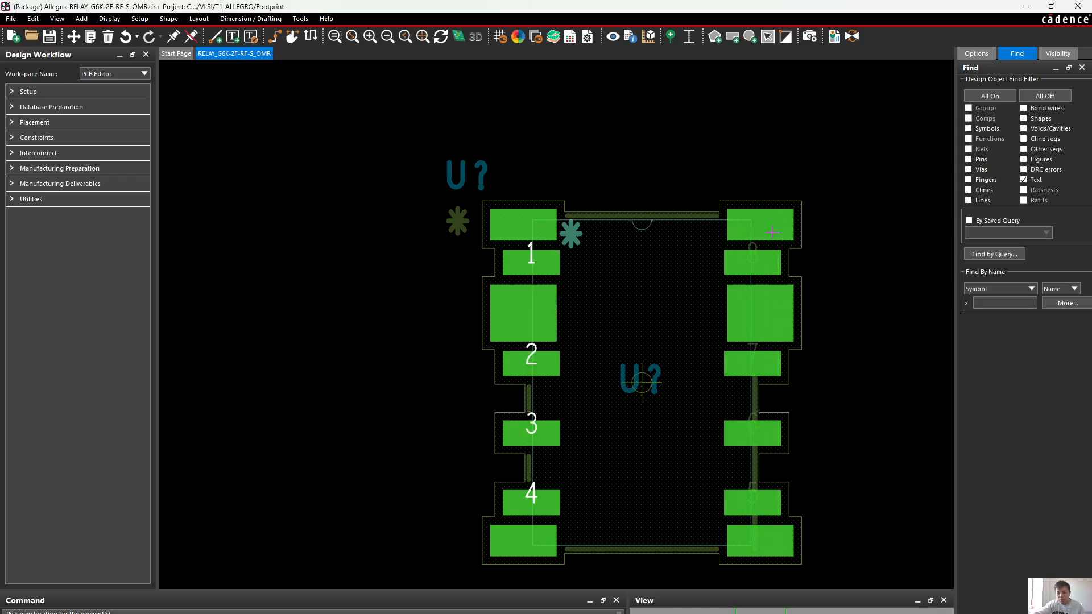
Move pin numbers 1 to 8 together slightly downward so each number sits centered on its pad
{"action": "left_click_drag", "start_coordinate": [713, 158], "coordinate": [822, 572]}
{"action": "left_click_drag", "start_coordinate": [695, 185], "coordinate": [818, 574]}
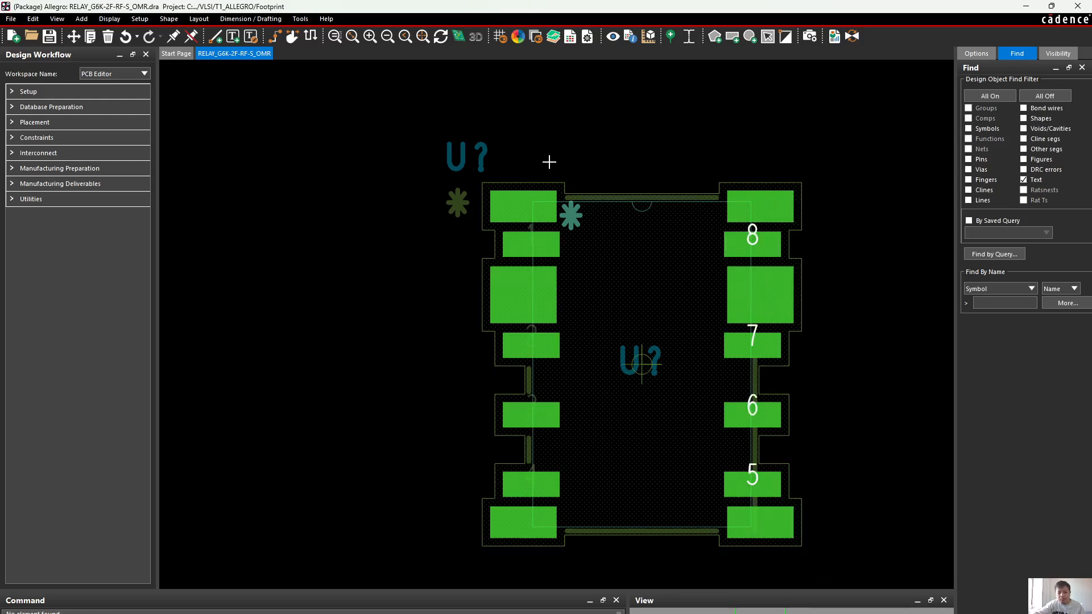
{"action": "left_click_drag", "start_coordinate": [549, 162], "coordinate": [504, 544]}
{"action": "left_click", "coordinate": [534, 230]}
{"action": "left_click", "coordinate": [532, 328]}
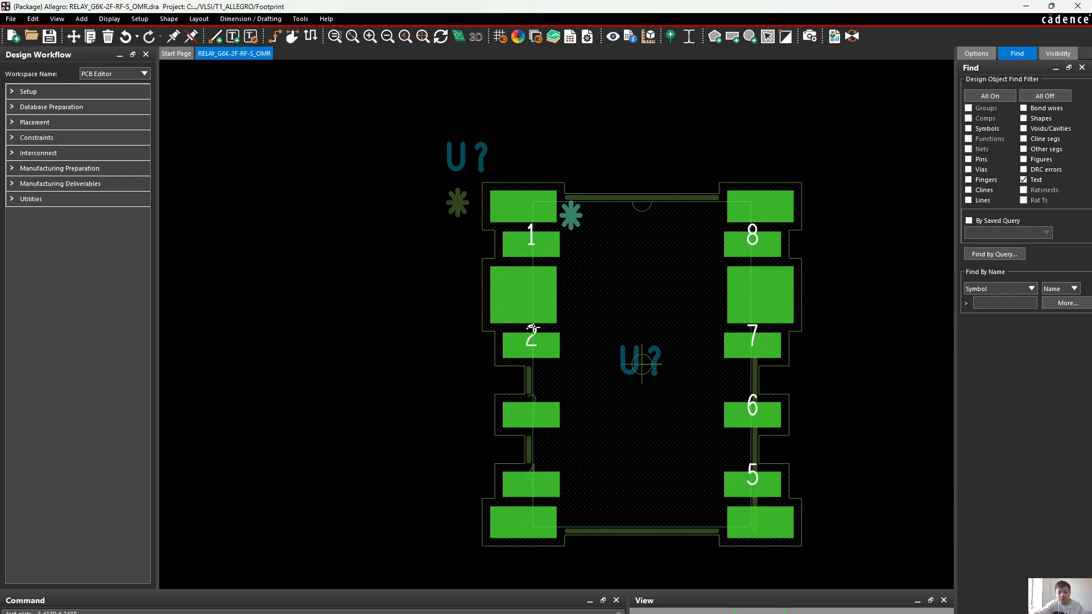
{"action": "left_click", "coordinate": [539, 406]}
{"action": "left_click", "coordinate": [537, 475]}
{"action": "left_click", "coordinate": [73, 37]}
{"action": "left_click", "coordinate": [530, 232]}
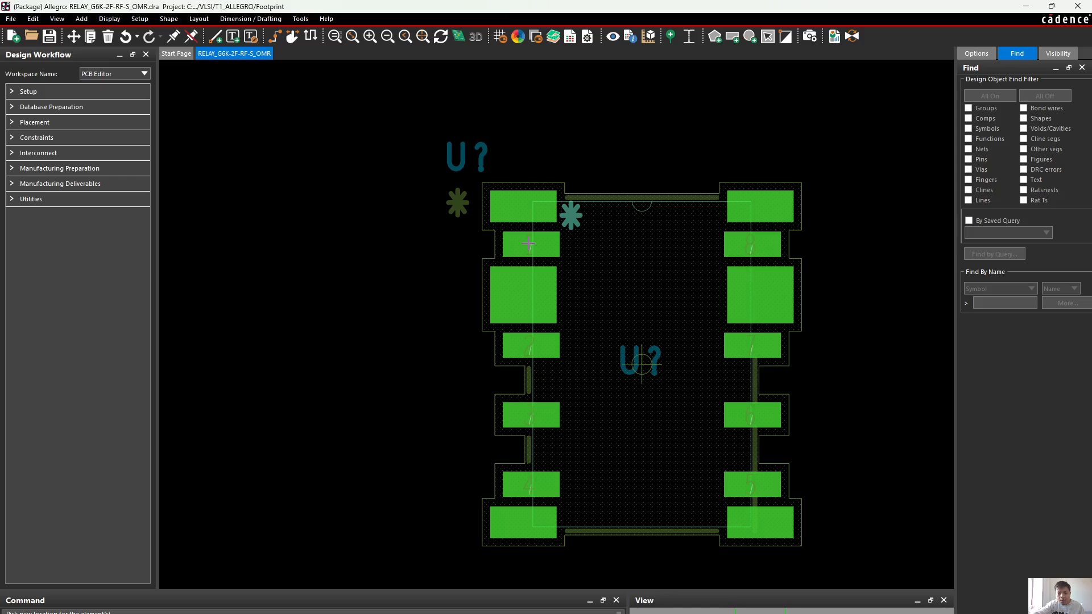
{"action": "right_click", "coordinate": [609, 118]}
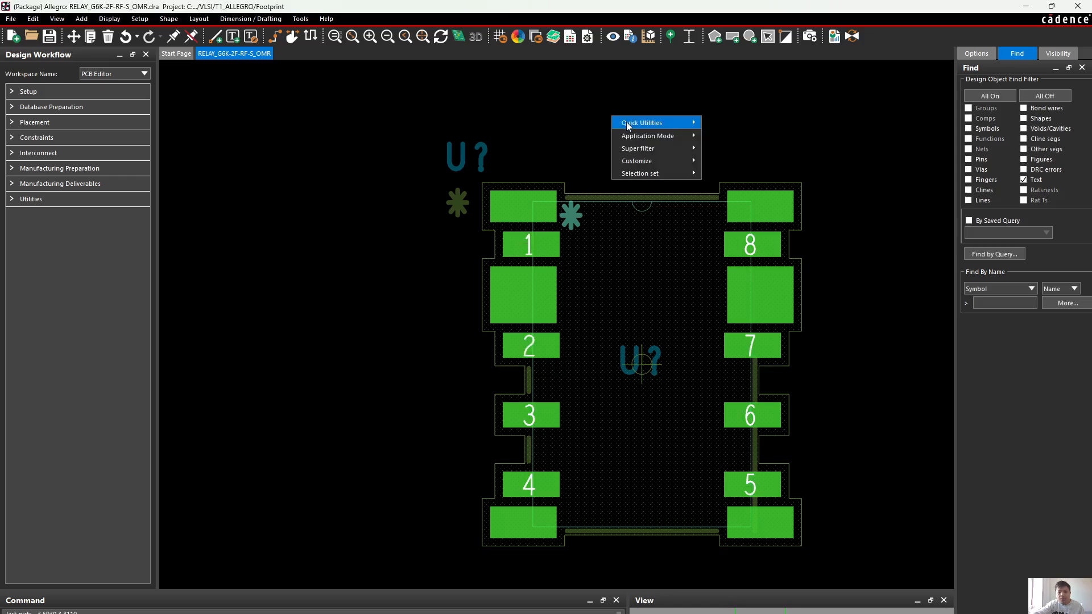
{"action": "left_click", "coordinate": [623, 122]}
Save the relay footprint drawing, overwriting the existing RELAY_G6K-2F-RF-S_OMR.dra file
{"action": "left_click", "coordinate": [49, 38]}
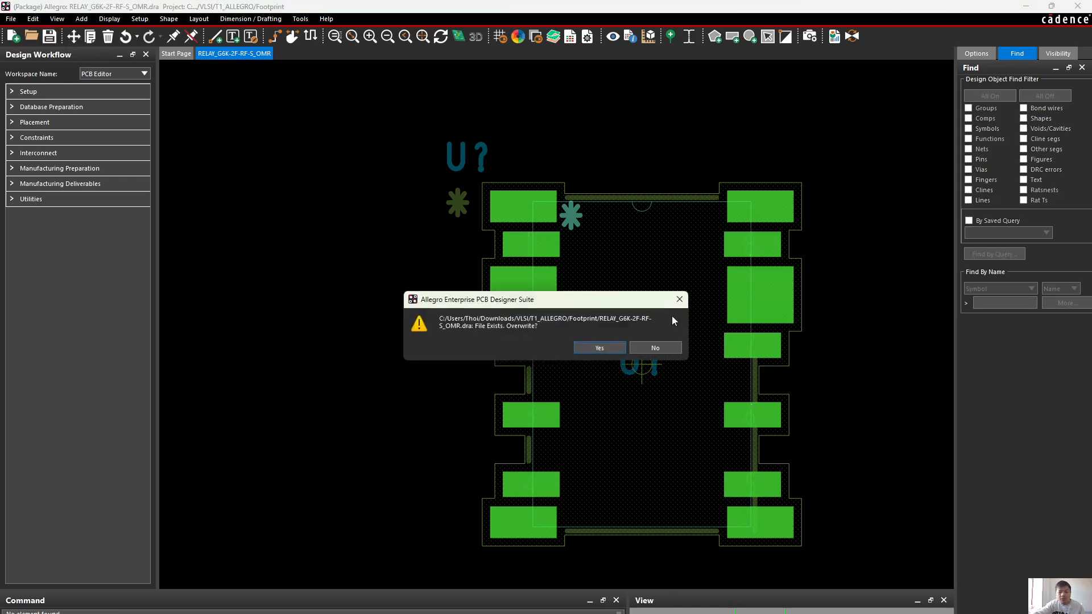
{"action": "left_click", "coordinate": [594, 348]}
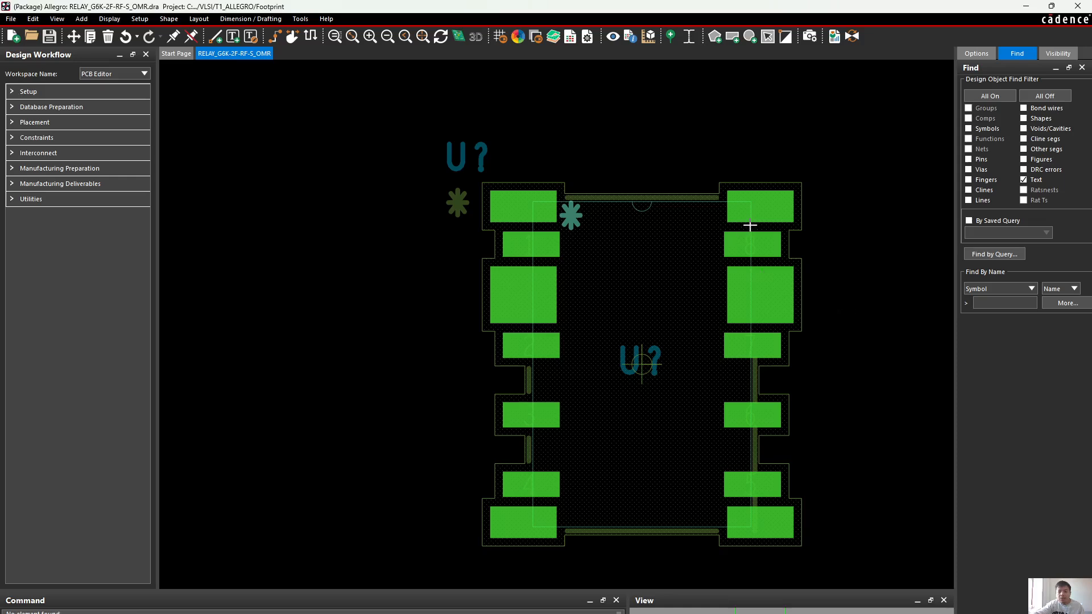
Switch to the RPC-DAQ_06-08-2018 board and examine the silkscreen outlines and pin 1 marking around U50
{"action": "mouse_move", "coordinate": [745, 613]}
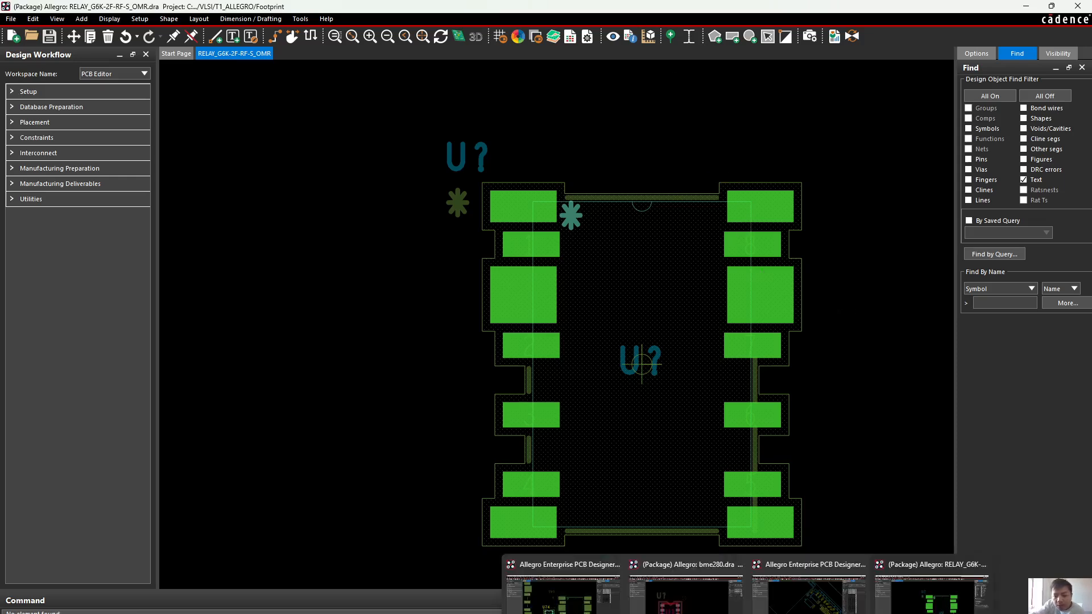
{"action": "mouse_move", "coordinate": [563, 592]}
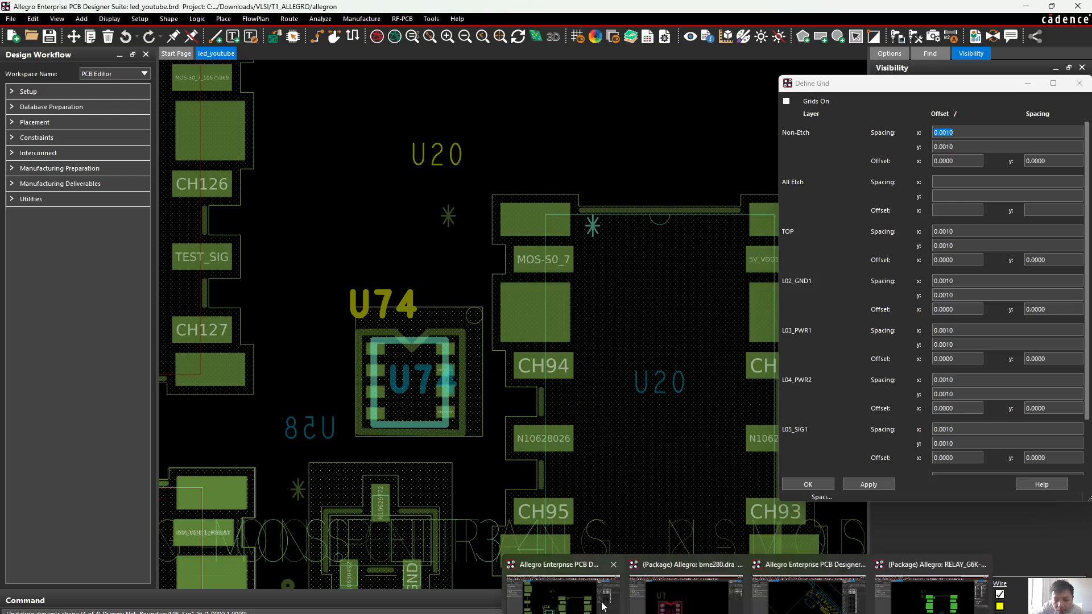
{"action": "left_click", "coordinate": [808, 594]}
{"action": "scroll", "coordinate": [587, 483], "scroll_direction": "down", "scroll_amount": 2}
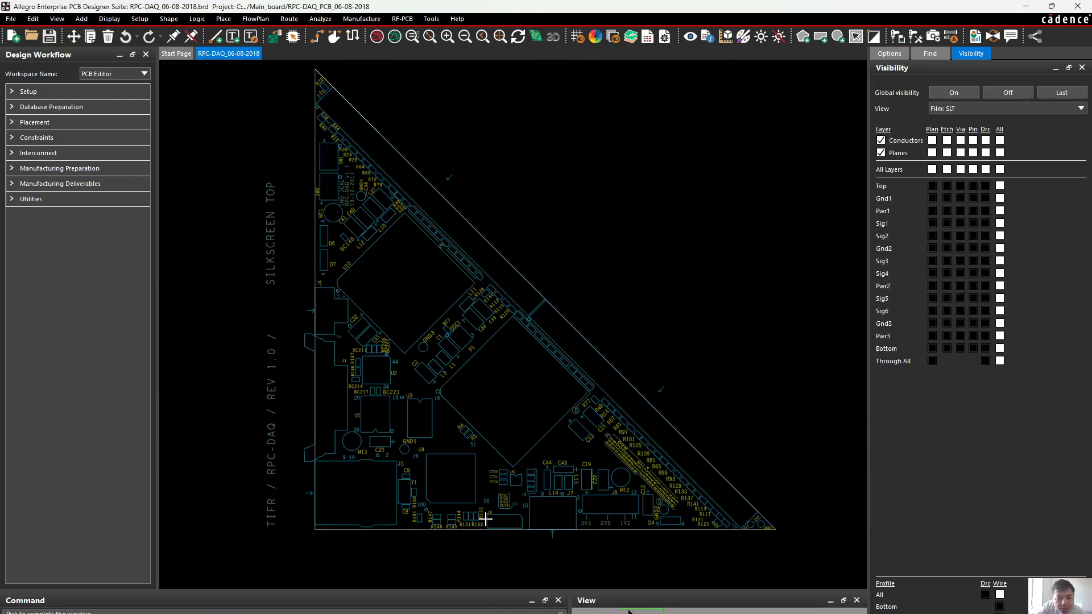
{"action": "scroll", "coordinate": [500, 514], "scroll_direction": "up", "scroll_amount": 2}
{"action": "scroll", "coordinate": [542, 477], "scroll_direction": "up", "scroll_amount": 1}
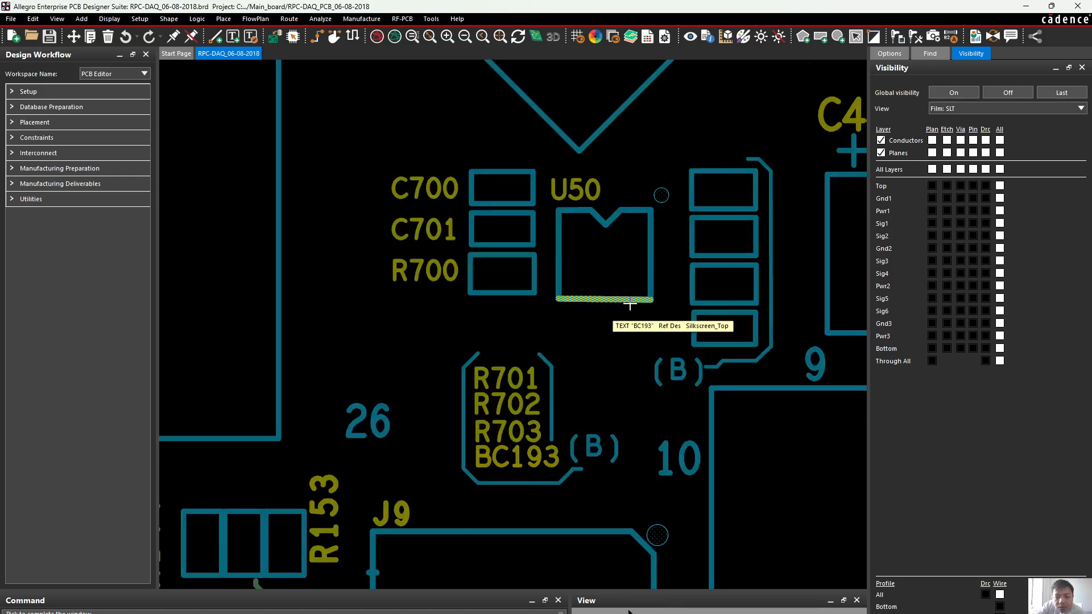
{"action": "scroll", "coordinate": [625, 307], "scroll_direction": "down", "scroll_amount": 1}
{"action": "scroll", "coordinate": [710, 263], "scroll_direction": "up", "scroll_amount": 2}
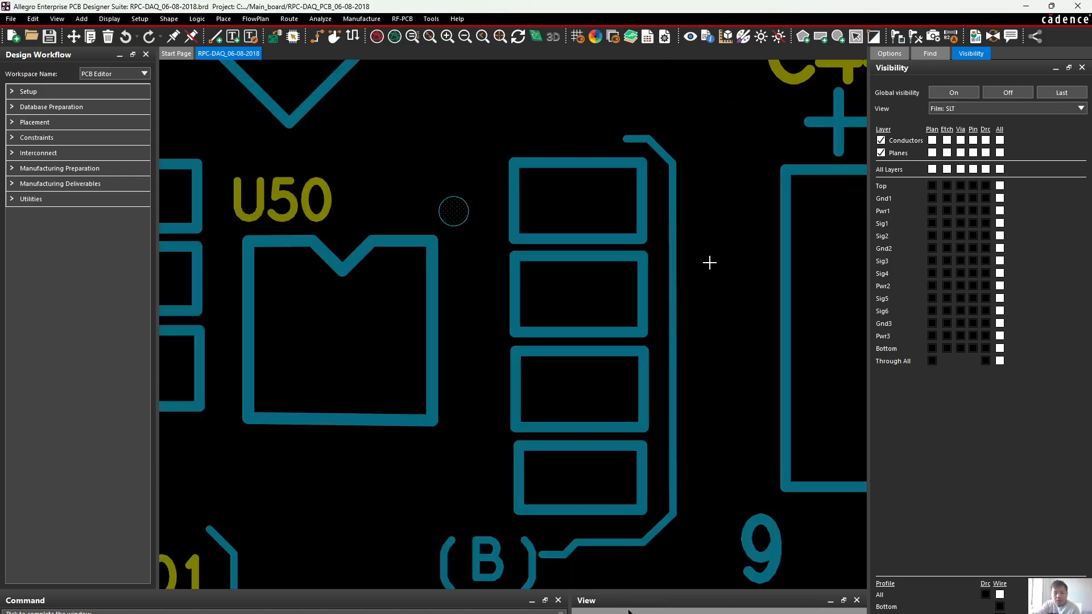
Minimize the RPC-DAQ board to return to the led_youtube board and close the Define Grid dialog
{"action": "left_click", "coordinate": [1030, 8]}
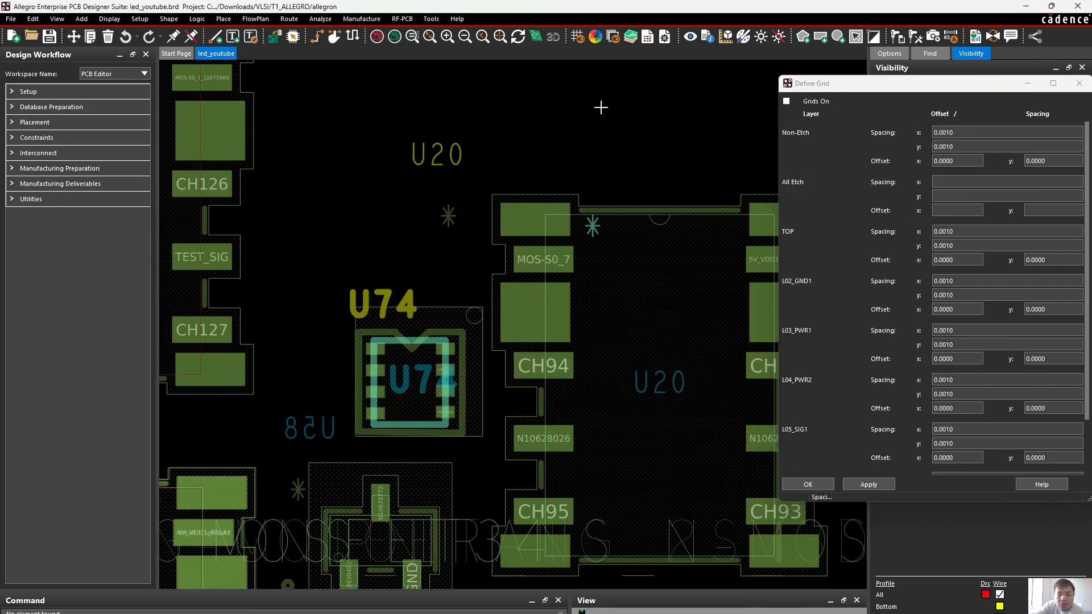
{"action": "left_click_drag", "start_coordinate": [990, 88], "coordinate": [857, 120]}
{"action": "left_click", "coordinate": [949, 117]}
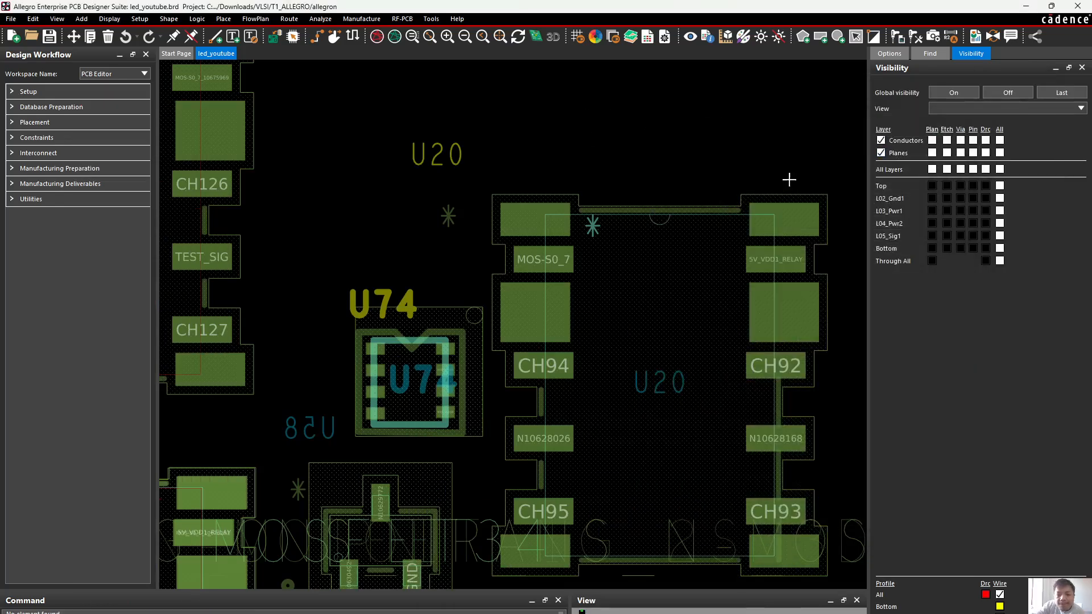
{"action": "scroll", "coordinate": [662, 182], "scroll_direction": "down", "scroll_amount": 1}
{"action": "scroll", "coordinate": [629, 207], "scroll_direction": "up", "scroll_amount": 1}
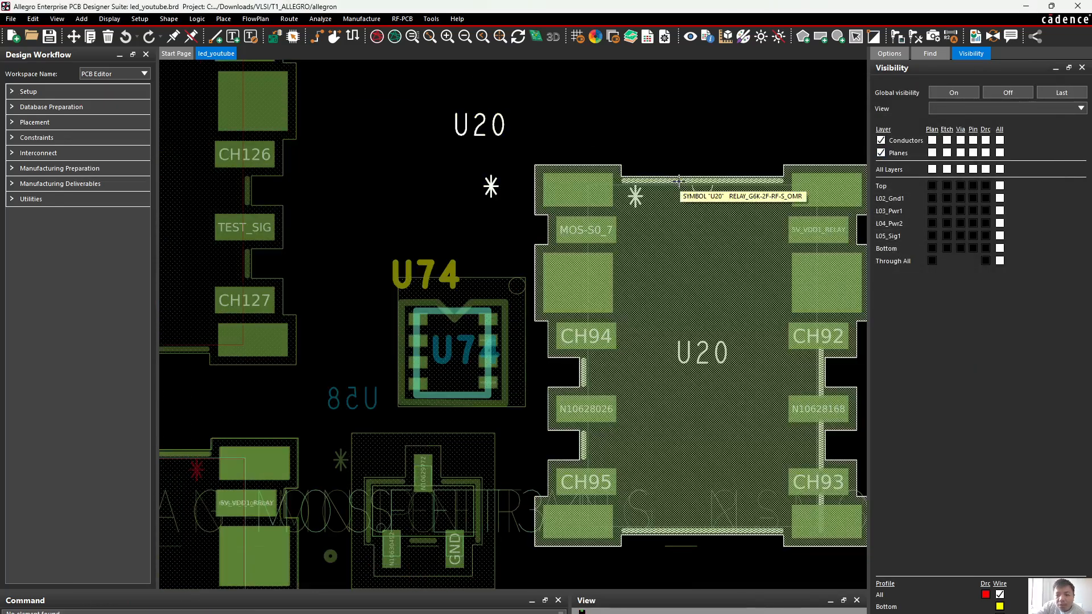
Limit the find filter to Lines and show the element details of relay U20's upper silkscreen line
{"action": "left_click", "coordinate": [930, 54]}
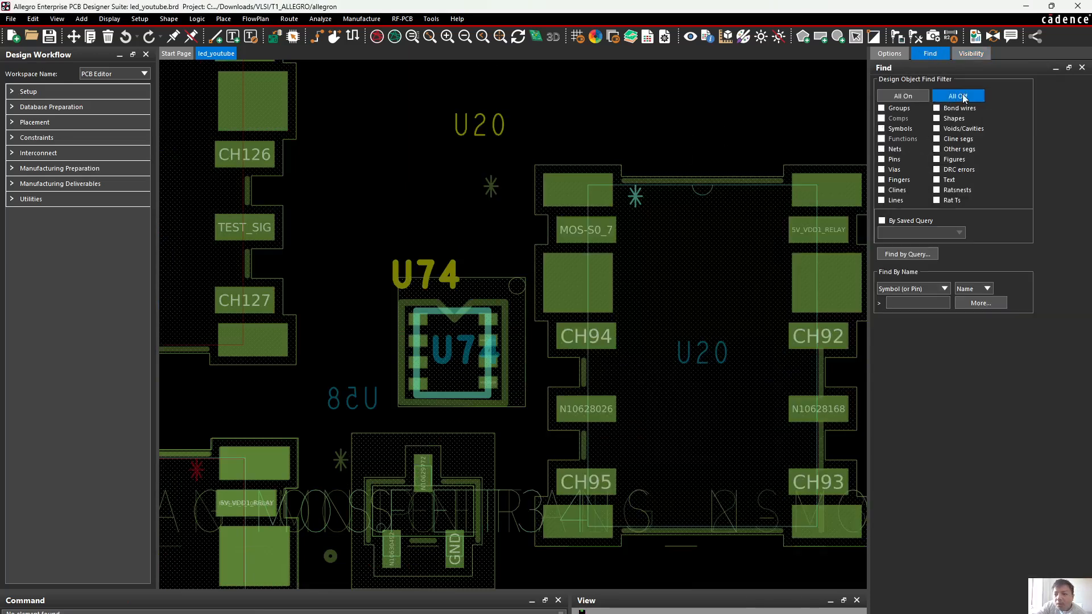
{"action": "left_click", "coordinate": [882, 200]}
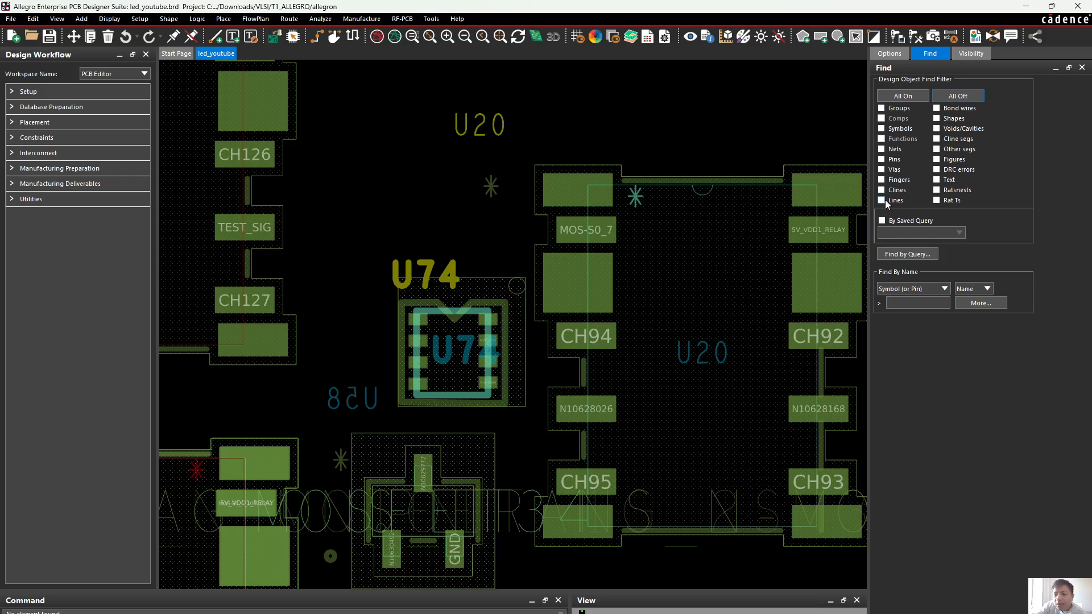
{"action": "right_click", "coordinate": [690, 182]}
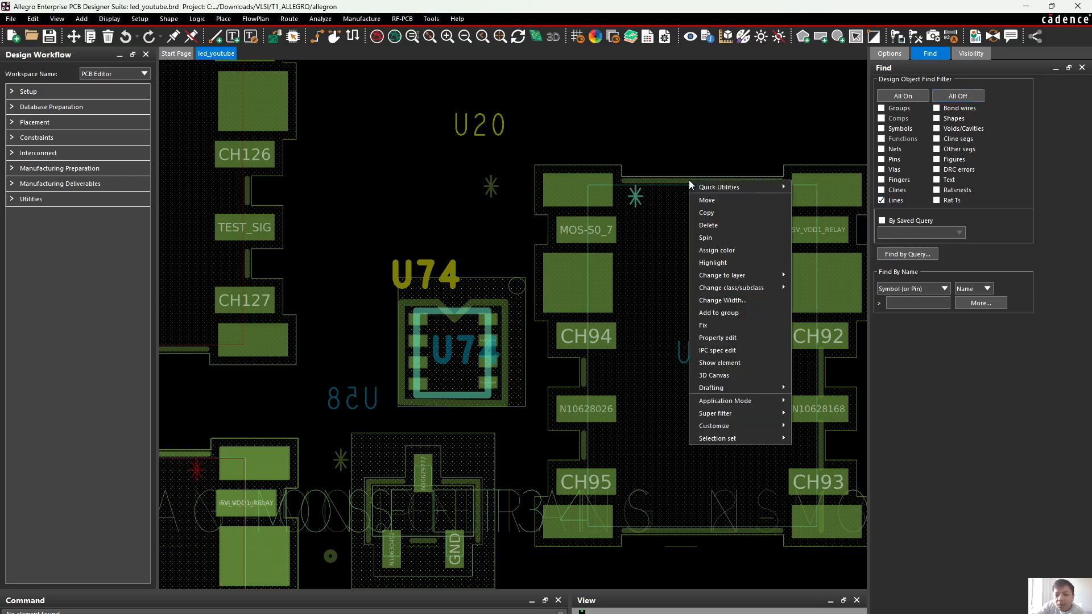
{"action": "left_click", "coordinate": [722, 362]}
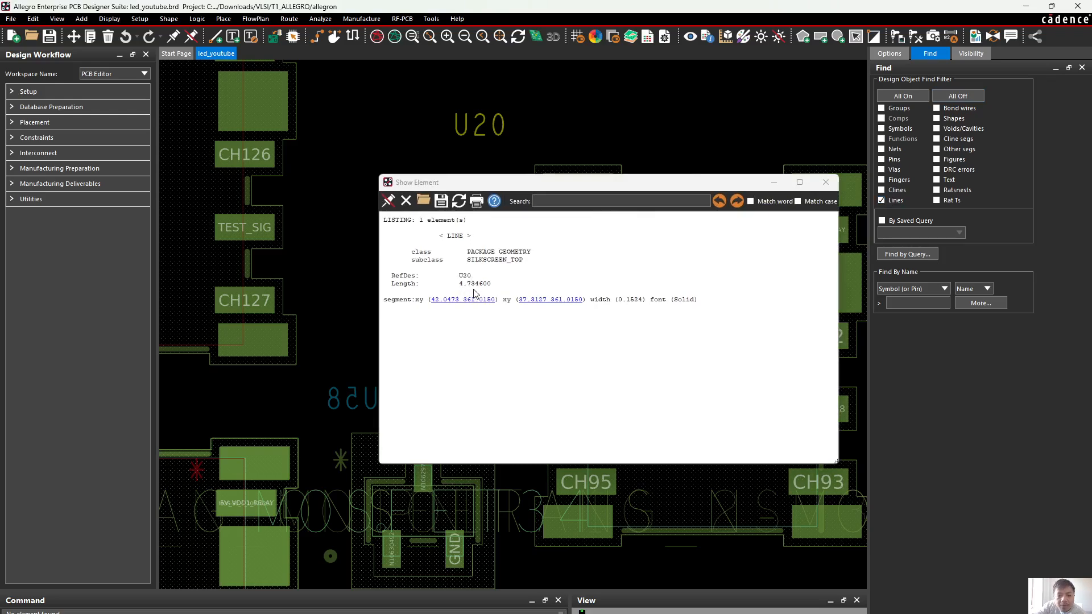
Close the element report and switch to the RELAY_G6K-2F-RF-S_OMR footprint drawing
{"action": "left_click", "coordinate": [825, 182]}
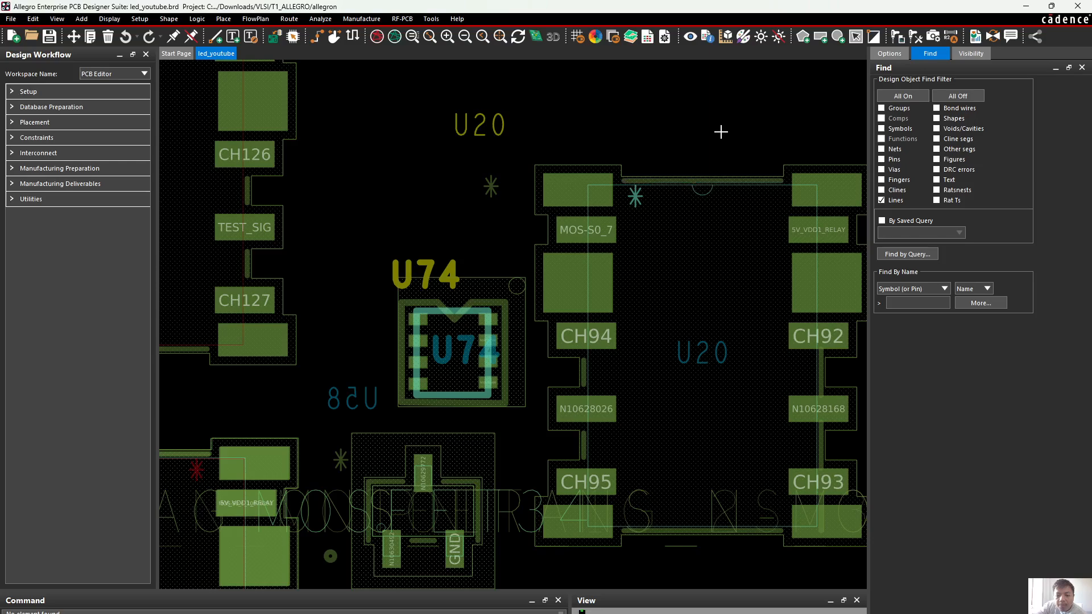
{"action": "scroll", "coordinate": [721, 133], "scroll_direction": "down", "scroll_amount": 2}
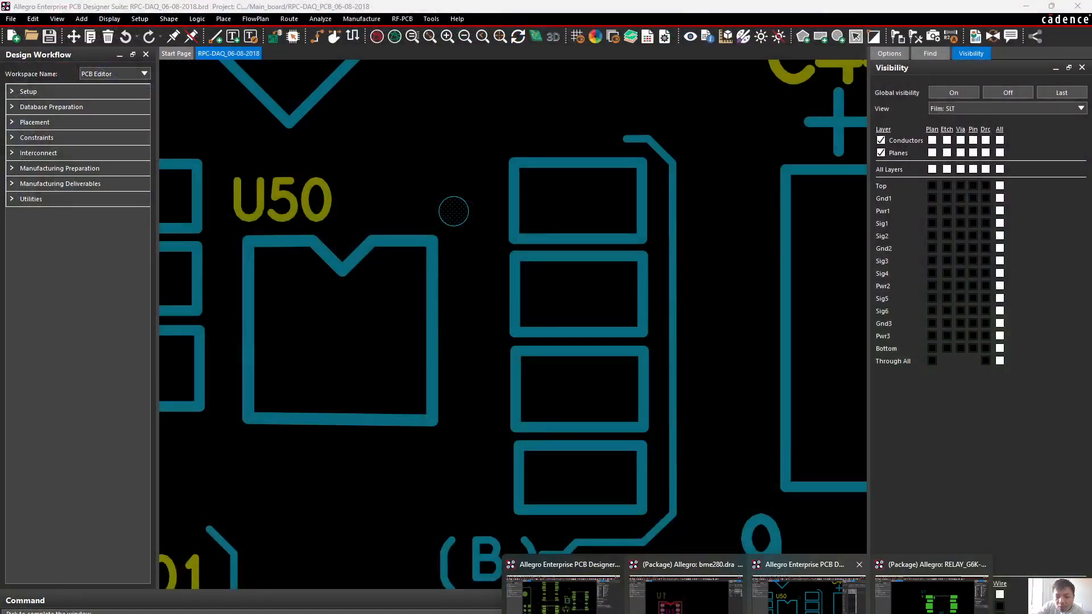
{"action": "left_click", "coordinate": [931, 594]}
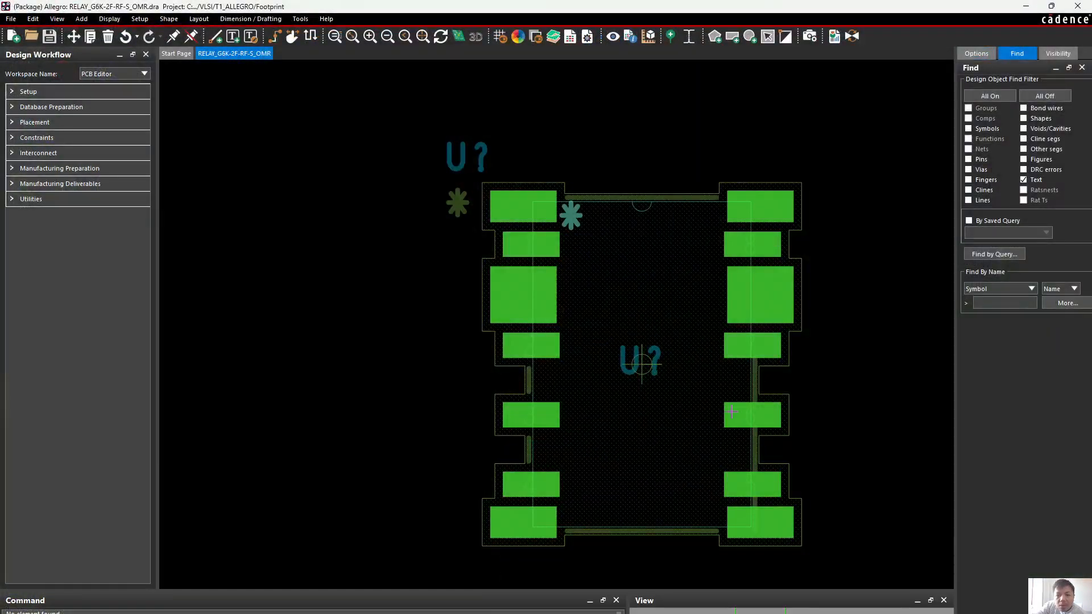
{"action": "scroll", "coordinate": [732, 411], "scroll_direction": "down", "scroll_amount": 2}
{"action": "scroll", "coordinate": [693, 418], "scroll_direction": "up", "scroll_amount": 2}
{"action": "scroll", "coordinate": [586, 185], "scroll_direction": "down", "scroll_amount": 2}
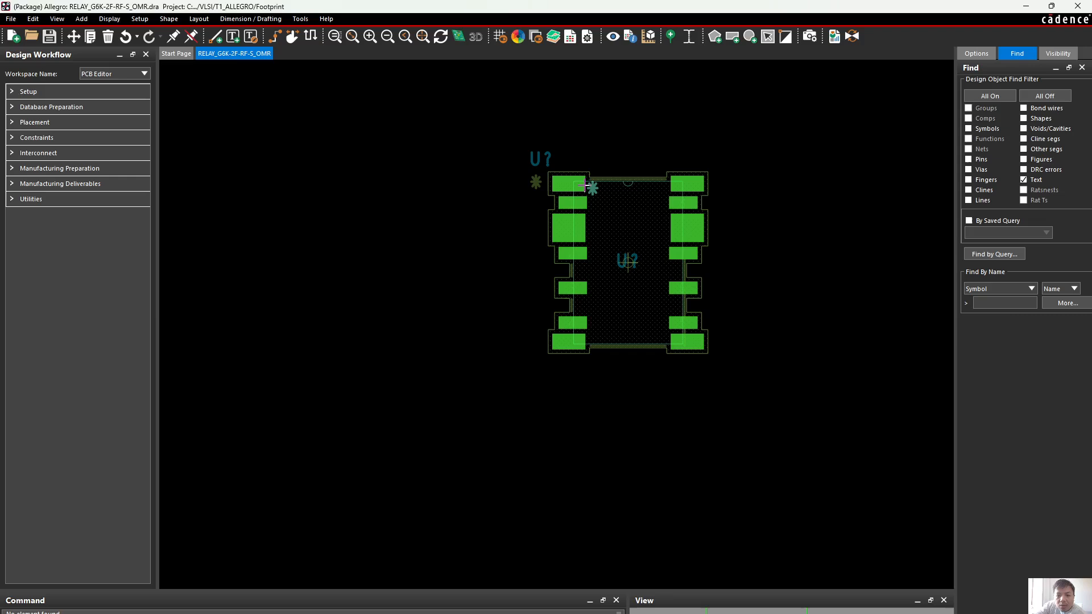
Limit the find filter to Lines and select all lines of the relay footprint
{"action": "mouse_move", "coordinate": [561, 165]}
{"action": "left_mouse_down"}
{"action": "mouse_move", "coordinate": [597, 448]}
{"action": "mouse_move", "coordinate": [692, 407]}
{"action": "mouse_move", "coordinate": [692, 379]}
{"action": "left_mouse_up"}
{"action": "key", "text": "Delete"}
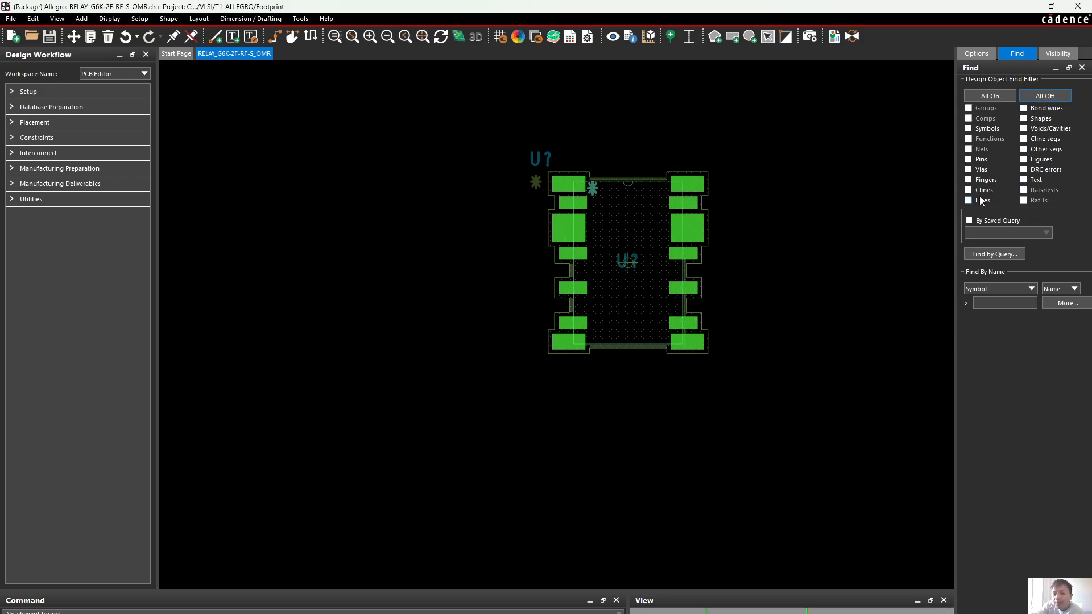
{"action": "left_click_drag", "start_coordinate": [566, 159], "coordinate": [692, 369]}
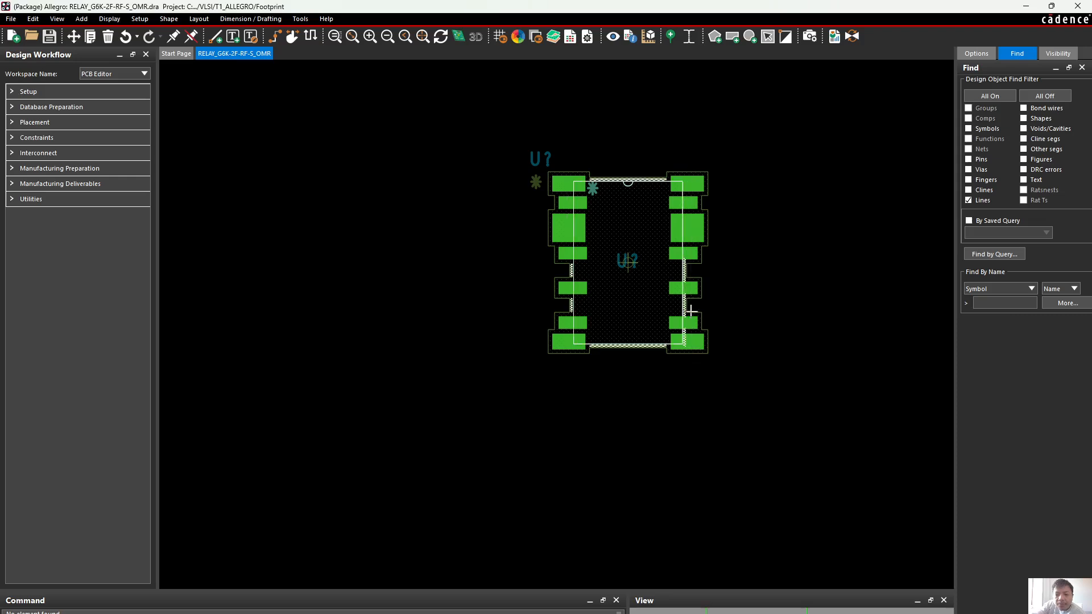
Try changing the width of all selected footprint lines, and undo the change
{"action": "right_click", "coordinate": [643, 181]}
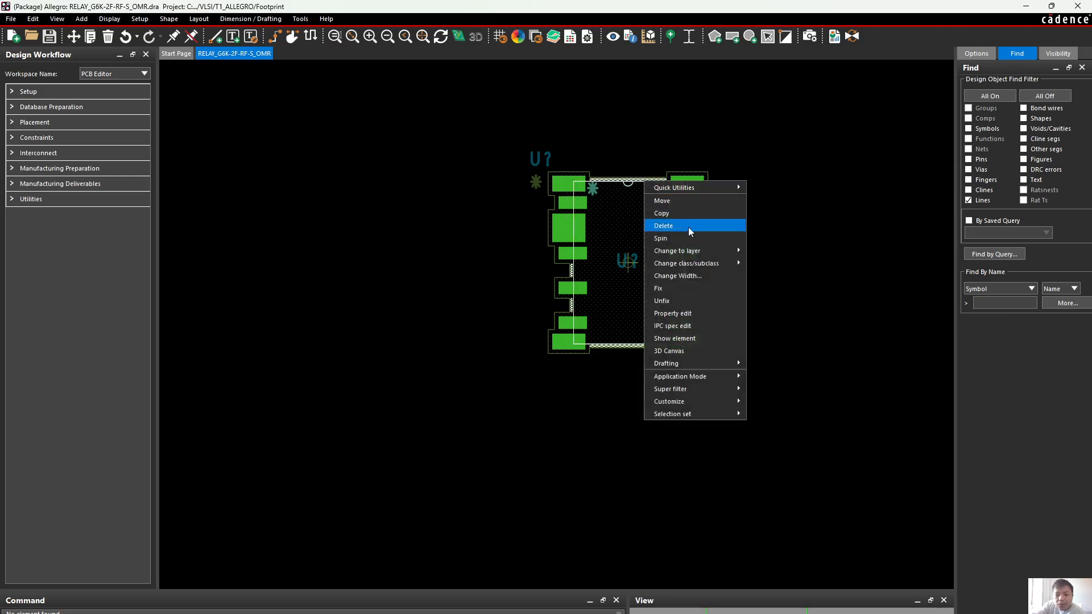
{"action": "left_click", "coordinate": [702, 277]}
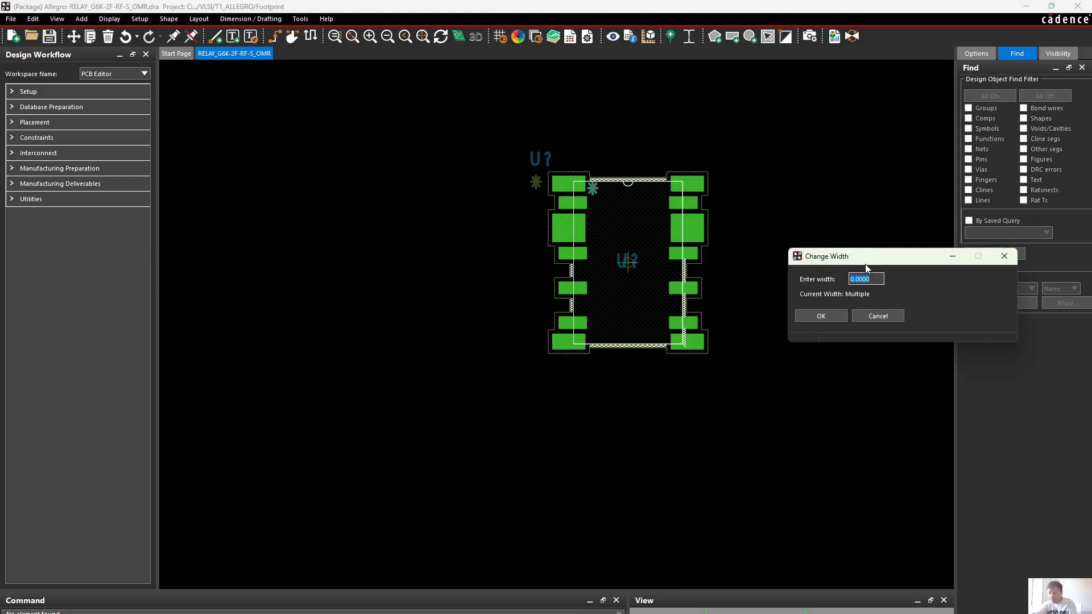
{"action": "left_click", "coordinate": [826, 315]}
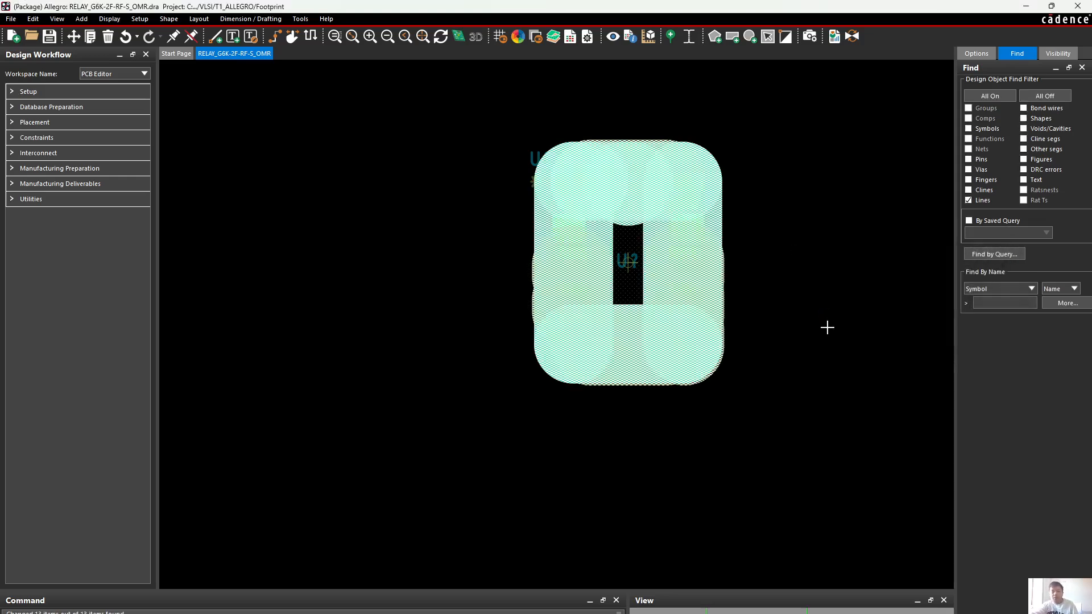
{"action": "key", "text": "ctrl+z"}
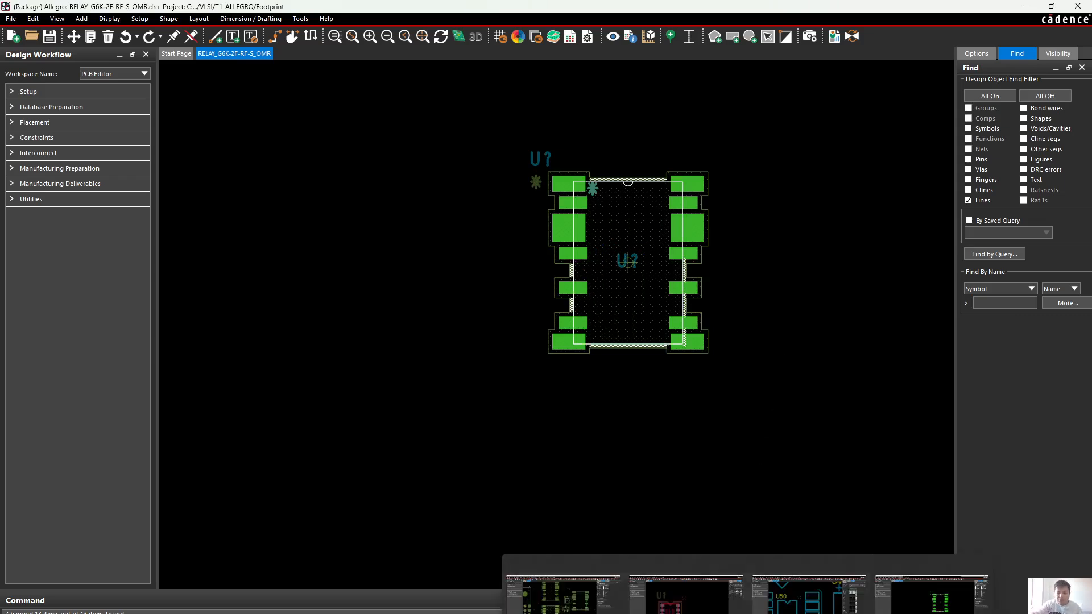
Switch to the RPC-DAQ_06-08-2018 board and check the widths of the silkscreen lines around the rectangular outlines beside U50
{"action": "left_click", "coordinate": [682, 608]}
{"action": "left_click", "coordinate": [808, 596]}
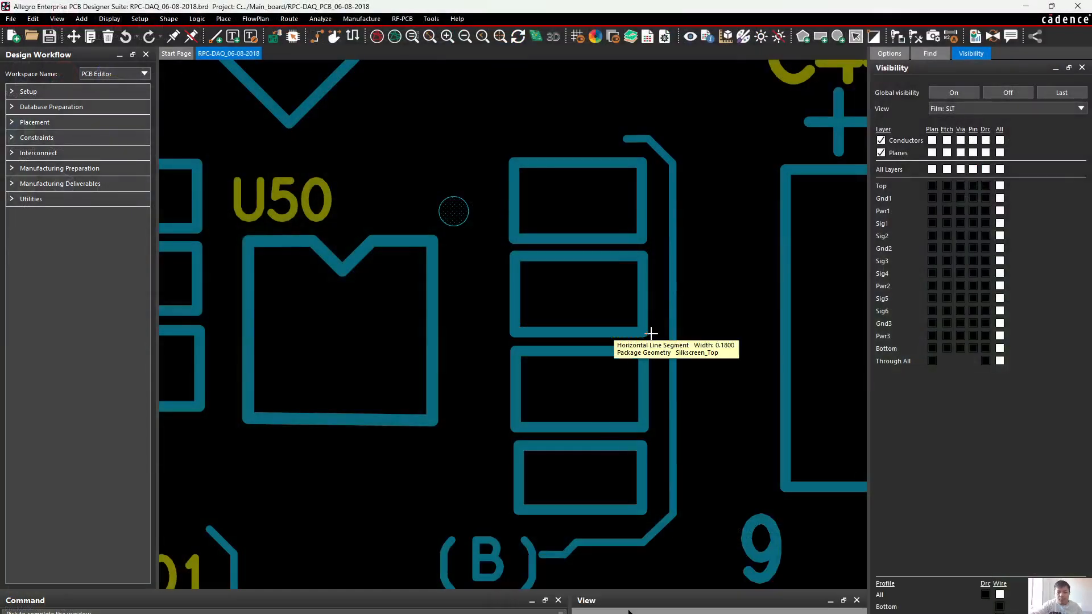
{"action": "mouse_move", "coordinate": [672, 324]}
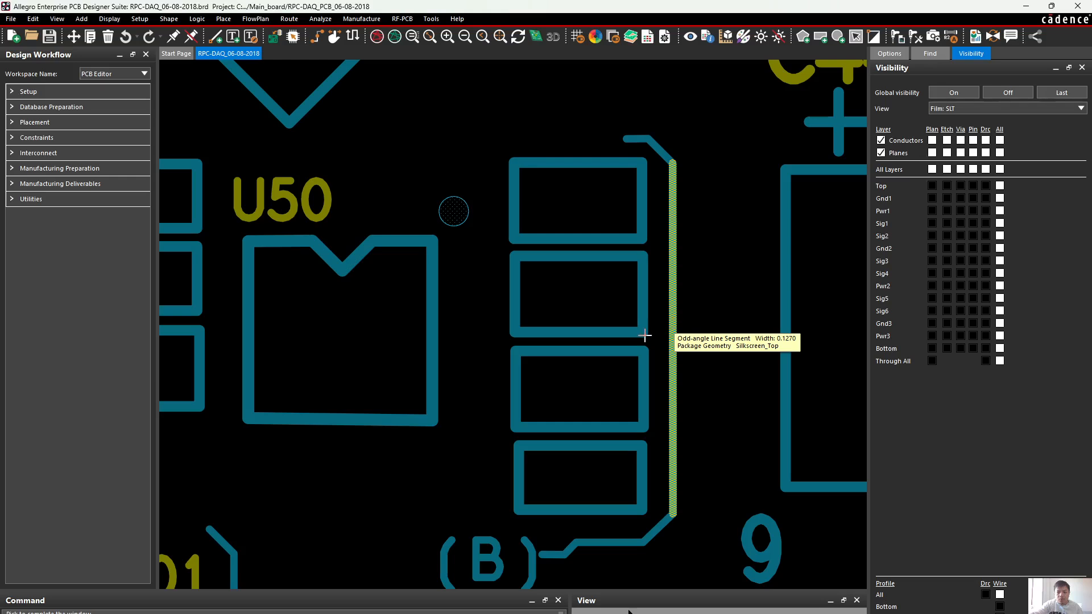
{"action": "mouse_move", "coordinate": [639, 335]}
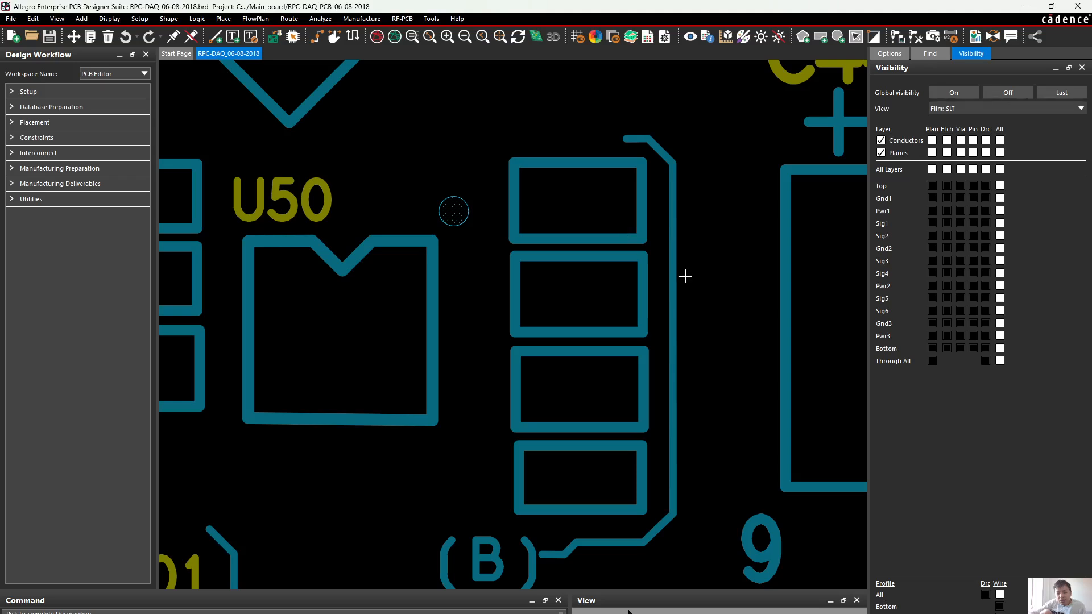
{"action": "mouse_move", "coordinate": [673, 279]}
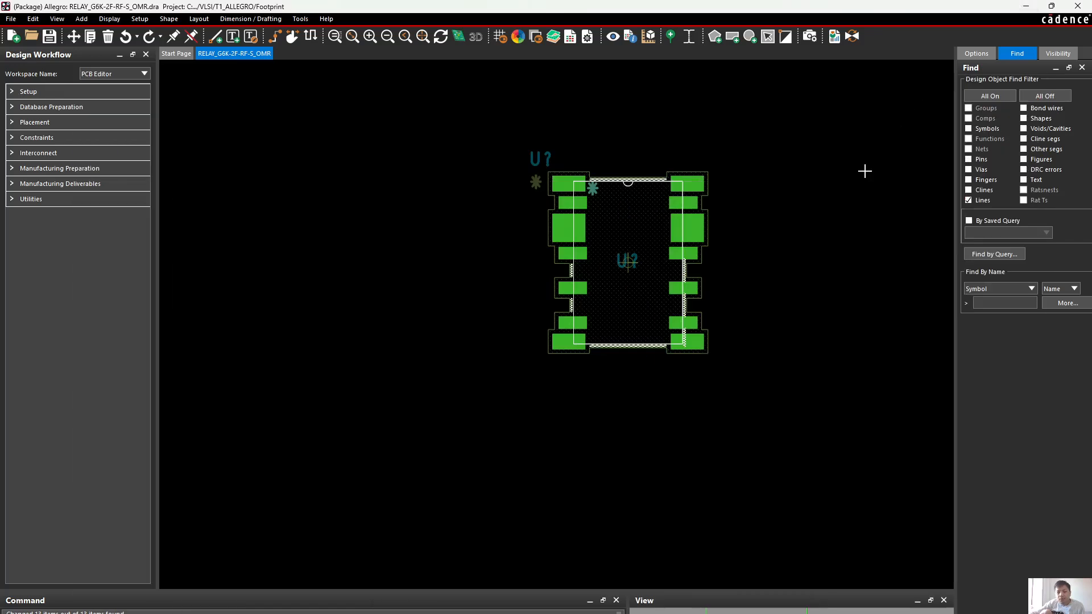
Change the width of all selected relay footprint lines to 0.15
{"action": "right_click", "coordinate": [685, 271]}
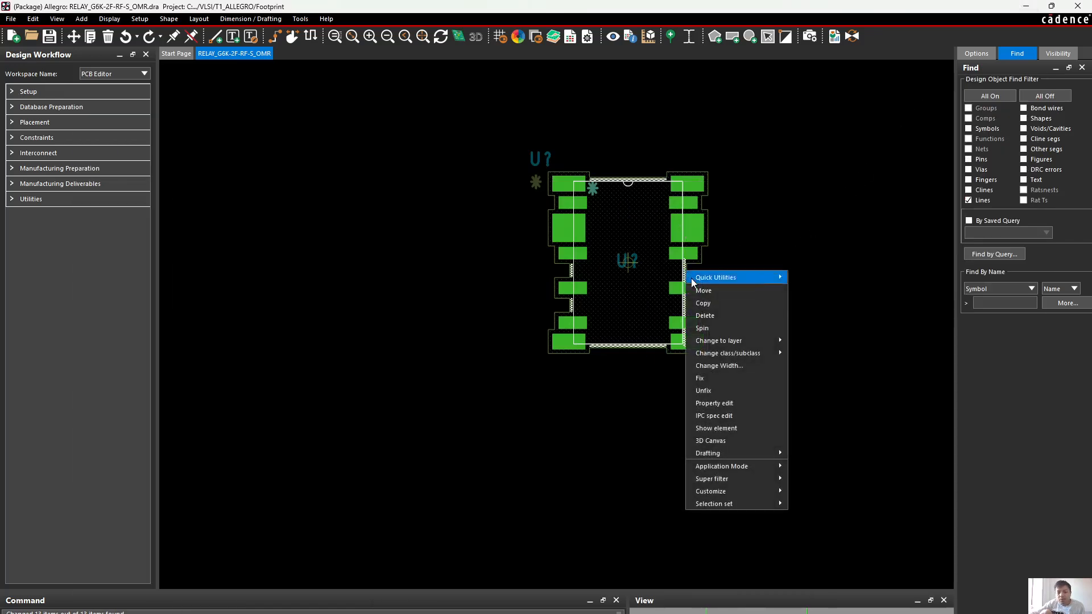
{"action": "left_click", "coordinate": [753, 365]}
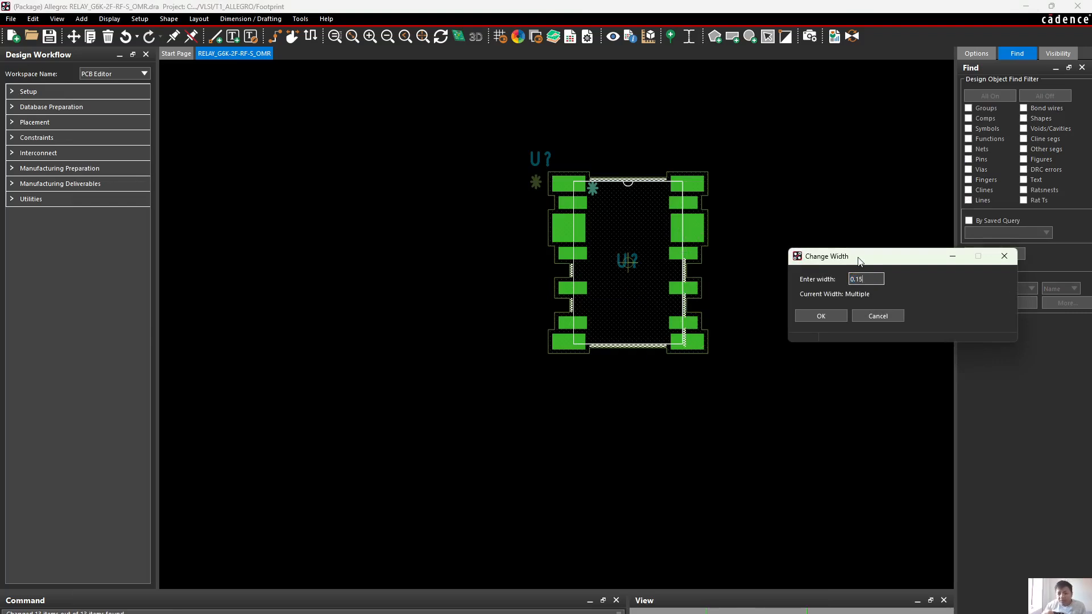
{"action": "type", "text": ".15"}
{"action": "key", "text": "Return"}
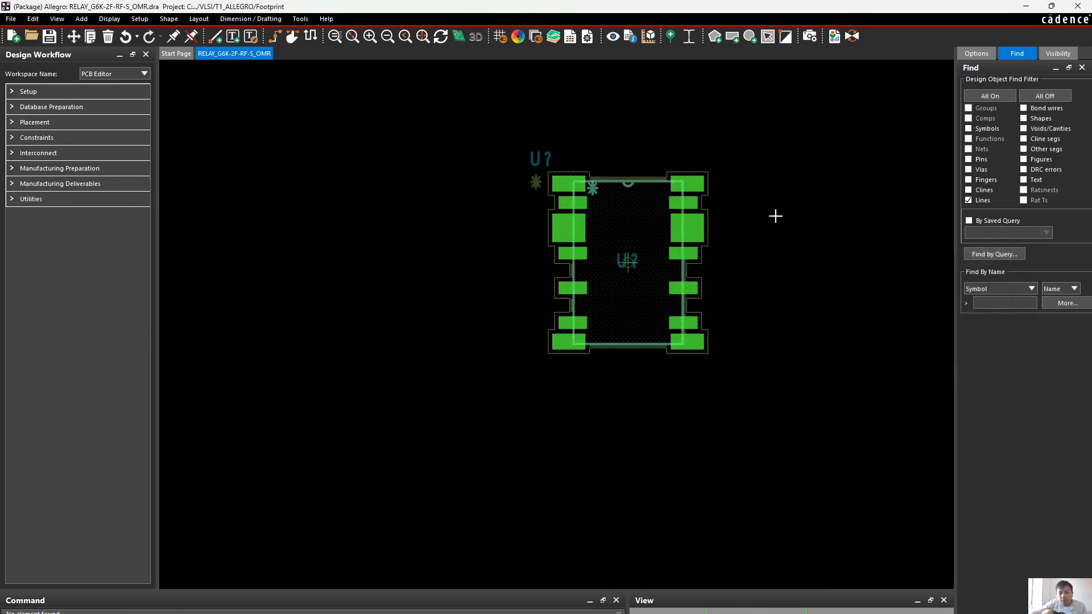
{"action": "scroll", "coordinate": [695, 180], "scroll_direction": "up", "scroll_amount": 3}
{"action": "scroll", "coordinate": [695, 180], "scroll_direction": "down", "scroll_amount": 2}
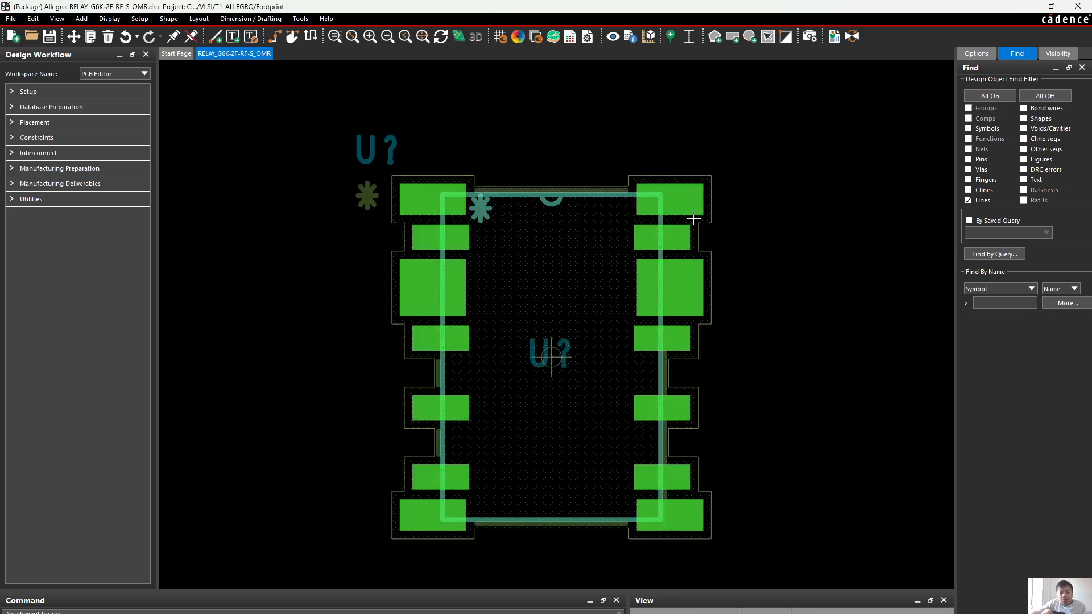
{"action": "middle_click_drag", "start_coordinate": [693, 218], "coordinate": [692, 218]}
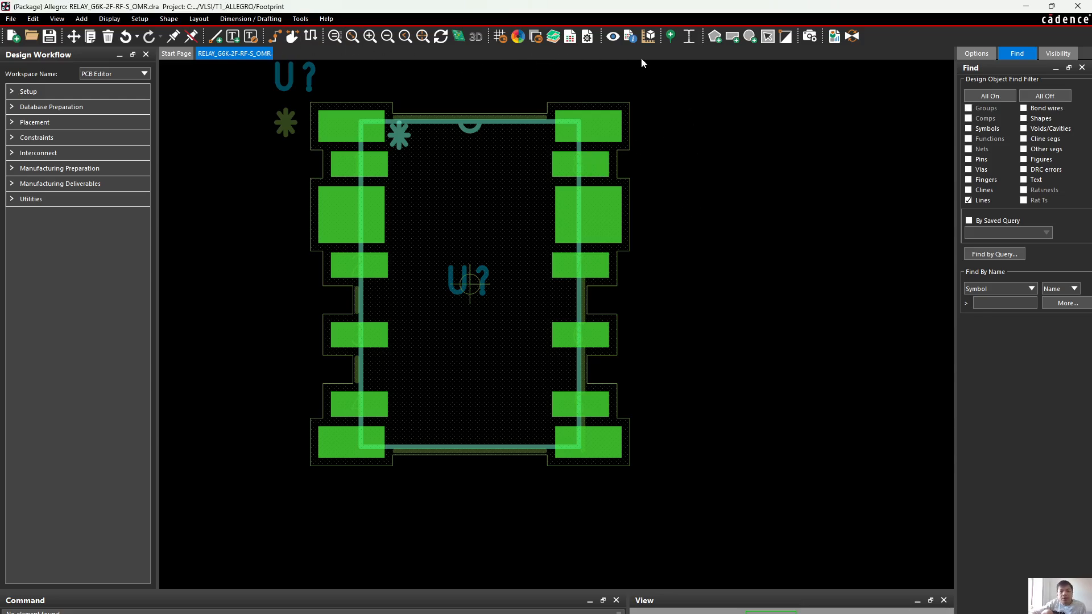
{"action": "right_click", "coordinate": [716, 132]}
{"action": "left_click", "coordinate": [753, 115]}
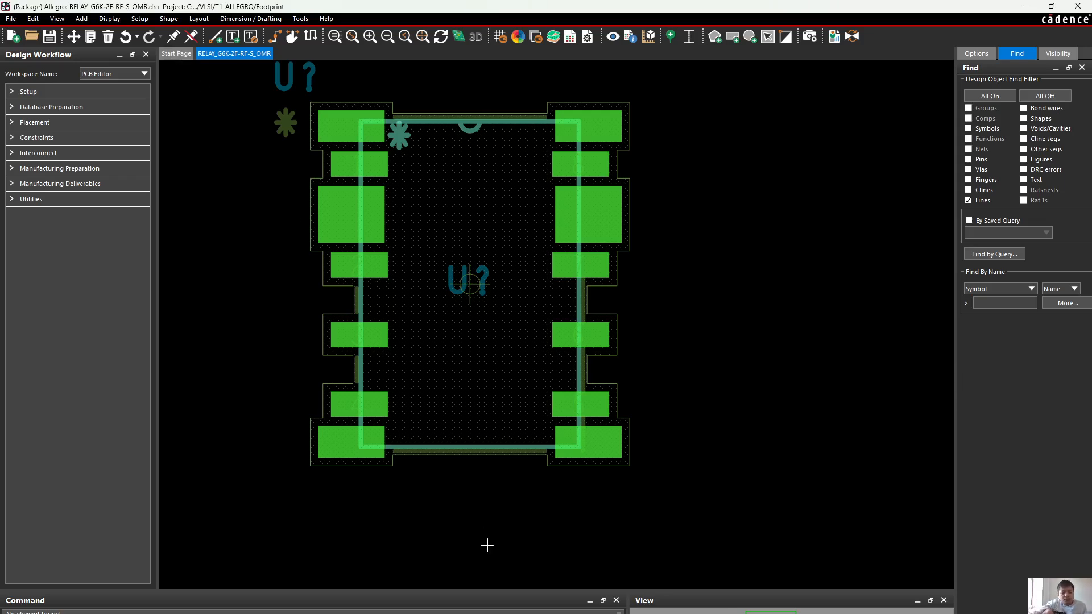
Save the relay footprint drawing, overwriting the existing RELAY_G6K-2F-RF-S_OMR.dra file
{"action": "left_click", "coordinate": [50, 37]}
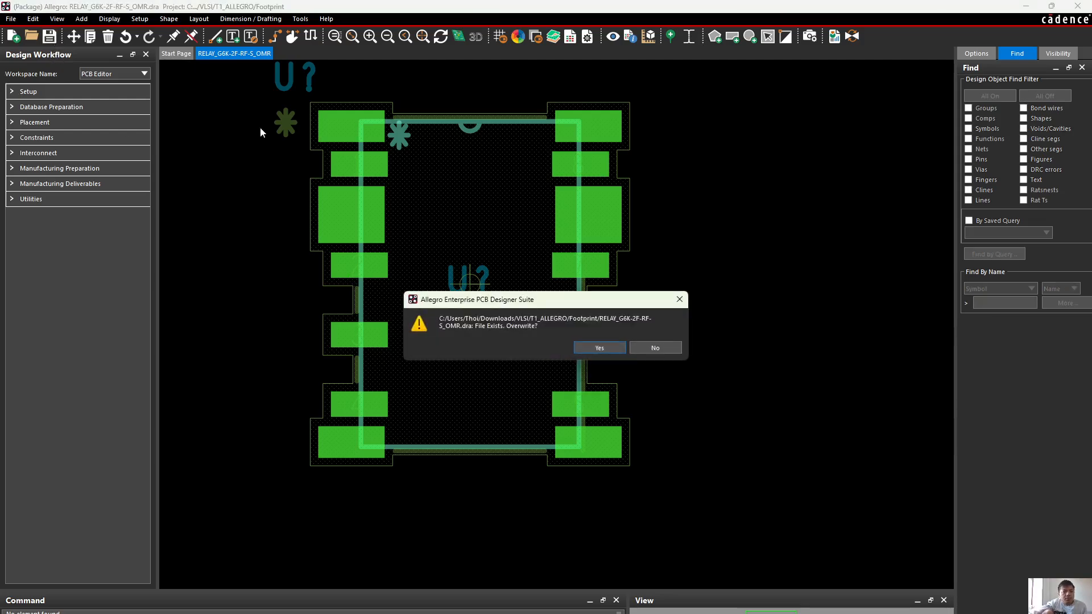
{"action": "left_click", "coordinate": [596, 348]}
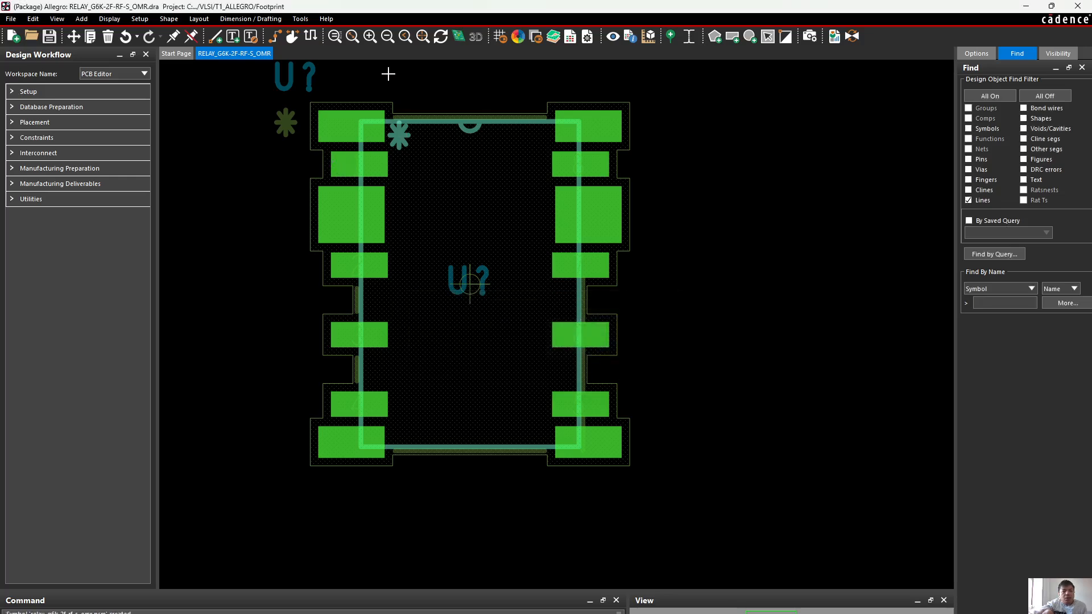
{"action": "left_click", "coordinate": [111, 19]}
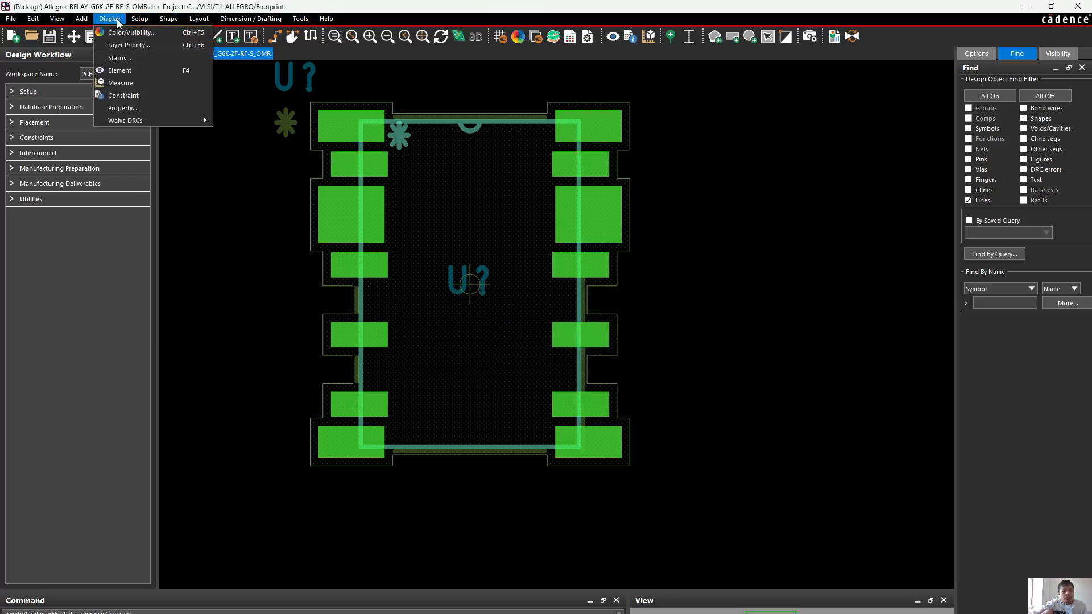
{"action": "mouse_move", "coordinate": [162, 21]}
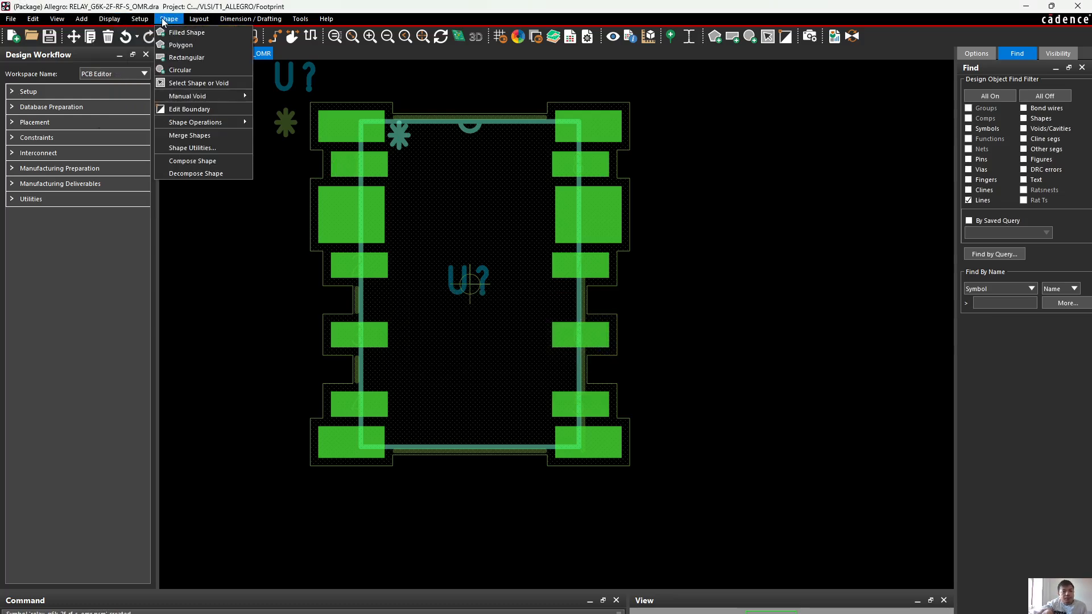
{"action": "left_click", "coordinate": [797, 168]}
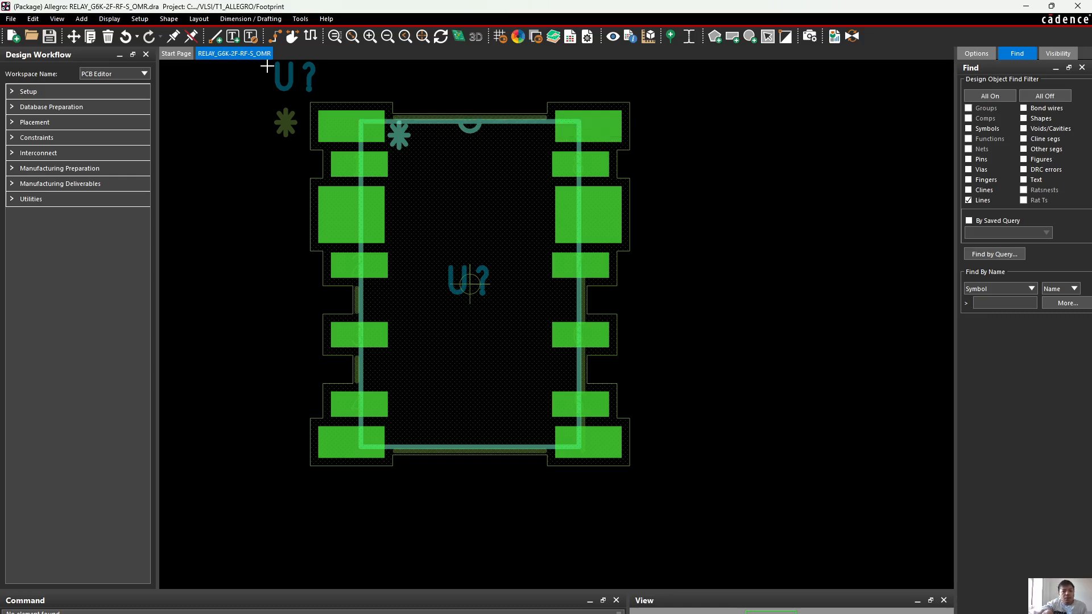
Start adding a line on the Package Geometry class, Silkscreen_Top subclass, with a line width of 0.15
{"action": "left_click", "coordinate": [216, 37]}
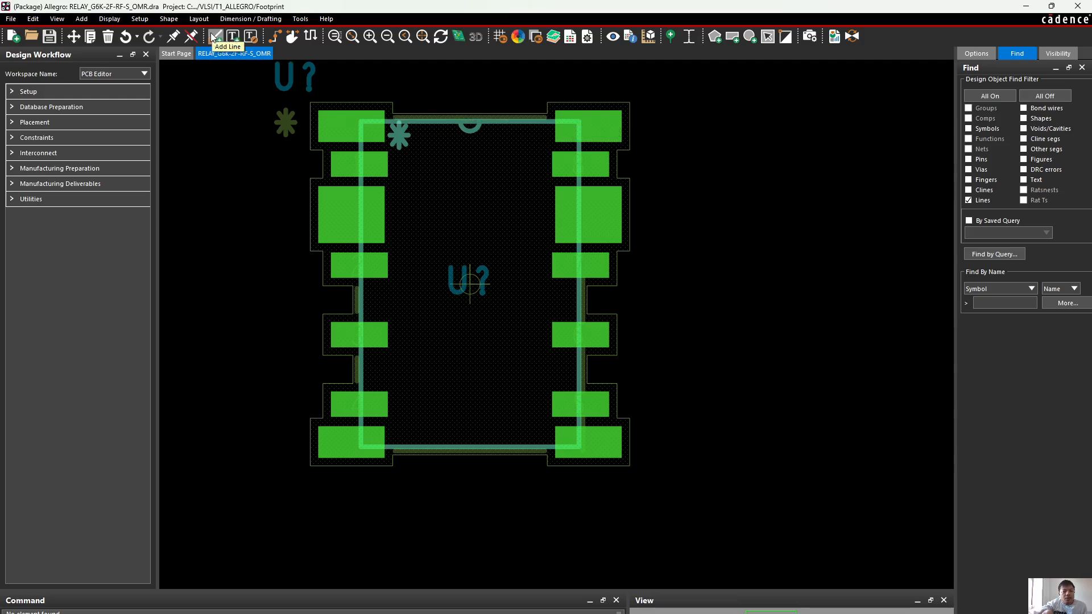
{"action": "left_click", "coordinate": [973, 54]}
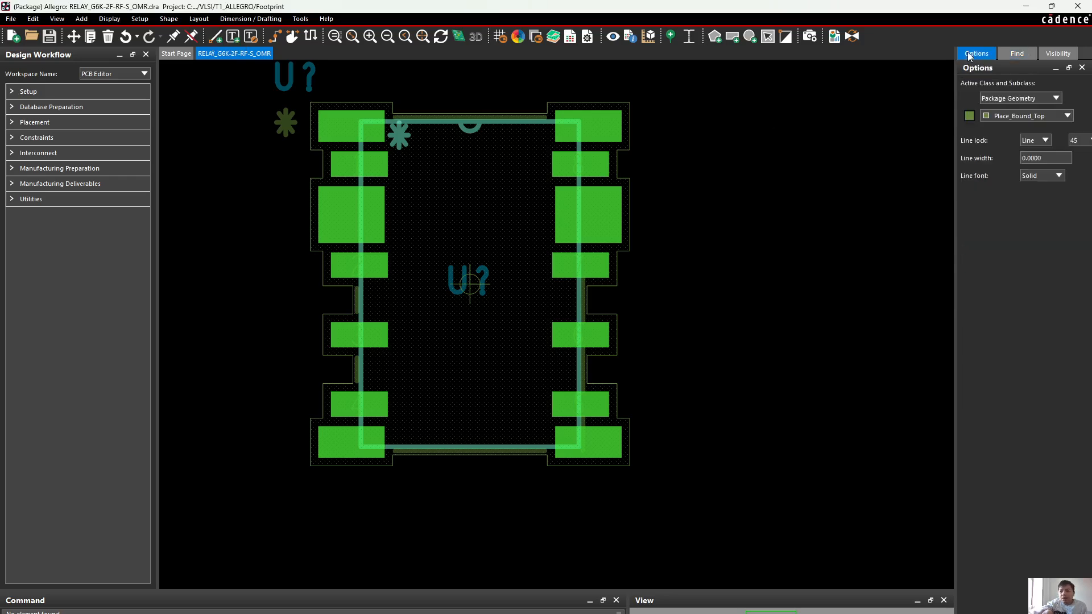
{"action": "left_click", "coordinate": [1028, 98]}
{"action": "left_click", "coordinate": [1026, 154]}
{"action": "left_click", "coordinate": [1027, 121]}
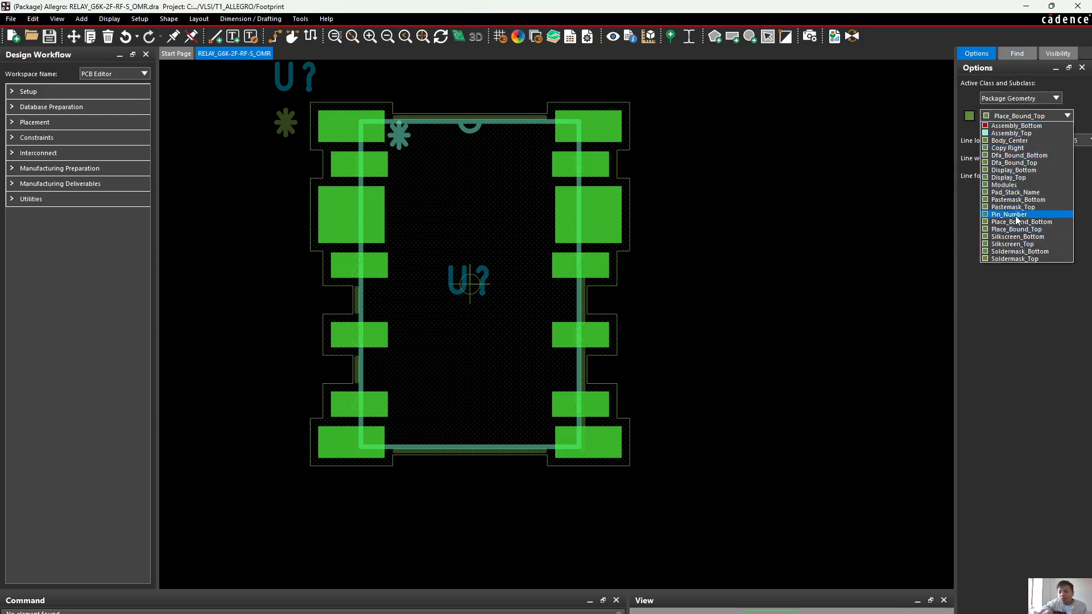
{"action": "left_click", "coordinate": [1015, 246]}
{"action": "scroll", "coordinate": [302, 99], "scroll_direction": "up", "scroll_amount": 2}
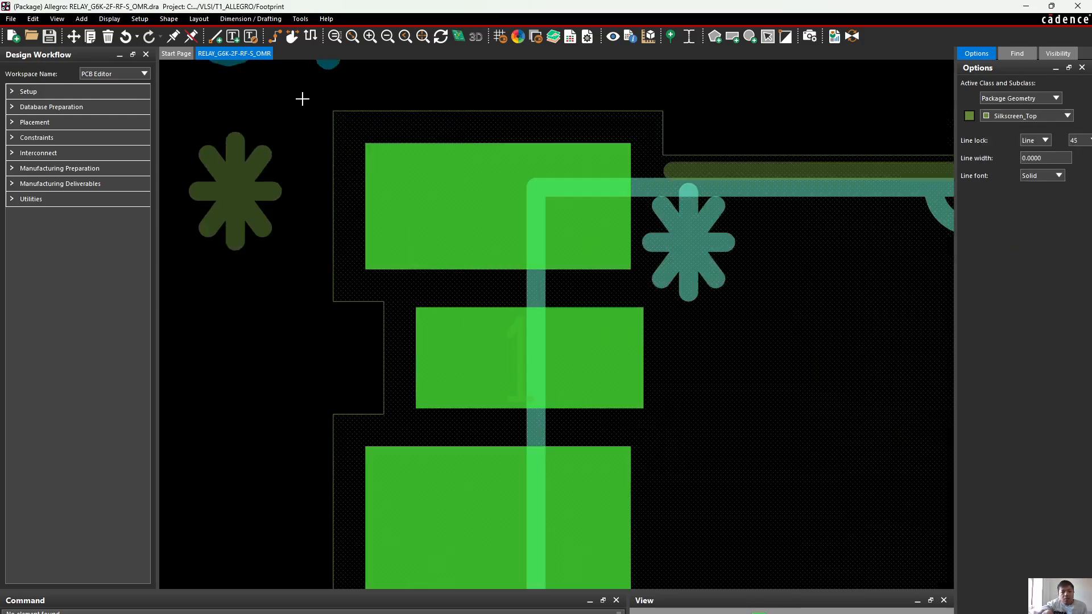
{"action": "double_click", "coordinate": [1044, 162]}
{"action": "type", "text": "0.15"}
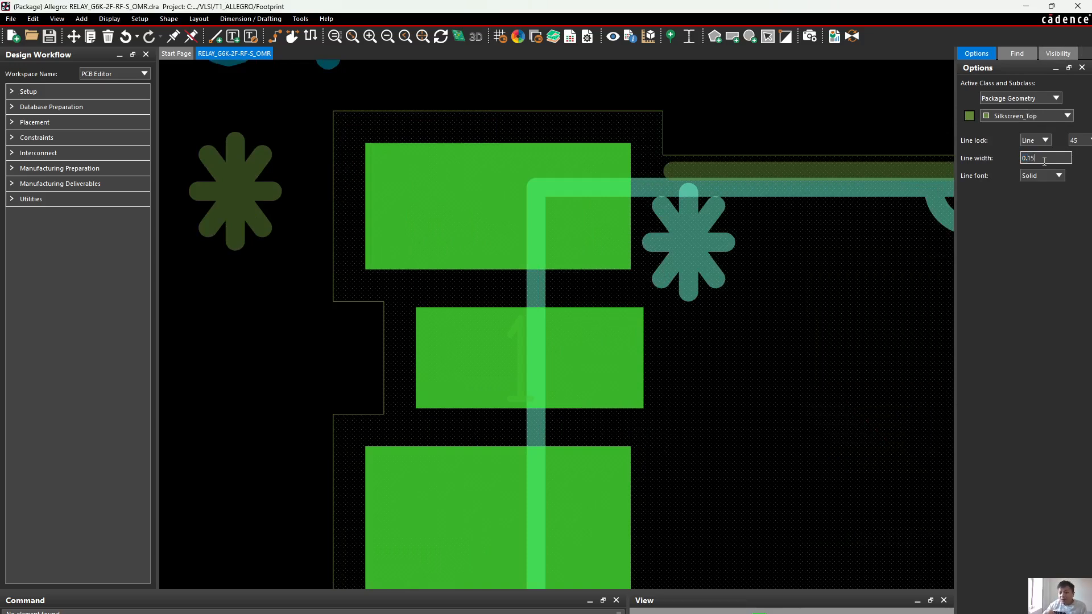
{"action": "key", "text": "Tab"}
Draw a horizontal silkscreen line spanning the top edge of the boundary around the upper-left pad, and finish the line
{"action": "scroll", "coordinate": [560, 159], "scroll_direction": "down", "scroll_amount": 3}
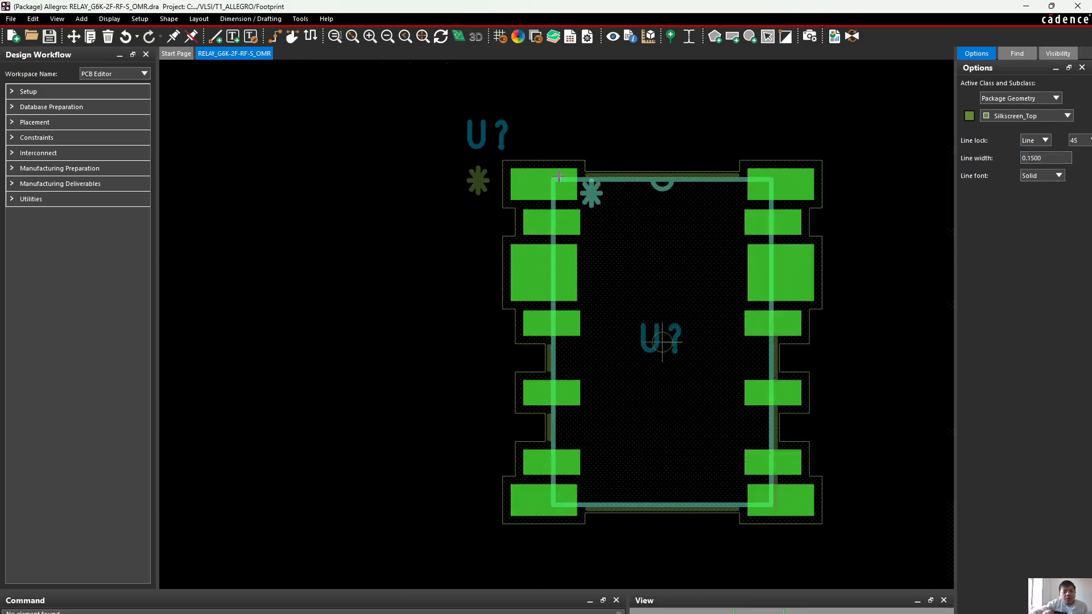
{"action": "scroll", "coordinate": [560, 159], "scroll_direction": "up", "scroll_amount": 2}
{"action": "scroll", "coordinate": [471, 170], "scroll_direction": "up", "scroll_amount": 3}
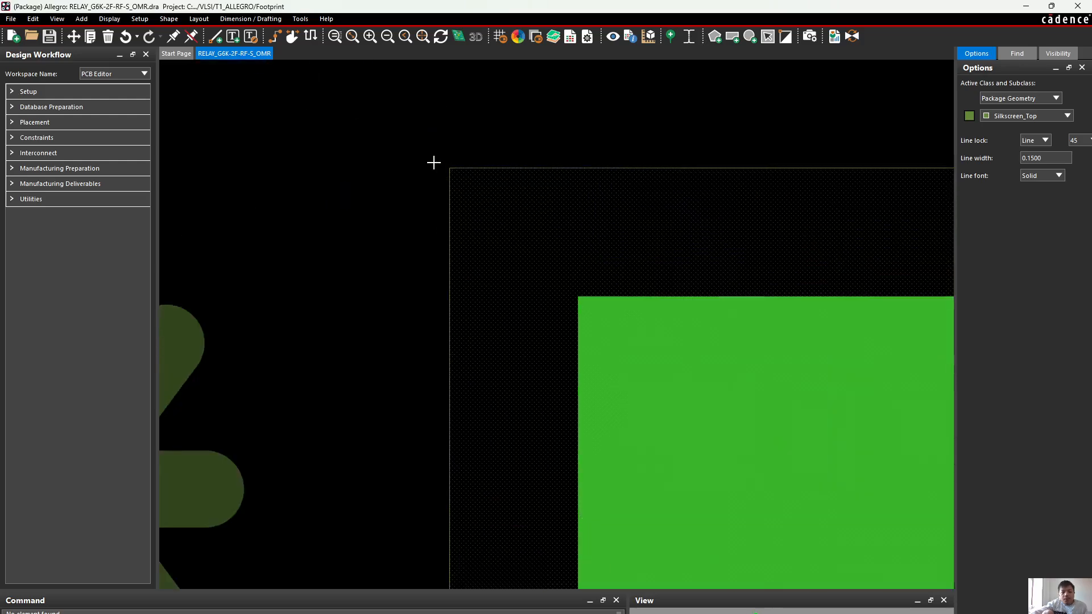
{"action": "scroll", "coordinate": [637, 123], "scroll_direction": "down", "scroll_amount": 3}
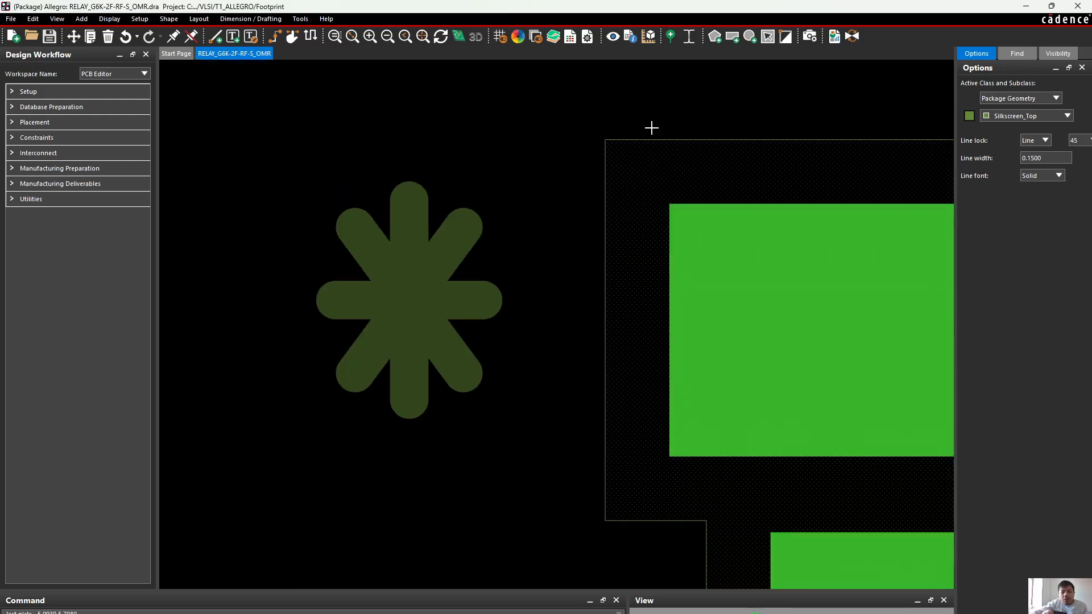
{"action": "scroll", "coordinate": [797, 128], "scroll_direction": "down", "scroll_amount": 2}
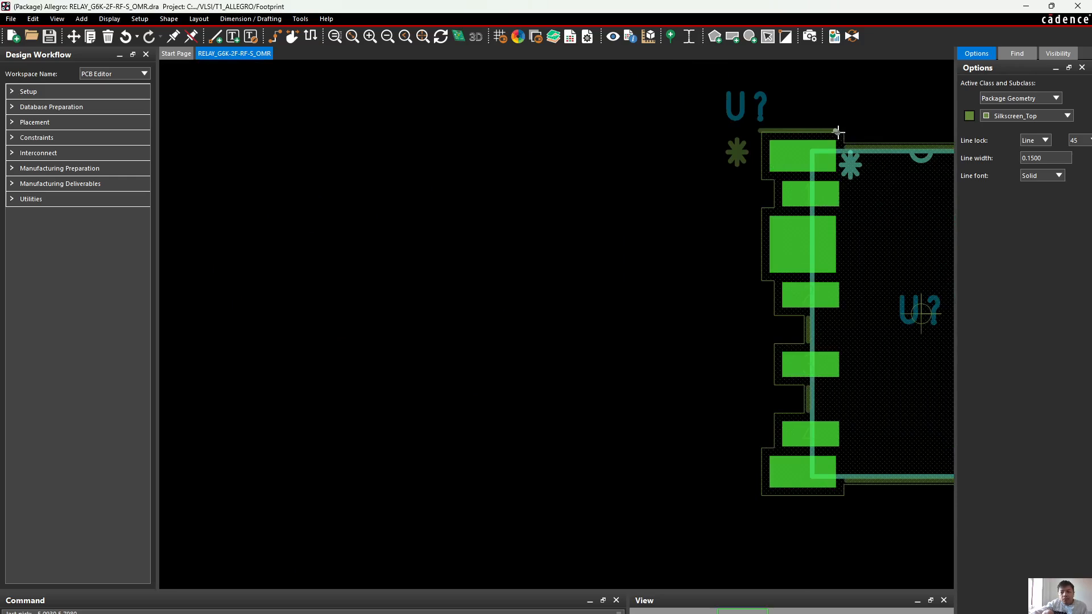
{"action": "scroll", "coordinate": [839, 130], "scroll_direction": "up", "scroll_amount": 4}
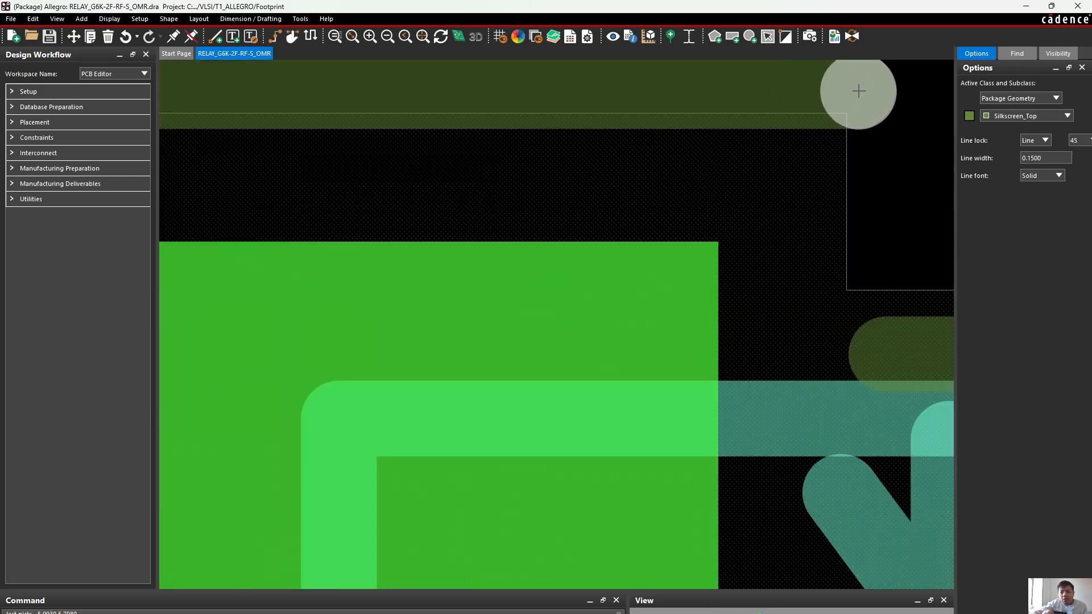
{"action": "scroll", "coordinate": [857, 93], "scroll_direction": "down", "scroll_amount": 2}
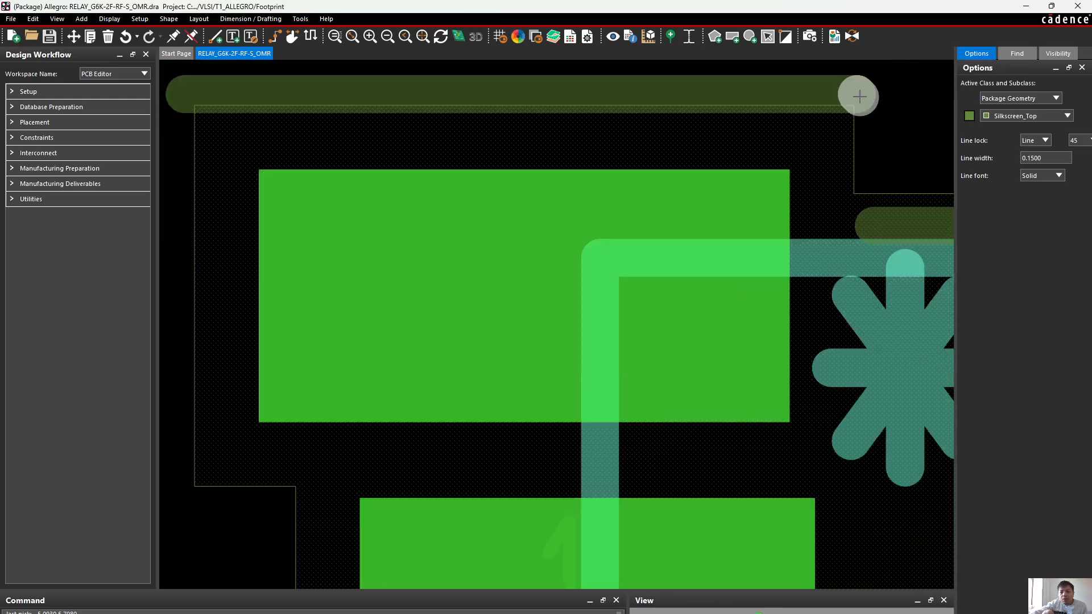
{"action": "left_click", "coordinate": [853, 94]}
{"action": "right_click", "coordinate": [853, 94]}
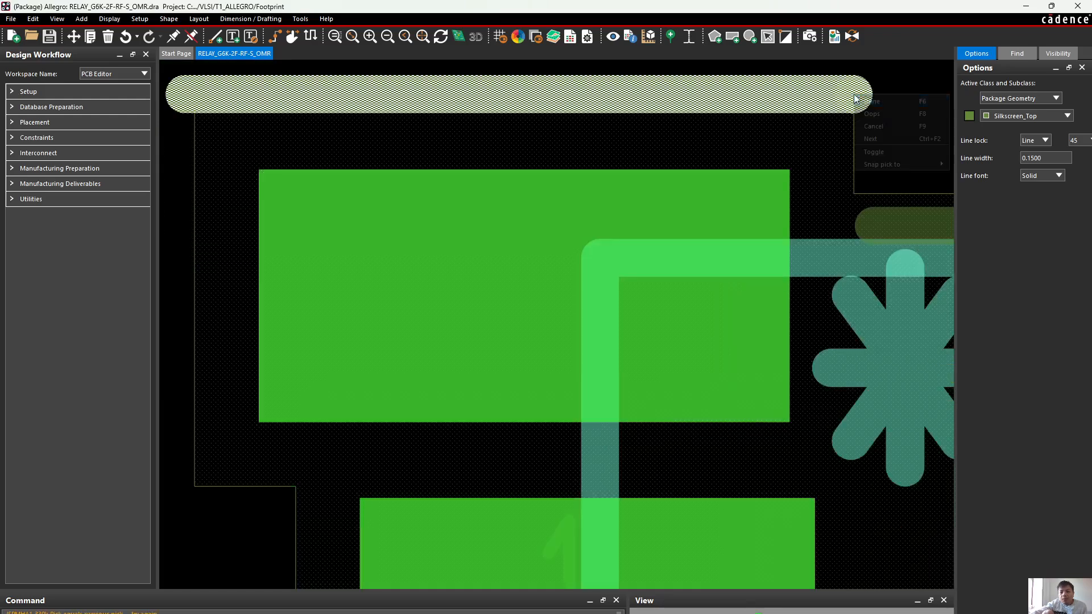
{"action": "left_click", "coordinate": [860, 100]}
Move the new horizontal silkscreen line so it sits just above the upper-left pad's boundary without overlapping it
{"action": "scroll", "coordinate": [877, 80], "scroll_direction": "up", "scroll_amount": 3}
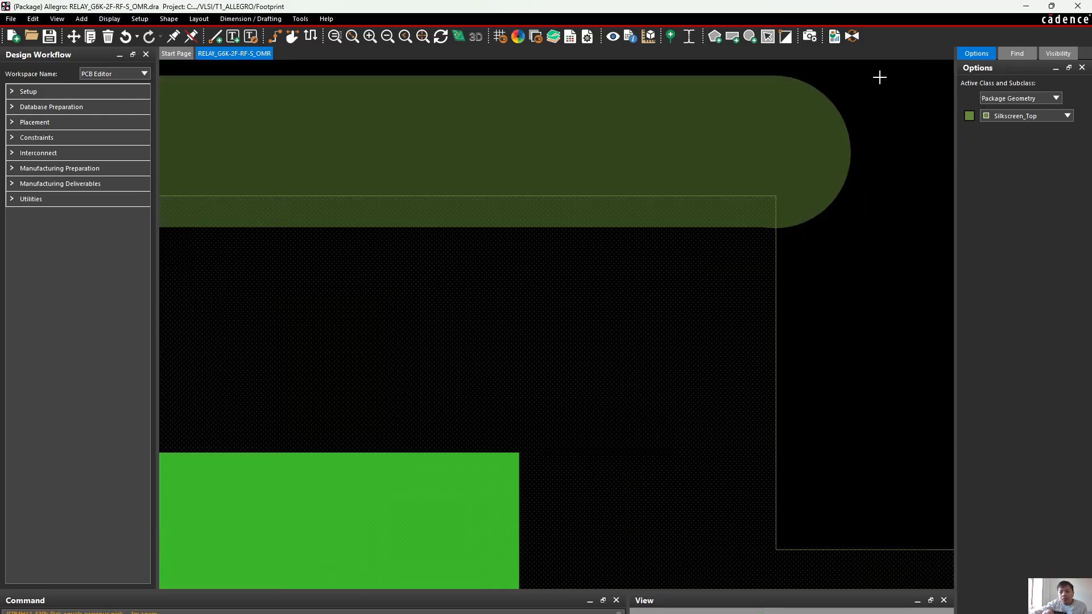
{"action": "scroll", "coordinate": [847, 131], "scroll_direction": "down", "scroll_amount": 5}
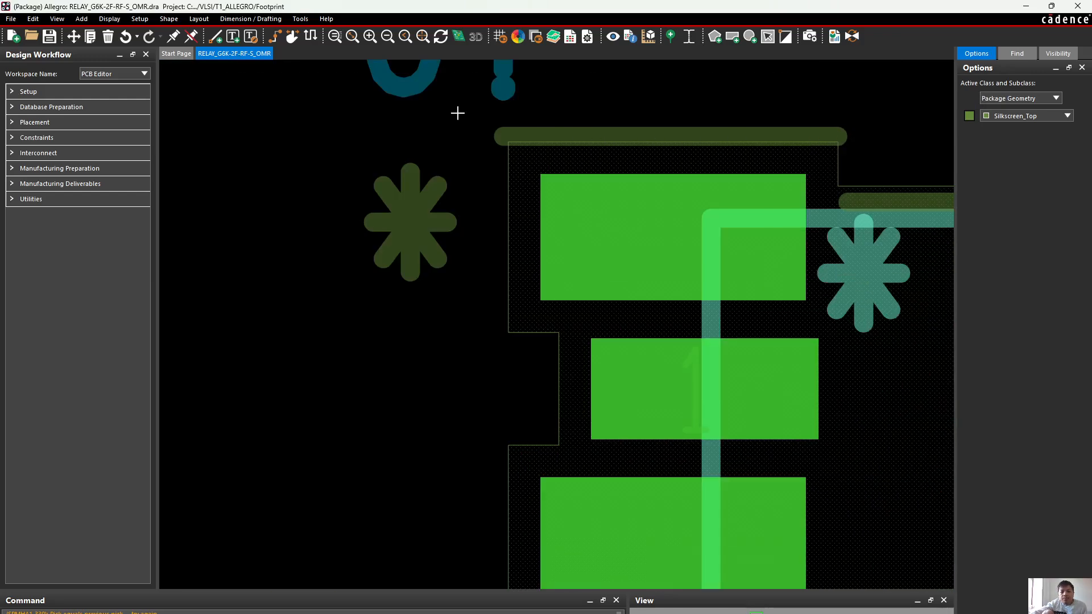
{"action": "left_click", "coordinate": [74, 36]}
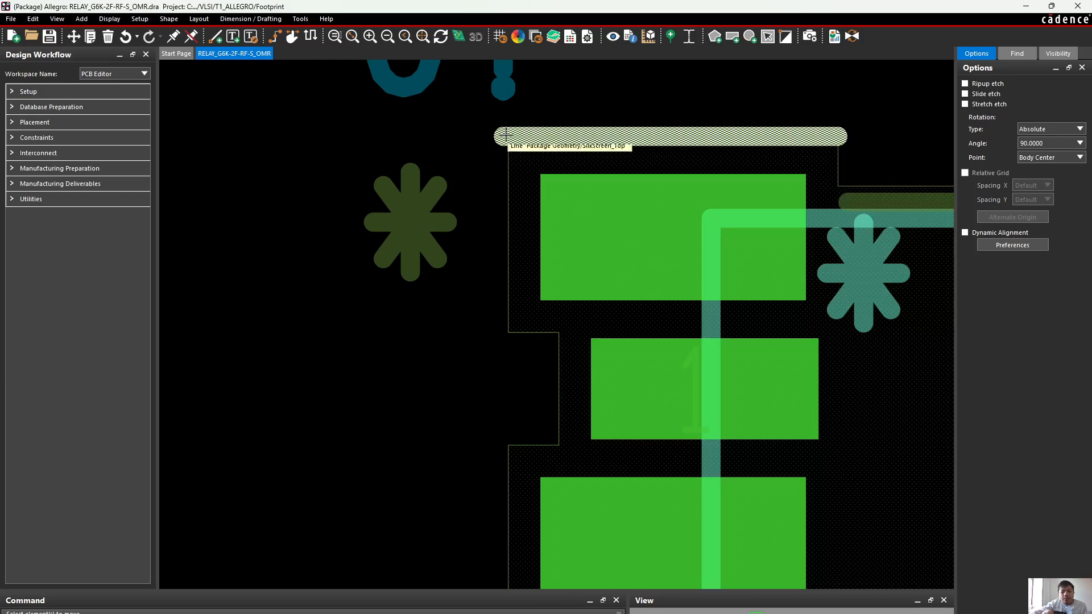
{"action": "left_click", "coordinate": [506, 136]}
{"action": "scroll", "coordinate": [506, 122], "scroll_direction": "up", "scroll_amount": 2}
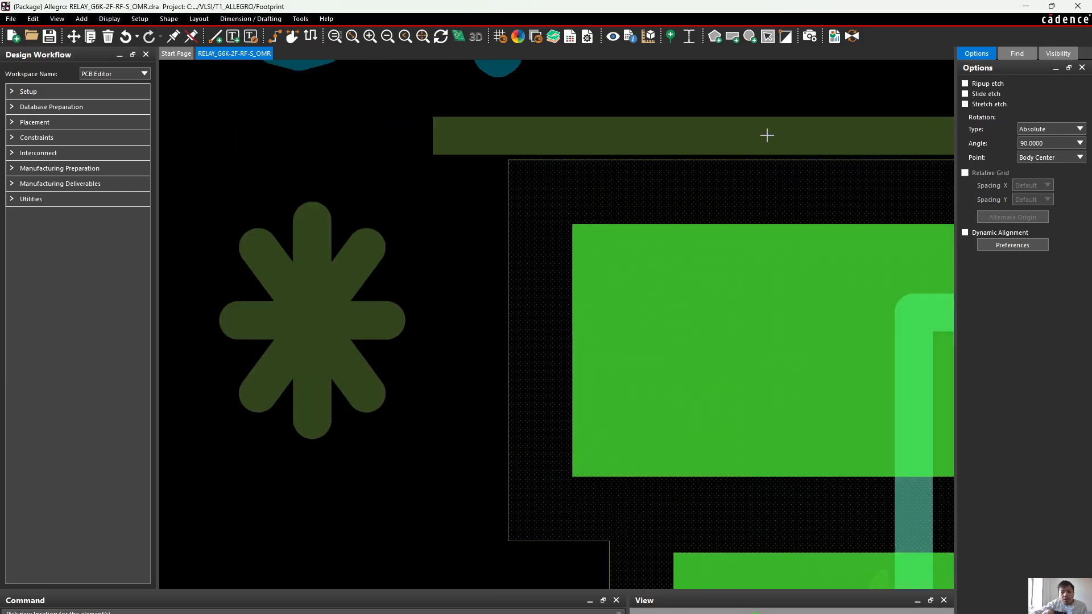
{"action": "scroll", "coordinate": [770, 139], "scroll_direction": "down", "scroll_amount": 4}
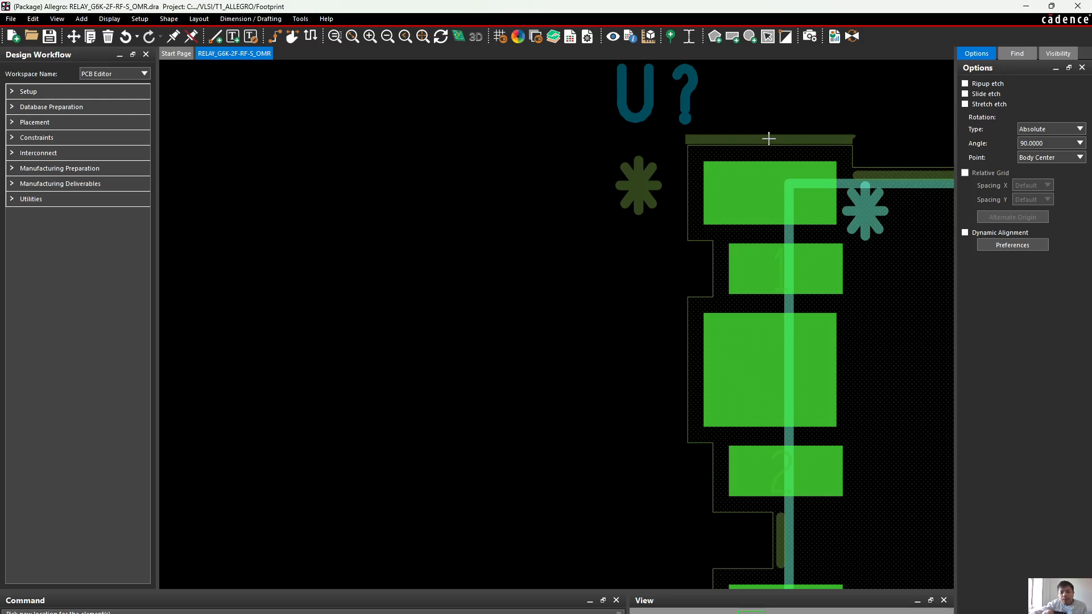
{"action": "left_click", "coordinate": [769, 139]}
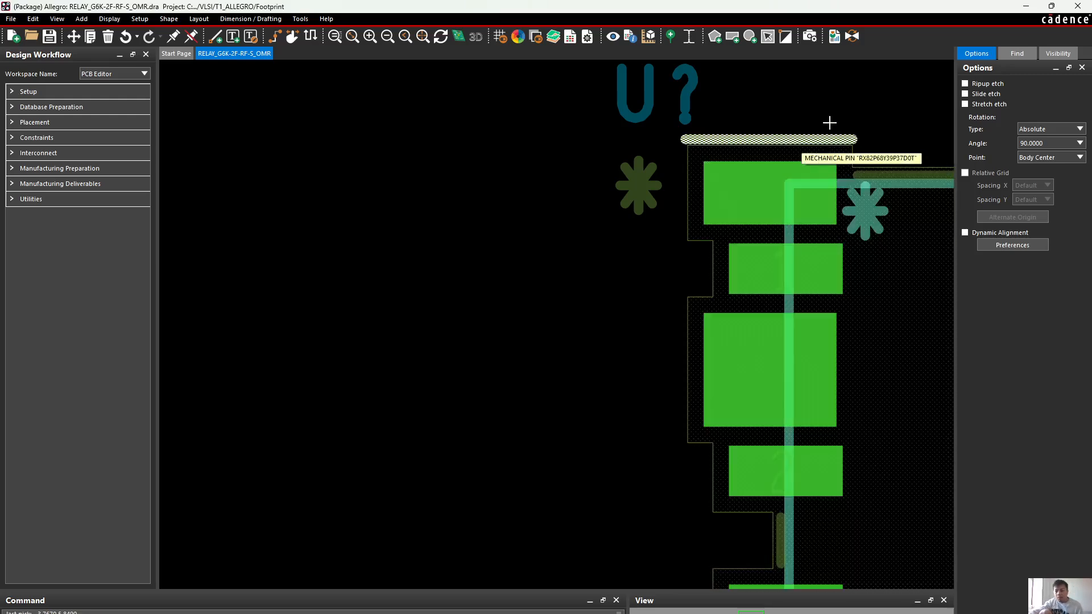
Save the relay footprint drawing, overwriting the existing RELAY_G6K-2F-RF-S_OMR.dra file
{"action": "scroll", "coordinate": [842, 163], "scroll_direction": "down", "scroll_amount": 2}
{"action": "scroll", "coordinate": [541, 273], "scroll_direction": "down", "scroll_amount": 4}
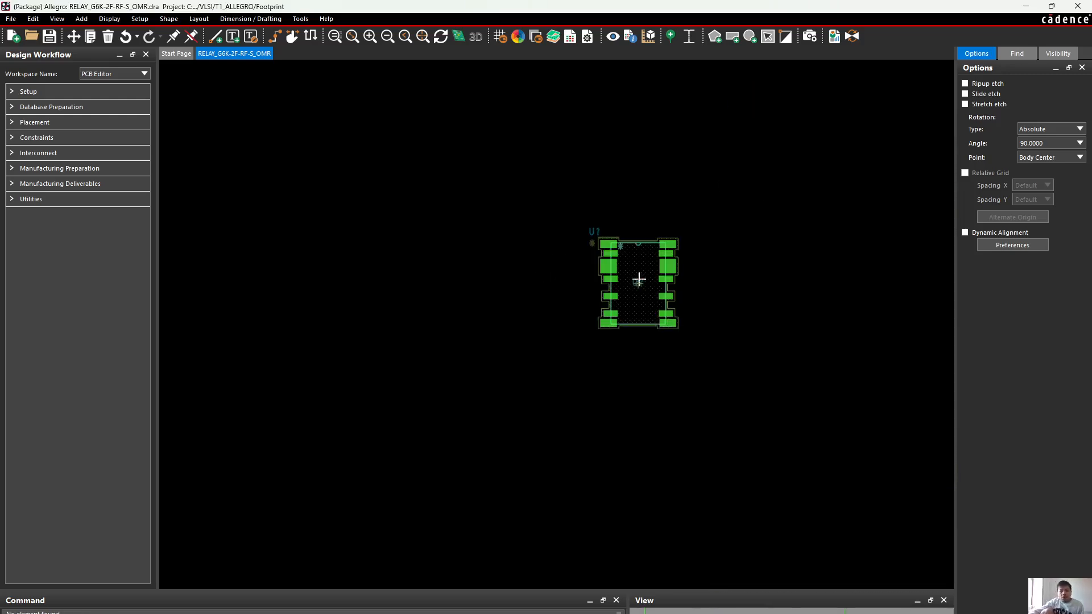
{"action": "scroll", "coordinate": [641, 277], "scroll_direction": "up", "scroll_amount": 2}
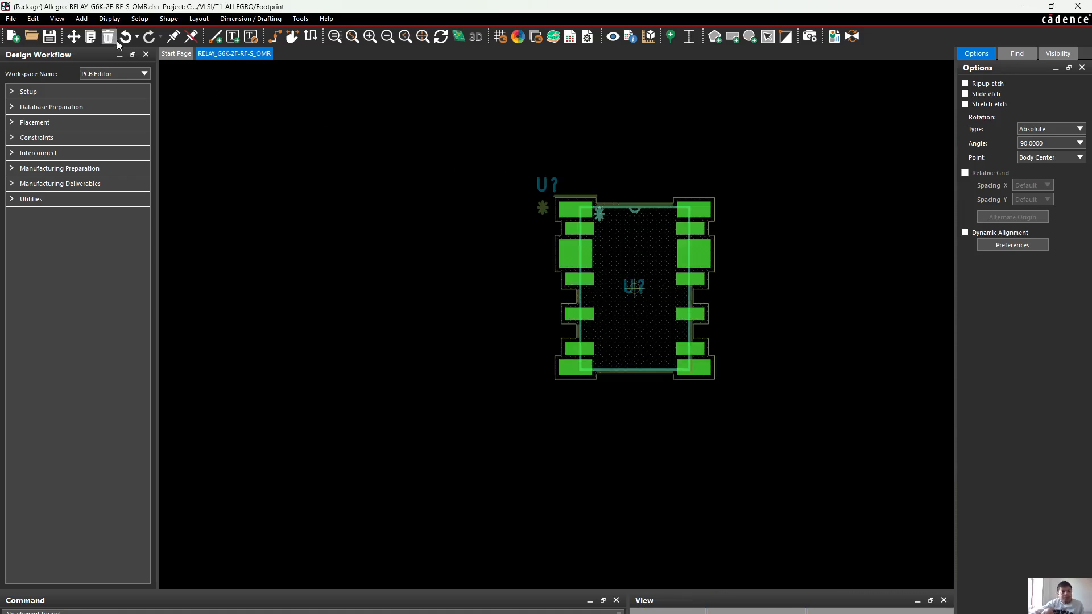
{"action": "left_click", "coordinate": [48, 37]}
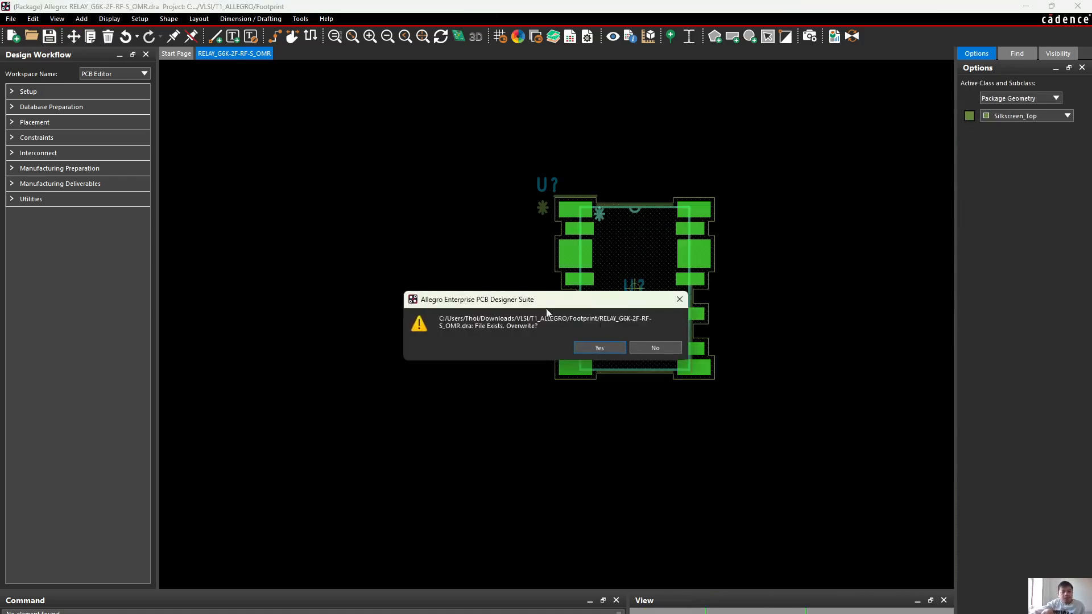
{"action": "left_click", "coordinate": [616, 346]}
Copy the horizontal silkscreen line above the upper-left pad and rotate the copy 90 degrees so it is vertical
{"action": "scroll", "coordinate": [762, 256], "scroll_direction": "up", "scroll_amount": 2}
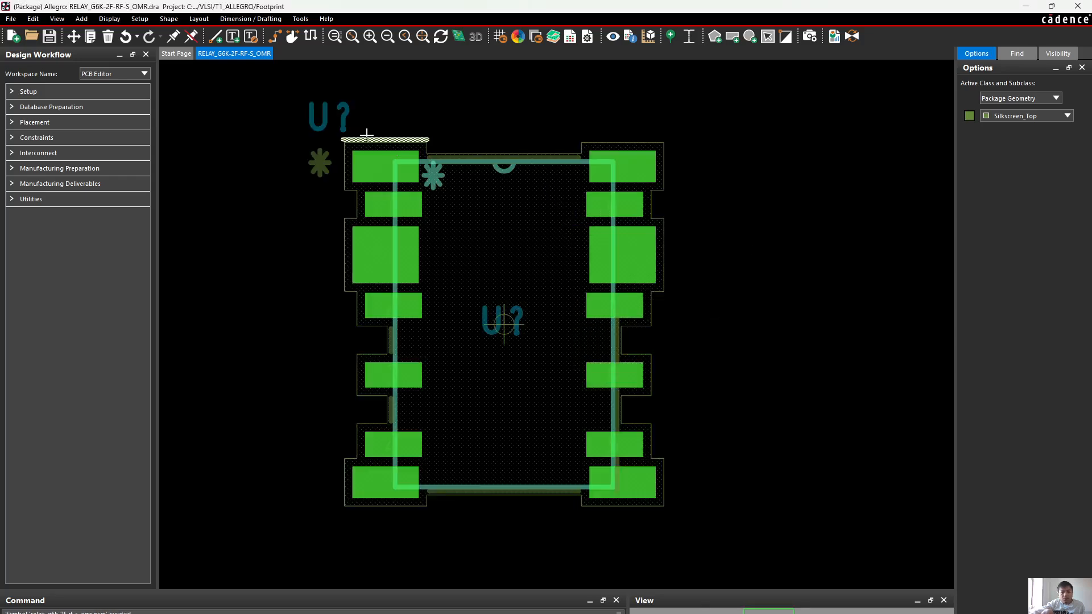
{"action": "scroll", "coordinate": [341, 113], "scroll_direction": "up", "scroll_amount": 2}
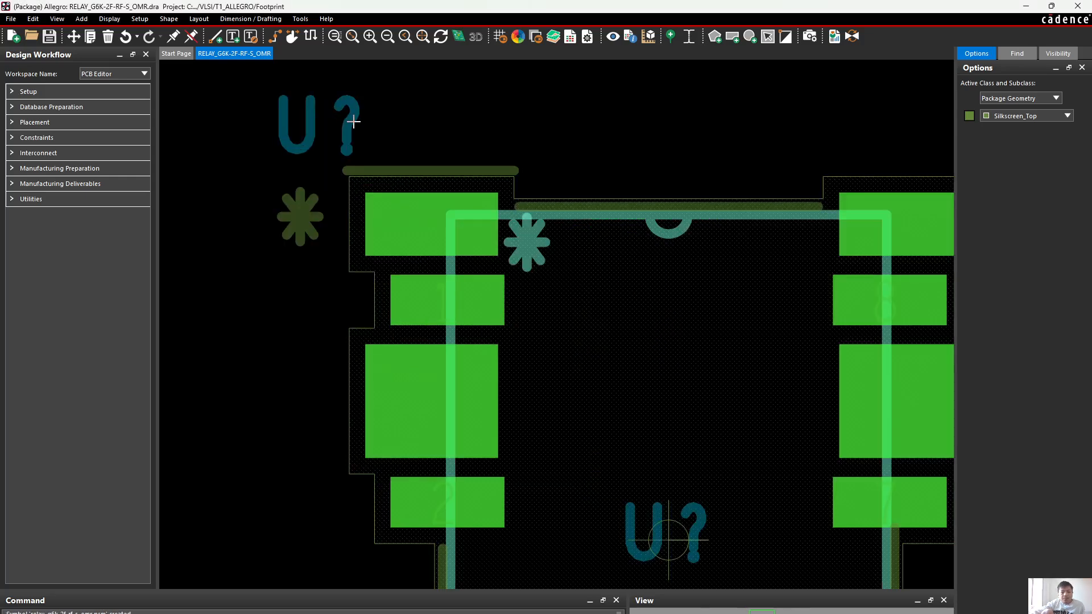
{"action": "left_click", "coordinate": [488, 159]}
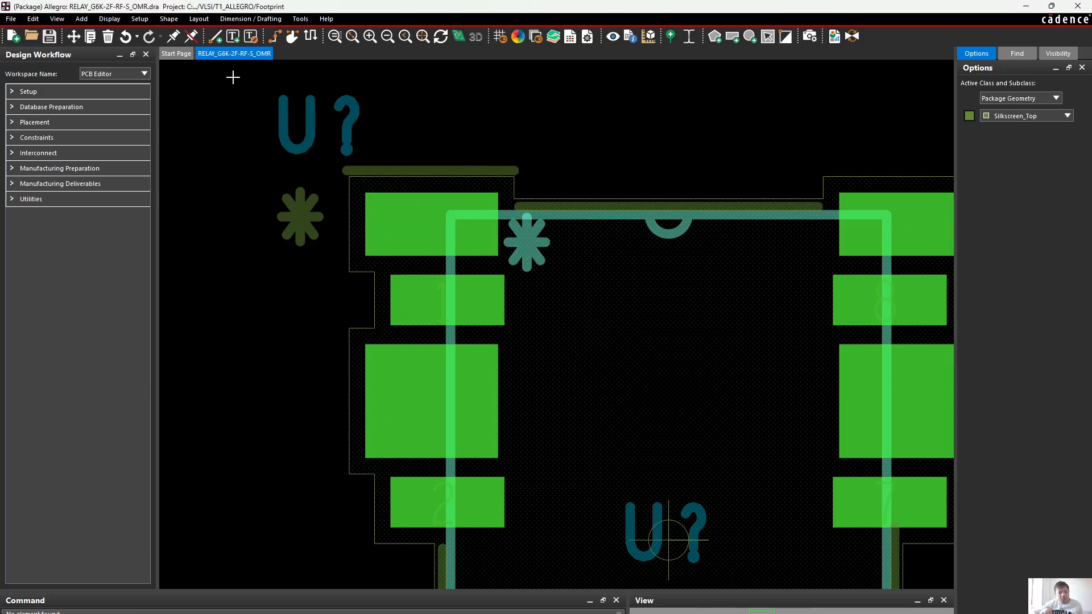
{"action": "left_click", "coordinate": [78, 40]}
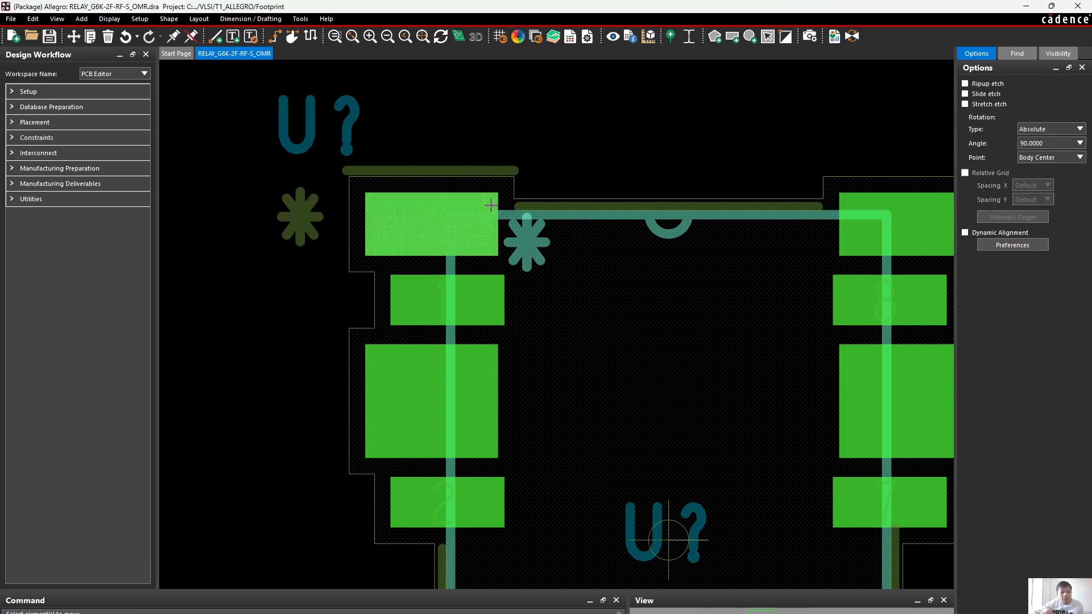
{"action": "left_click", "coordinate": [91, 39]}
{"action": "left_click", "coordinate": [455, 171]}
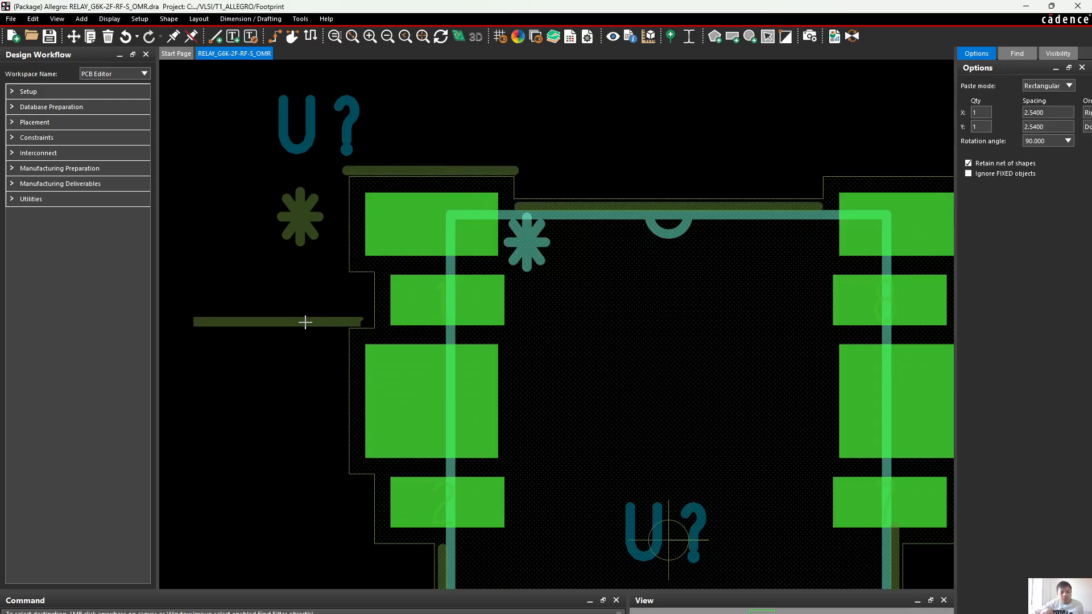
{"action": "right_click", "coordinate": [306, 324]}
{"action": "left_click", "coordinate": [357, 470]}
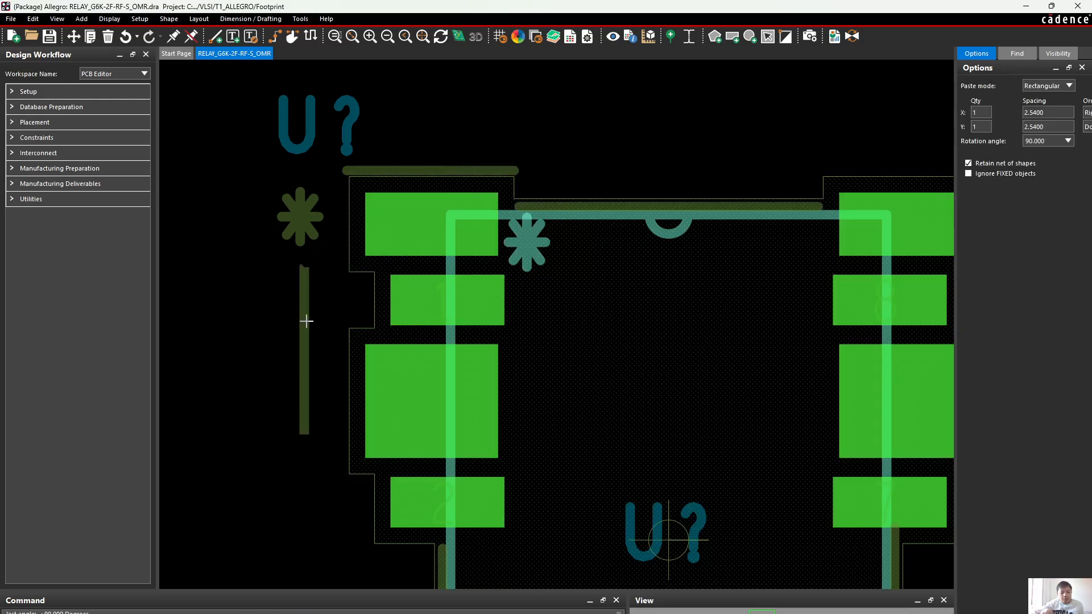
Place the vertical copy just outside the left edge of the upper-left pad's boundary, forming a corner with the horizontal line
{"action": "scroll", "coordinate": [343, 239], "scroll_direction": "up", "scroll_amount": 4}
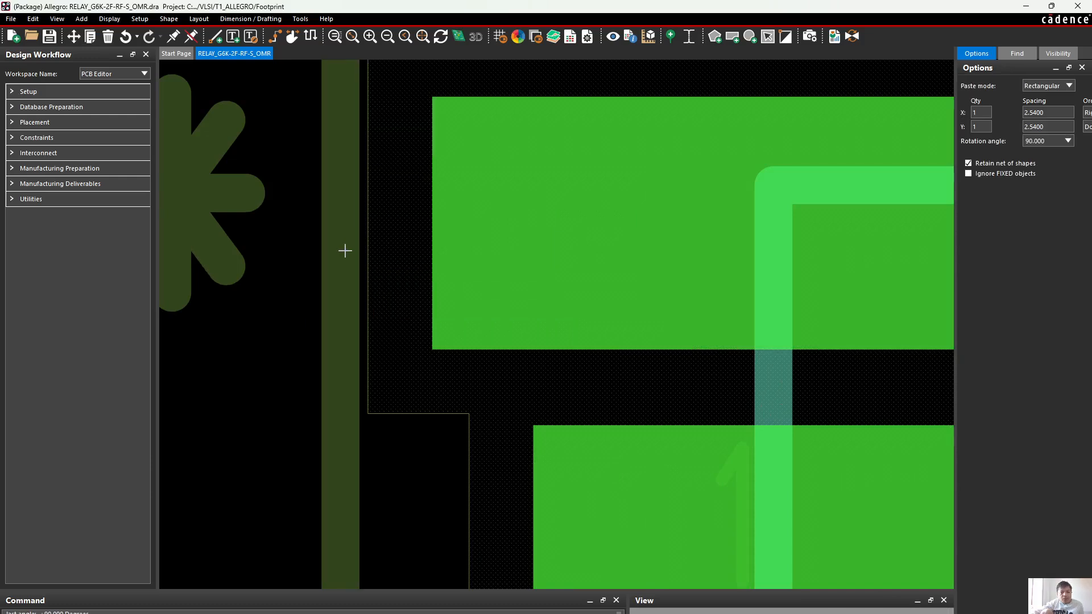
{"action": "scroll", "coordinate": [345, 251], "scroll_direction": "down", "scroll_amount": 3}
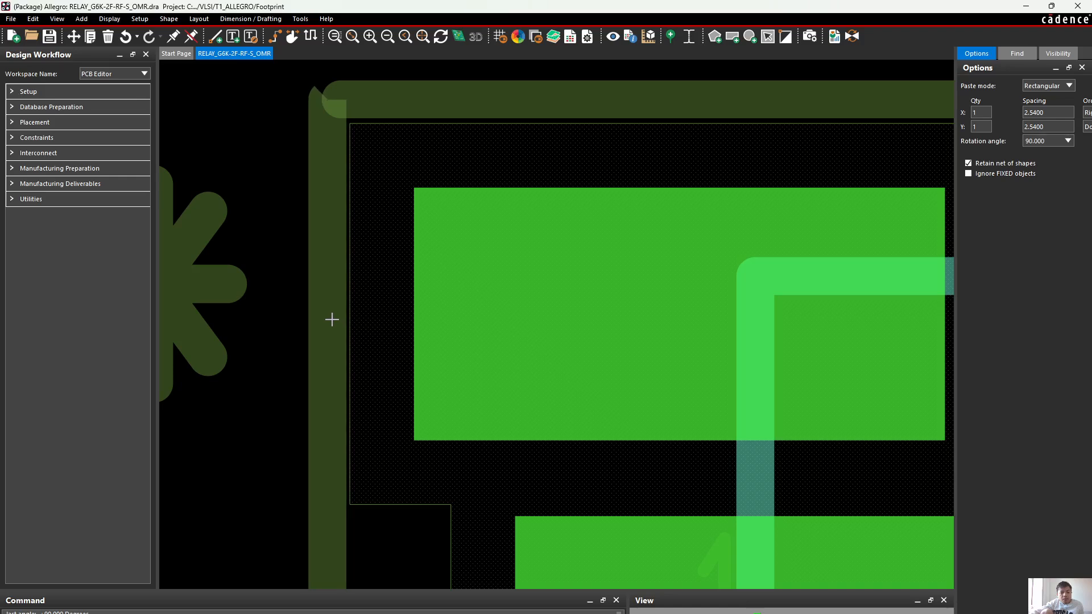
{"action": "left_click", "coordinate": [330, 339]}
{"action": "right_click", "coordinate": [330, 340]}
{"action": "left_click", "coordinate": [347, 351]}
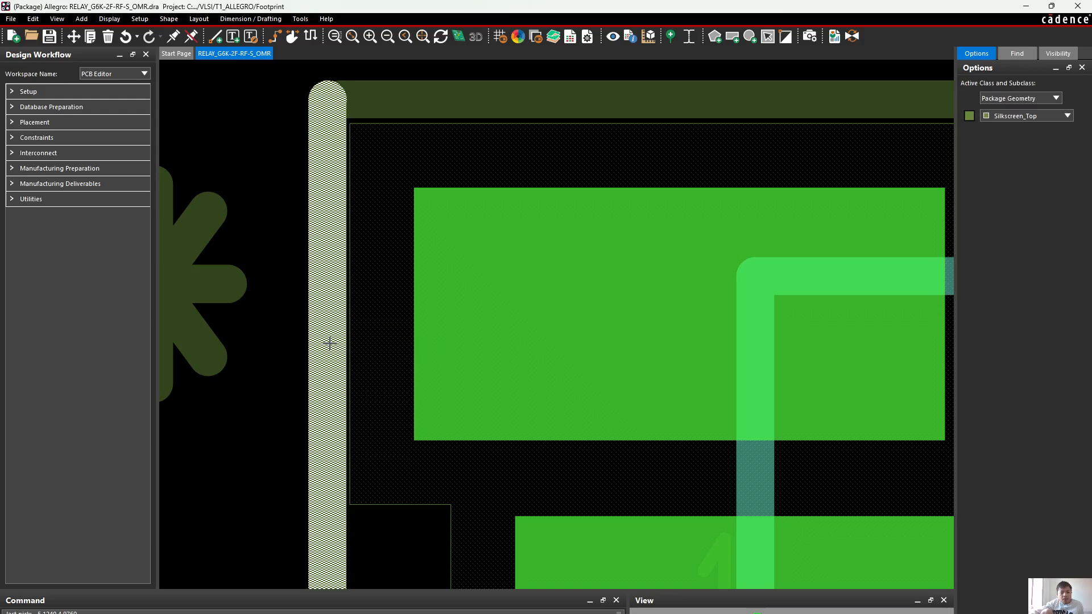
Save the footprint with the new corner lines, overwriting the existing RELAY_G6K-2F-RF-S_OMR.dra file
{"action": "scroll", "coordinate": [341, 347], "scroll_direction": "down", "scroll_amount": 3}
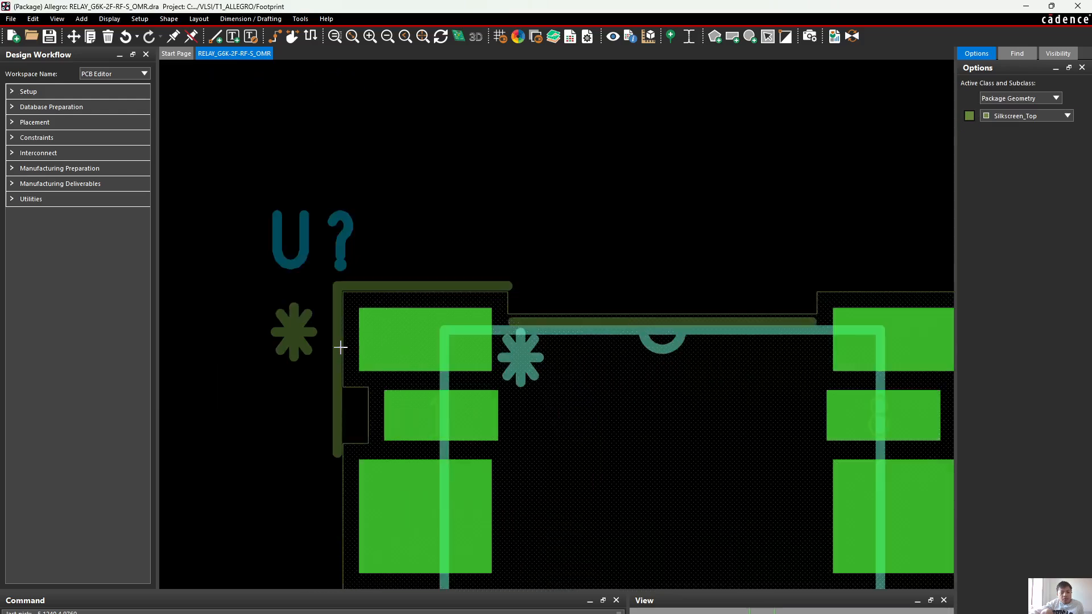
{"action": "right_click", "coordinate": [568, 246]}
{"action": "left_click", "coordinate": [573, 203]}
{"action": "scroll", "coordinate": [578, 238], "scroll_direction": "down", "scroll_amount": 2}
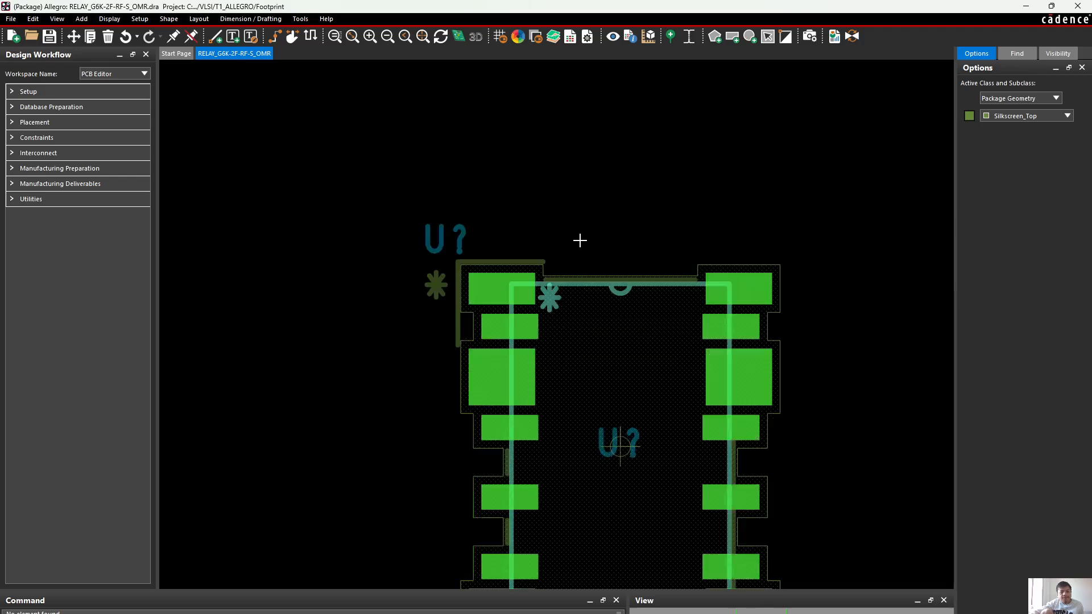
{"action": "scroll", "coordinate": [580, 240], "scroll_direction": "down", "scroll_amount": 3}
{"action": "scroll", "coordinate": [593, 247], "scroll_direction": "up", "scroll_amount": 3}
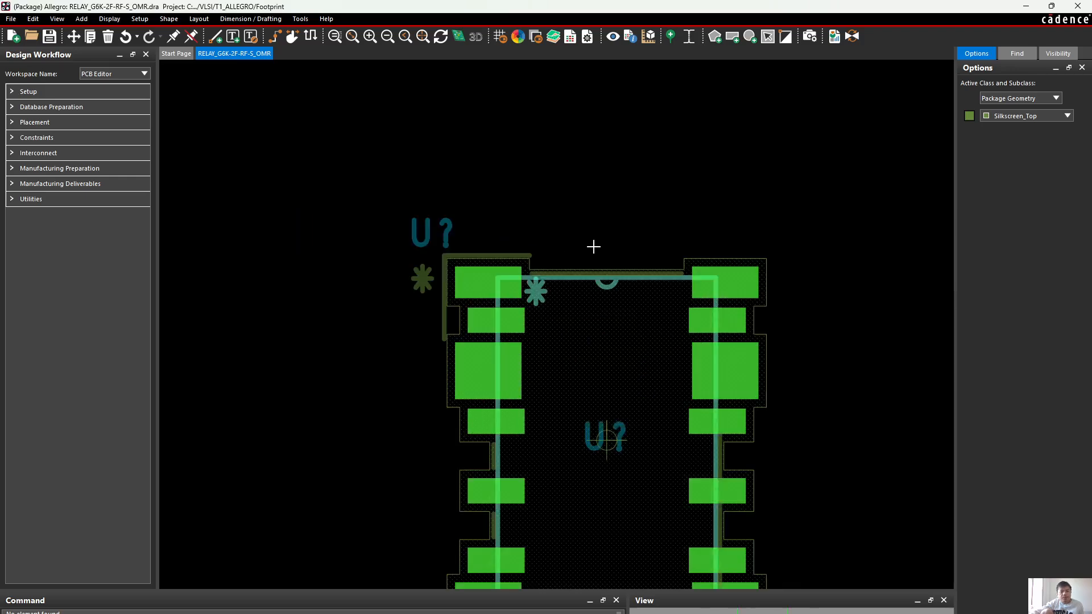
{"action": "scroll", "coordinate": [462, 362], "scroll_direction": "up", "scroll_amount": 3}
{"action": "scroll", "coordinate": [427, 313], "scroll_direction": "down", "scroll_amount": 3}
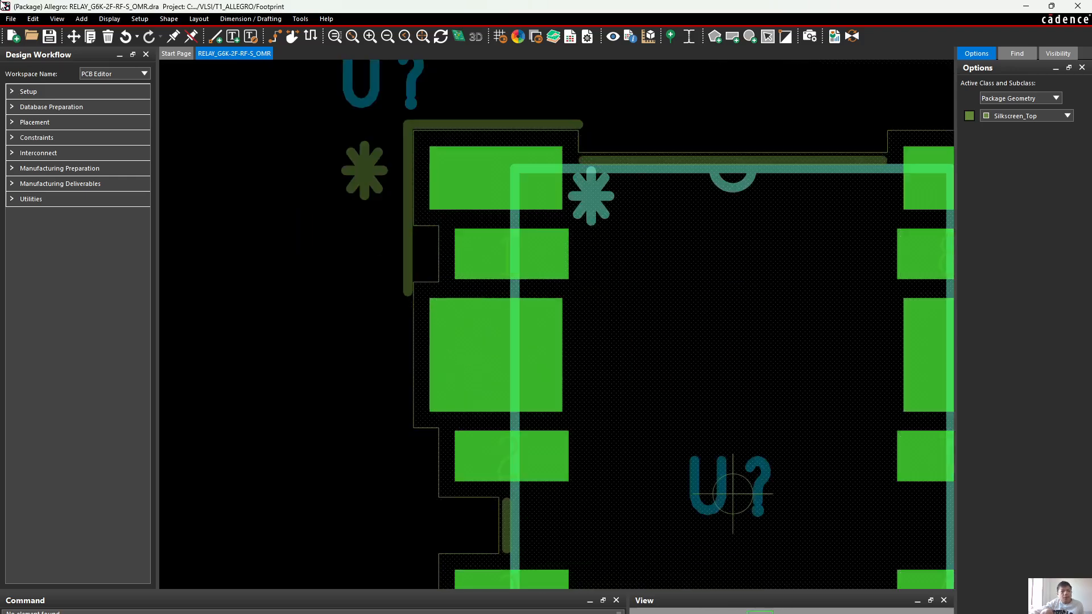
{"action": "left_click", "coordinate": [49, 36]}
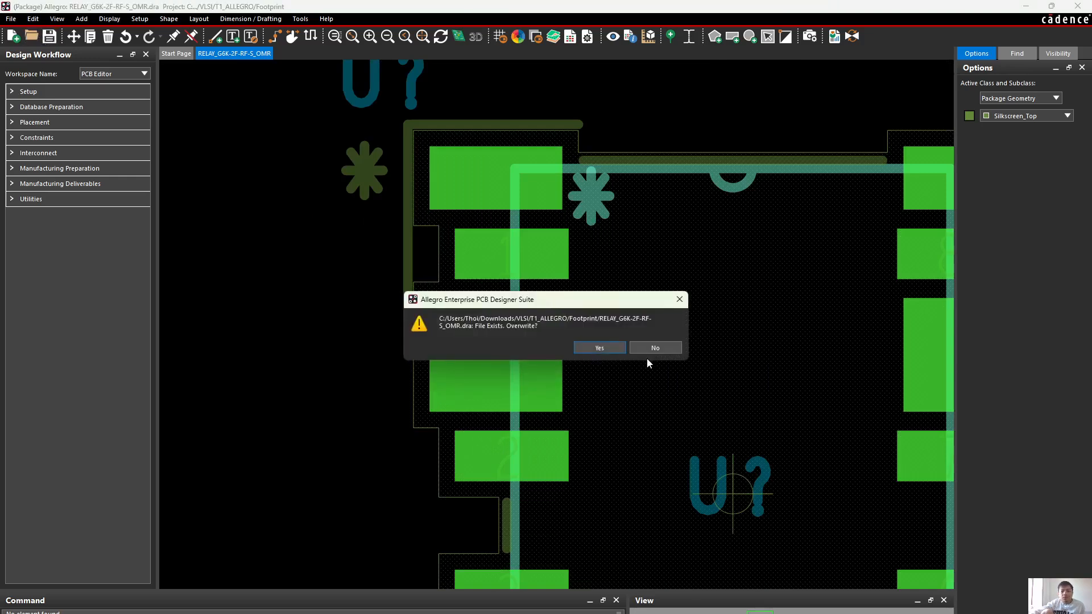
{"action": "left_click", "coordinate": [607, 348]}
{"action": "scroll", "coordinate": [633, 360], "scroll_direction": "down", "scroll_amount": 2}
{"action": "middle_click_drag", "start_coordinate": [768, 527], "coordinate": [651, 373]}
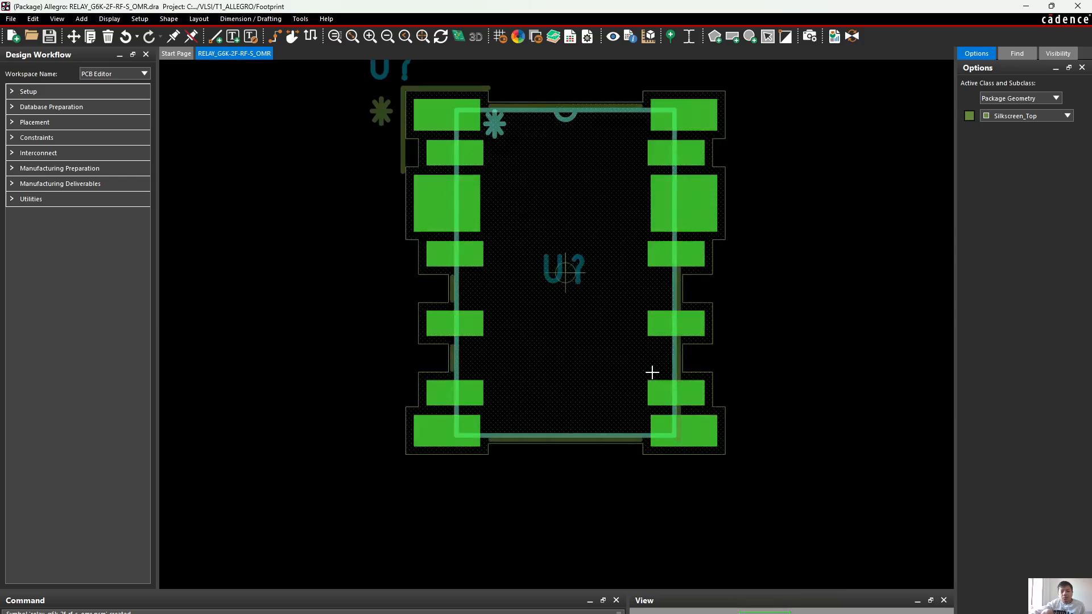
{"action": "middle_click", "coordinate": [652, 373]}
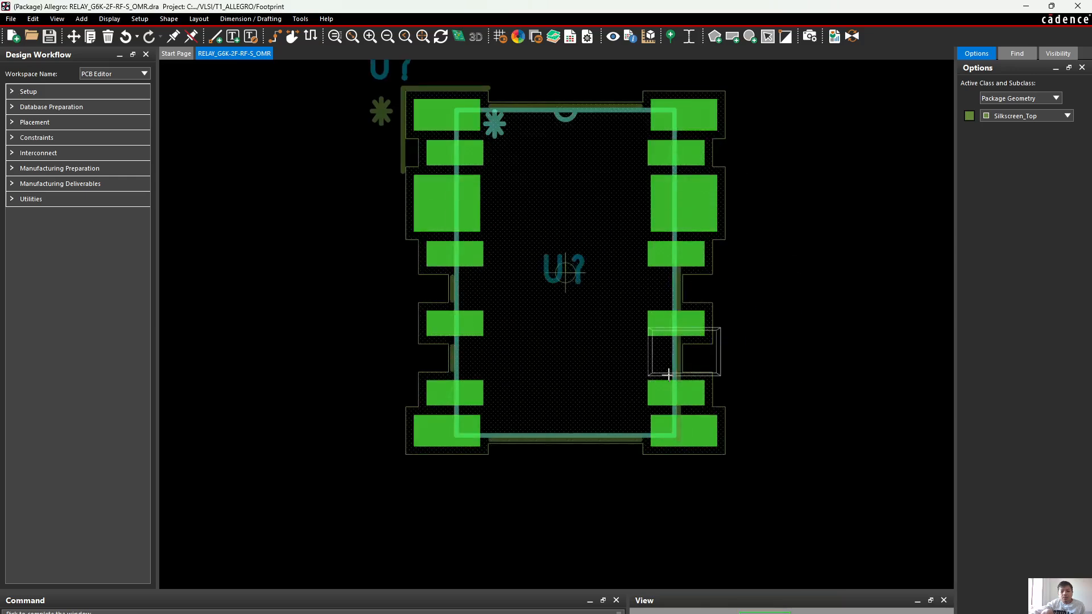
{"action": "right_click", "coordinate": [712, 368]}
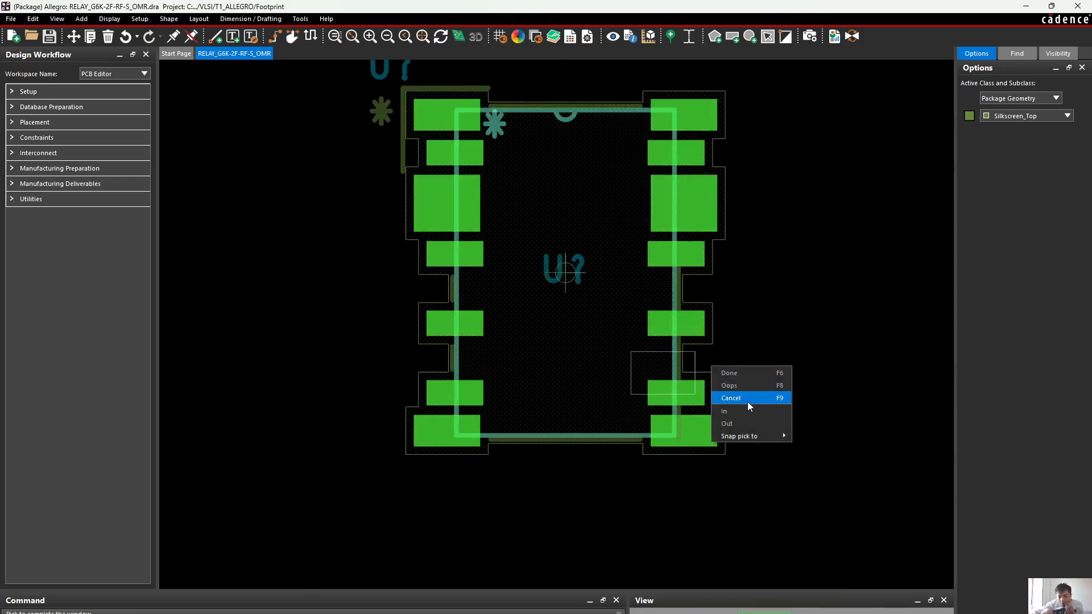
{"action": "left_click", "coordinate": [747, 402]}
{"action": "right_click", "coordinate": [811, 267]}
Copy the upper-left silkscreen corner line pair and rotate the copy 180 degrees
{"action": "scroll", "coordinate": [792, 217], "scroll_direction": "up", "scroll_amount": 1}
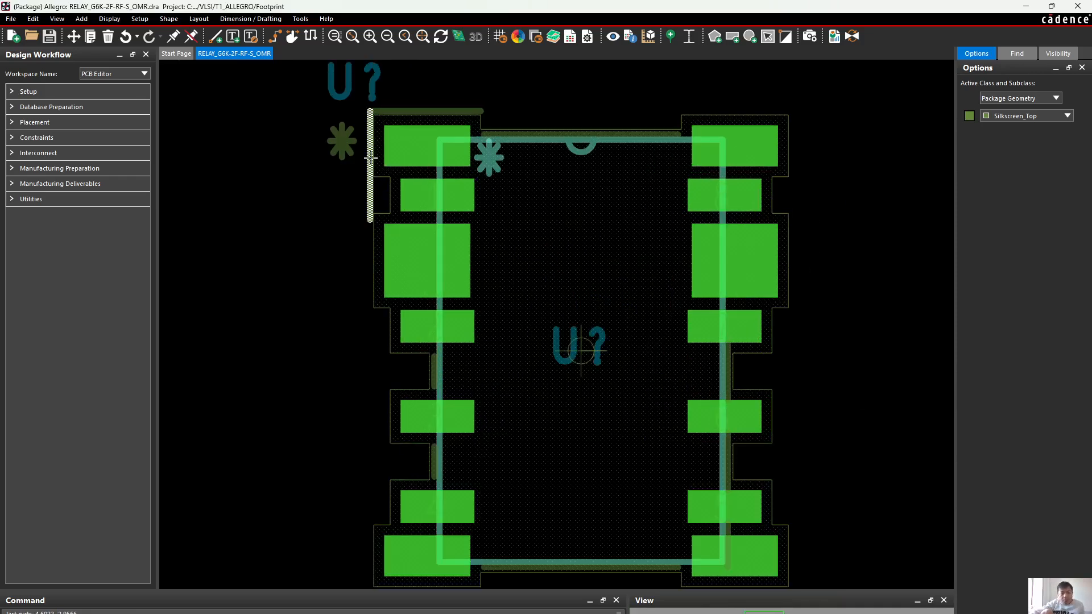
{"action": "right_click", "coordinate": [417, 114]}
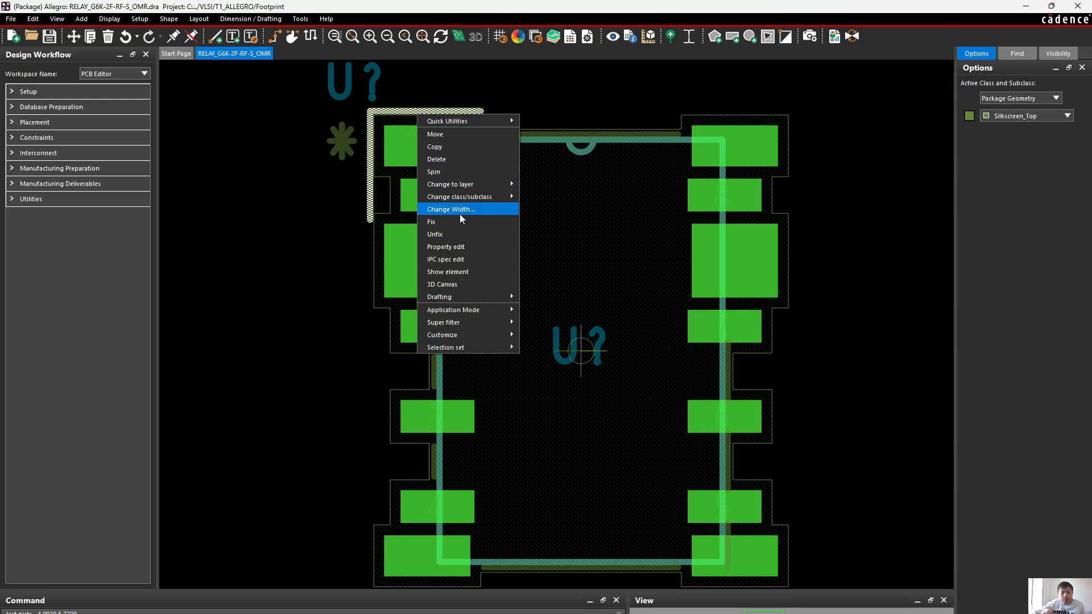
{"action": "left_click", "coordinate": [90, 37]}
{"action": "left_click", "coordinate": [446, 111]}
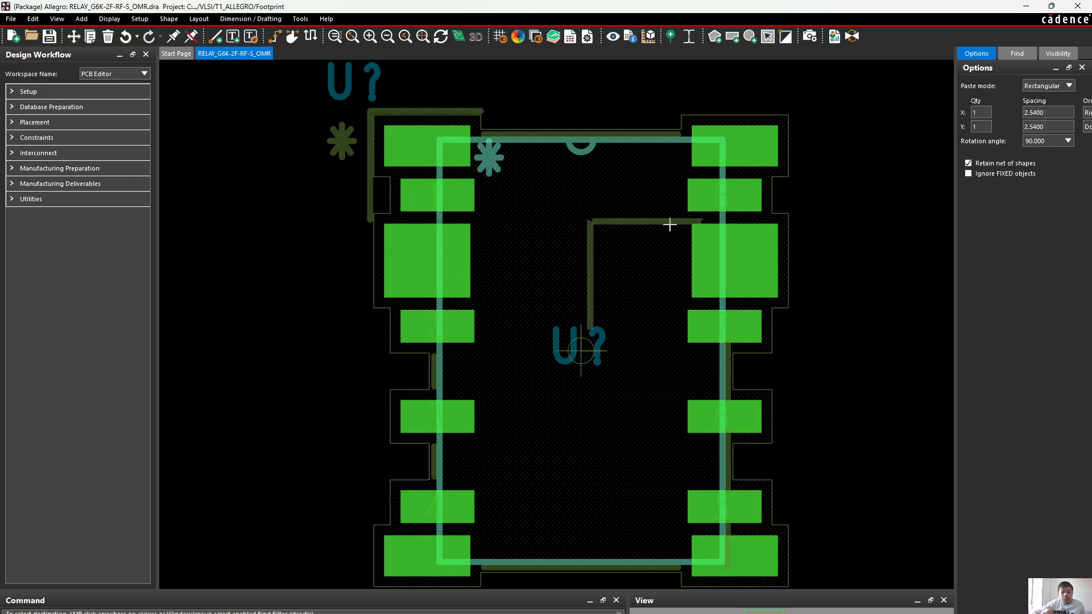
{"action": "scroll", "coordinate": [787, 394], "scroll_direction": "down", "scroll_amount": 3}
{"action": "scroll", "coordinate": [765, 394], "scroll_direction": "up", "scroll_amount": 3}
{"action": "right_click", "coordinate": [765, 394]}
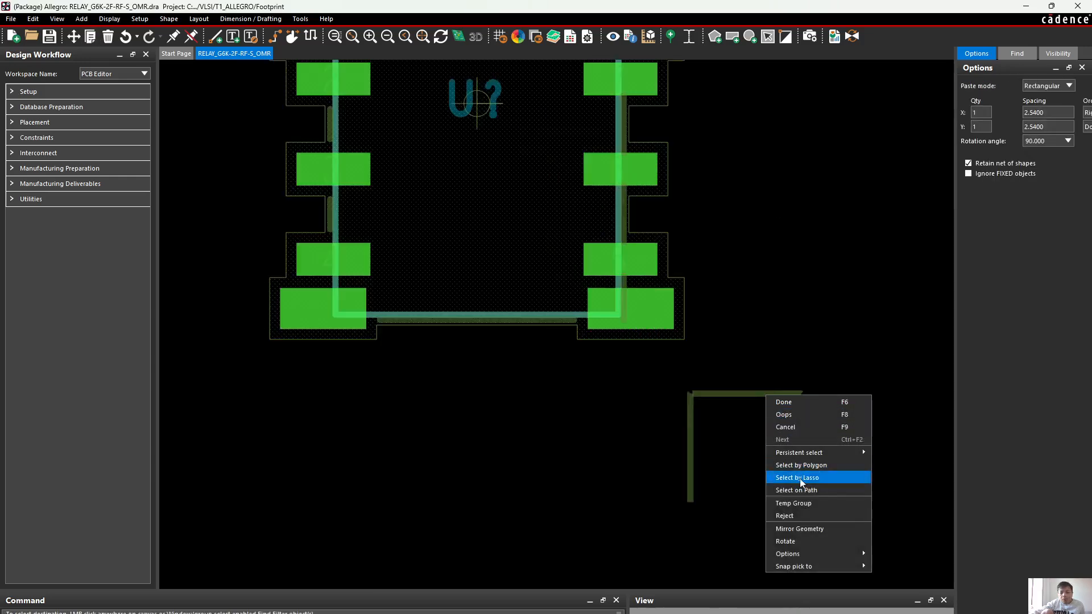
{"action": "left_click", "coordinate": [797, 541]}
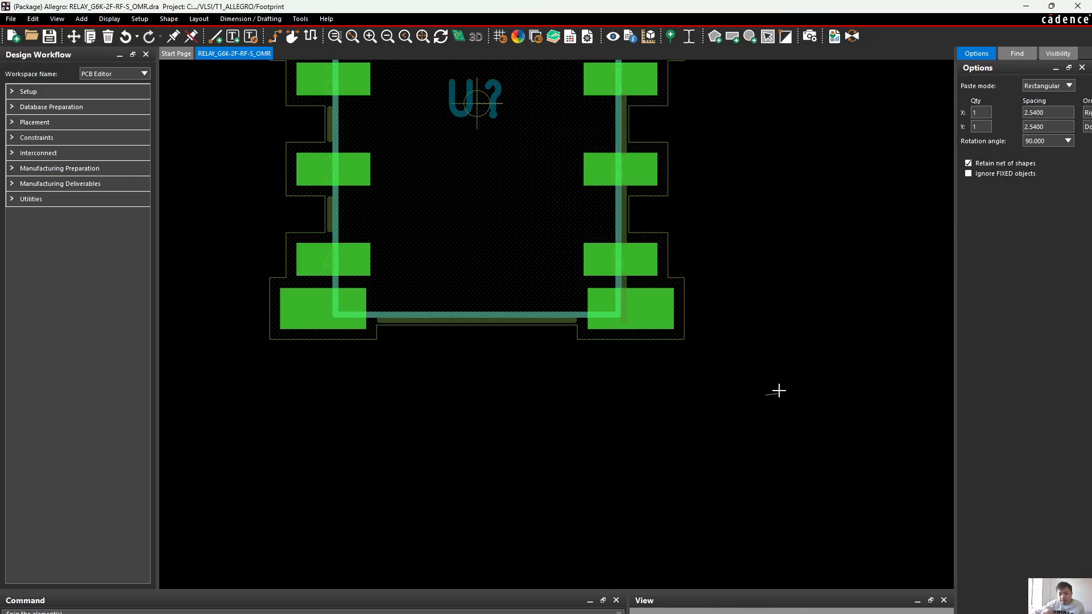
{"action": "left_click", "coordinate": [666, 419]}
Place the rotated corner copy just outside the boundary of the footprint's lower-right pad
{"action": "scroll", "coordinate": [649, 360], "scroll_direction": "up", "scroll_amount": 2}
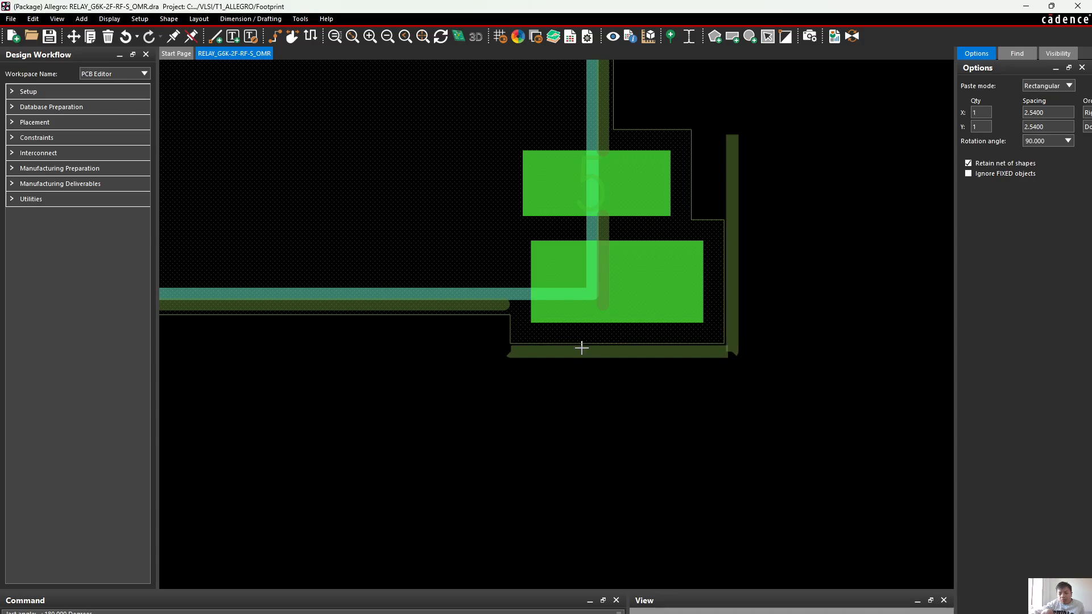
{"action": "left_click", "coordinate": [581, 348]}
{"action": "scroll", "coordinate": [678, 369], "scroll_direction": "down", "scroll_amount": 4}
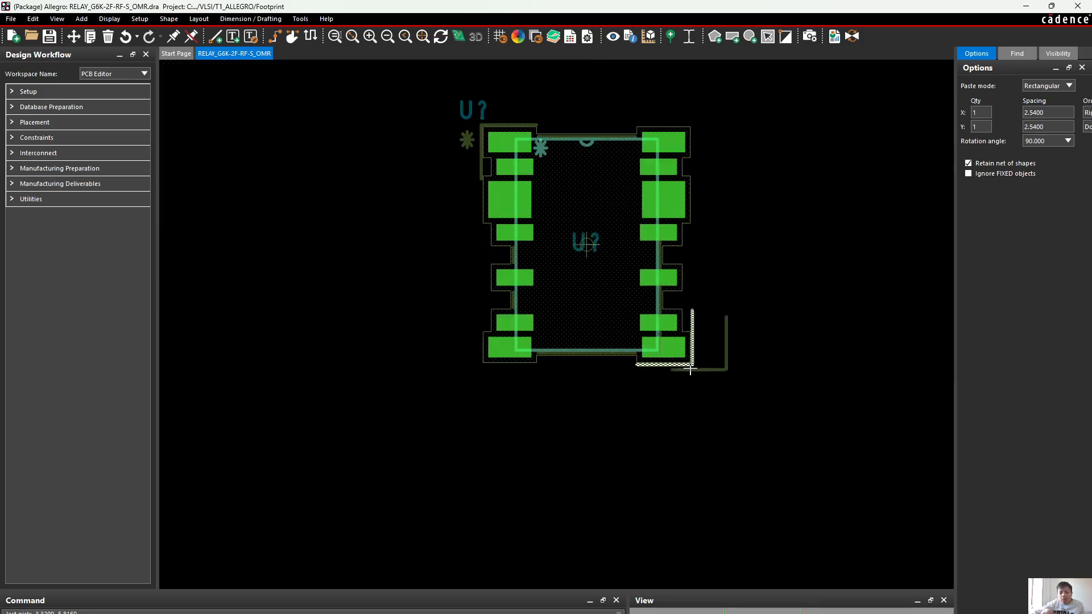
{"action": "right_click", "coordinate": [703, 364]}
{"action": "left_click", "coordinate": [729, 368]}
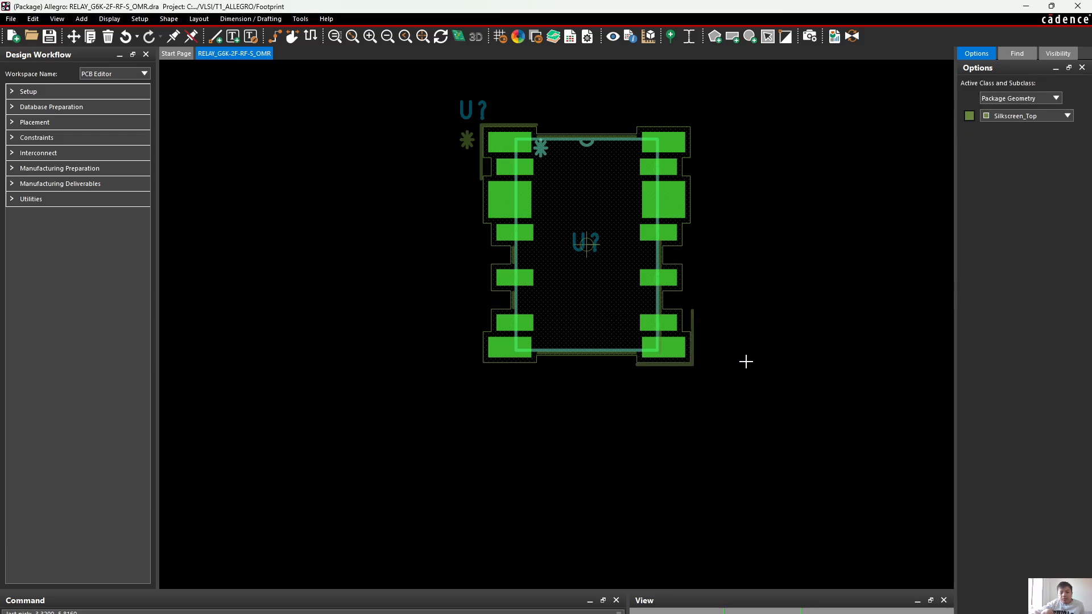
Save the relay footprint, overwriting the existing RELAY_G6K-2F-RF-S_OMR.dra file, and return to the led_youtube board
{"action": "left_click", "coordinate": [50, 37]}
{"action": "left_click", "coordinate": [606, 347]}
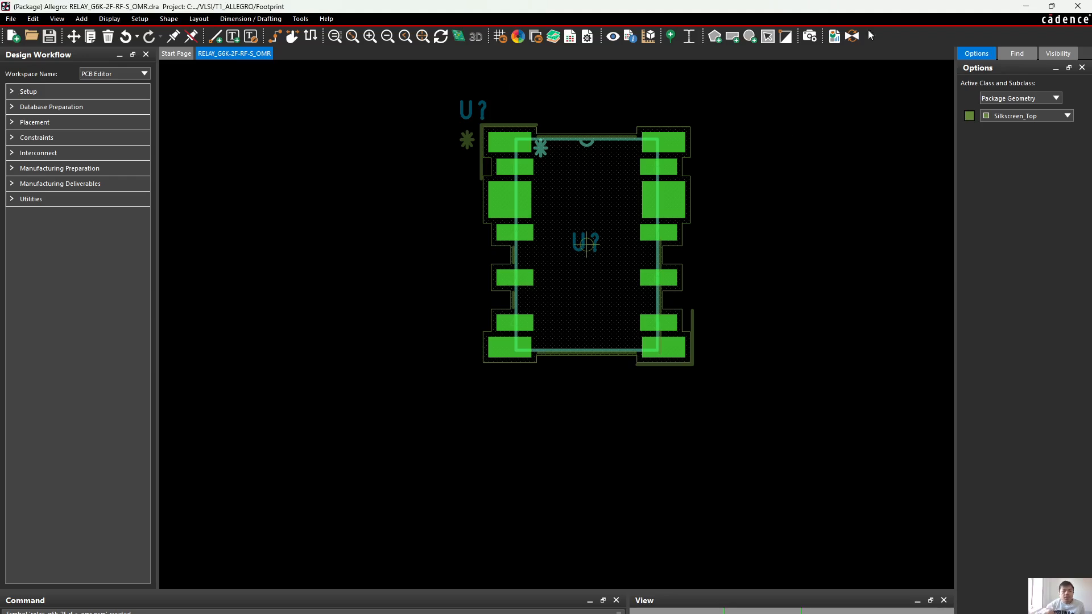
{"action": "left_click", "coordinate": [1035, 6]}
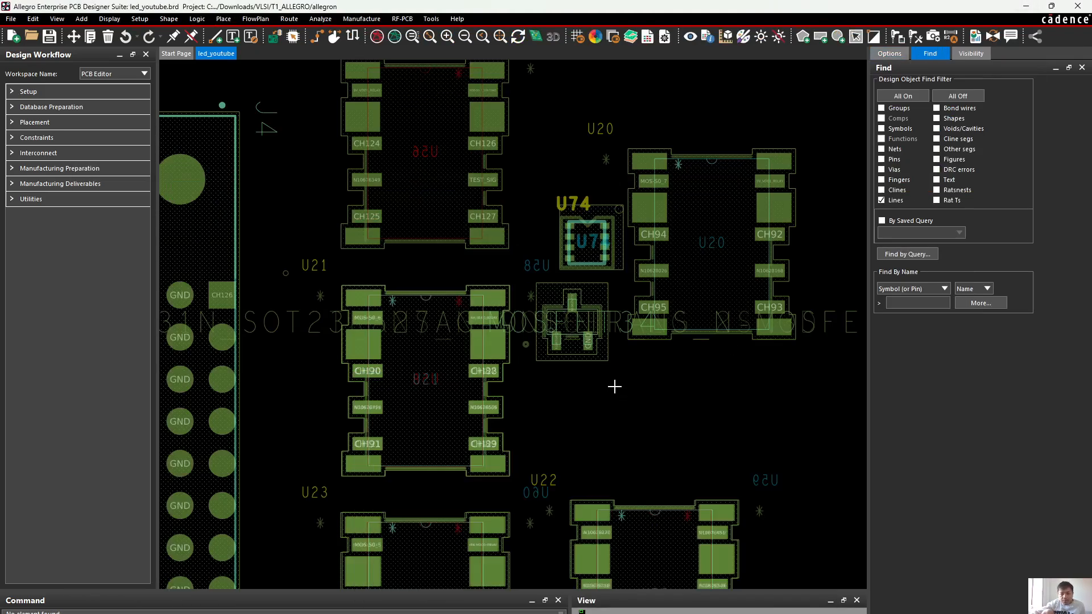
{"action": "scroll", "coordinate": [624, 360], "scroll_direction": "down", "scroll_amount": 2}
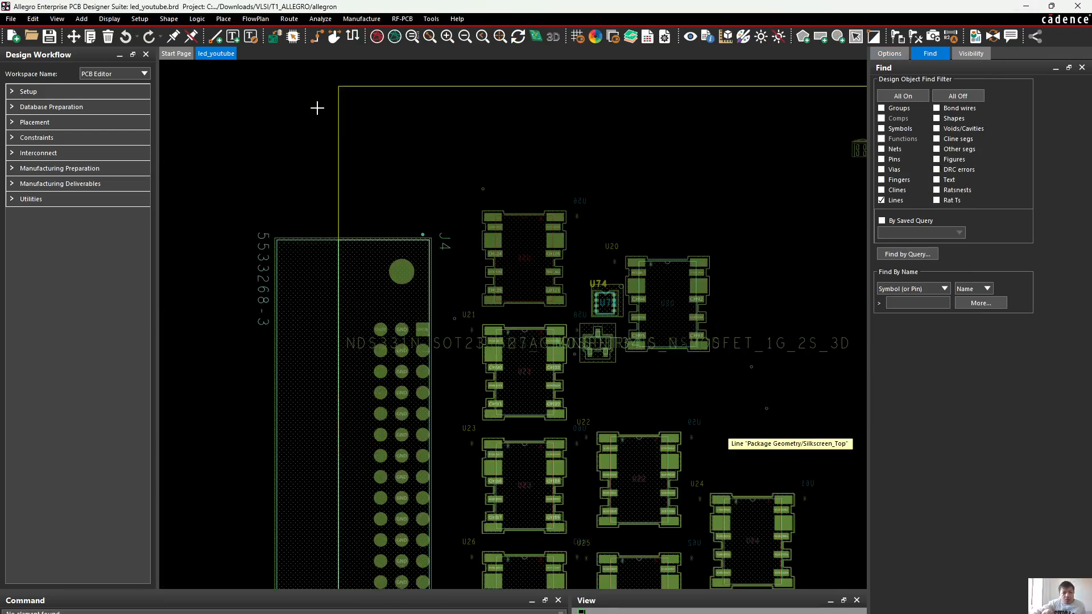
Refresh the board's package and mechanical symbols, updating symbol padstacks from the library and resetting symbol text location and size
{"action": "left_click", "coordinate": [198, 20]}
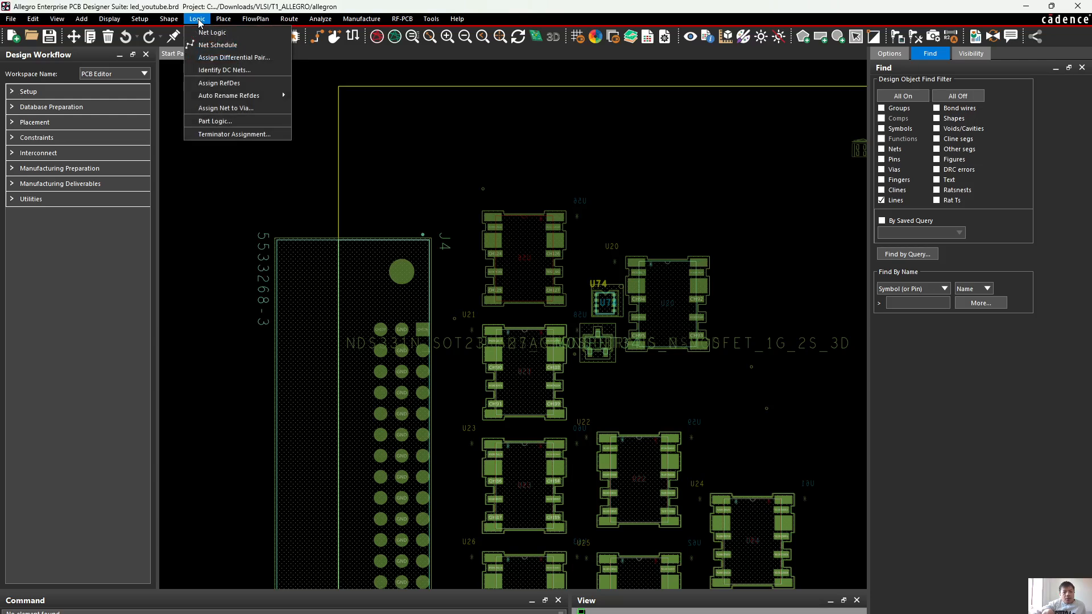
{"action": "mouse_move", "coordinate": [224, 18]}
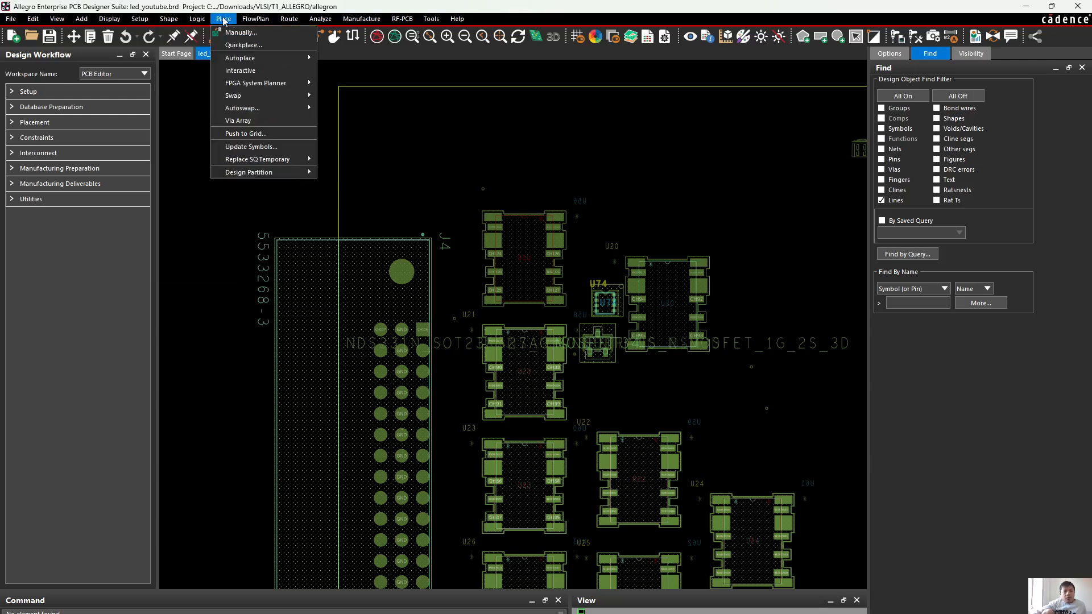
{"action": "left_click", "coordinate": [245, 146]}
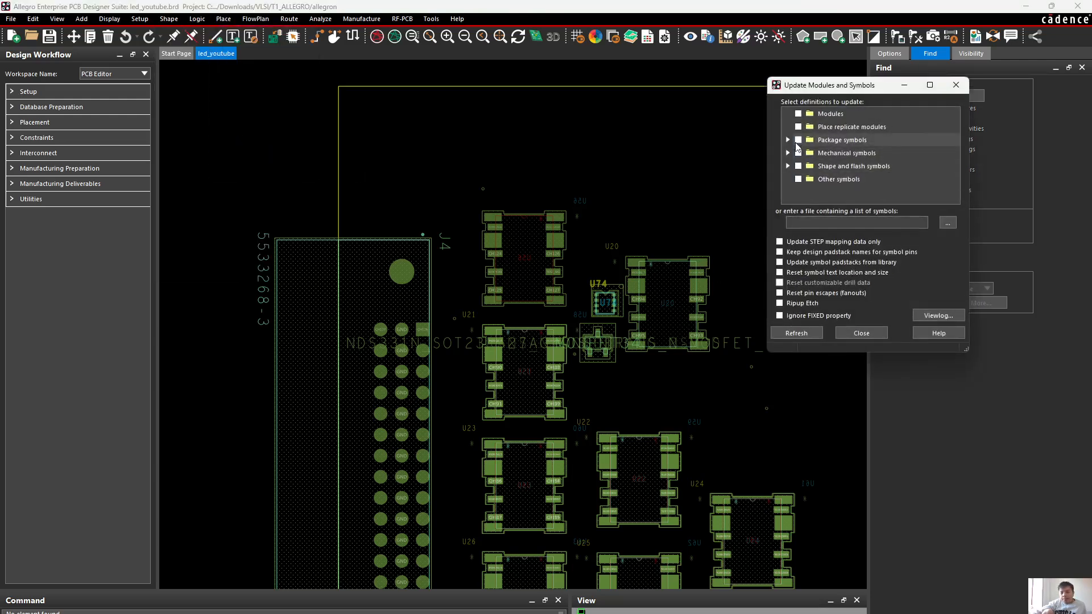
{"action": "left_click", "coordinate": [798, 140]}
{"action": "left_click", "coordinate": [797, 153]}
{"action": "left_click", "coordinate": [779, 262]}
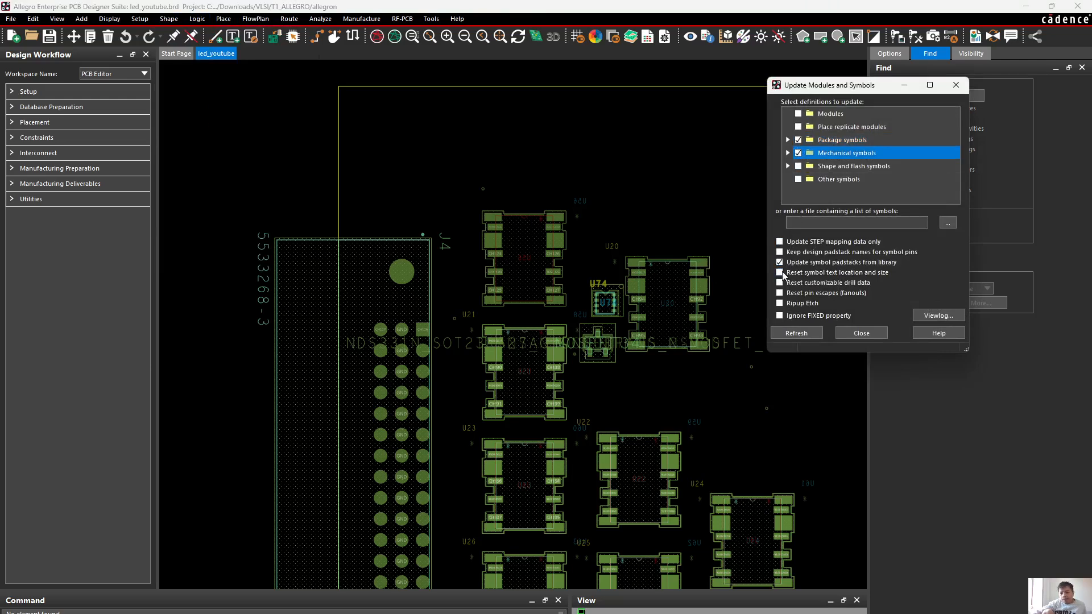
{"action": "left_click", "coordinate": [780, 273]}
{"action": "left_click", "coordinate": [797, 334]}
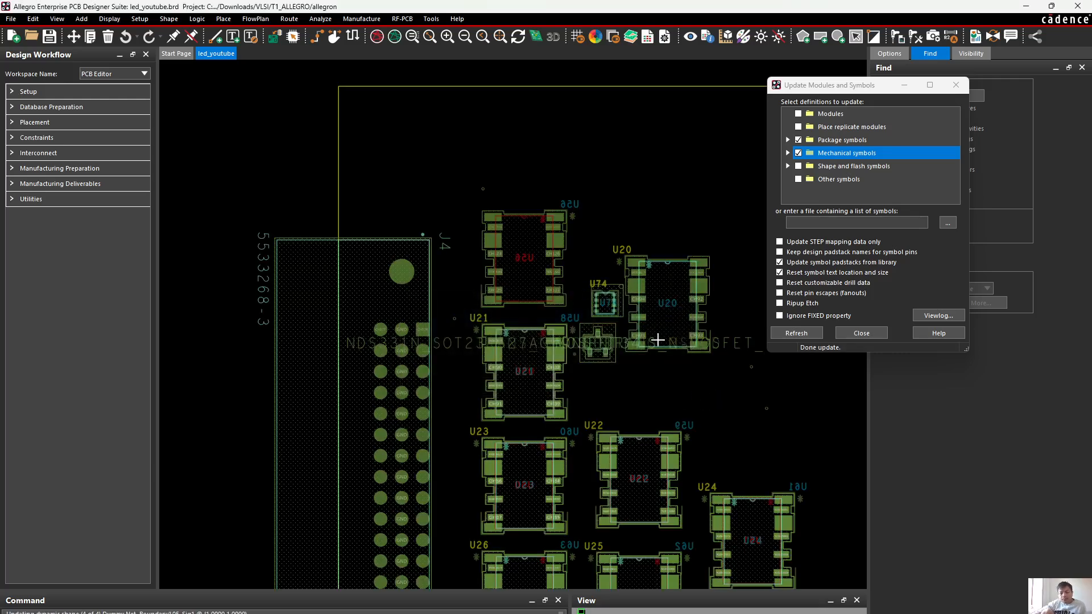
Move relay U20 to the empty board area below the Nevis Laboratories logo
{"action": "middle_click_drag", "start_coordinate": [697, 499], "coordinate": [659, 478]}
{"action": "scroll", "coordinate": [658, 472], "scroll_direction": "up", "scroll_amount": 1}
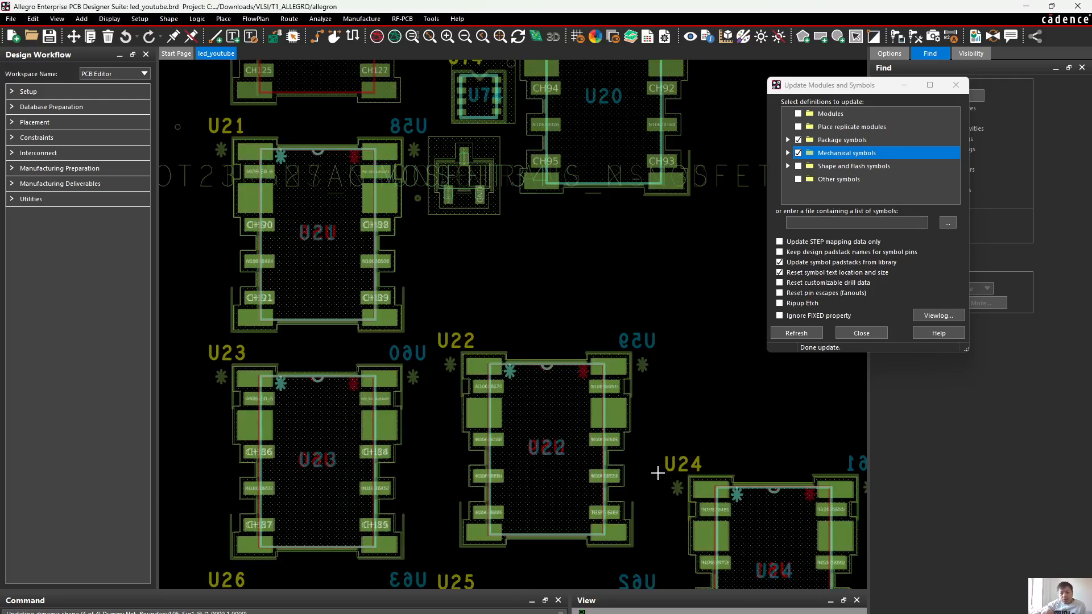
{"action": "scroll", "coordinate": [614, 434], "scroll_direction": "down", "scroll_amount": 1}
{"action": "scroll", "coordinate": [665, 250], "scroll_direction": "up", "scroll_amount": 1}
{"action": "scroll", "coordinate": [673, 224], "scroll_direction": "up", "scroll_amount": 1}
{"action": "scroll", "coordinate": [660, 233], "scroll_direction": "down", "scroll_amount": 1}
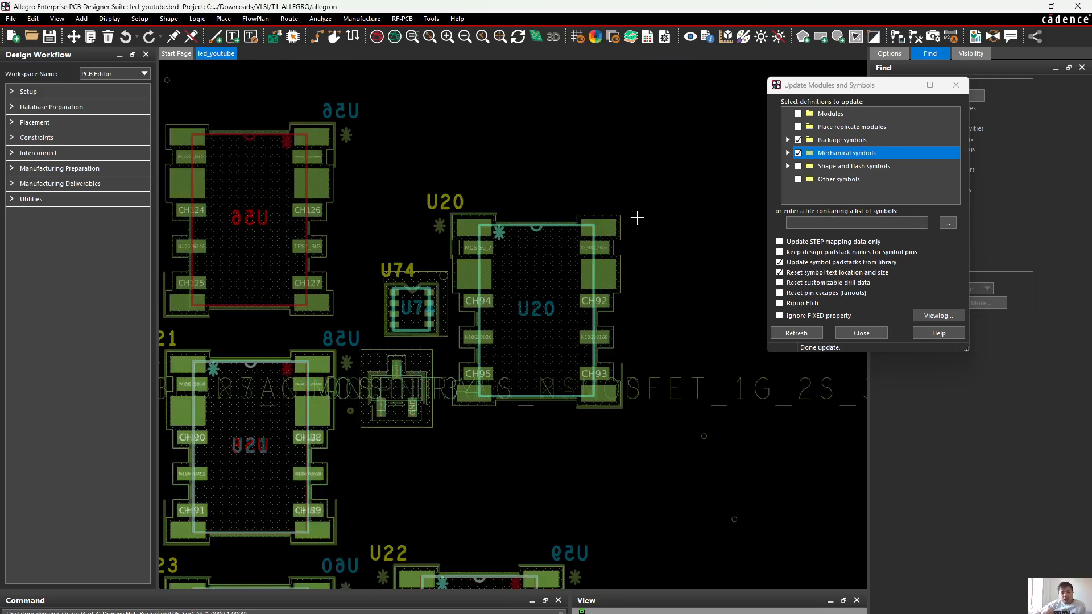
{"action": "left_click", "coordinate": [74, 36]}
{"action": "left_click", "coordinate": [441, 225]}
{"action": "scroll", "coordinate": [688, 310], "scroll_direction": "down", "scroll_amount": 3}
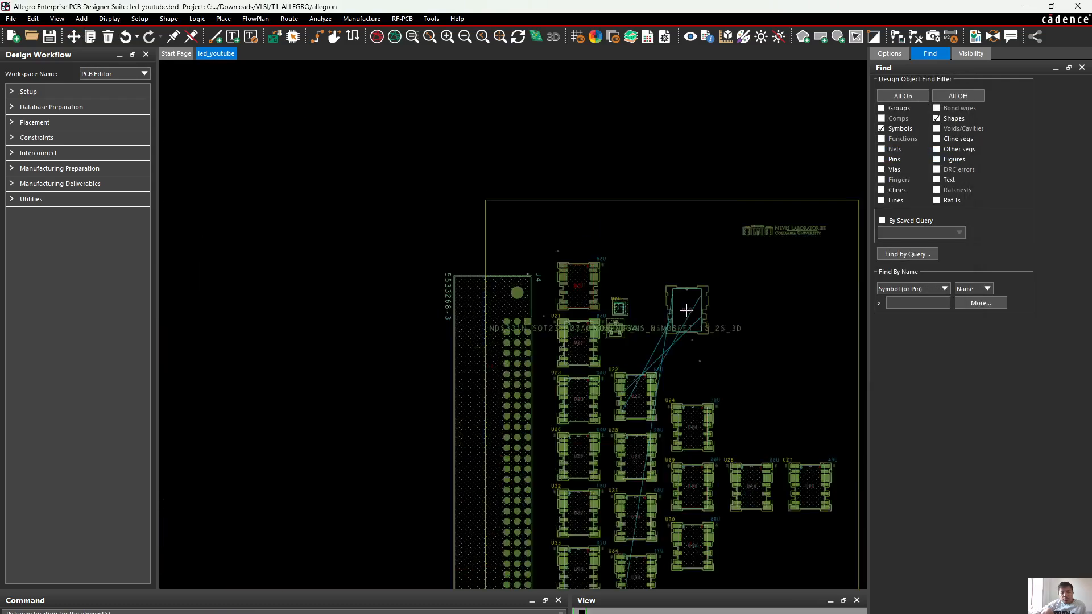
{"action": "scroll", "coordinate": [520, 288], "scroll_direction": "up", "scroll_amount": 3}
{"action": "scroll", "coordinate": [511, 312], "scroll_direction": "down", "scroll_amount": 1}
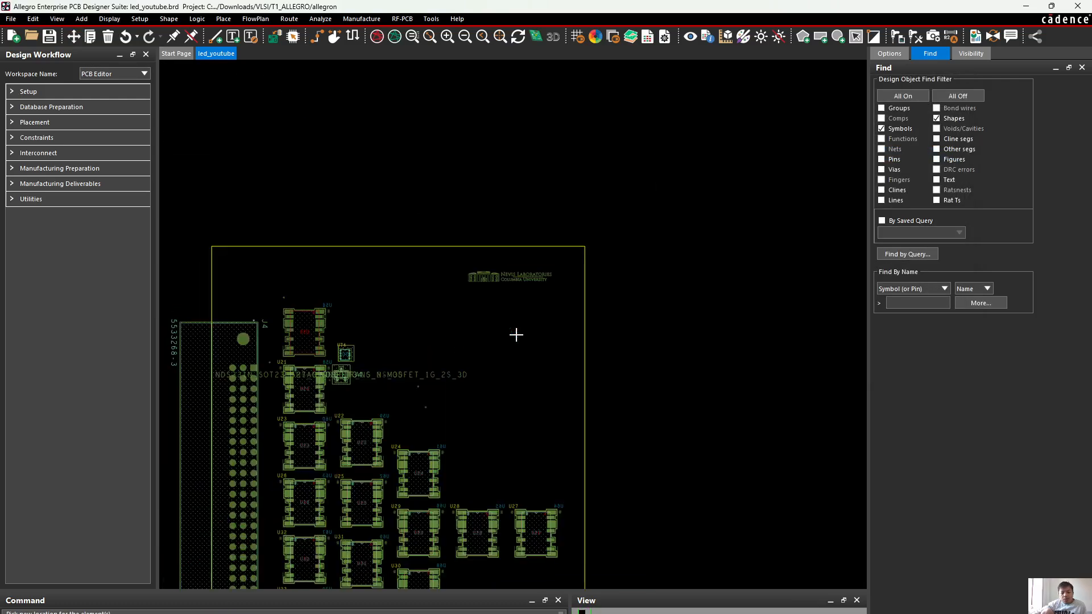
{"action": "scroll", "coordinate": [515, 319], "scroll_direction": "up", "scroll_amount": 2}
{"action": "left_click", "coordinate": [526, 322]}
{"action": "scroll", "coordinate": [621, 317], "scroll_direction": "up", "scroll_amount": 2}
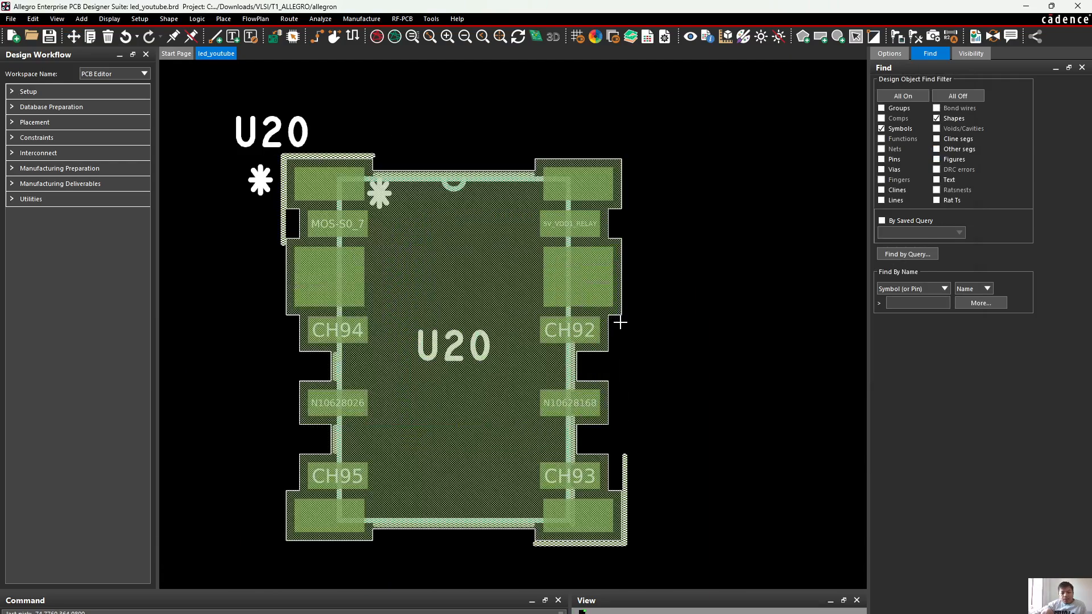
{"action": "left_click", "coordinate": [334, 271]}
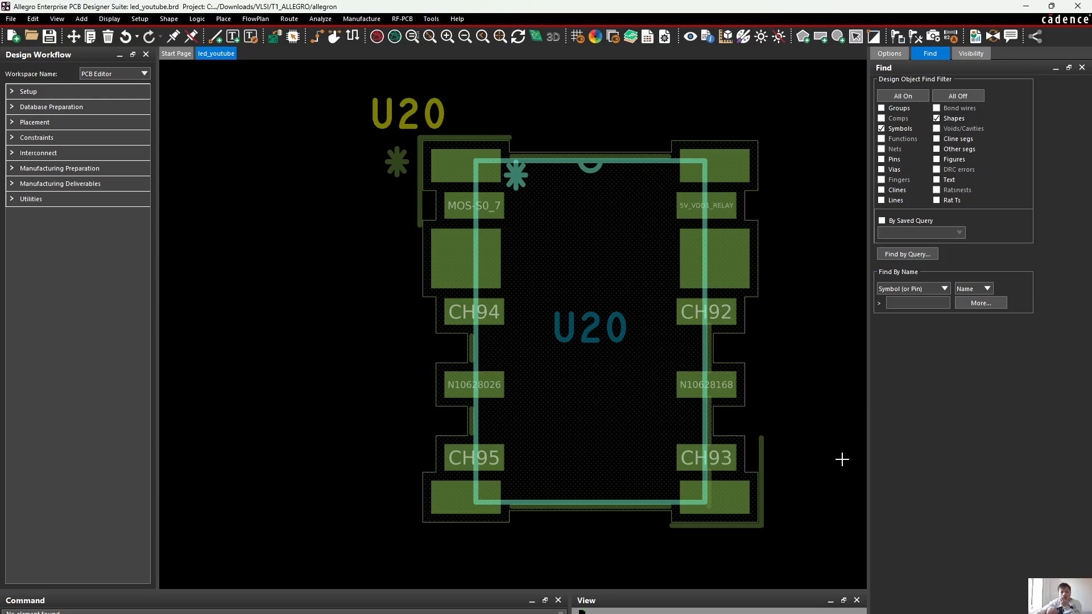
Open the led_youtube board in the 3D canvas
{"action": "scroll", "coordinate": [825, 493], "scroll_direction": "up", "scroll_amount": 3}
{"action": "scroll", "coordinate": [612, 361], "scroll_direction": "down", "scroll_amount": 4}
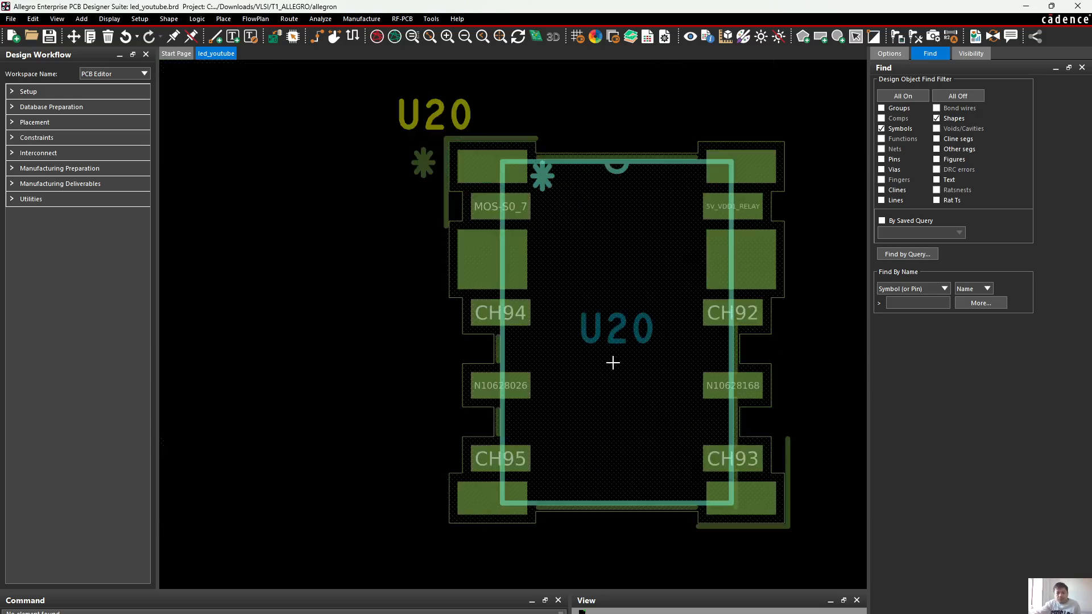
{"action": "scroll", "coordinate": [532, 170], "scroll_direction": "up", "scroll_amount": 5}
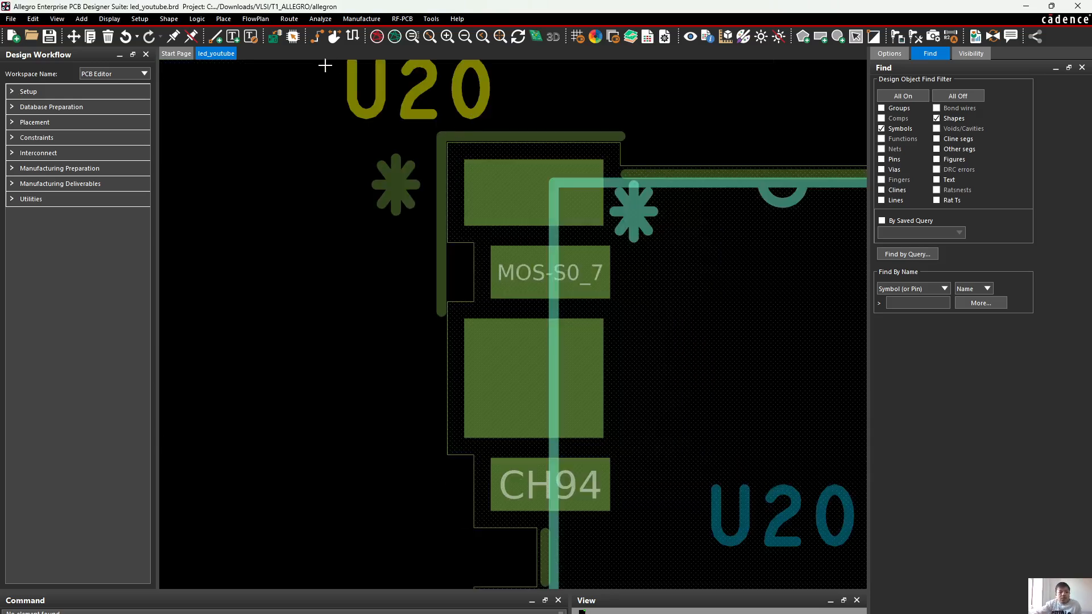
{"action": "left_click", "coordinate": [544, 34]}
{"action": "left_click", "coordinate": [626, 396]}
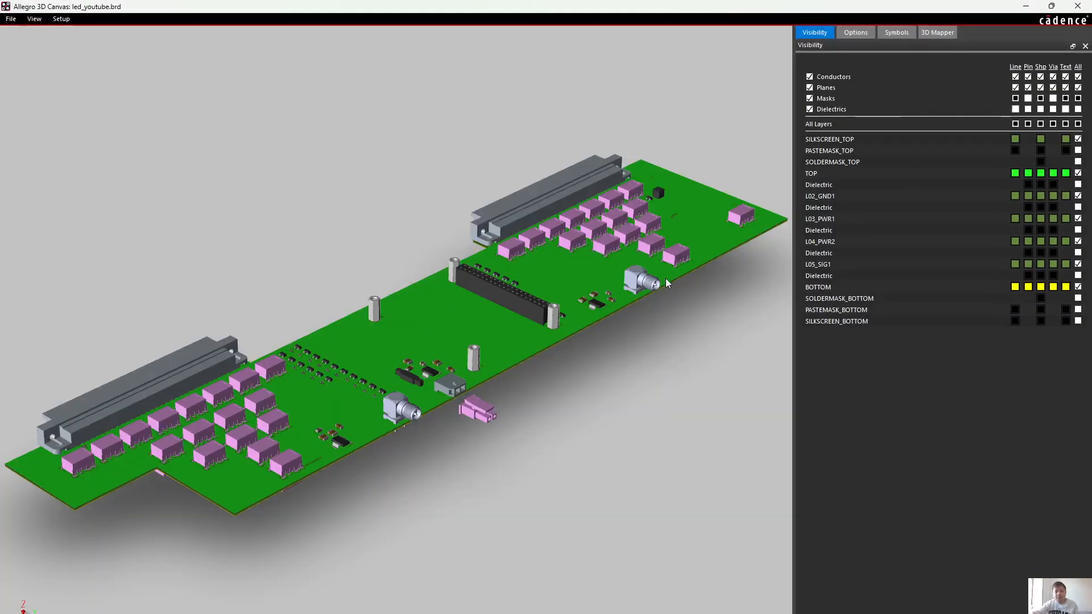
Examine the relay rows and relay U20's lower-right silkscreen corner on the 3D board
{"action": "left_click_drag", "start_coordinate": [666, 282], "coordinate": [657, 195]}
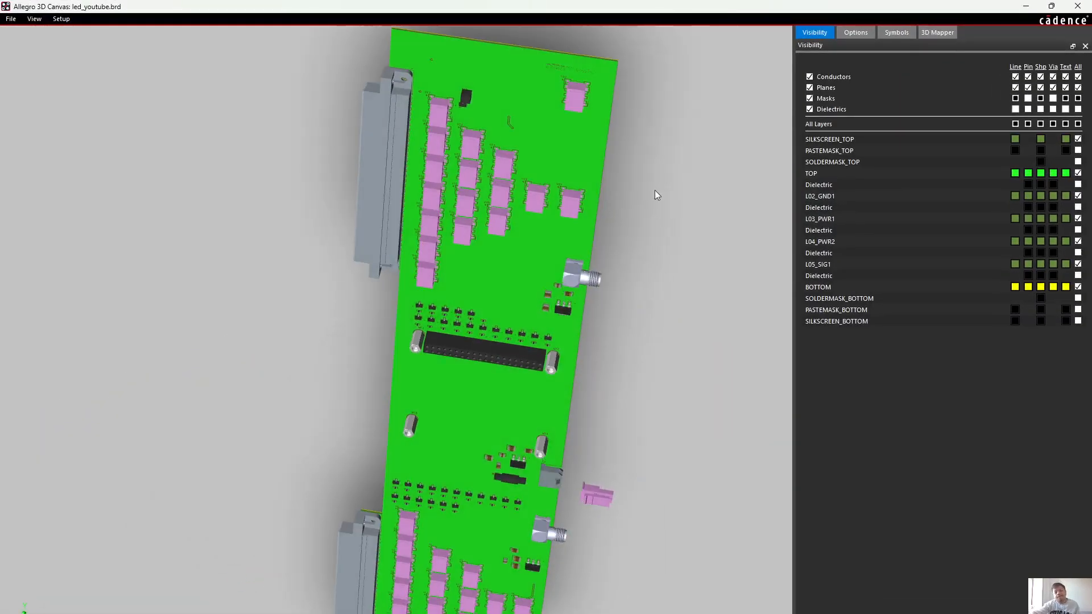
{"action": "scroll", "coordinate": [609, 62], "scroll_direction": "up", "scroll_amount": 4}
{"action": "middle_click_drag", "start_coordinate": [624, 161], "coordinate": [473, 502]}
{"action": "scroll", "coordinate": [733, 159], "scroll_direction": "up", "scroll_amount": 2}
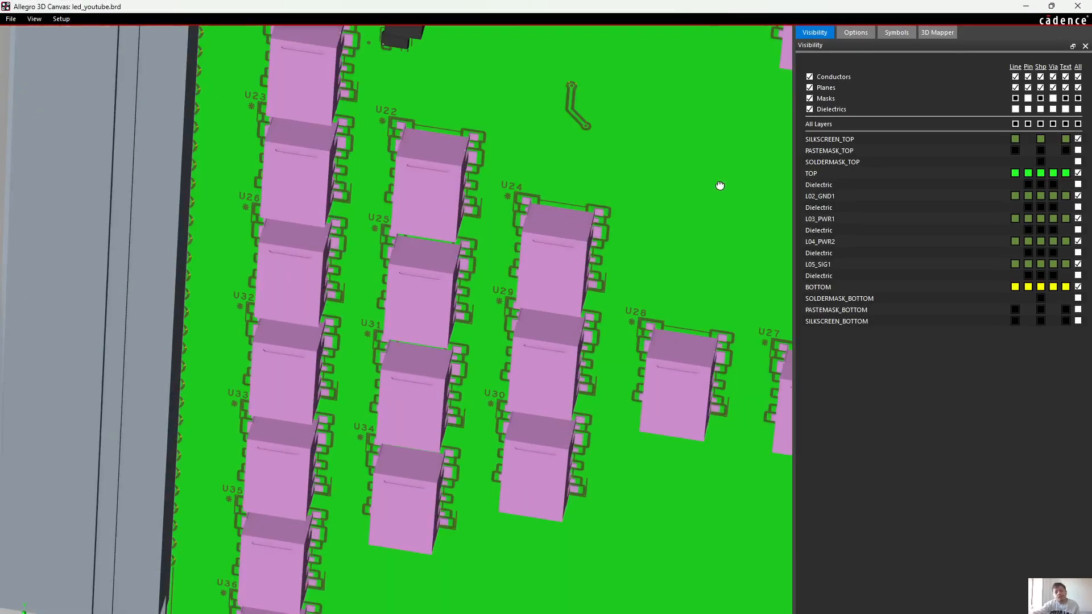
{"action": "left_click_drag", "start_coordinate": [720, 185], "coordinate": [728, 161]}
{"action": "middle_click_drag", "start_coordinate": [728, 154], "coordinate": [458, 410]}
{"action": "scroll", "coordinate": [596, 132], "scroll_direction": "up", "scroll_amount": 3}
{"action": "middle_click_drag", "start_coordinate": [647, 180], "coordinate": [613, 215]}
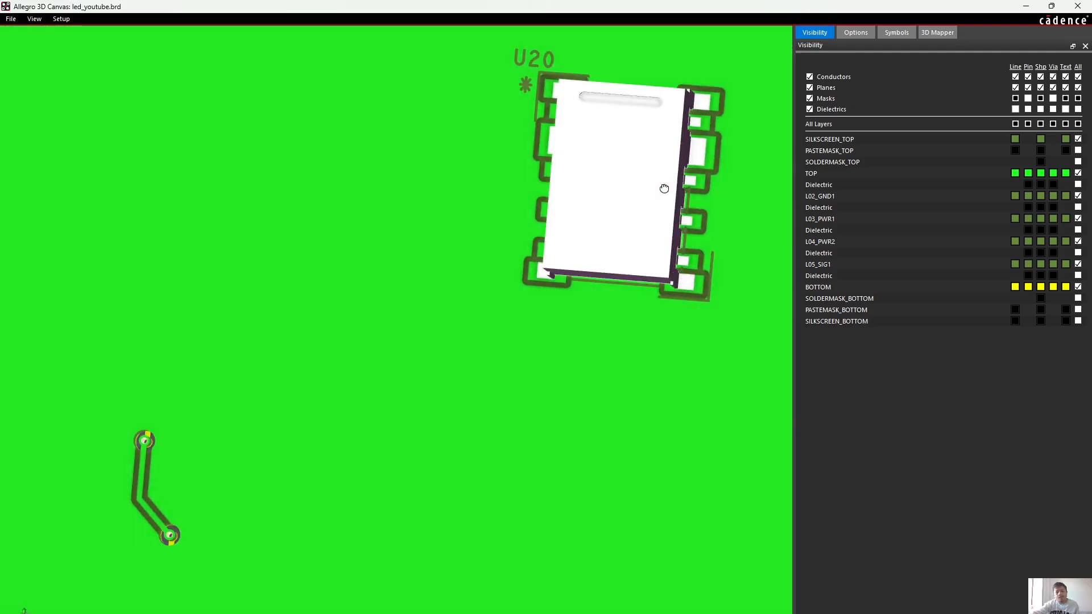
{"action": "scroll", "coordinate": [750, 196], "scroll_direction": "up", "scroll_amount": 3}
{"action": "middle_click_drag", "start_coordinate": [743, 193], "coordinate": [471, 353]}
{"action": "scroll", "coordinate": [471, 352], "scroll_direction": "up", "scroll_amount": 3}
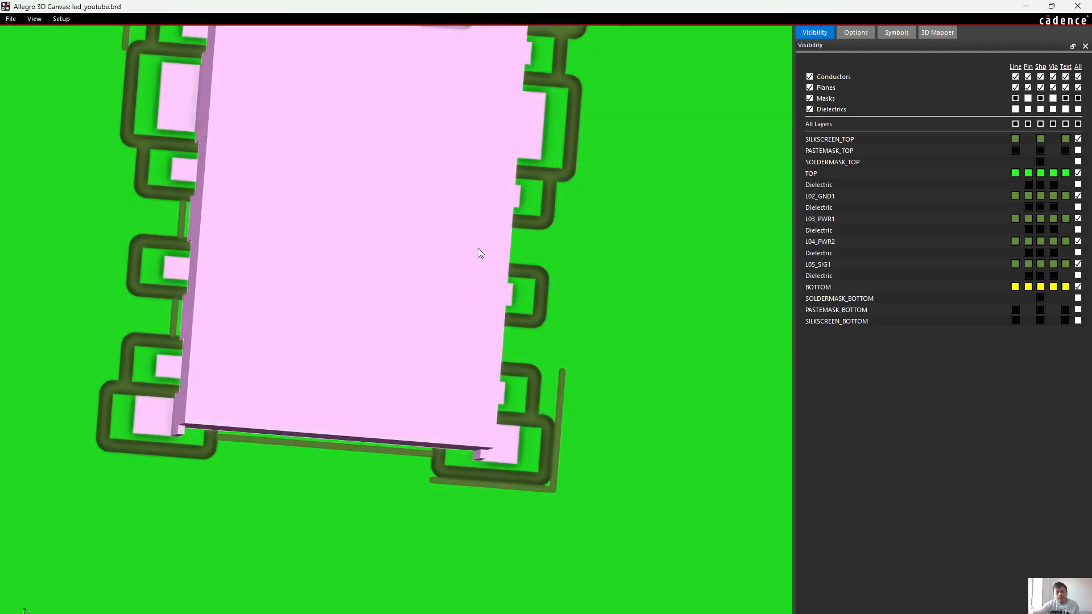
Examine U20's reference designator, pin 1 asterisk and upper-left silkscreen corner lines in 3D
{"action": "middle_click_drag", "start_coordinate": [478, 248], "coordinate": [524, 408]}
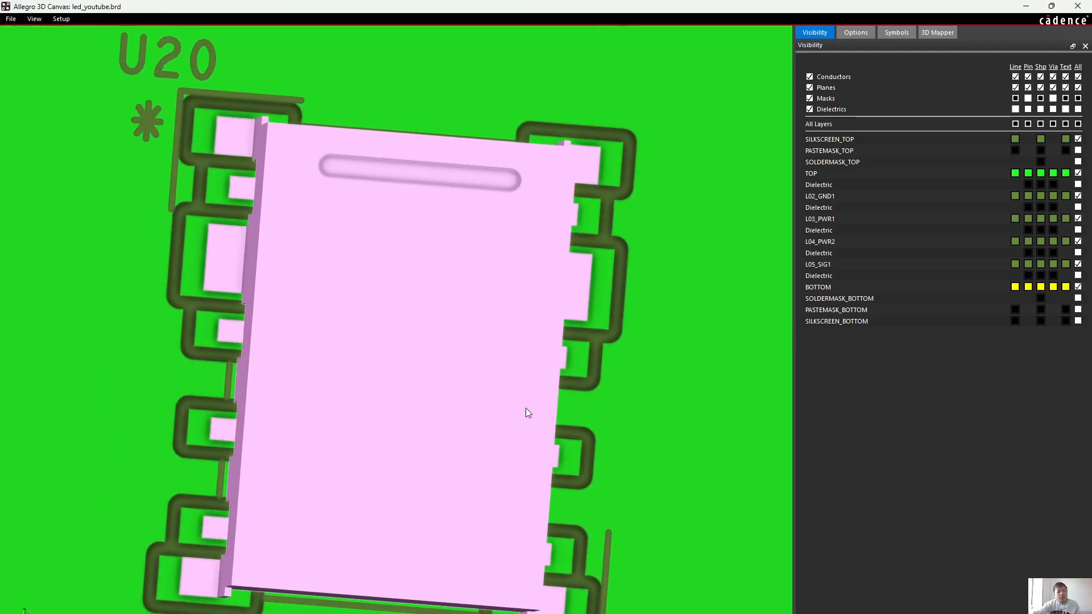
{"action": "scroll", "coordinate": [158, 101], "scroll_direction": "up", "scroll_amount": 3}
{"action": "middle_click_drag", "start_coordinate": [158, 100], "coordinate": [343, 255], "text": "shift"}
{"action": "scroll", "coordinate": [164, 112], "scroll_direction": "down", "scroll_amount": 1}
{"action": "scroll", "coordinate": [230, 91], "scroll_direction": "down", "scroll_amount": 2}
{"action": "scroll", "coordinate": [278, 177], "scroll_direction": "up", "scroll_amount": 3}
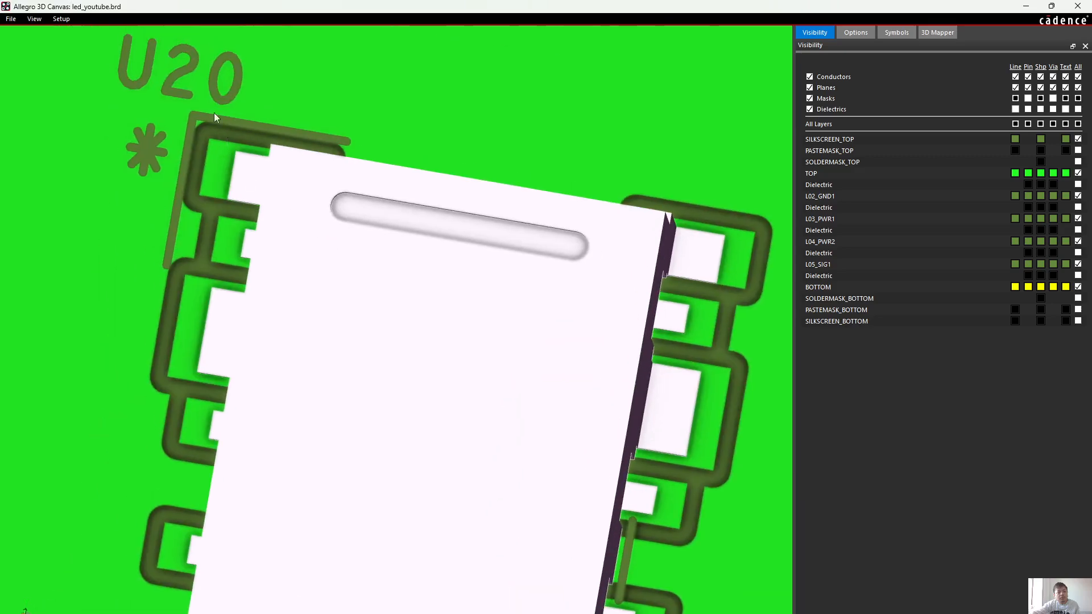
{"action": "scroll", "coordinate": [214, 113], "scroll_direction": "up", "scroll_amount": 3}
{"action": "middle_click_drag", "start_coordinate": [224, 126], "coordinate": [359, 243]}
{"action": "scroll", "coordinate": [344, 235], "scroll_direction": "down", "scroll_amount": 3}
{"action": "scroll", "coordinate": [464, 294], "scroll_direction": "down", "scroll_amount": 3}
{"action": "middle_click_drag", "start_coordinate": [512, 414], "coordinate": [422, 316], "text": "shift"}
{"action": "mouse_move", "coordinate": [406, 360]}
{"action": "middle_mouse_down", "text": "shift"}
{"action": "mouse_move", "coordinate": [409, 370]}
{"action": "mouse_move", "coordinate": [409, 351]}
{"action": "middle_mouse_up", "text": "shift"}
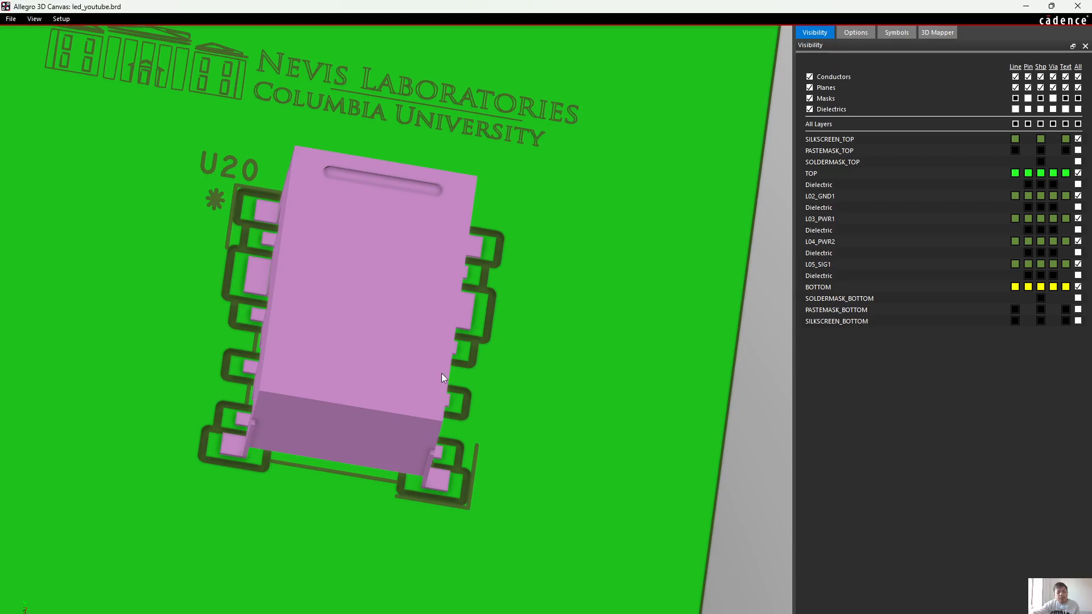
Arrange the 3D canvas and the PCB editor windows side by side, with the relay area in view
{"action": "scroll", "coordinate": [443, 374], "scroll_direction": "down", "scroll_amount": 5}
{"action": "middle_click_drag", "start_coordinate": [453, 376], "coordinate": [451, 390], "text": "shift"}
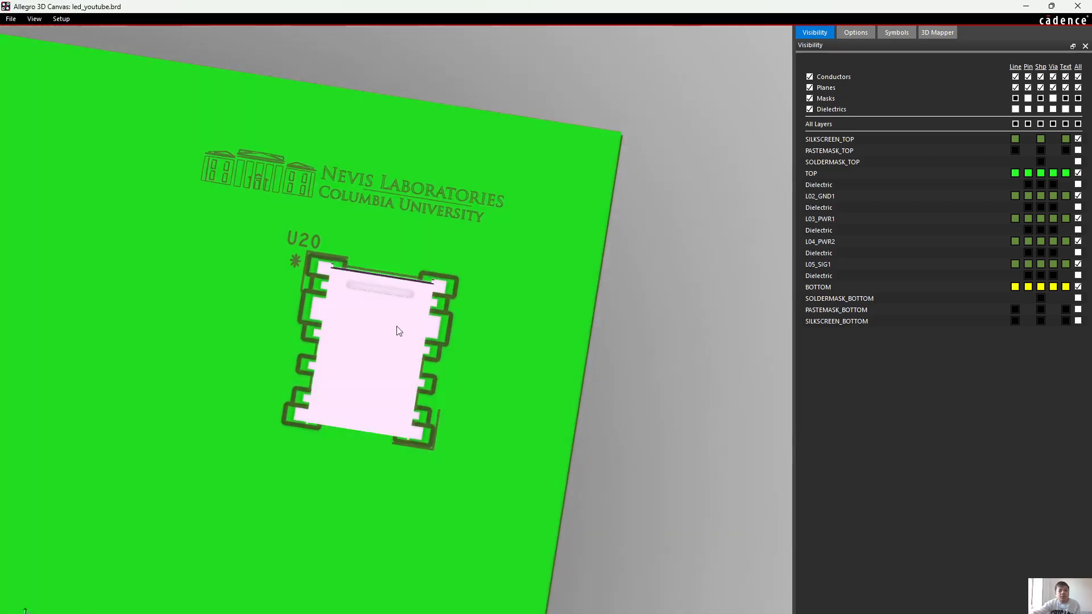
{"action": "middle_click_drag", "start_coordinate": [235, 375], "coordinate": [453, 251]}
{"action": "scroll", "coordinate": [434, 255], "scroll_direction": "down", "scroll_amount": 3}
{"action": "key", "text": "super+Right"}
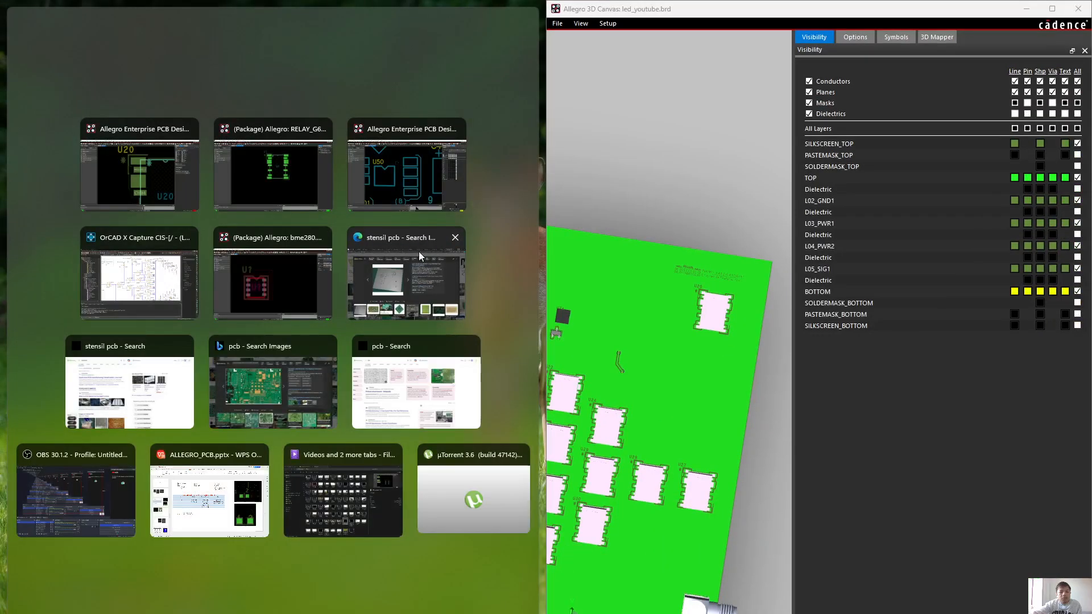
{"action": "left_click", "coordinate": [139, 165]}
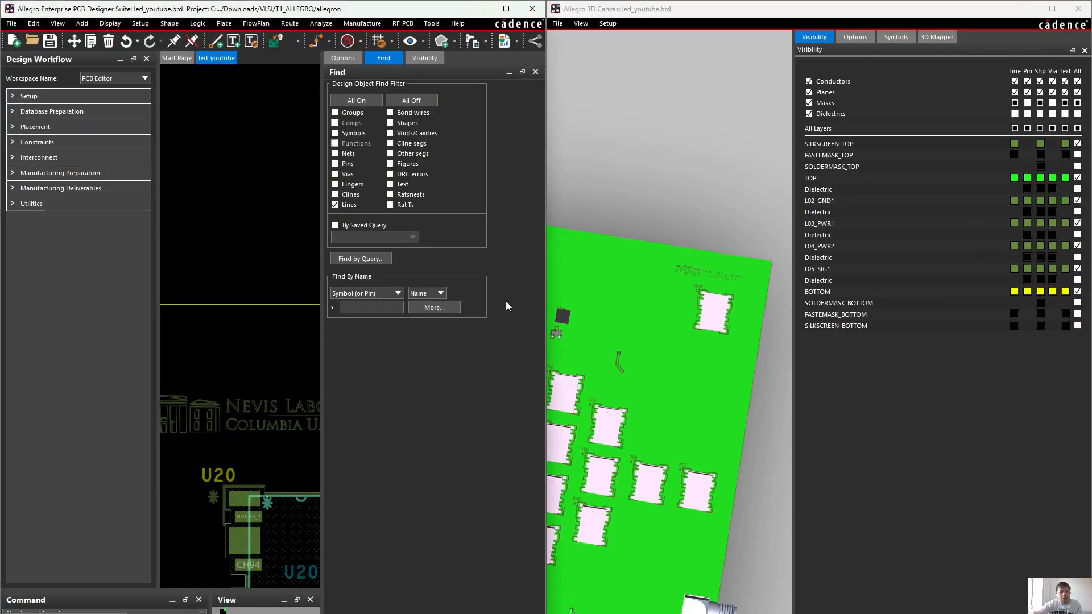
Move component U74 to the empty area just left of U20's pads in the PCB editor
{"action": "double_click", "coordinate": [361, 15]}
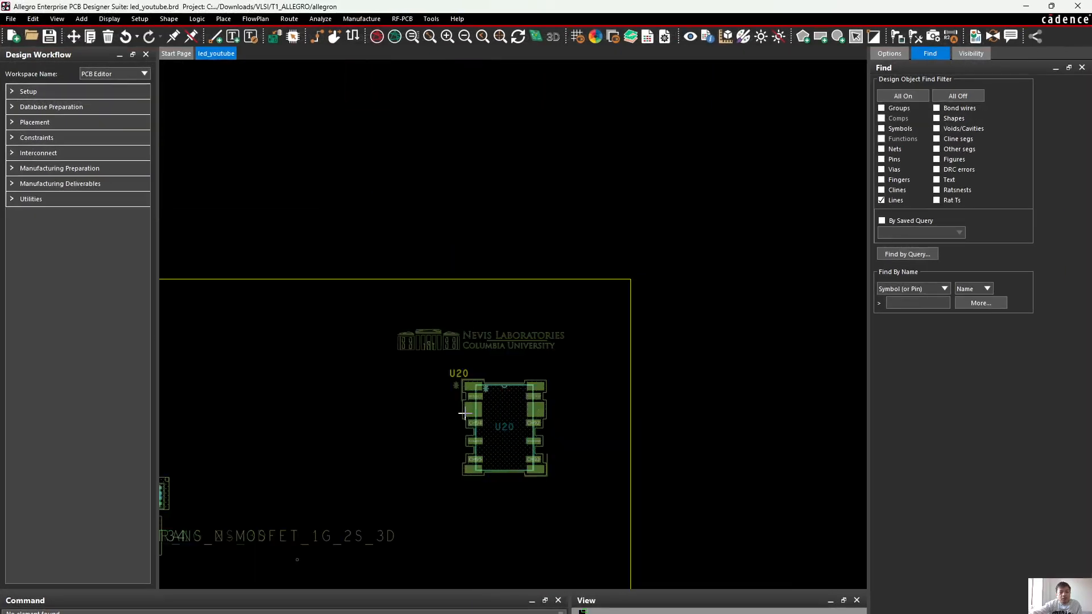
{"action": "middle_click_drag", "start_coordinate": [299, 489], "coordinate": [302, 490]}
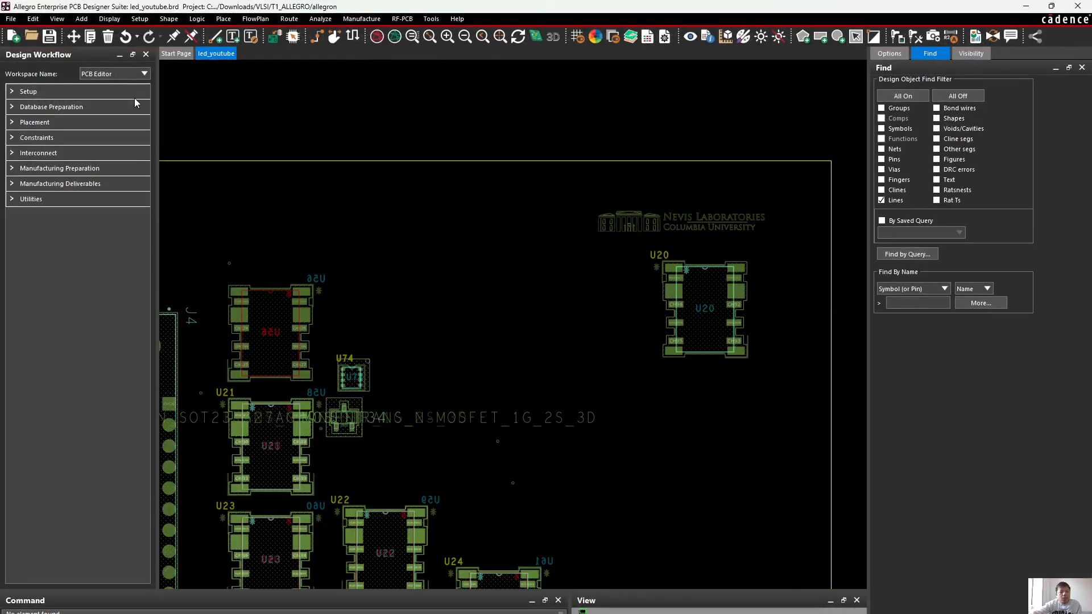
{"action": "left_click", "coordinate": [74, 36]}
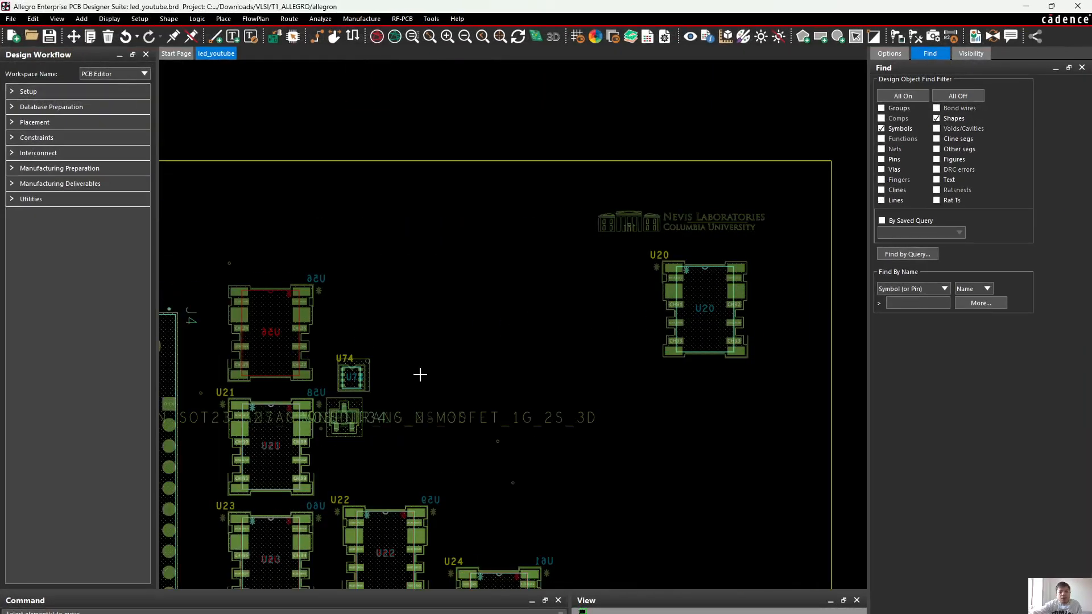
{"action": "left_click", "coordinate": [354, 369]}
{"action": "scroll", "coordinate": [633, 288], "scroll_direction": "up", "scroll_amount": 5}
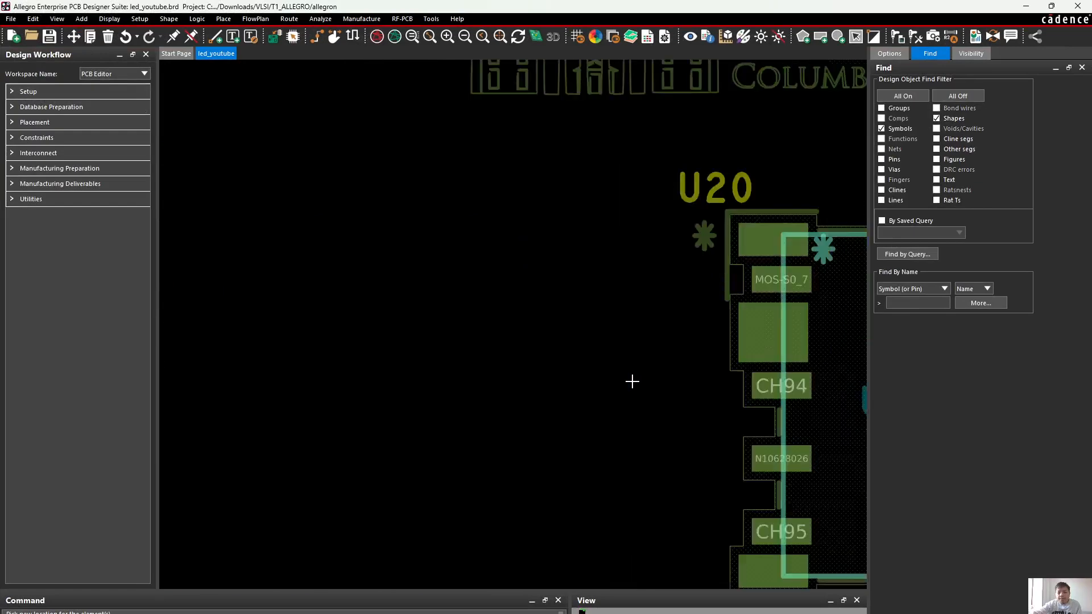
{"action": "scroll", "coordinate": [682, 427], "scroll_direction": "down", "scroll_amount": 3}
{"action": "scroll", "coordinate": [711, 455], "scroll_direction": "up", "scroll_amount": 3}
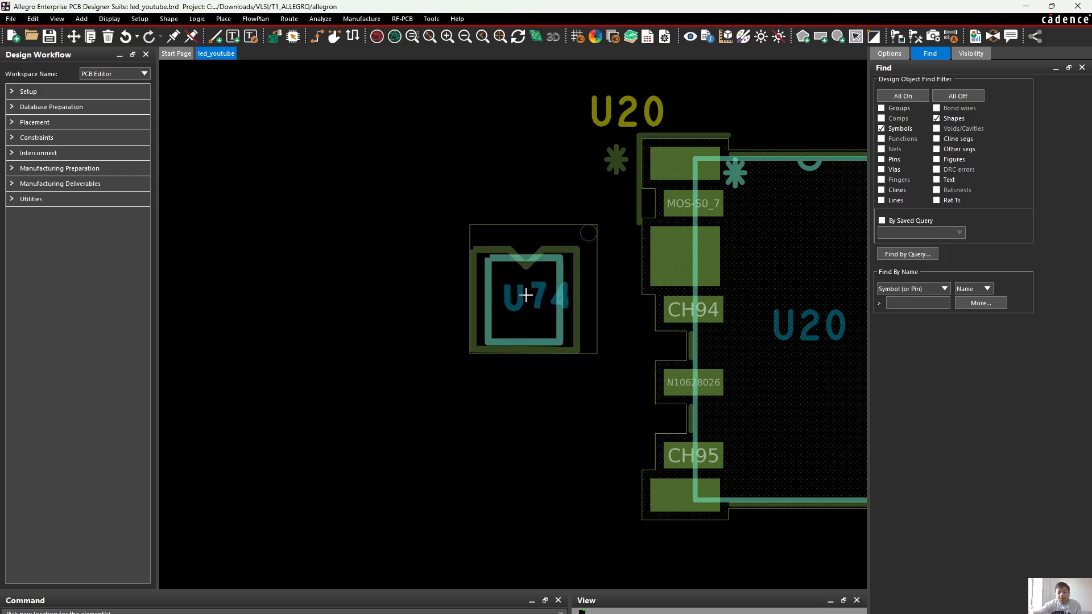
{"action": "left_click", "coordinate": [544, 309]}
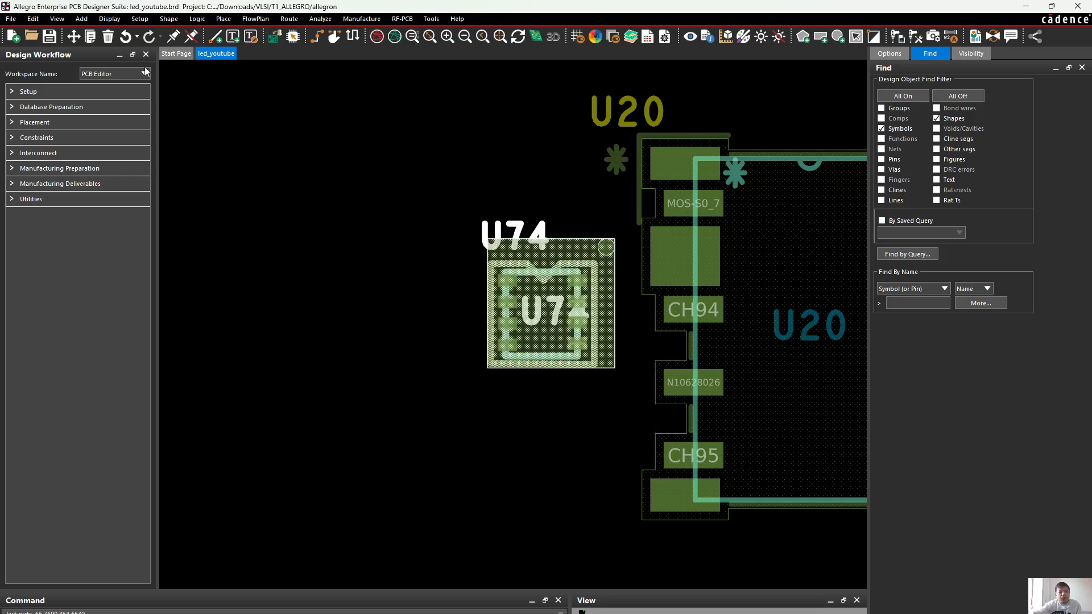
Look for U74's new location beside U20 on the board in the 3D canvas
{"action": "left_click", "coordinate": [1028, 7]}
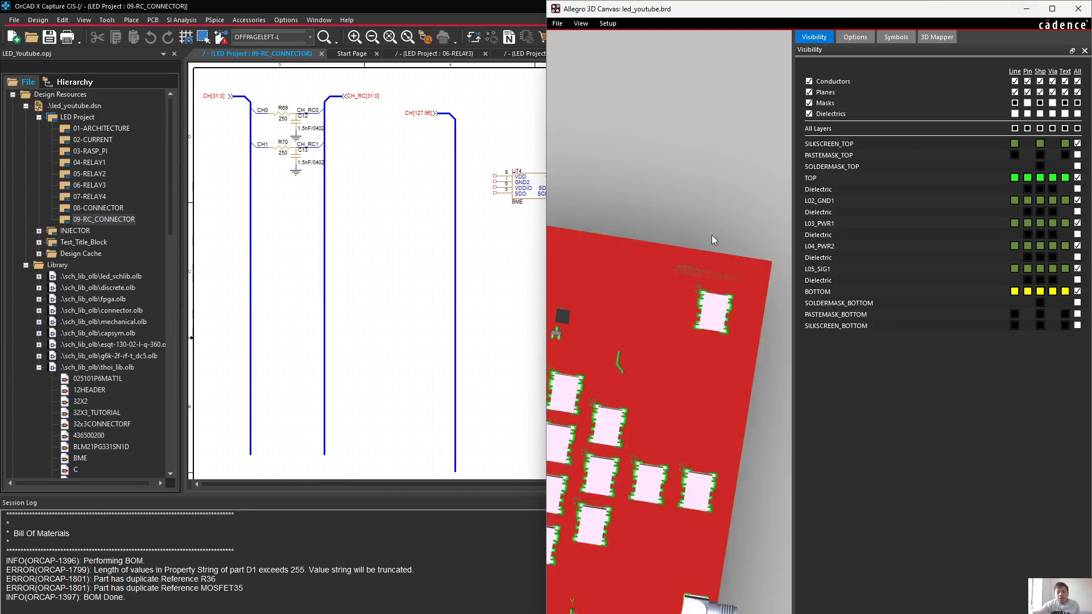
{"action": "scroll", "coordinate": [695, 275], "scroll_direction": "down", "scroll_amount": 2}
{"action": "scroll", "coordinate": [574, 320], "scroll_direction": "up", "scroll_amount": 2}
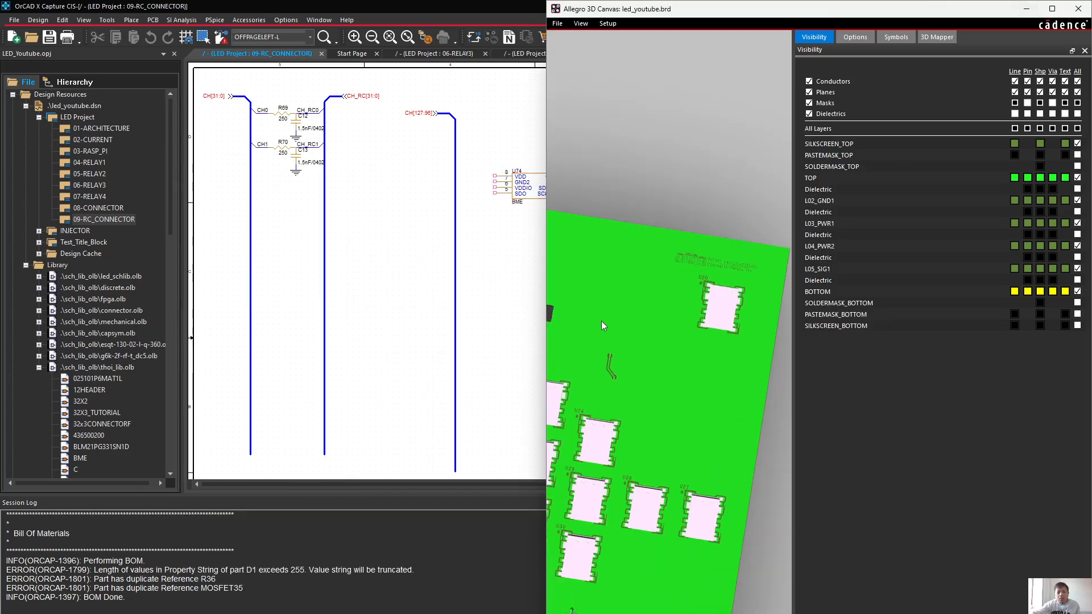
{"action": "scroll", "coordinate": [602, 321], "scroll_direction": "down", "scroll_amount": 4}
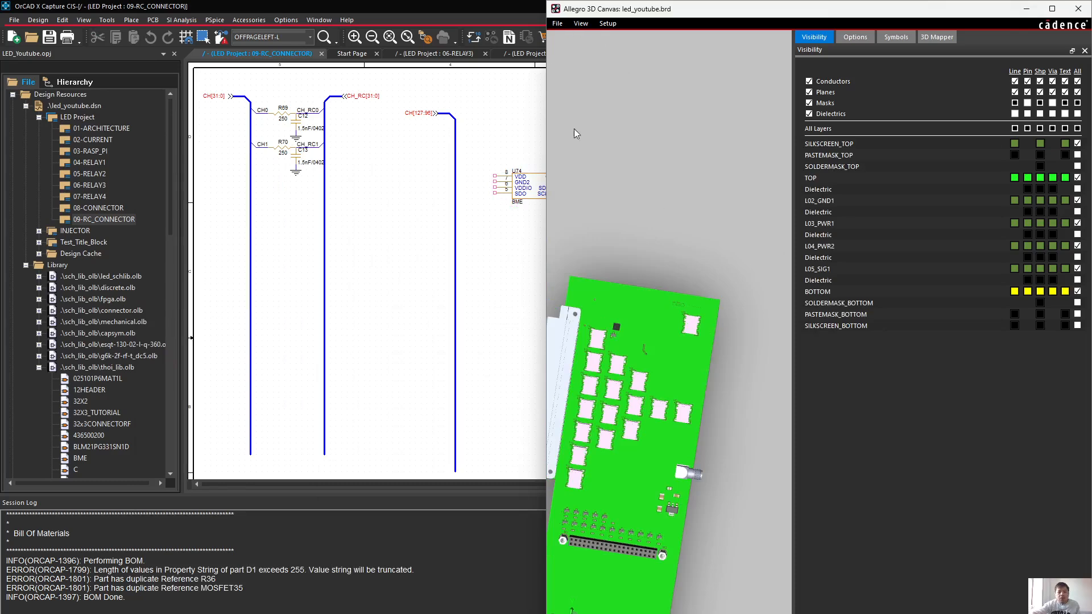
Return to the led_youtube board in the PCB editor and save it, overwriting the existing file
{"action": "mouse_move", "coordinate": [572, 610]}
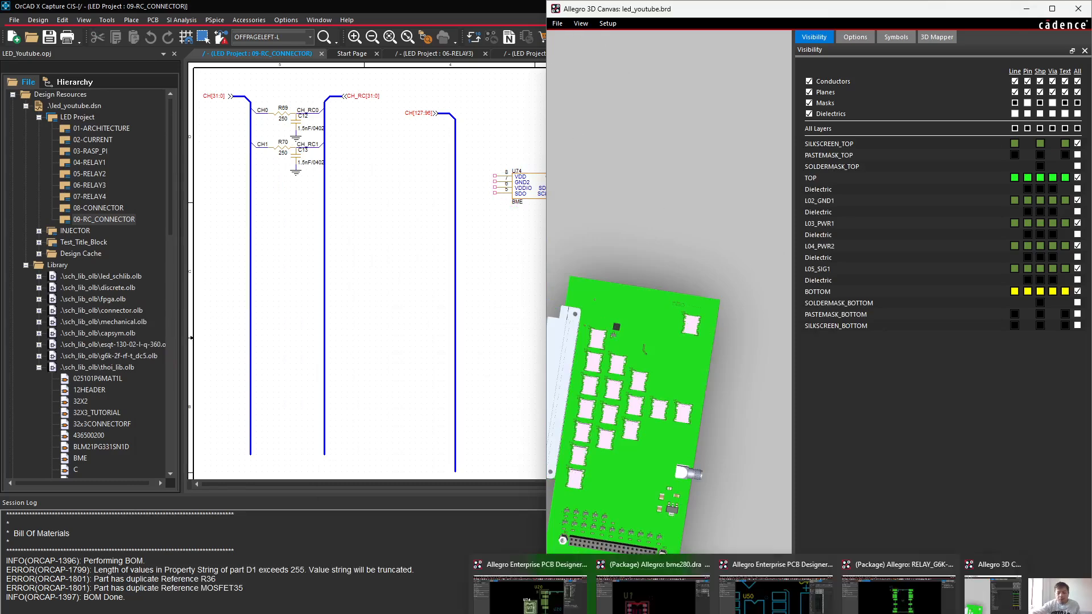
{"action": "left_click", "coordinate": [652, 592]}
{"action": "left_click", "coordinate": [530, 591]}
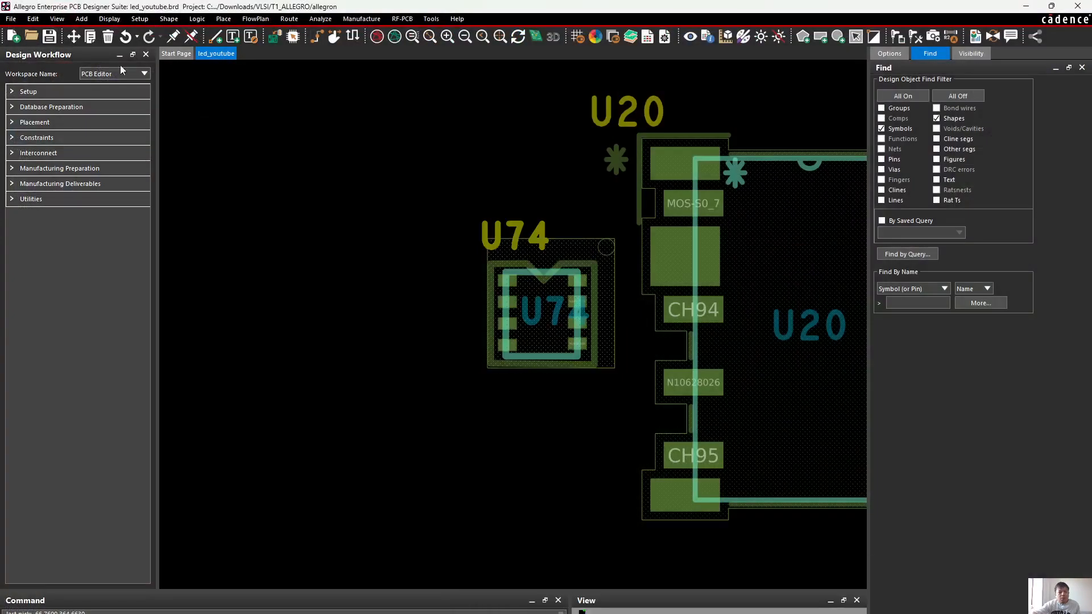
{"action": "key", "text": "ctrl+s"}
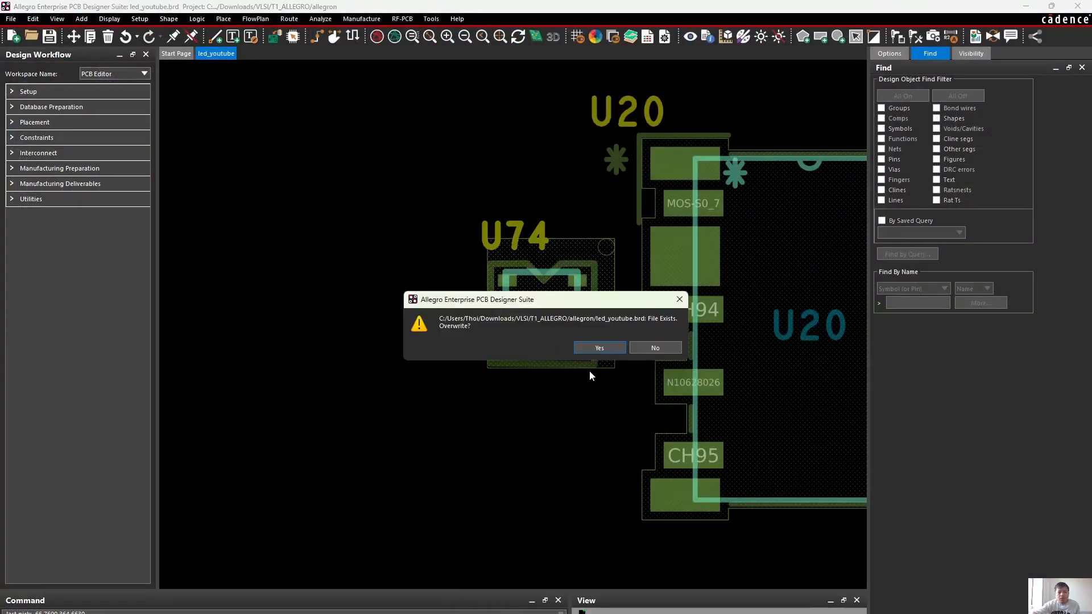
{"action": "left_click", "coordinate": [593, 347]}
{"action": "scroll", "coordinate": [604, 324], "scroll_direction": "up", "scroll_amount": 3}
{"action": "scroll", "coordinate": [612, 321], "scroll_direction": "down", "scroll_amount": 1}
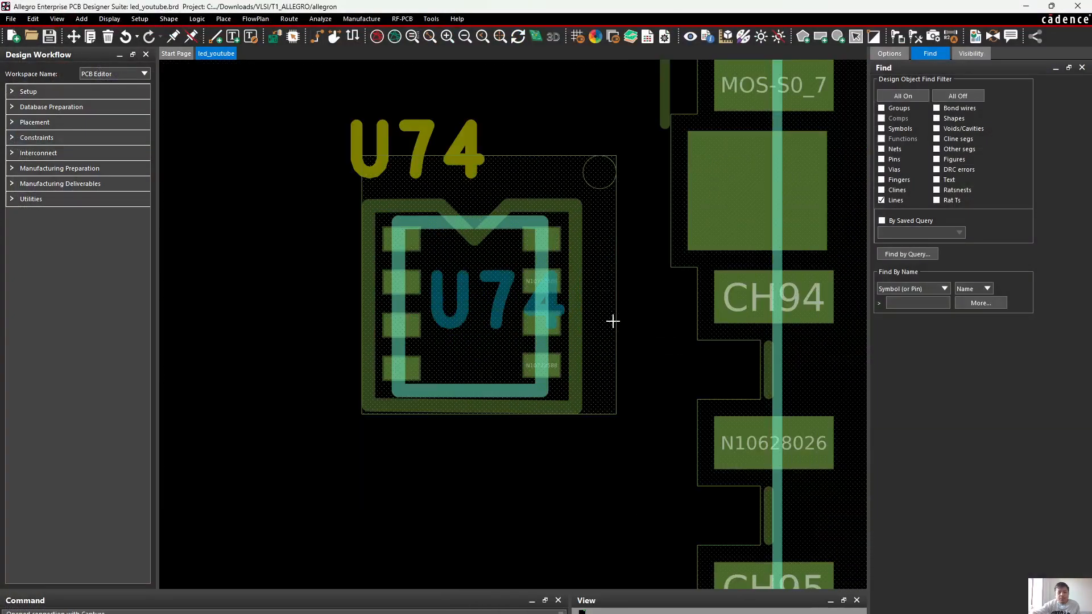
Clear the PCB editor out of the way and maximize the 3D canvas around U74 and U20
{"action": "left_click_drag", "start_coordinate": [950, 5], "coordinate": [571, 515]}
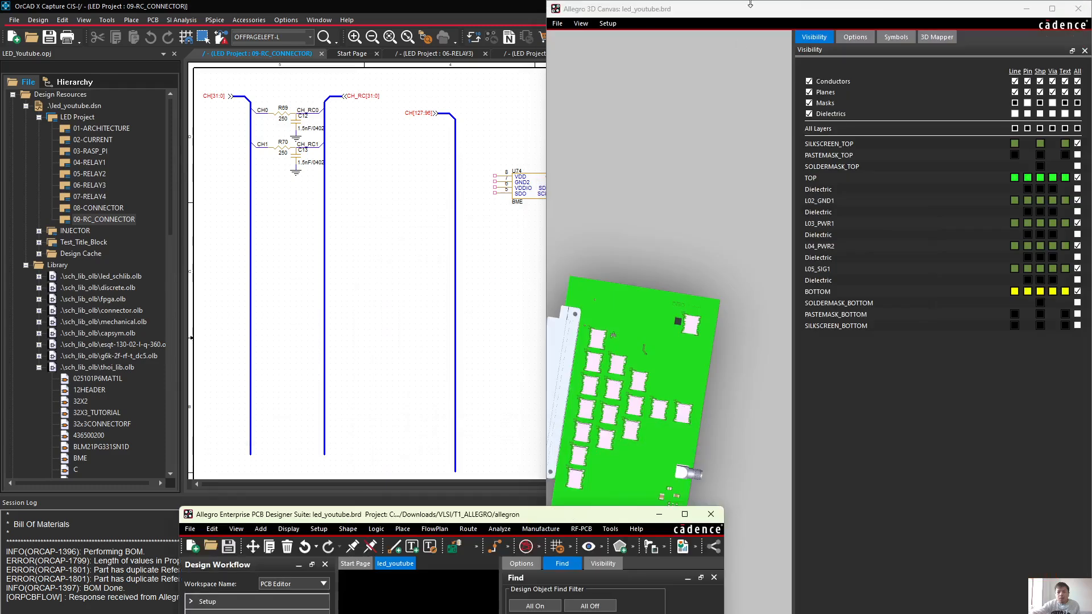
{"action": "left_click_drag", "start_coordinate": [750, 9], "coordinate": [724, 219]}
{"action": "double_click", "coordinate": [724, 219]}
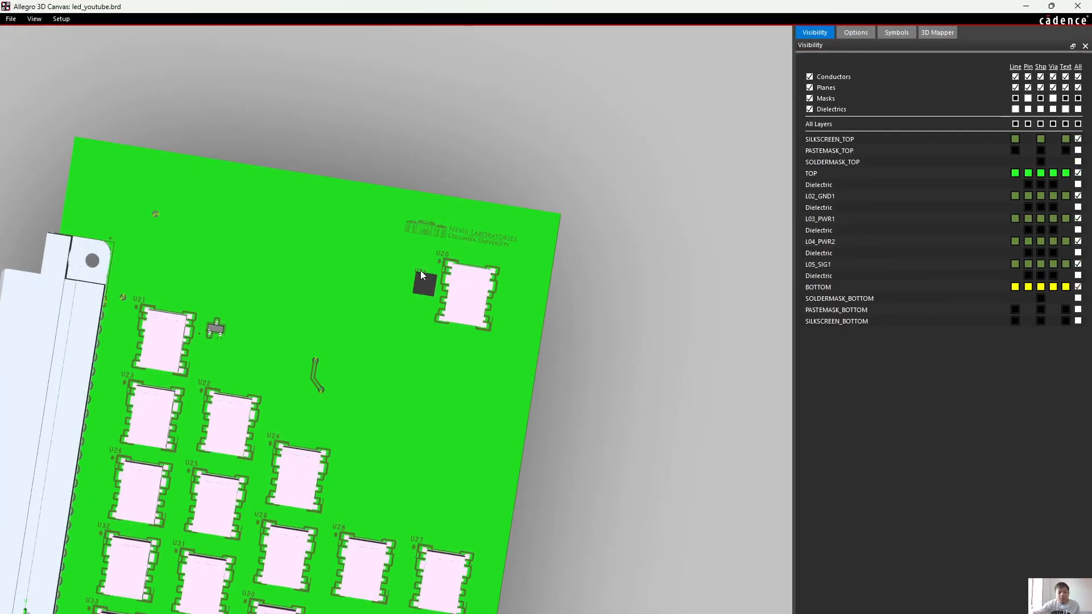
{"action": "scroll", "coordinate": [421, 271], "scroll_direction": "up", "scroll_amount": 5}
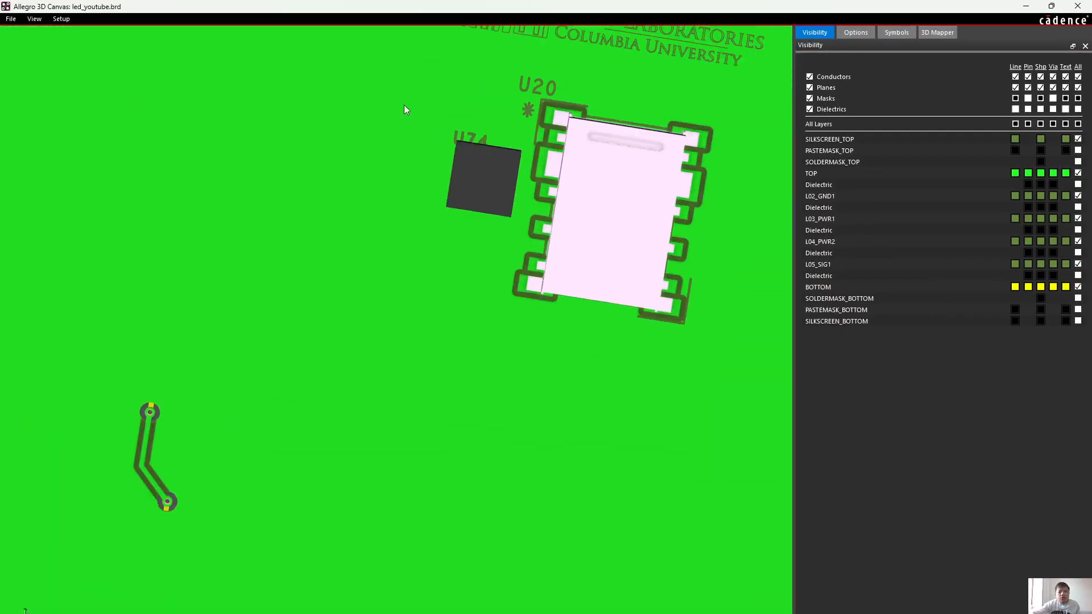
Hide U74's 3D body among the TOP symbols to expose its footprint
{"action": "left_click", "coordinate": [859, 33]}
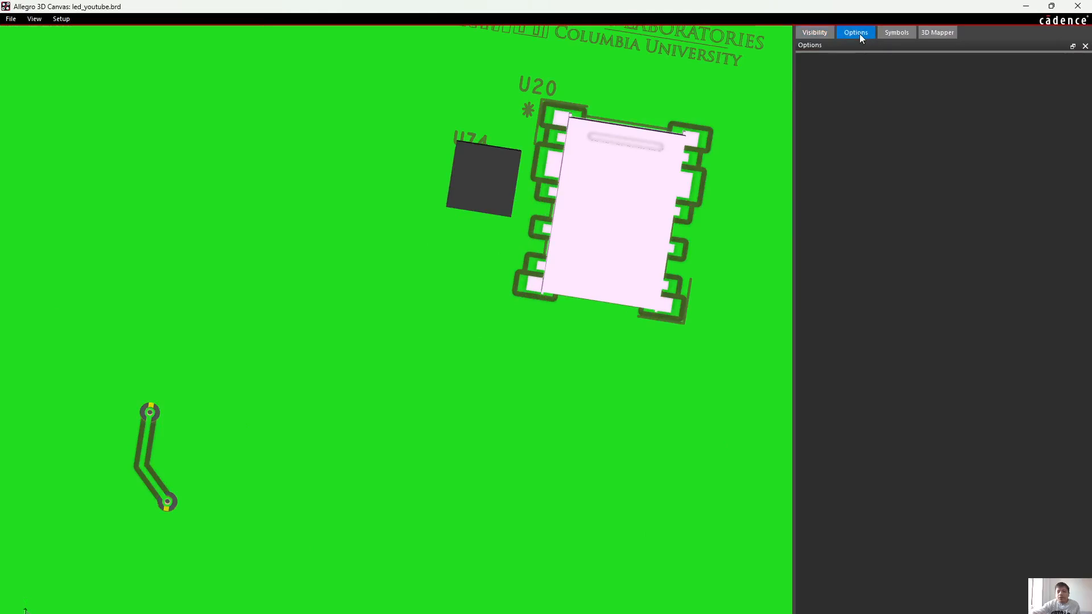
{"action": "left_click", "coordinate": [884, 32]}
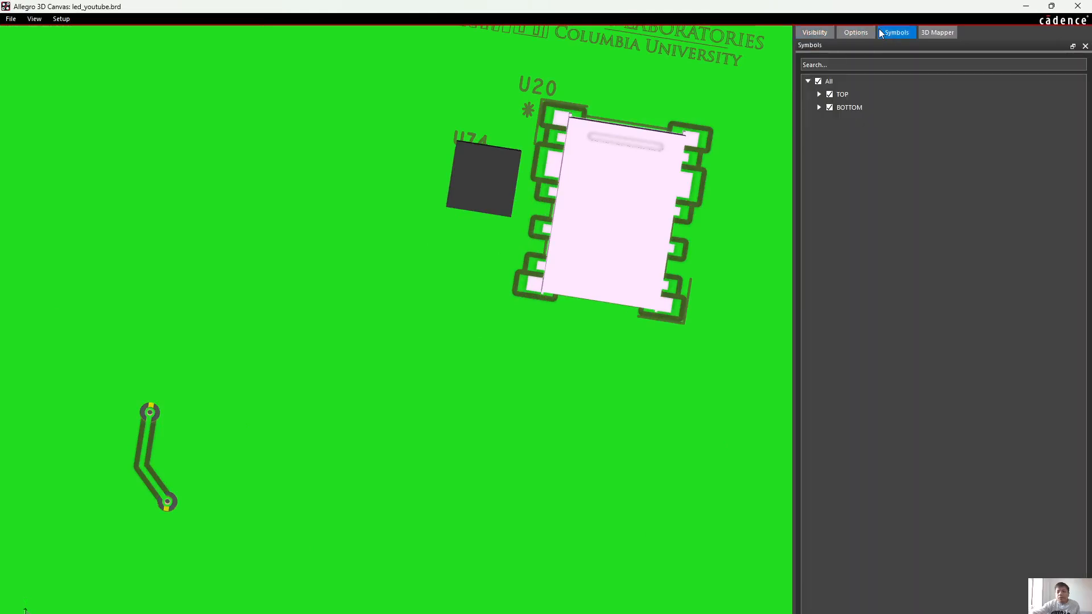
{"action": "left_click", "coordinate": [820, 95]}
{"action": "left_click", "coordinate": [819, 94]}
{"action": "left_click", "coordinate": [820, 94]}
{"action": "scroll", "coordinate": [971, 449], "scroll_direction": "down", "scroll_amount": 10}
{"action": "scroll", "coordinate": [974, 449], "scroll_direction": "down", "scroll_amount": 20}
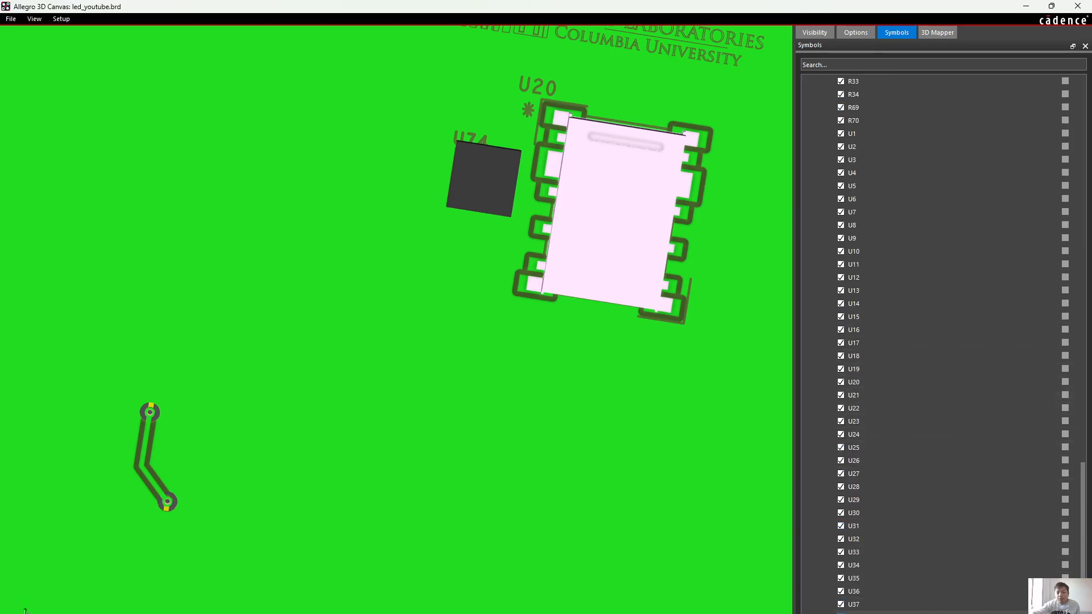
{"action": "left_click", "coordinate": [840, 613]}
Examine U74's silkscreen outline, pads and pin 1 dot beside U20's silkscreen corner in 3D
{"action": "scroll", "coordinate": [622, 136], "scroll_direction": "up", "scroll_amount": 1}
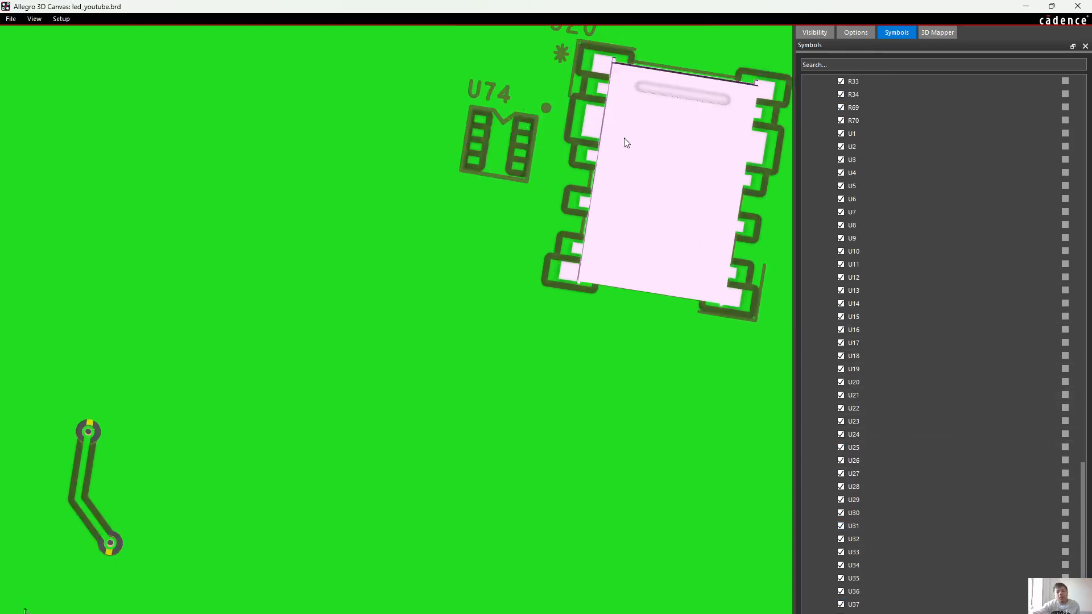
{"action": "scroll", "coordinate": [479, 228], "scroll_direction": "up", "scroll_amount": 1}
{"action": "middle_click_drag", "start_coordinate": [622, 137], "coordinate": [481, 227]}
{"action": "scroll", "coordinate": [462, 157], "scroll_direction": "up", "scroll_amount": 2}
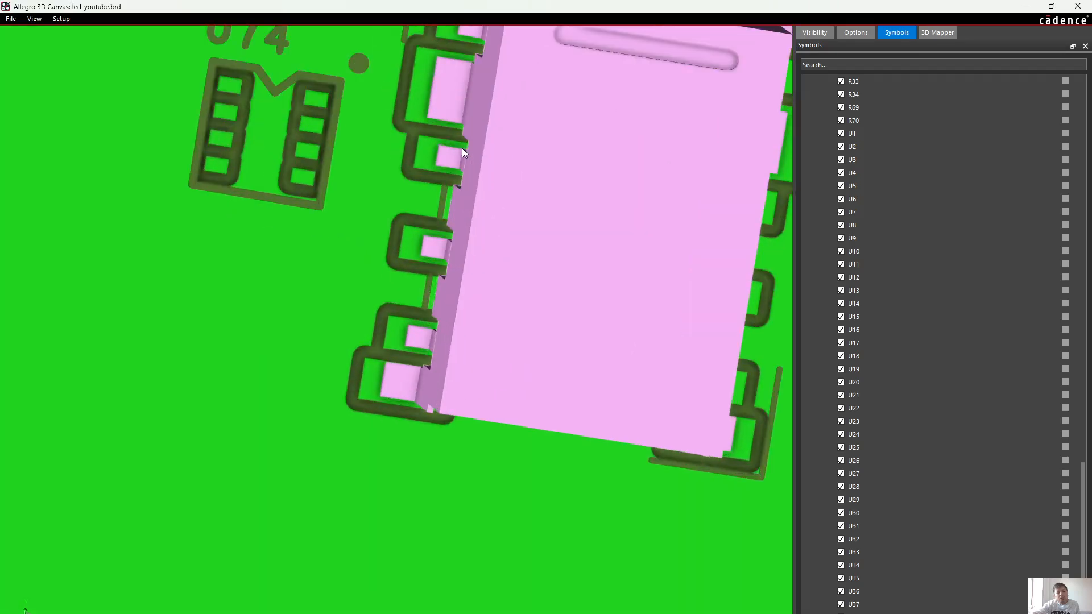
{"action": "middle_click_drag", "start_coordinate": [462, 148], "coordinate": [463, 273]}
{"action": "scroll", "coordinate": [415, 190], "scroll_direction": "up", "scroll_amount": 1}
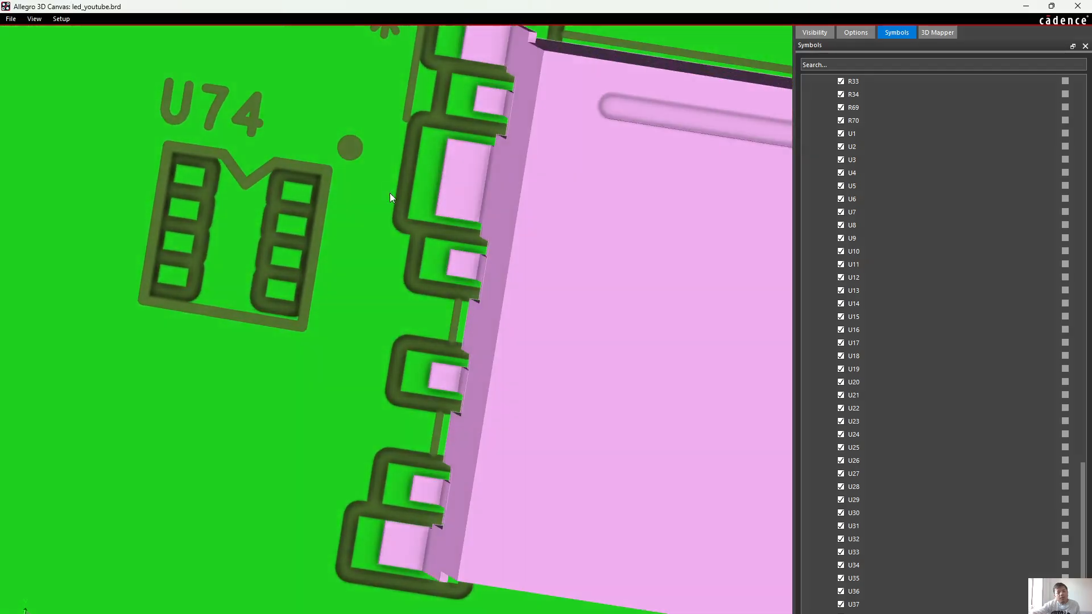
{"action": "scroll", "coordinate": [390, 193], "scroll_direction": "down", "scroll_amount": 2}
{"action": "middle_click_drag", "start_coordinate": [389, 185], "coordinate": [401, 220]}
{"action": "scroll", "coordinate": [418, 219], "scroll_direction": "up", "scroll_amount": 3}
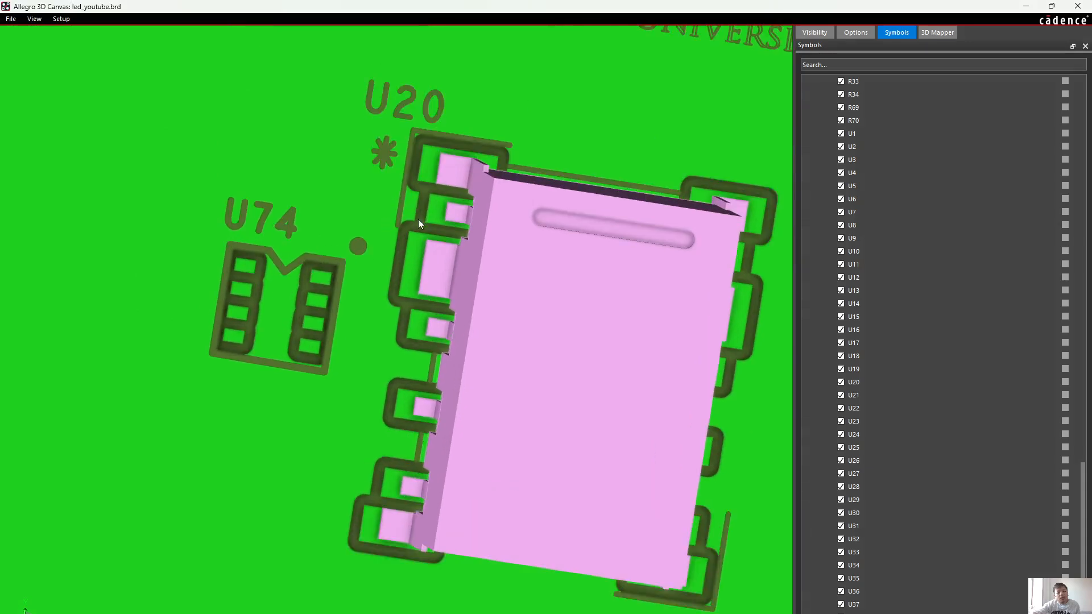
{"action": "scroll", "coordinate": [418, 223], "scroll_direction": "down", "scroll_amount": 1}
{"action": "scroll", "coordinate": [356, 259], "scroll_direction": "up", "scroll_amount": 2}
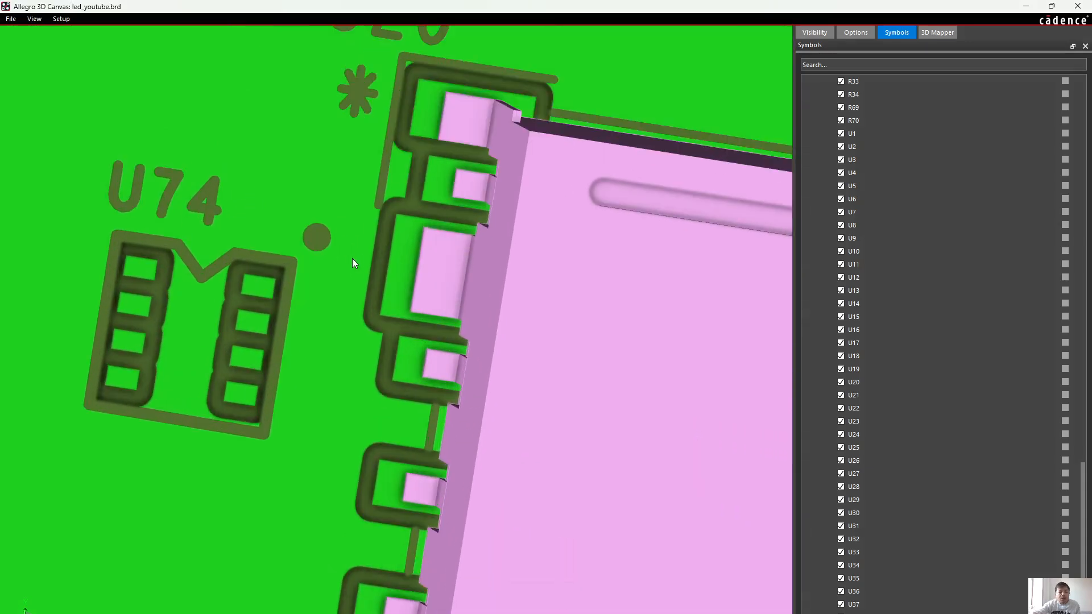
{"action": "scroll", "coordinate": [291, 196], "scroll_direction": "down", "scroll_amount": 2}
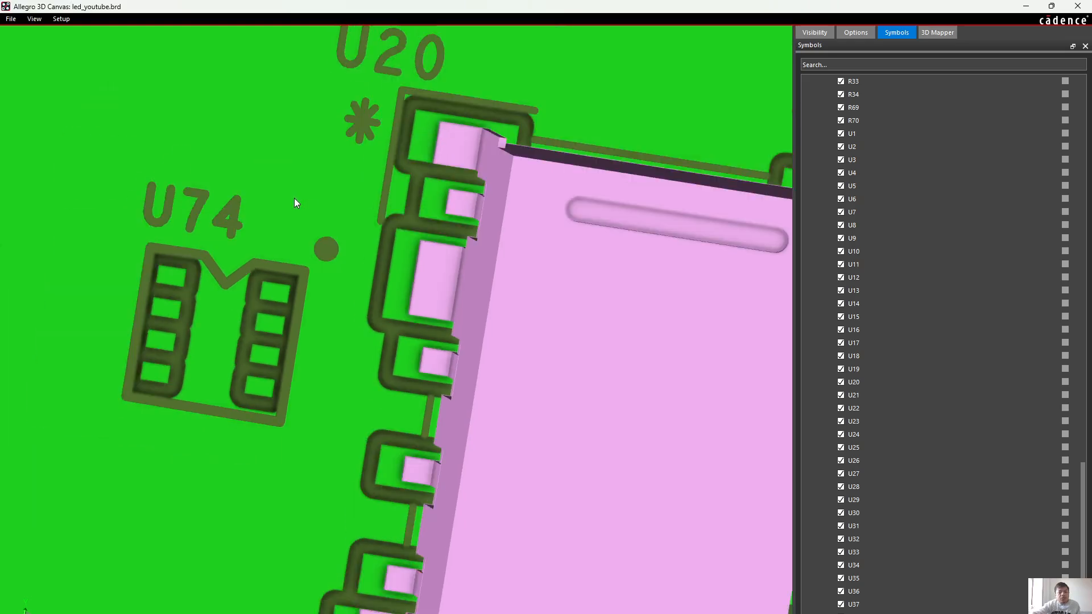
{"action": "middle_click_drag", "start_coordinate": [295, 198], "coordinate": [294, 254]}
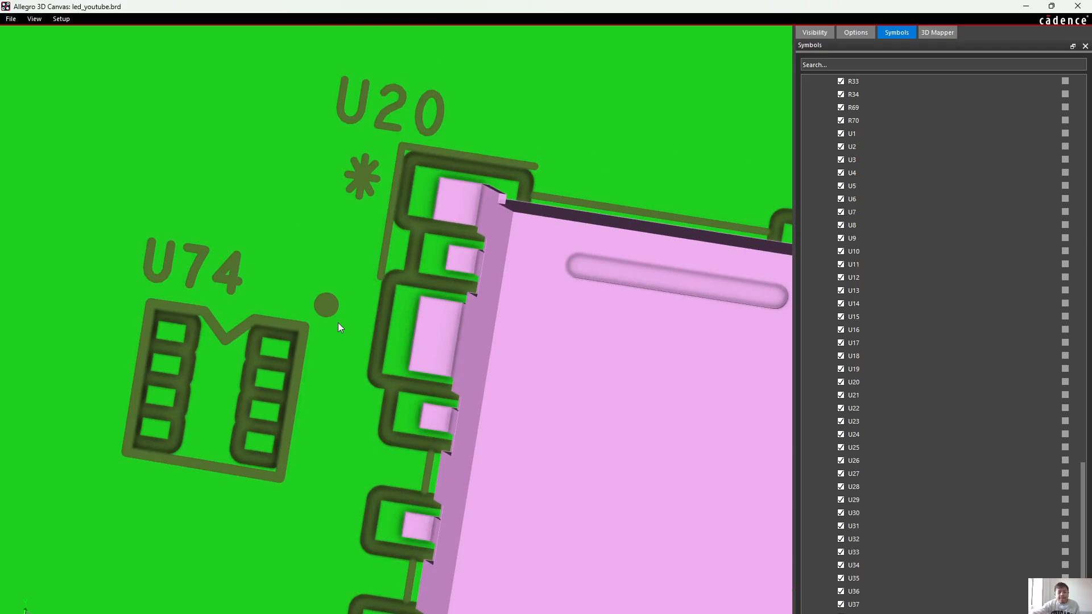
{"action": "middle_click_drag", "start_coordinate": [339, 312], "coordinate": [336, 309], "text": "shift"}
{"action": "scroll", "coordinate": [340, 306], "scroll_direction": "down", "scroll_amount": 1}
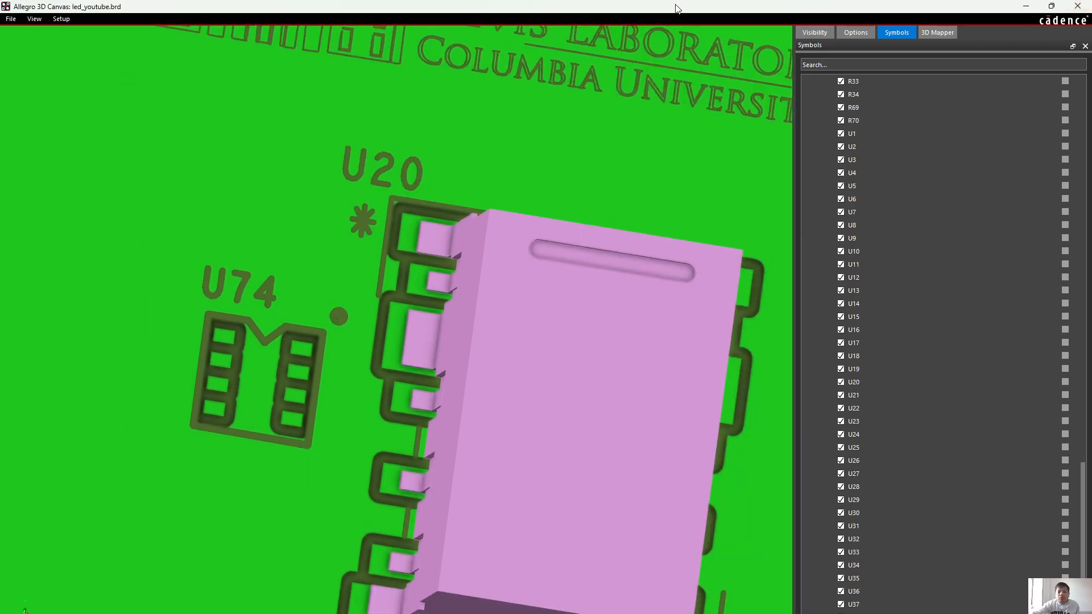
Close the 3D canvas and review the pin 1 corner of the RELAY_G6K-2F-RF-S_OMR footprint
{"action": "left_click_drag", "start_coordinate": [682, 7], "coordinate": [468, 208]}
{"action": "left_click", "coordinate": [726, 207]}
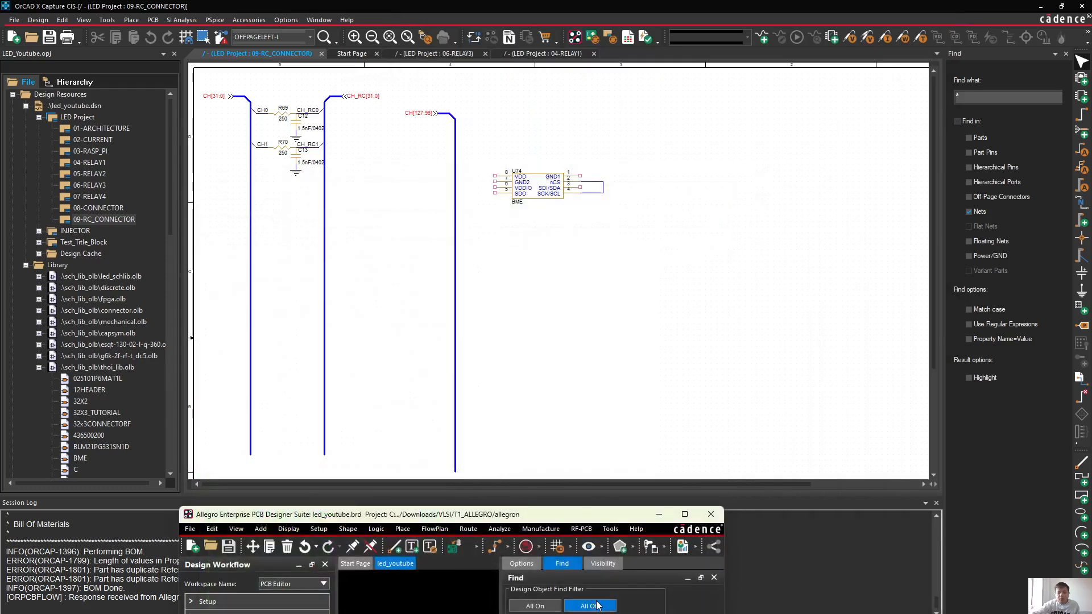
{"action": "mouse_move", "coordinate": [747, 613]}
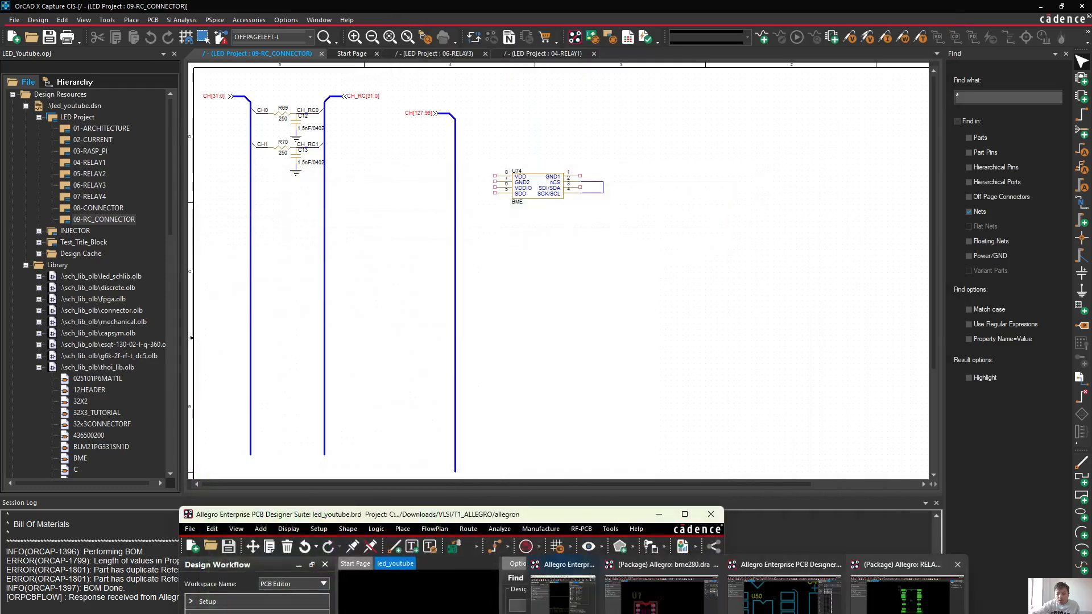
{"action": "left_click", "coordinate": [908, 594]}
{"action": "scroll", "coordinate": [505, 110], "scroll_direction": "up", "scroll_amount": 2}
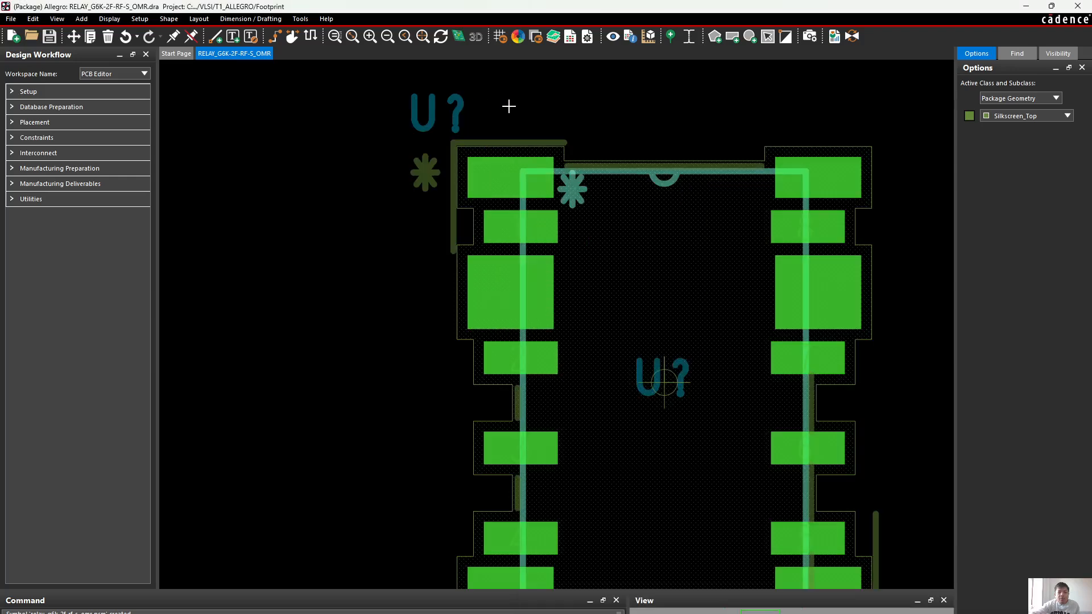
{"action": "scroll", "coordinate": [508, 107], "scroll_direction": "down", "scroll_amount": 1}
{"action": "middle_click_drag", "start_coordinate": [518, 107], "coordinate": [513, 107]}
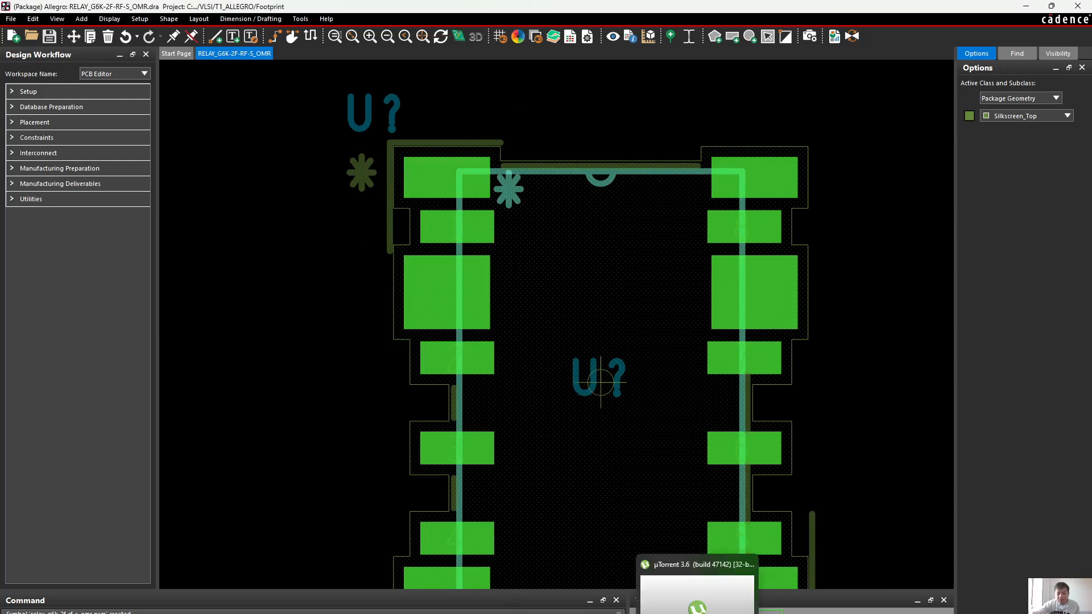
Switch to the bme280 footprint and hide its Place_Bound_Top layer
{"action": "left_click", "coordinate": [683, 575]}
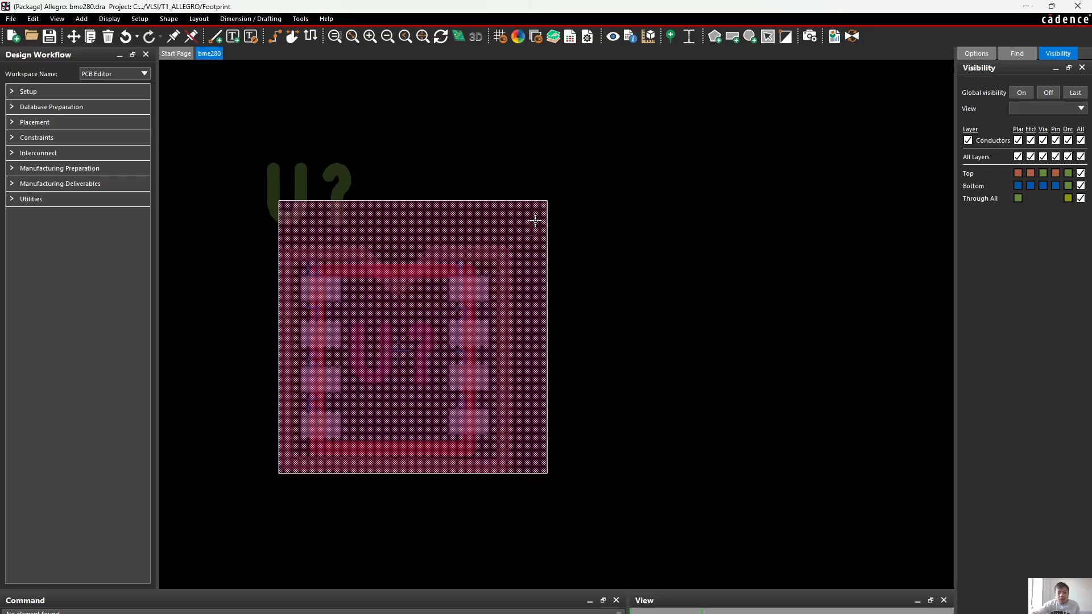
{"action": "left_click", "coordinate": [977, 53]}
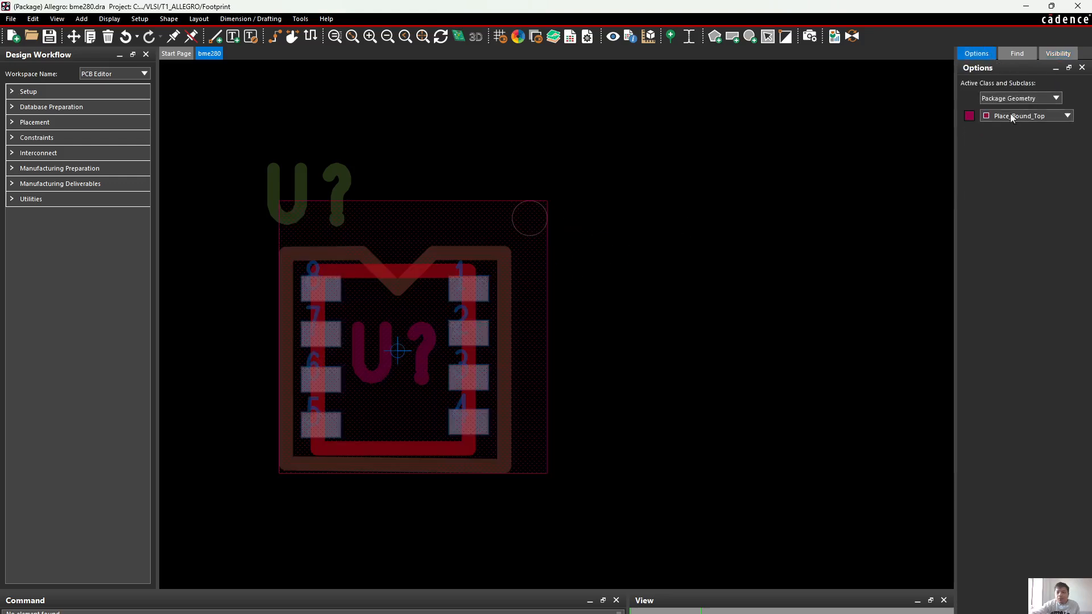
{"action": "left_click", "coordinate": [972, 117]}
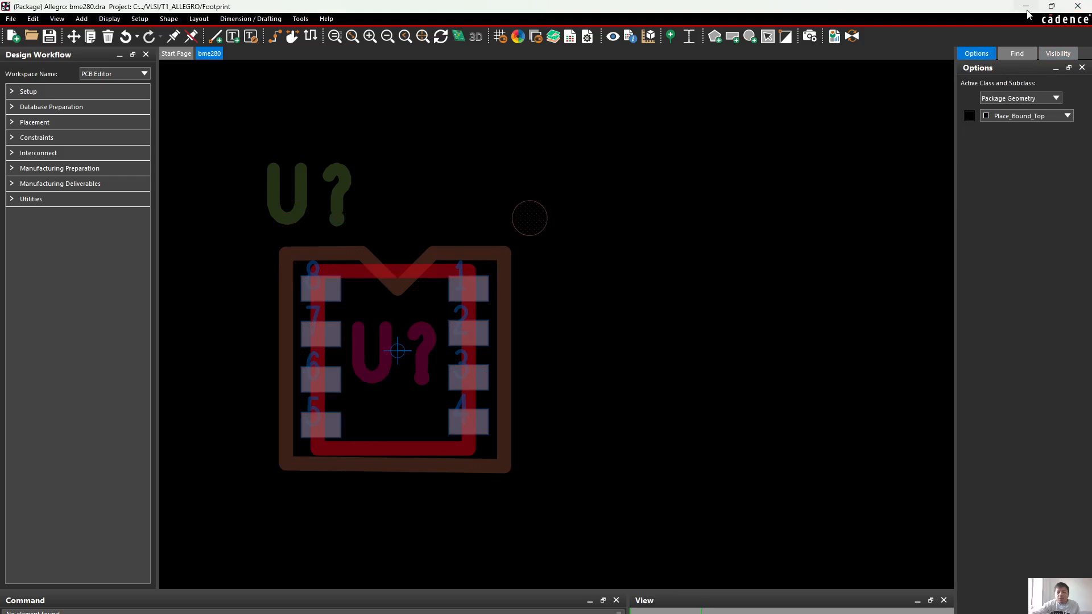
Look up the element details of the pin 1 circle in the bme280 footprint, including its layer and radius
{"action": "left_click", "coordinate": [540, 231]}
{"action": "right_click", "coordinate": [539, 230]}
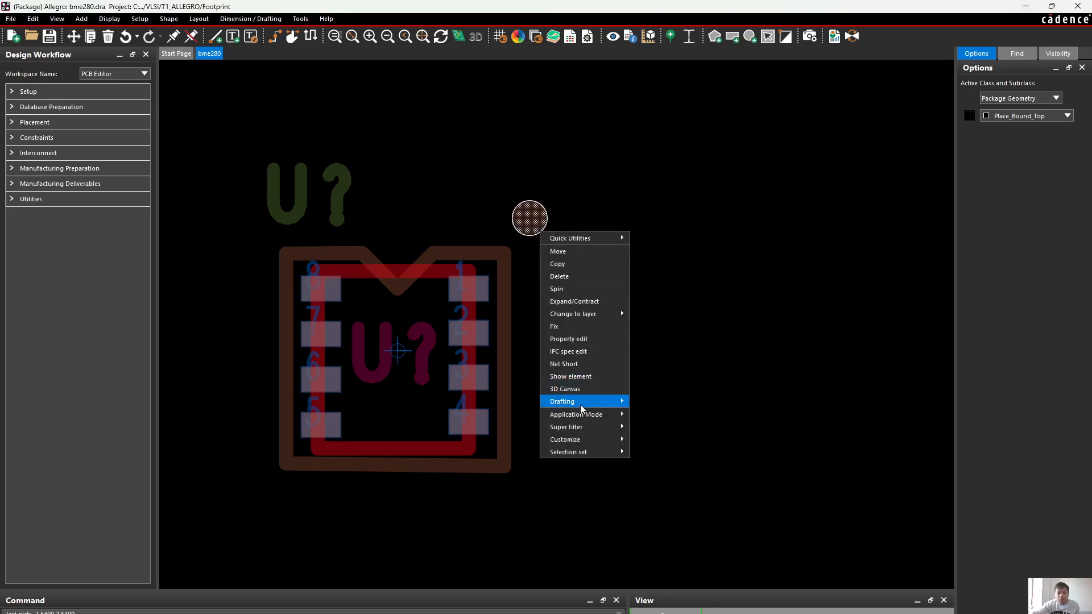
{"action": "mouse_move", "coordinate": [583, 420]}
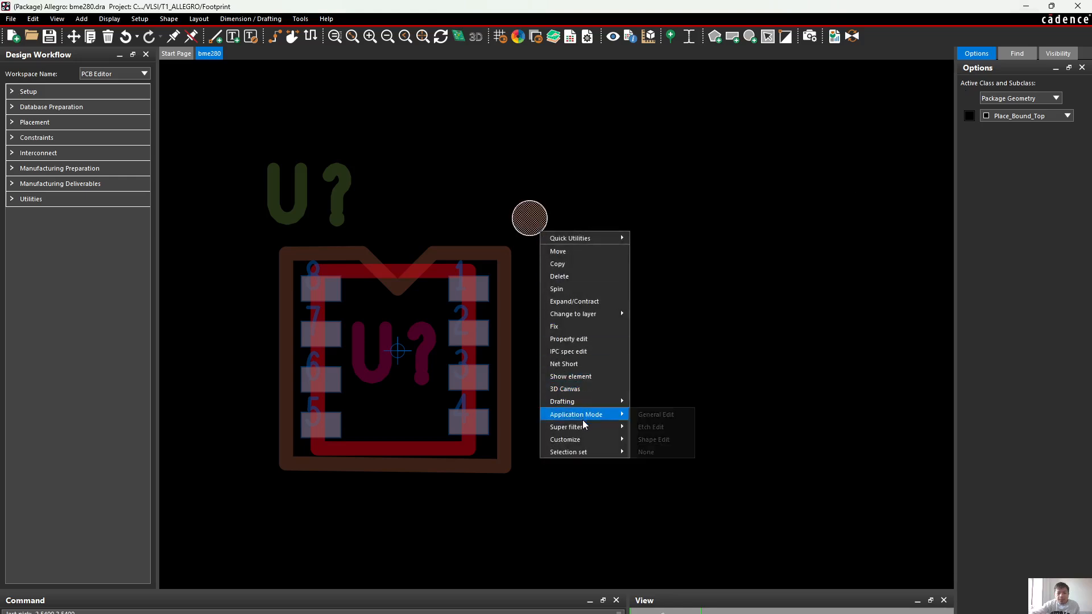
{"action": "left_click", "coordinate": [577, 376]}
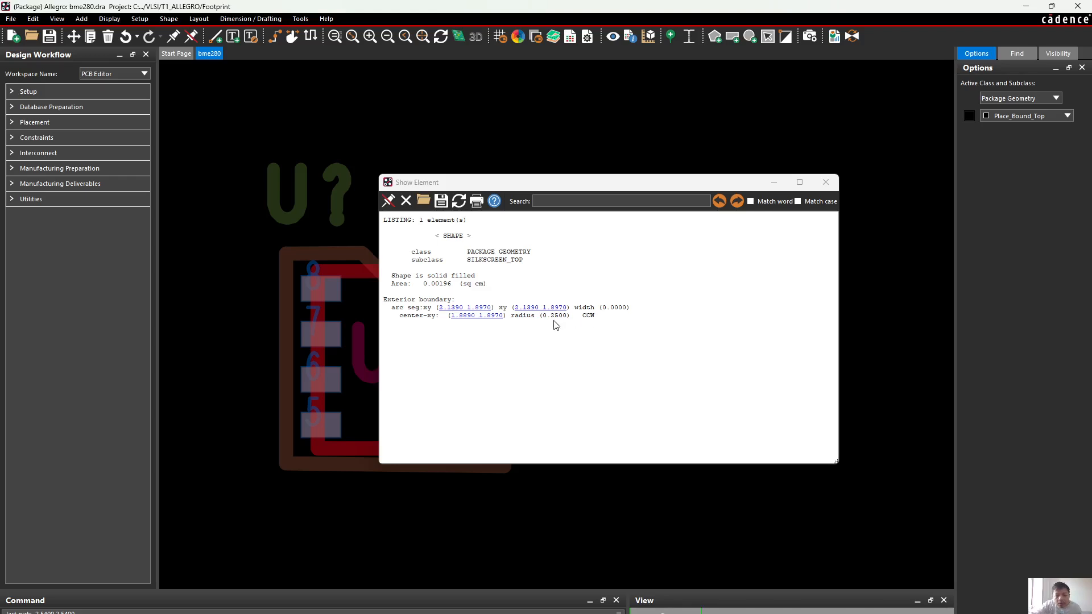
{"action": "left_click", "coordinate": [826, 183]}
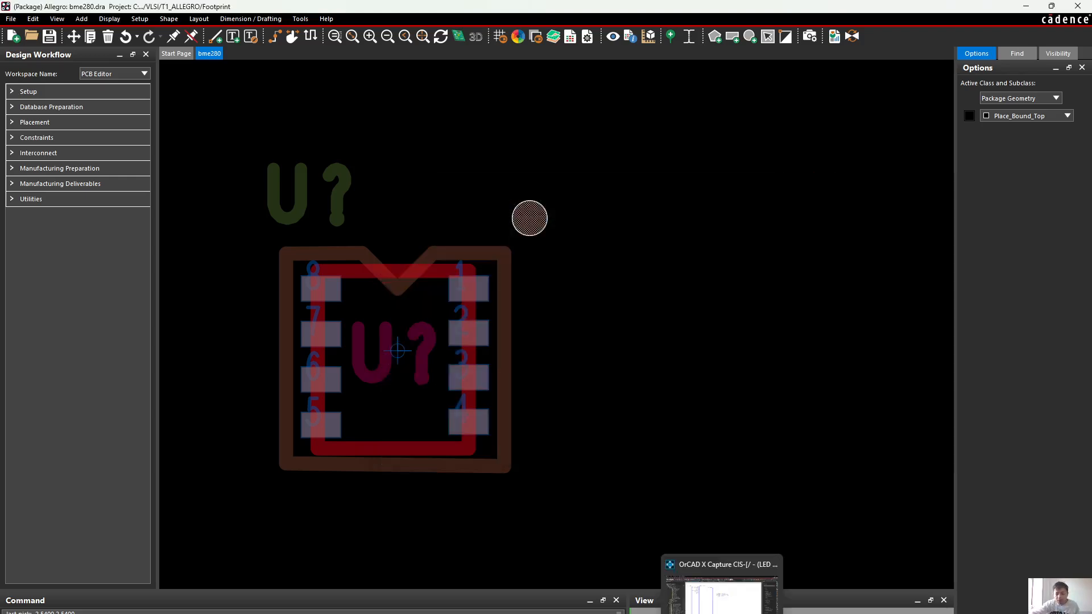
Examine the pin 1 circle beside U50 and the other pin 1 markings on the RPC-DAQ board's top silkscreen
{"action": "left_click", "coordinate": [775, 608]}
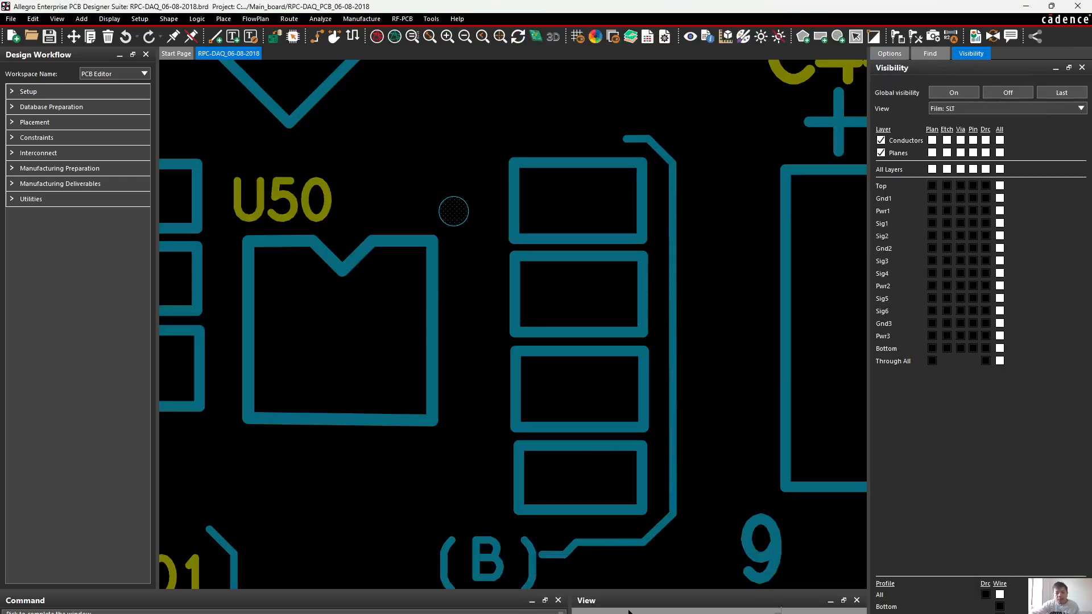
{"action": "scroll", "coordinate": [597, 439], "scroll_direction": "down", "scroll_amount": 2}
{"action": "middle_click_drag", "start_coordinate": [549, 470], "coordinate": [595, 444]}
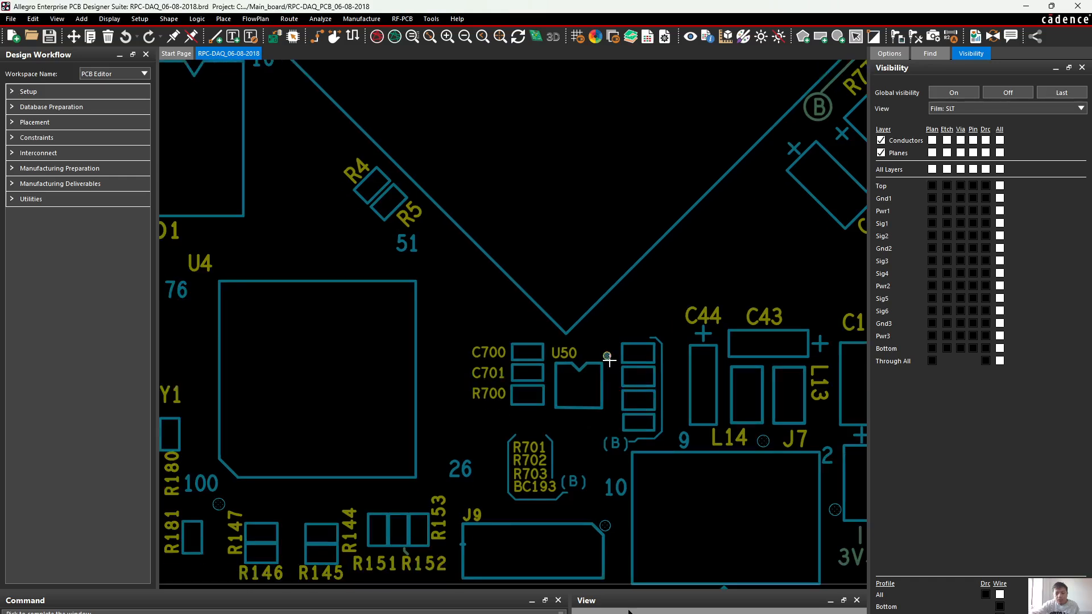
{"action": "scroll", "coordinate": [734, 489], "scroll_direction": "down", "scroll_amount": 3}
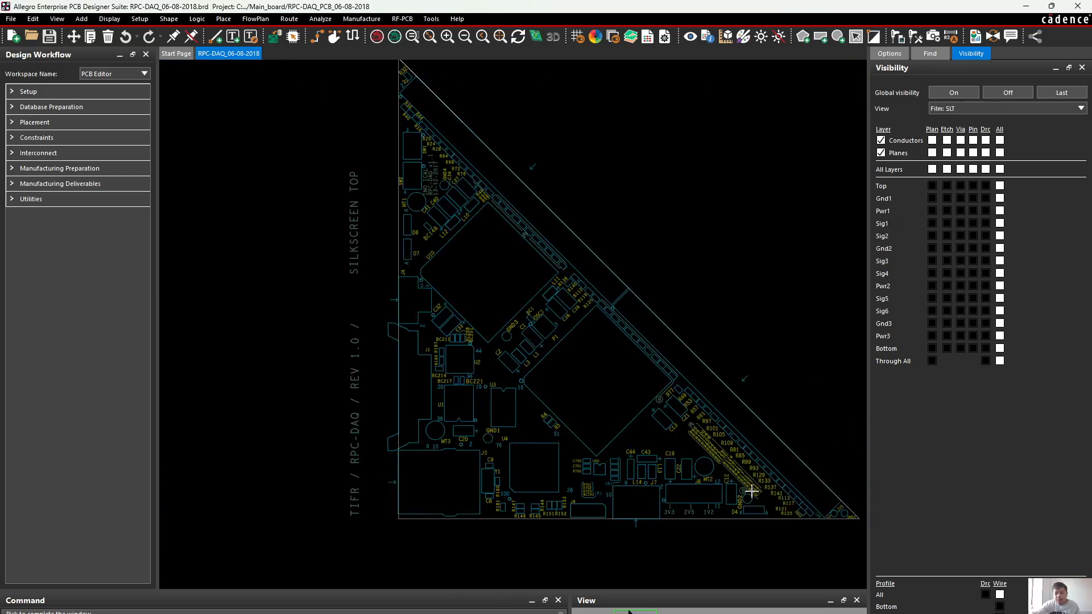
{"action": "scroll", "coordinate": [721, 472], "scroll_direction": "up", "scroll_amount": 2}
{"action": "scroll", "coordinate": [449, 467], "scroll_direction": "up", "scroll_amount": 2}
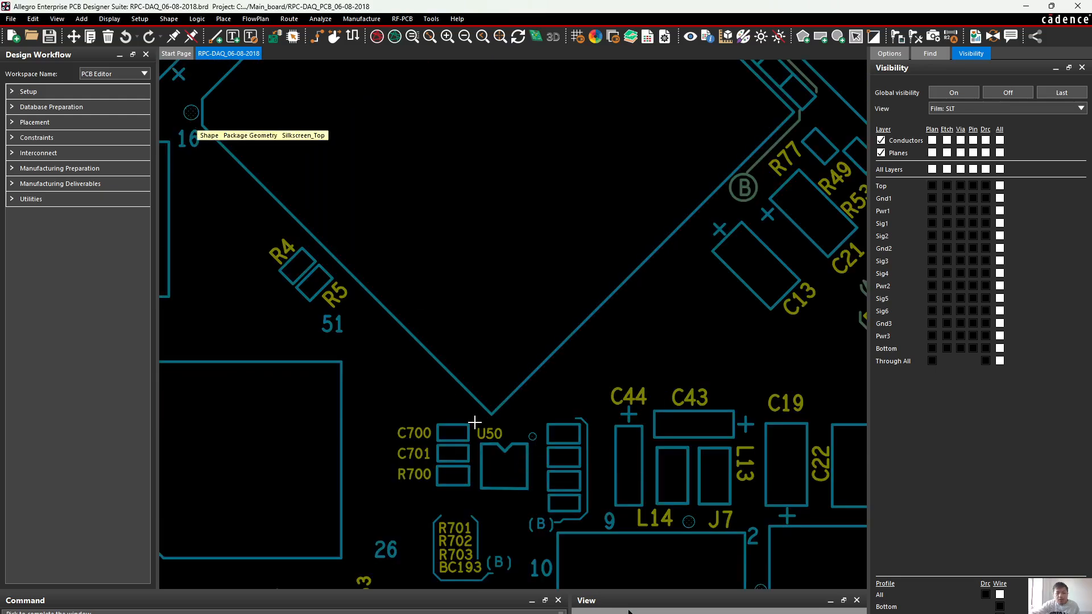
{"action": "scroll", "coordinate": [504, 440], "scroll_direction": "down", "scroll_amount": 3}
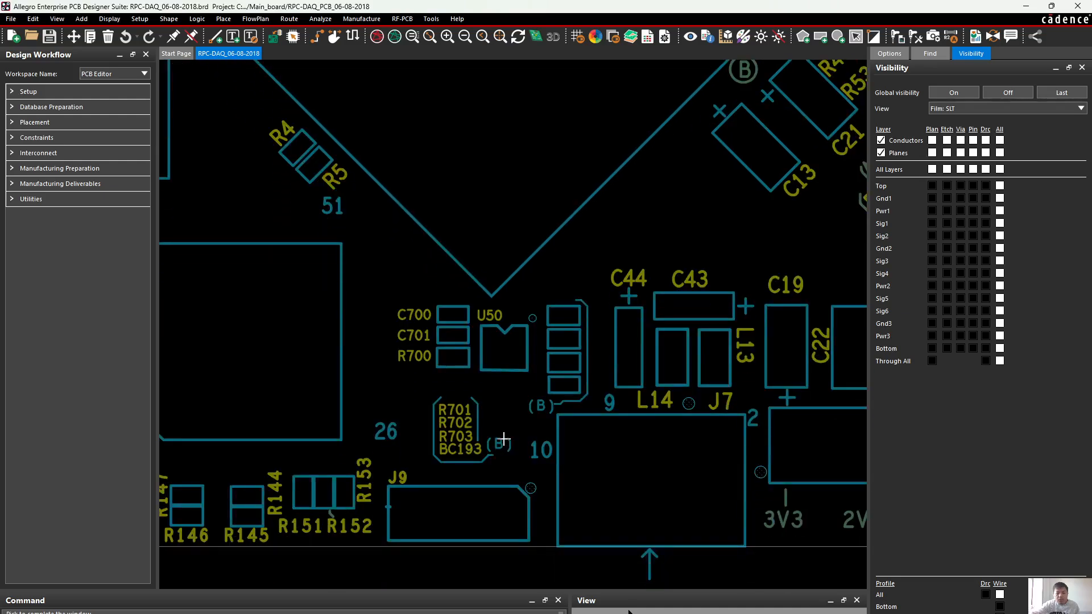
{"action": "left_click", "coordinate": [1026, 6]}
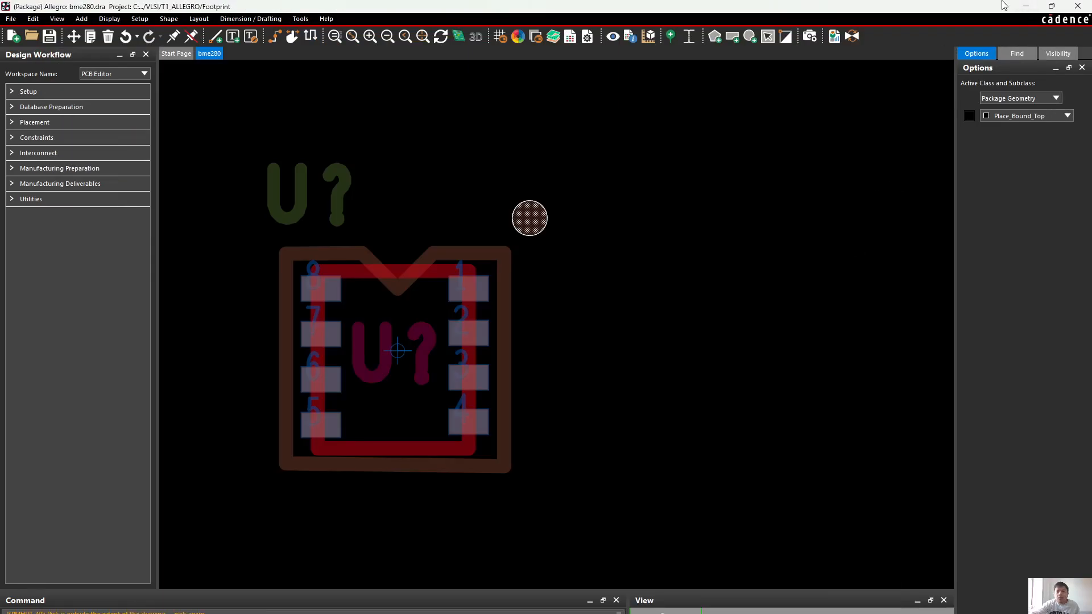
Return to the RELAY_G6K-2F-RF-S_OMR footprint and prepare a circular Silkscreen_Top shape using Place Circle with a 0.25 mm radius
{"action": "left_click", "coordinate": [1026, 6]}
{"action": "scroll", "coordinate": [845, 168], "scroll_direction": "down", "scroll_amount": 1}
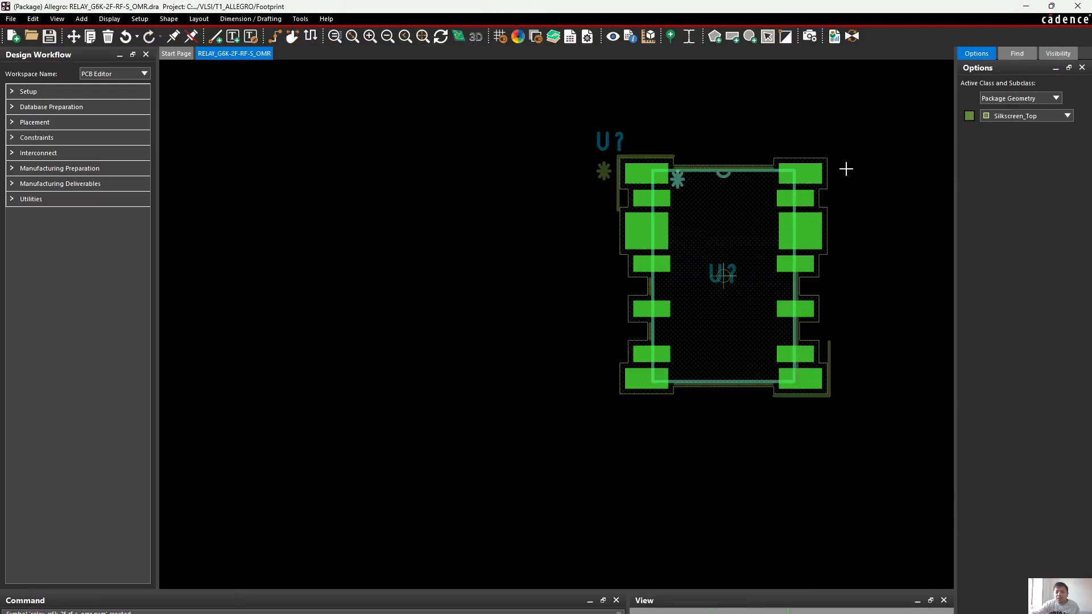
{"action": "scroll", "coordinate": [868, 179], "scroll_direction": "up", "scroll_amount": 1}
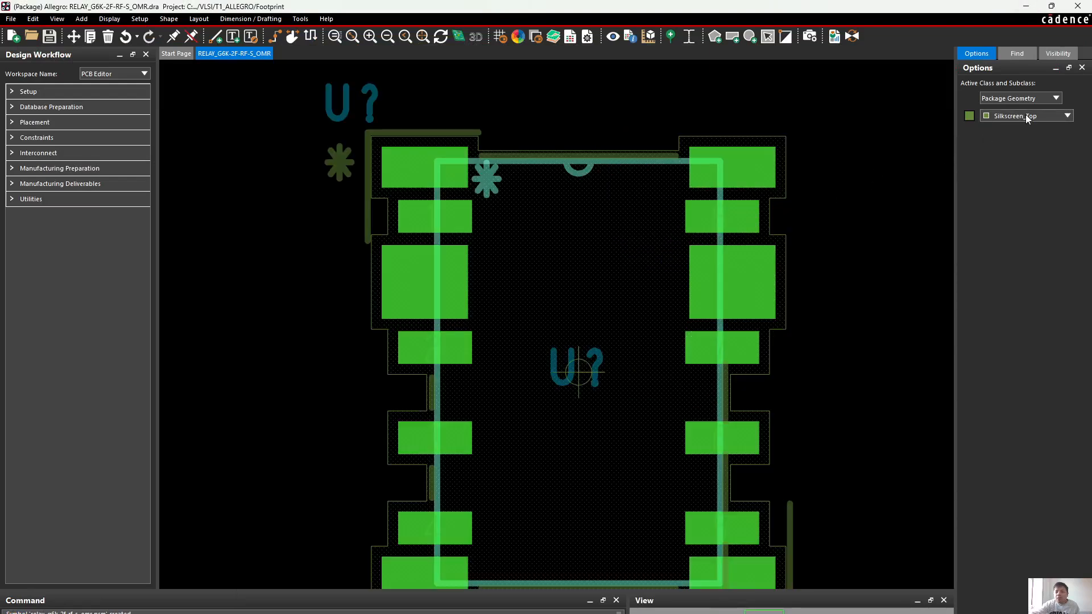
{"action": "left_click", "coordinate": [750, 38]}
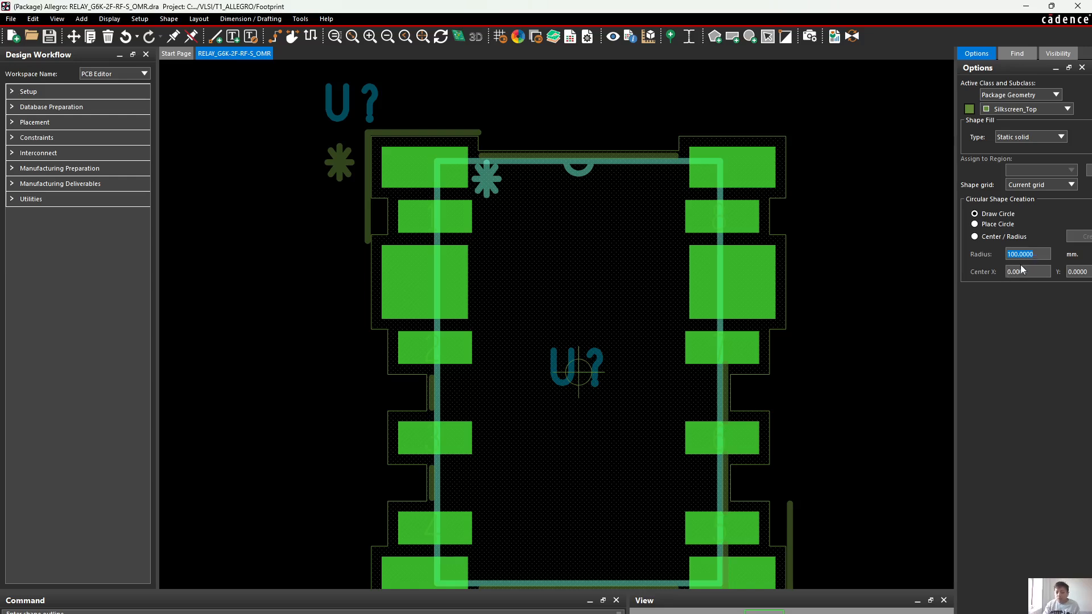
{"action": "left_click", "coordinate": [976, 224]}
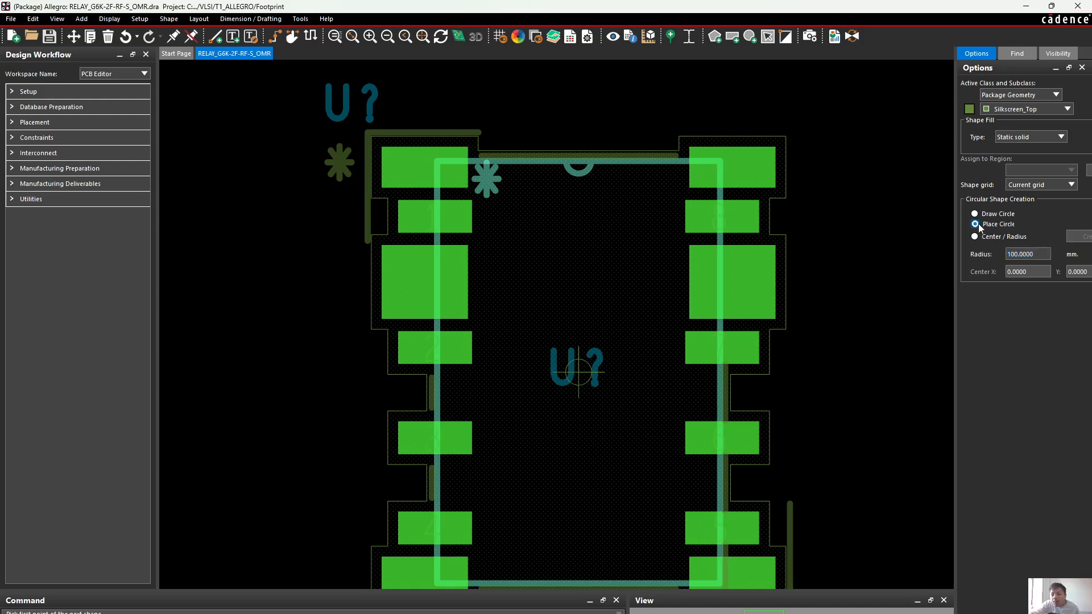
{"action": "left_click", "coordinate": [1039, 255]}
{"action": "key", "text": "BackSpace"}
{"action": "key", "text": "BackSpace"}
{"action": "key", "text": "BackSpace"}
{"action": "key", "text": "BackSpace"}
{"action": "key", "text": "BackSpace"}
{"action": "key", "text": "BackSpace"}
{"action": "key", "text": "BackSpace"}
{"action": "key", "text": "BackSpace"}
{"action": "type", "text": "0."}
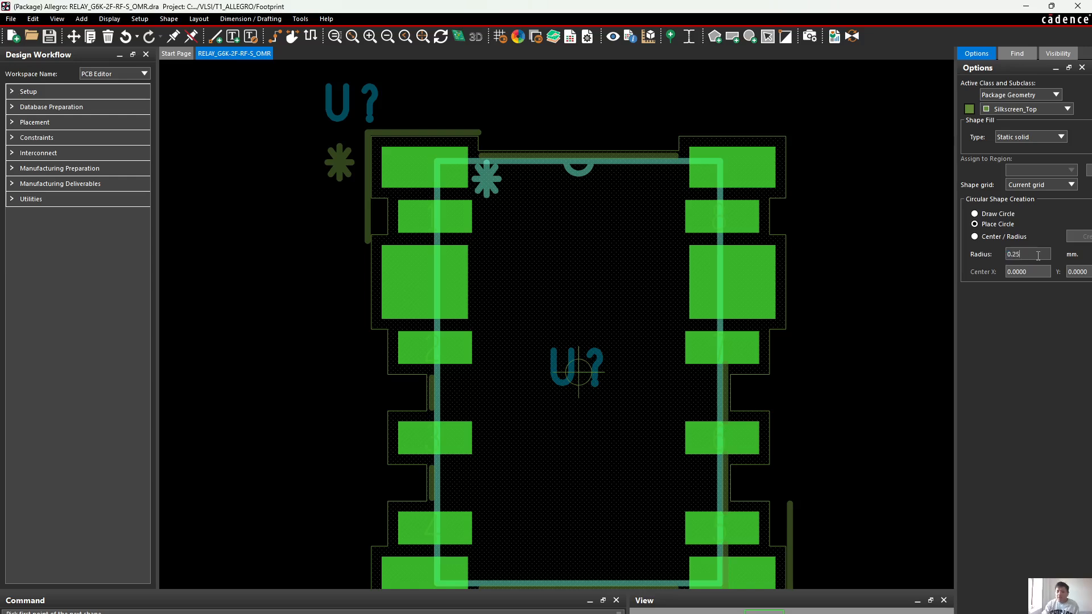
{"action": "type", "text": "25"}
{"action": "key", "text": "Return"}
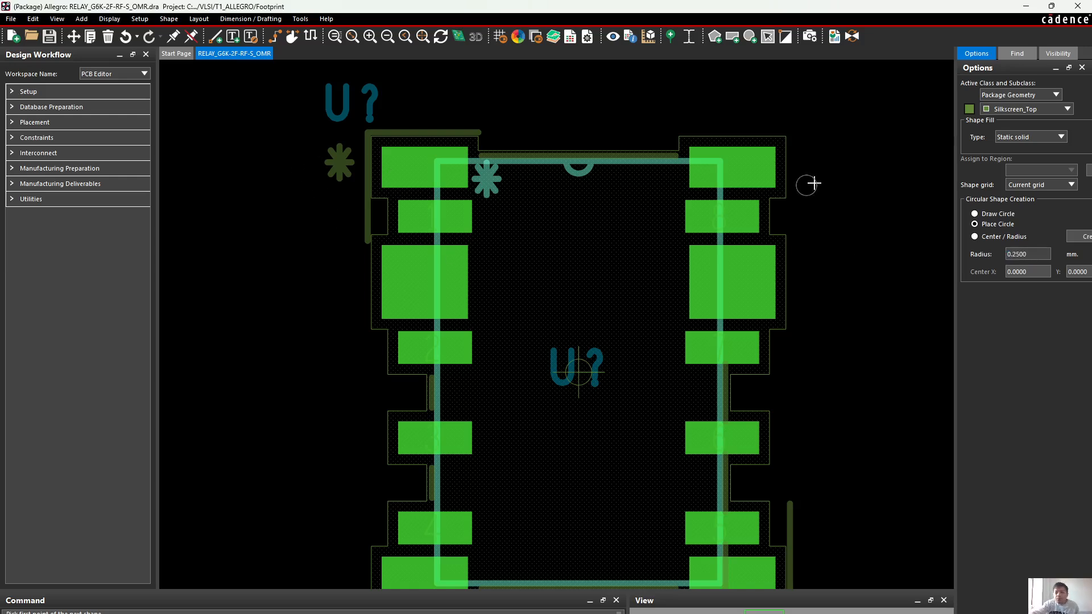
Keep the static solid fill and place the circle just outside the silkscreen asterisk near pin 1
{"action": "left_click", "coordinate": [1022, 137]}
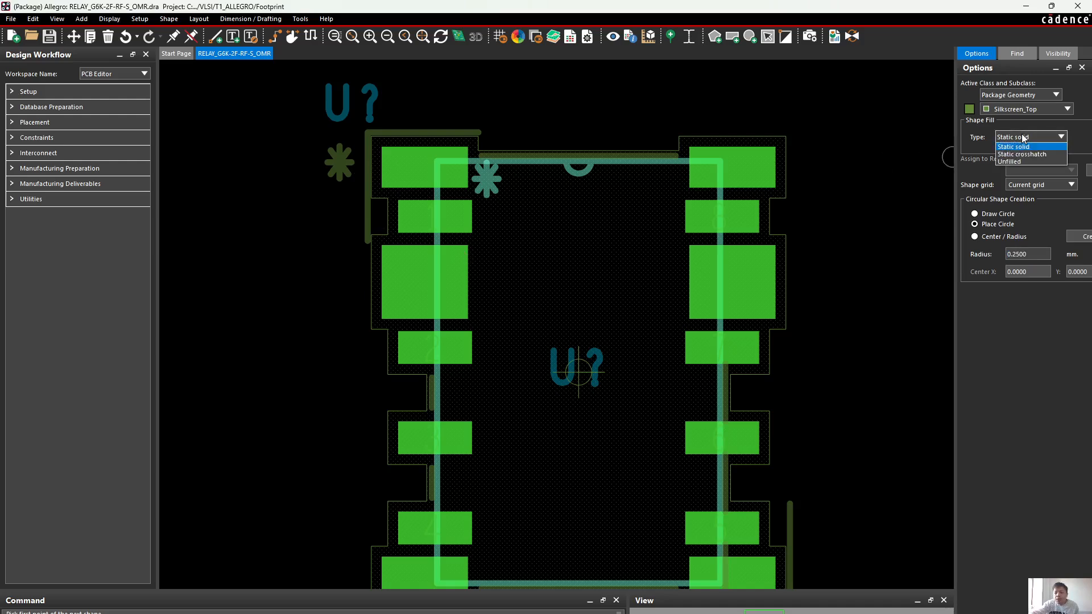
{"action": "left_click", "coordinate": [1022, 146]}
{"action": "left_click", "coordinate": [290, 154]}
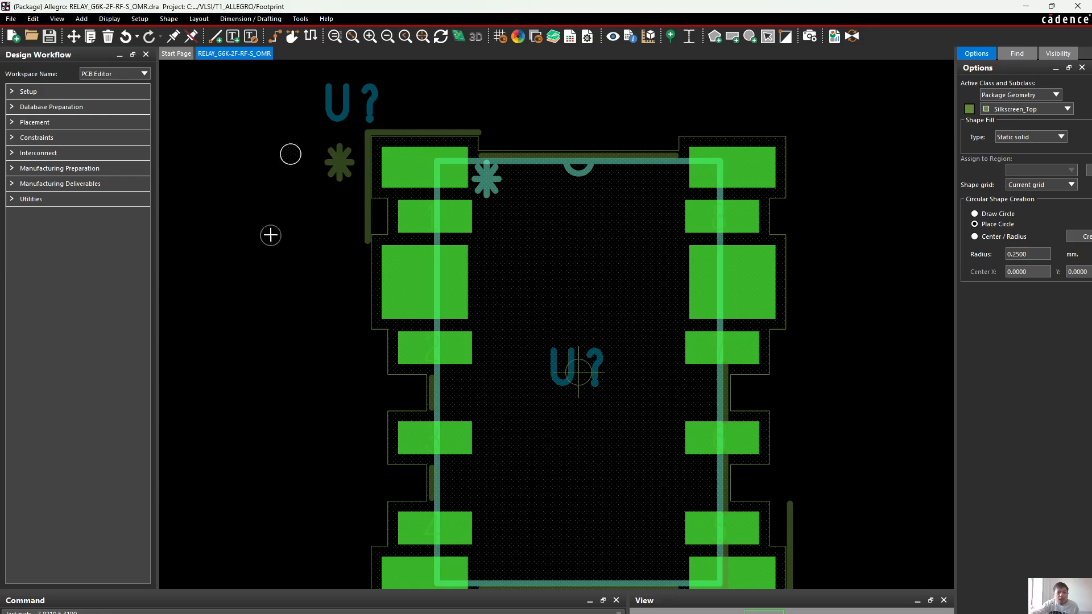
{"action": "right_click", "coordinate": [268, 220]}
{"action": "left_click", "coordinate": [286, 226]}
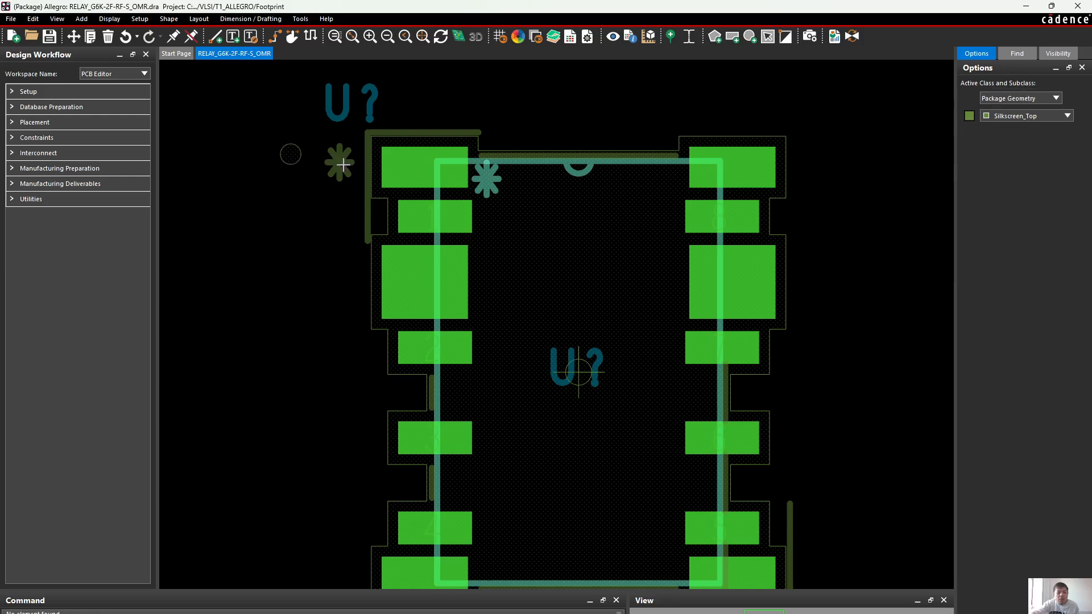
Delete the Silkscreen_Top asterisk outside the pin 1 corner and save the footprint, overwriting the existing file
{"action": "right_click", "coordinate": [303, 198]}
{"action": "left_click", "coordinate": [348, 155]}
{"action": "left_click", "coordinate": [1017, 54]}
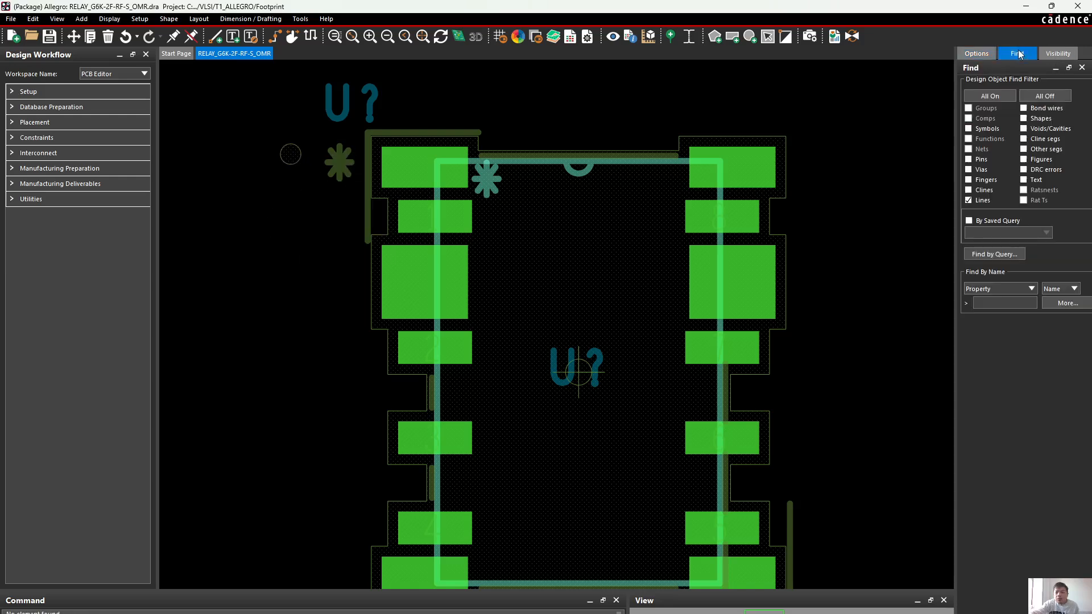
{"action": "left_click", "coordinate": [344, 164]}
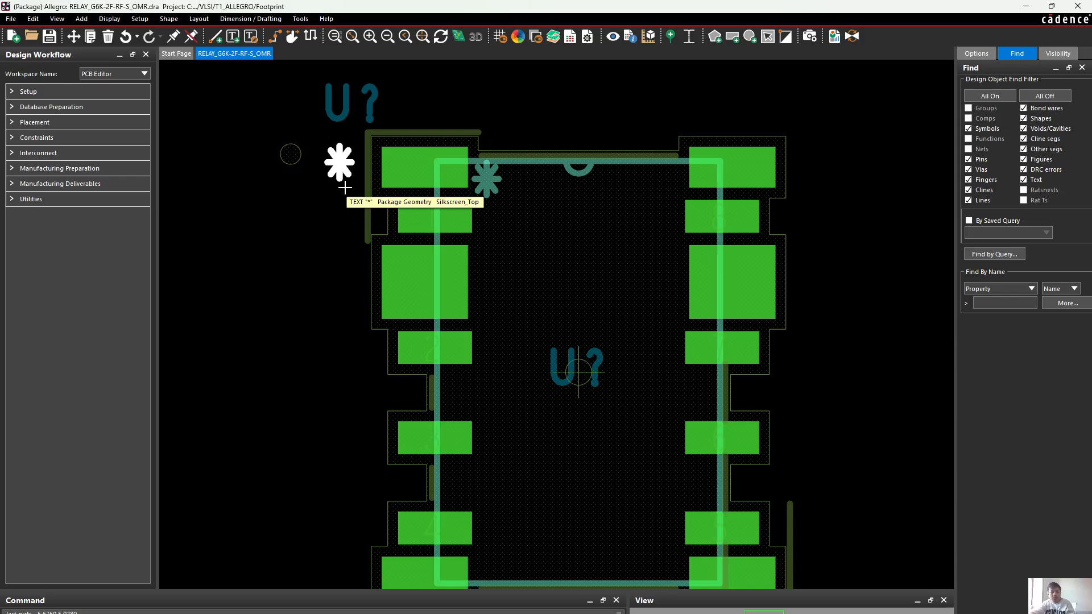
{"action": "left_click", "coordinate": [108, 37]}
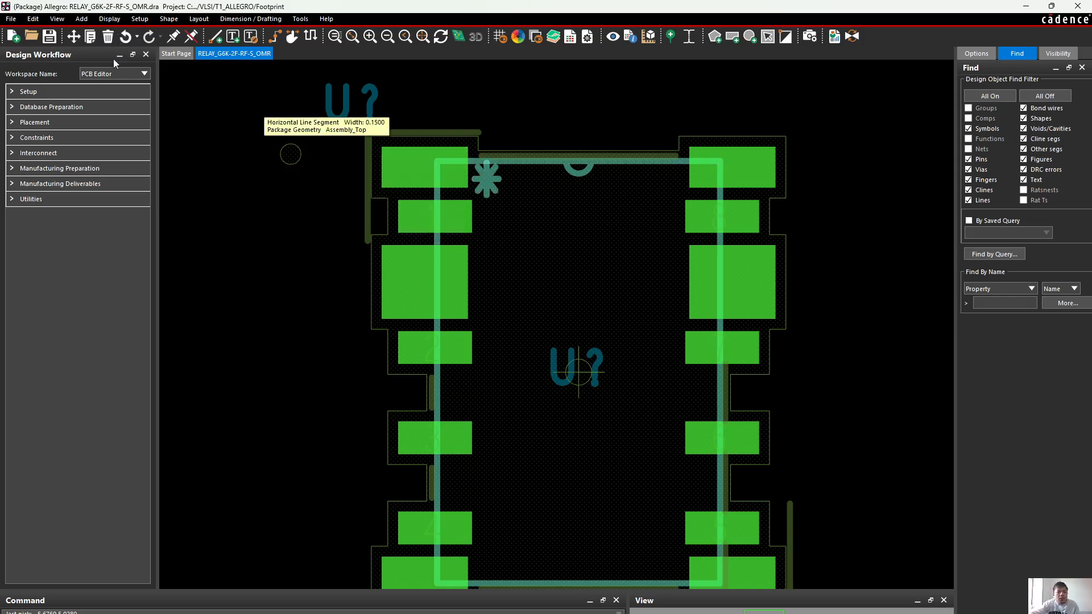
{"action": "left_click", "coordinate": [49, 36]}
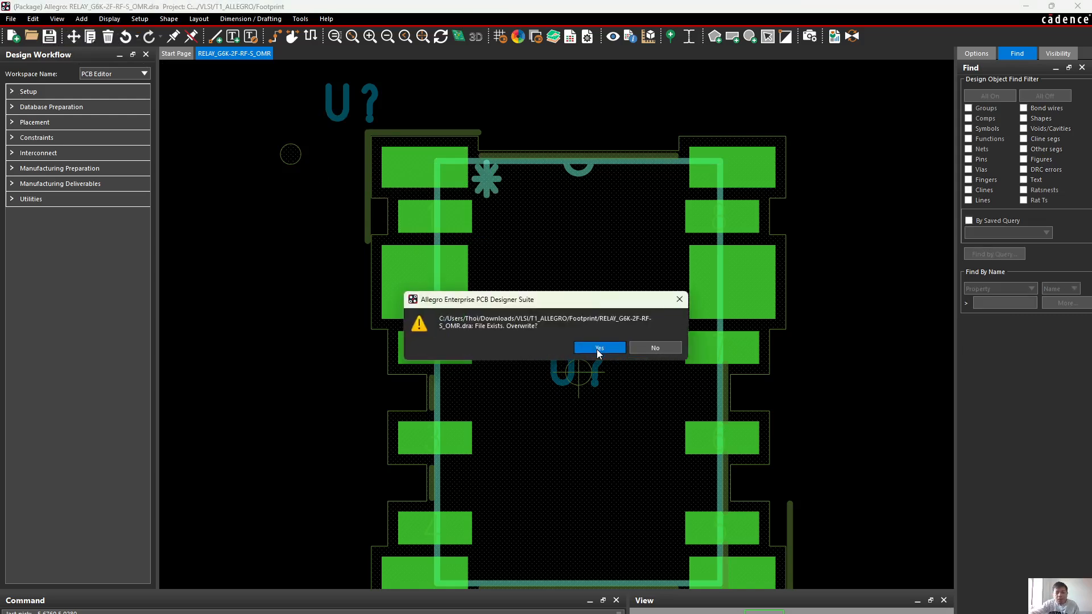
{"action": "left_click", "coordinate": [589, 349]}
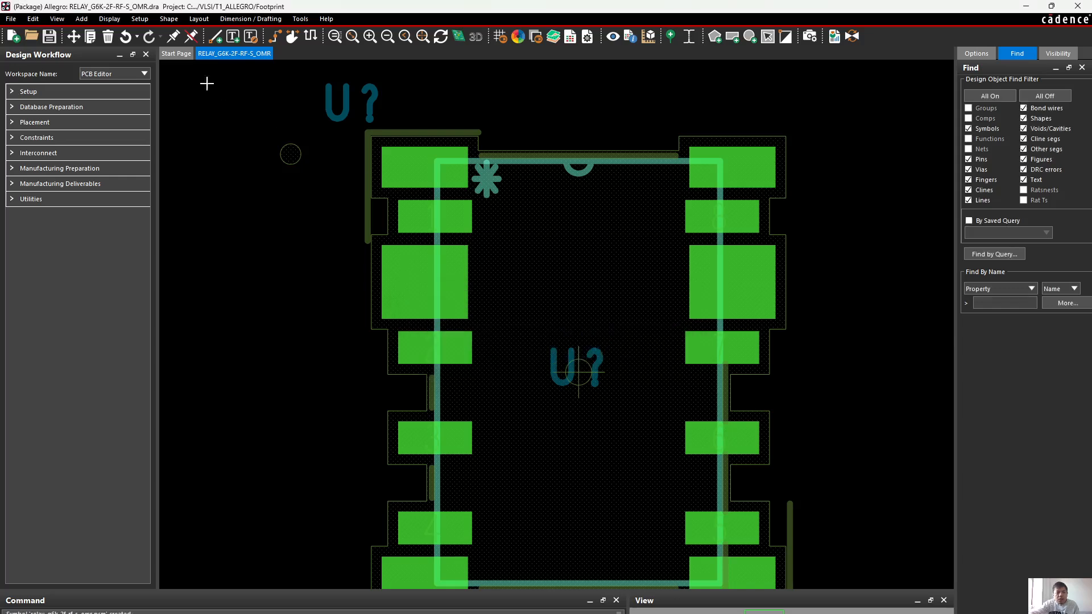
Move the silkscreen circle closer to the pin 1 corner line and save the footprint over the existing file
{"action": "left_click", "coordinate": [73, 36]}
{"action": "left_click", "coordinate": [290, 155]}
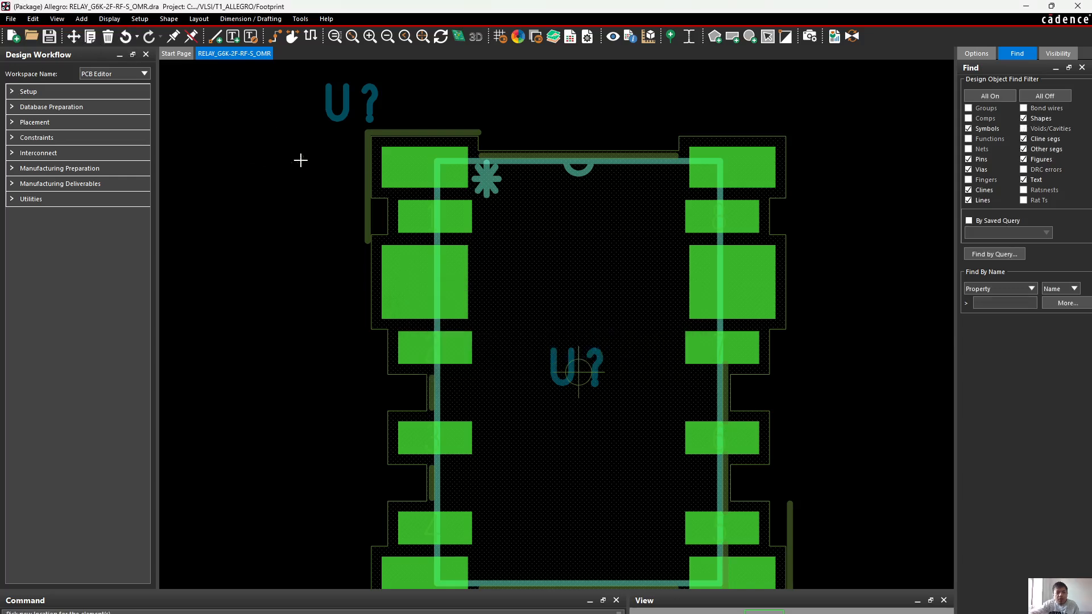
{"action": "left_click", "coordinate": [343, 169]}
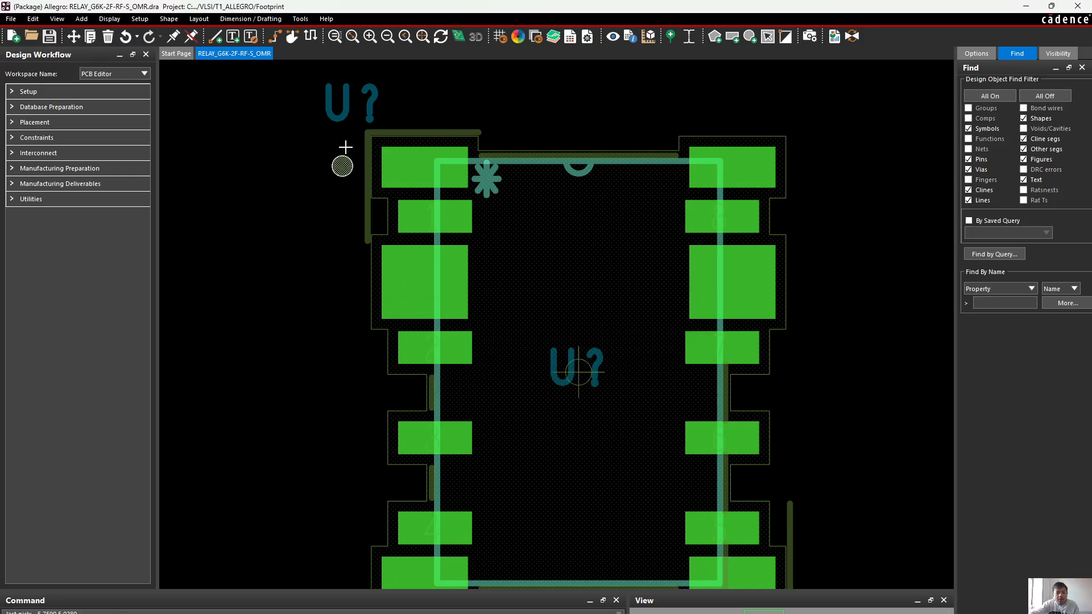
{"action": "left_click", "coordinate": [50, 37]}
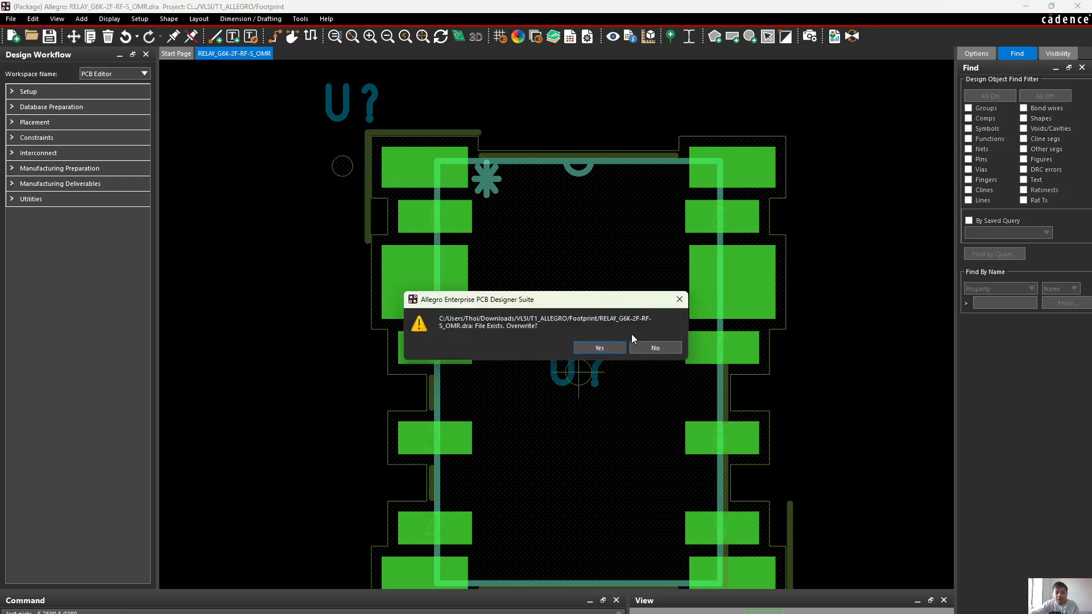
{"action": "left_click", "coordinate": [594, 345]}
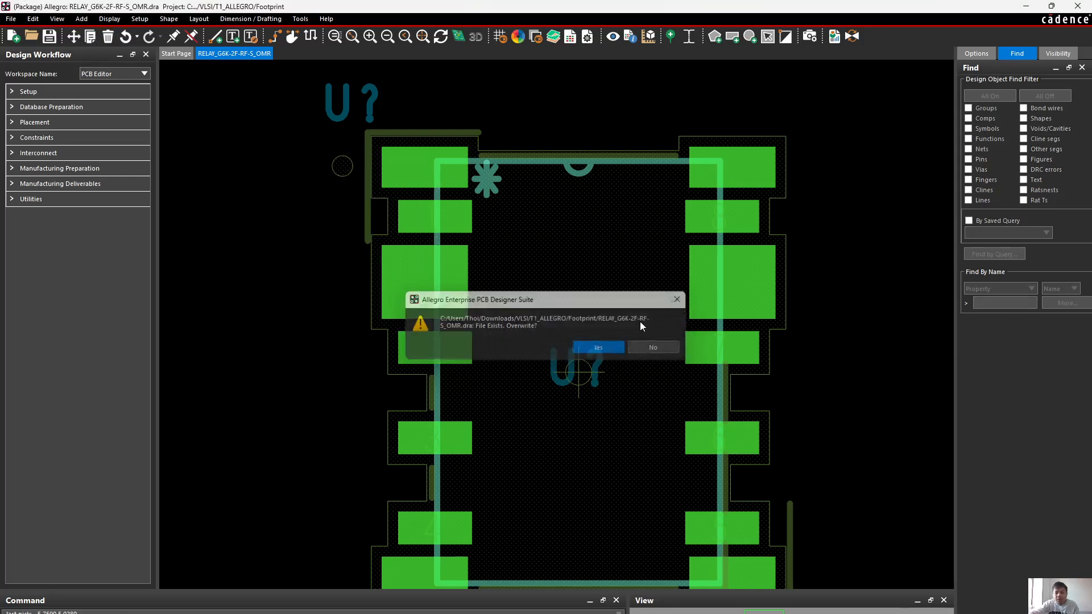
Switch from the relay footprint to the led_youtube board in the PCB editor
{"action": "left_click", "coordinate": [1026, 6]}
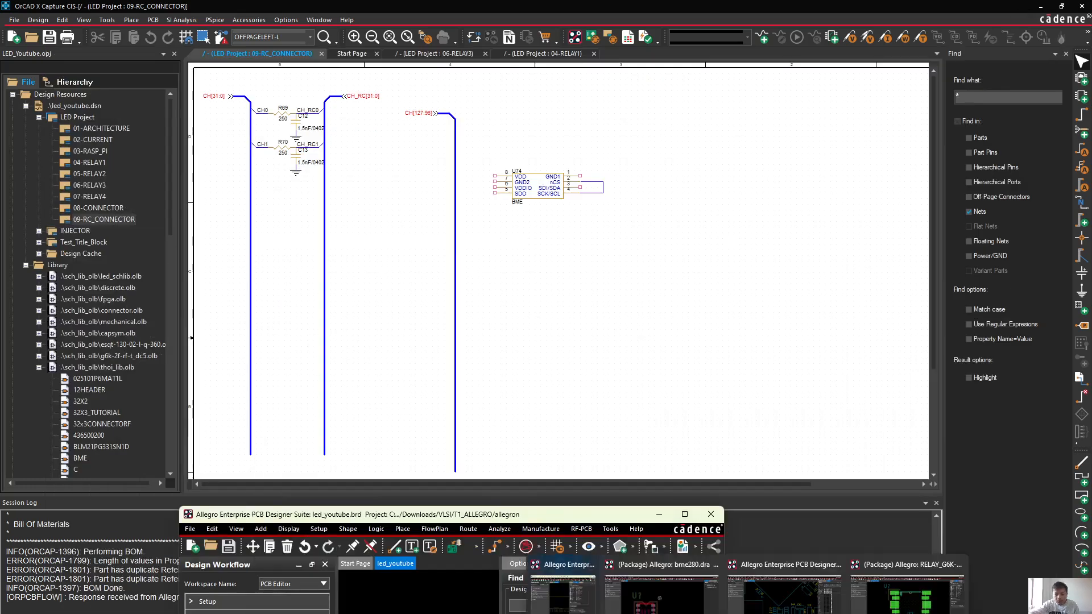
{"action": "mouse_move", "coordinate": [747, 613]}
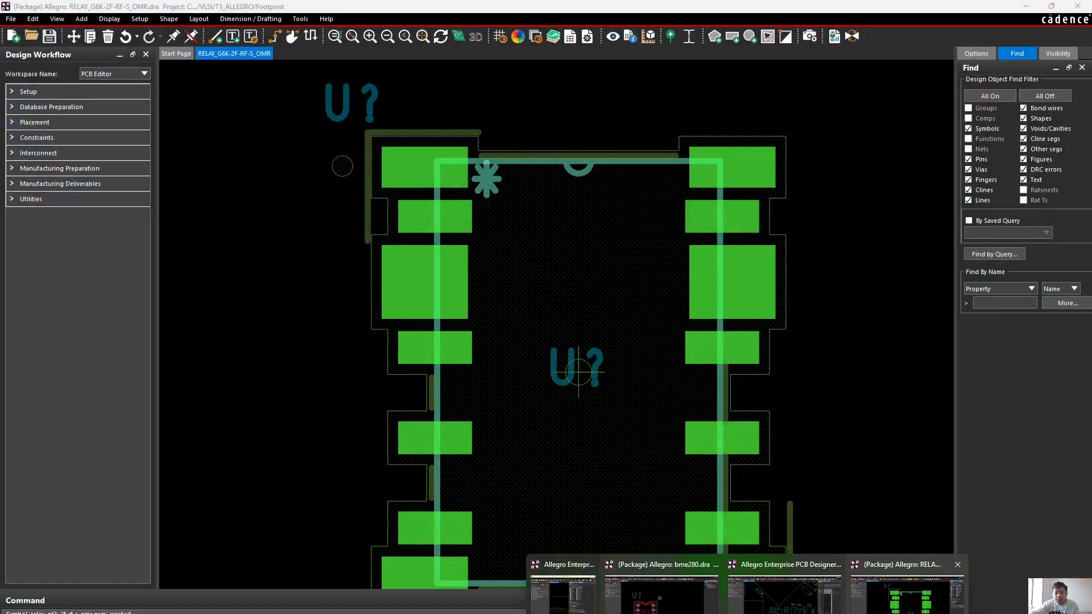
{"action": "left_click", "coordinate": [907, 592]}
{"action": "scroll", "coordinate": [626, 308], "scroll_direction": "down", "scroll_amount": 2}
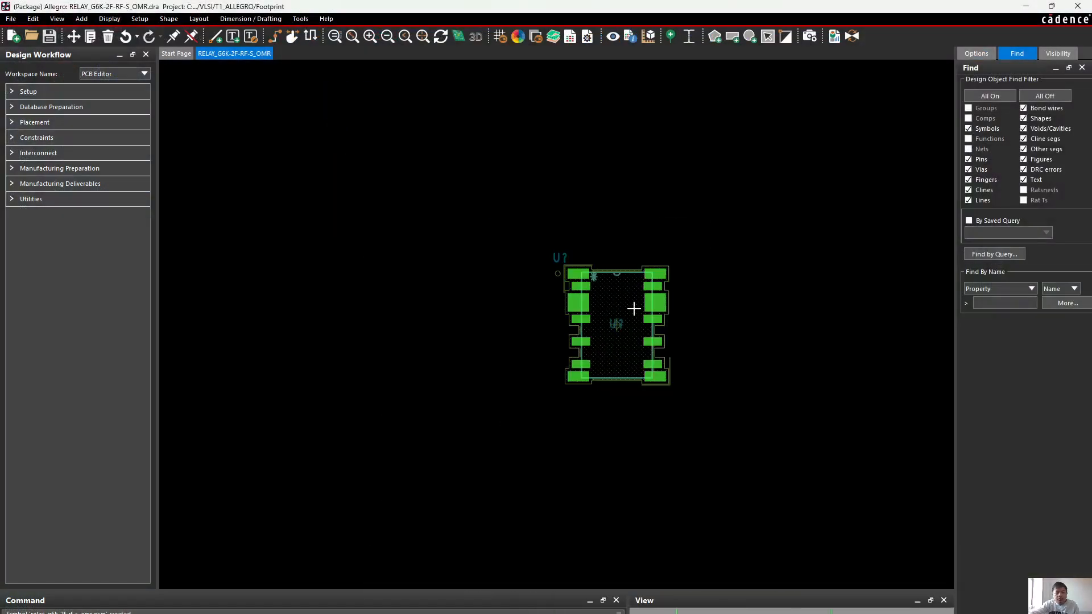
{"action": "scroll", "coordinate": [633, 309], "scroll_direction": "up", "scroll_amount": 2}
{"action": "mouse_move", "coordinate": [722, 613]}
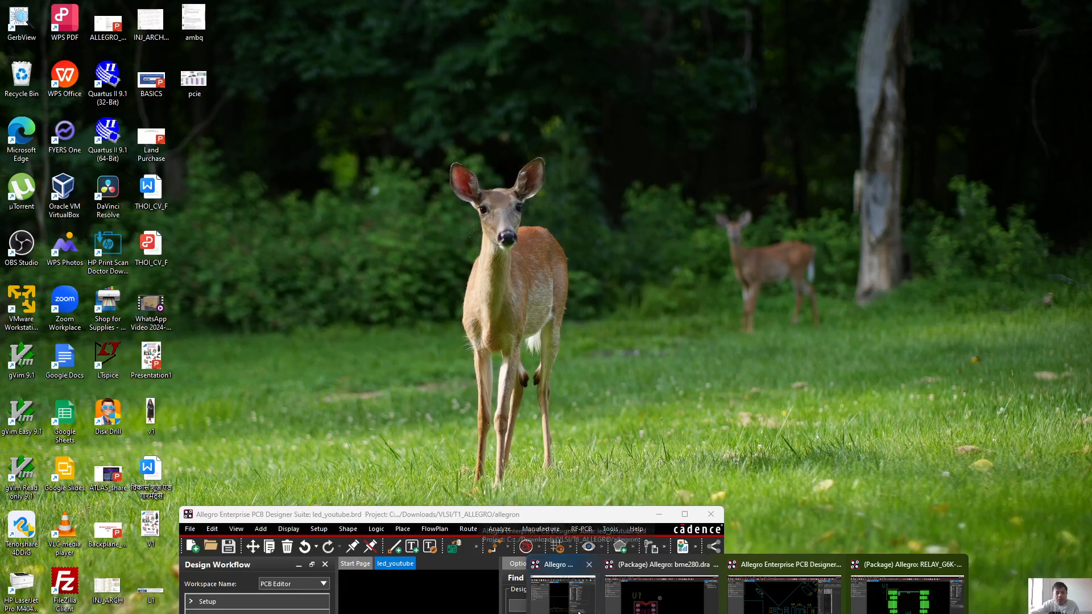
{"action": "left_click", "coordinate": [579, 612]}
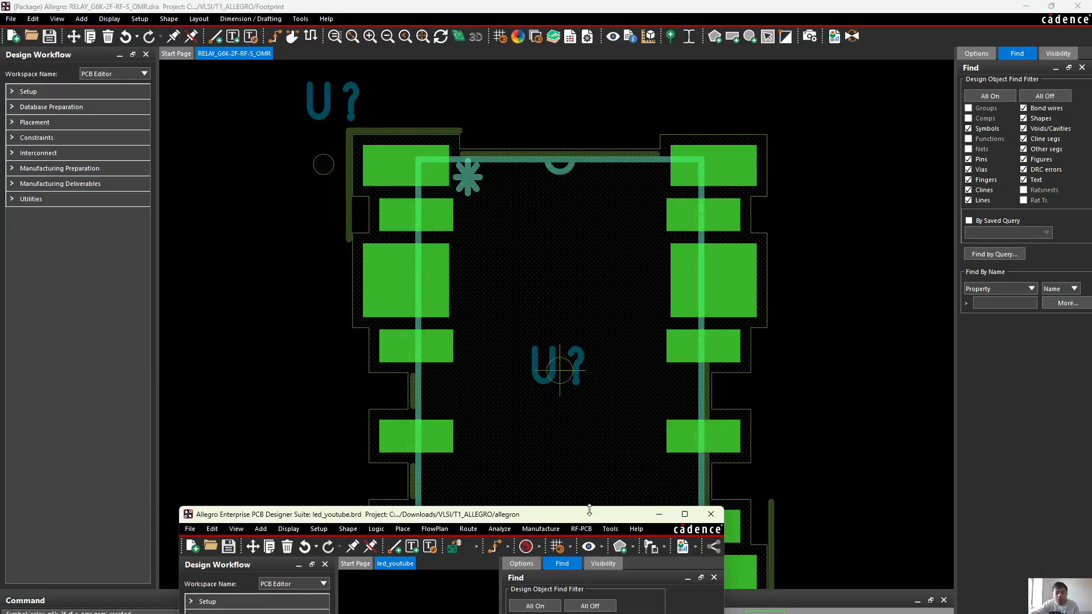
Start updating the board's symbols from the library, with all package symbols and mechanical symbols selected
{"action": "scroll", "coordinate": [667, 212], "scroll_direction": "down", "scroll_amount": 2}
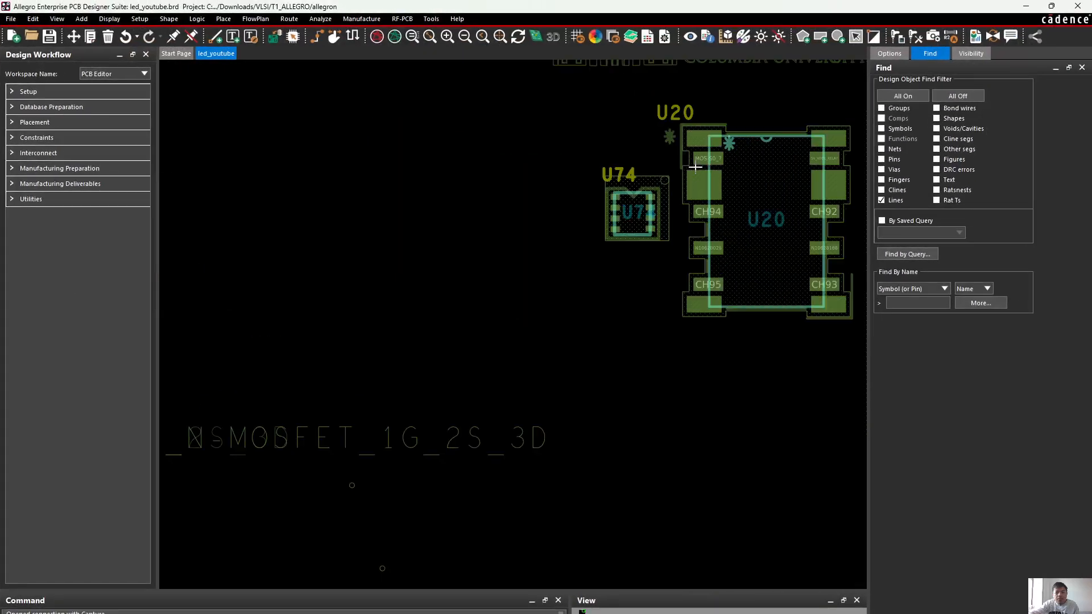
{"action": "scroll", "coordinate": [793, 111], "scroll_direction": "up", "scroll_amount": 2}
{"action": "scroll", "coordinate": [692, 209], "scroll_direction": "down", "scroll_amount": 2}
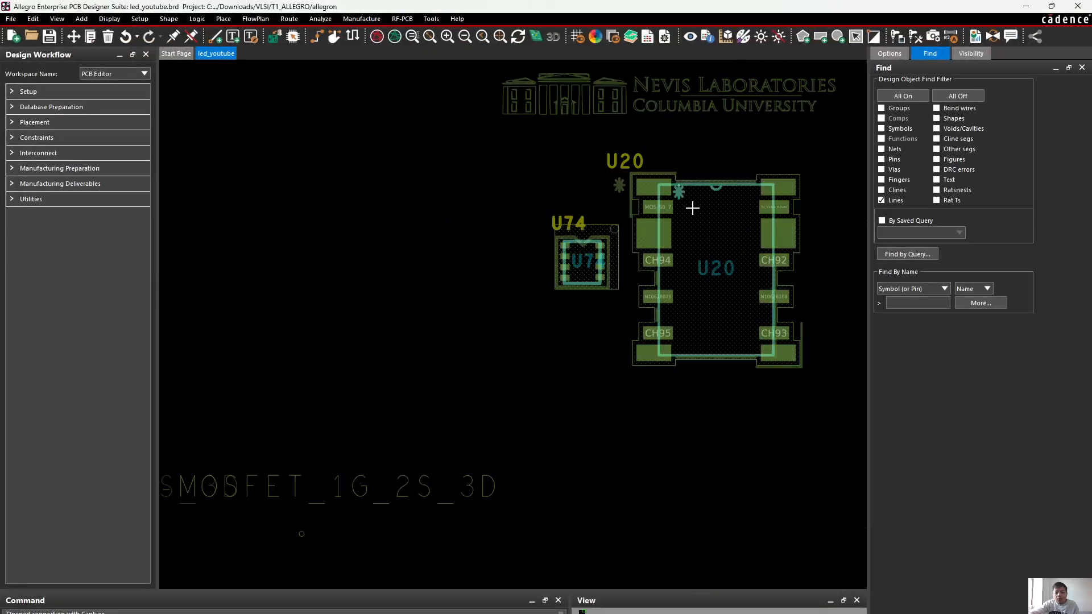
{"action": "middle_click_drag", "start_coordinate": [784, 225], "coordinate": [666, 307]}
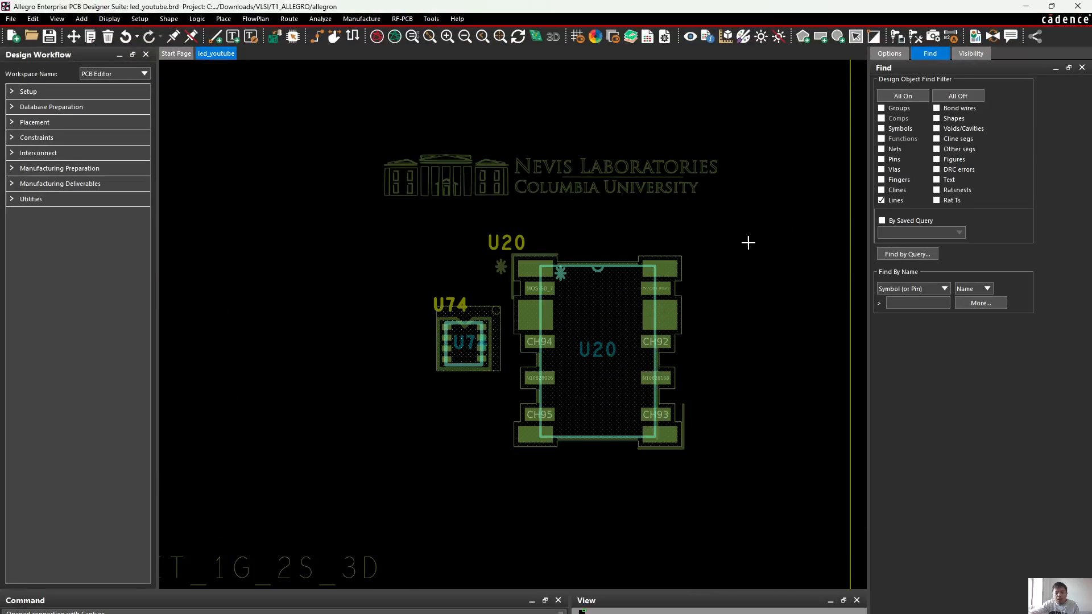
{"action": "scroll", "coordinate": [736, 259], "scroll_direction": "up", "scroll_amount": 1}
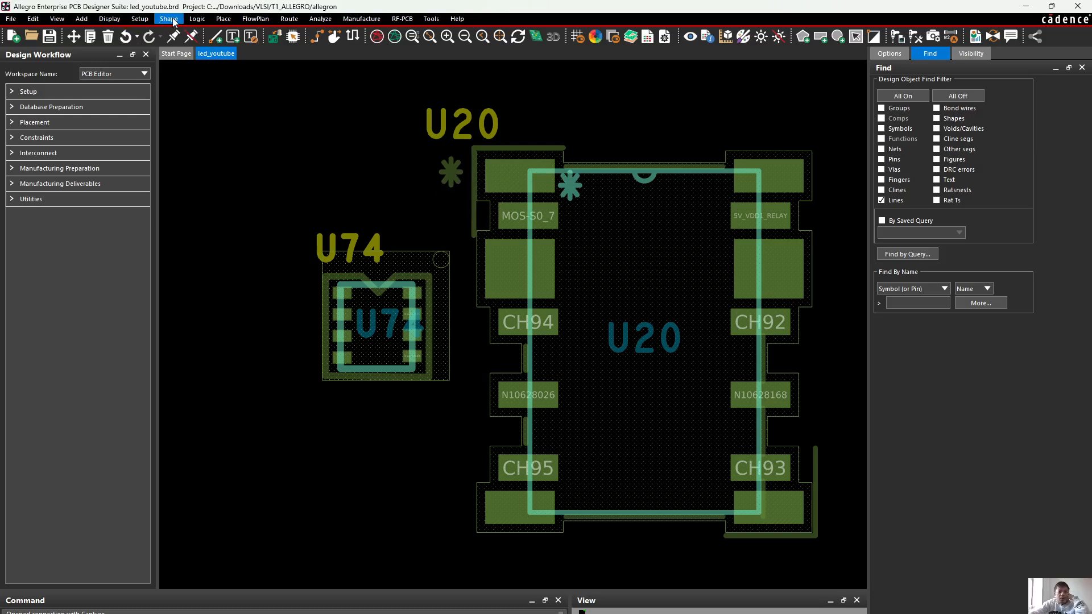
{"action": "left_click", "coordinate": [223, 19]}
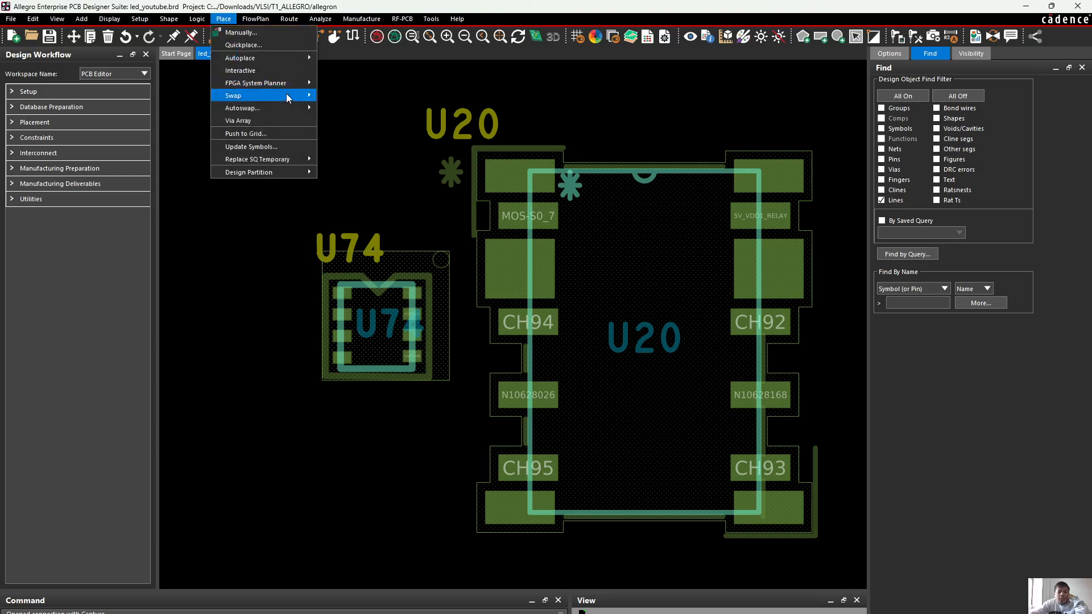
{"action": "left_click", "coordinate": [272, 147]}
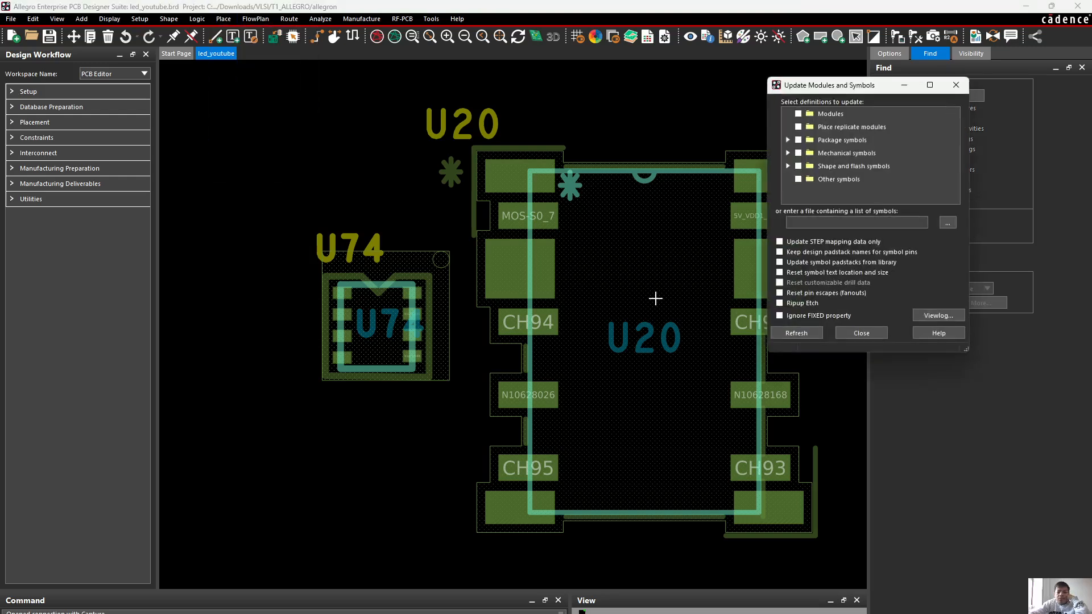
{"action": "left_click", "coordinate": [798, 143]}
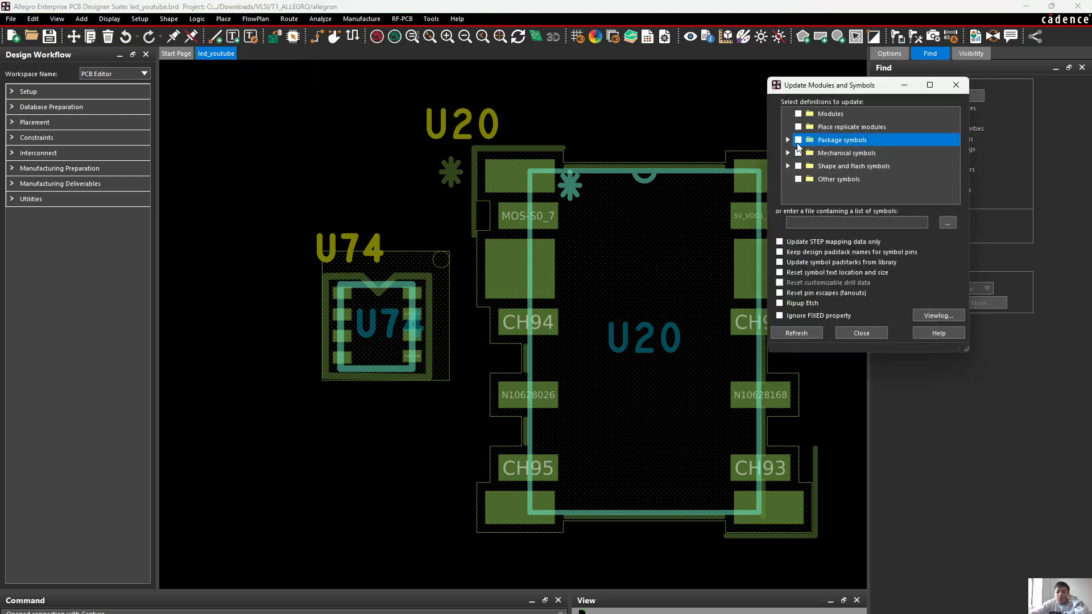
{"action": "left_click", "coordinate": [798, 141]}
{"action": "left_click", "coordinate": [798, 153]}
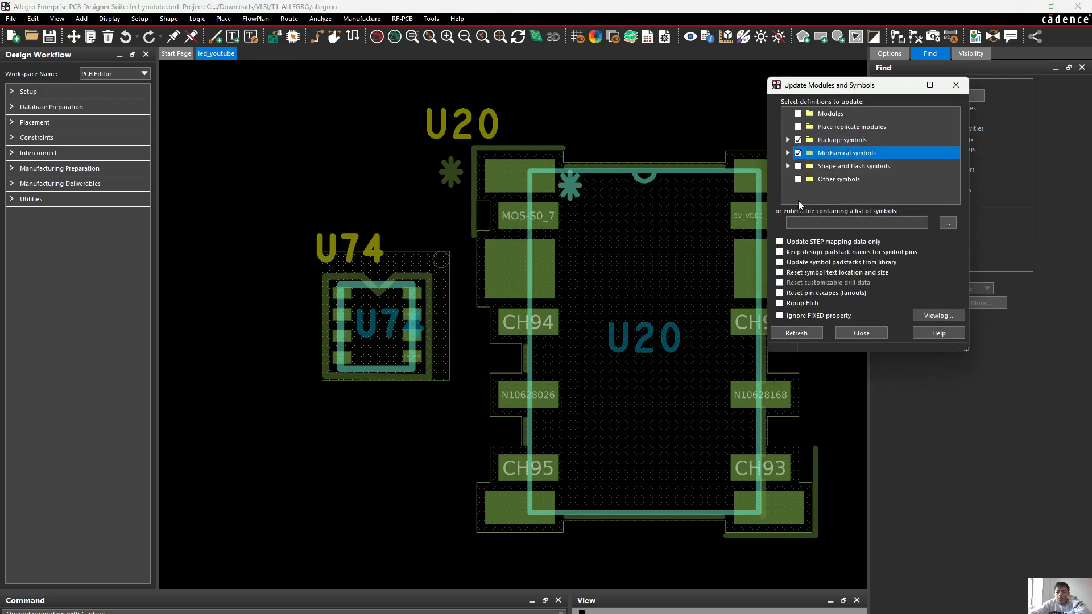
Include symbol padstacks from the library and reset symbol text location and size, refresh the selected symbols and close the update dialog
{"action": "left_click", "coordinate": [779, 263]}
{"action": "left_click", "coordinate": [779, 272]}
{"action": "left_click", "coordinate": [796, 334]}
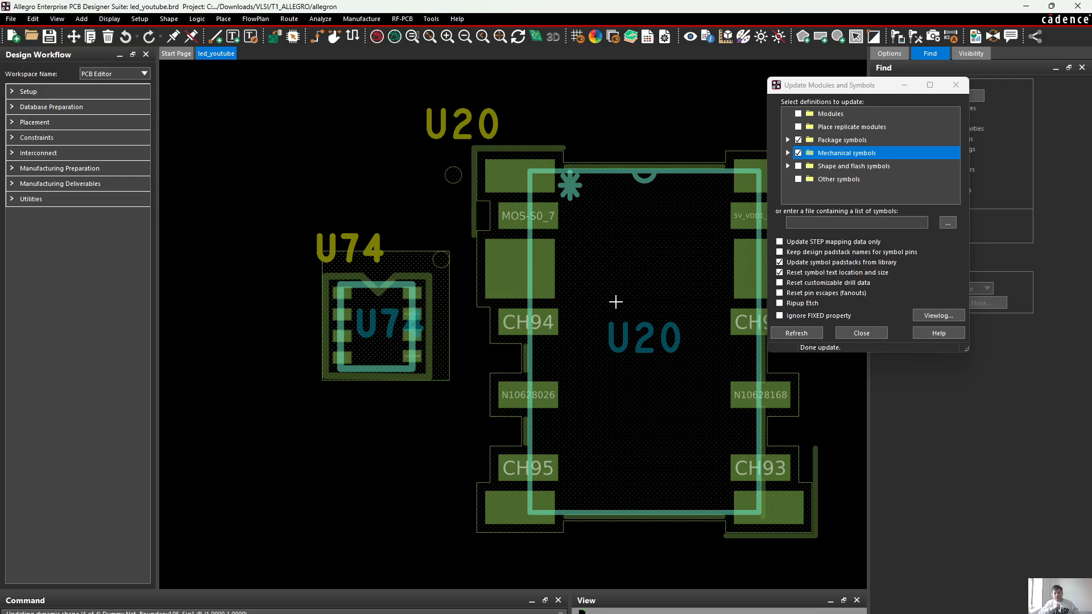
{"action": "left_click", "coordinate": [862, 334]}
Check the pin 1 circle beside U20 and open the board in the 3D canvas, accepting the all-layers and all-objects filter
{"action": "scroll", "coordinate": [453, 174], "scroll_direction": "up", "scroll_amount": 2}
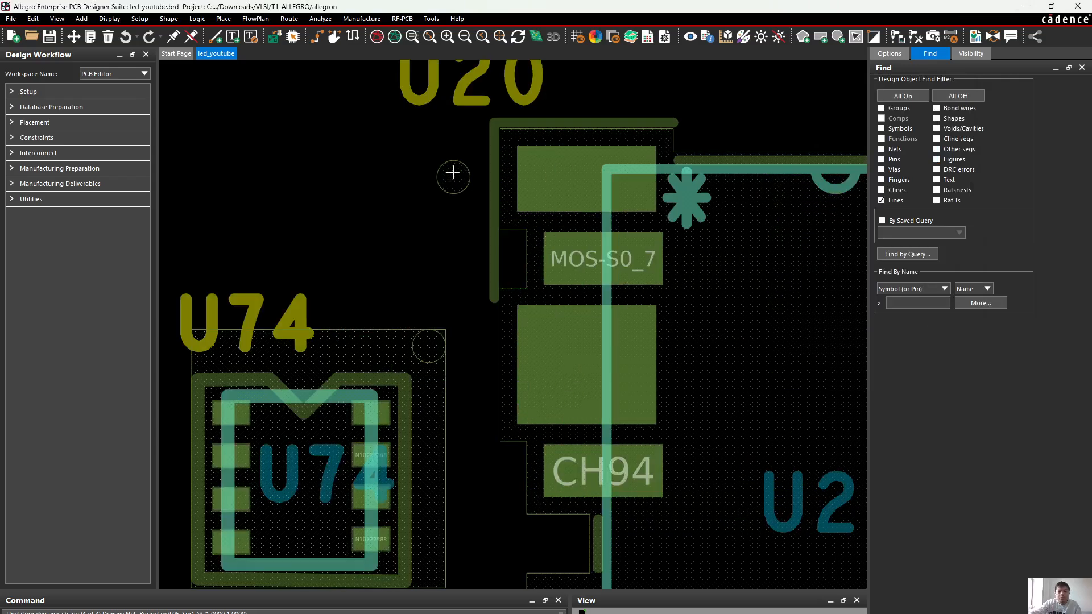
{"action": "scroll", "coordinate": [472, 175], "scroll_direction": "down", "scroll_amount": 2}
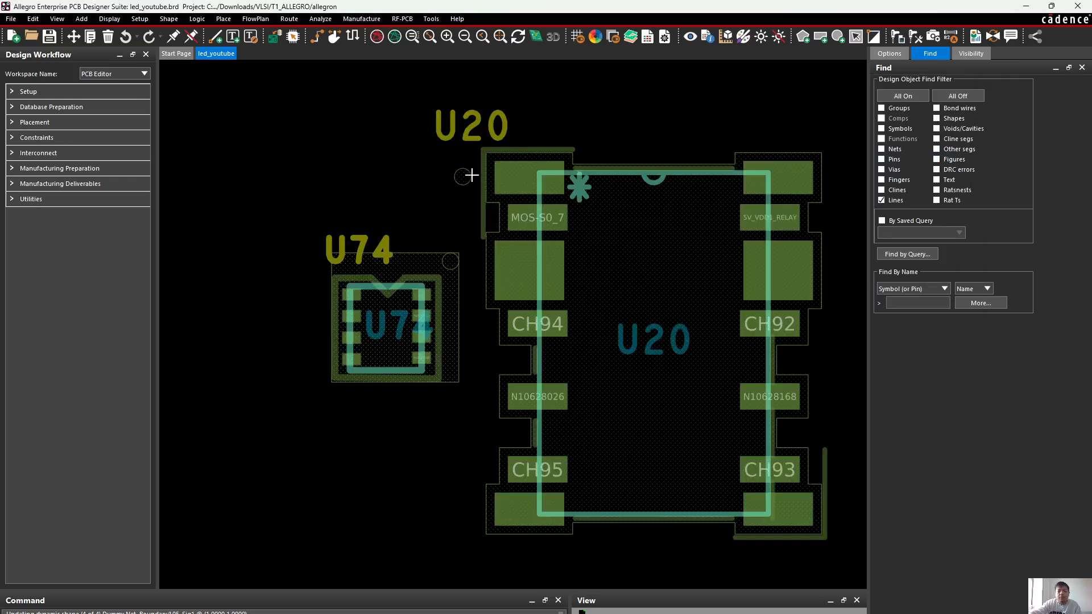
{"action": "middle_click_drag", "start_coordinate": [471, 175], "coordinate": [480, 178]}
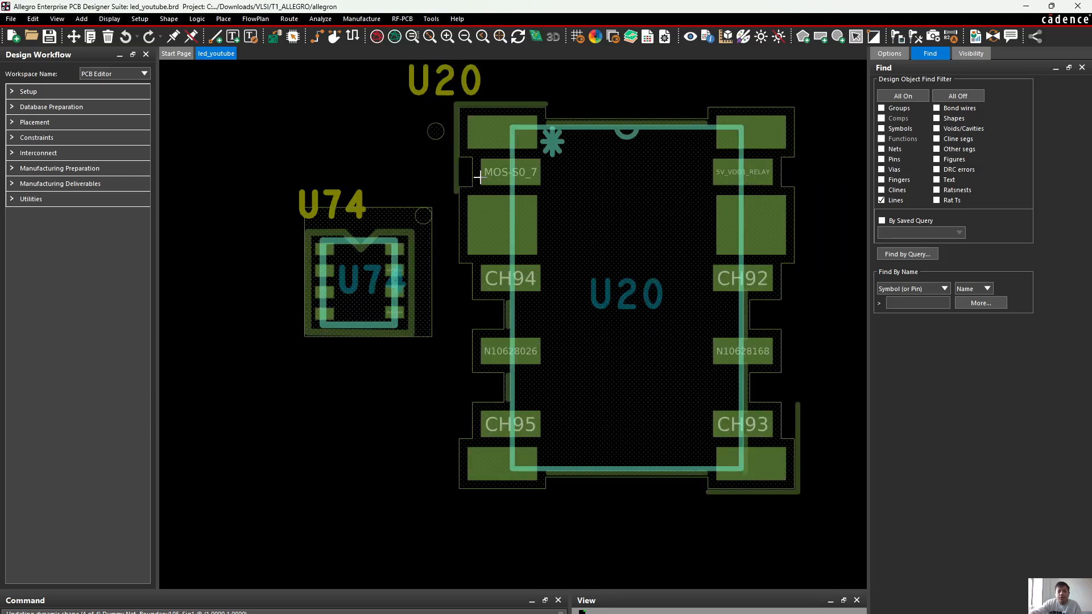
{"action": "left_click", "coordinate": [543, 39]}
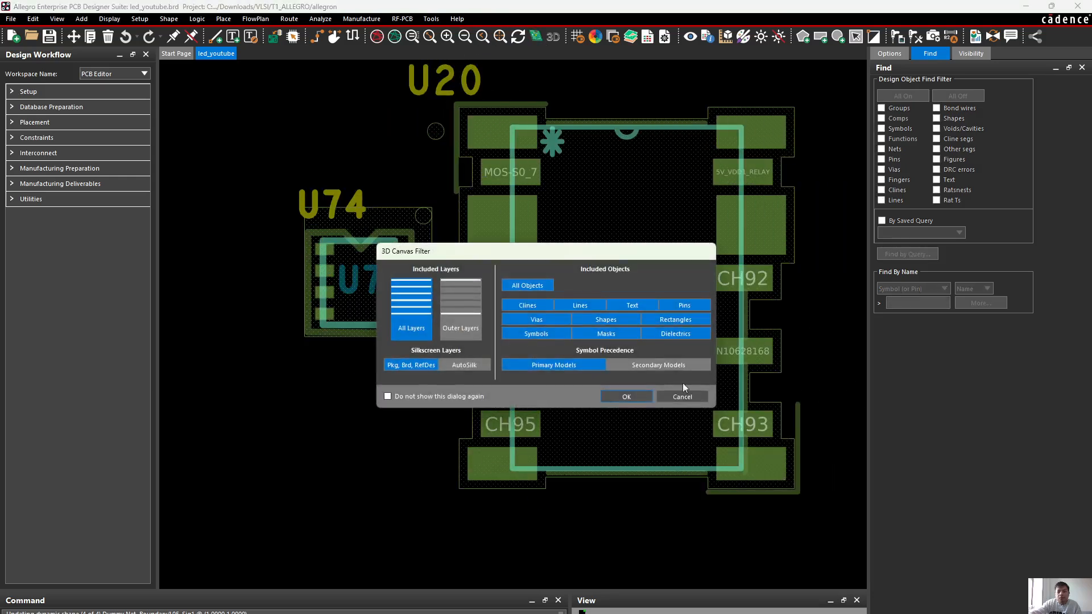
{"action": "left_click", "coordinate": [626, 397]}
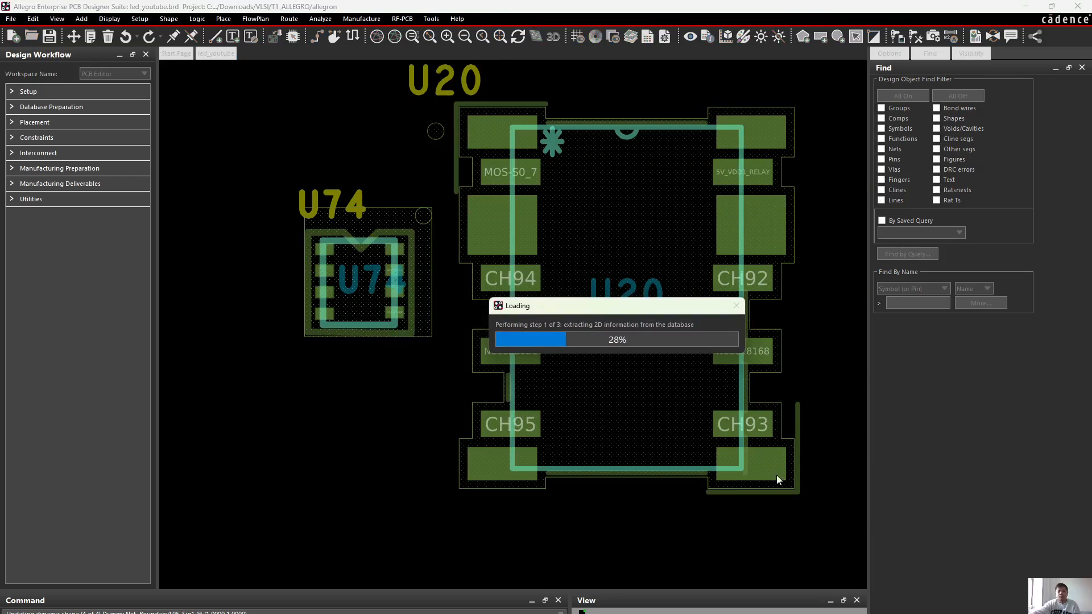
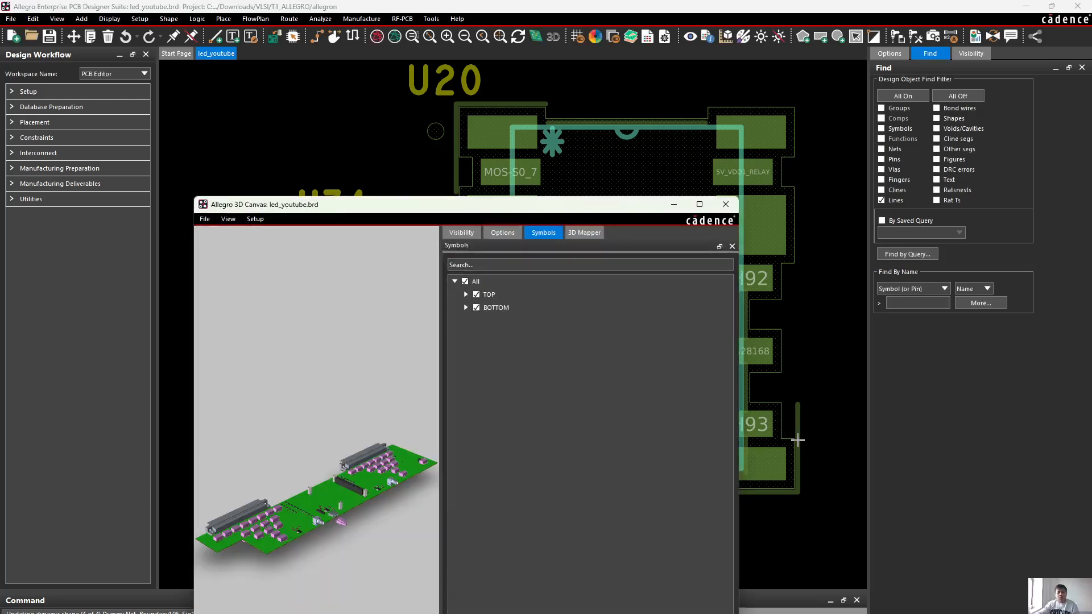
Maximize the 3D canvas and inspect relay U20 and its silkscreen near the Nevis Laboratories logo from several angles
{"action": "left_click_drag", "start_coordinate": [555, 205], "coordinate": [569, 4]}
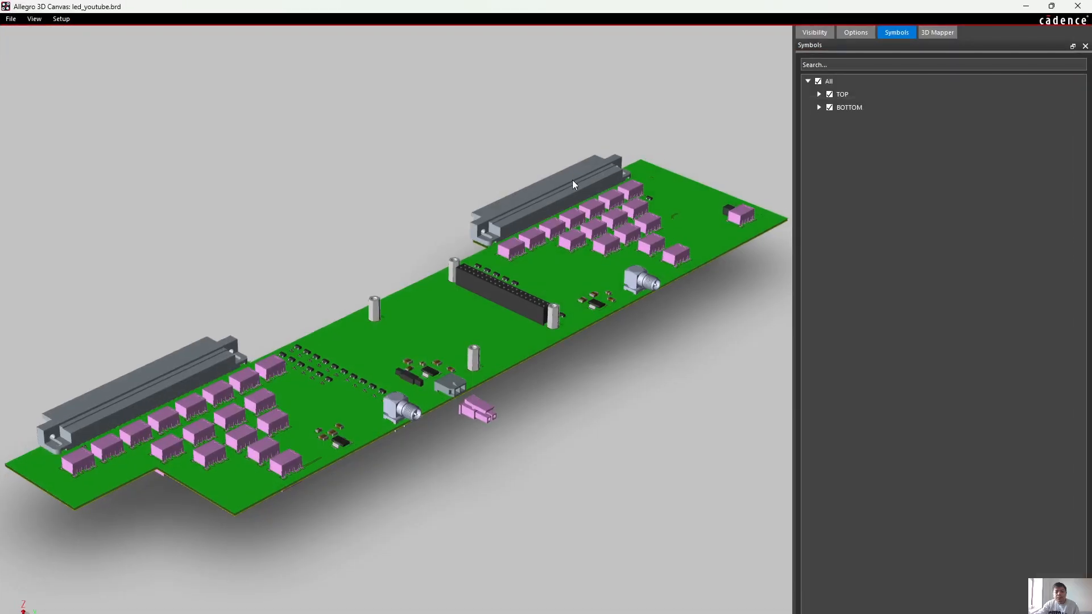
{"action": "scroll", "coordinate": [695, 240], "scroll_direction": "up", "scroll_amount": 5}
{"action": "middle_click_drag", "start_coordinate": [596, 339], "coordinate": [455, 506]}
{"action": "middle_click_drag", "start_coordinate": [646, 339], "coordinate": [156, 367], "text": "shift"}
{"action": "scroll", "coordinate": [246, 287], "scroll_direction": "up", "scroll_amount": 3}
{"action": "scroll", "coordinate": [246, 287], "scroll_direction": "up", "scroll_amount": 2}
{"action": "middle_click_drag", "start_coordinate": [79, 296], "coordinate": [569, 293]}
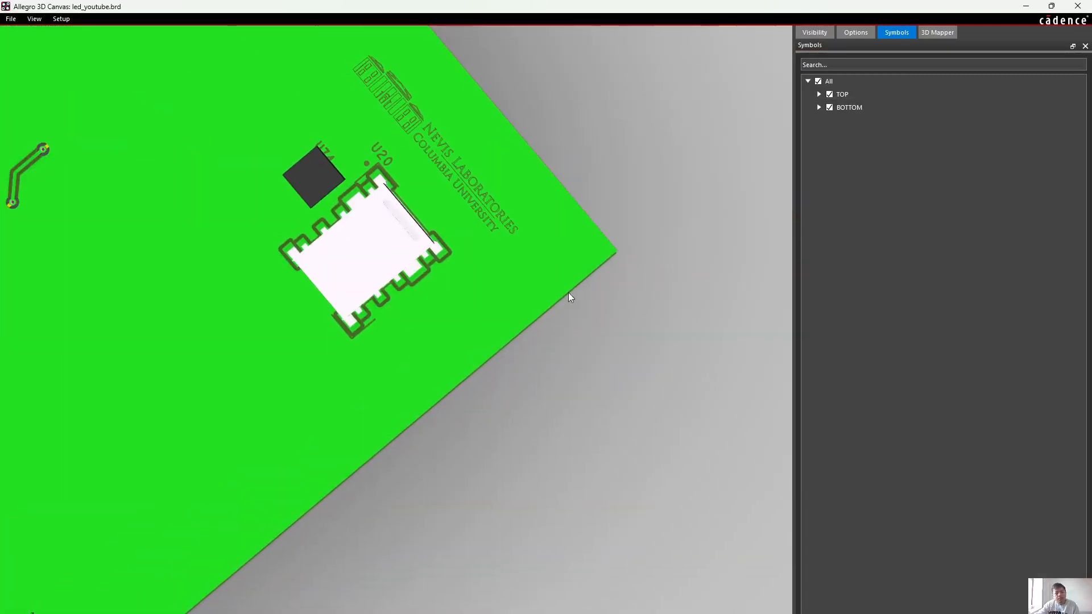
{"action": "middle_click_drag", "start_coordinate": [389, 301], "coordinate": [365, 319], "text": "shift"}
{"action": "middle_click_drag", "start_coordinate": [385, 198], "coordinate": [524, 276]}
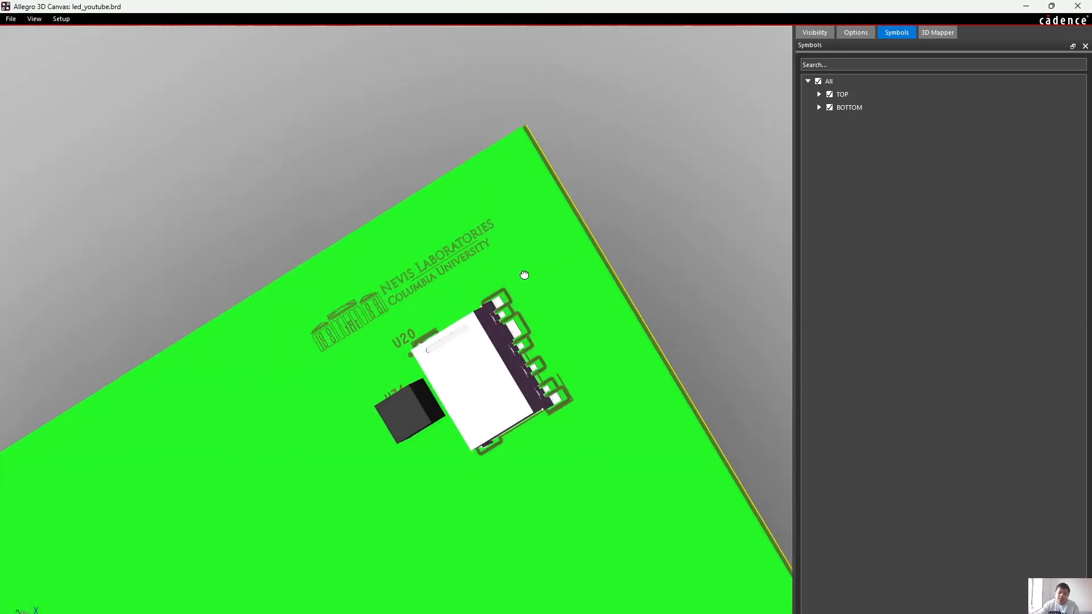
{"action": "middle_click_drag", "start_coordinate": [362, 553], "coordinate": [449, 492]}
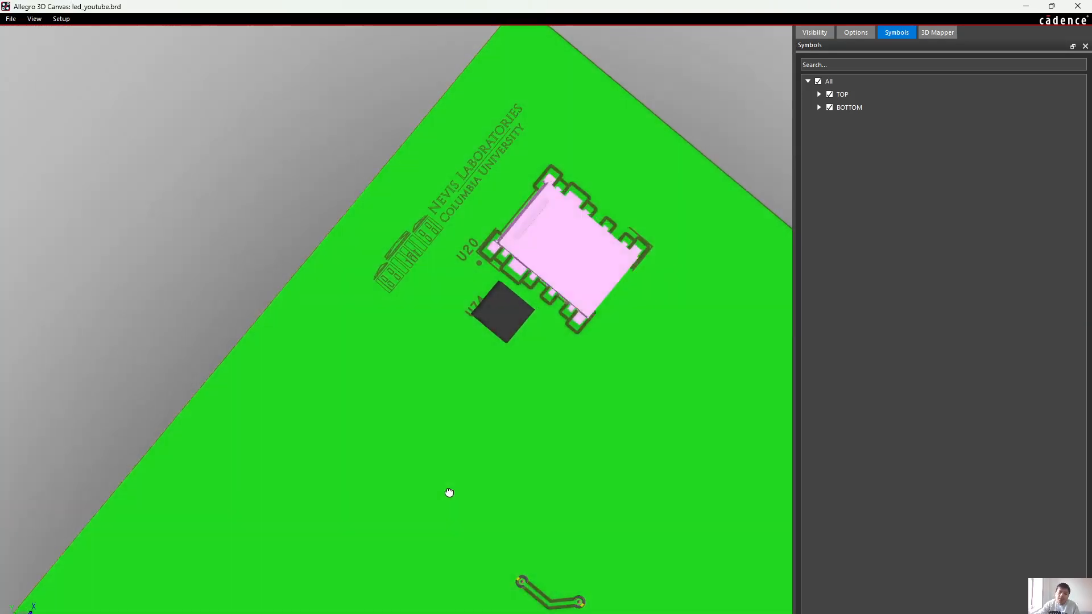
{"action": "middle_click_drag", "start_coordinate": [695, 355], "coordinate": [406, 344]}
{"action": "scroll", "coordinate": [400, 338], "scroll_direction": "down", "scroll_amount": 4}
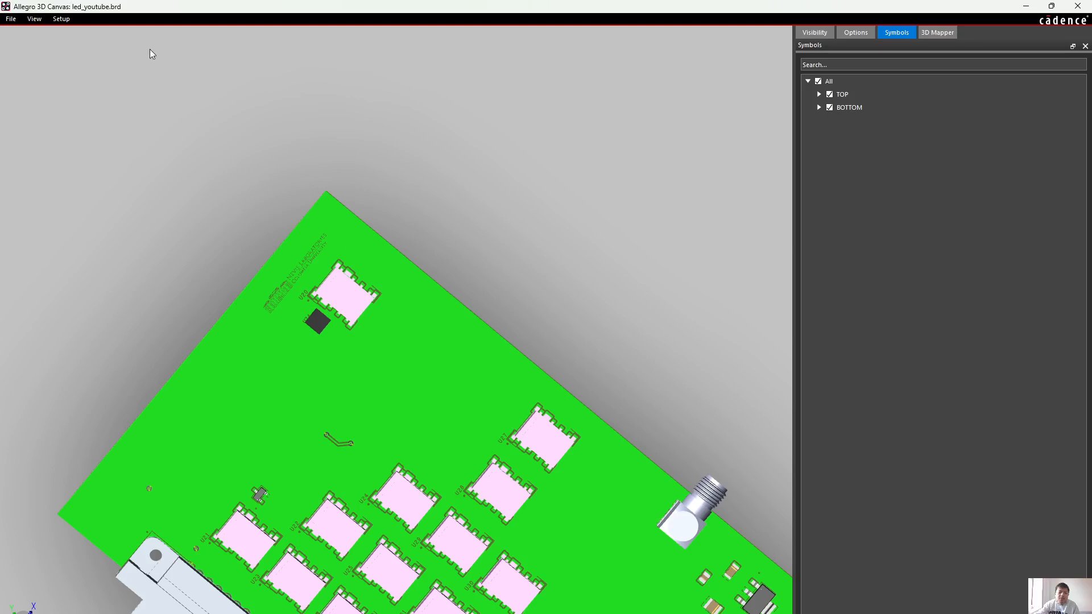
Set the 3D camera to the Top view and bring U20 and U74 into close view
{"action": "left_click", "coordinate": [34, 19]}
{"action": "mouse_move", "coordinate": [52, 33]}
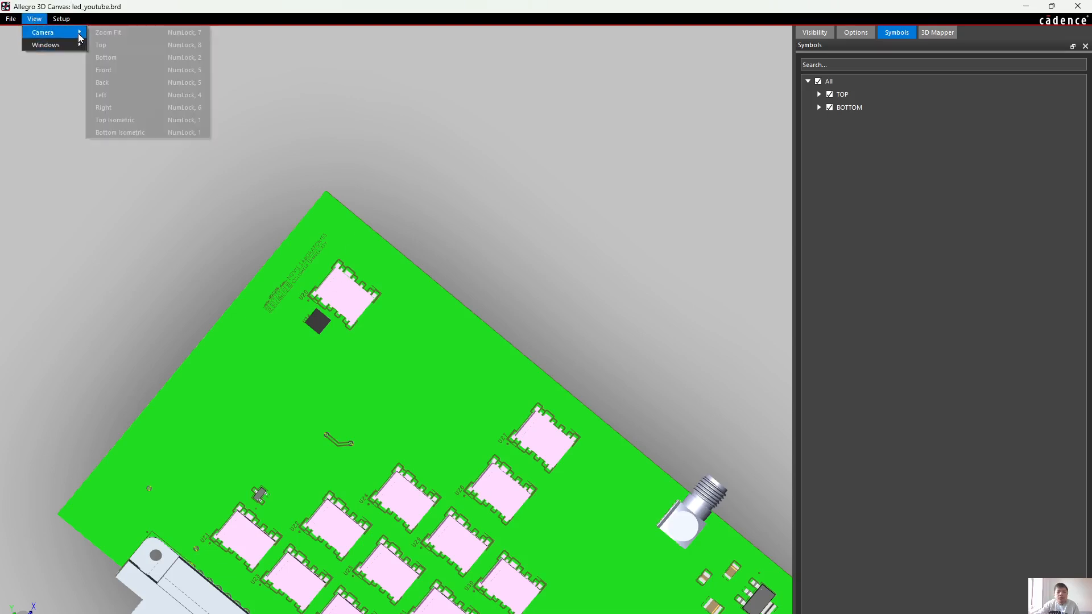
{"action": "left_click", "coordinate": [112, 44]}
{"action": "scroll", "coordinate": [398, 210], "scroll_direction": "up", "scroll_amount": 3}
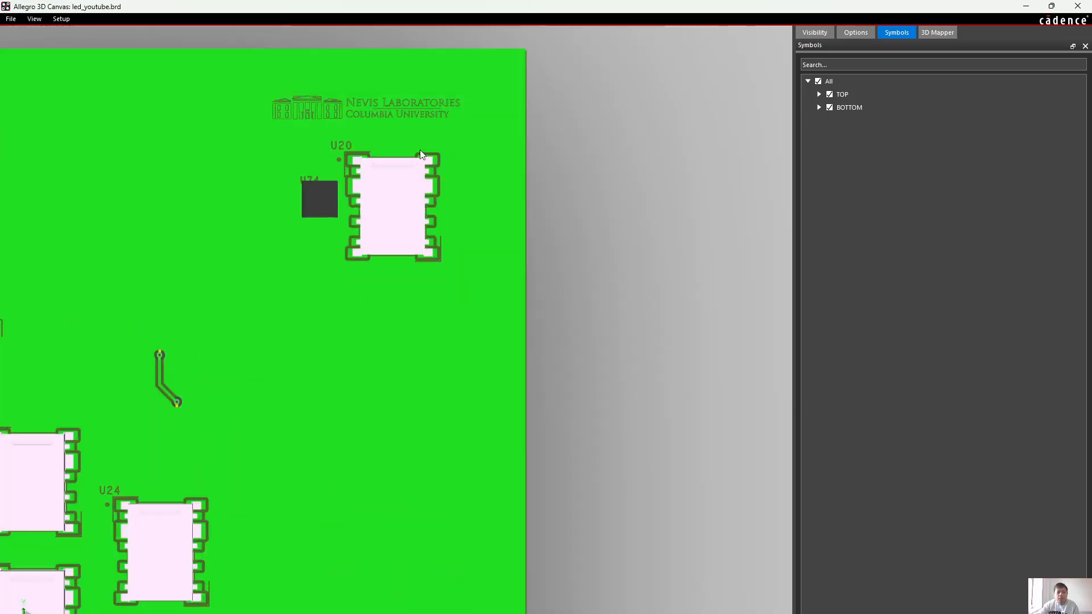
{"action": "scroll", "coordinate": [419, 152], "scroll_direction": "up", "scroll_amount": 5}
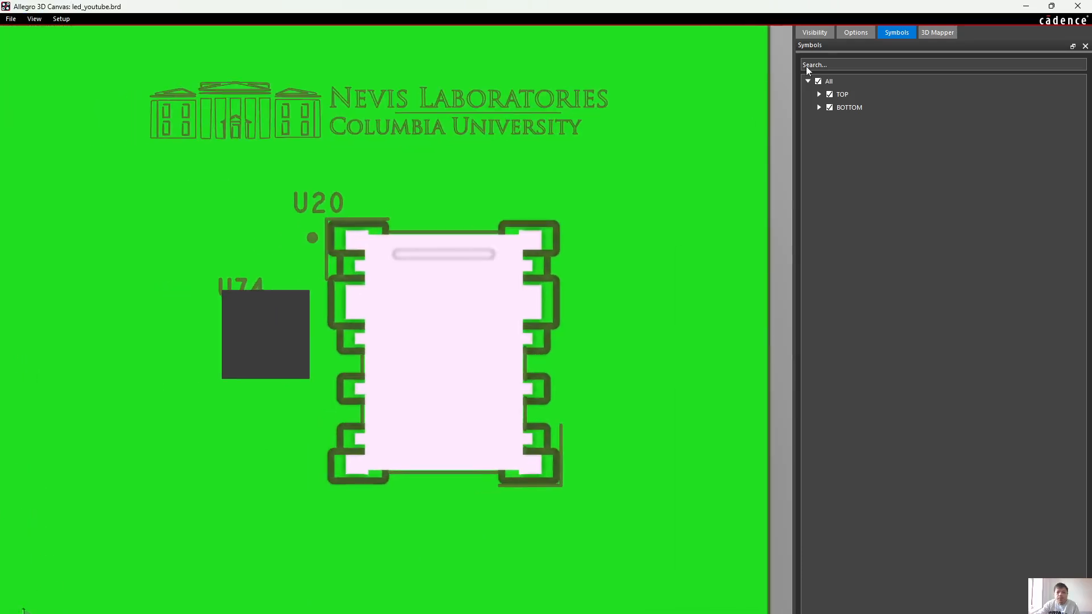
Hide the 3D model of U74 among the top-side symbols to expose its footprint
{"action": "left_click", "coordinate": [820, 95]}
{"action": "scroll", "coordinate": [944, 381], "scroll_direction": "down", "scroll_amount": 5}
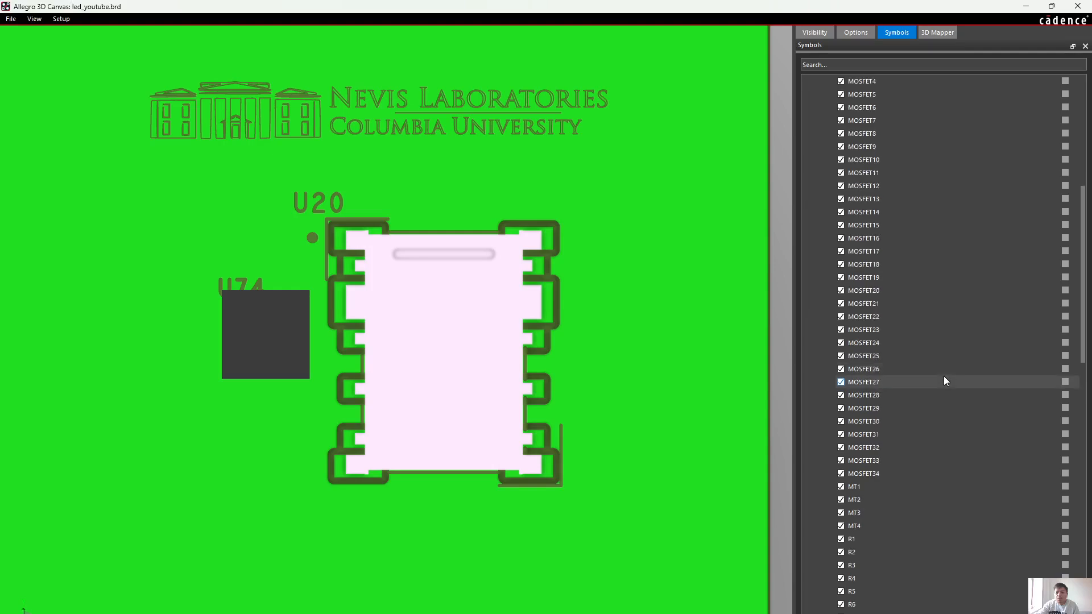
{"action": "scroll", "coordinate": [944, 382], "scroll_direction": "down", "scroll_amount": 20}
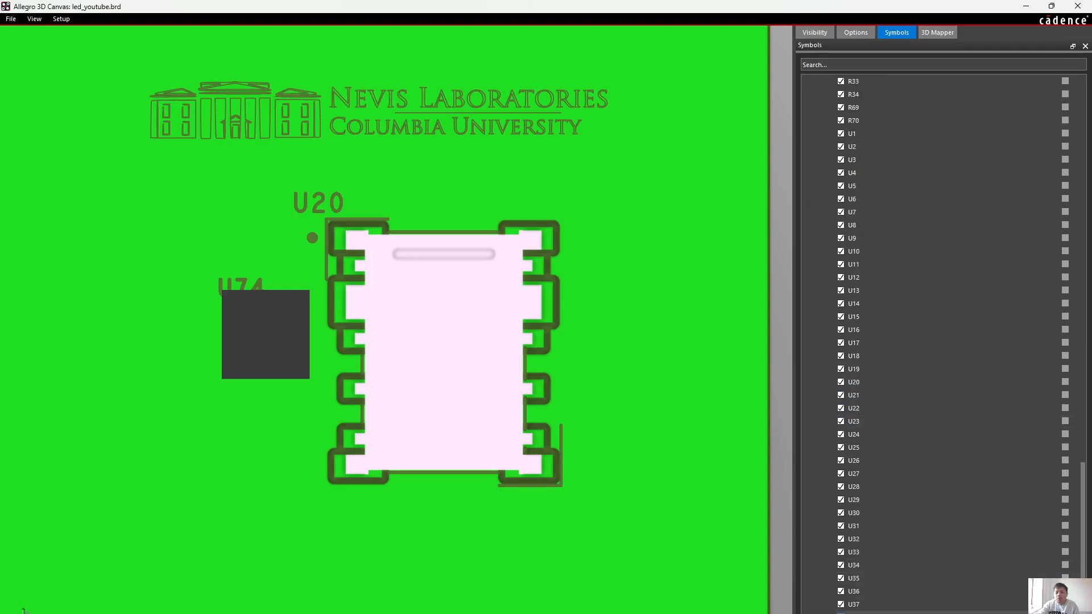
Examine the pin 1 circles and silkscreen outlines of U20 and U74 up close, and minimize the 3D canvas to return to the board
{"action": "scroll", "coordinate": [422, 280], "scroll_direction": "up", "scroll_amount": 2}
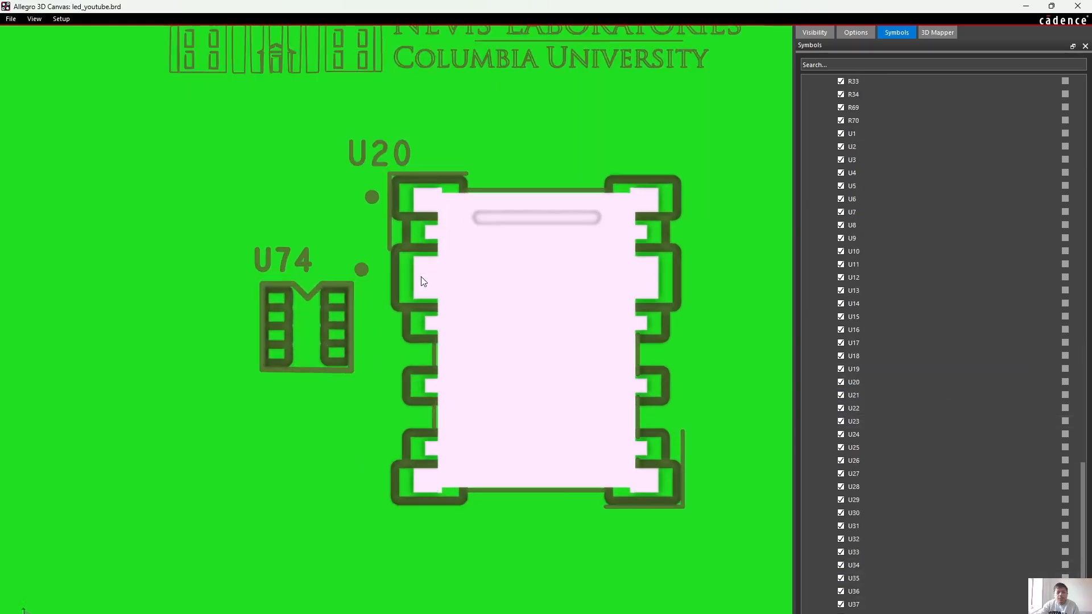
{"action": "scroll", "coordinate": [422, 280], "scroll_direction": "up", "scroll_amount": 1}
{"action": "scroll", "coordinate": [495, 290], "scroll_direction": "up", "scroll_amount": 1}
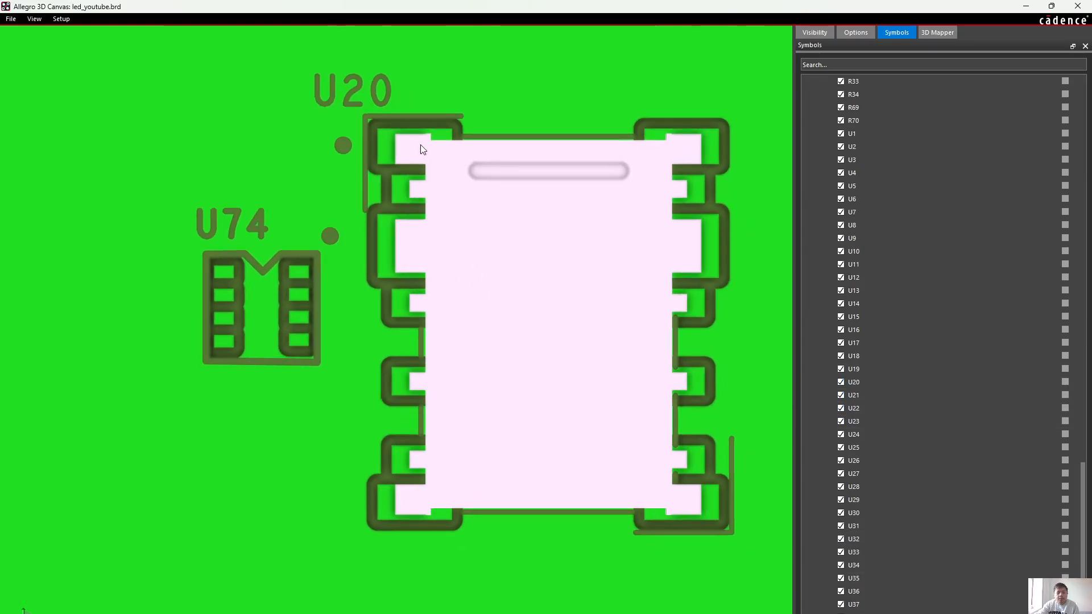
{"action": "scroll", "coordinate": [421, 143], "scroll_direction": "up", "scroll_amount": 1}
{"action": "middle_click_drag", "start_coordinate": [471, 193], "coordinate": [394, 217]}
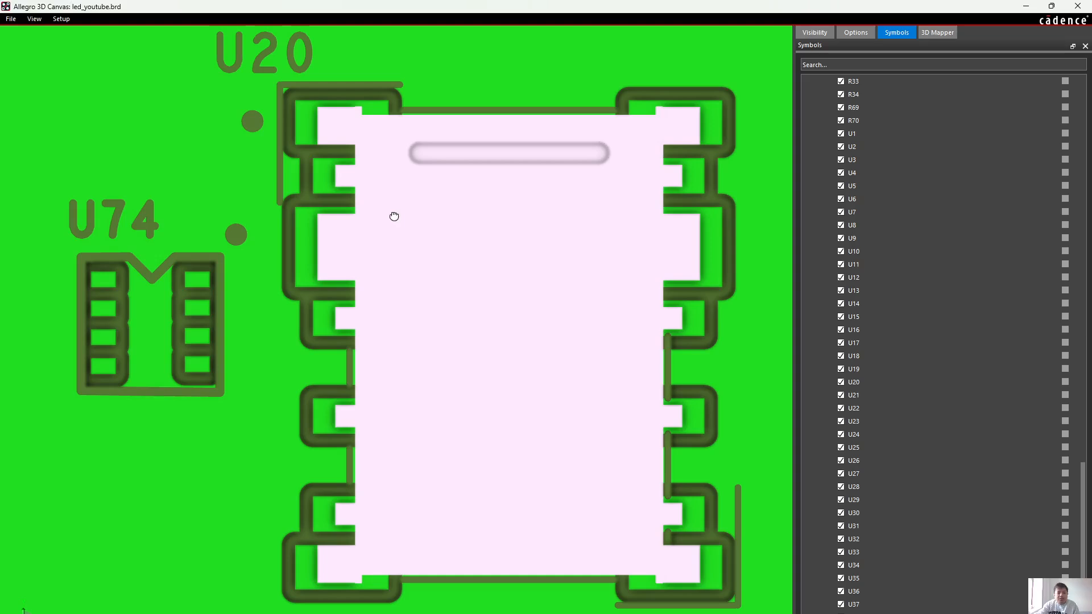
{"action": "middle_click_drag", "start_coordinate": [394, 217], "coordinate": [407, 217]}
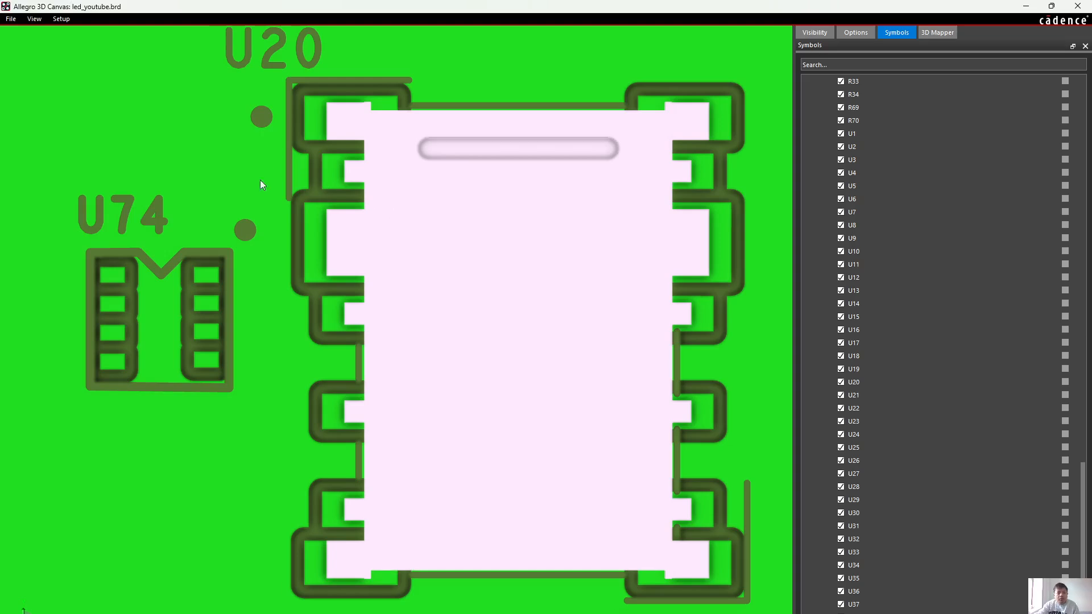
{"action": "scroll", "coordinate": [493, 243], "scroll_direction": "down", "scroll_amount": 3}
{"action": "scroll", "coordinate": [486, 238], "scroll_direction": "down", "scroll_amount": 4}
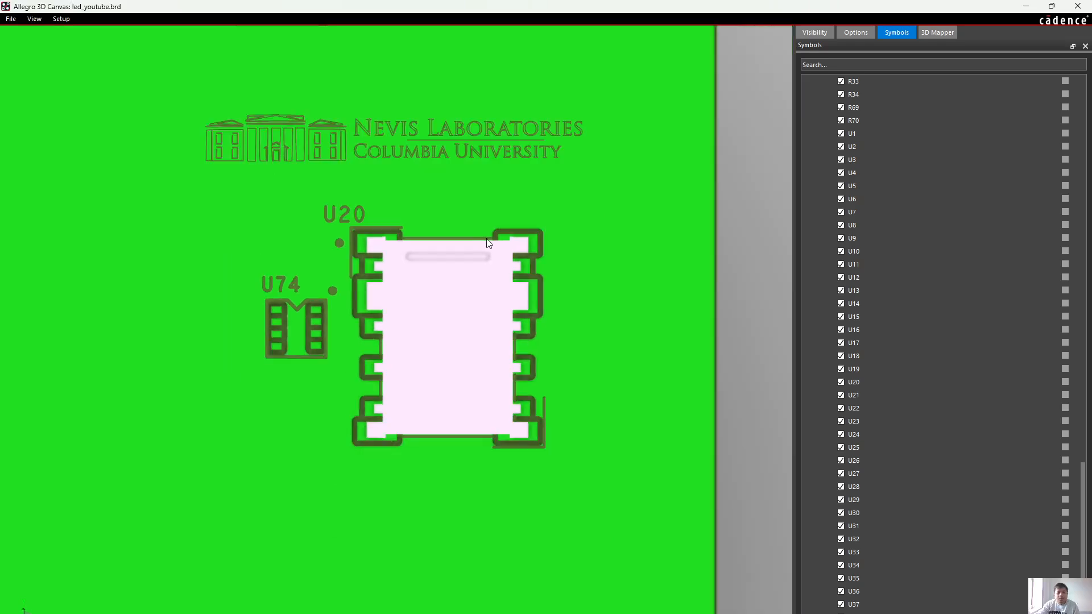
{"action": "mouse_move", "coordinate": [462, 239]}
{"action": "middle_mouse_down", "text": "shift"}
{"action": "mouse_move", "coordinate": [468, 233]}
{"action": "mouse_move", "coordinate": [443, 234]}
{"action": "middle_mouse_up", "text": "shift"}
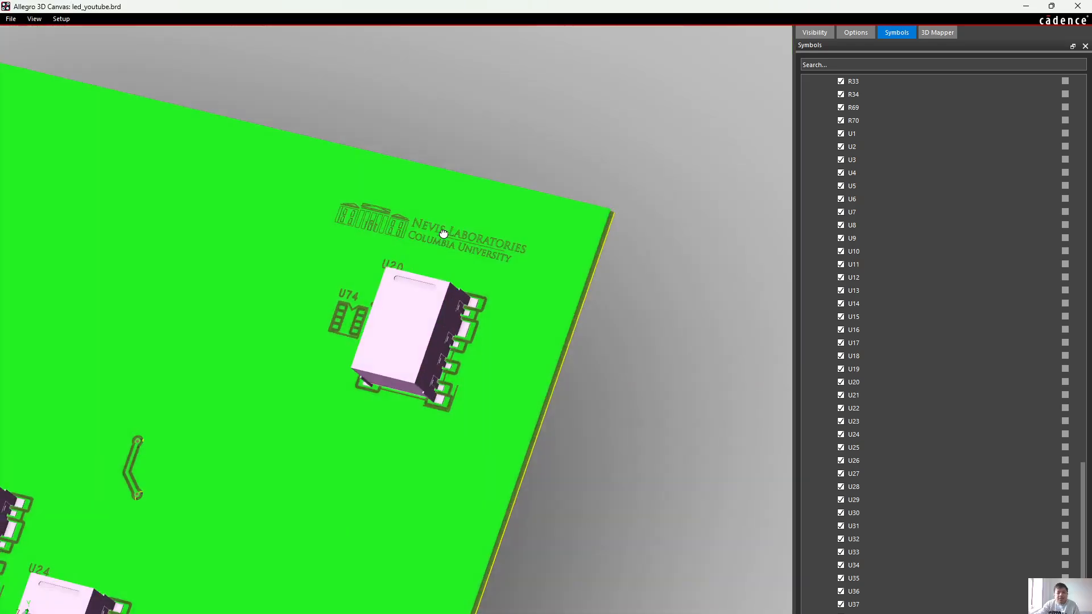
{"action": "left_click", "coordinate": [1026, 7]}
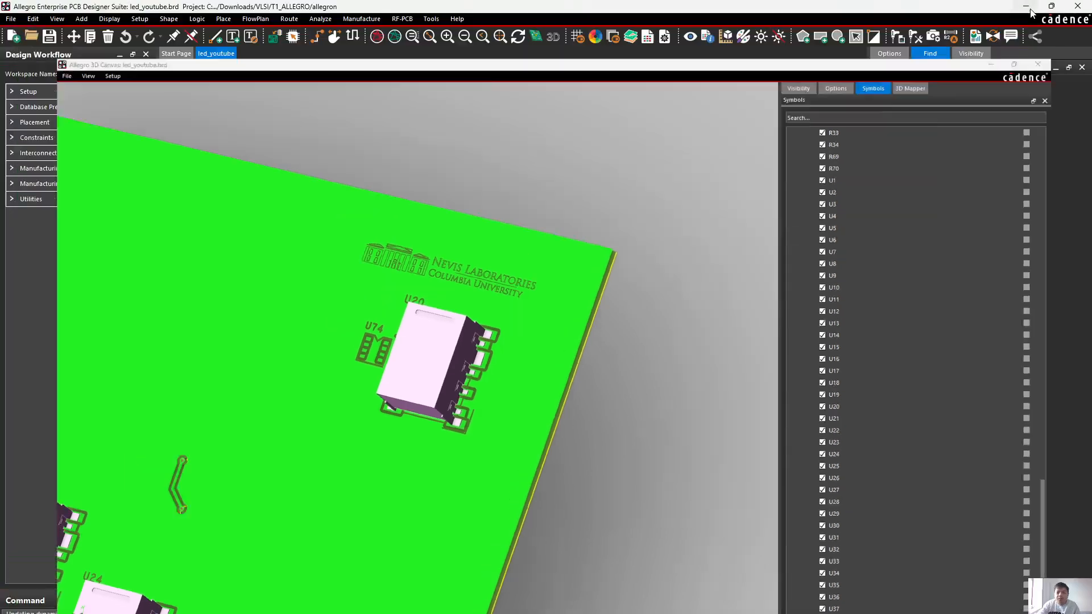